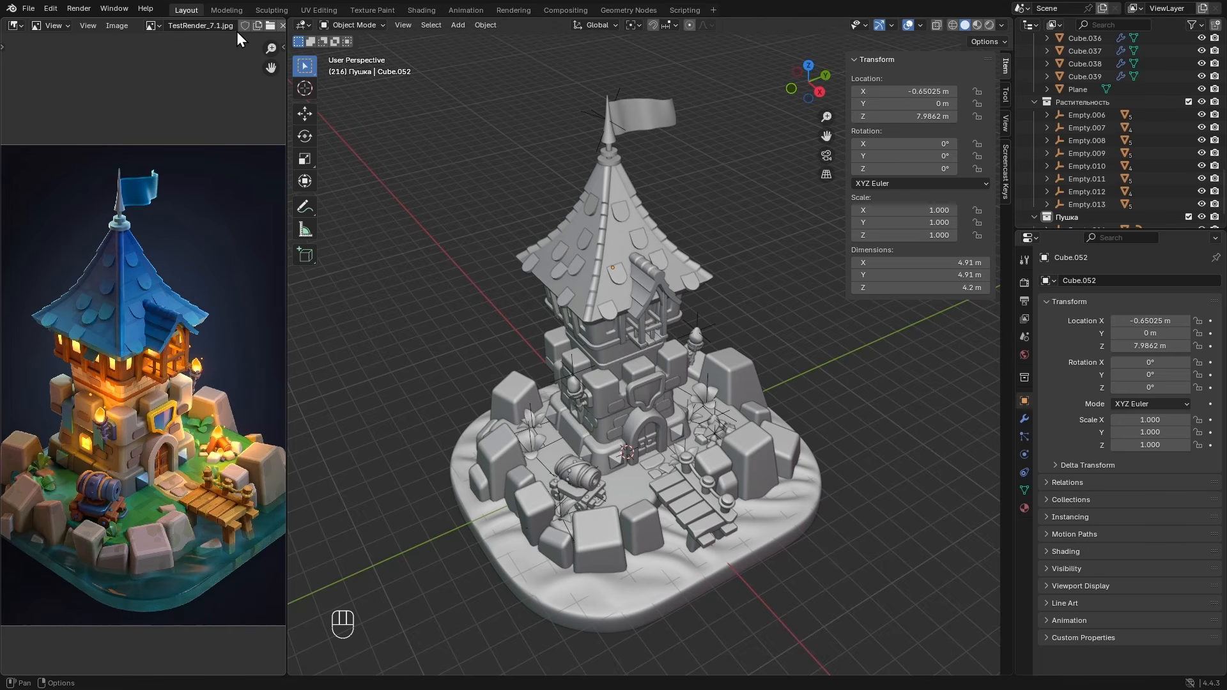
- Load the reference image Vertex Paint.png into the image editor in place of the current render
click(269, 27)
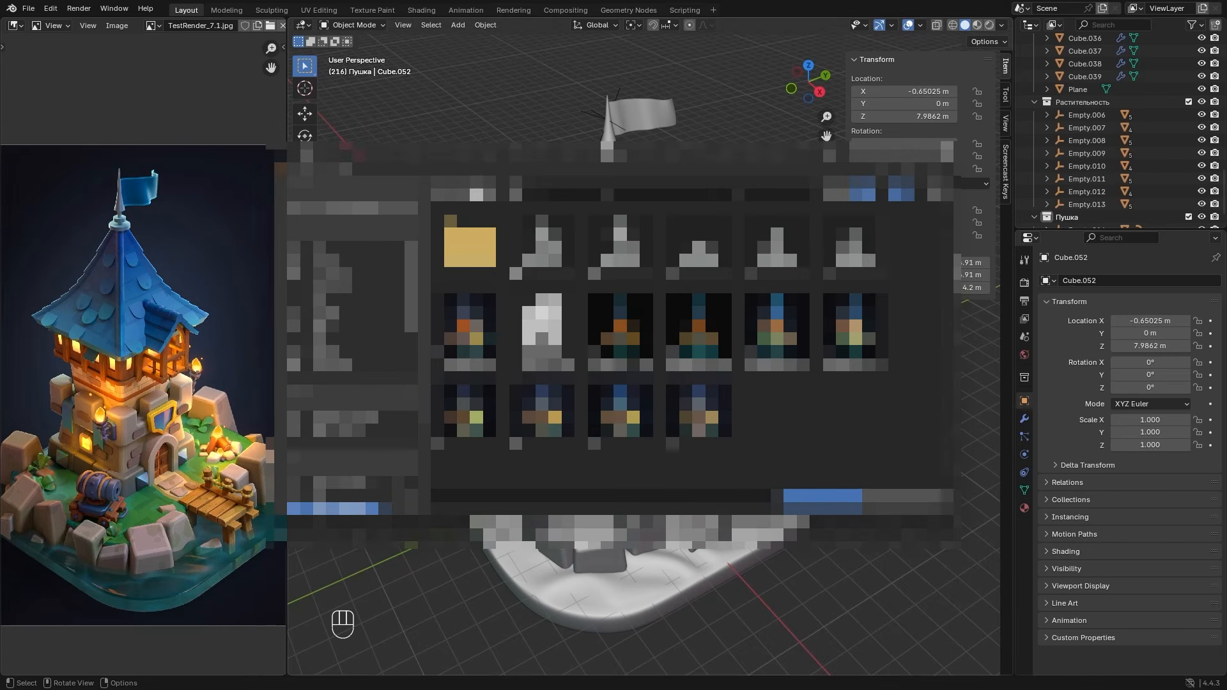
click(471, 191)
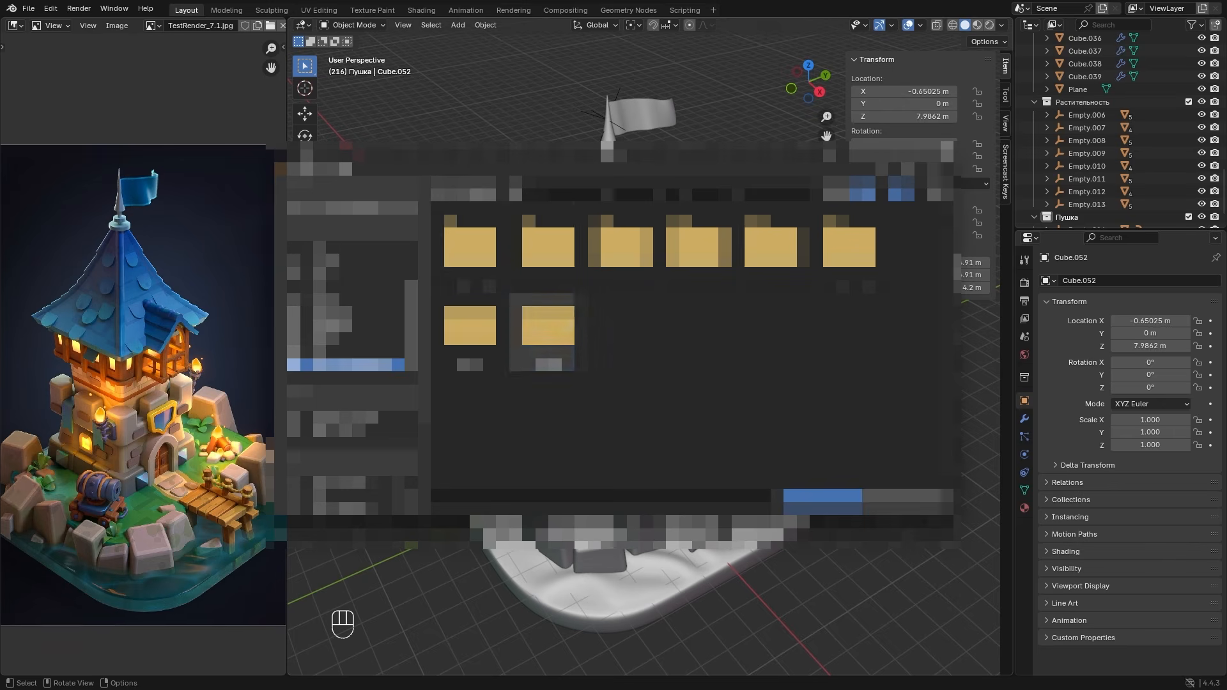
double_click(543, 329)
click(543, 262)
click(856, 501)
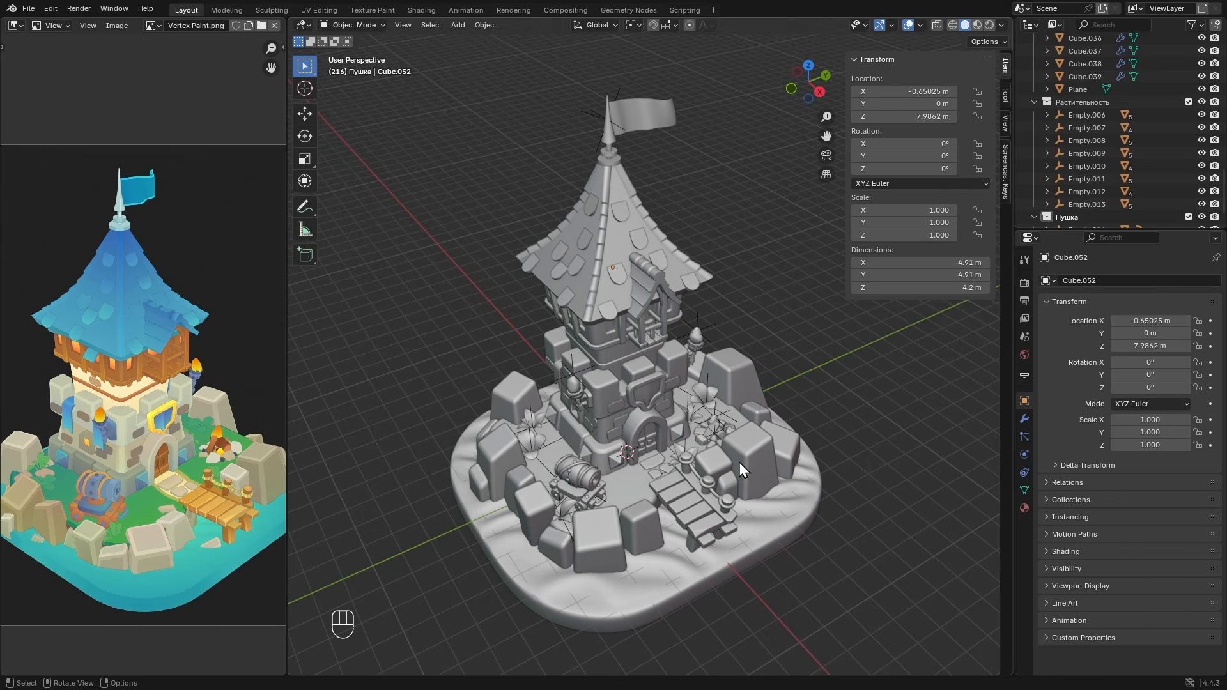
- Isolate the ground object Земля in Edit Mode with vertex selection and pick single vertices on its front rounded edge
click(620, 482)
key(Tab)
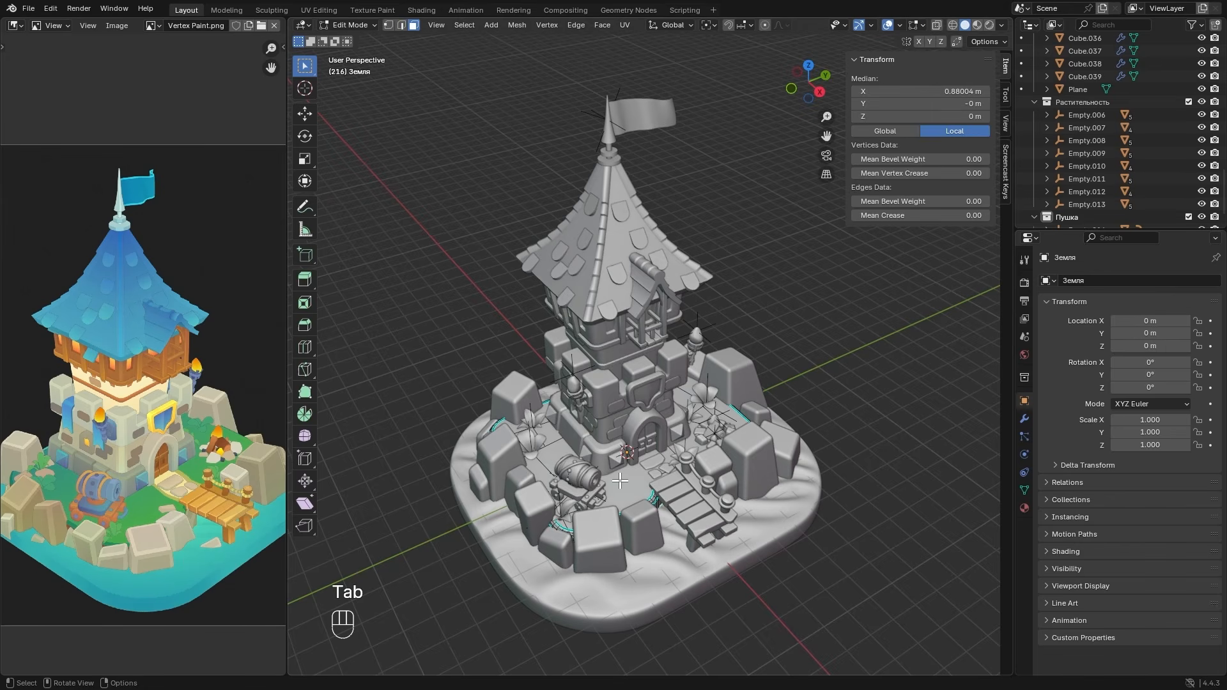
key(slash)
key(1)
click(574, 517)
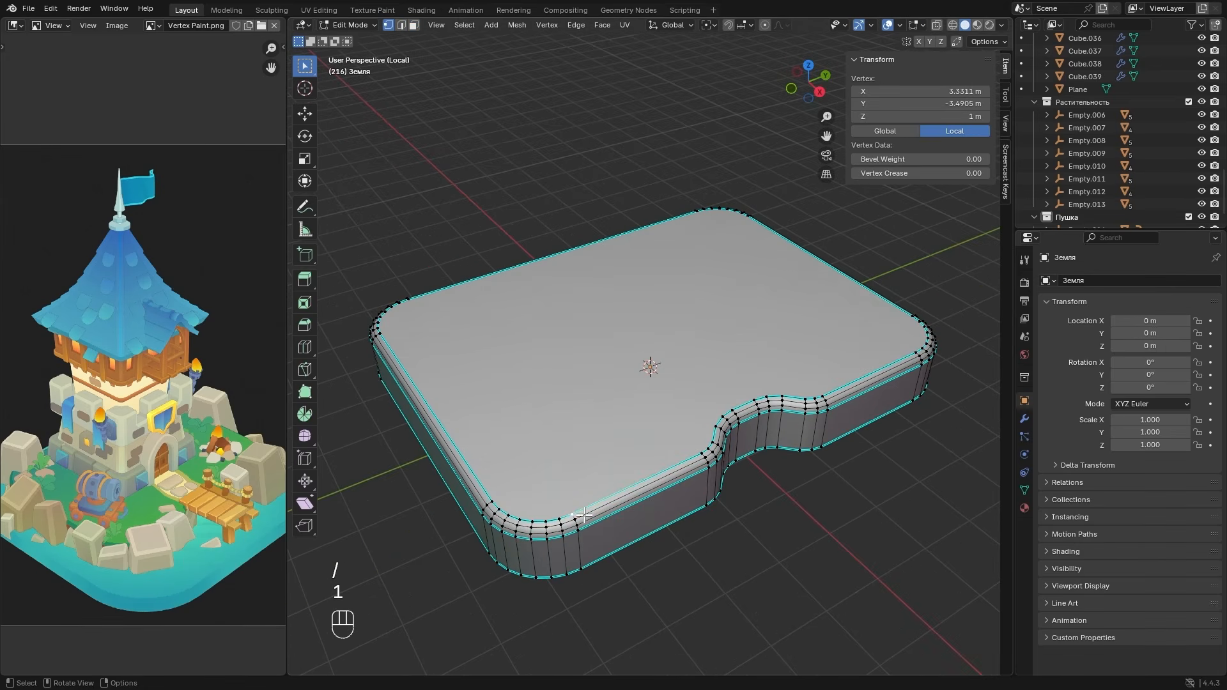
click(577, 524)
- Switch the isolated ground object to Vertex Paint mode
click(352, 26)
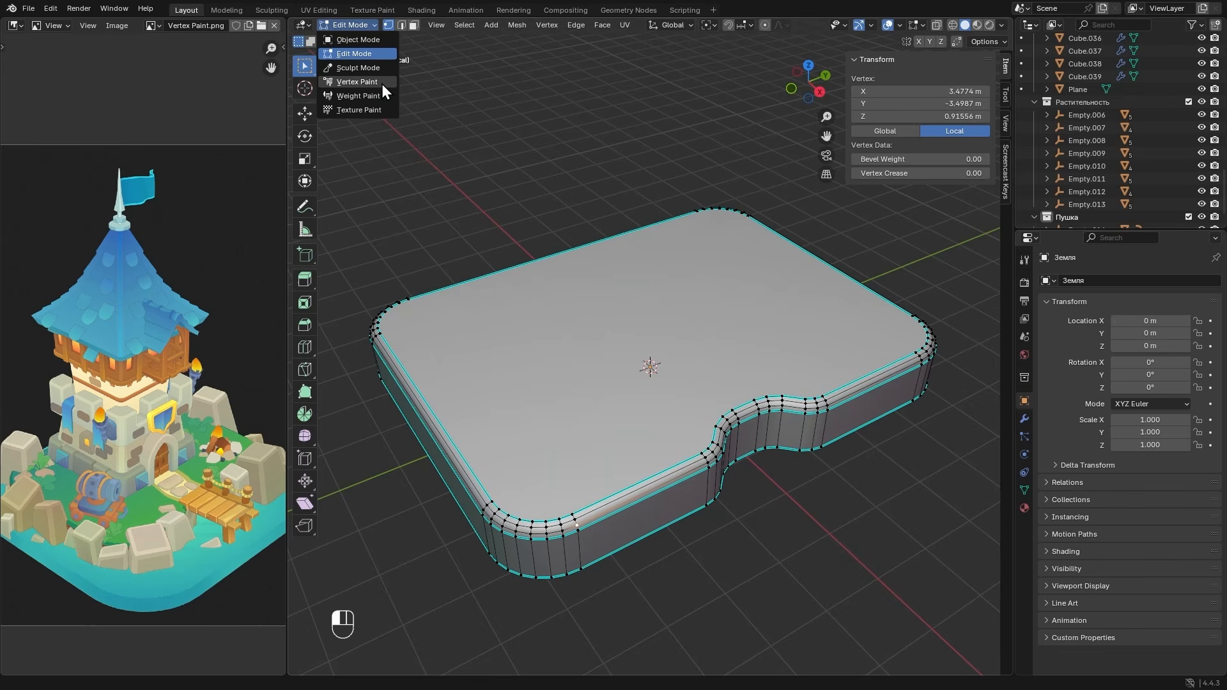
click(358, 82)
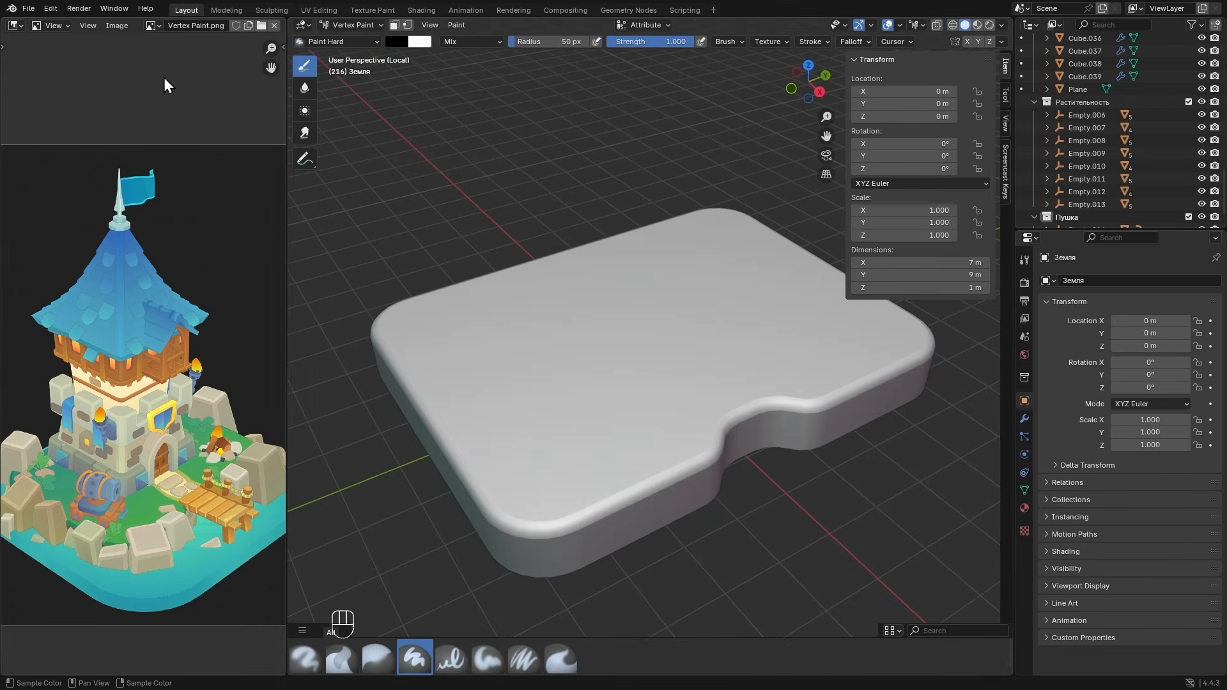
- Enable Tab for Pie Menu in the keymap preferences, save the preferences and close them
click(57, 10)
click(83, 172)
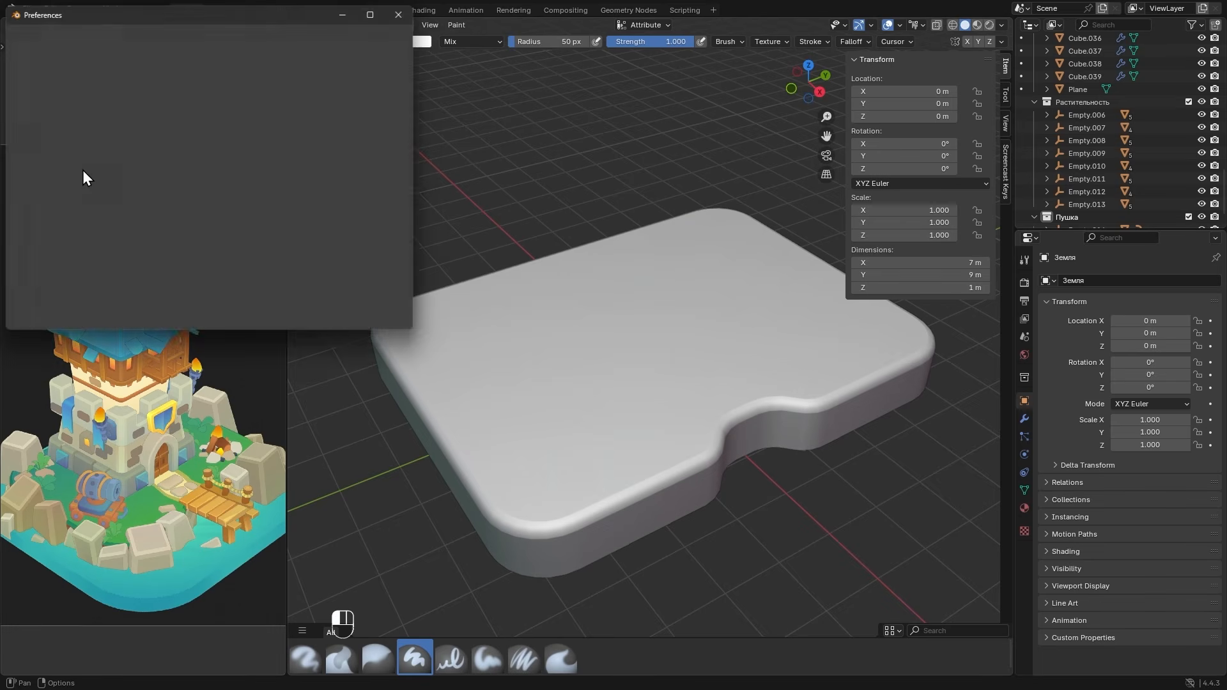
click(40, 212)
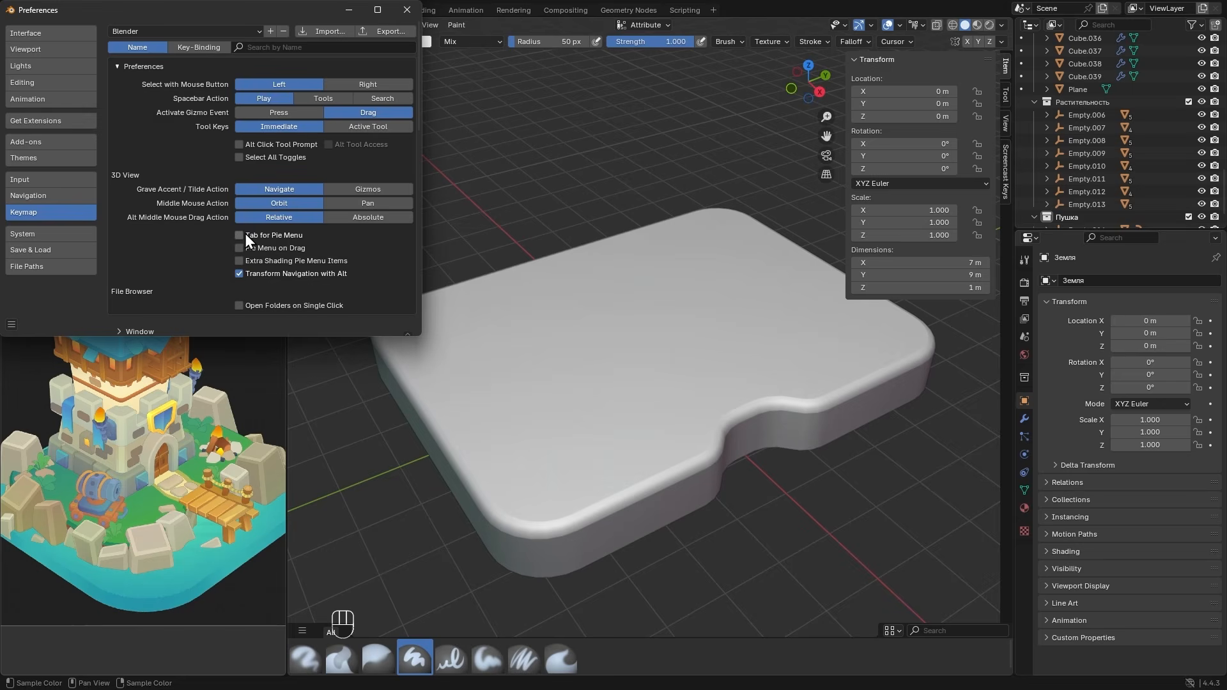
click(11, 325)
click(36, 290)
click(406, 10)
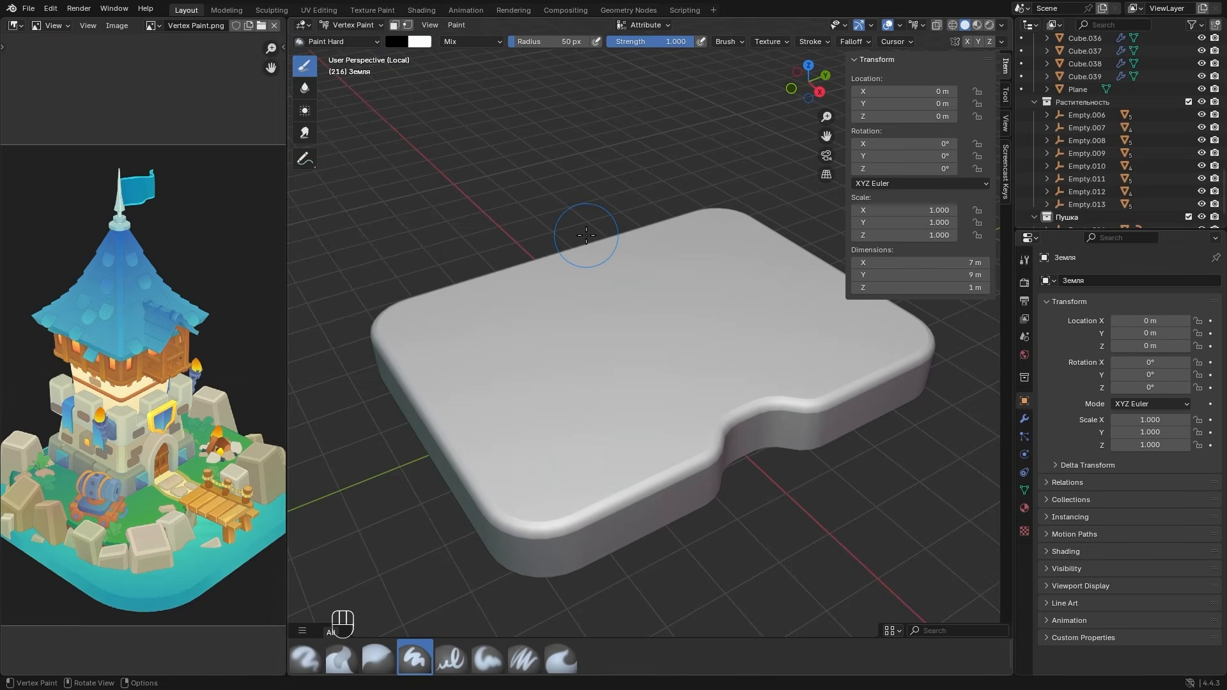
- Use the mode pie menu to switch the ground through Edit Mode and Object Mode back to Vertex Paint
key(ctrl+Tab)
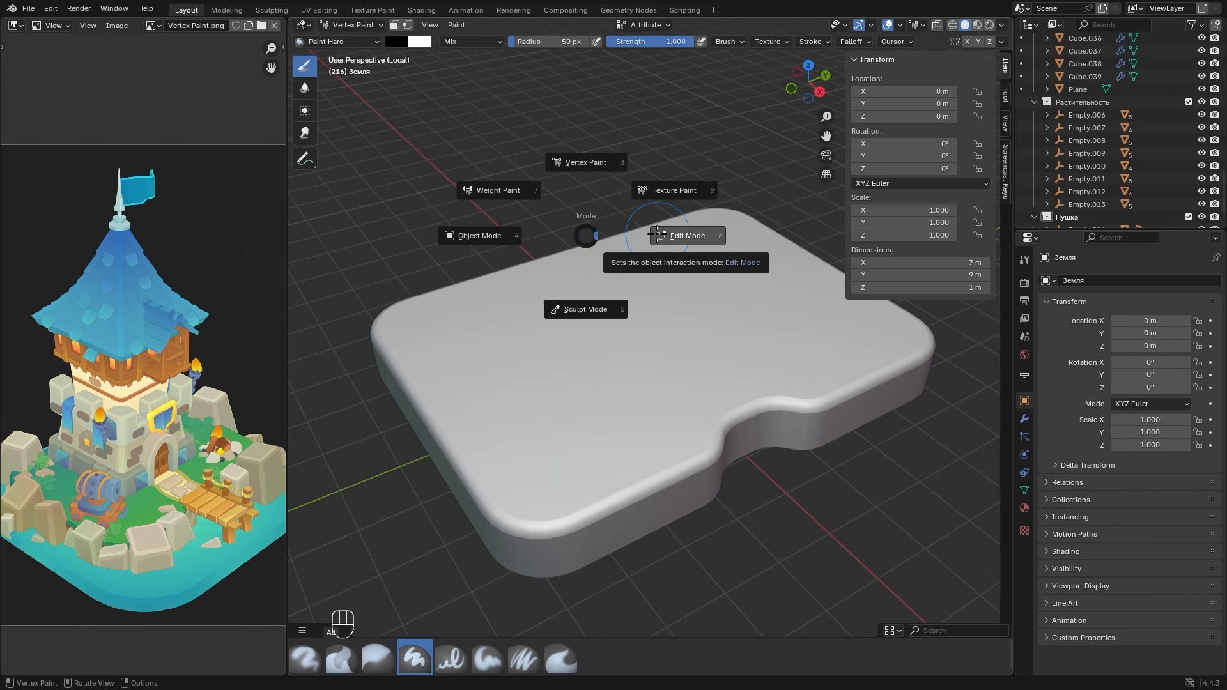
click(678, 236)
key(Tab)
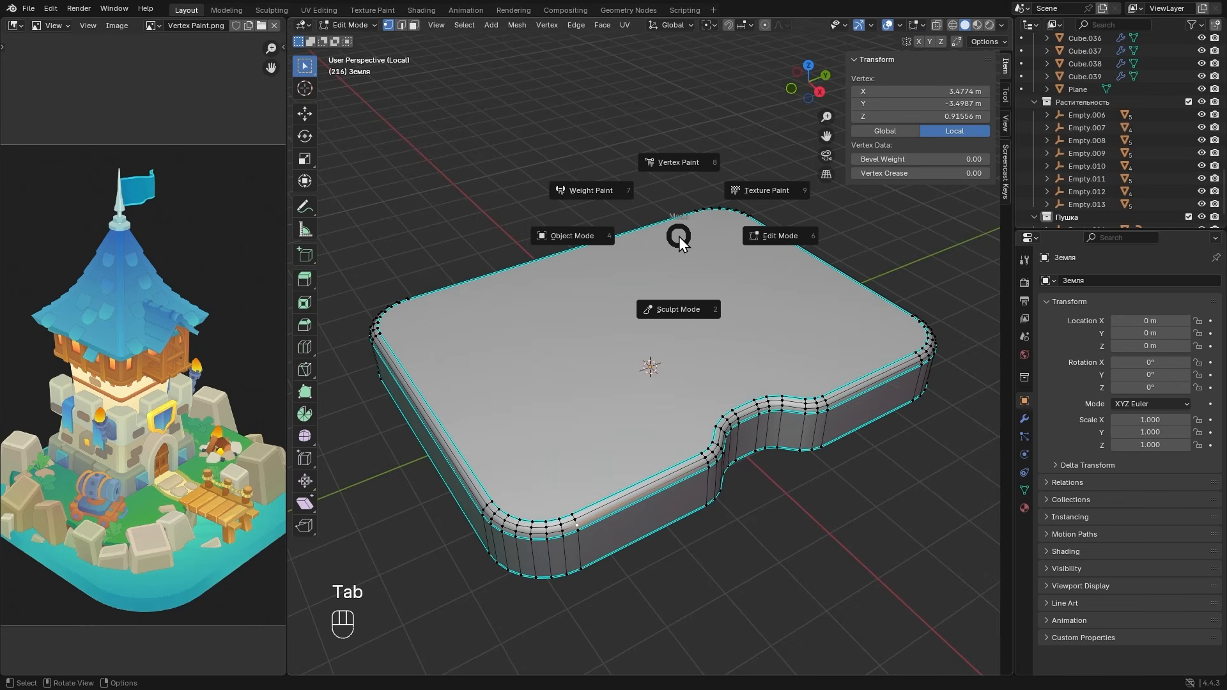
click(572, 237)
key(Tab)
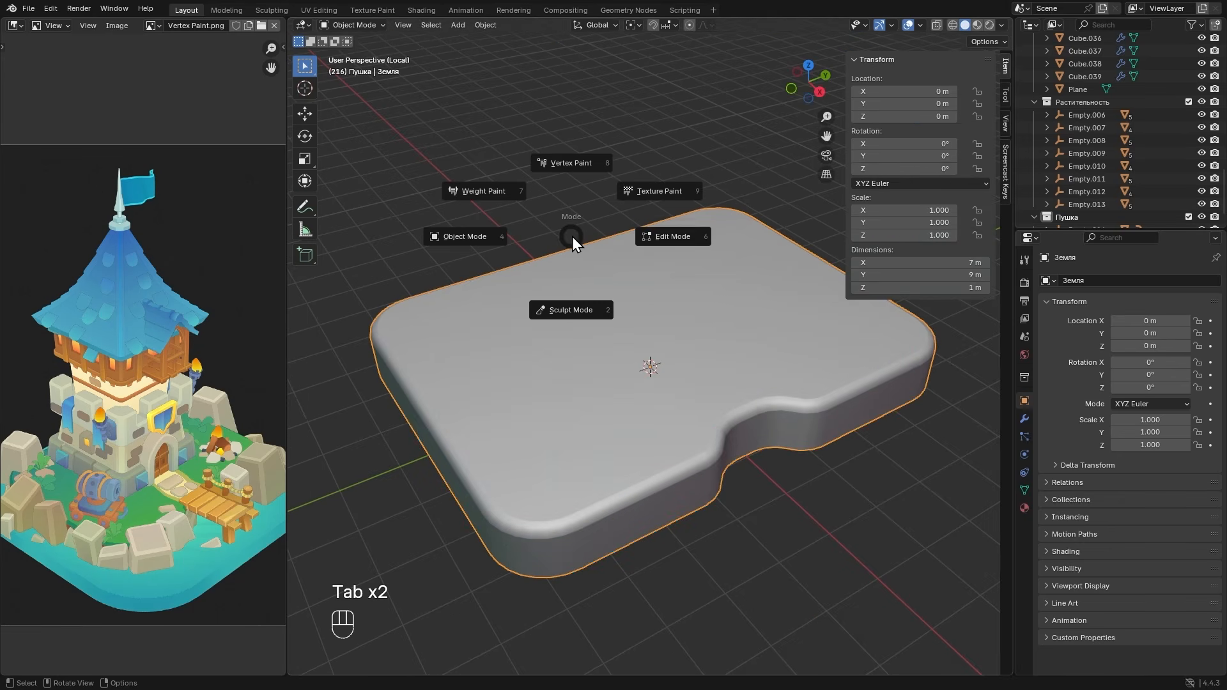
key(8)
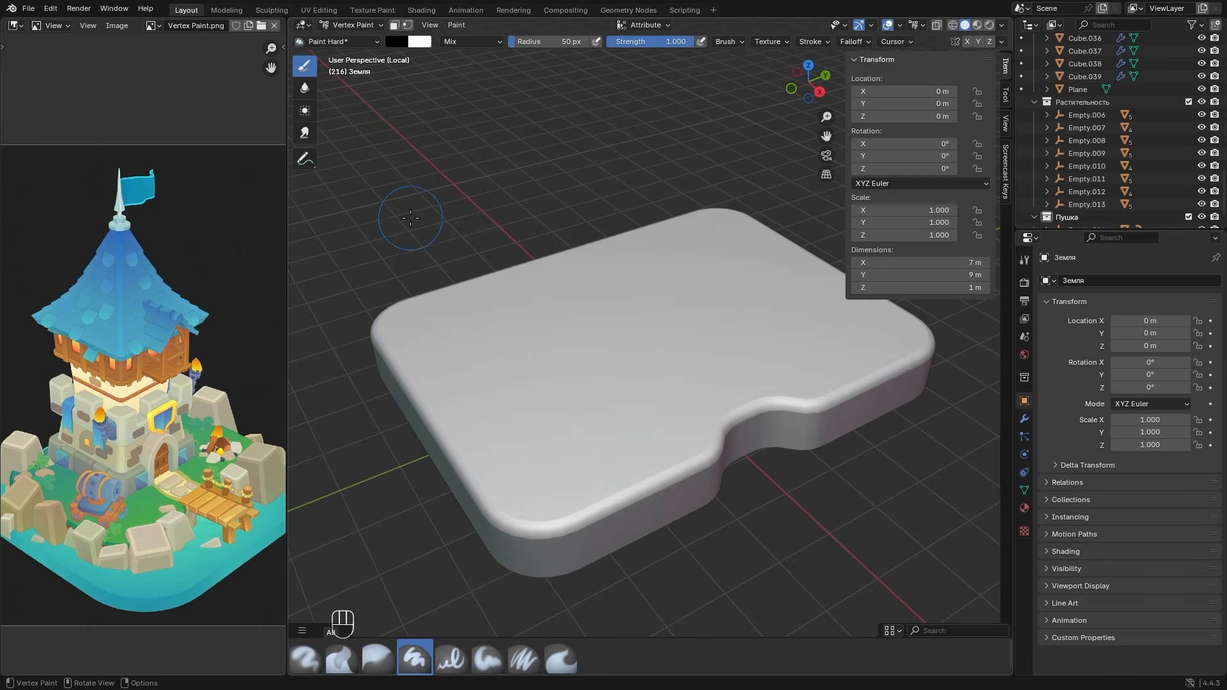
- Set the primary brush colour to green with hue 0.344, saturation 0.708 and value 0.831
click(401, 44)
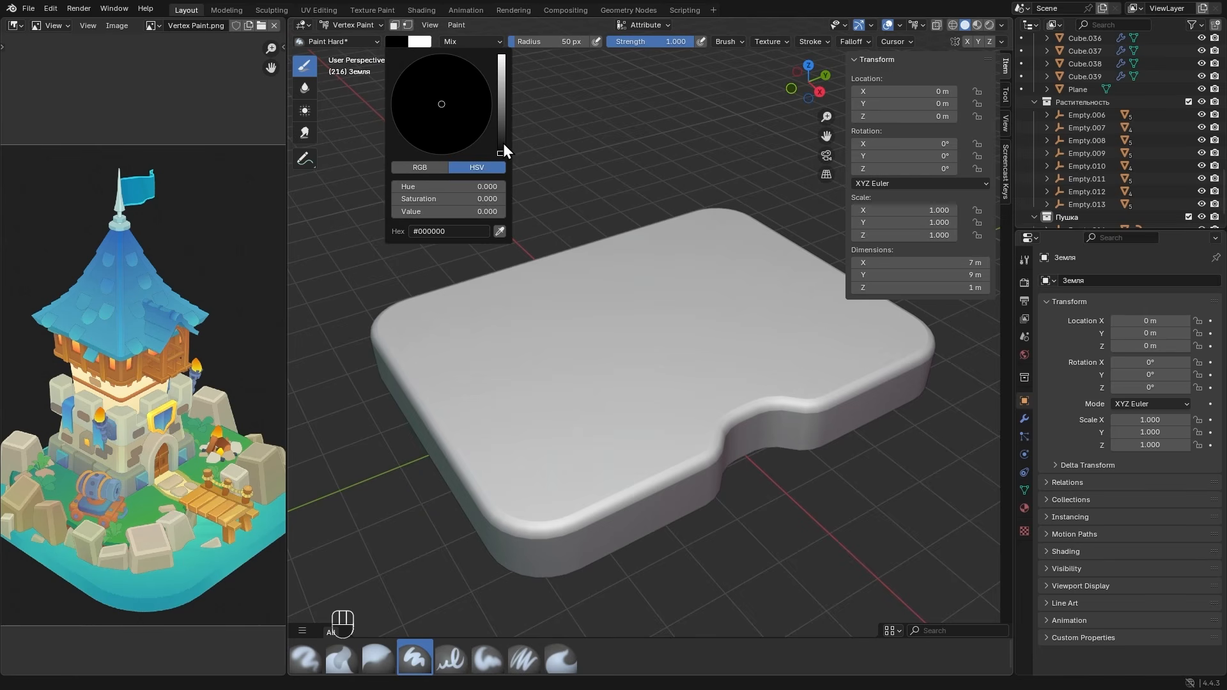
drag(501, 154, 457, 90)
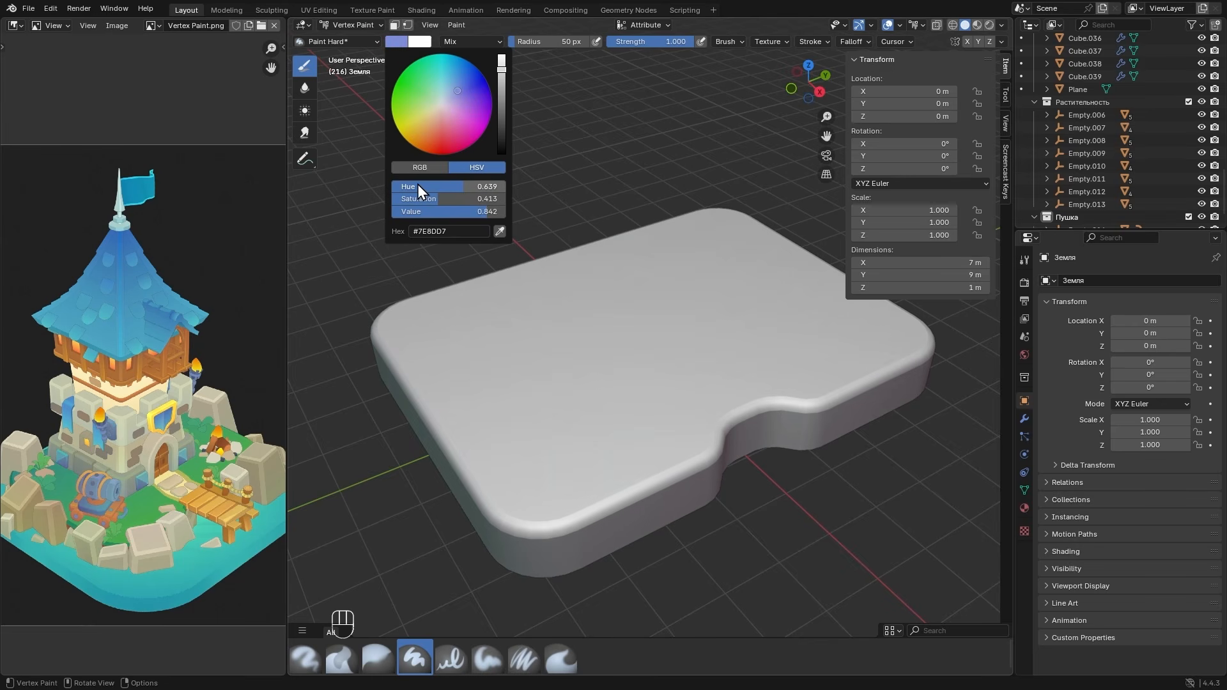
drag(418, 191, 475, 216)
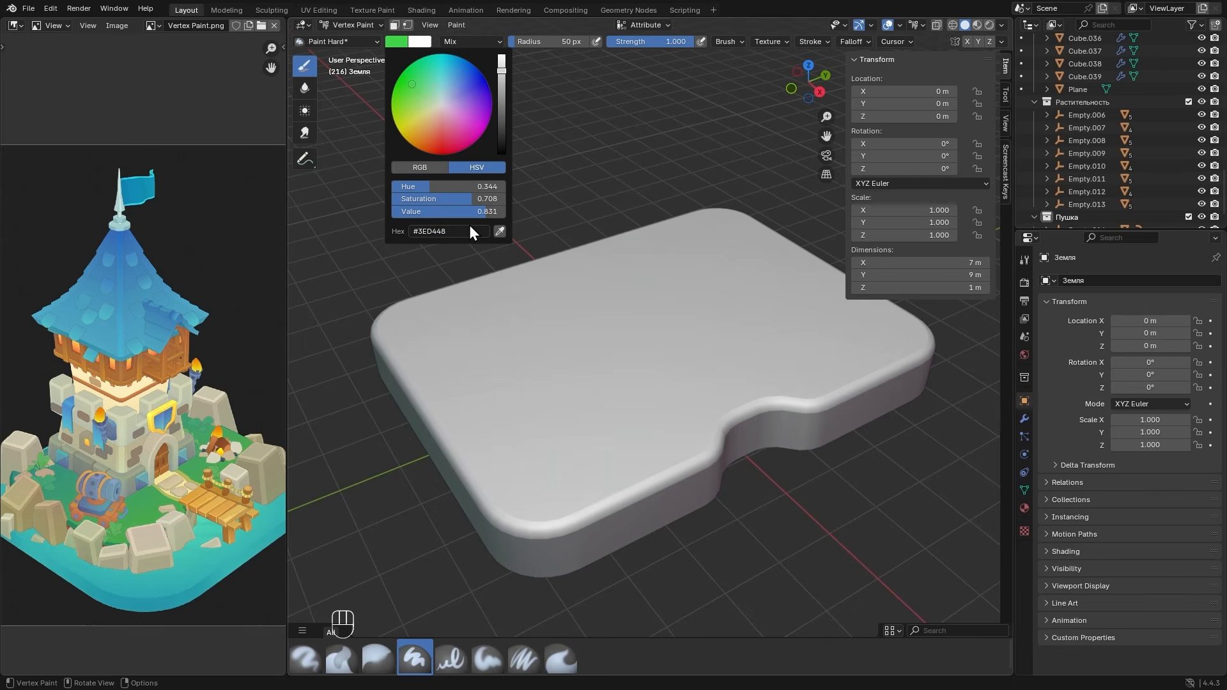
- Sample the grass green from the reference image, swap the brush colours and choose a similar green for the other colour
click(499, 231)
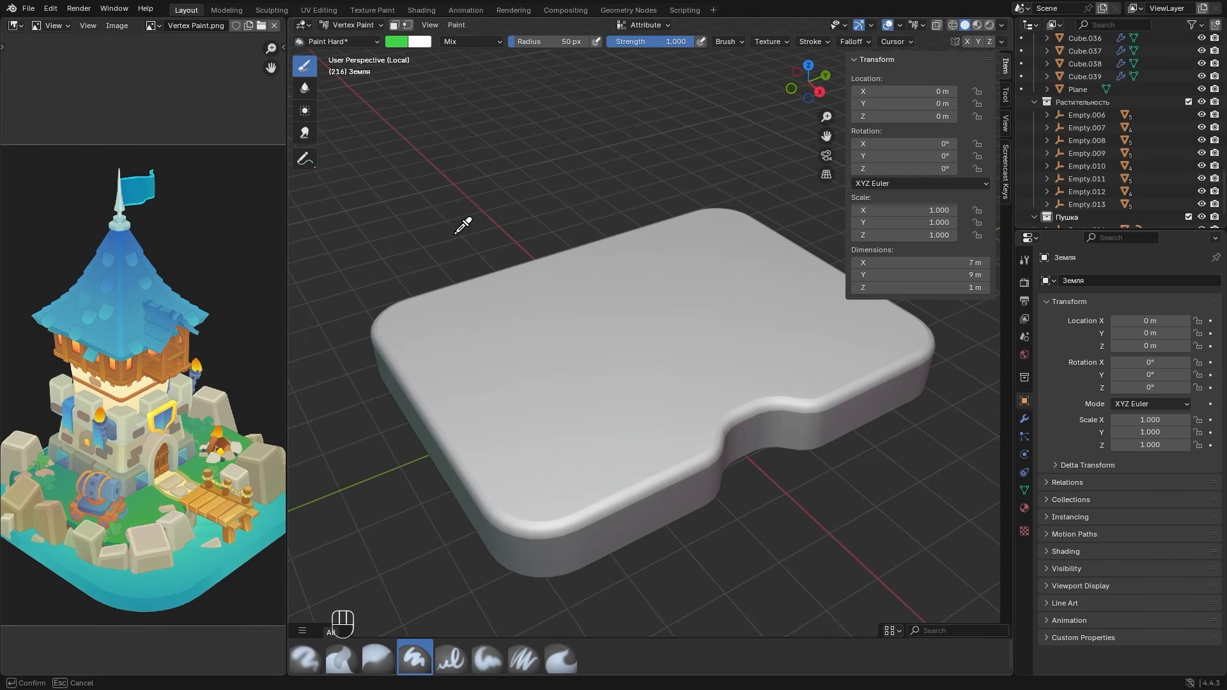
click(144, 504)
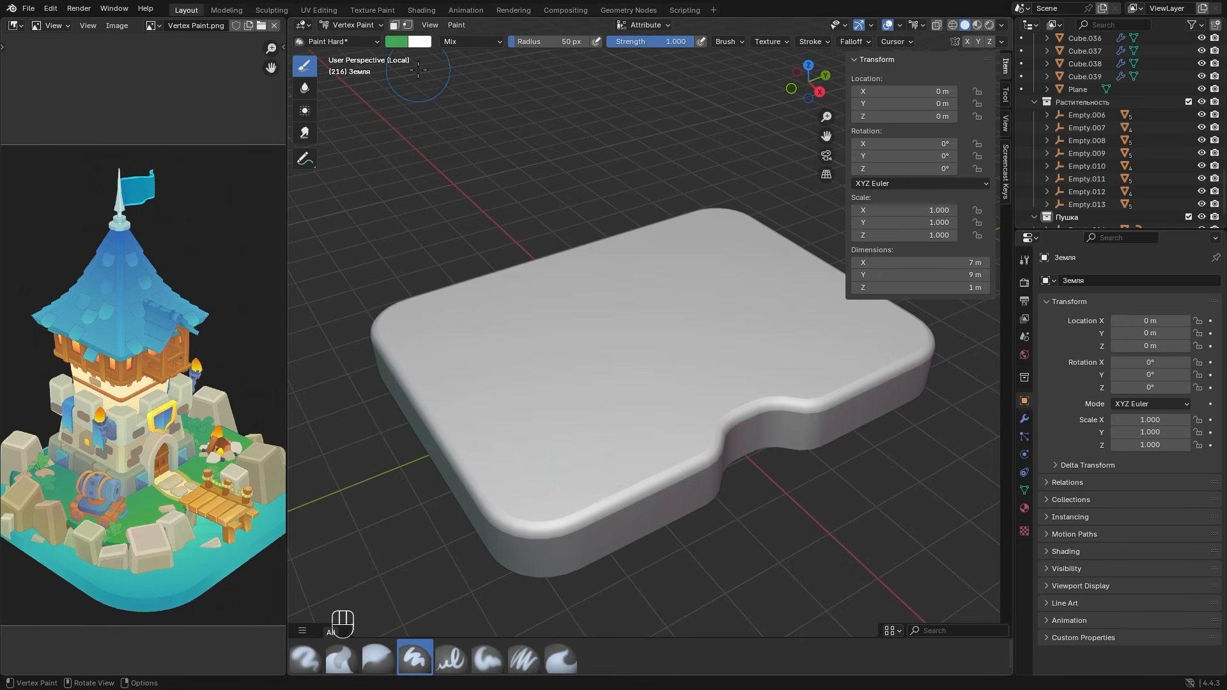
key(x)
click(397, 45)
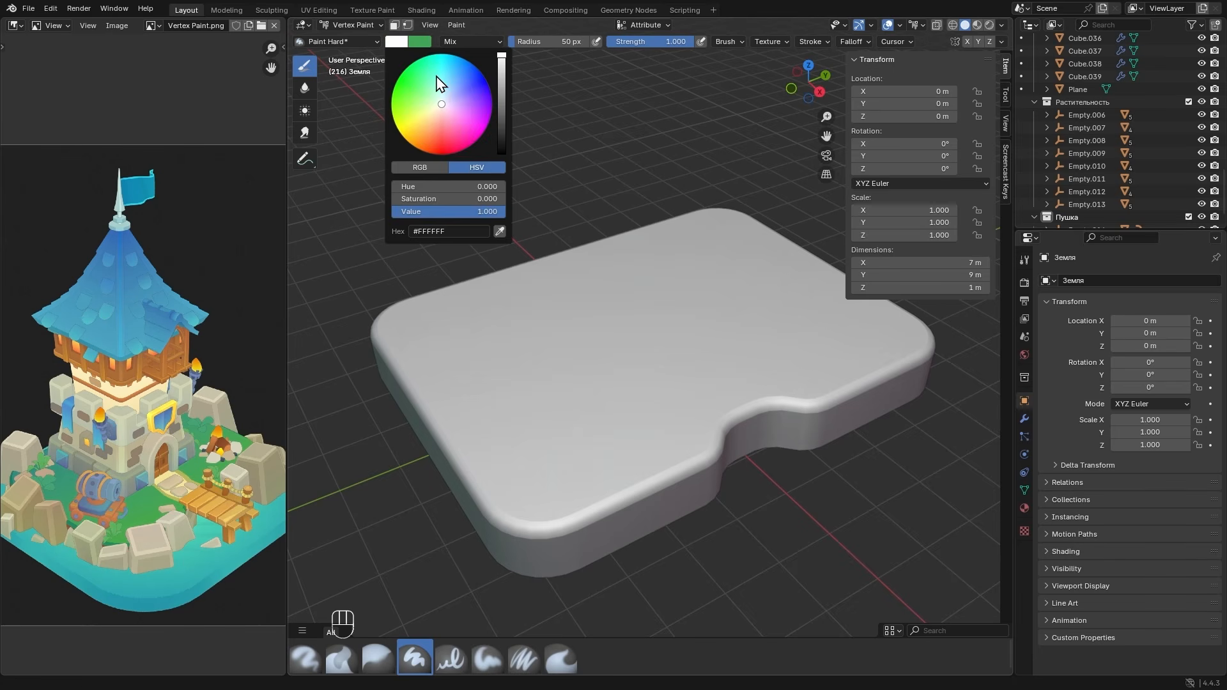
drag(419, 77, 415, 78)
click(502, 88)
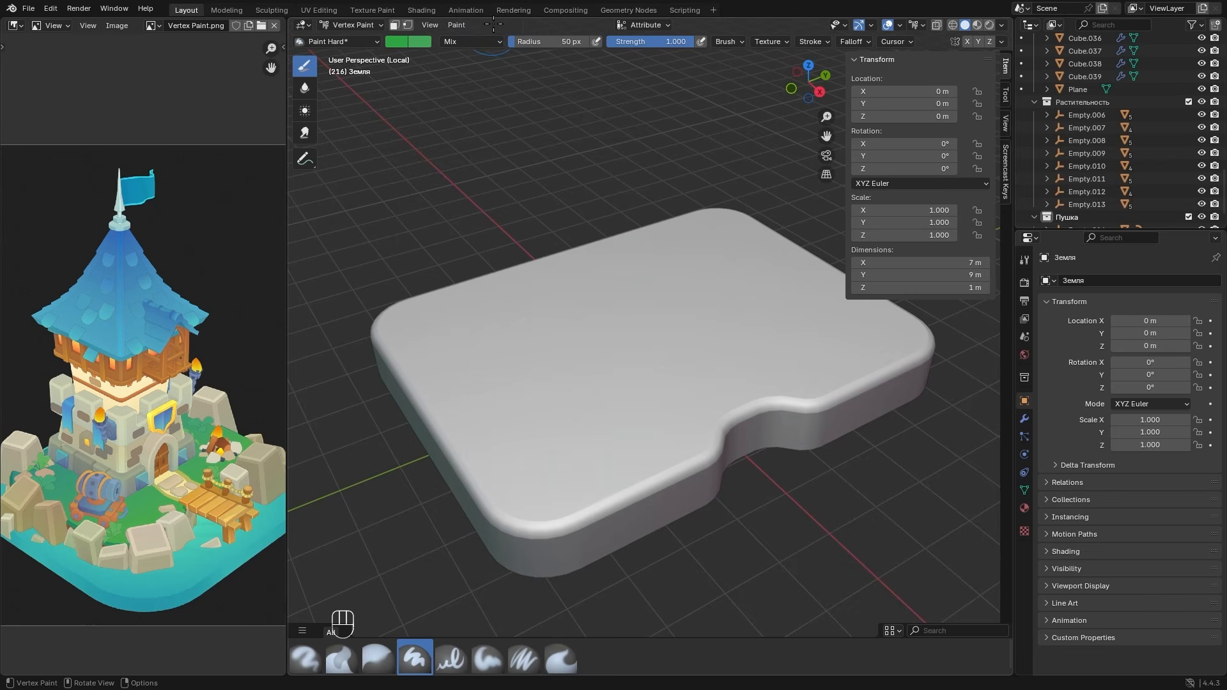
- Set the brush radius to 65 px, keeping the Mix blending mode and strength 1.000
click(470, 41)
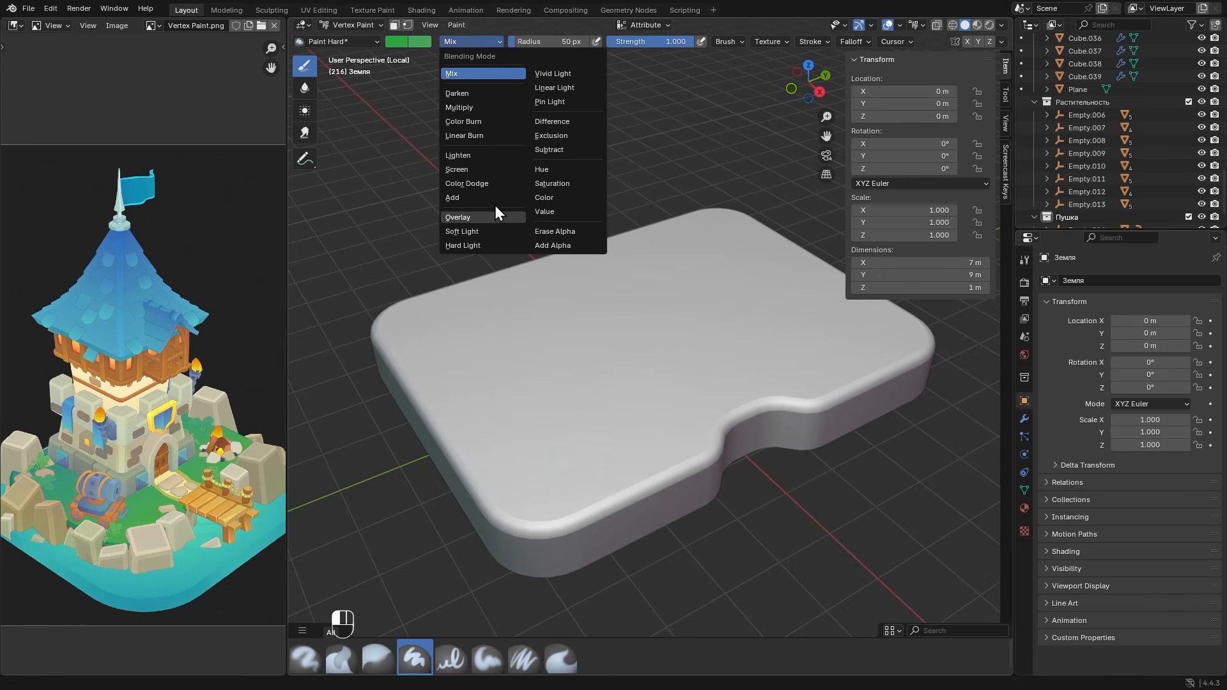
click(497, 70)
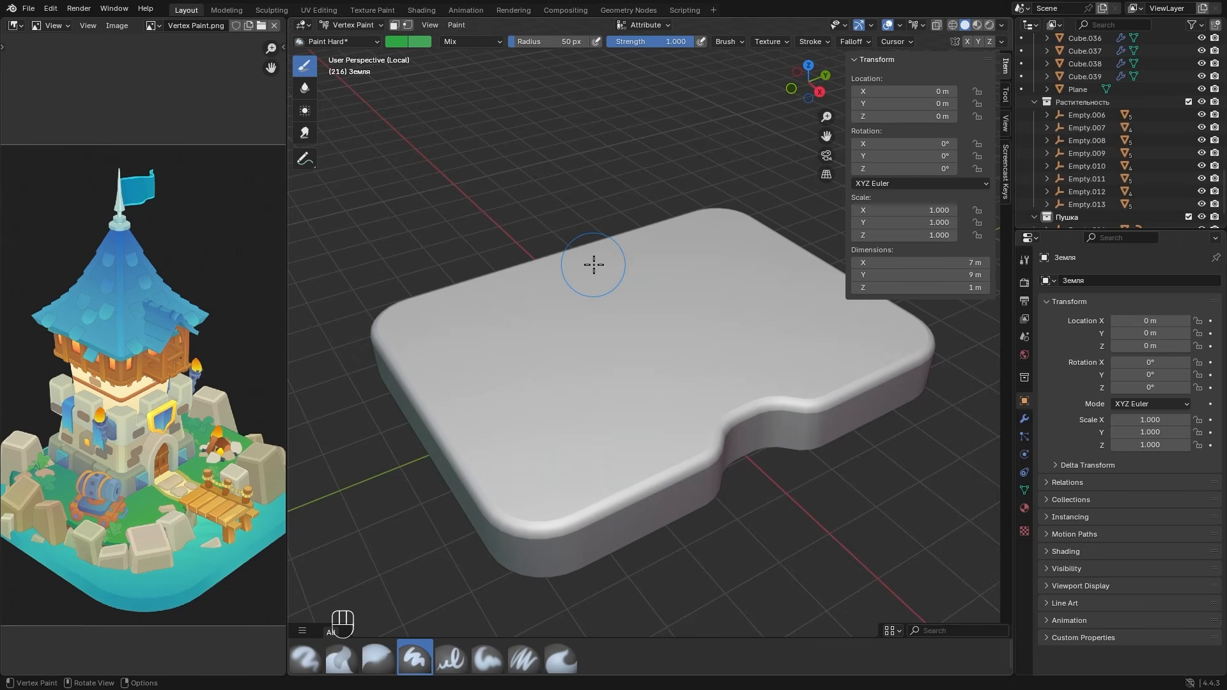
key(f)
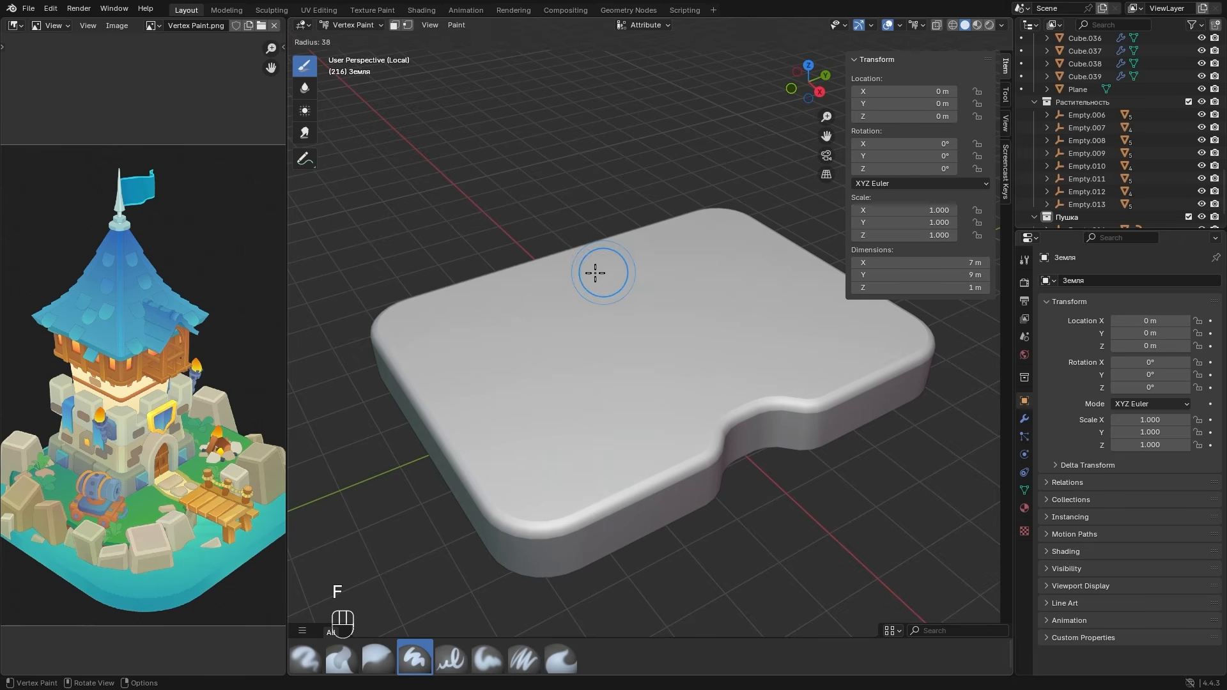
click(608, 268)
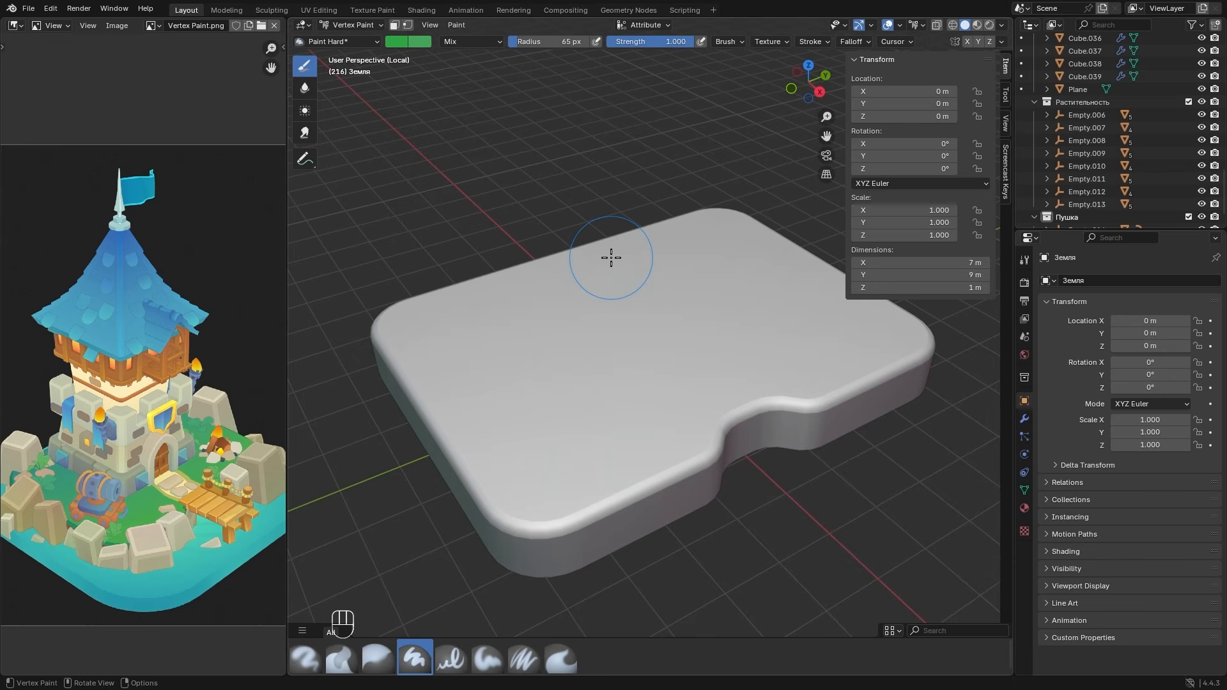
key(shift)
key(shift+f)
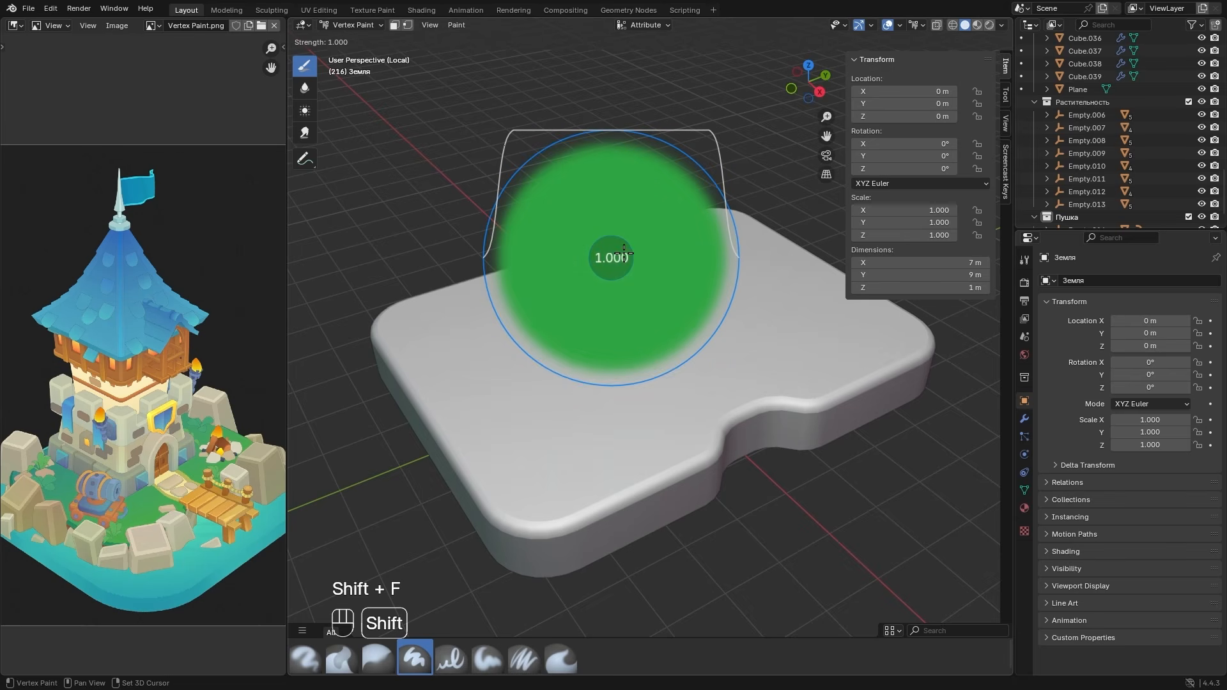
right_click(591, 255)
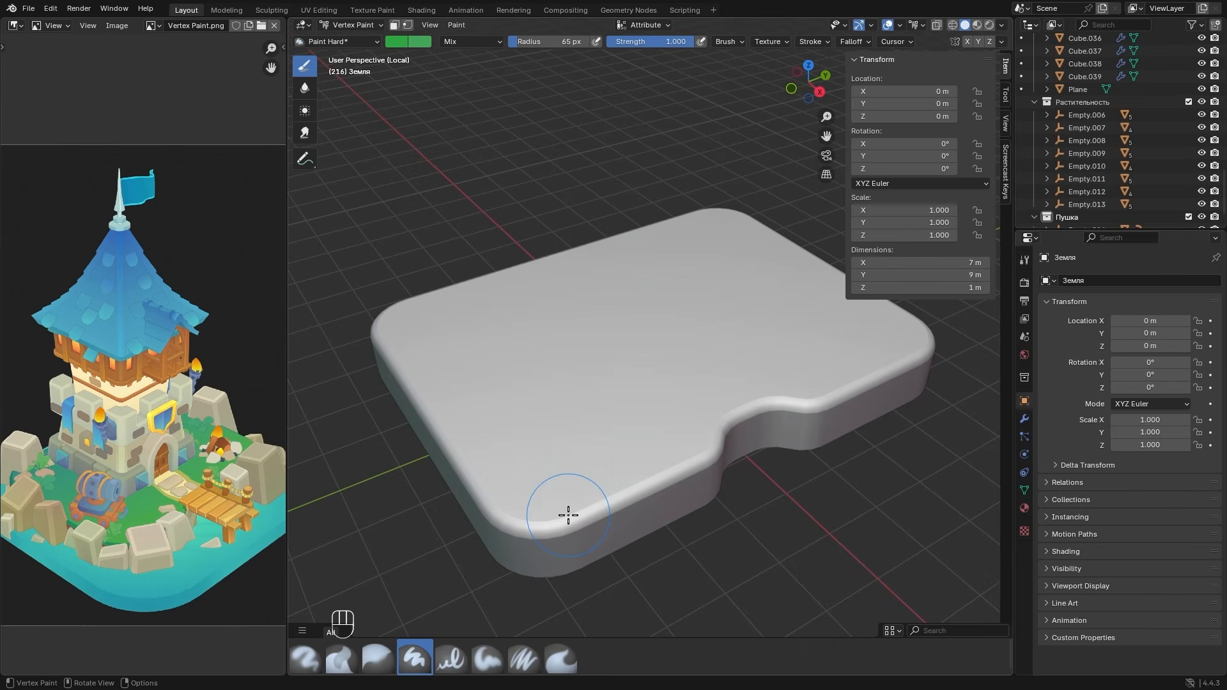
- Try brushing green along the front edge of the ground and undo the strokes
drag(568, 515, 520, 512)
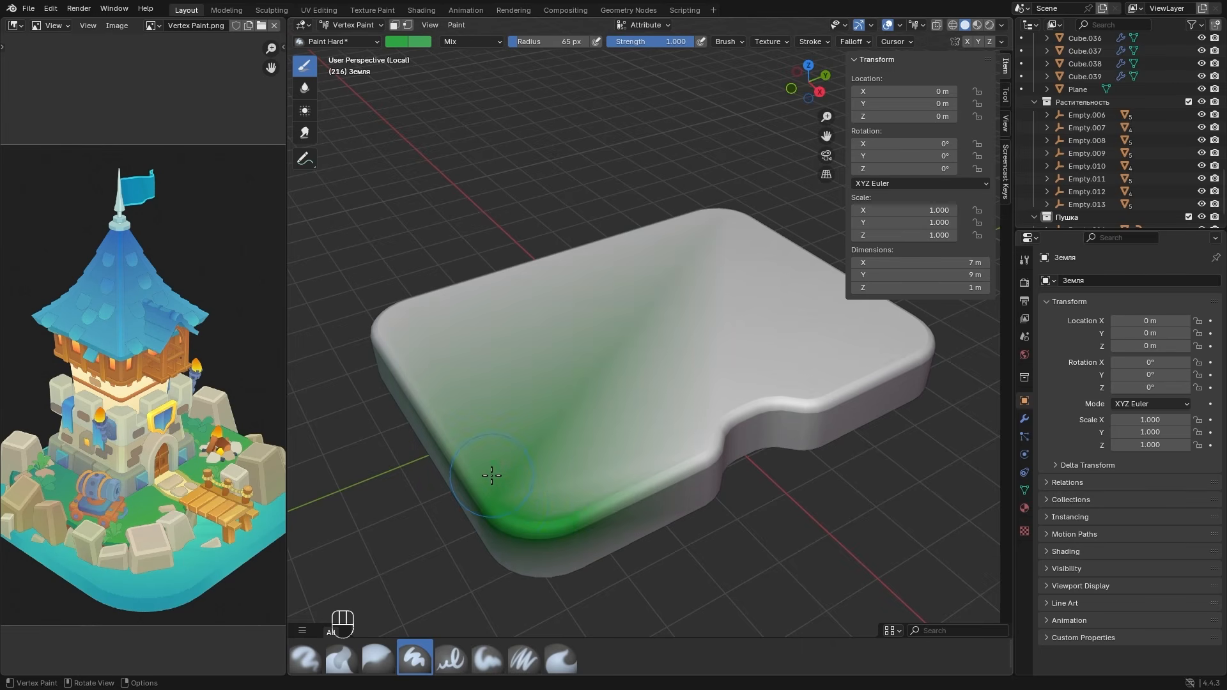
mouse_move(632, 497)
mouse_down()
mouse_move(706, 439)
mouse_move(589, 478)
mouse_move(790, 401)
mouse_up()
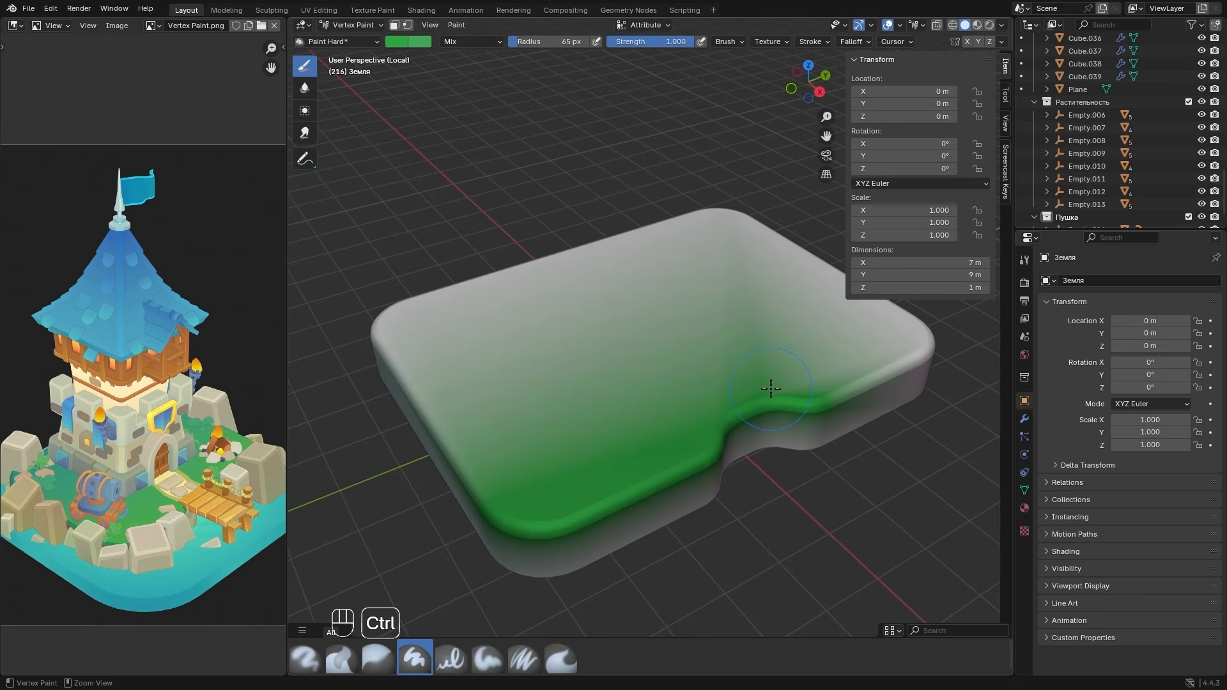
key(ctrl+z)
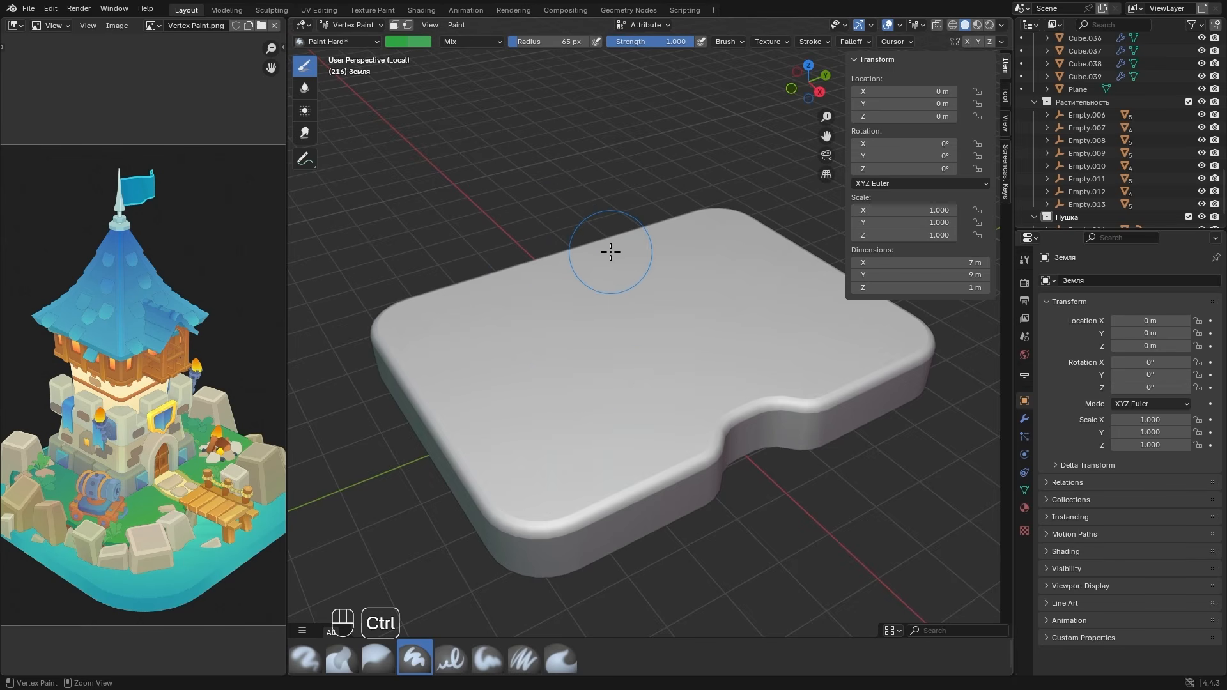
- Fill the entire ground object with the current green brush colour
key(ctrl+x)
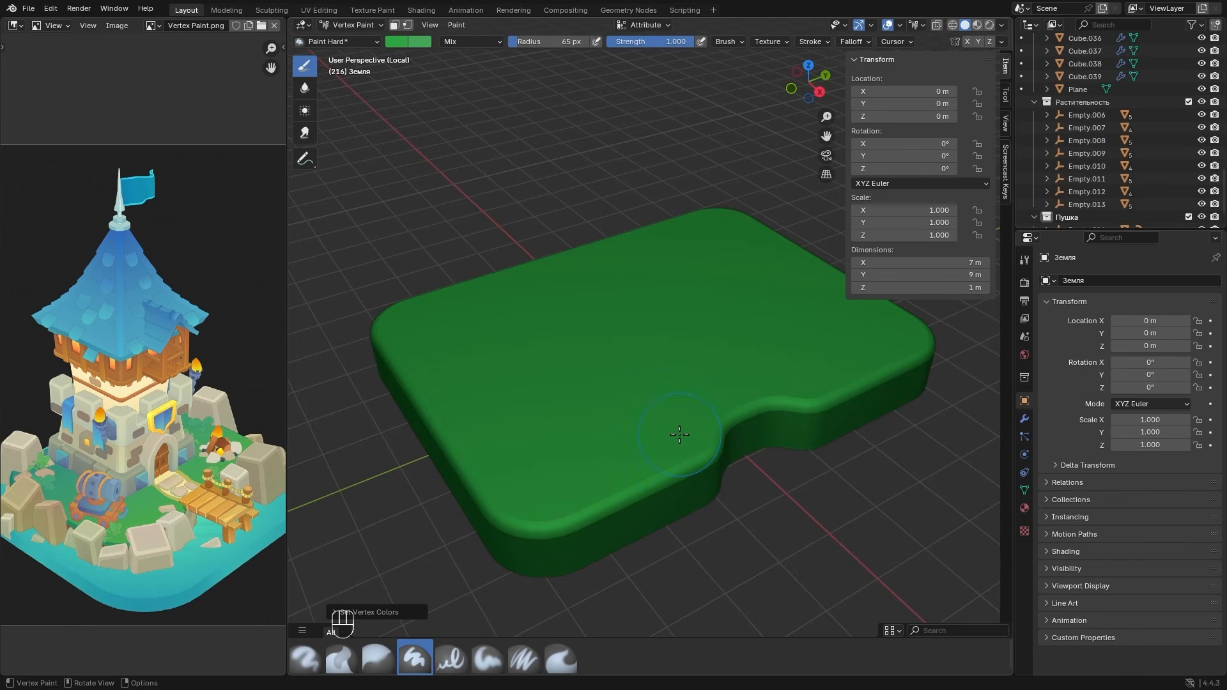
mouse_move(687, 425)
alt+middle_down()
mouse_move(697, 388)
mouse_move(716, 418)
mouse_move(654, 414)
mouse_move(711, 417)
alt+middle_up()
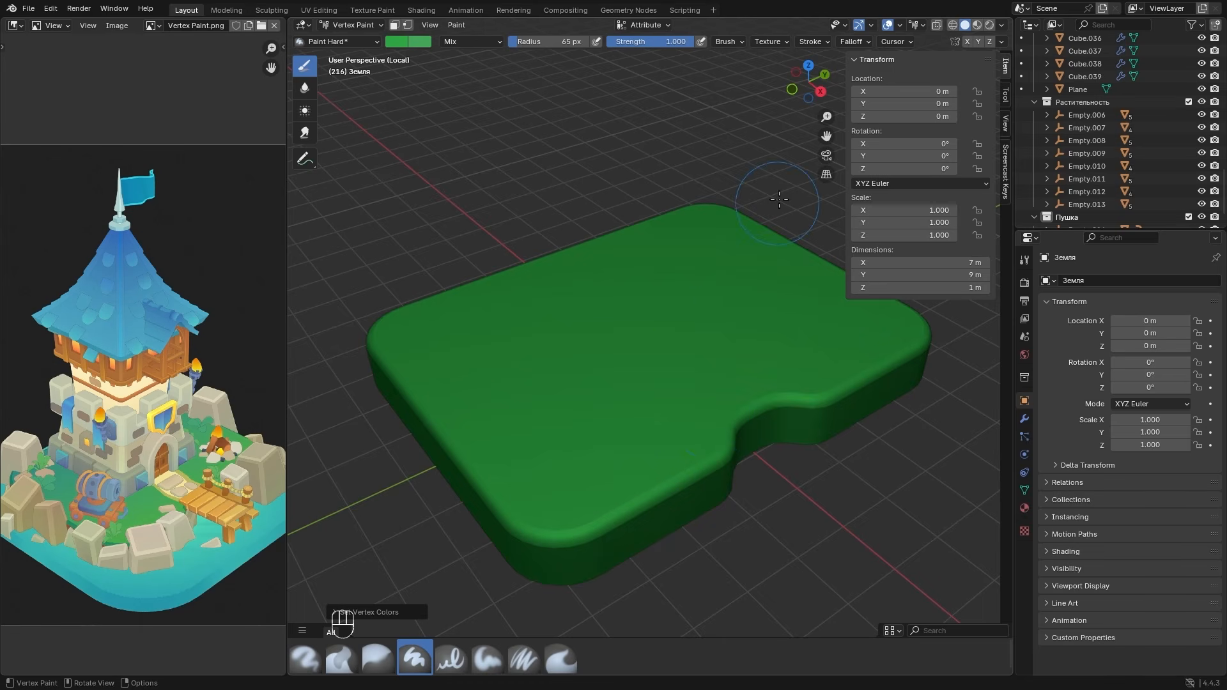
- Switch the viewport's solid shading to Flat lighting and adjust the cavity ridge strength
click(1002, 24)
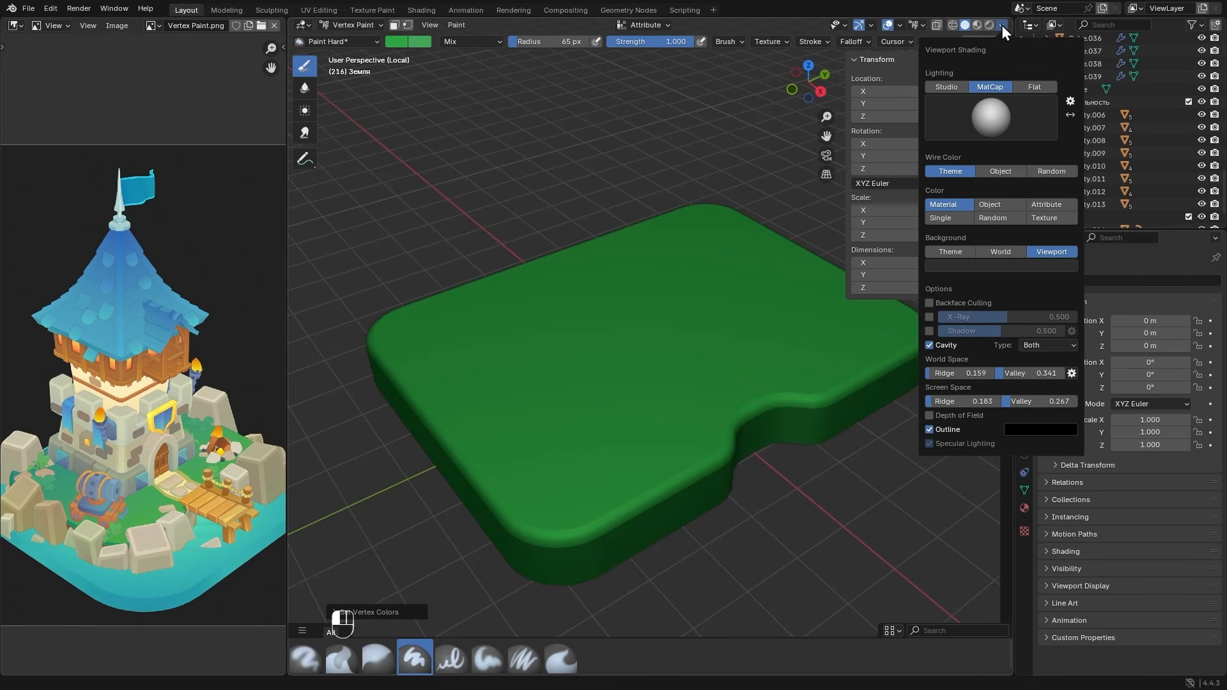
click(1035, 90)
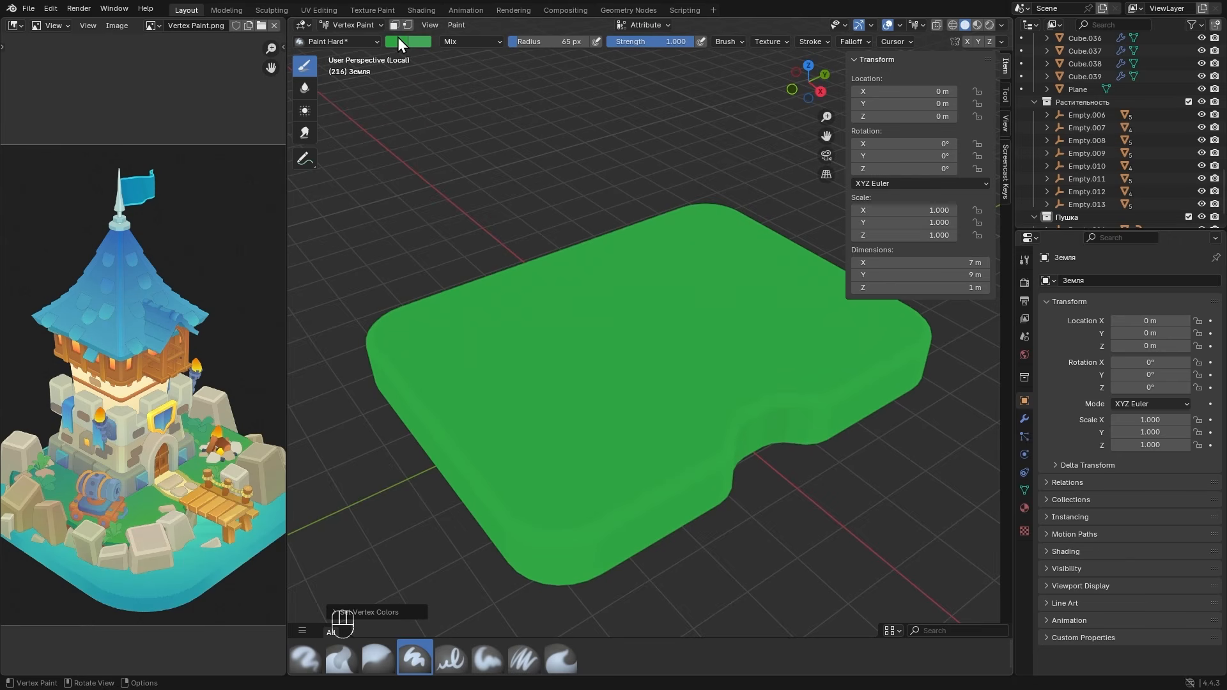
click(1002, 24)
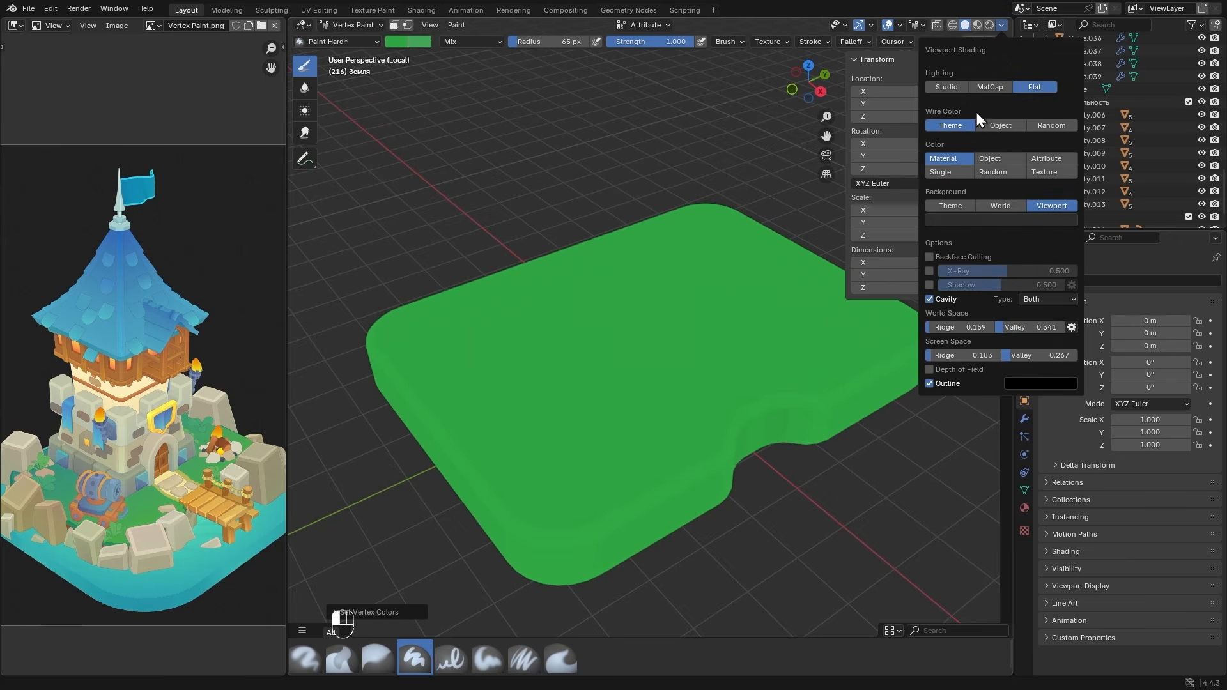
click(1028, 301)
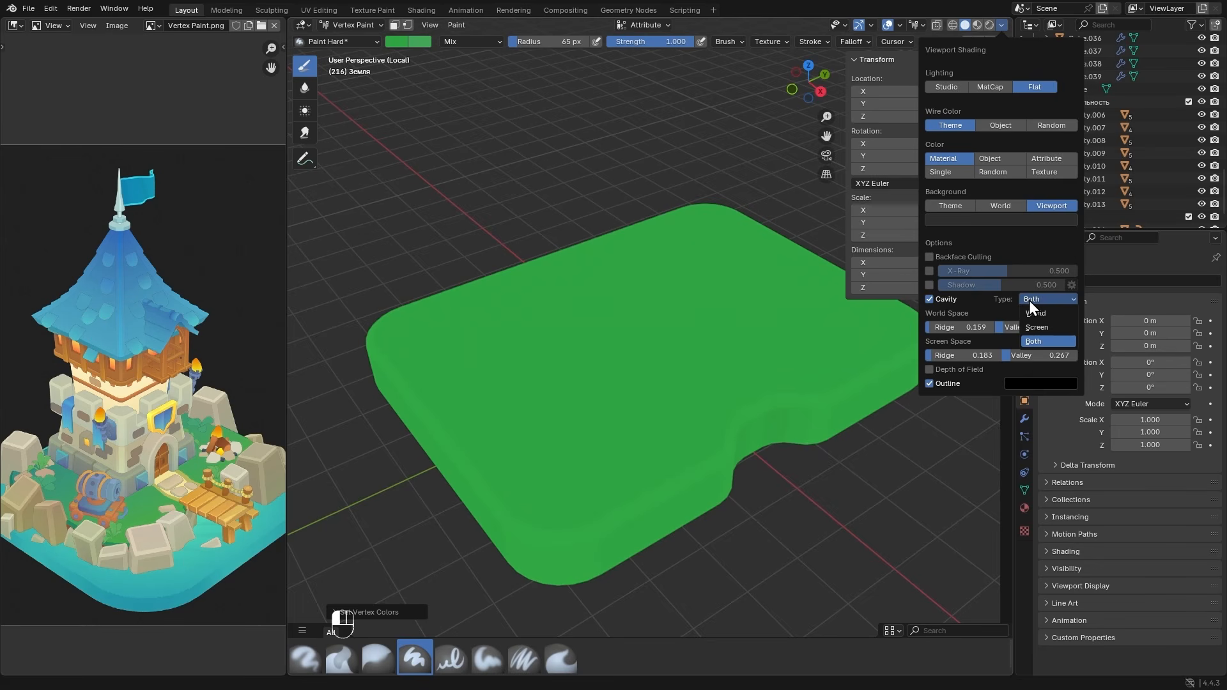
click(1055, 327)
mouse_move(939, 326)
mouse_down()
mouse_move(1056, 327)
mouse_move(1042, 326)
mouse_up()
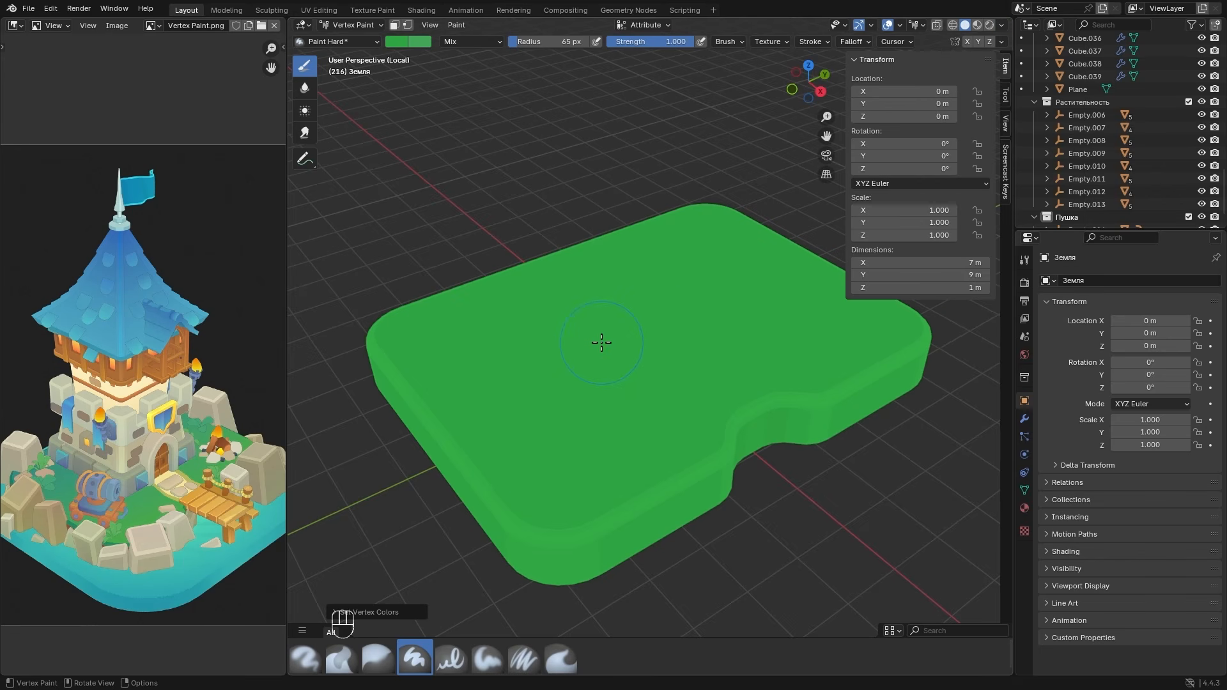
mouse_move(600, 342)
alt+middle_down()
mouse_move(616, 296)
mouse_move(606, 348)
mouse_move(611, 335)
alt+middle_up()
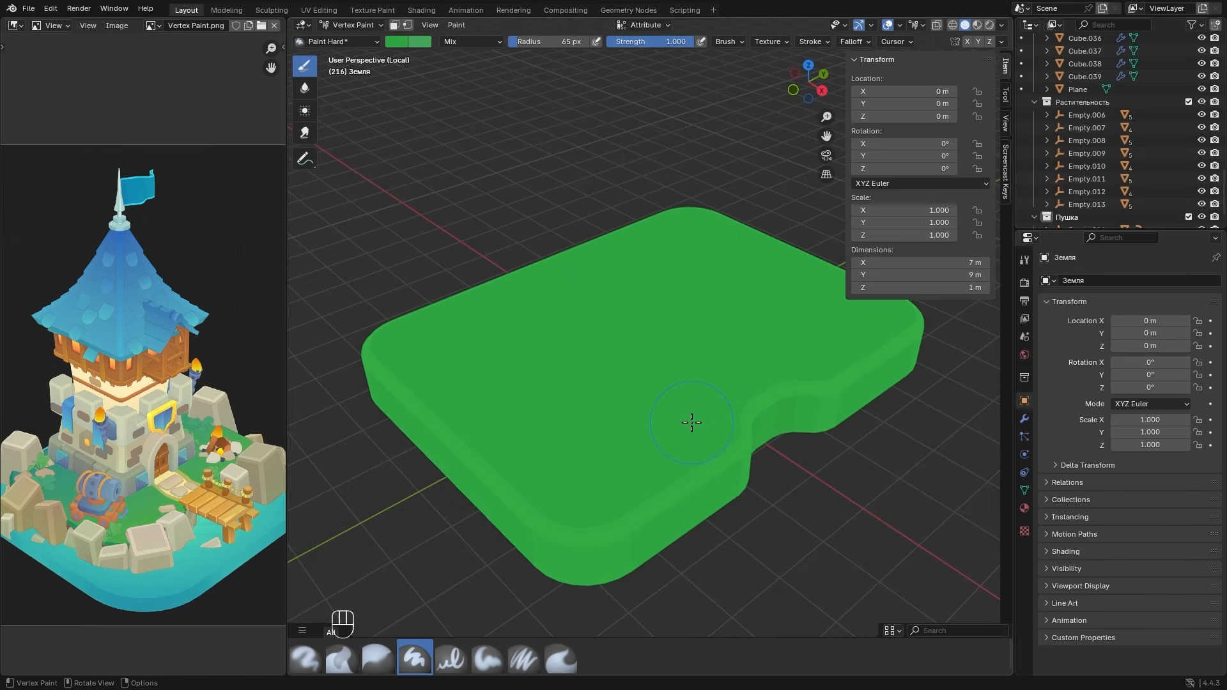
- Sample a reddish brown from the area by the cannon in the reference image as the brush colour
scroll(145, 510, up, 5)
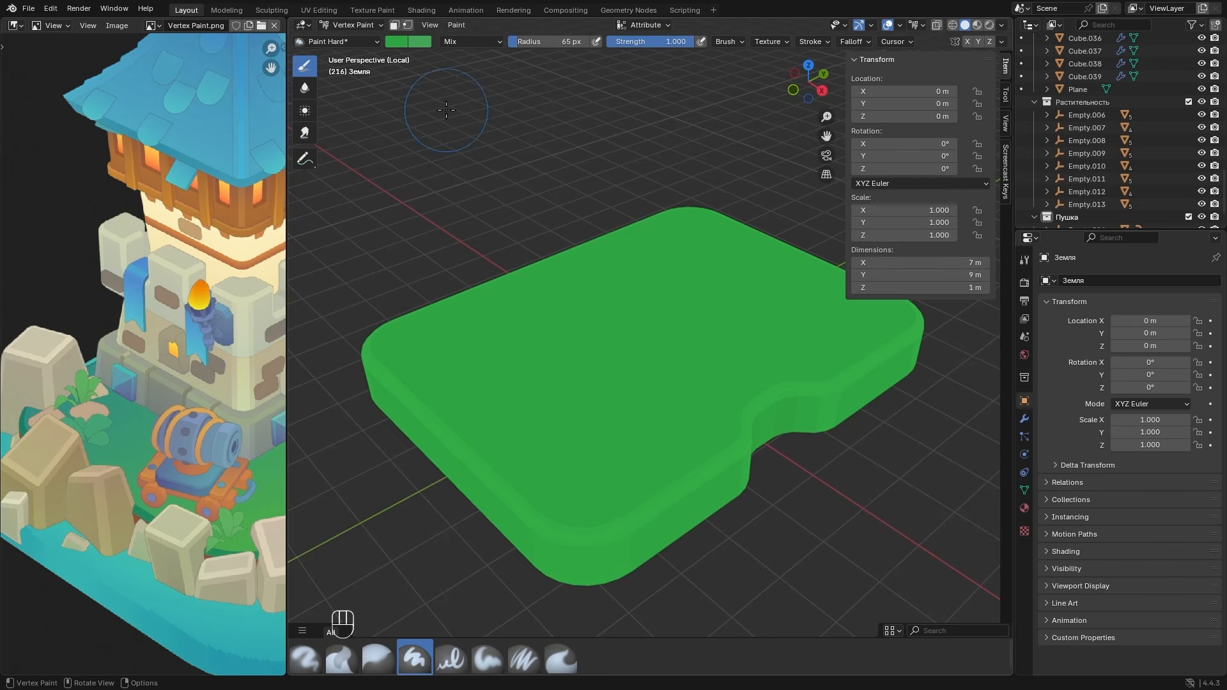
click(397, 43)
click(502, 228)
click(137, 519)
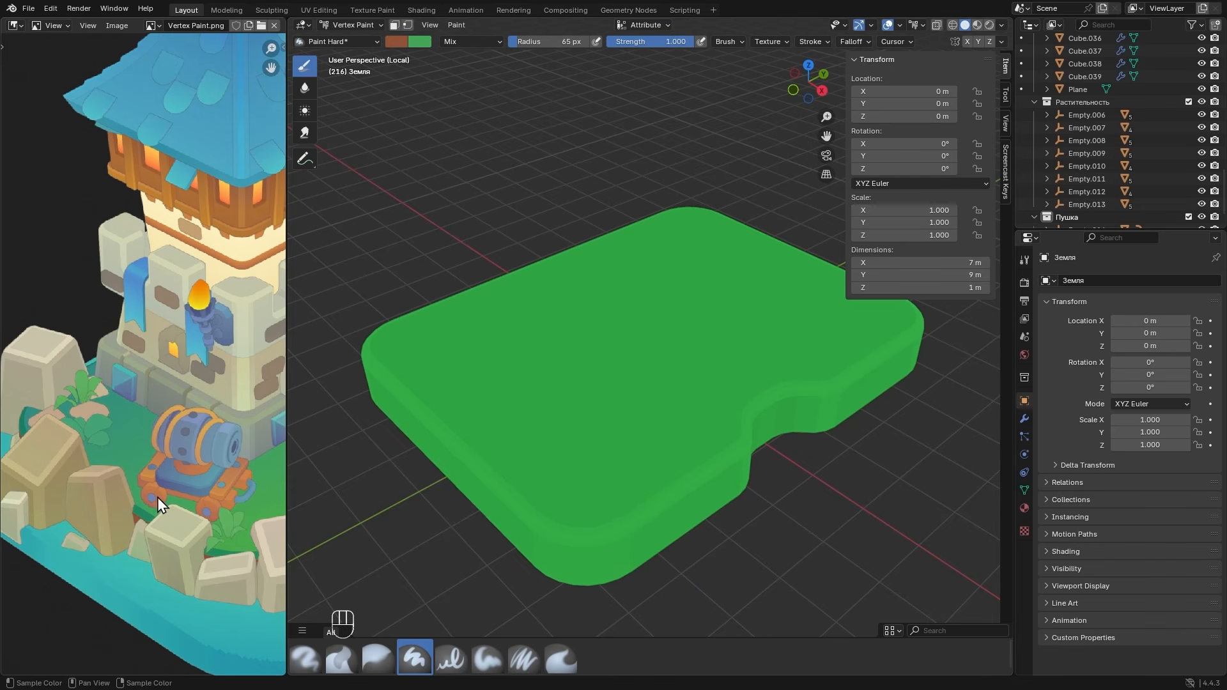
- Select the ground's outer side face loop and its bottom face in Edit Mode, returning to Vertex Paint with them selected
key(Tab)
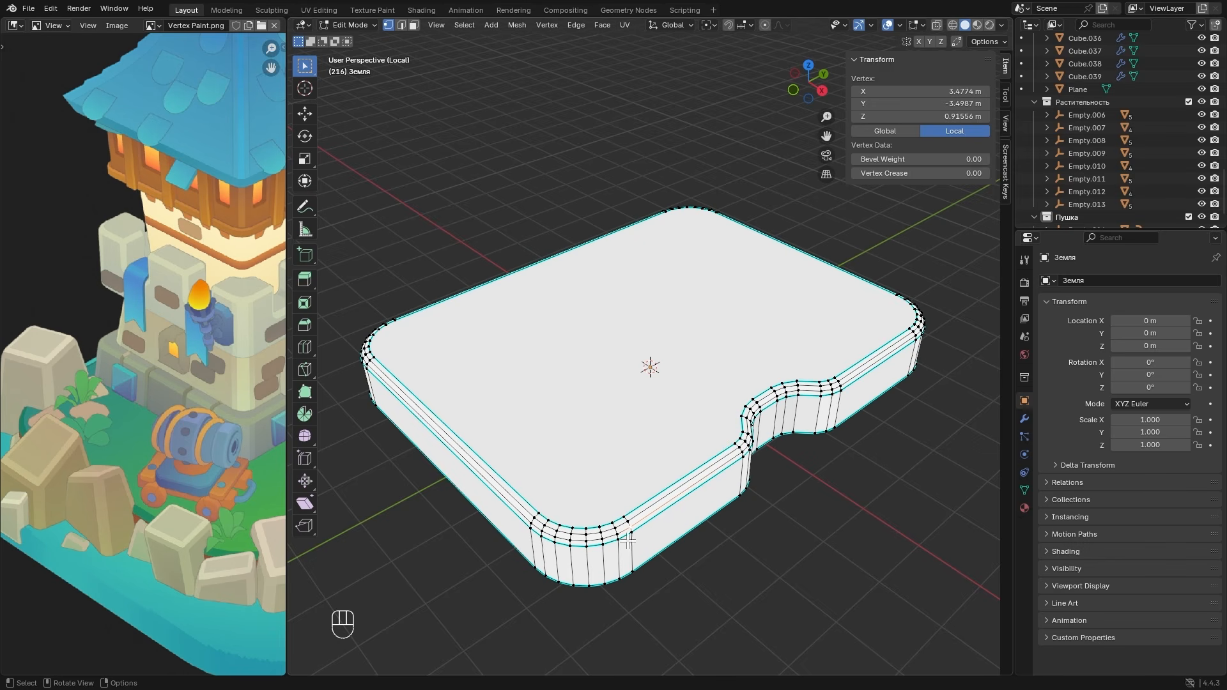
key(3)
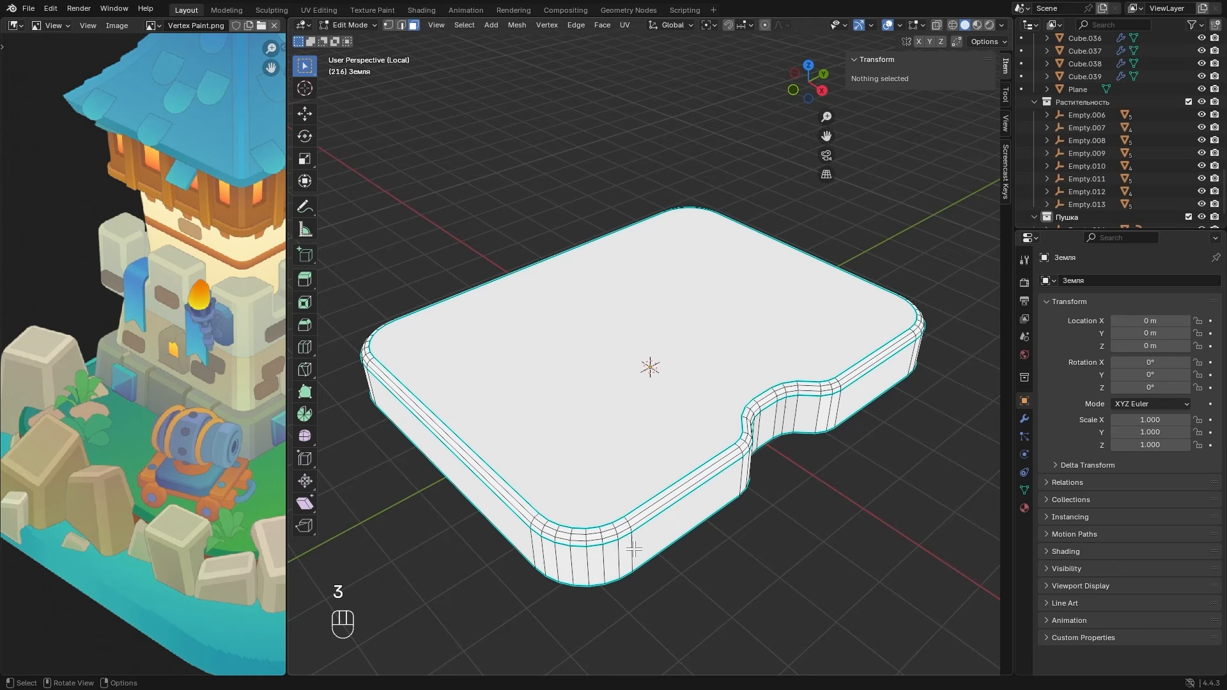
alt+click(634, 550)
alt+middle_drag(637, 589, 627, 400)
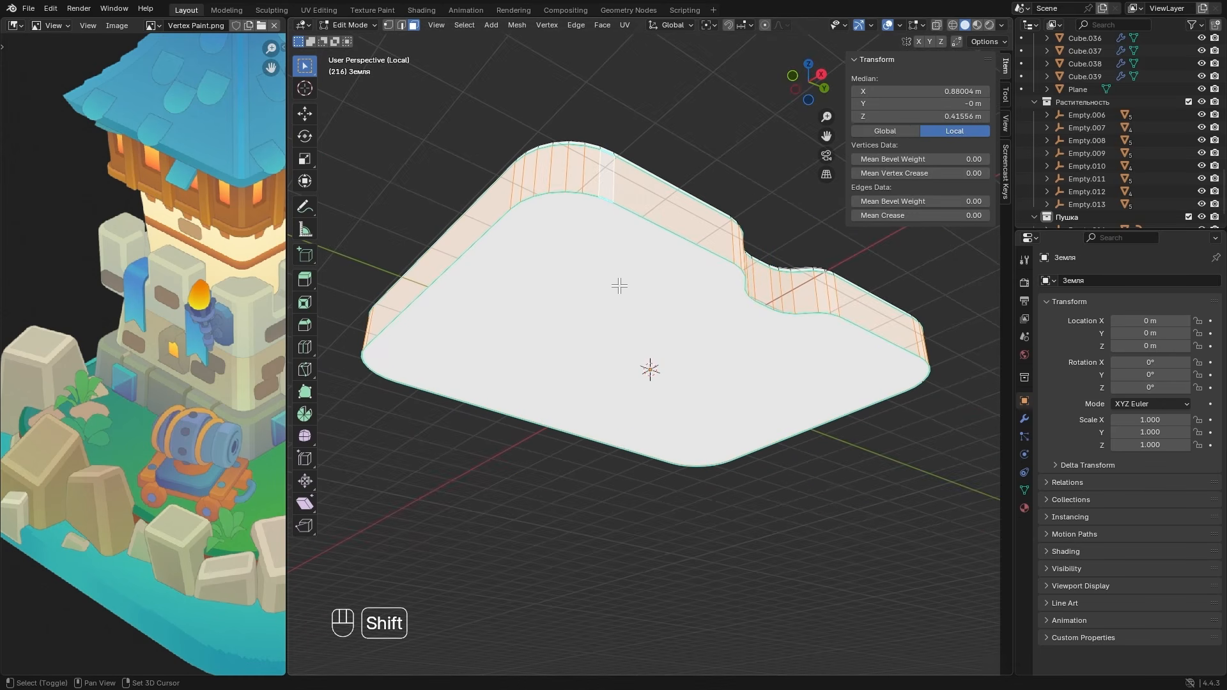
alt+middle_drag(633, 280, 638, 374)
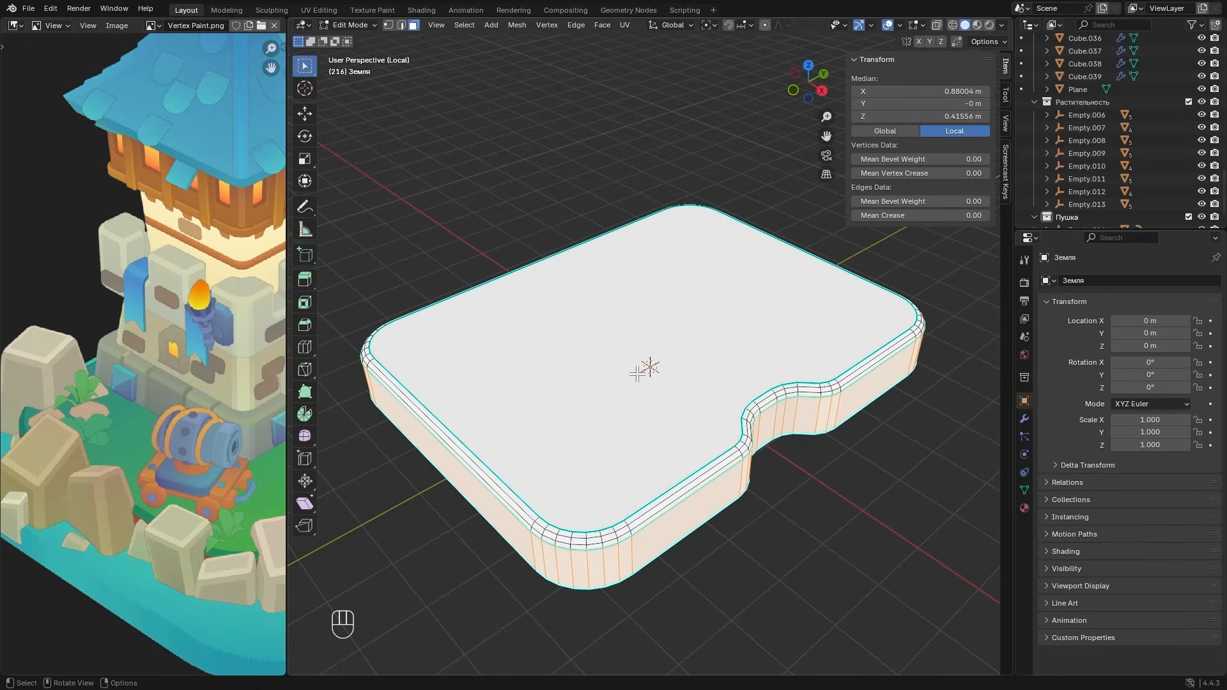
key(Tab)
click(637, 306)
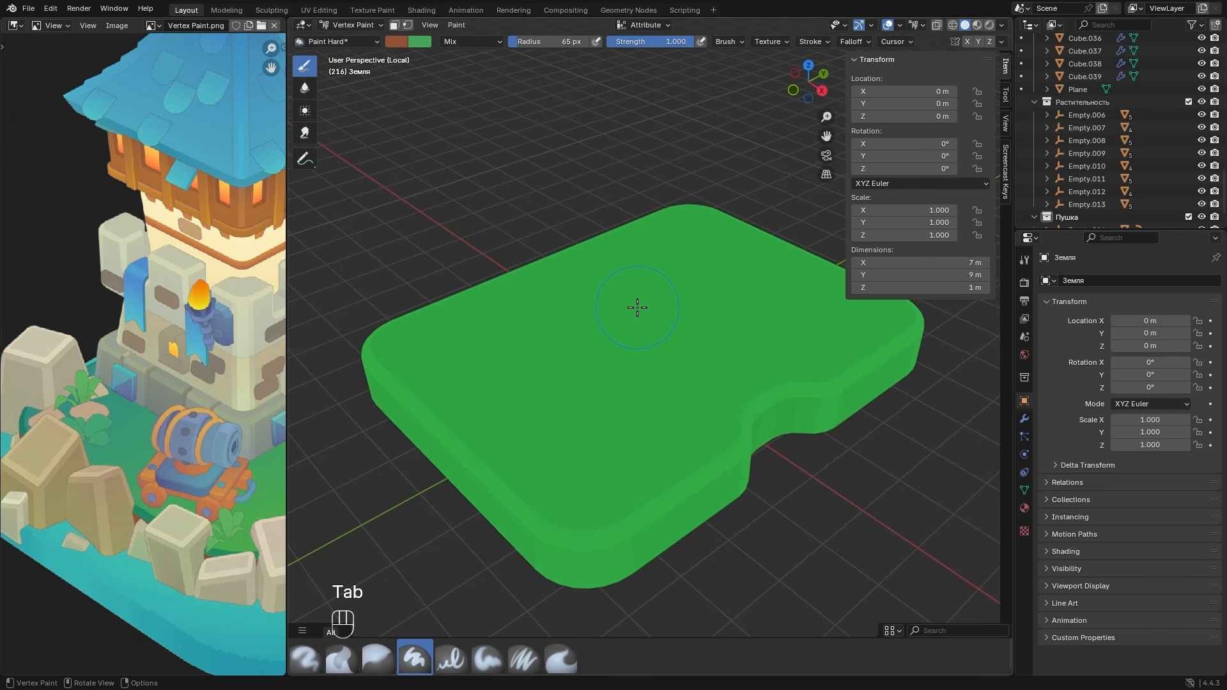
- Restrict painting to the selected side and bottom faces and cover them completely with the brown, finishing with the face mask off
click(395, 26)
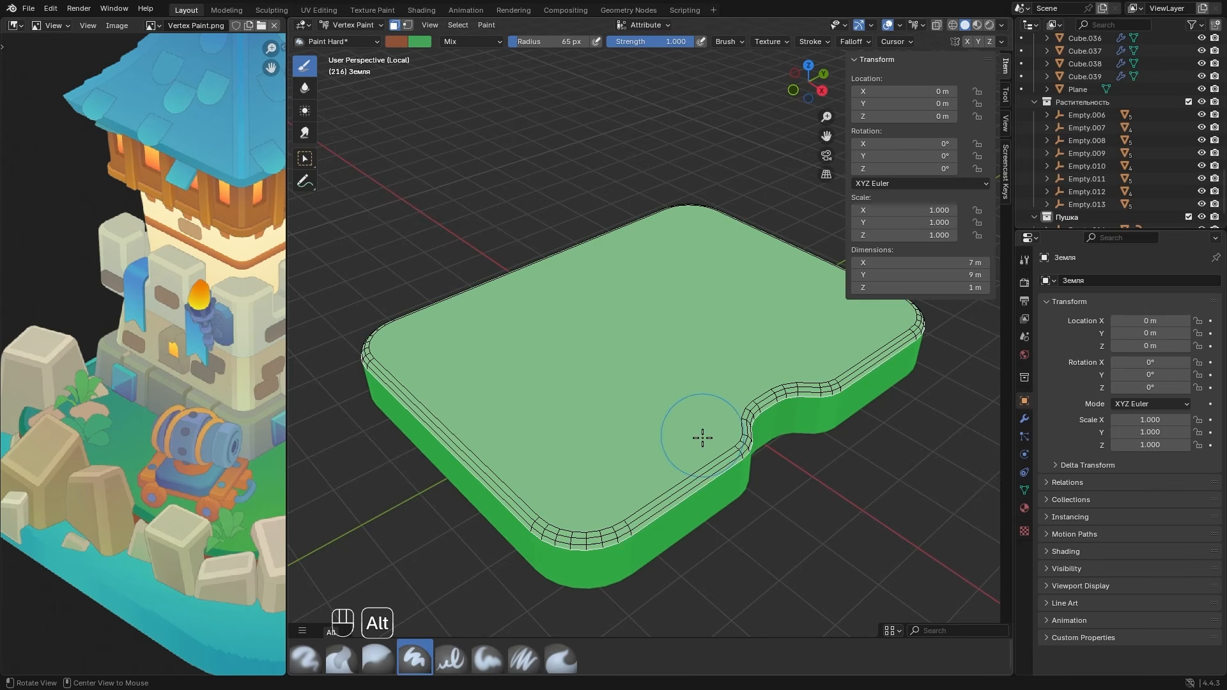
middle_drag(703, 433, 693, 476)
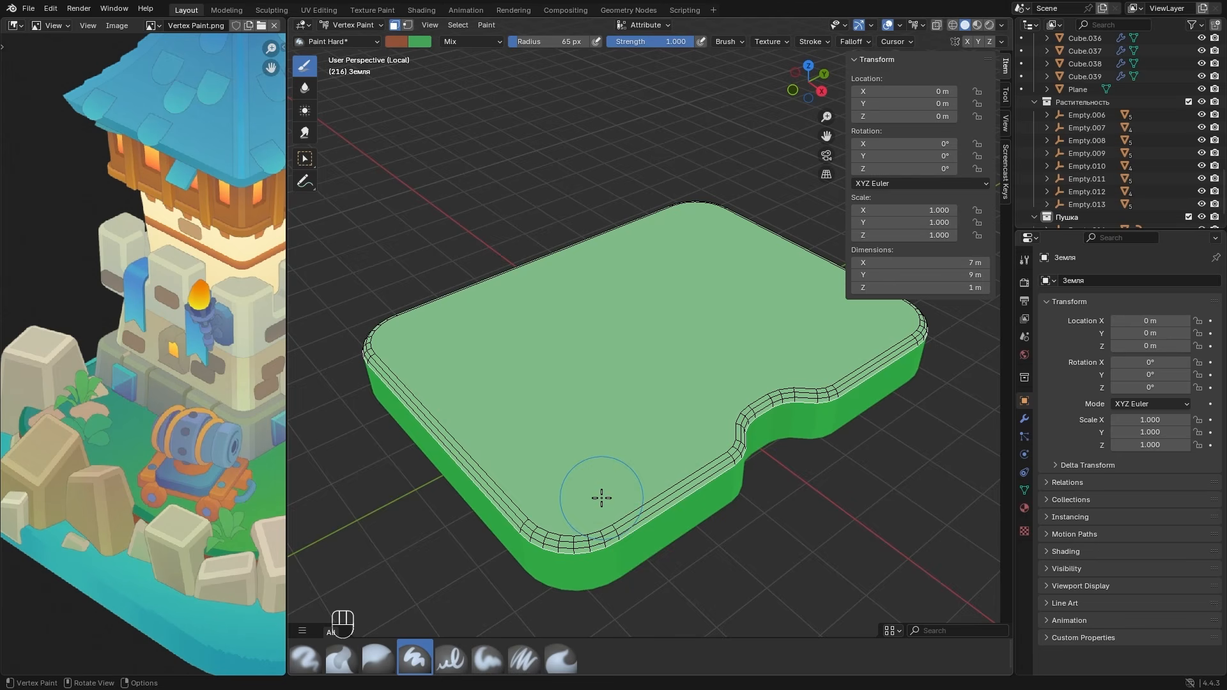
mouse_move(600, 496)
mouse_down()
mouse_move(505, 530)
mouse_move(639, 543)
mouse_move(827, 399)
mouse_move(764, 441)
mouse_move(735, 498)
mouse_move(514, 553)
mouse_up()
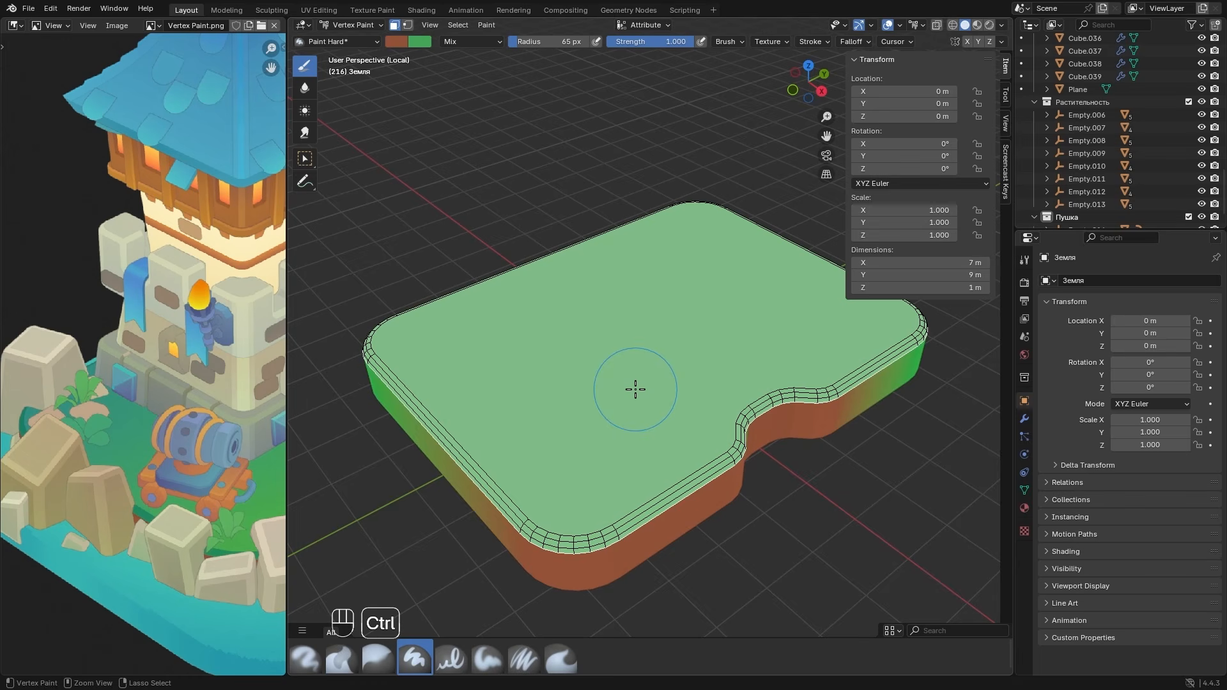
key(ctrl+x)
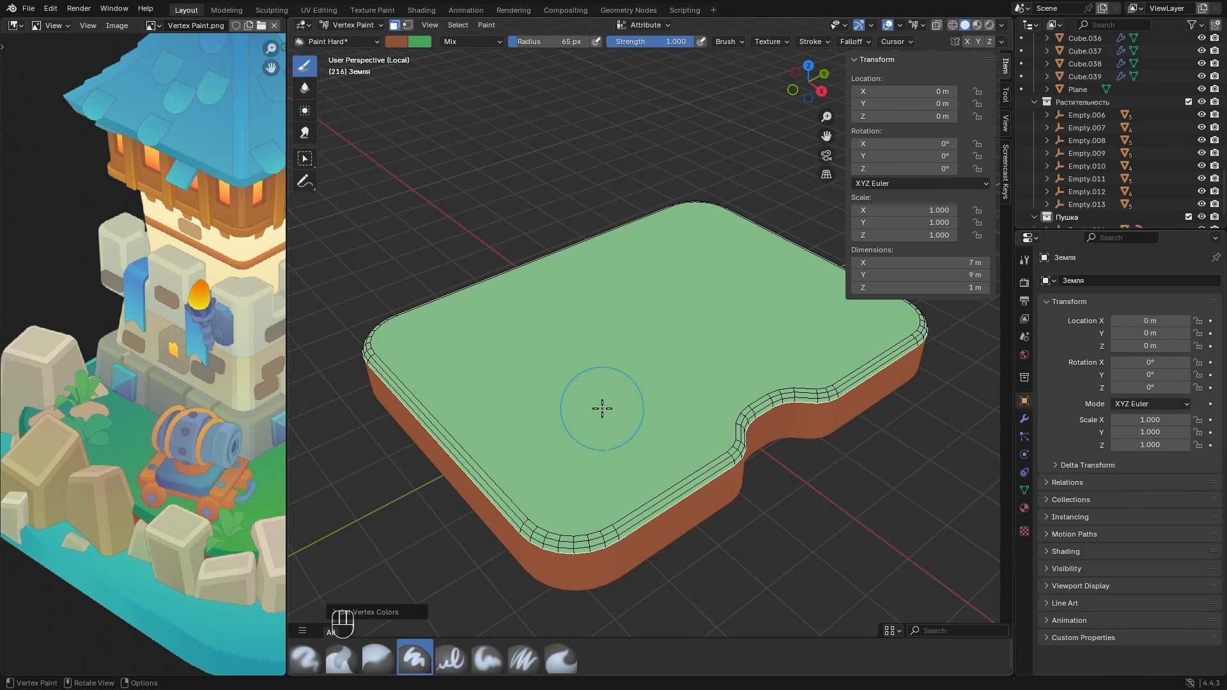
click(394, 26)
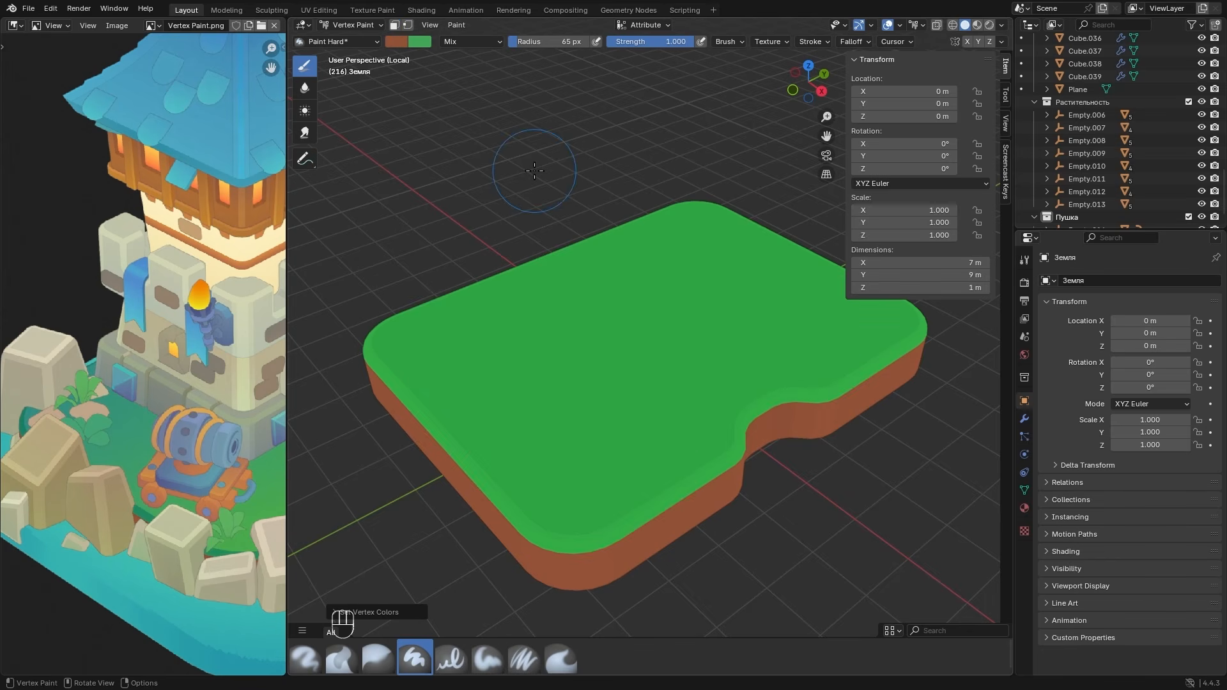
mouse_move(638, 301)
alt+middle_down()
mouse_move(775, 263)
mouse_move(624, 290)
mouse_move(646, 298)
mouse_move(636, 301)
alt+middle_up()
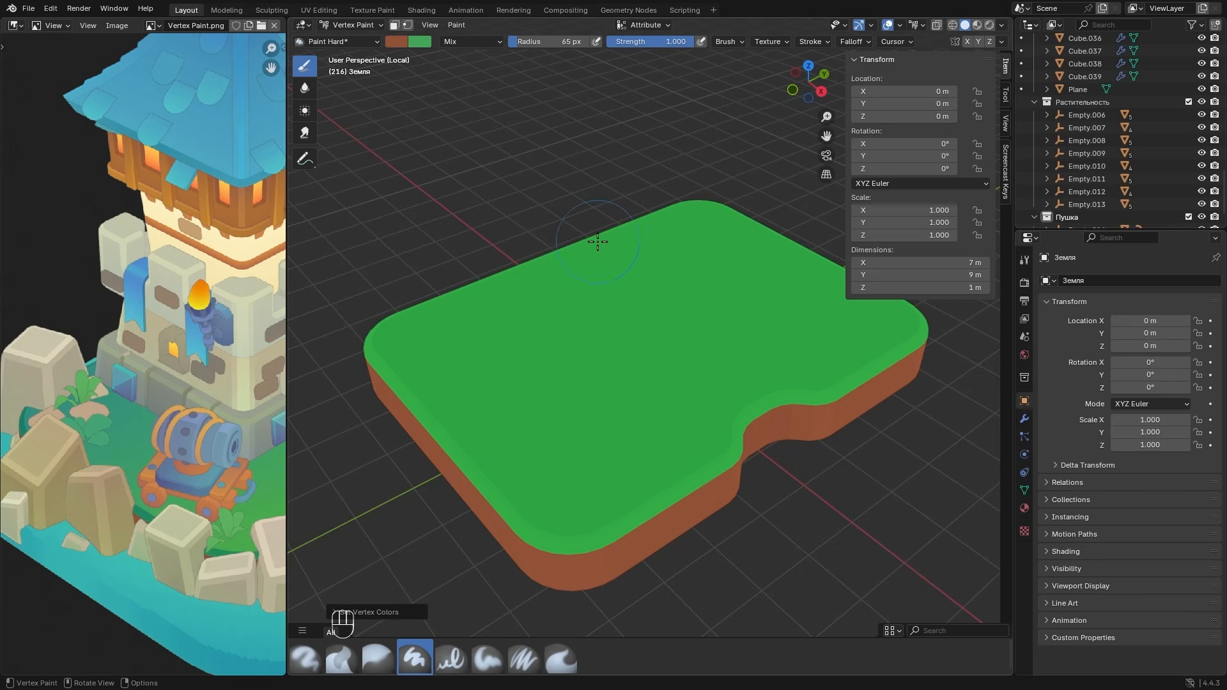
- Sample a dark teal green from the shaded grass near the cannon in the reference image as the brush colour
click(397, 42)
click(486, 230)
click(140, 511)
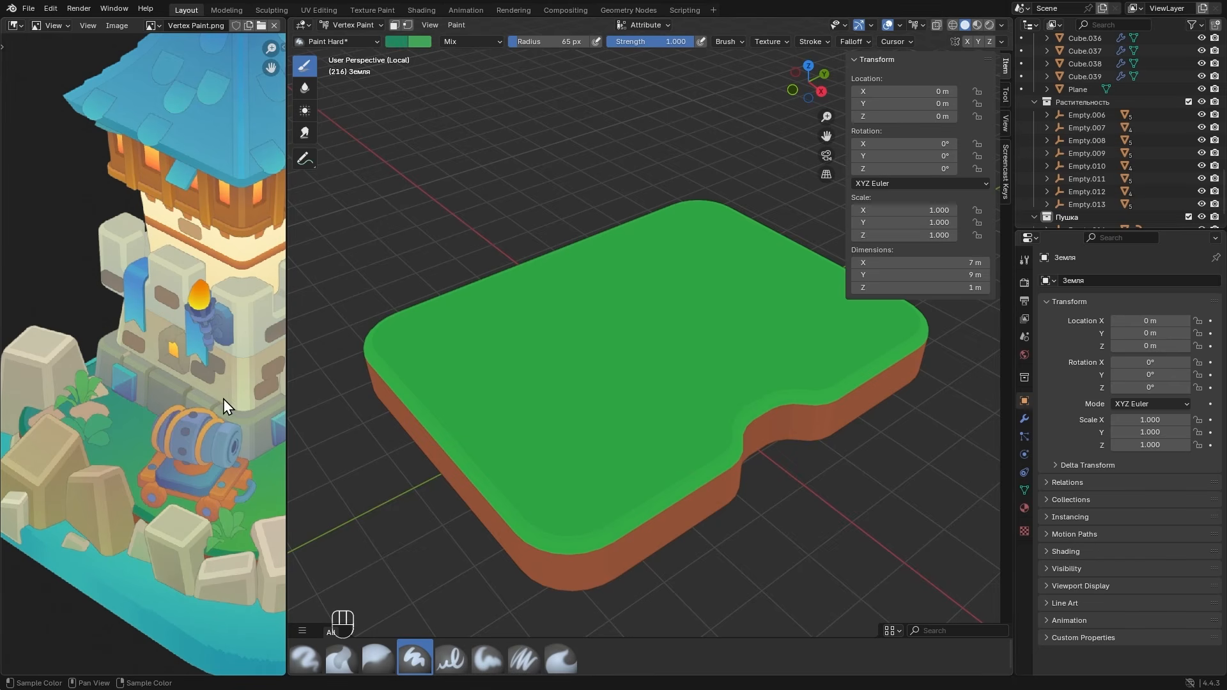
- Select all the bevel face loops around the ground's upper edge in Edit Mode and return to Vertex Paint
key(Tab)
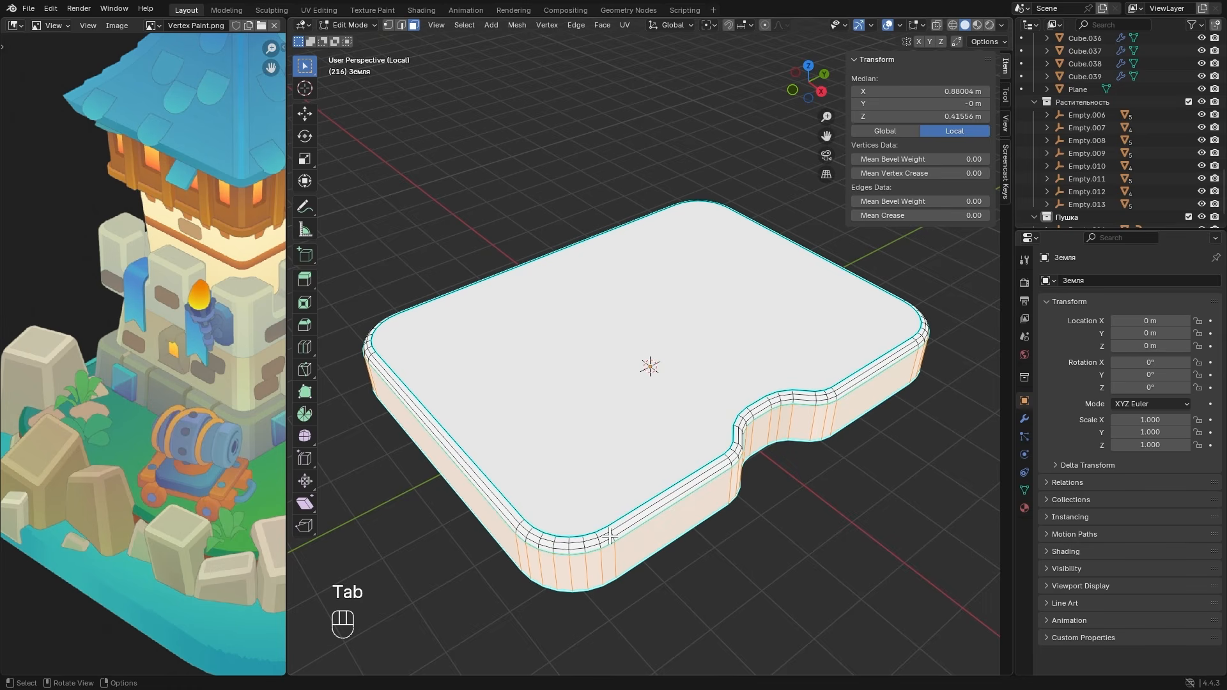
alt+click(608, 527)
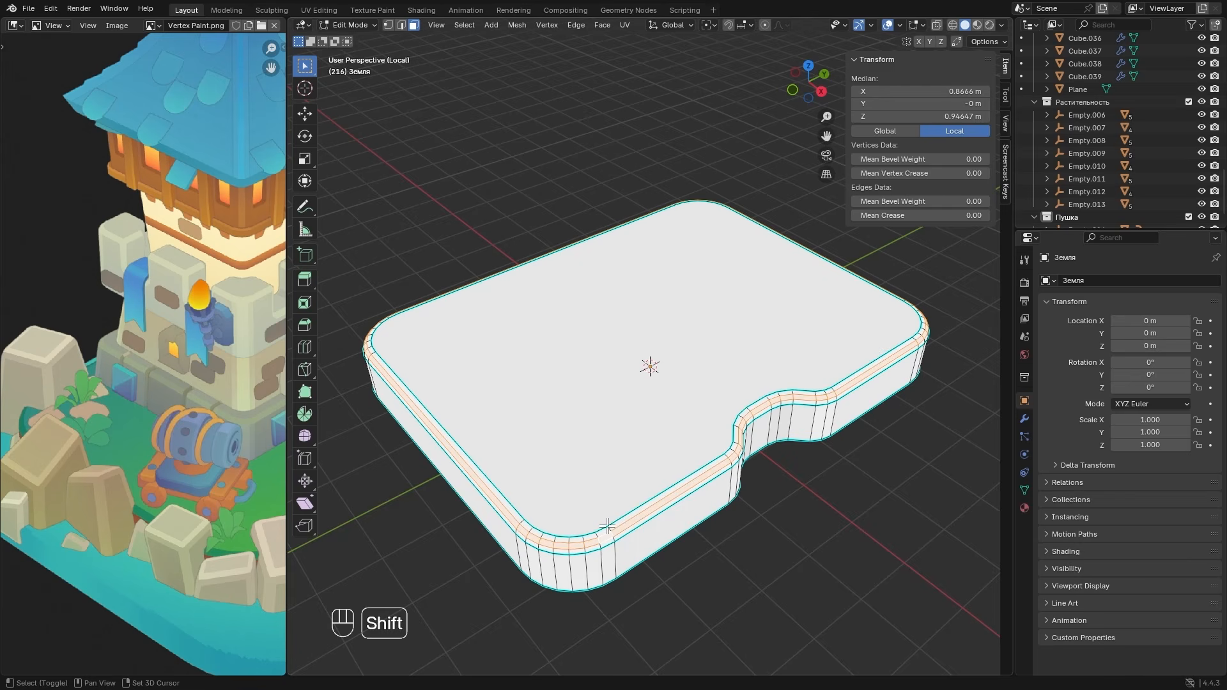
alt+shift+click(607, 527)
alt+shift+click(607, 527)
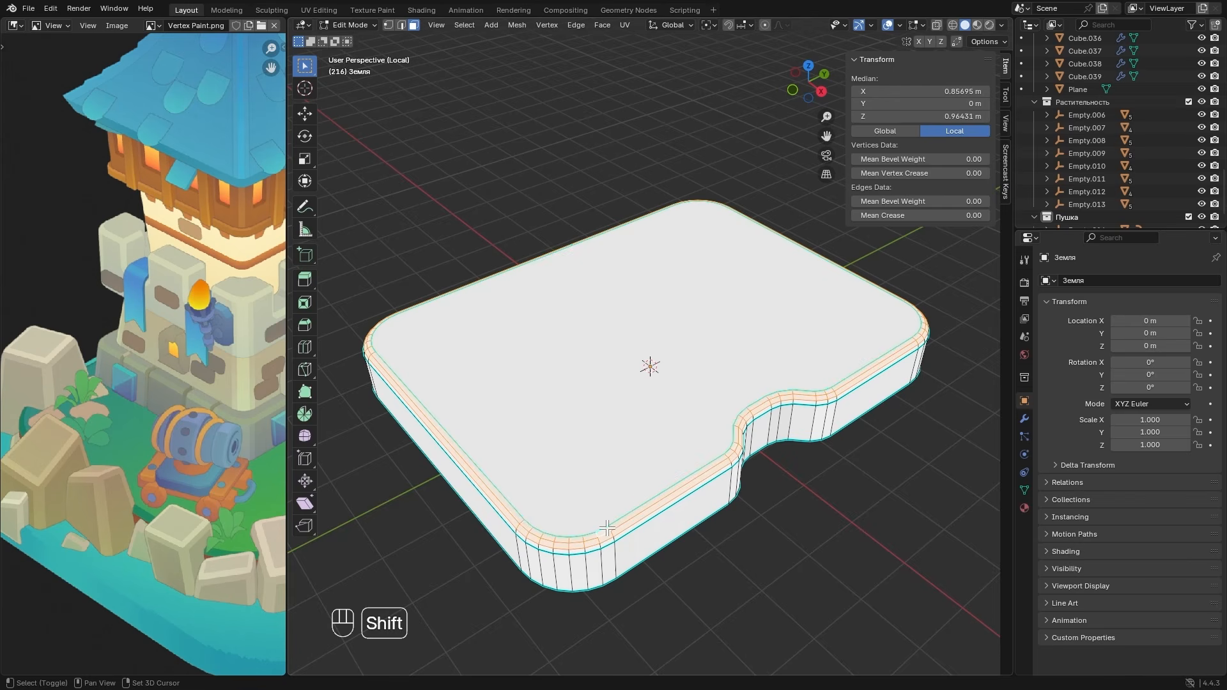
key(Tab)
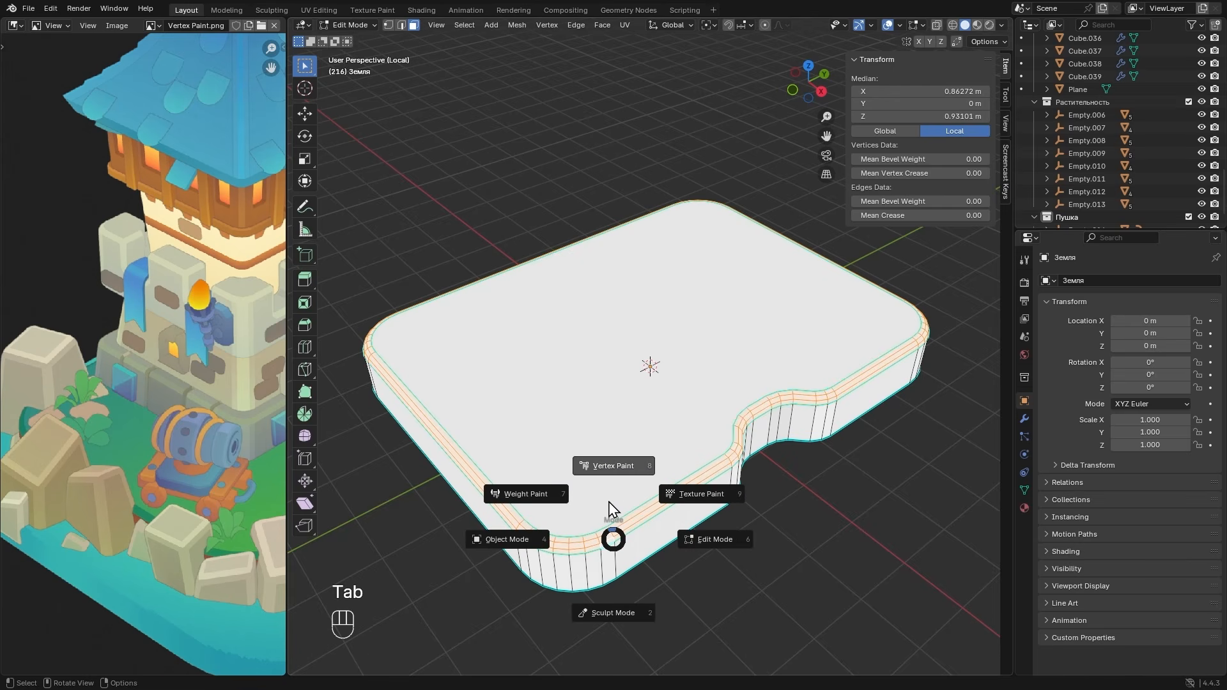
click(608, 466)
- Fill only the selected bevel faces with the teal green using the face paint mask, turning the mask off again
click(394, 25)
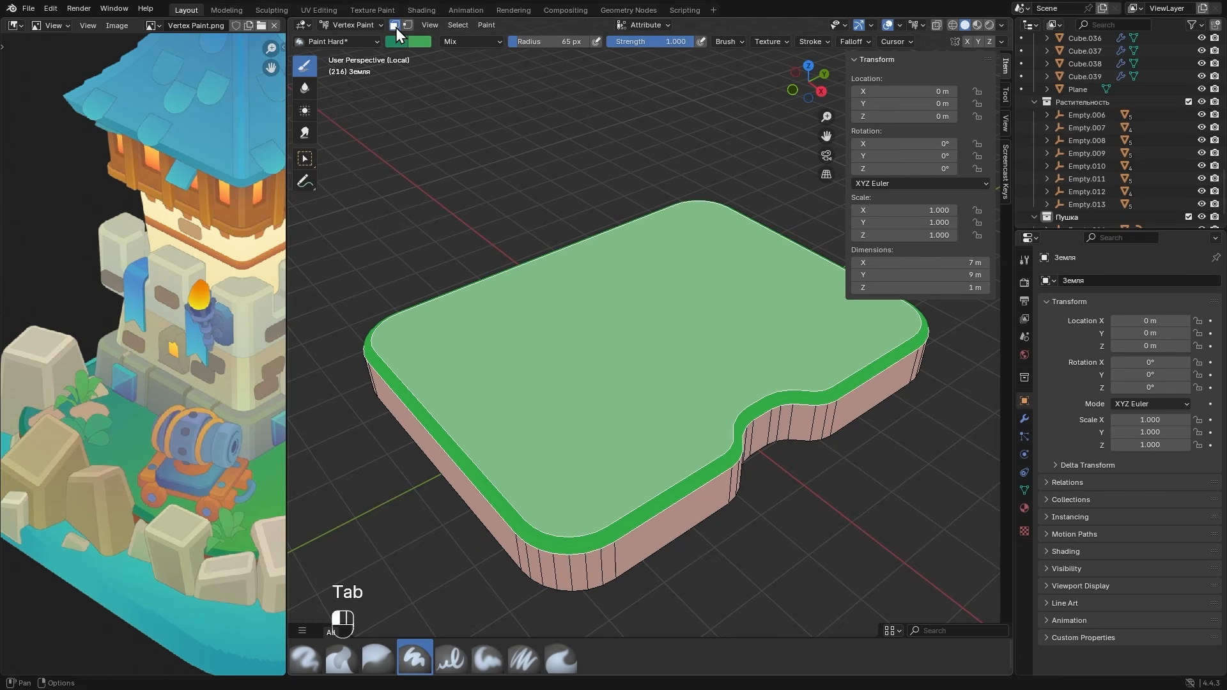
key(ctrl+x)
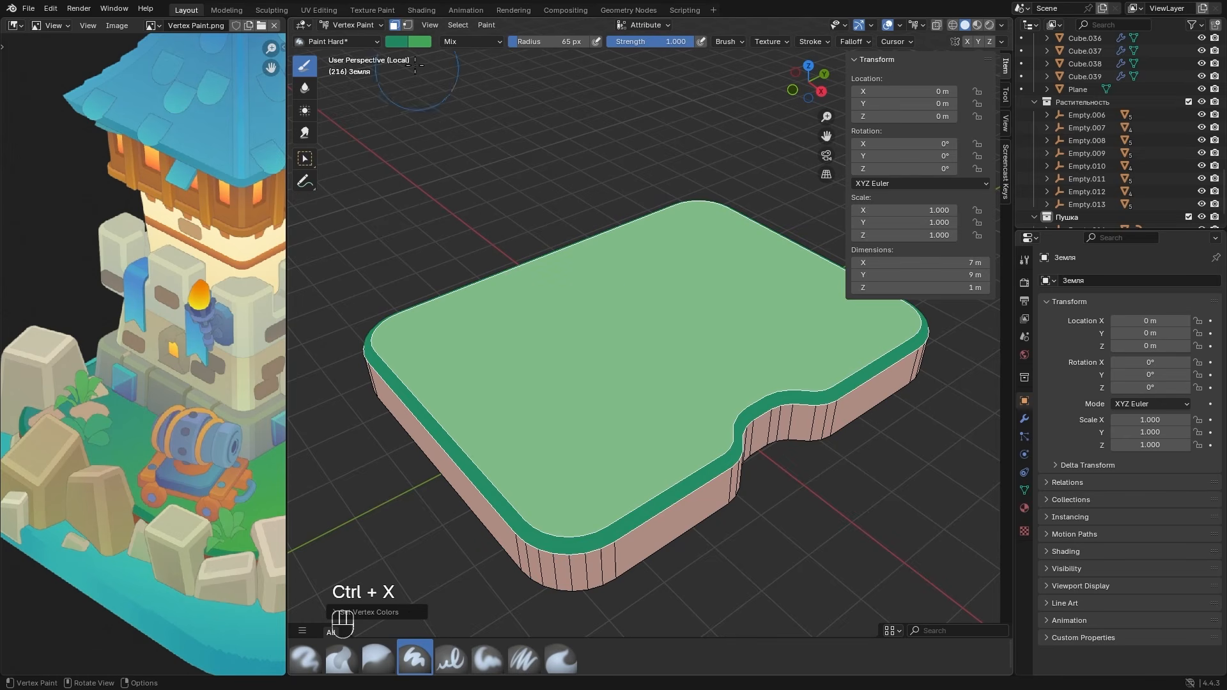
click(394, 24)
mouse_move(686, 304)
alt+mouse_down()
mouse_move(731, 285)
mouse_move(726, 262)
mouse_move(684, 300)
alt+mouse_up()
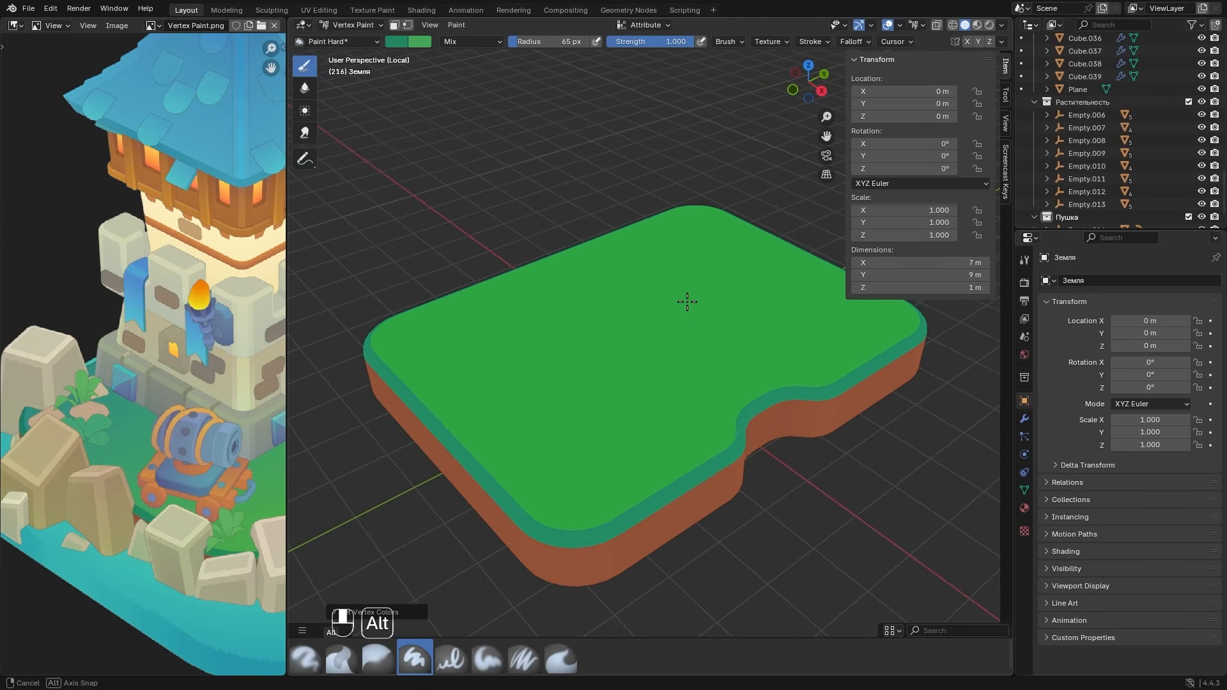
- Select only the ground's bottom face in Edit Mode and restrict vertex painting to it with the face mask
key(Tab)
alt+drag(666, 345, 683, 384)
click(682, 384)
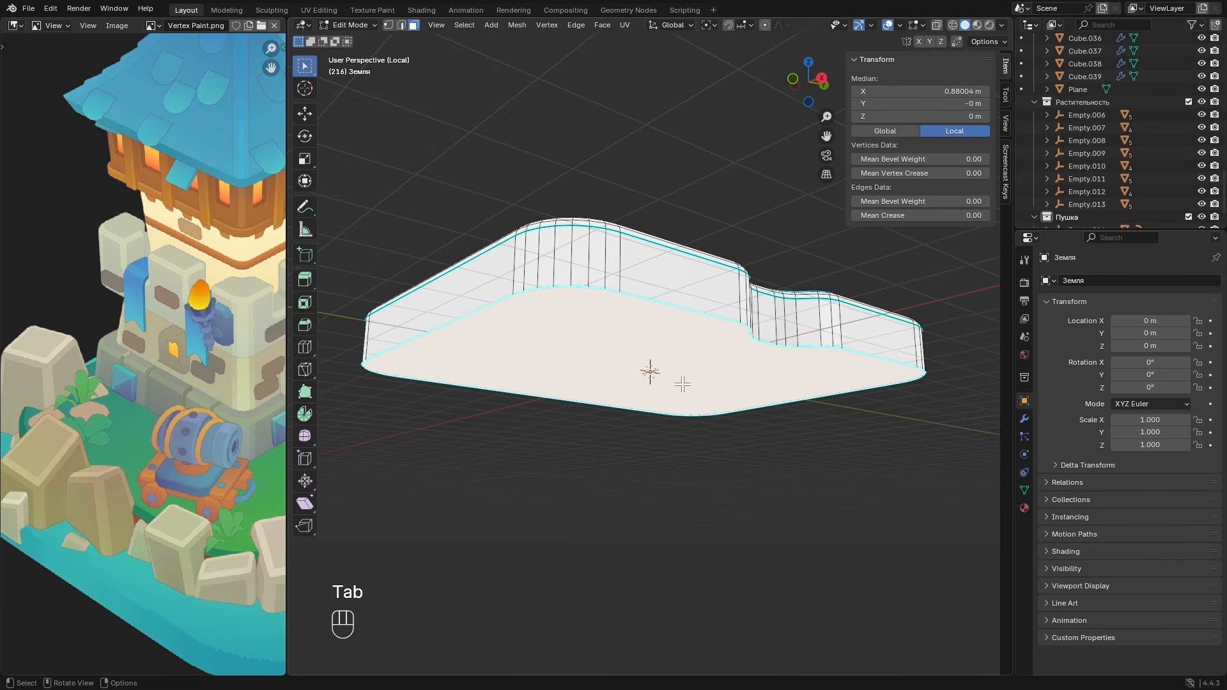
key(Tab)
click(687, 323)
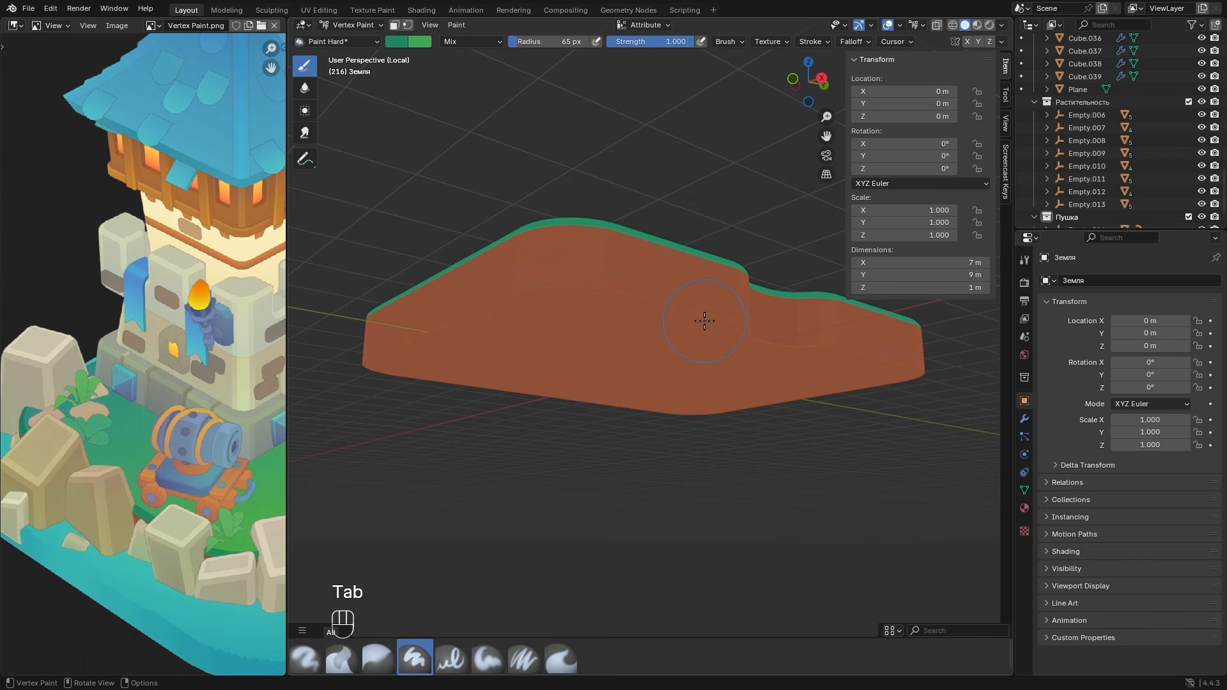
click(395, 26)
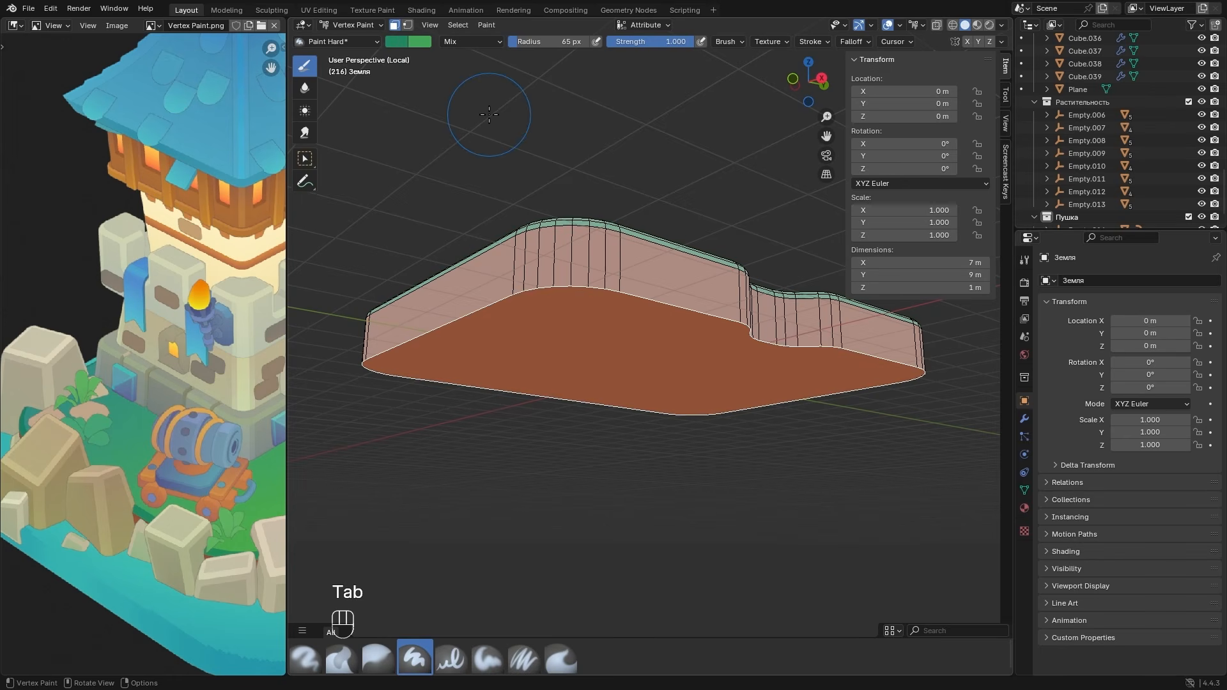
- Sample the brown from the ground's underside, darken it, and fill the masked bottom face with the darker brown
click(398, 43)
click(502, 231)
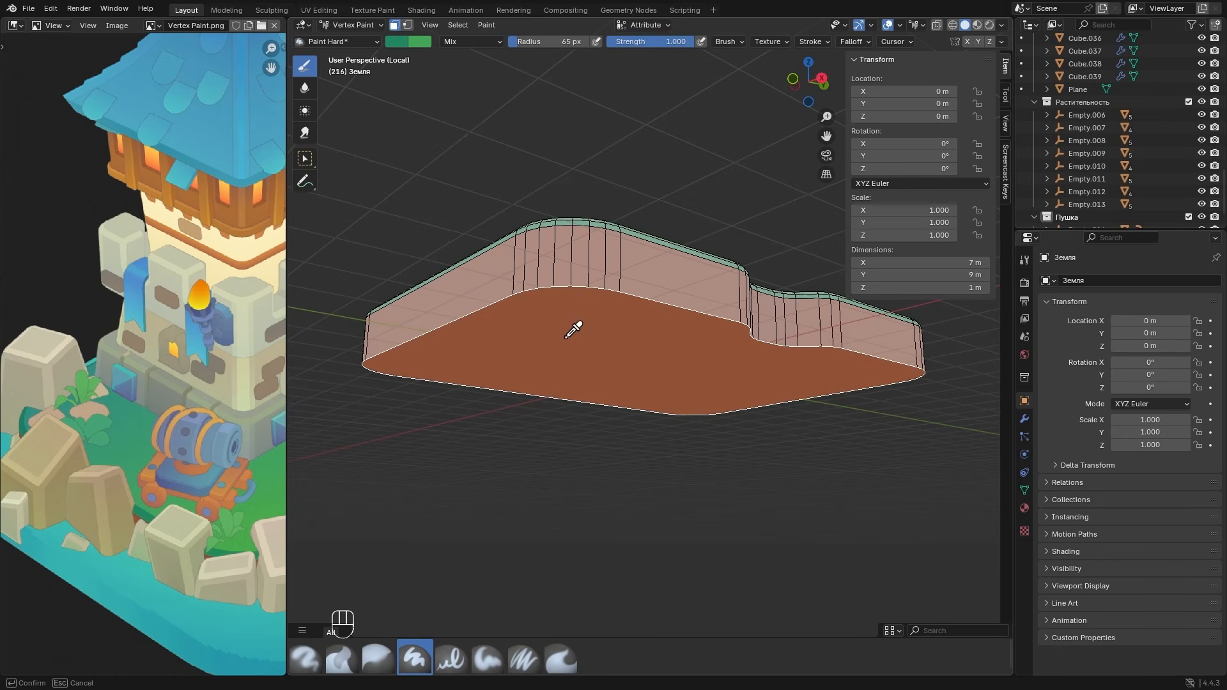
click(575, 326)
click(400, 41)
drag(501, 96, 501, 113)
drag(467, 198, 476, 198)
key(ctrl+x)
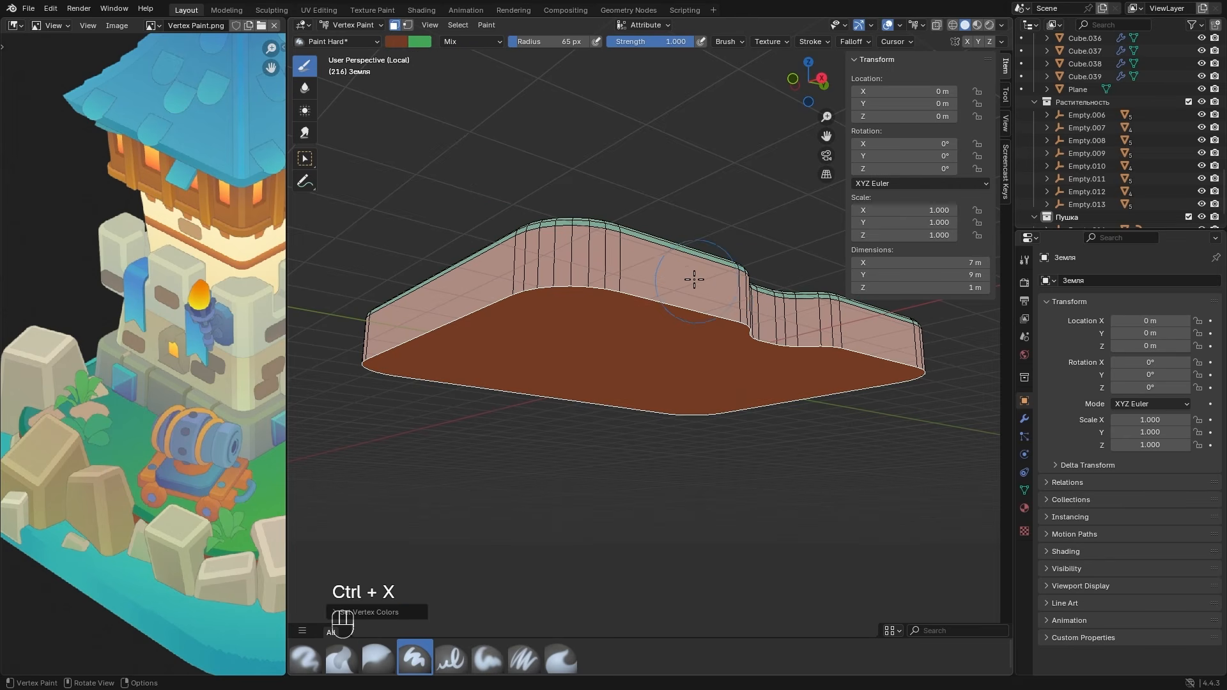
mouse_move(694, 280)
middle_down()
mouse_move(632, 288)
mouse_move(487, 228)
mouse_move(633, 304)
mouse_move(606, 281)
mouse_move(597, 293)
mouse_move(661, 313)
mouse_move(626, 310)
middle_up()
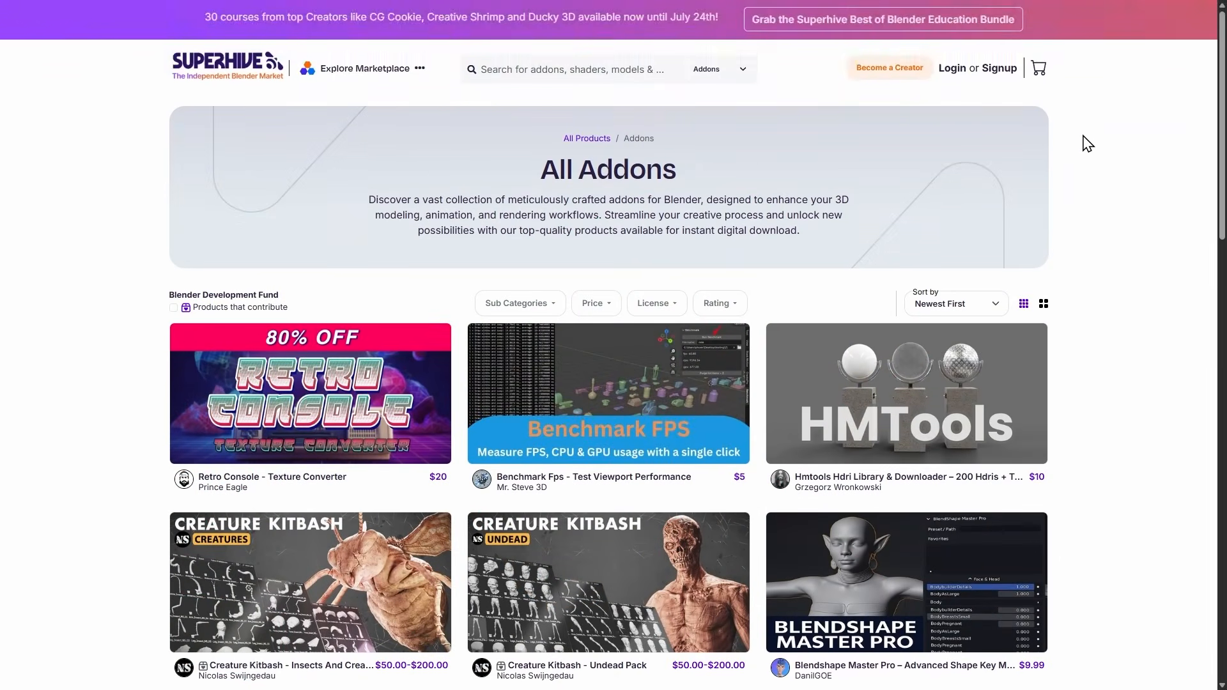
- Switch to the Superhive marketplace and browse its newest Blender add-ons
scroll(1087, 143, down, 1)
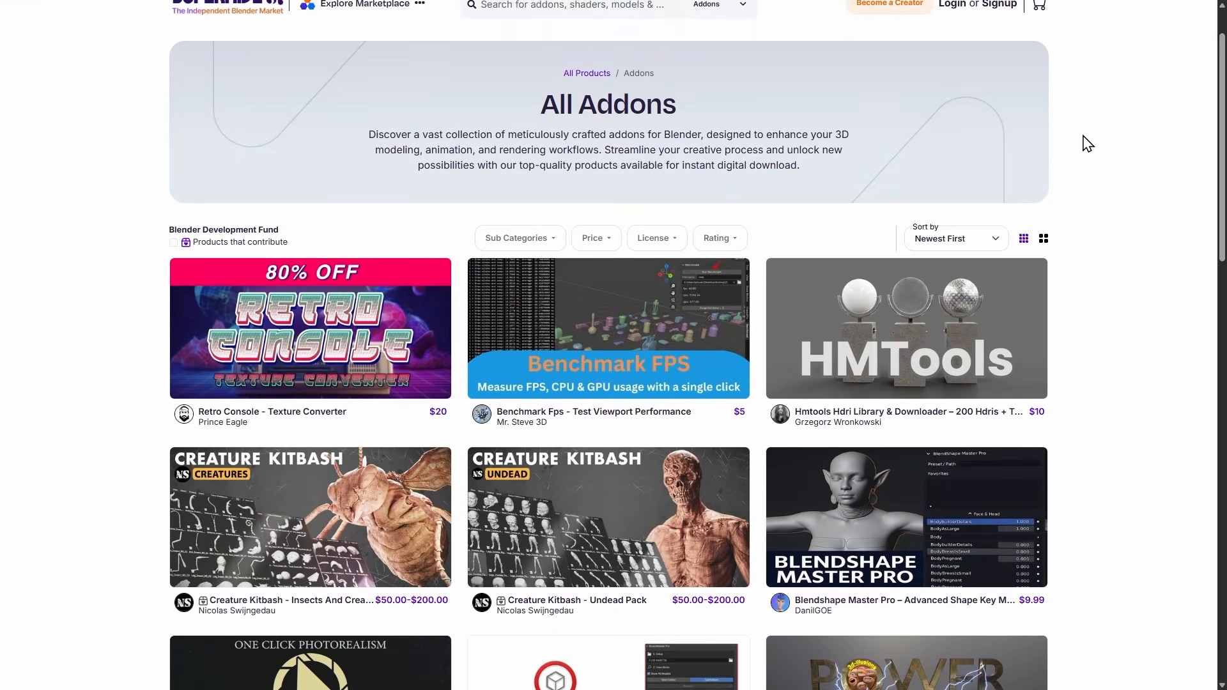
scroll(1087, 143, down, 7)
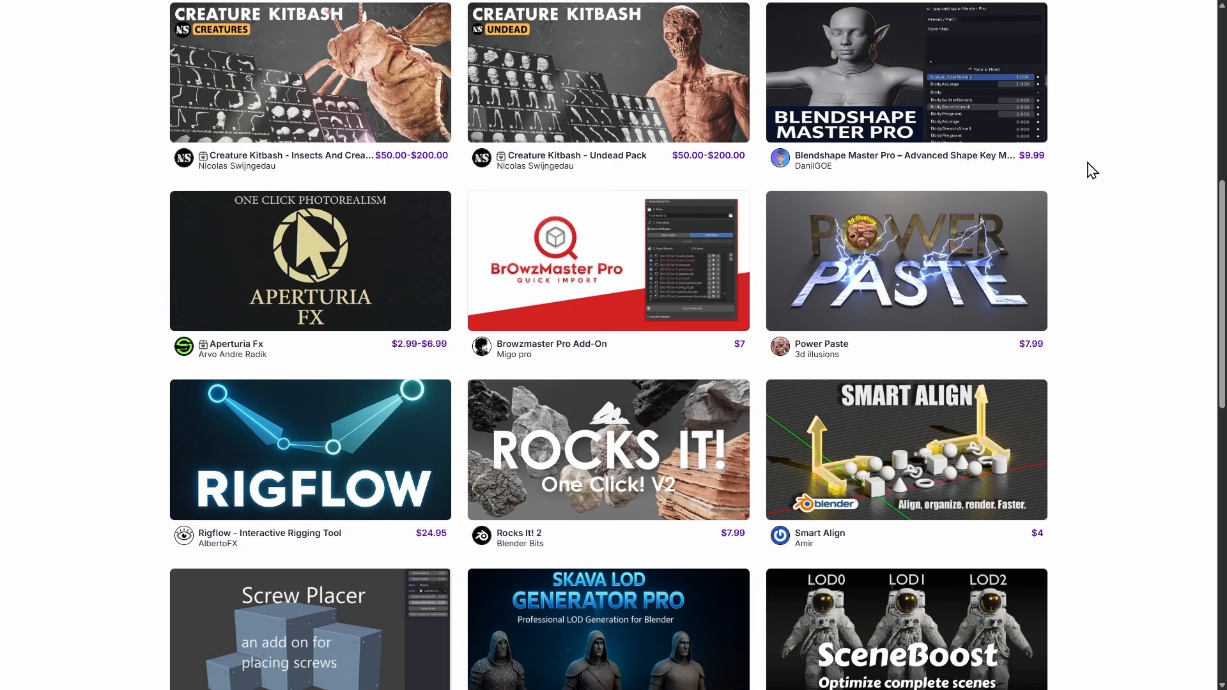
scroll(1092, 171, down, 6)
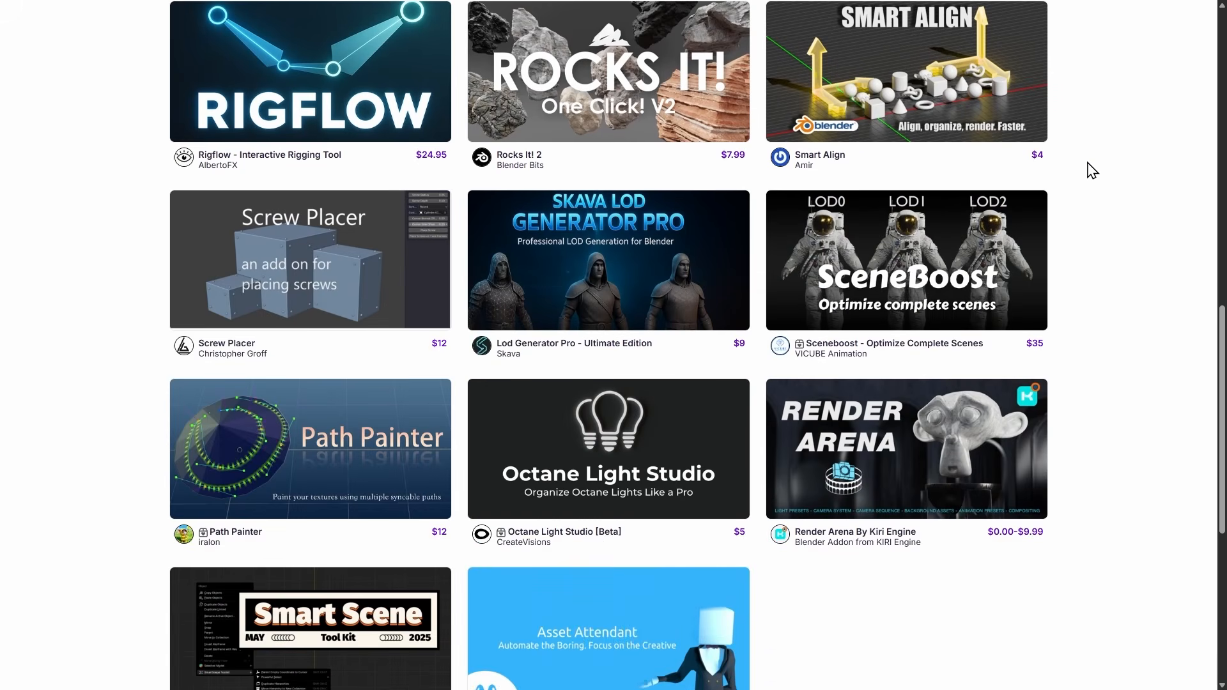
scroll(1092, 171, down, 1)
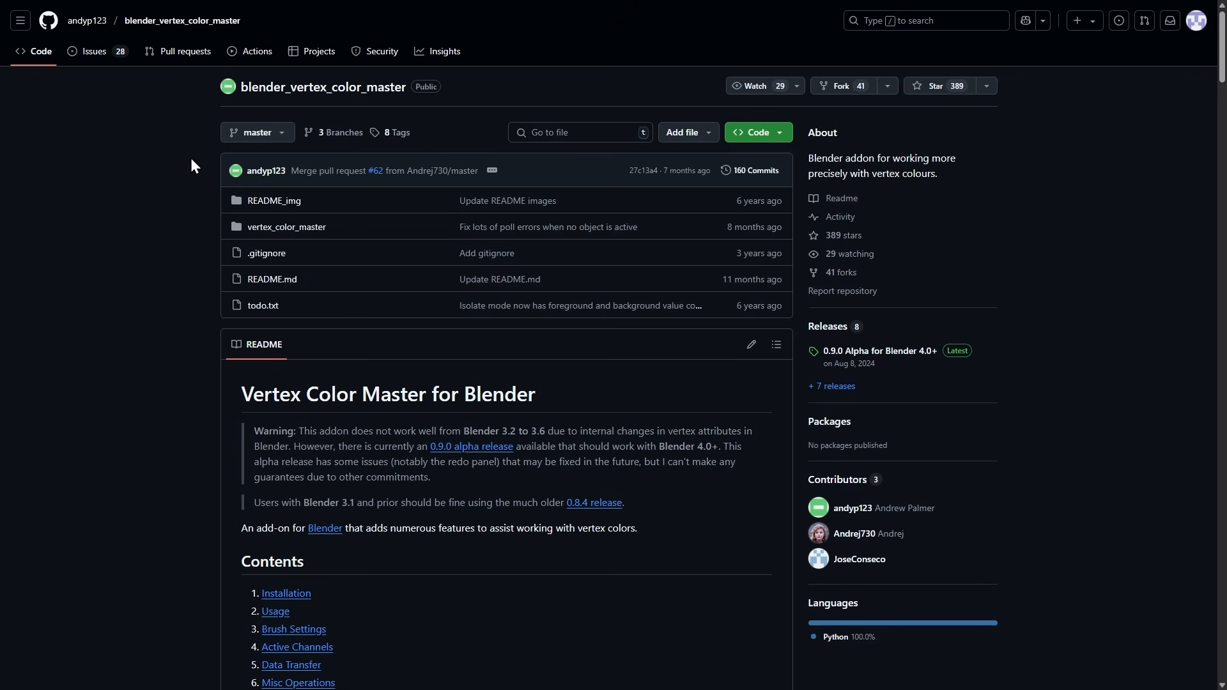
- Read through the blender_vertex_color_master README on GitHub and download vertex_color_master_0.9.0-alpha_fixed.zip from the 0.9.0 Alpha release
scroll(192, 156, down, 14)
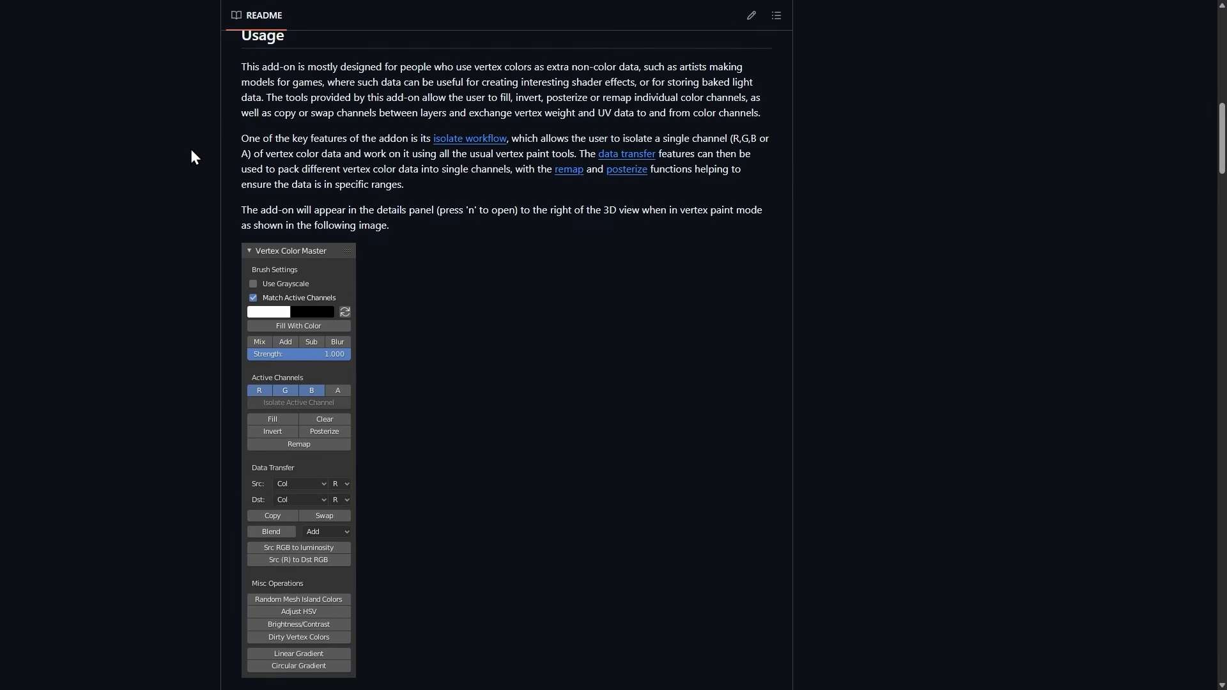
scroll(190, 148, down, 10)
scroll(191, 151, up, 20)
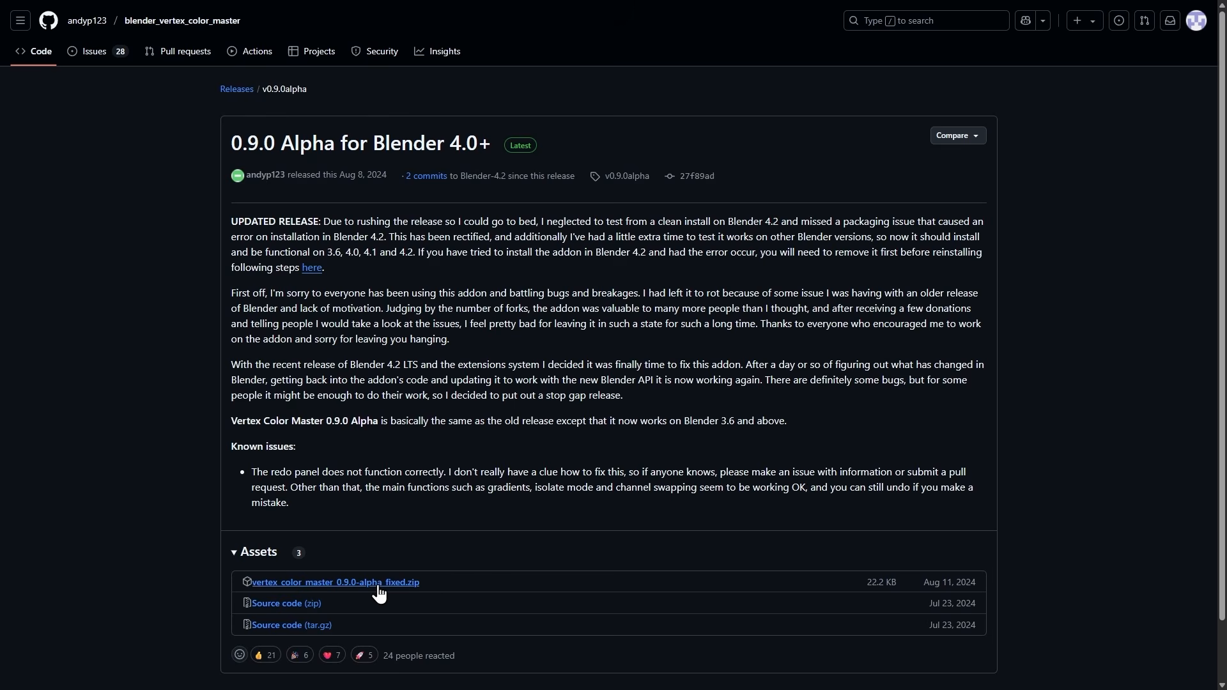
click(300, 583)
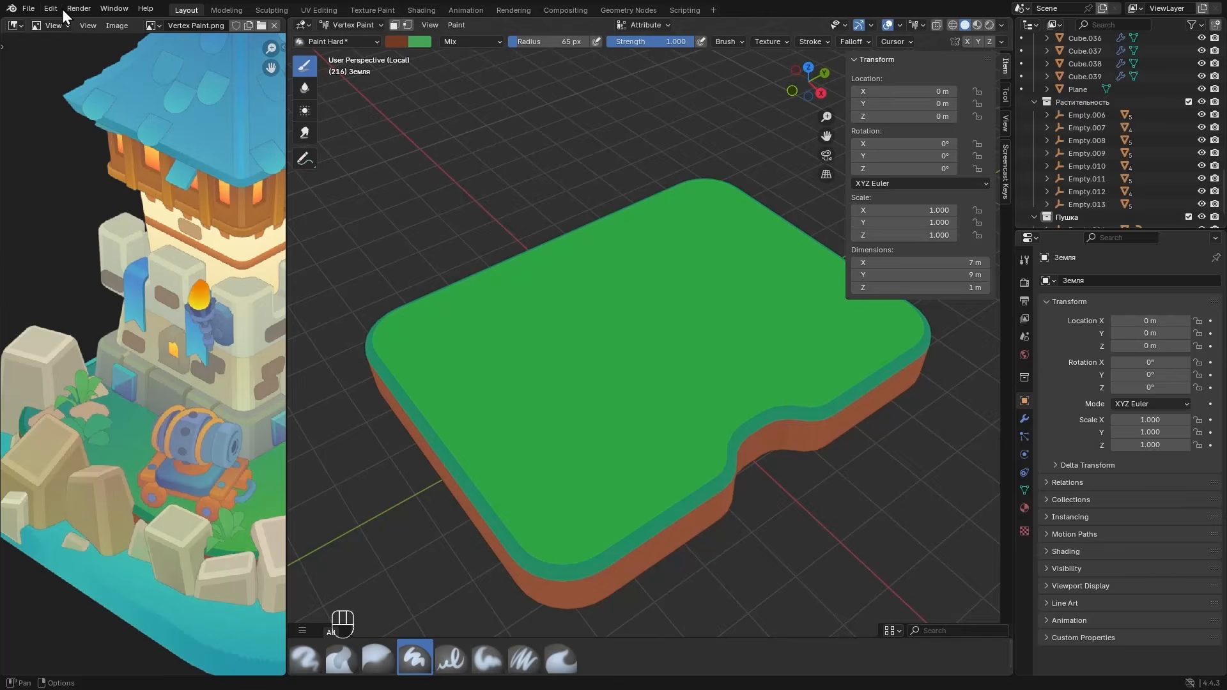
- Switch back to Blender and open the Add-ons section of the Preferences
click(56, 9)
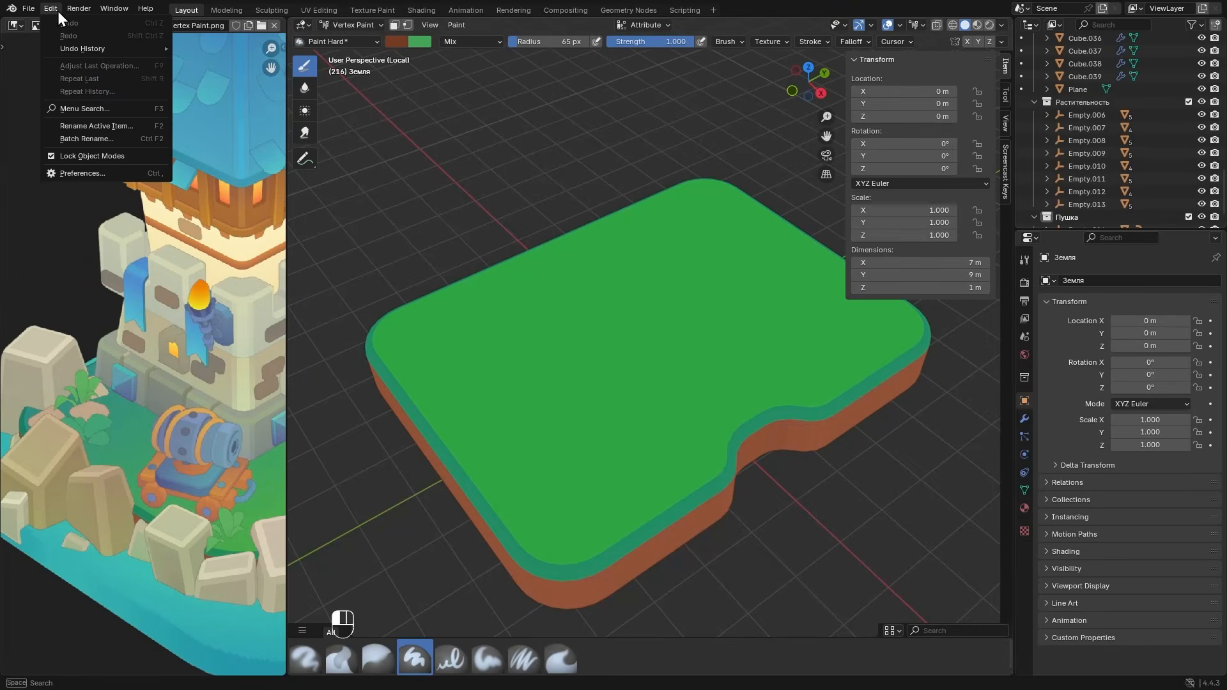
click(81, 170)
click(30, 146)
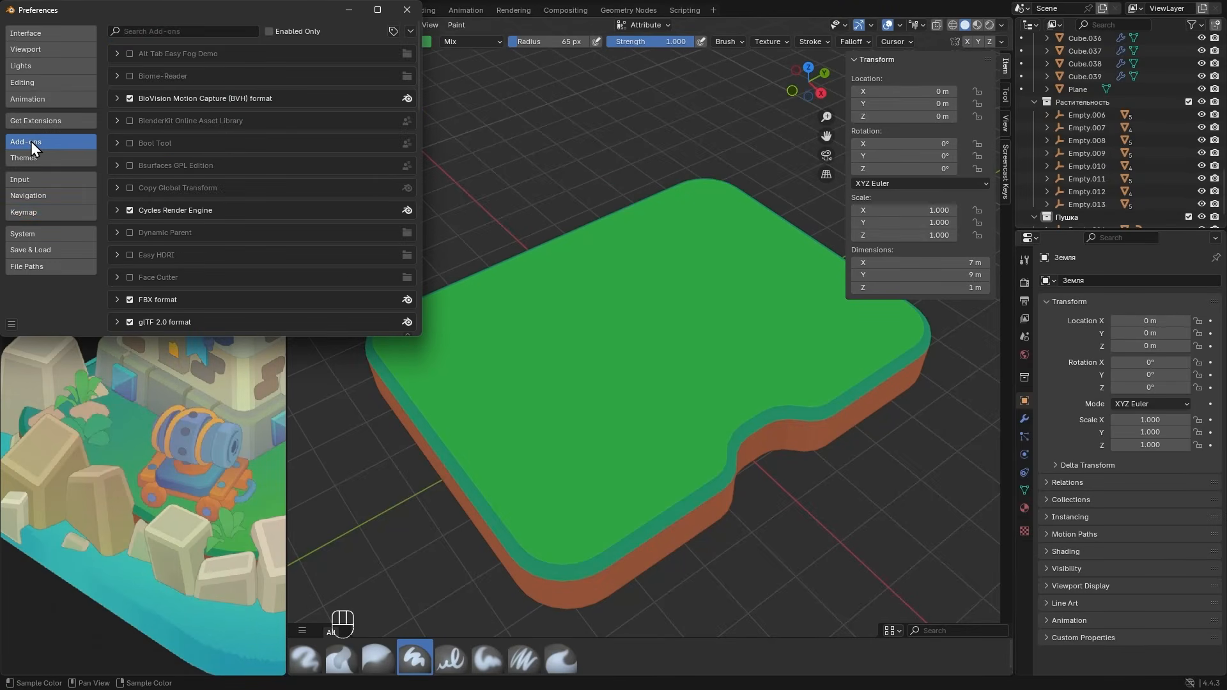
click(410, 31)
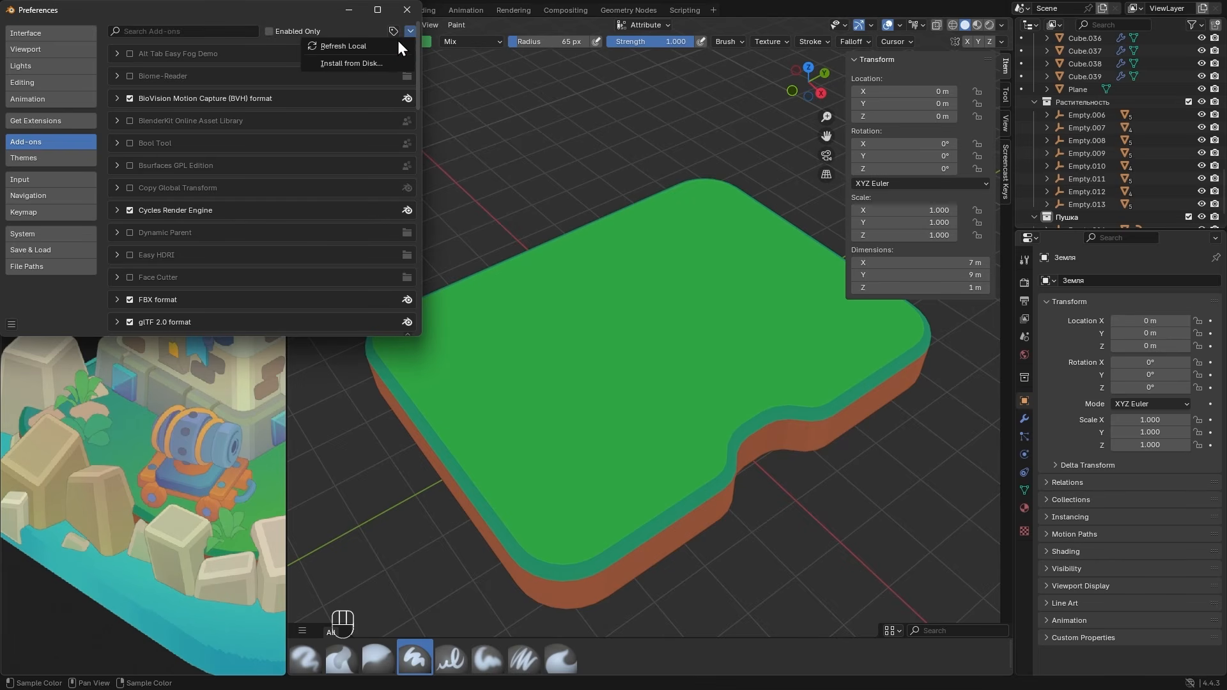
click(376, 63)
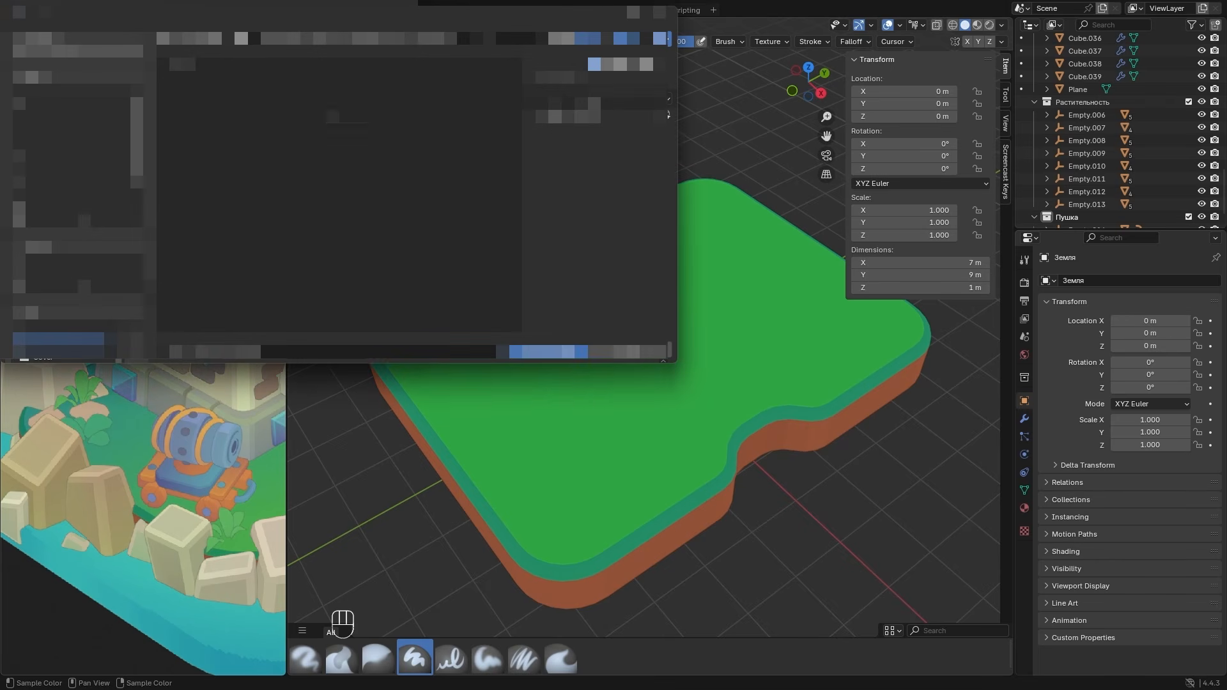
click(71, 143)
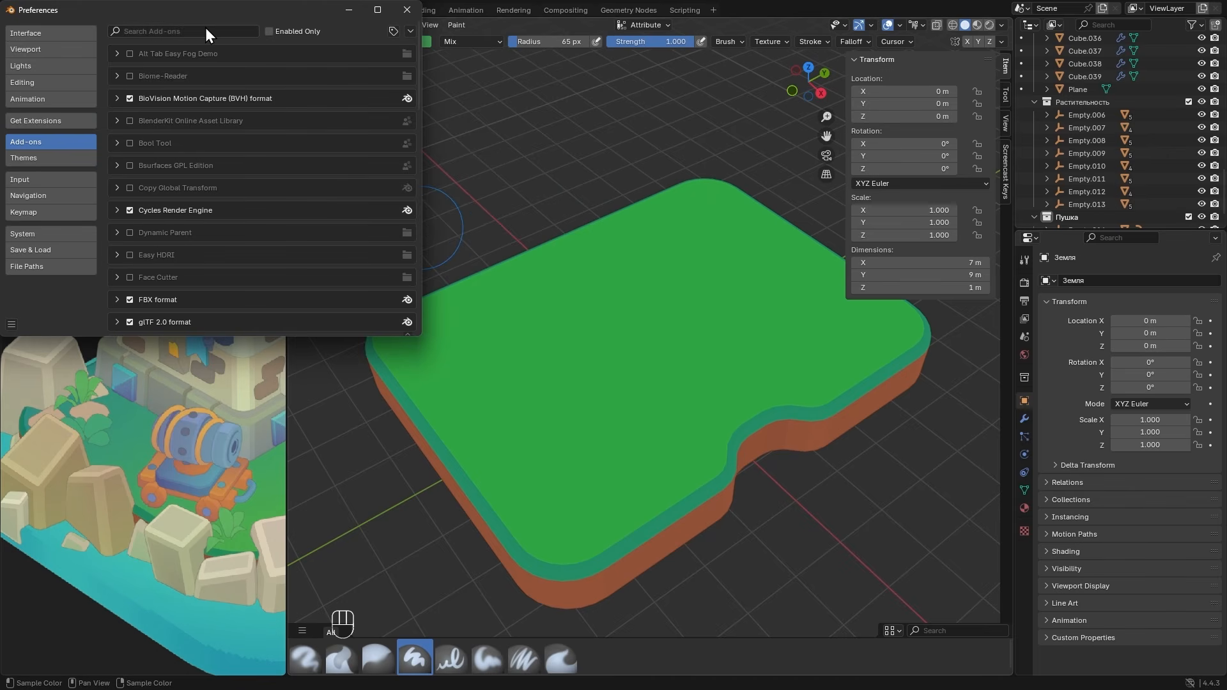
- Find the Vertex Color Master add-on by searching "Verte", enable it, and close the Preferences
click(205, 28)
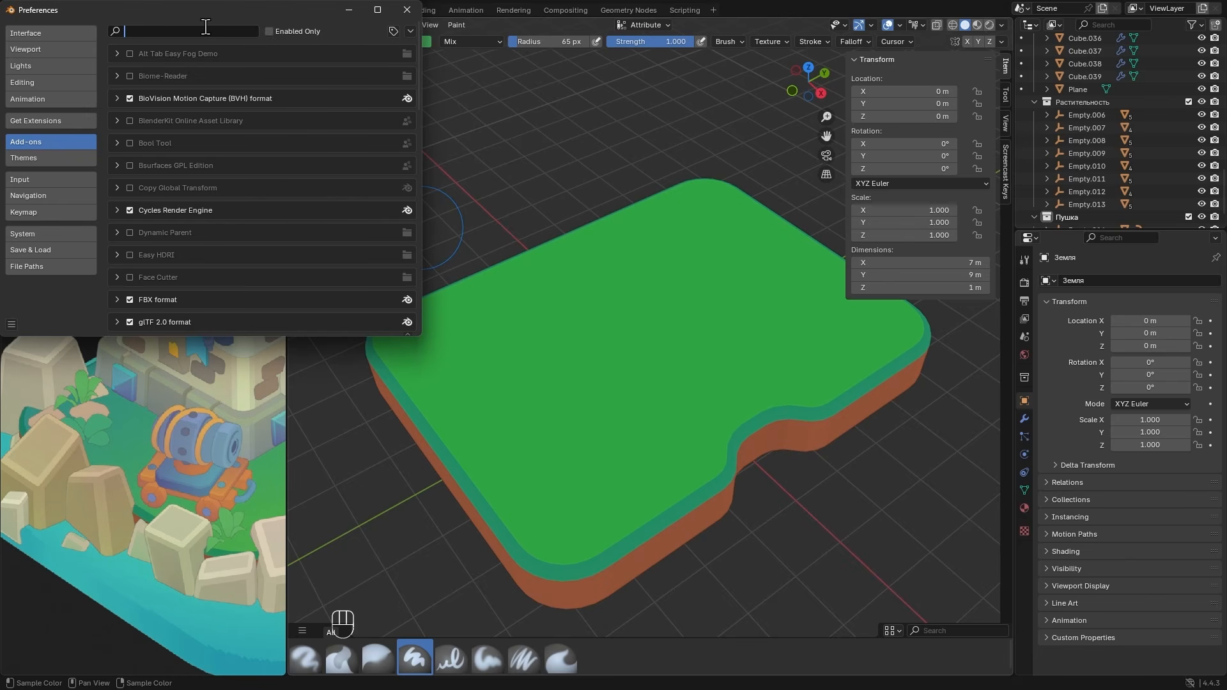
text(Verte)
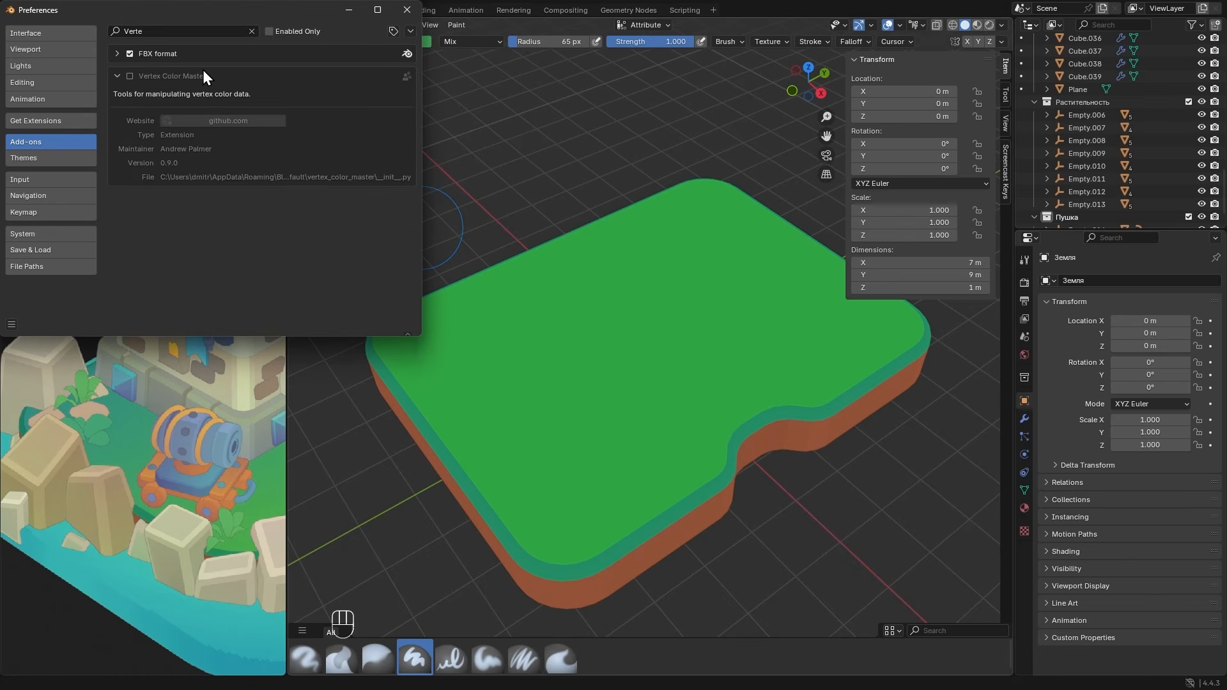
click(130, 78)
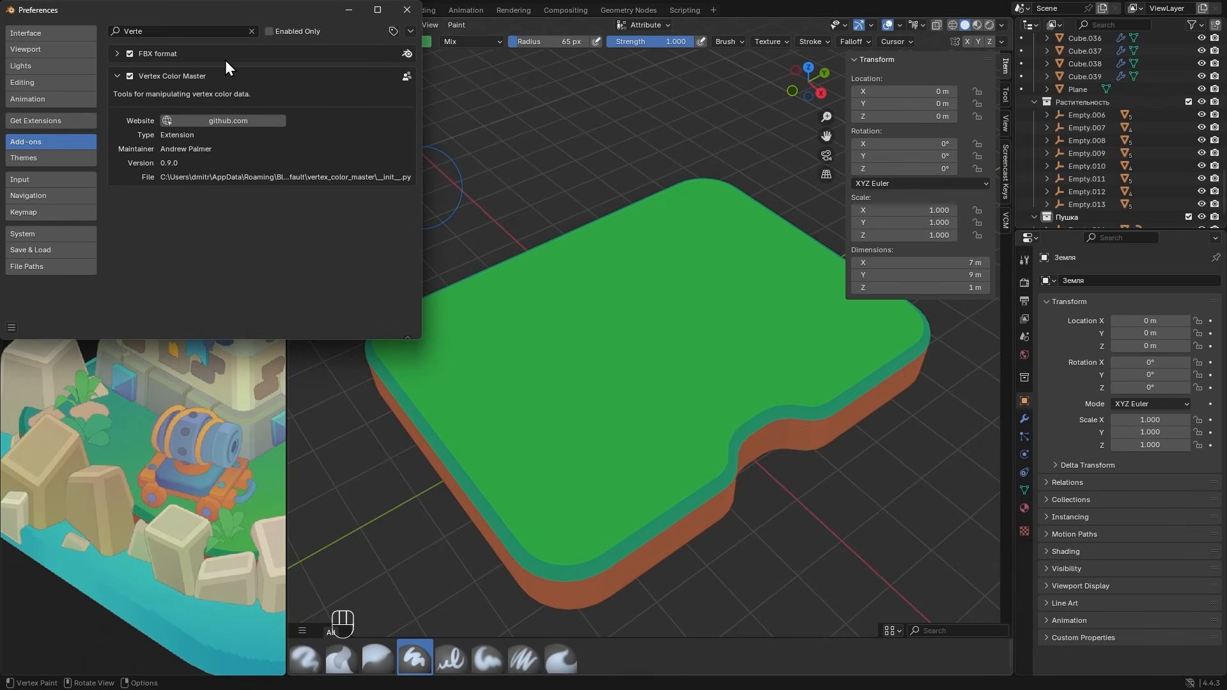
click(407, 9)
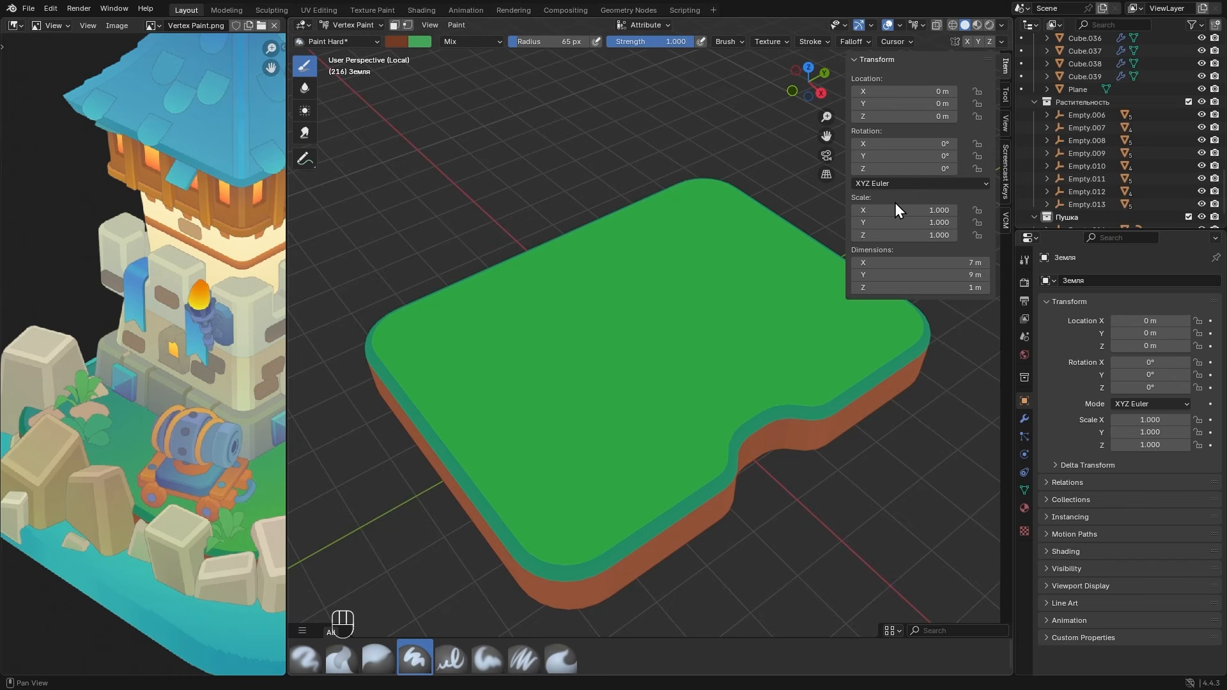
- Set the two Vertex Color Master colours to the ground's top green and its bevelled rim's teal by sampling the model
click(1004, 219)
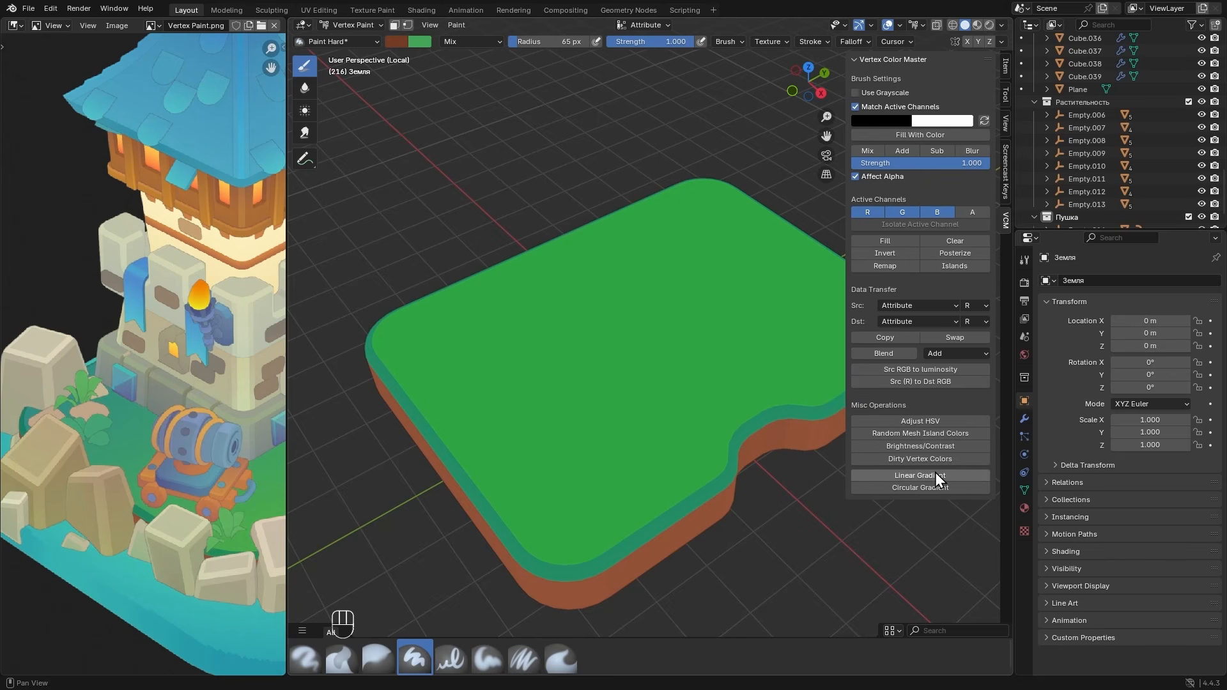
click(888, 119)
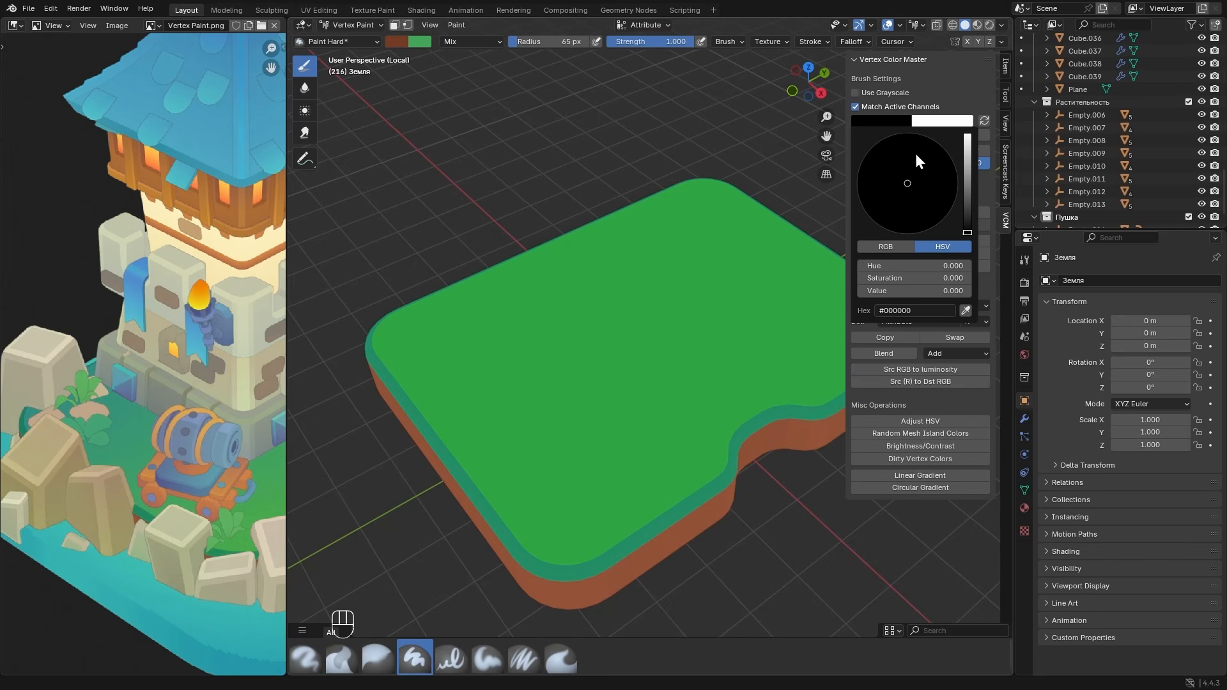
click(965, 310)
click(708, 448)
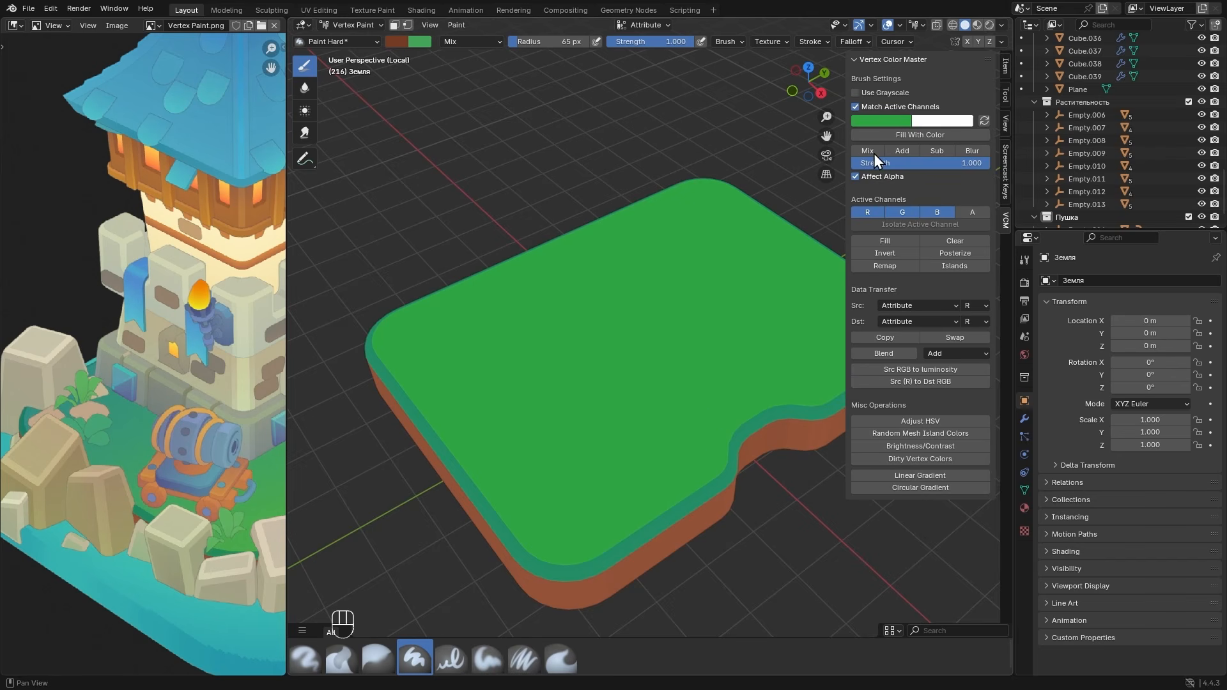
click(929, 119)
click(1029, 311)
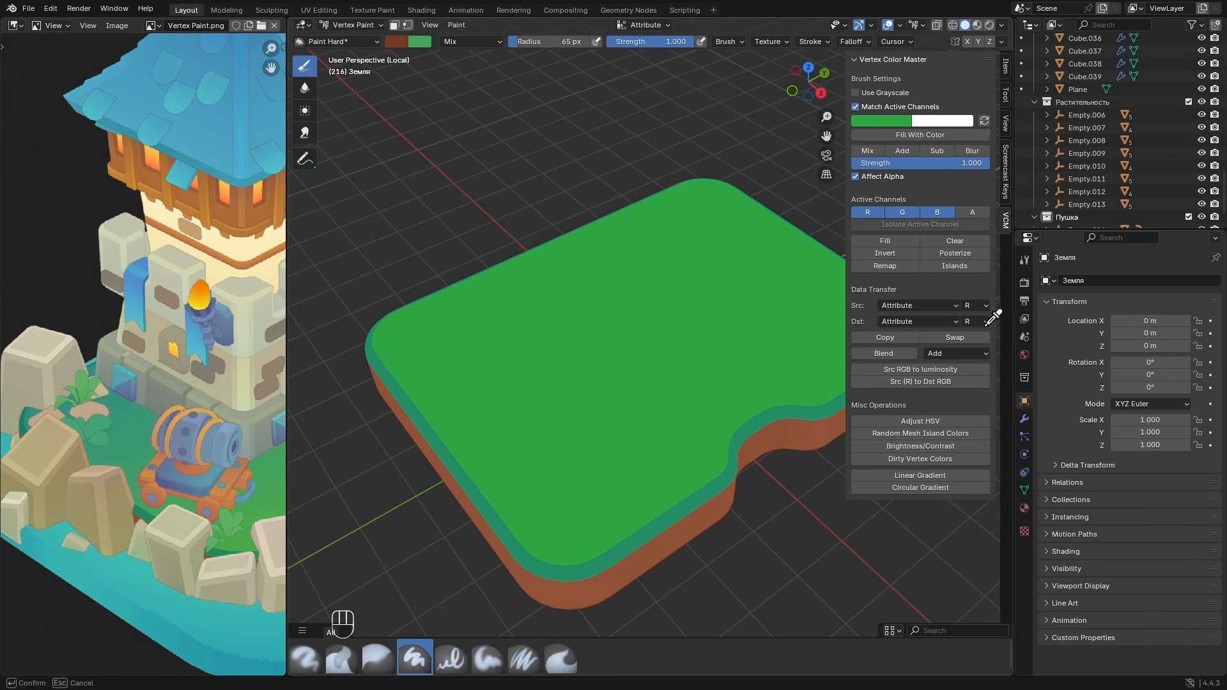
click(499, 514)
- Select only the ground's top face in Edit Mode and return to Vertex Paint
key(Tab)
click(658, 394)
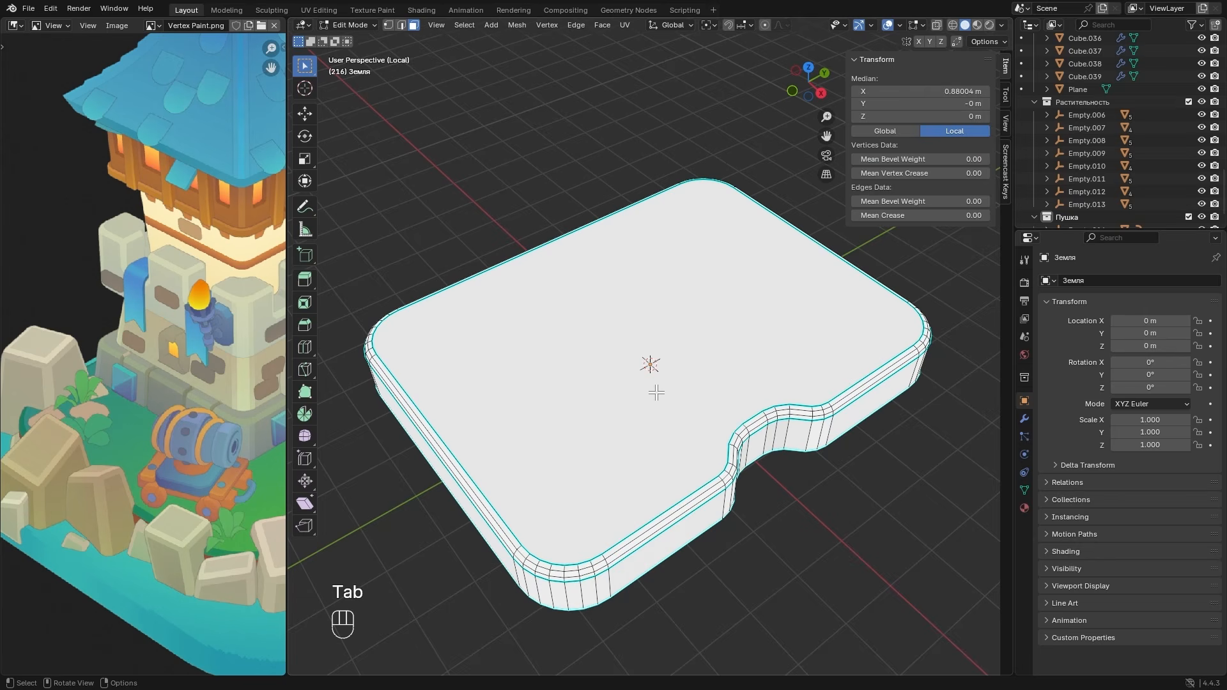
key(3)
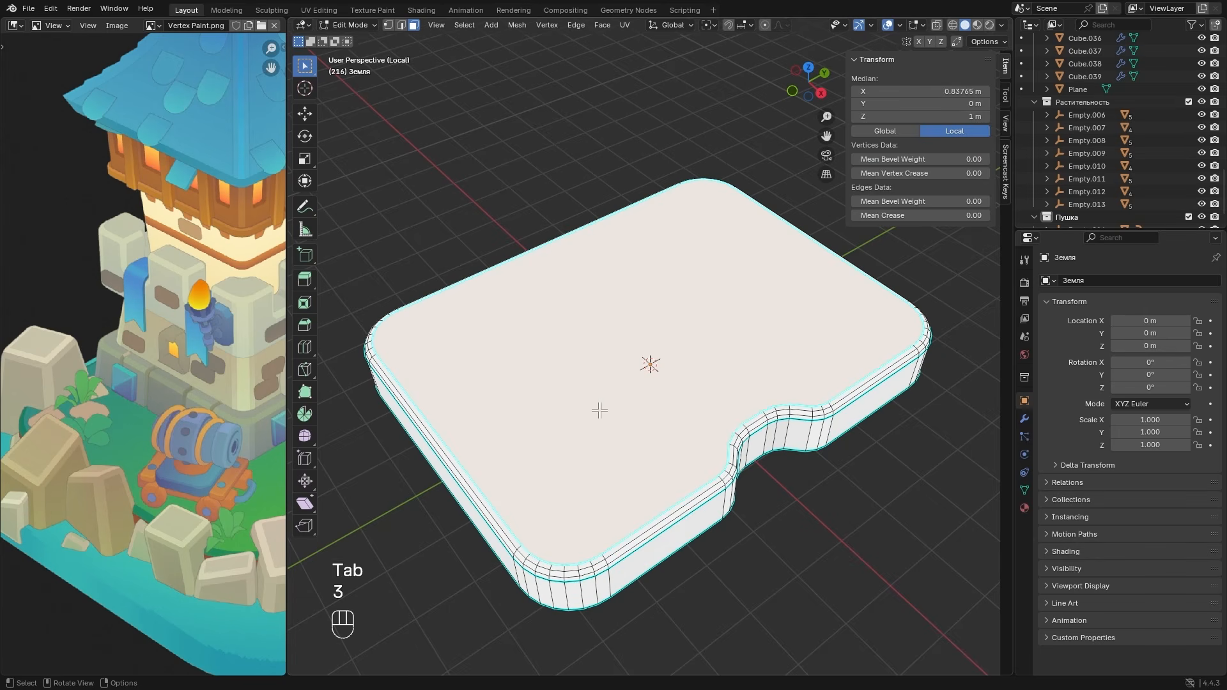
key(Tab)
click(604, 324)
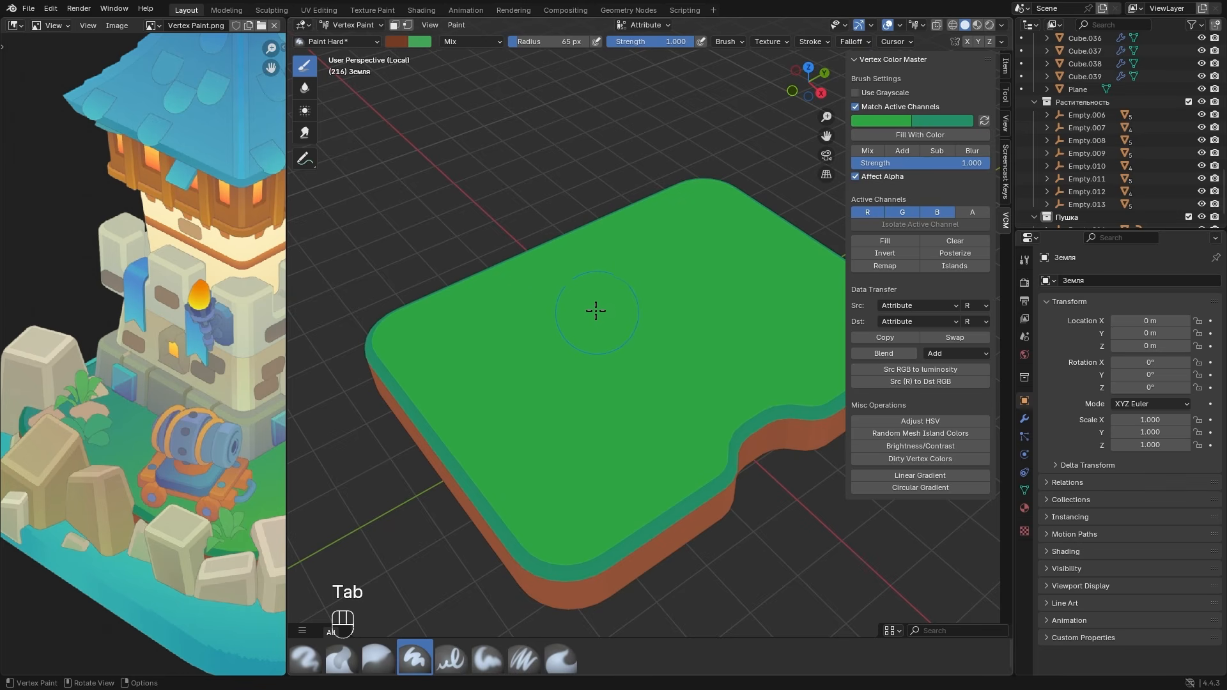
- Turn on the face paint mask and apply a green-to-teal Linear Gradient across the ground's top face, with teal toward its back-left edge
click(394, 25)
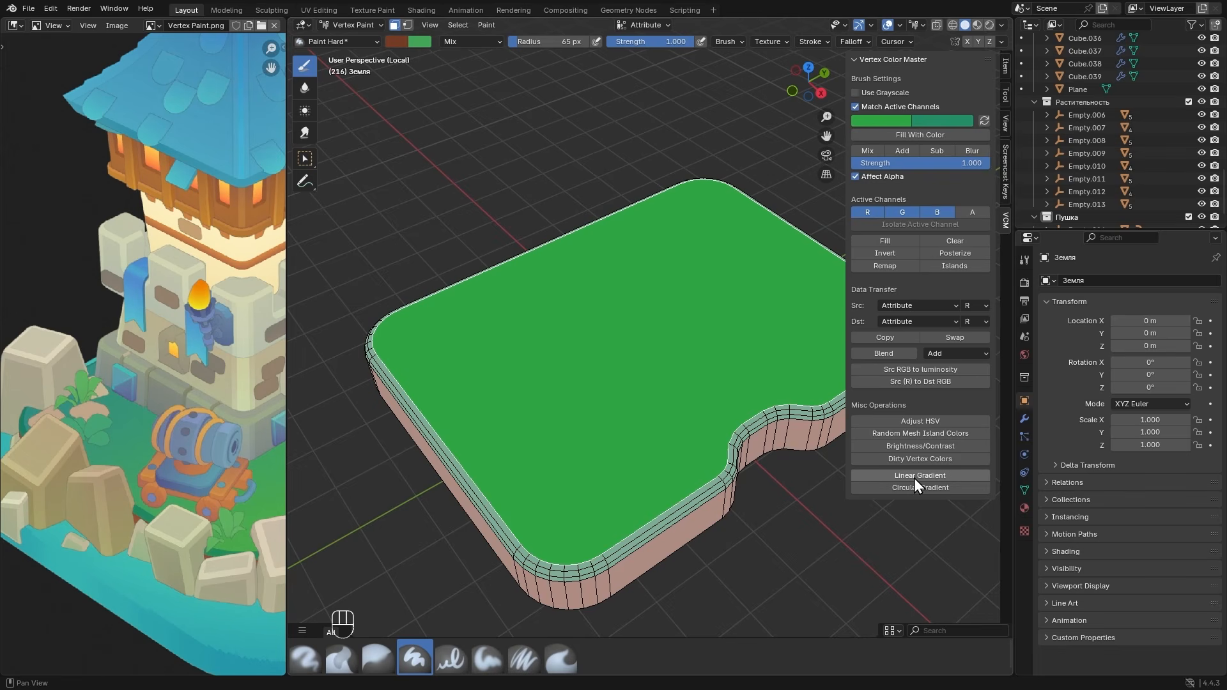
click(953, 478)
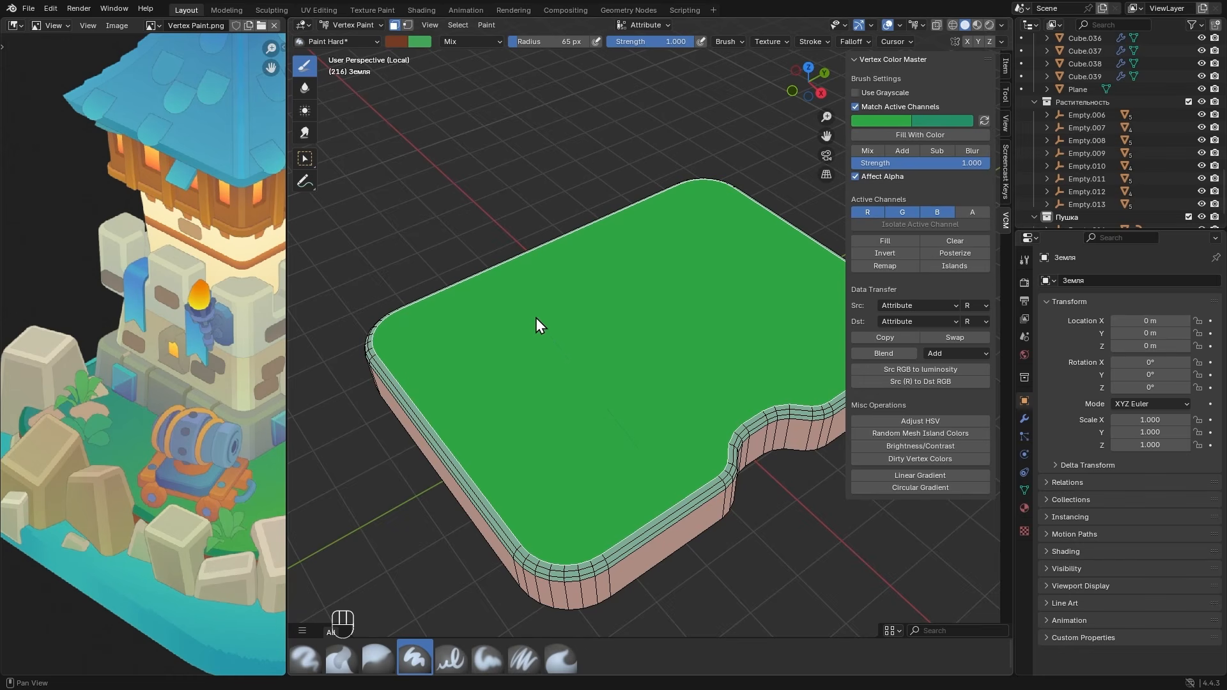
click(471, 274)
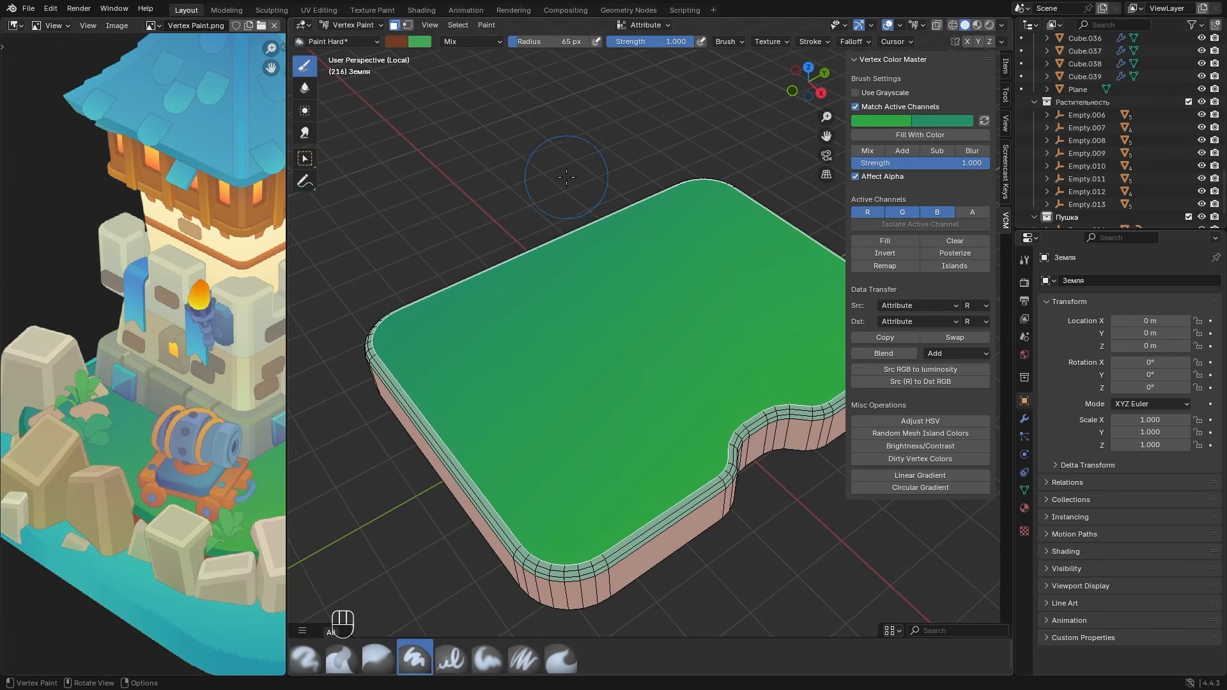
scroll(513, 240, down, 2)
alt+shift+drag(724, 212, 670, 250)
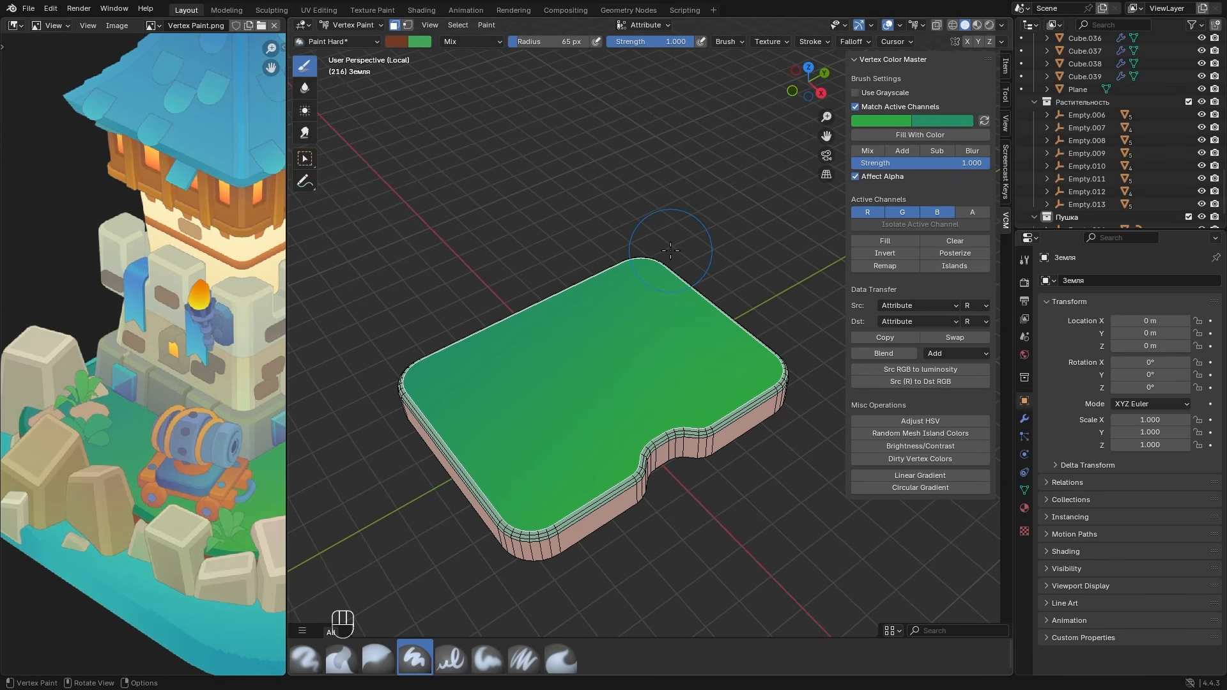
- Show the whole scene in Object Mode outside local view, with the viewport shading colour set to Attribute
key(Tab)
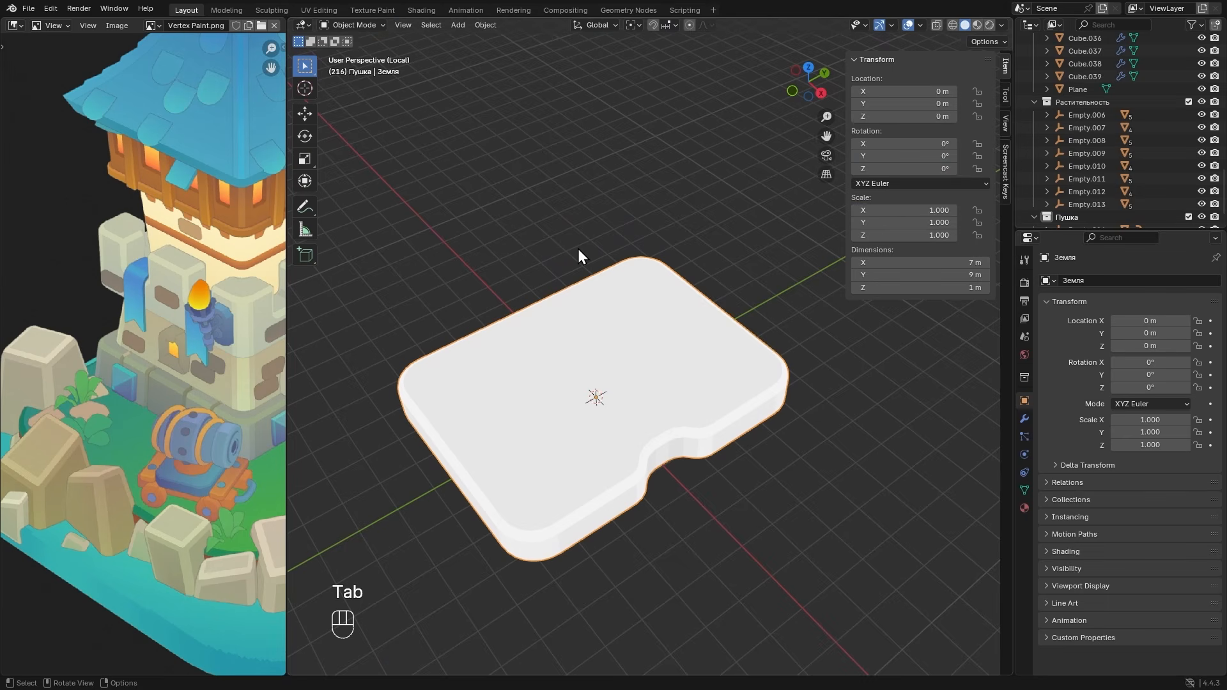
key(slash)
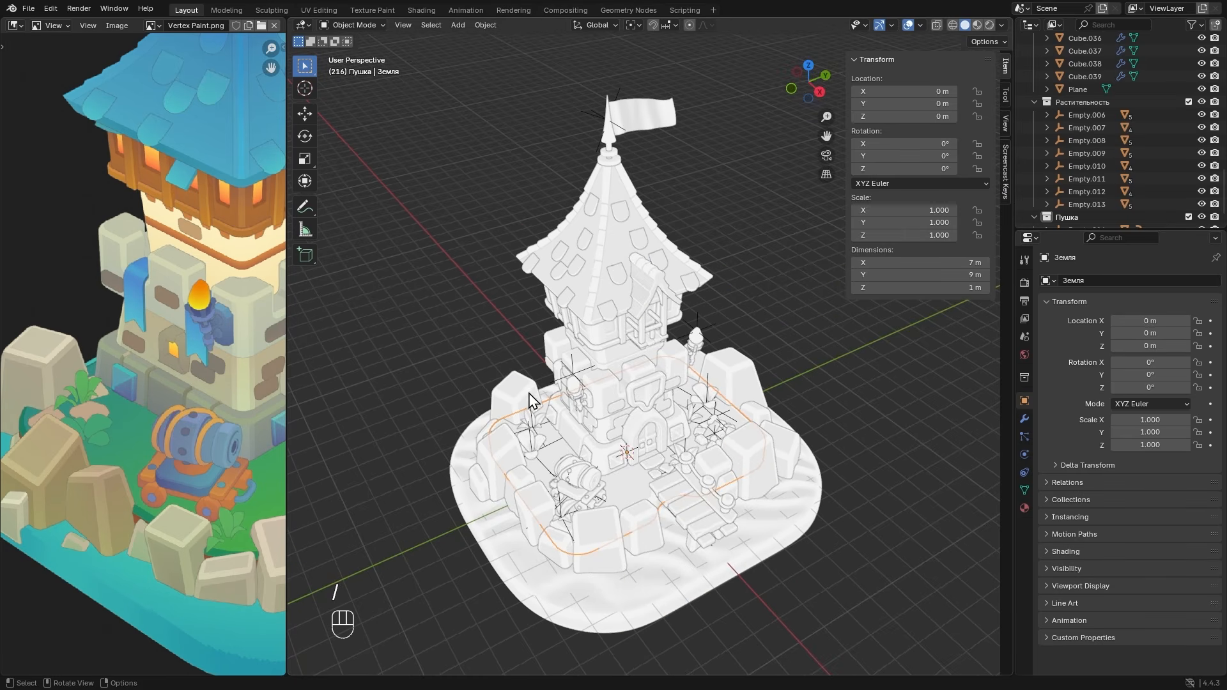
click(1002, 25)
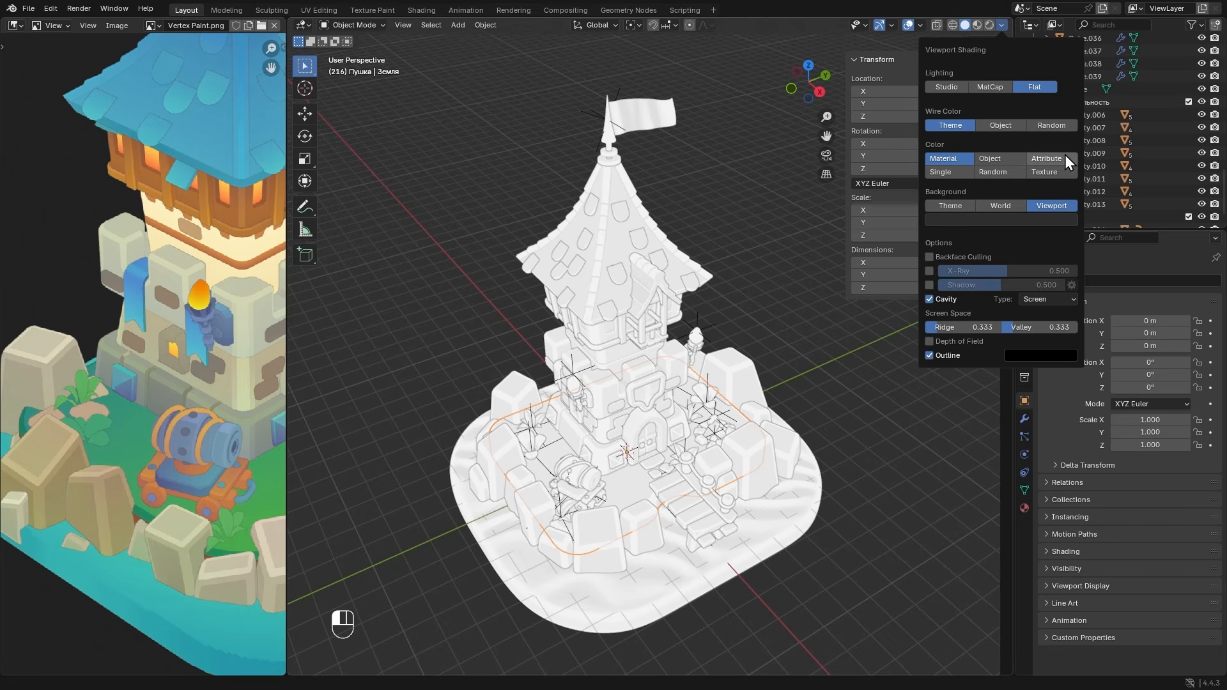
click(1039, 159)
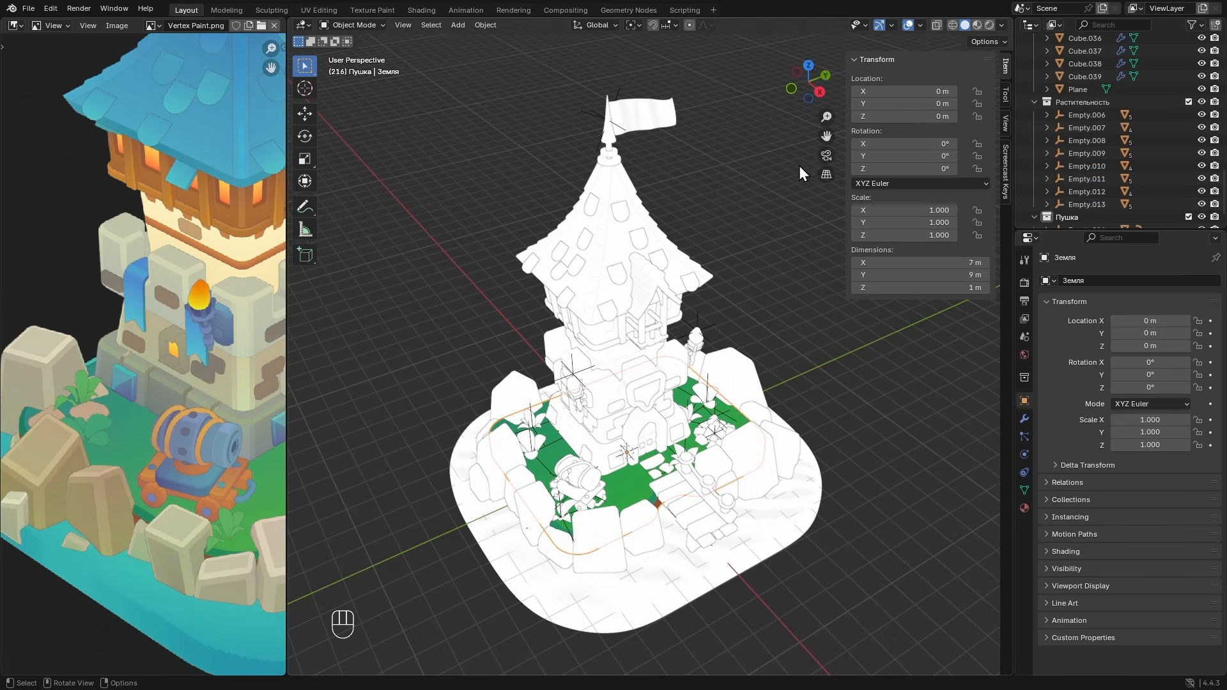
- Select the front rock beside the steps, show its modifier settings, and switch it to Vertex Paint mode
click(643, 517)
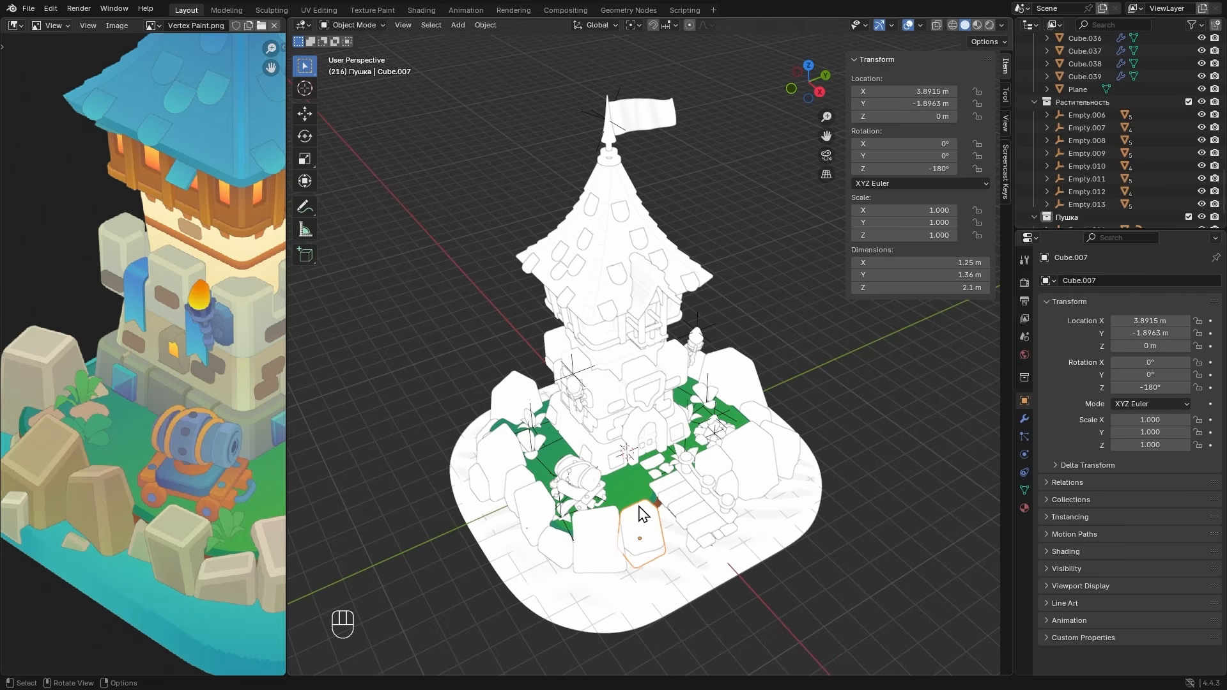
click(1024, 419)
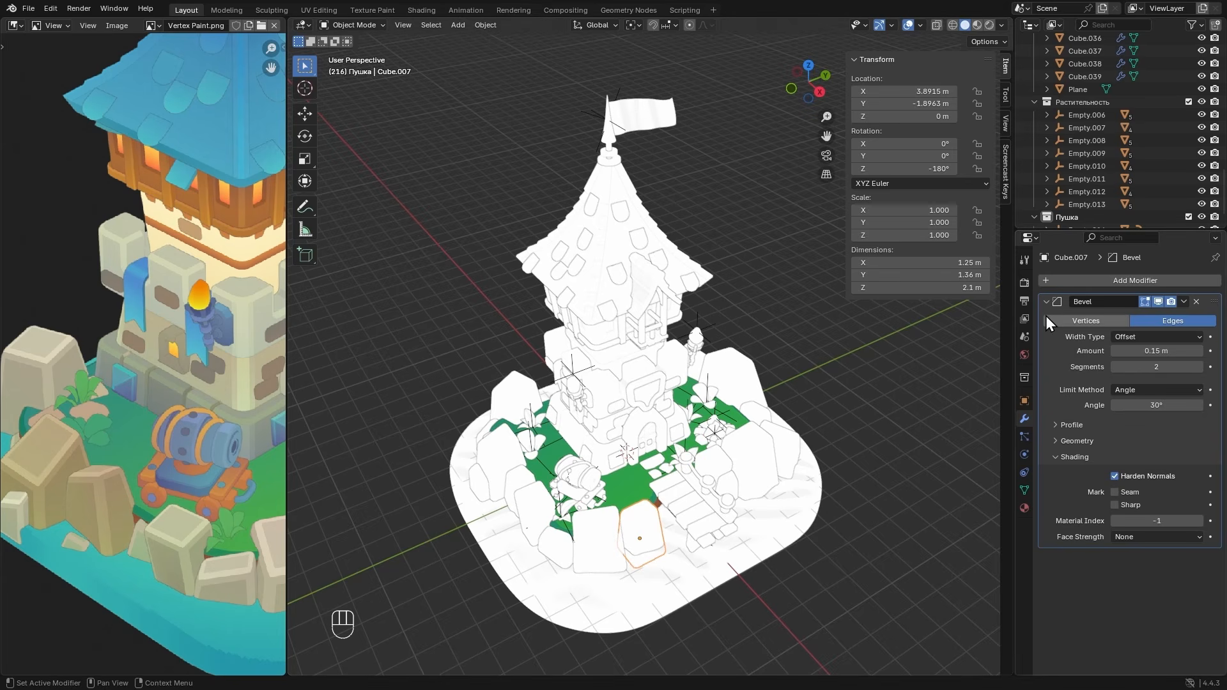
key(Tab)
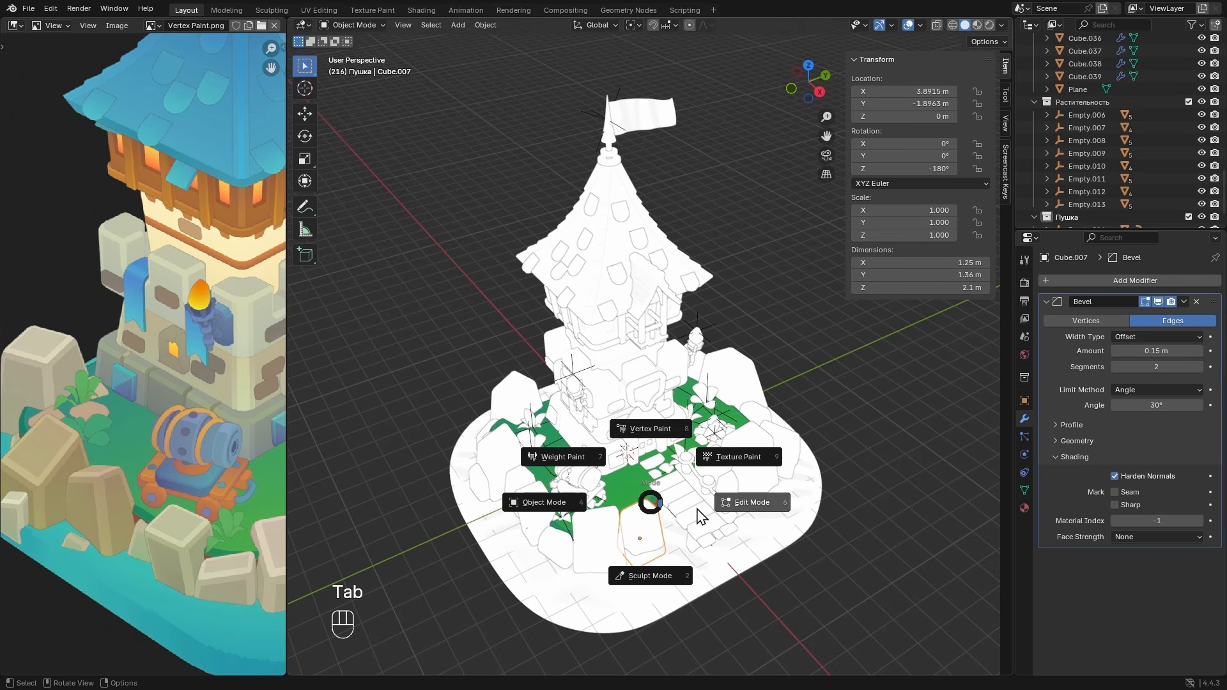
click(661, 425)
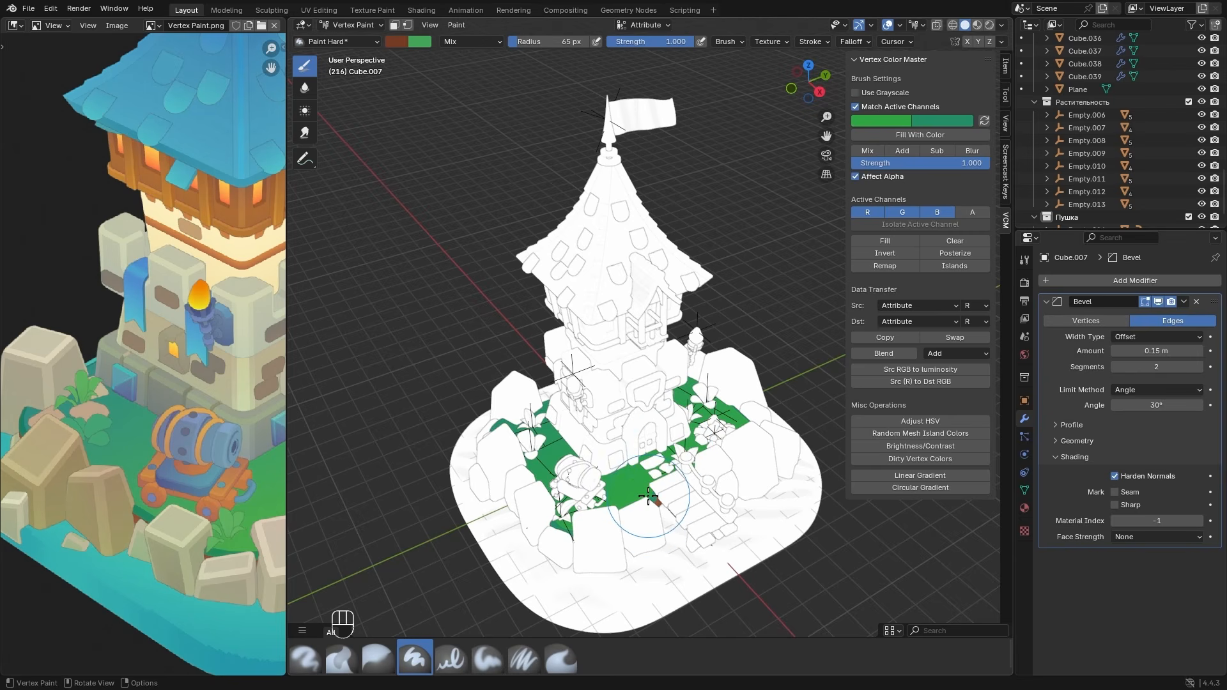
- Return to Object Mode and save the scene with Save As, adding a new folder in the file browser
key(Tab)
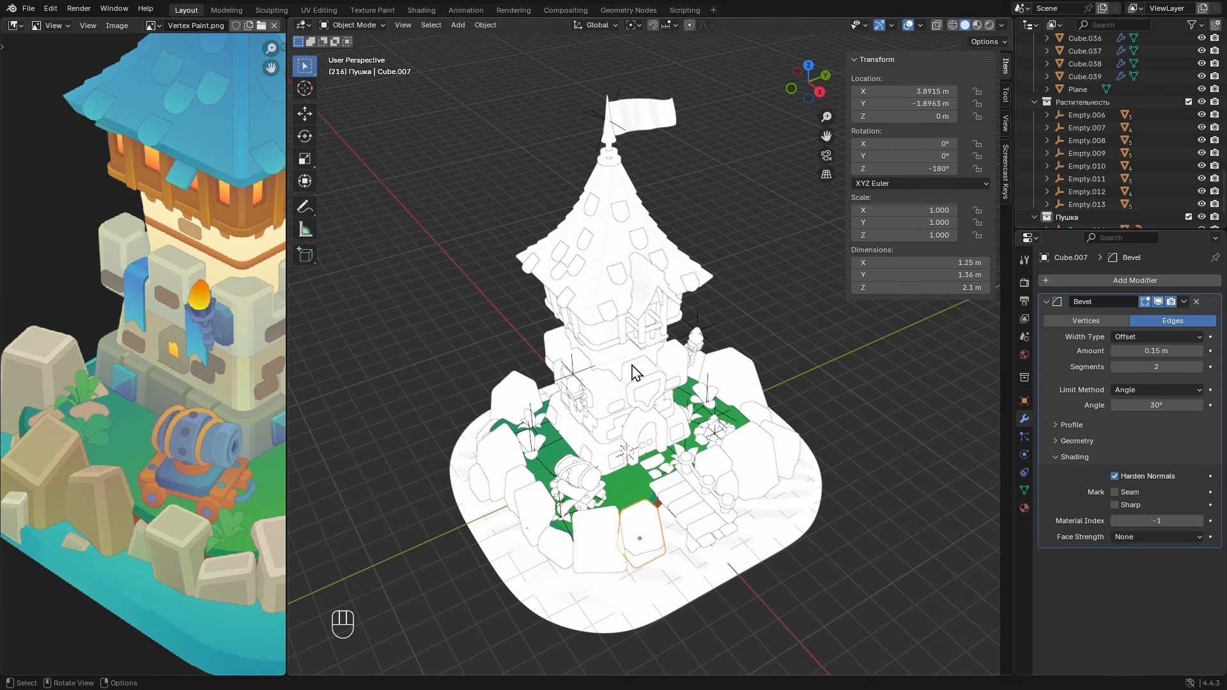
key(ctrl)
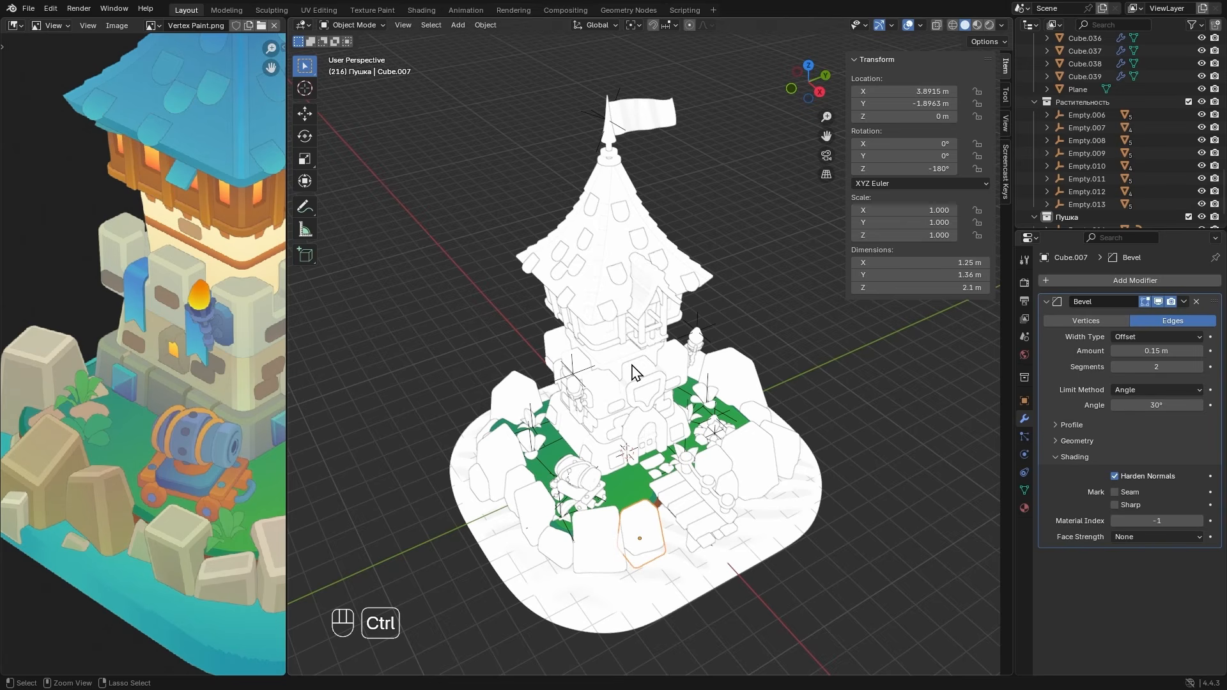
key(shift)
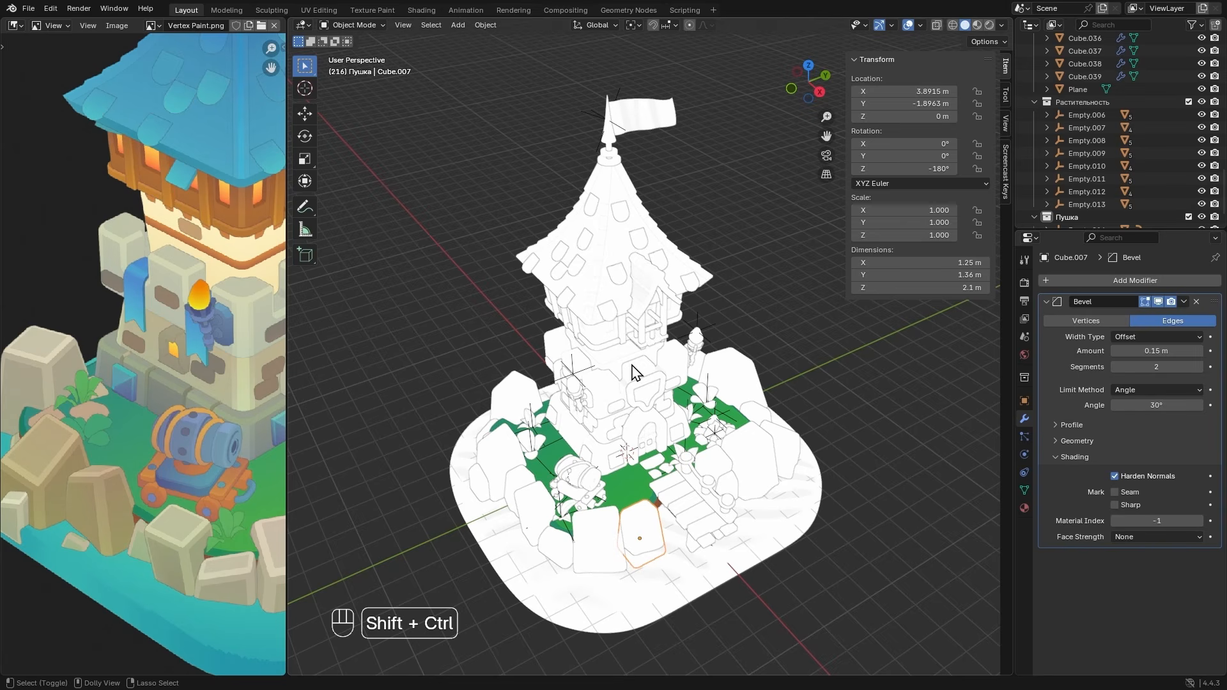
key(ctrl+shift+s)
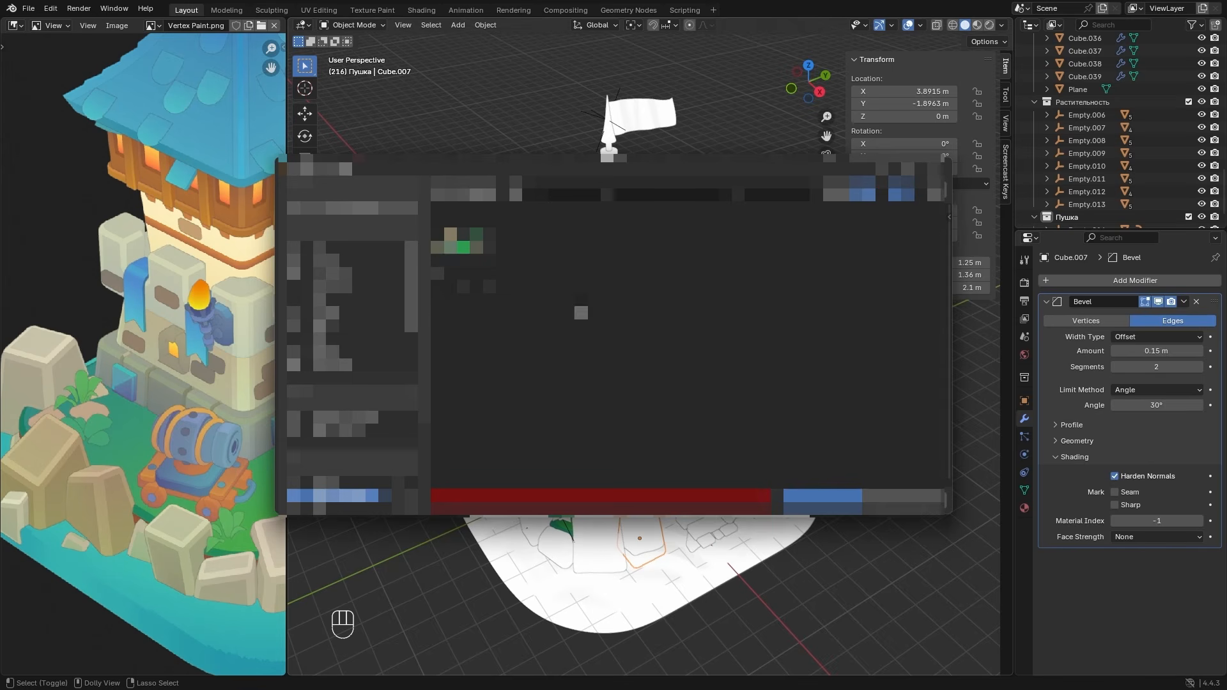
right_click(554, 361)
click(541, 364)
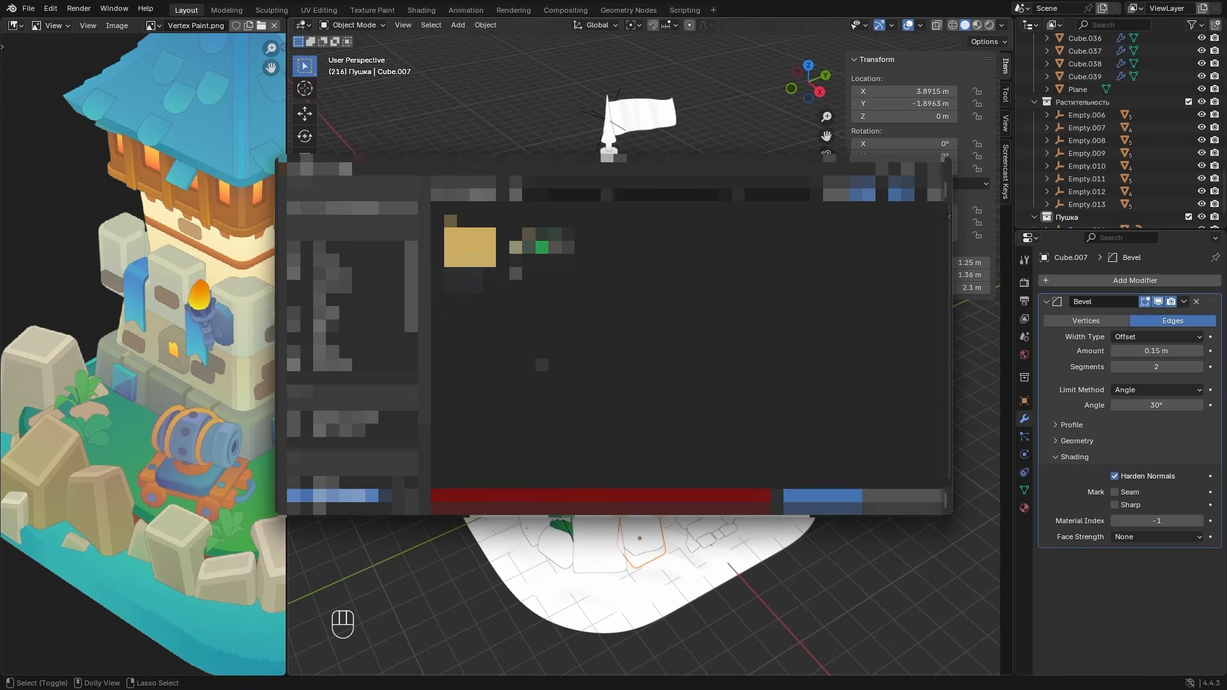
click(788, 499)
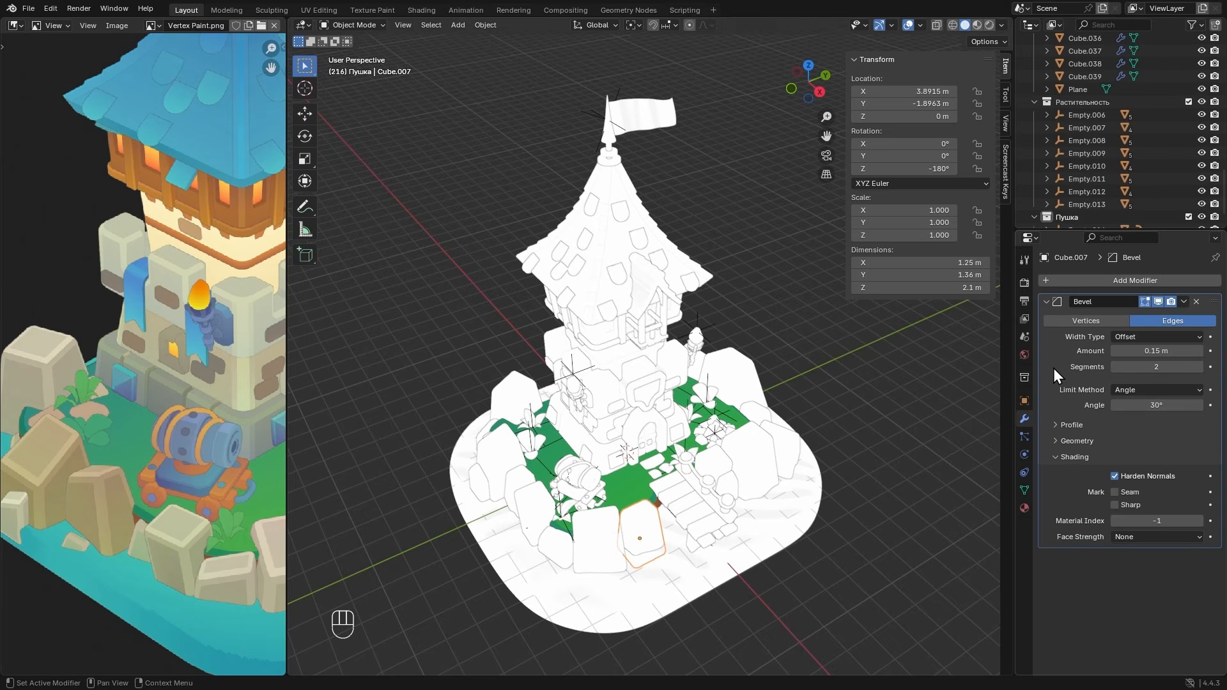
- Select all objects in the Камни collection under Остров
scroll(1072, 140, down, 8)
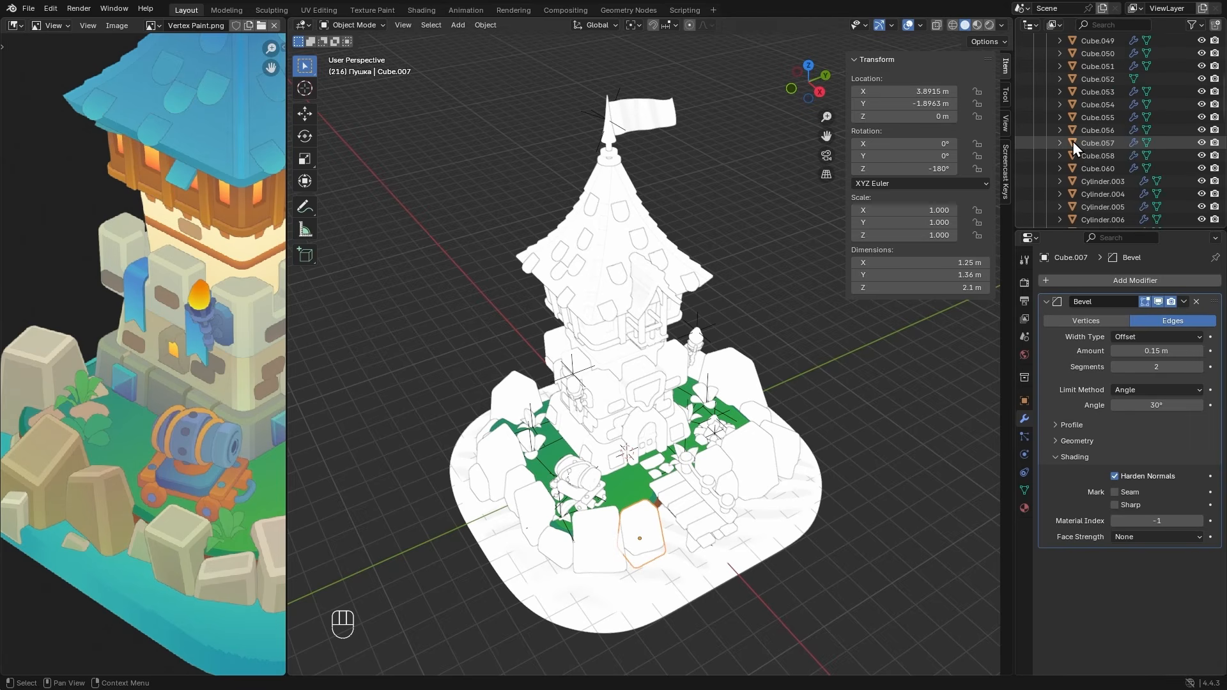
scroll(1071, 128, up, 8)
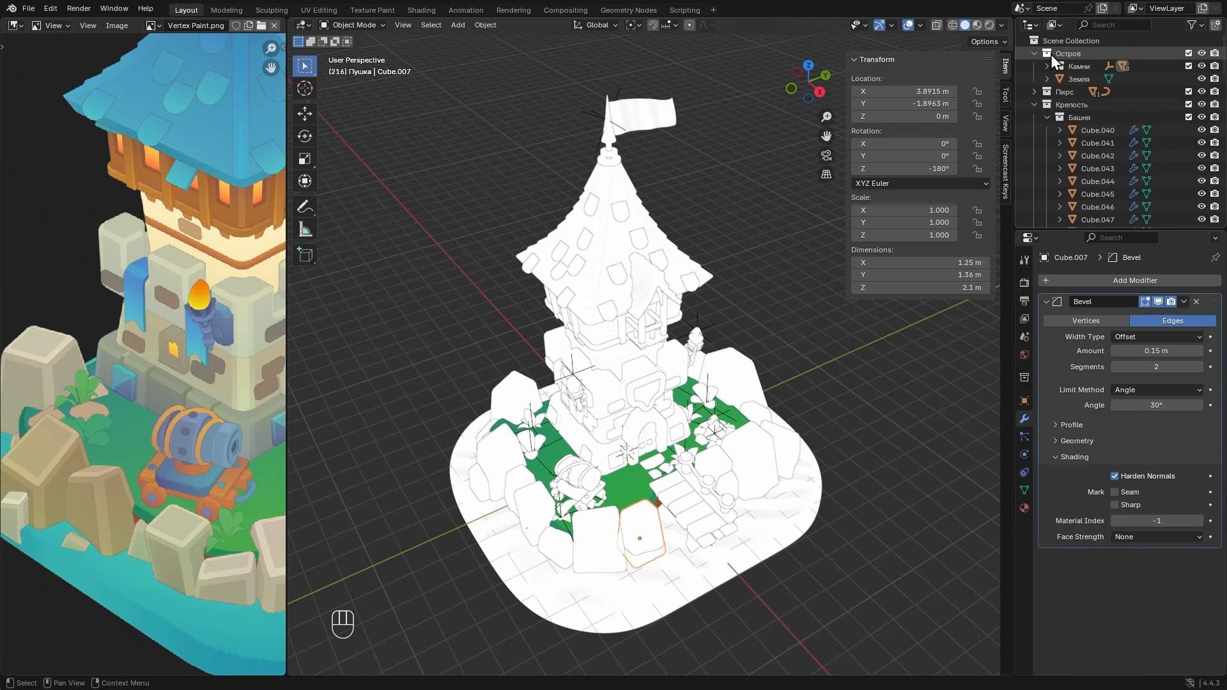
click(1072, 66)
right_click(1072, 66)
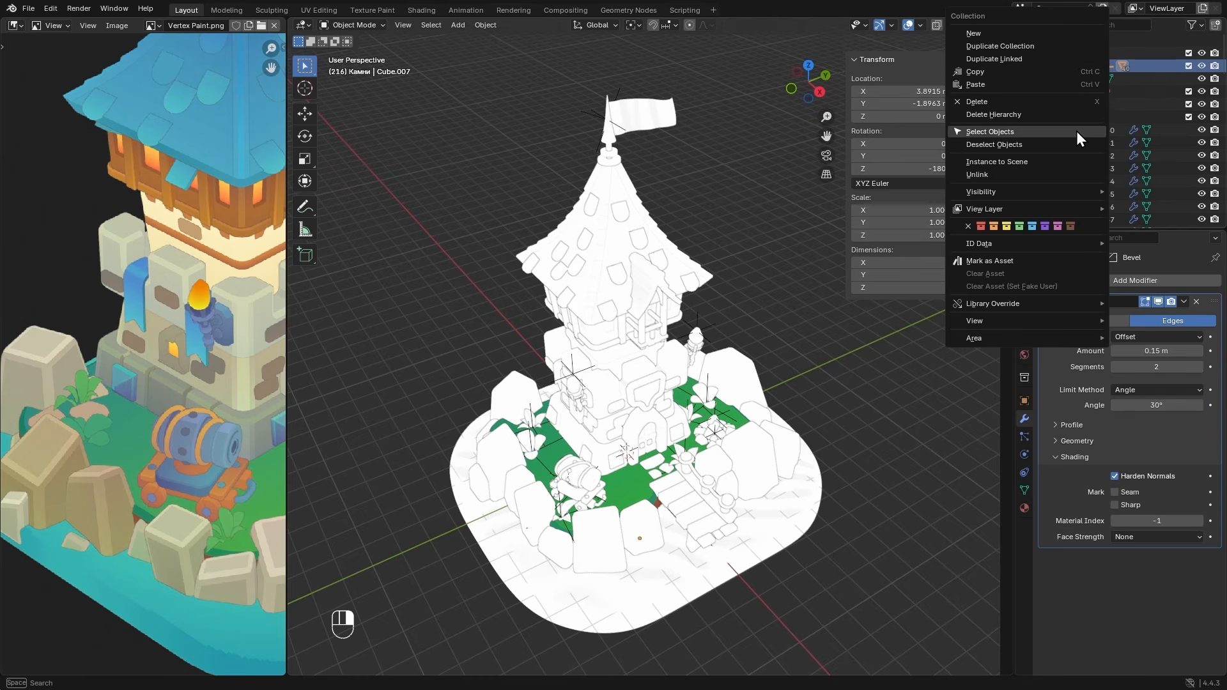
click(1016, 131)
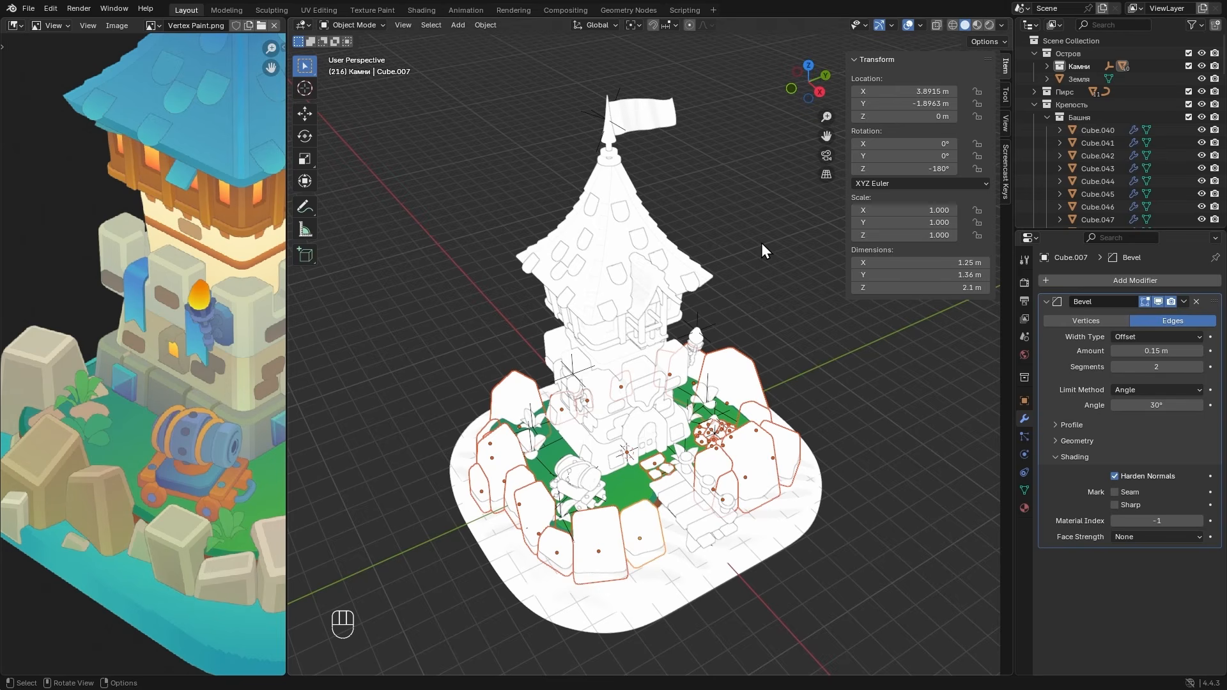
- Convert the selected Камни objects to meshes so their modifiers are applied
alt+drag(715, 318, 654, 335)
scroll(753, 458, up, 4)
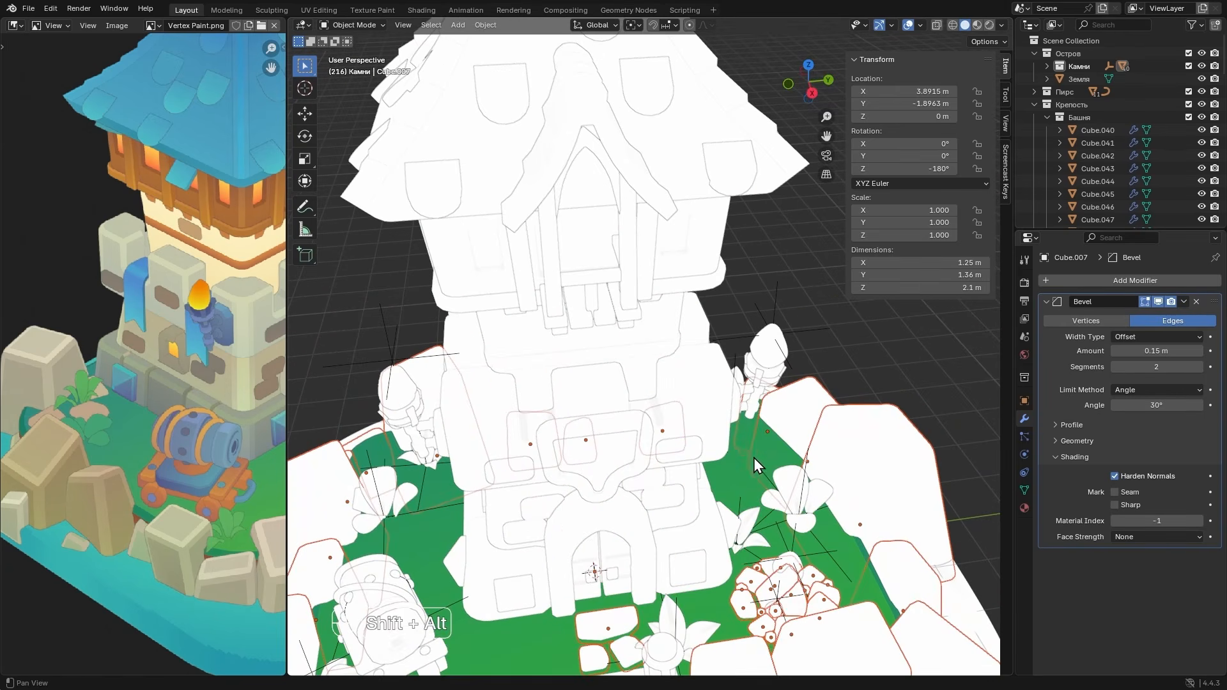
alt+shift+drag(753, 457, 632, 327)
scroll(631, 326, down, 5)
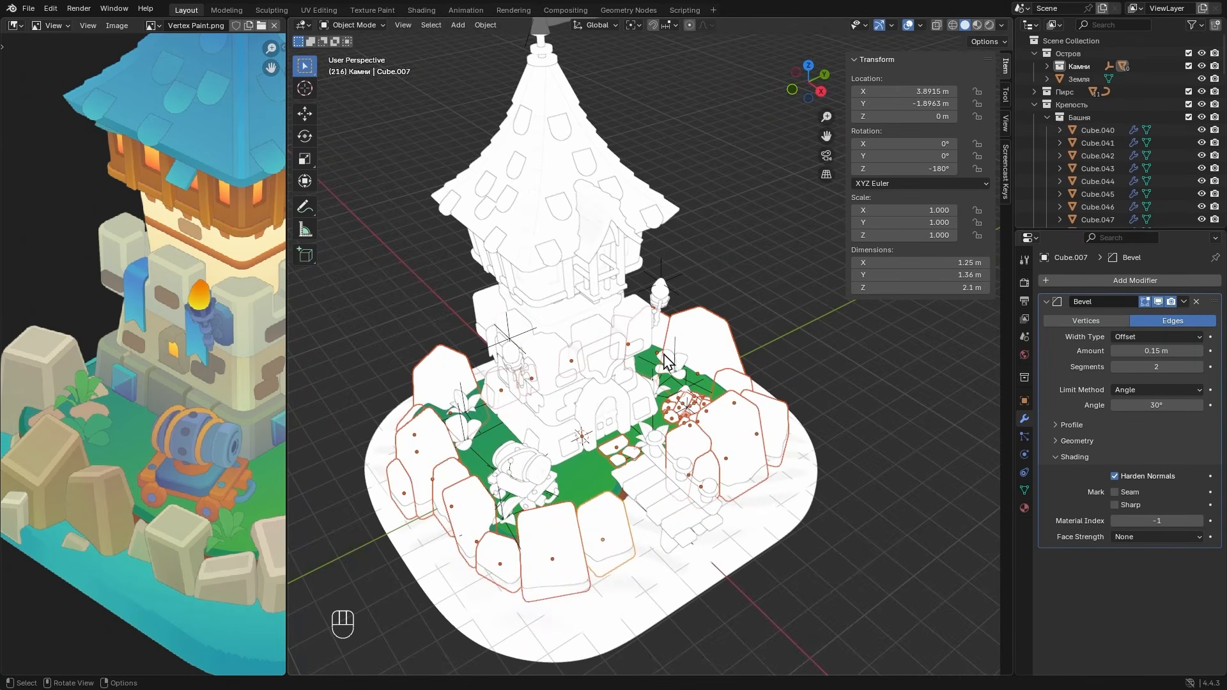
right_click(631, 319)
mouse_move(541, 373)
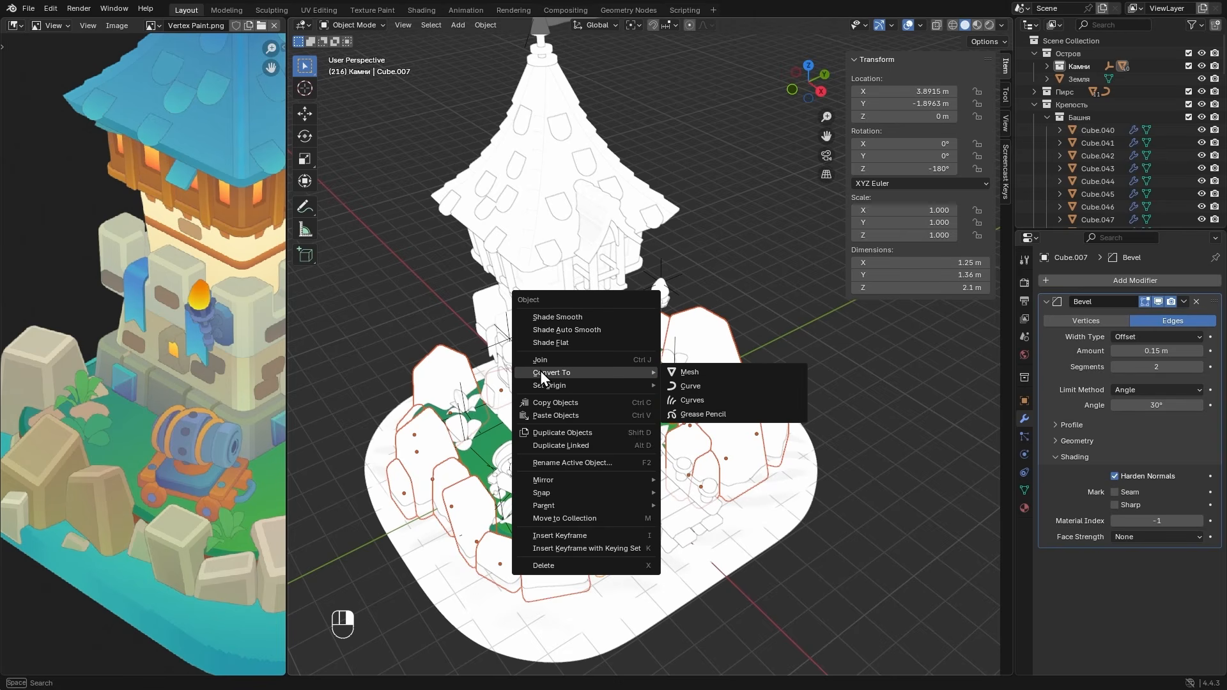
click(737, 370)
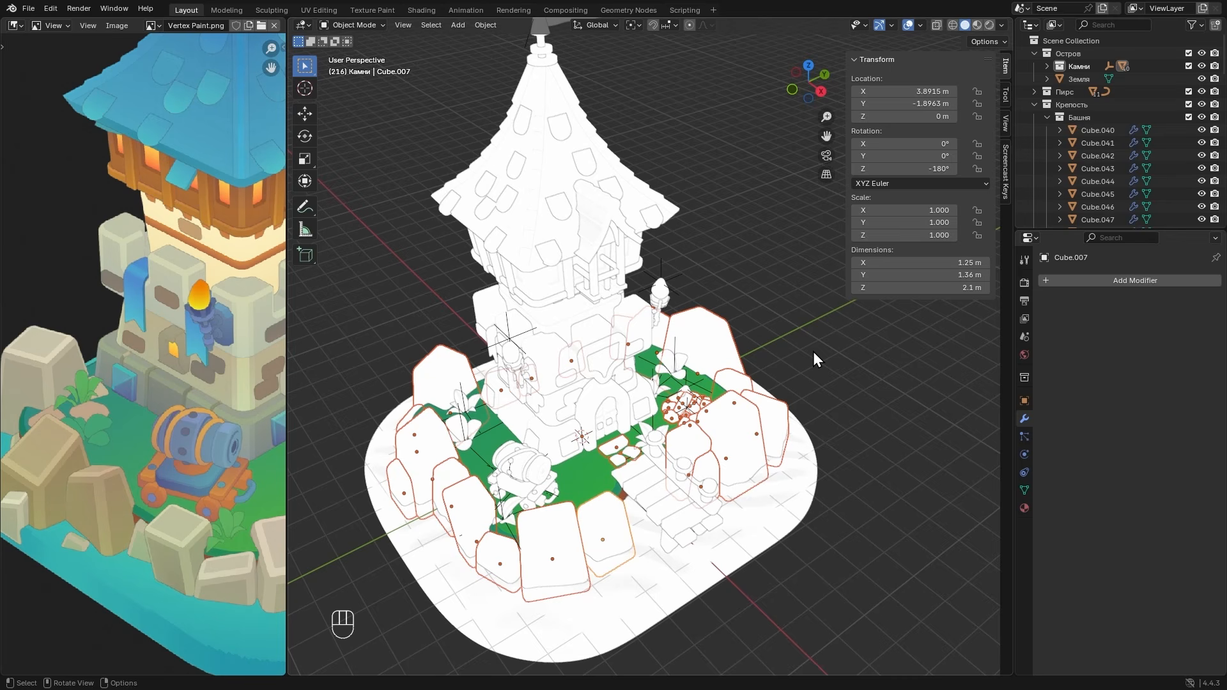
- Select only the front rock beside the steps and switch it to Vertex Paint mode
click(607, 529)
key(Tab)
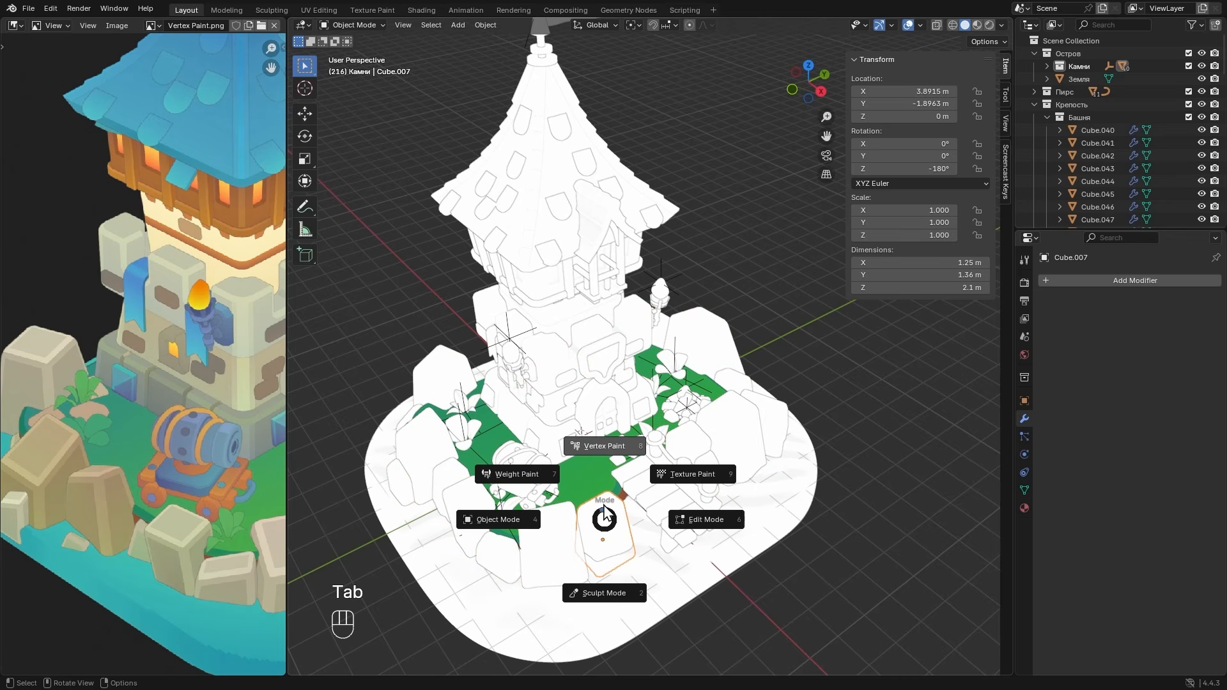
click(605, 445)
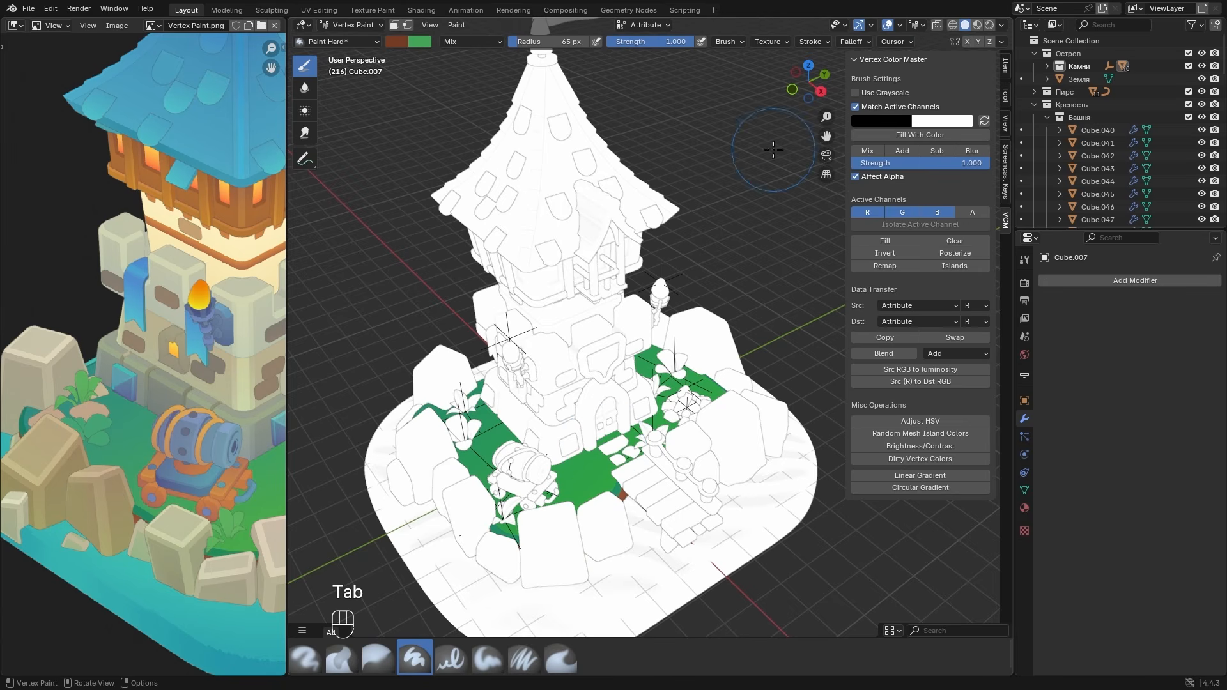
- Sample dark and light beige from the reference rocks as the two gradient colours, and adjust the dark one to #A3A180
click(887, 120)
click(965, 311)
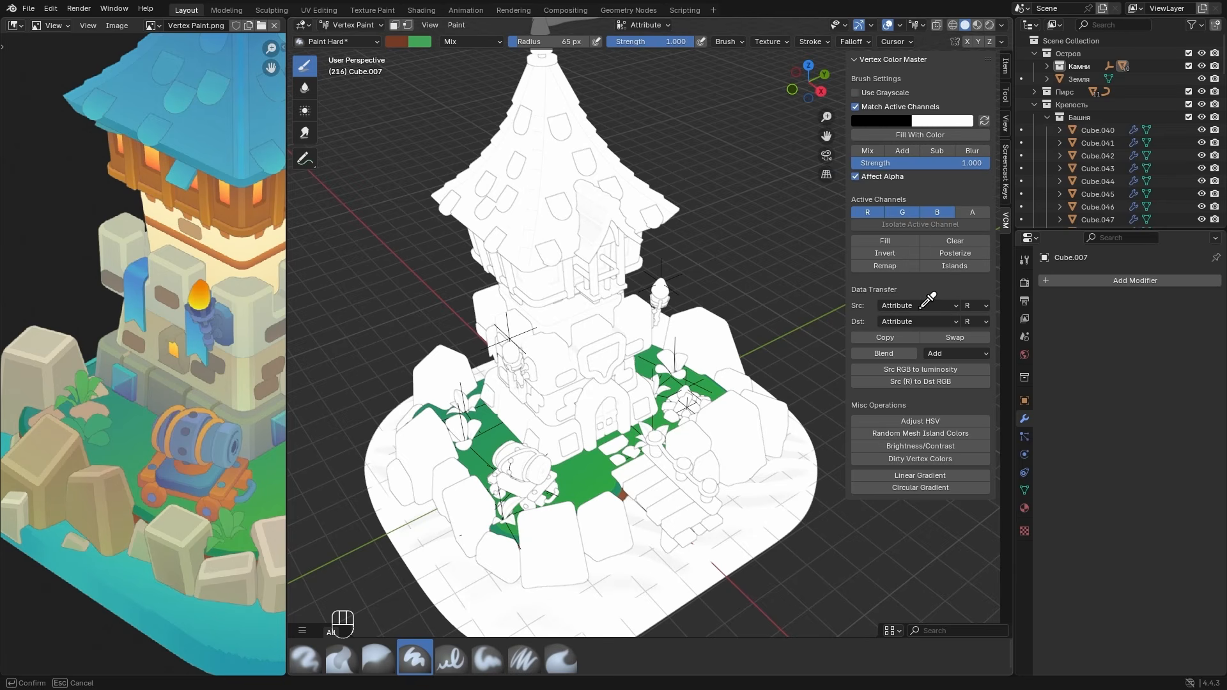
click(216, 594)
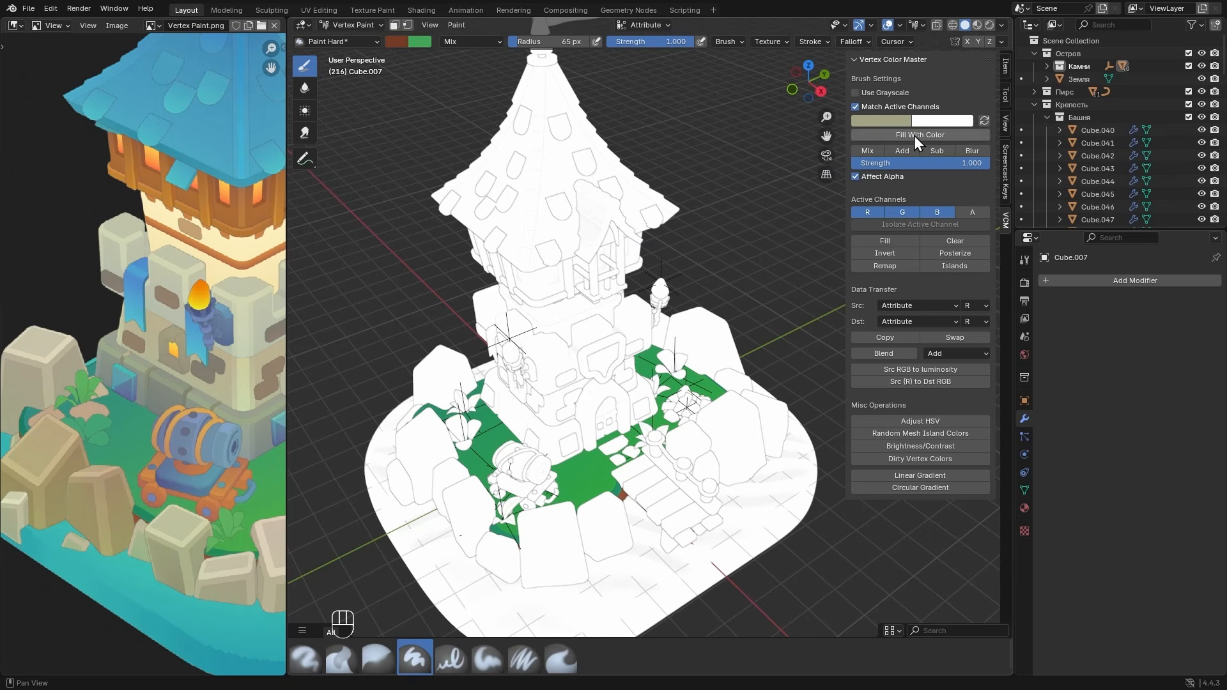
click(926, 120)
click(1025, 308)
click(178, 524)
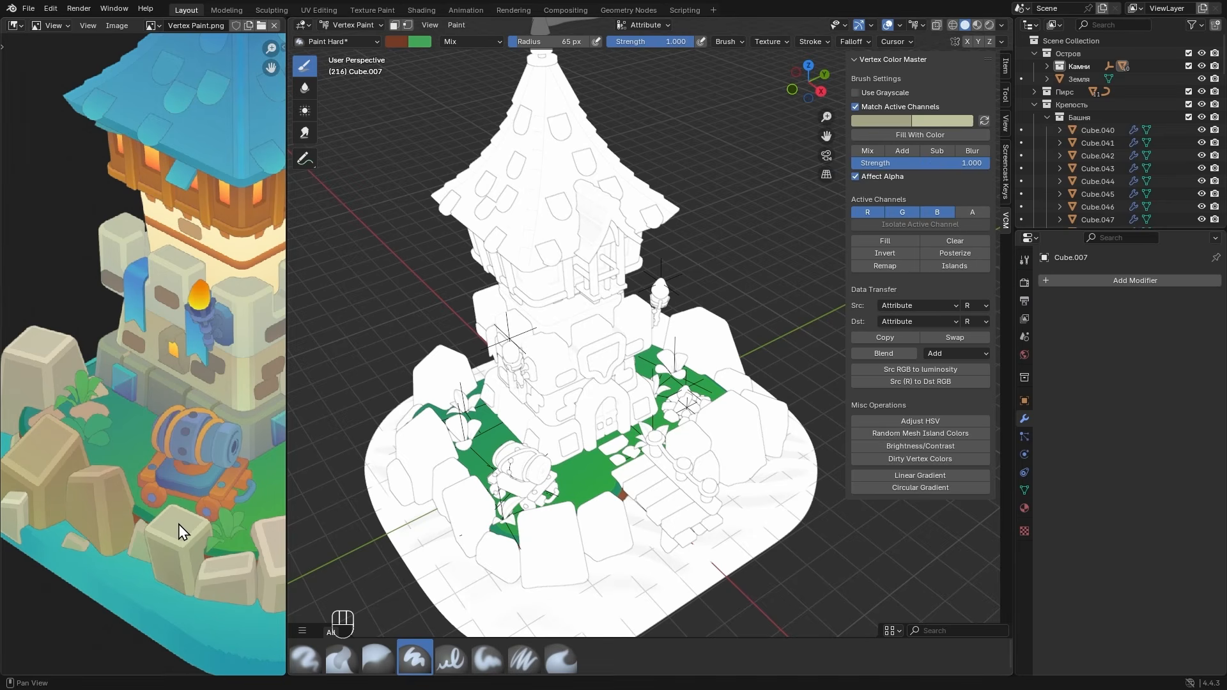
click(889, 123)
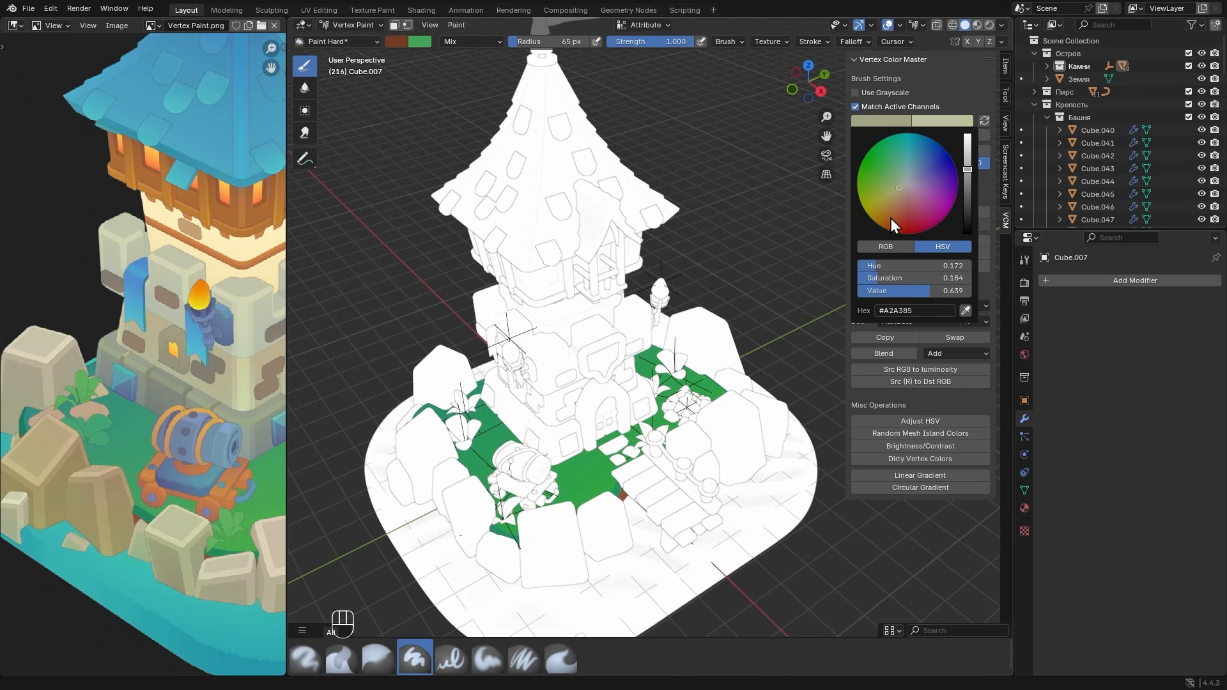
mouse_move(875, 266)
shift+mouse_down()
mouse_move(871, 277)
mouse_move(870, 267)
shift+mouse_up()
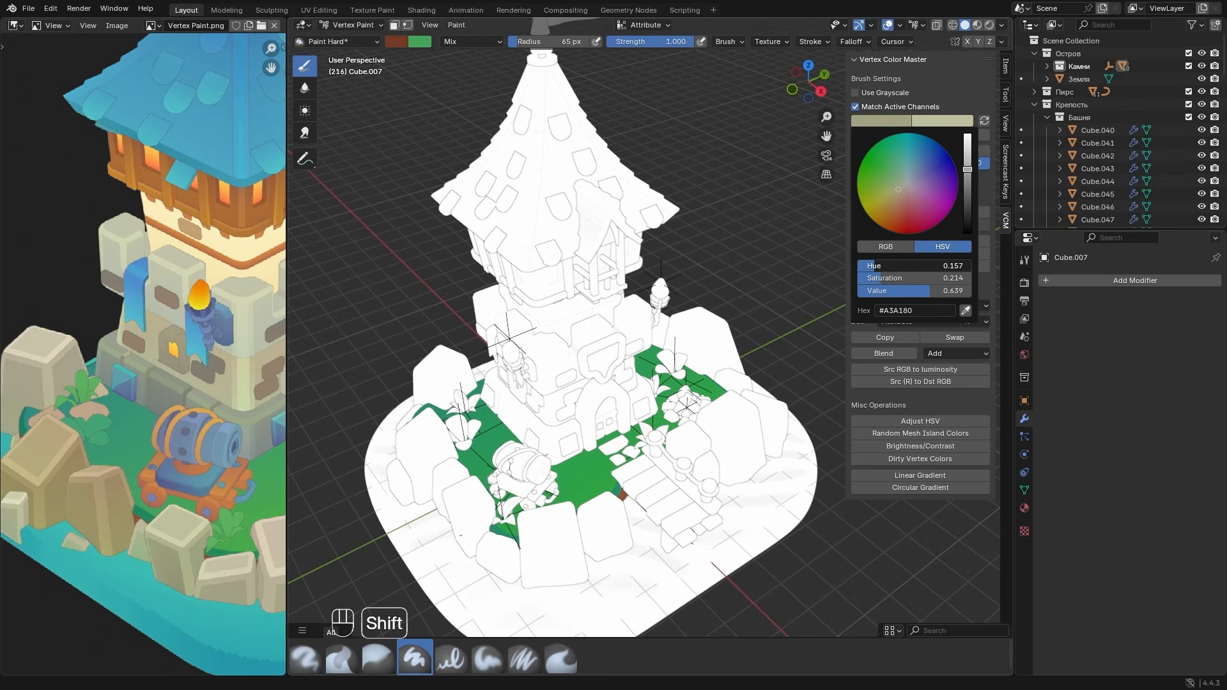
- Apply a vertical Linear Gradient to the rock from its base to its top in right view, and open the viewport shading options
click(821, 91)
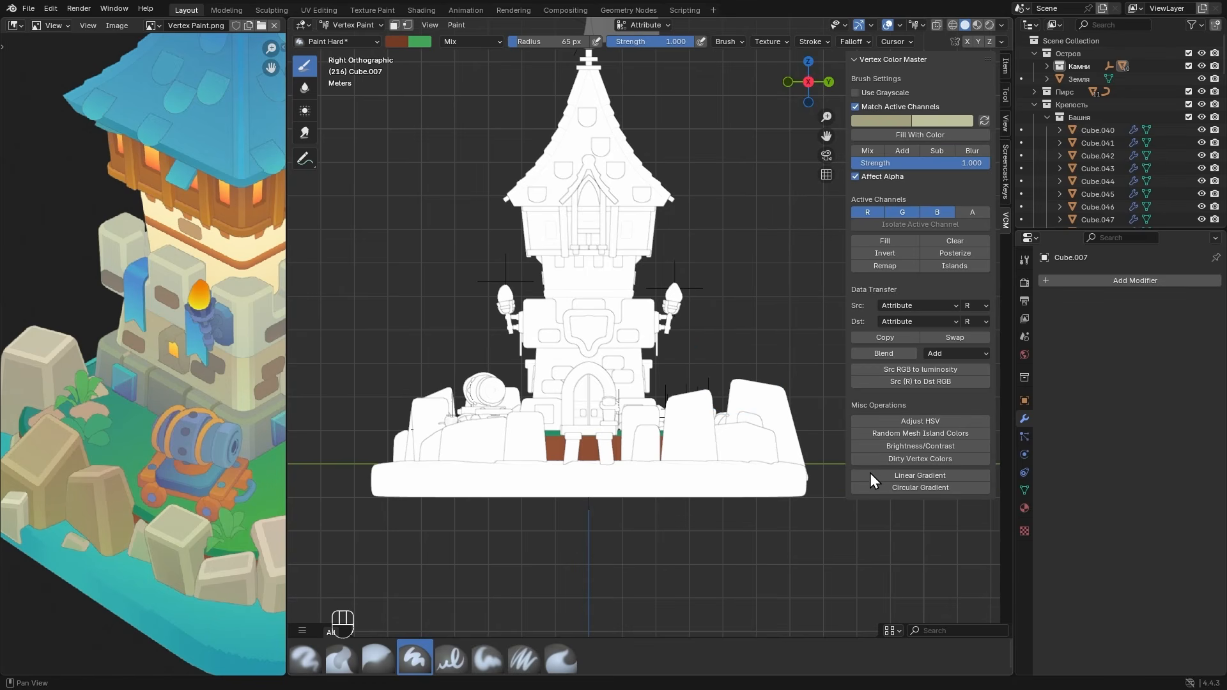
drag(522, 465, 525, 406)
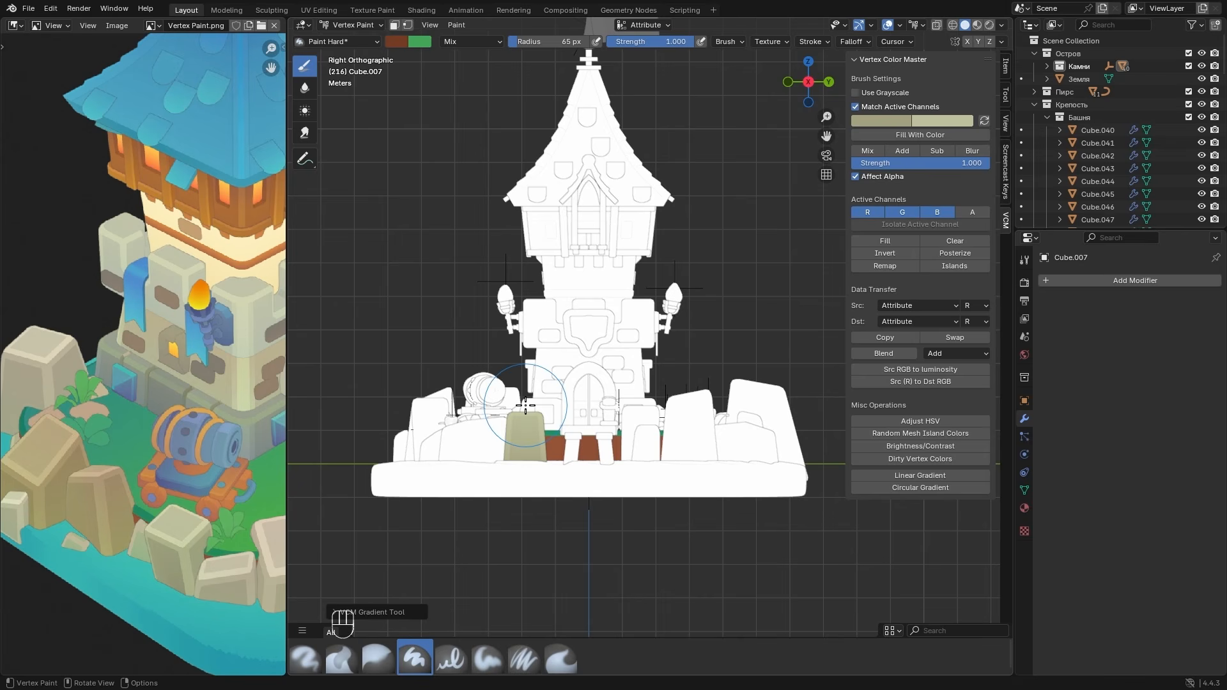
alt+middle_drag(620, 414, 641, 449)
scroll(641, 521, up, 1)
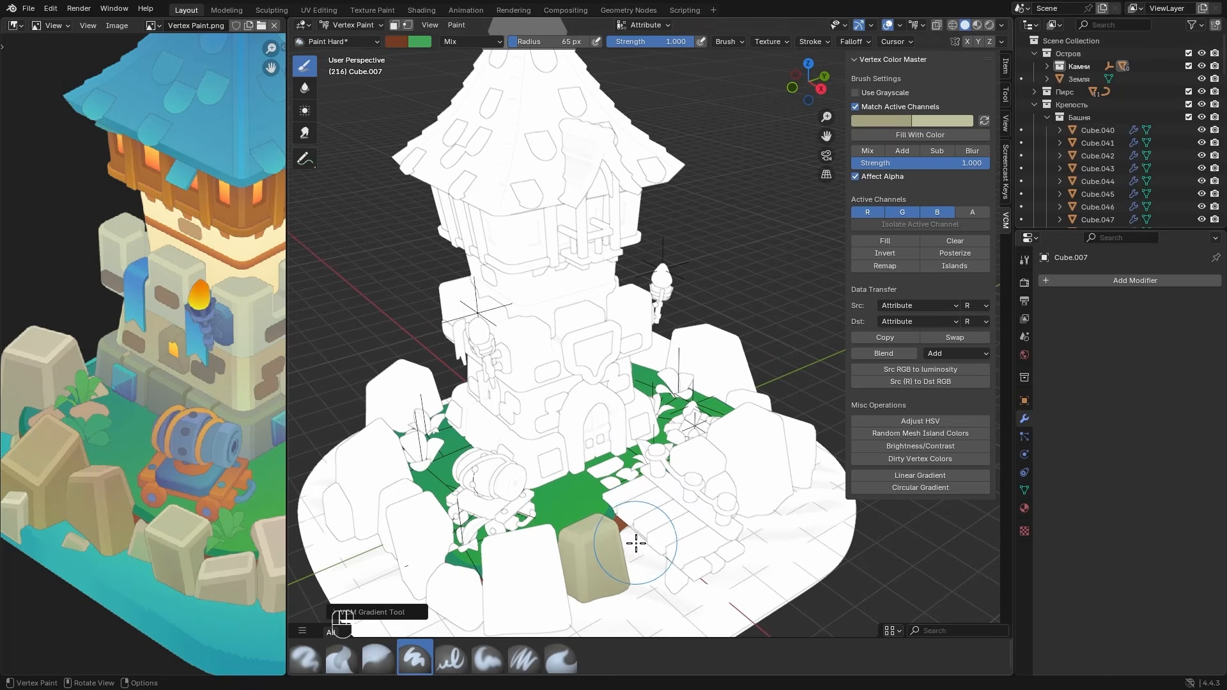
shift+middle_drag(635, 543, 655, 424)
scroll(639, 440, up, 2)
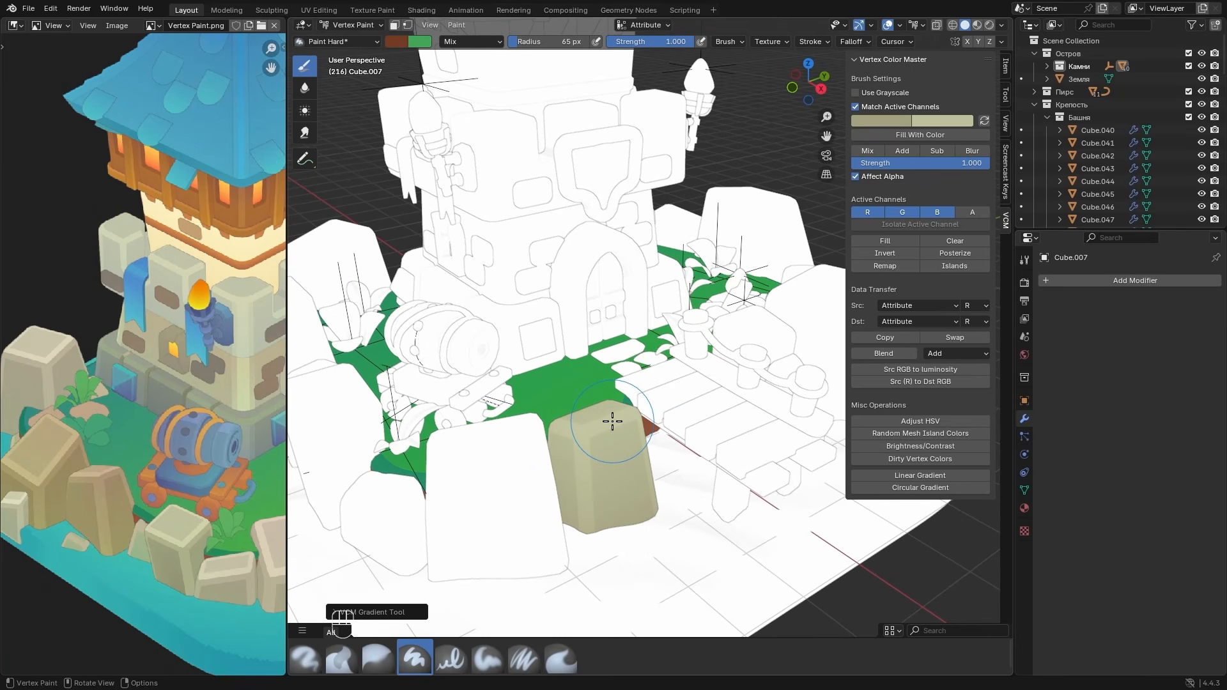
click(1001, 26)
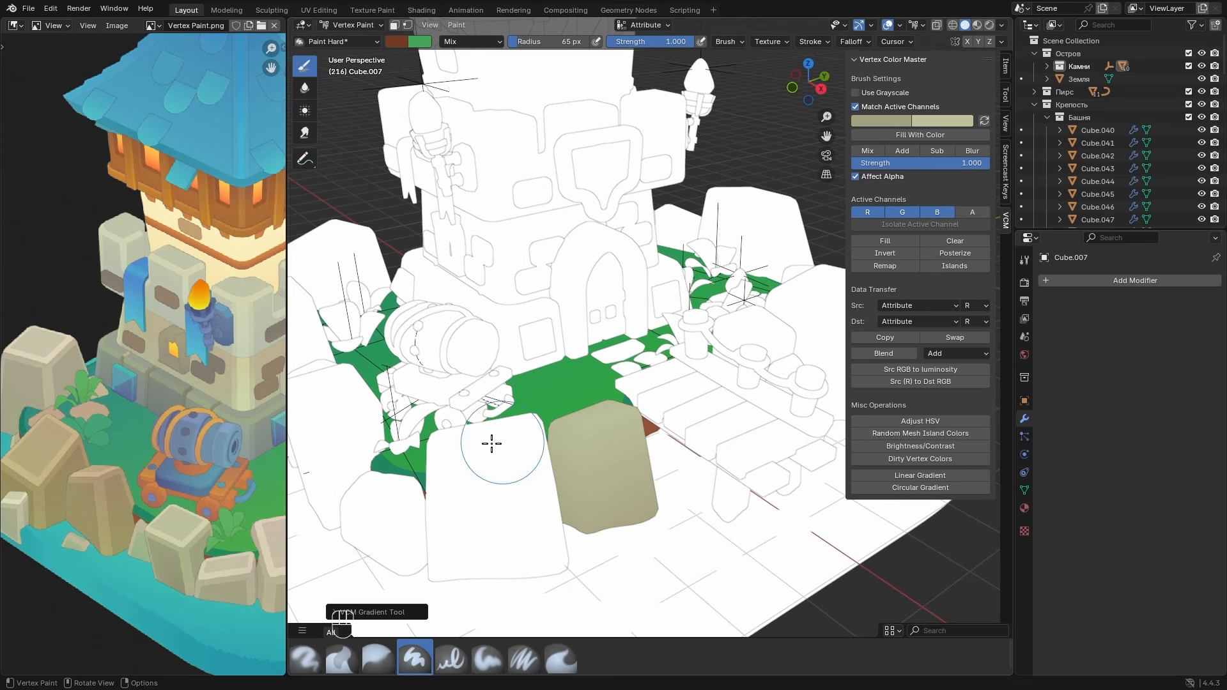
- Select all of the rock's narrow bevel faces in Edit Mode using Select Similar by Area with a raised threshold
key(Tab)
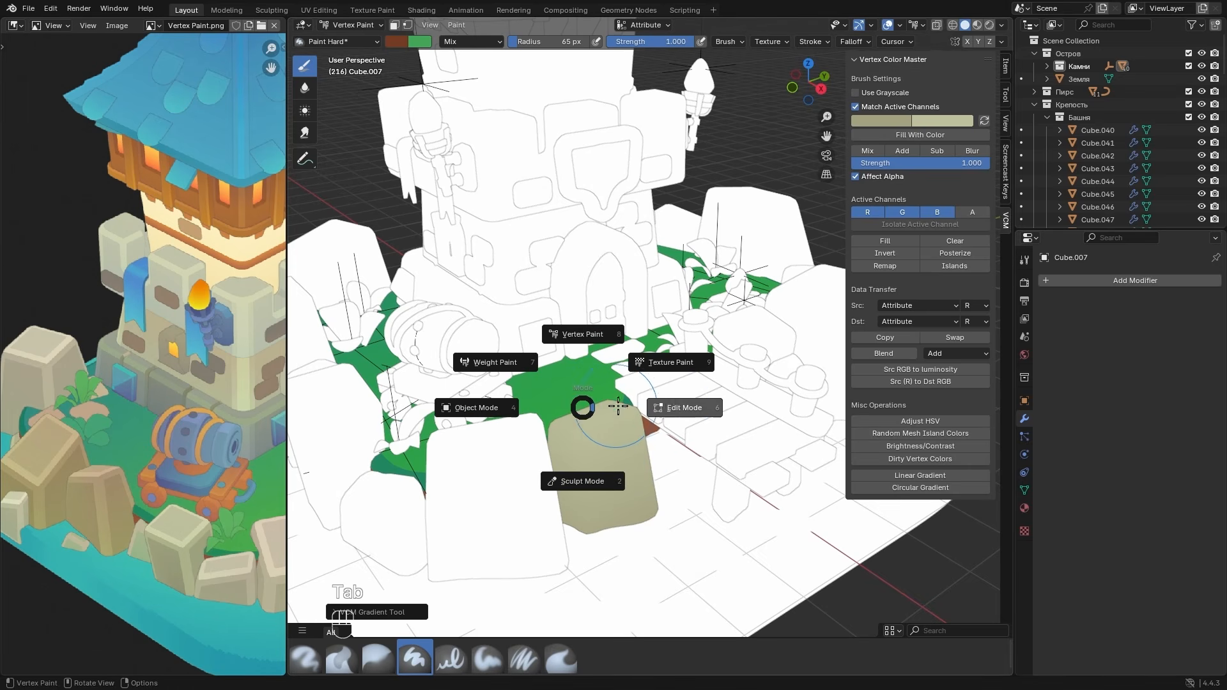
click(620, 408)
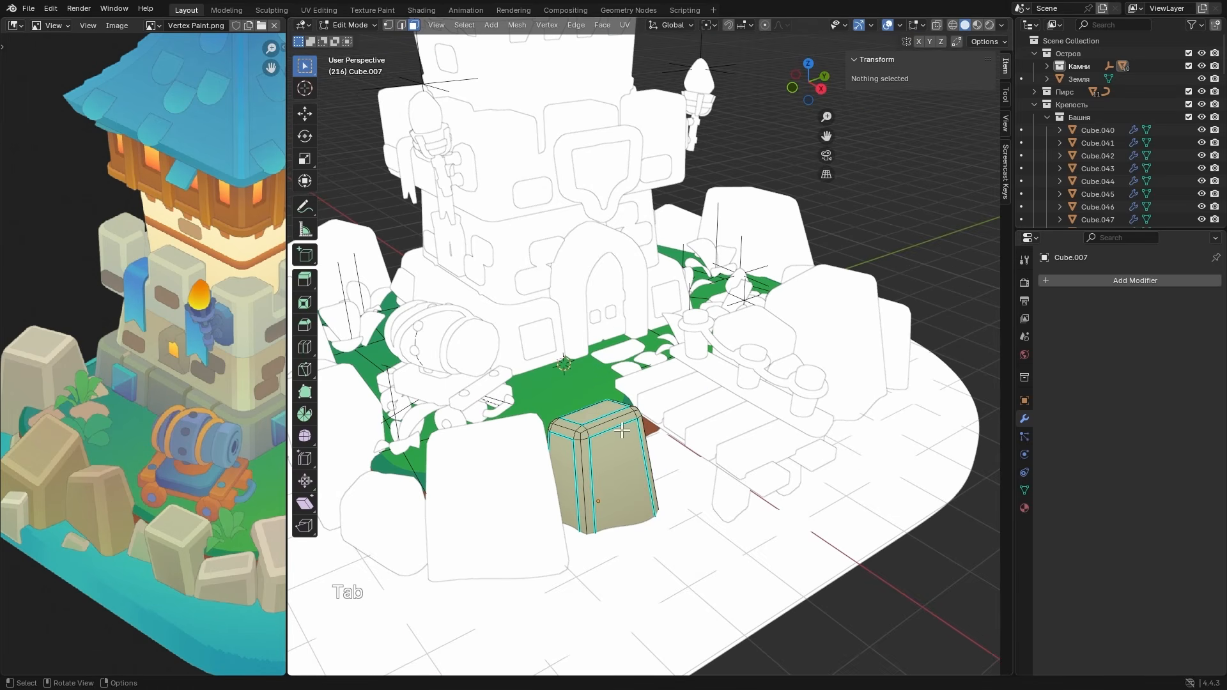
click(578, 429)
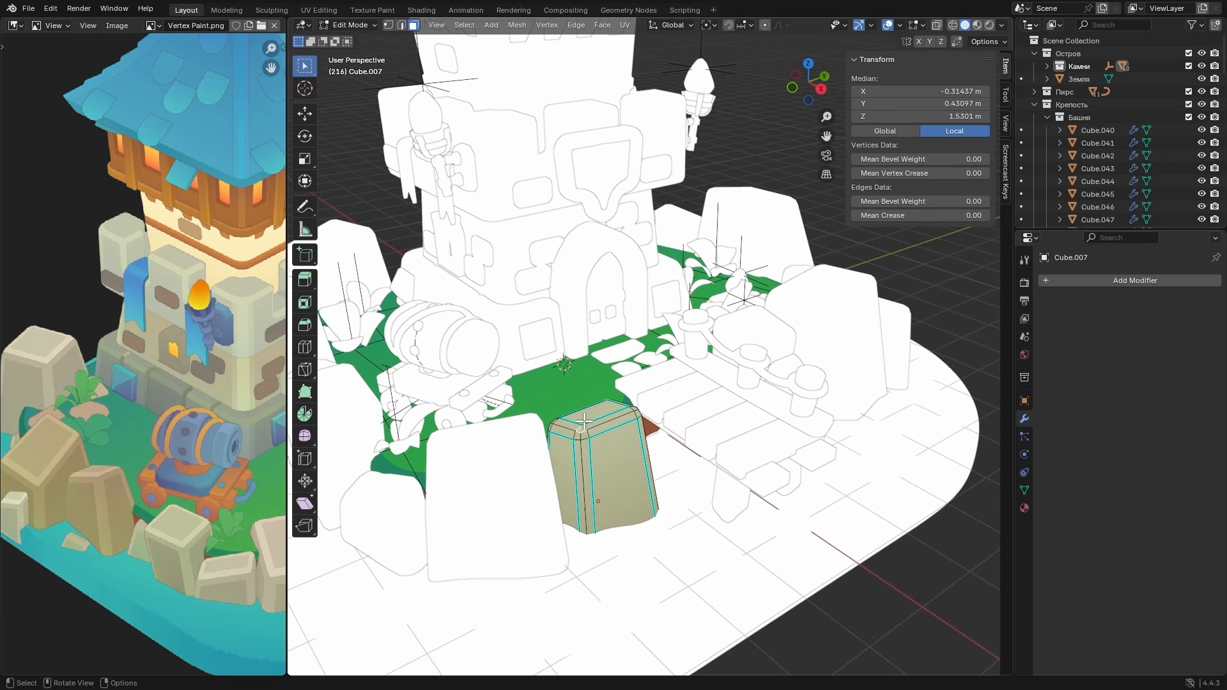
click(465, 25)
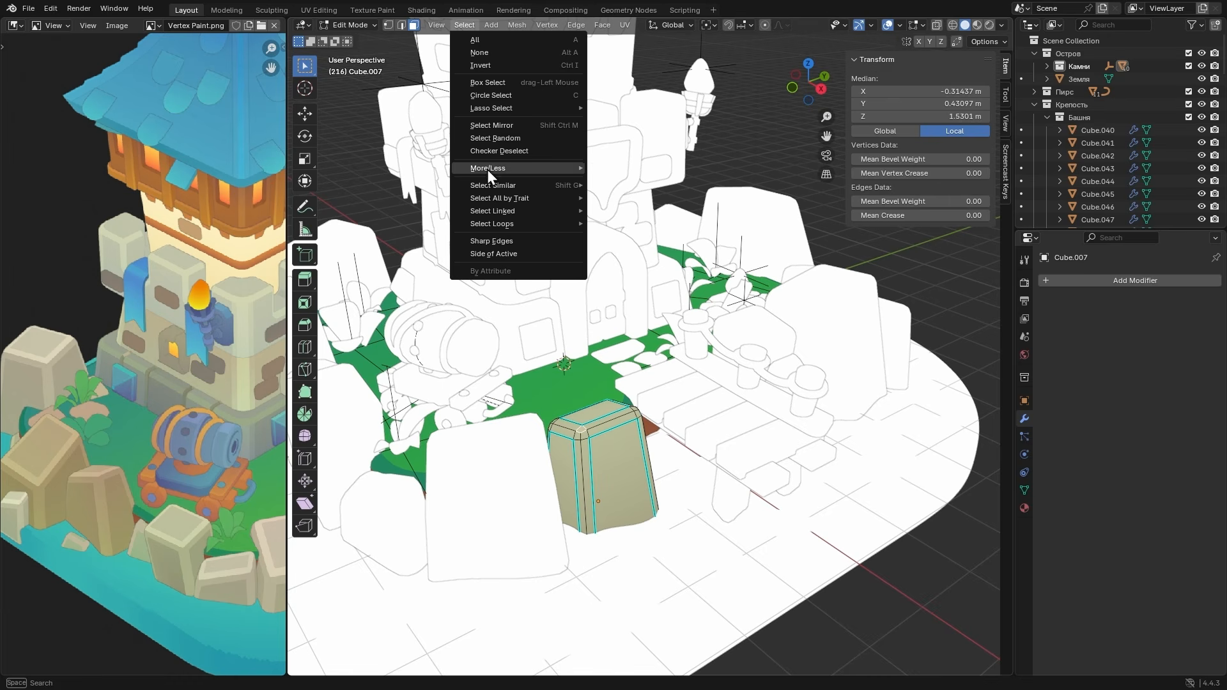
mouse_move(489, 185)
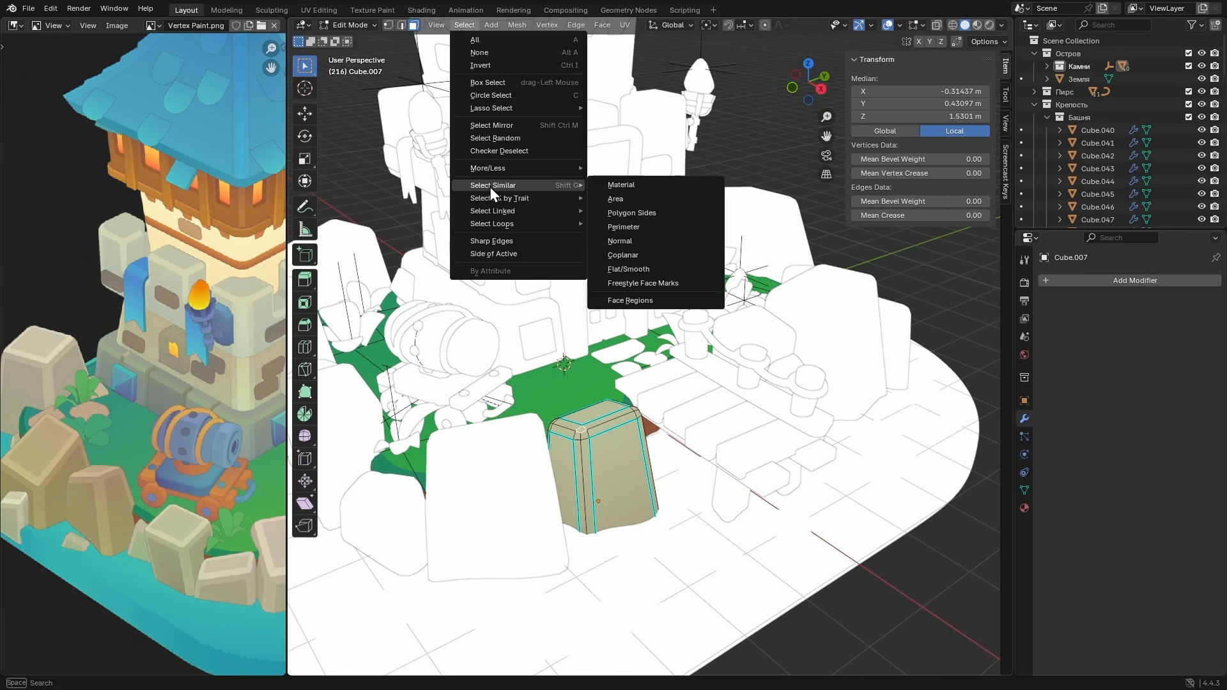
click(663, 203)
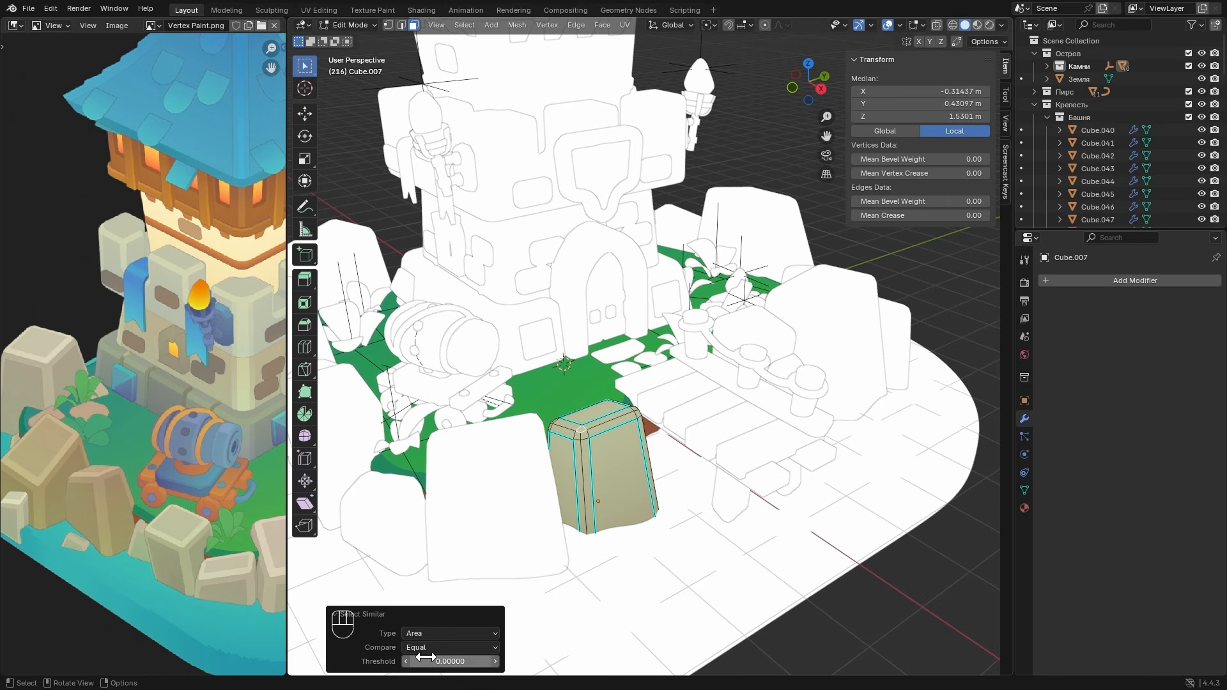
drag(425, 657, 471, 656)
click(371, 612)
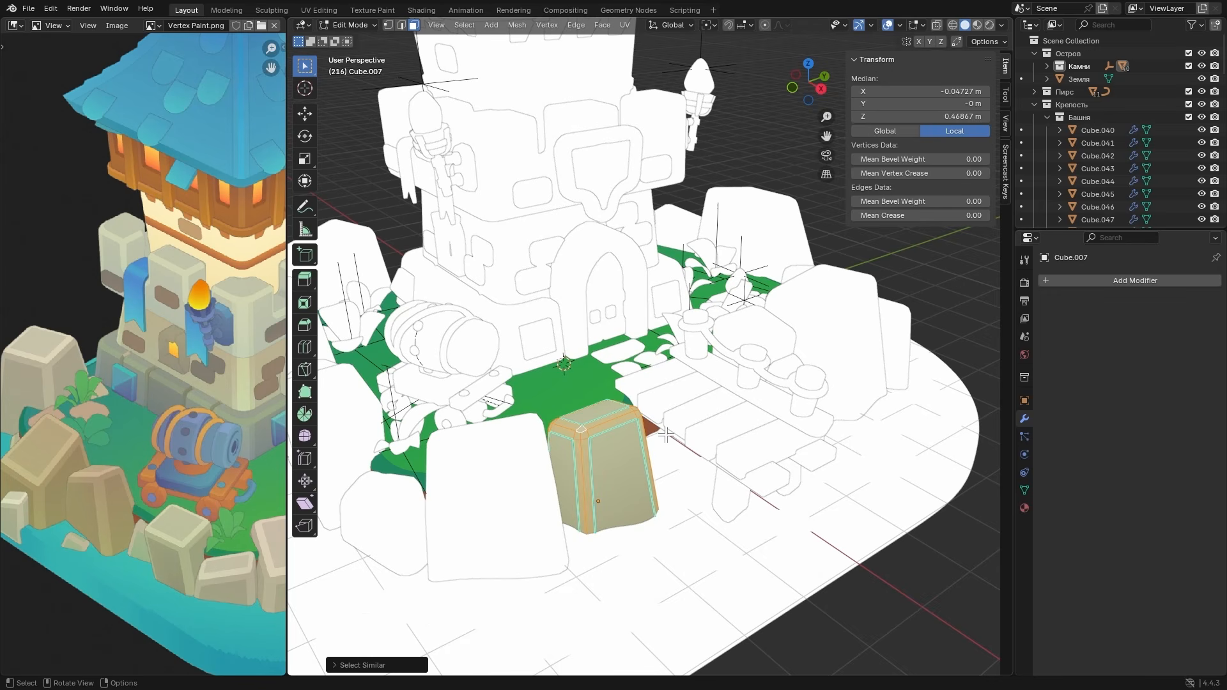
- Return the rock to Vertex Paint mode and turn on the face paint mask for the selected bevel faces
key(Tab)
click(653, 372)
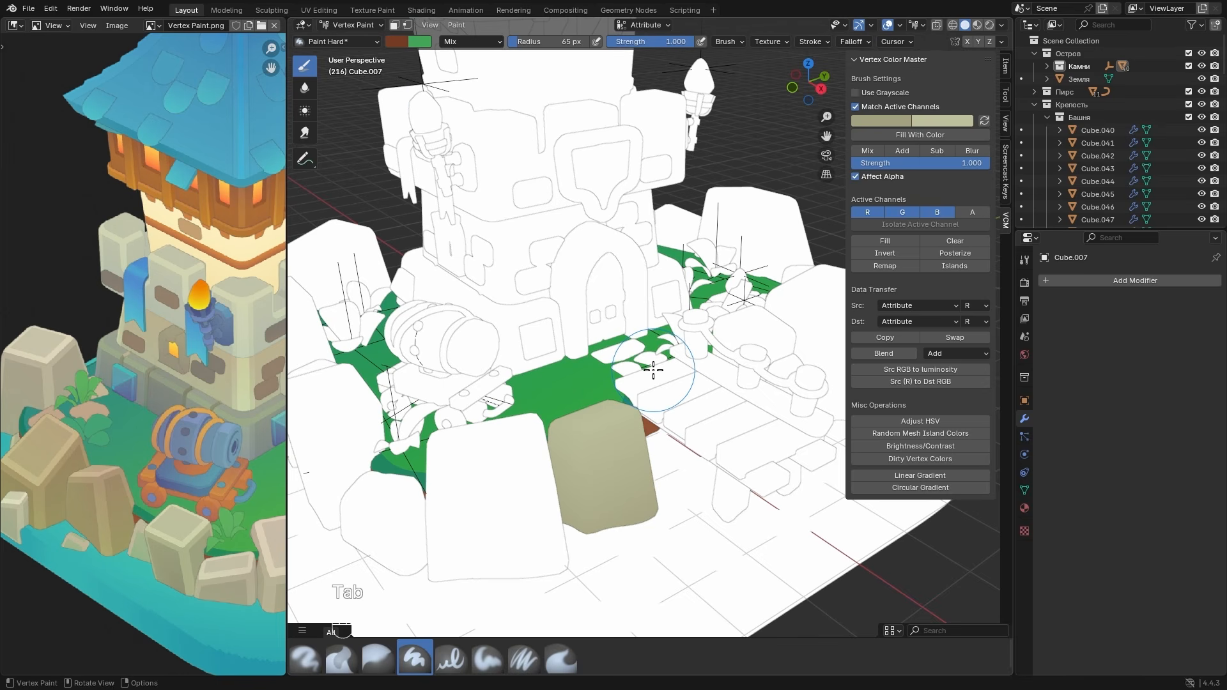
click(394, 25)
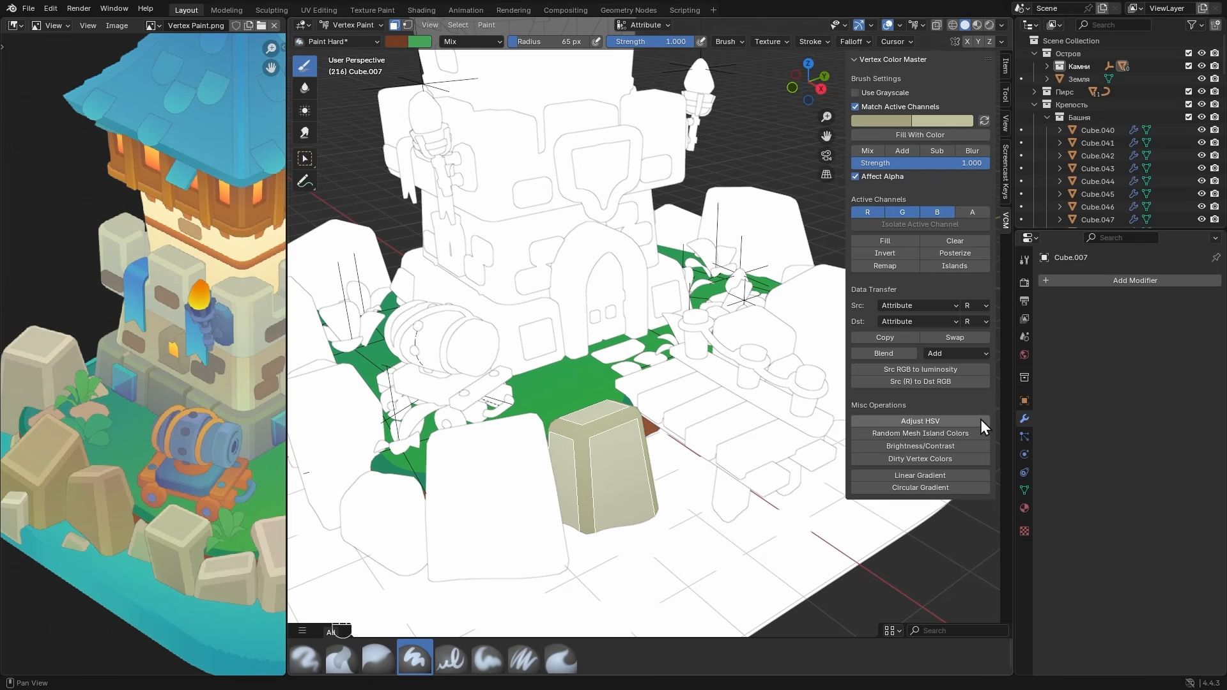
- Try lightening the masked bevel faces with Adjust HSV at a Value of 1.100, and undo the adjustment
click(940, 420)
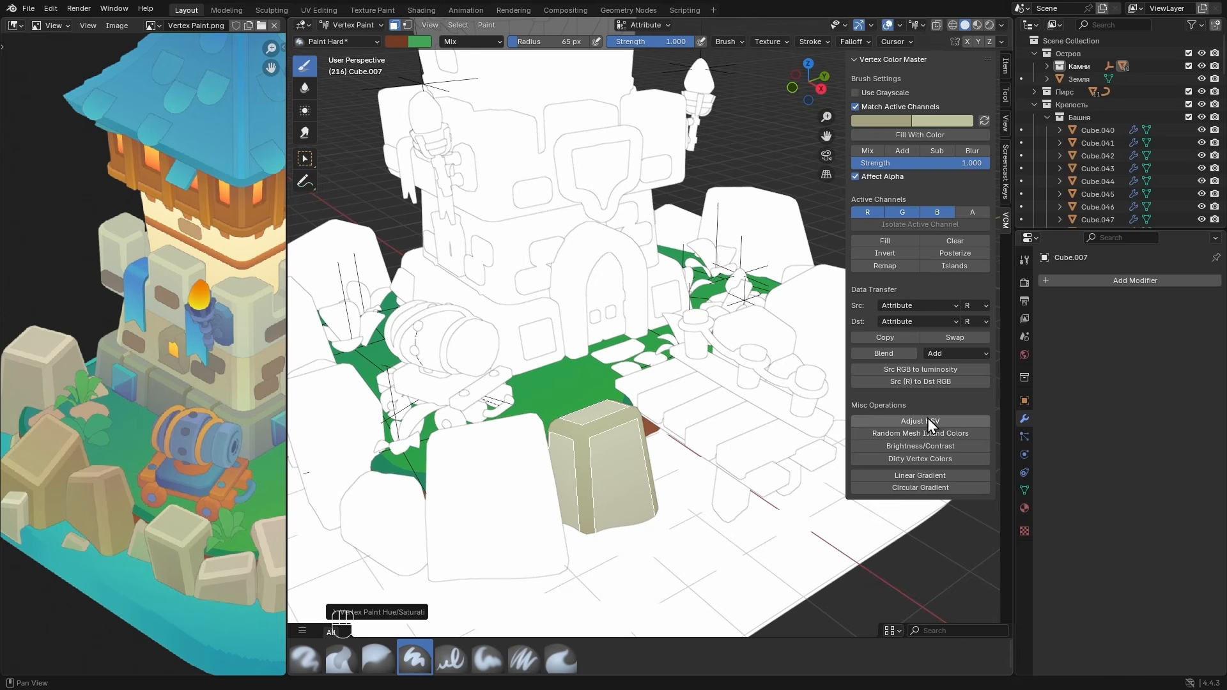
click(369, 611)
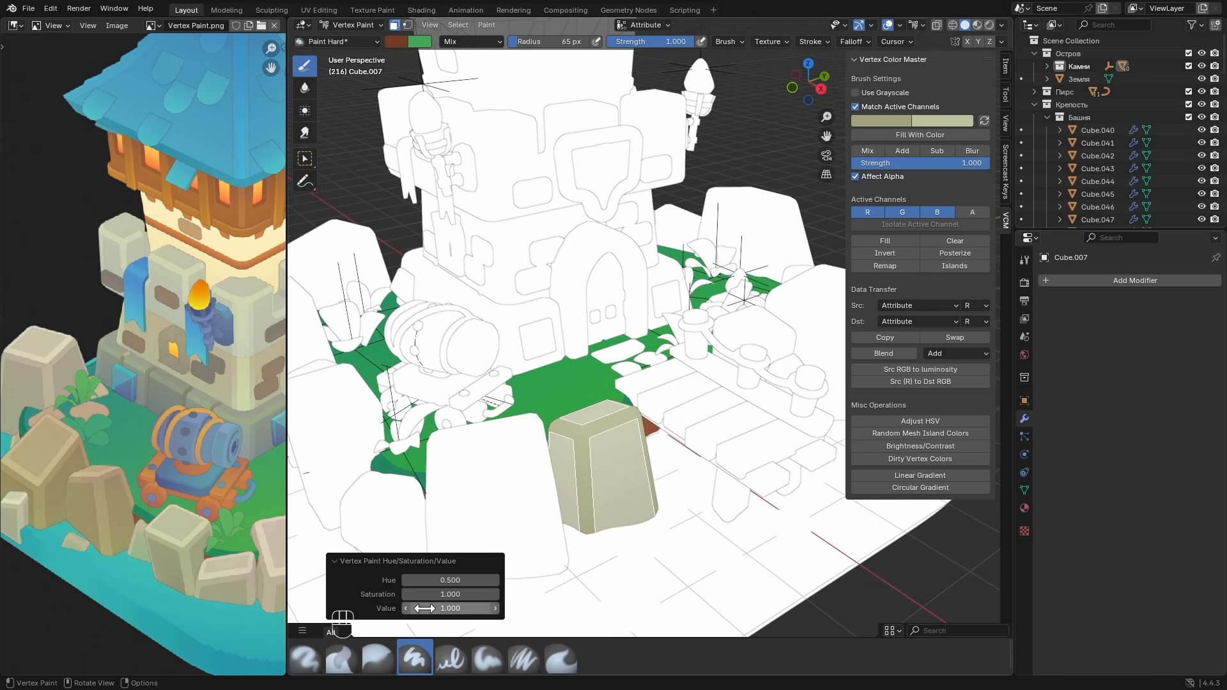
drag(424, 607, 435, 608)
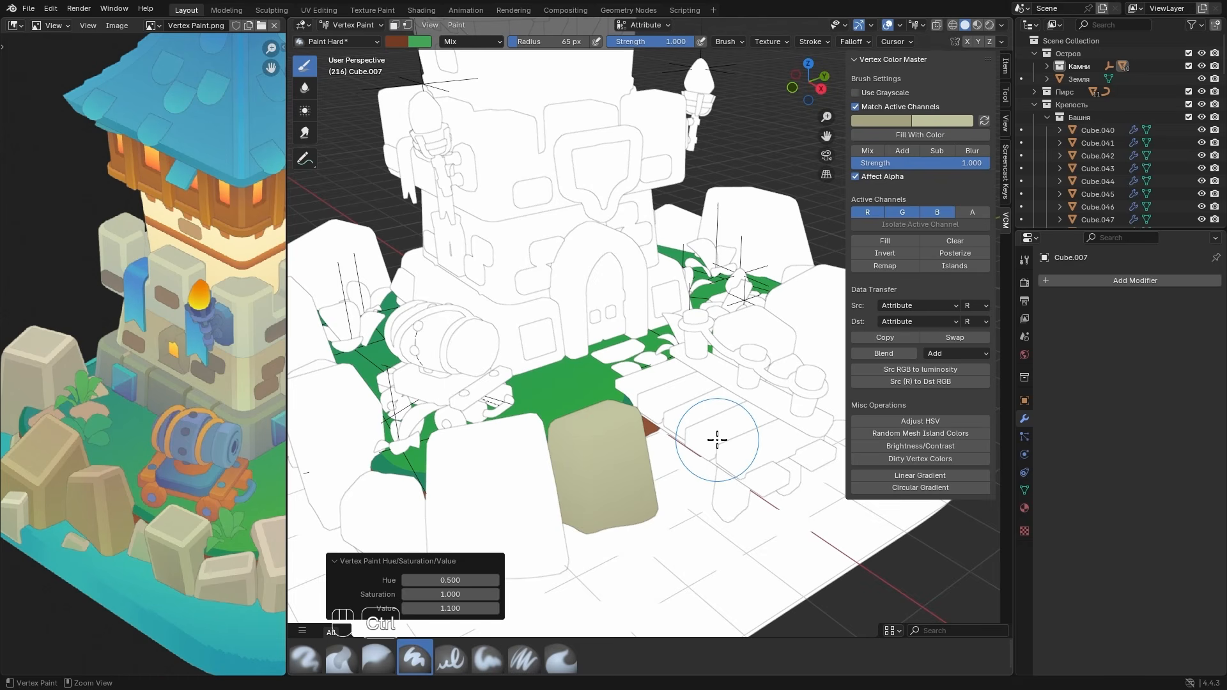
key(ctrl+z)
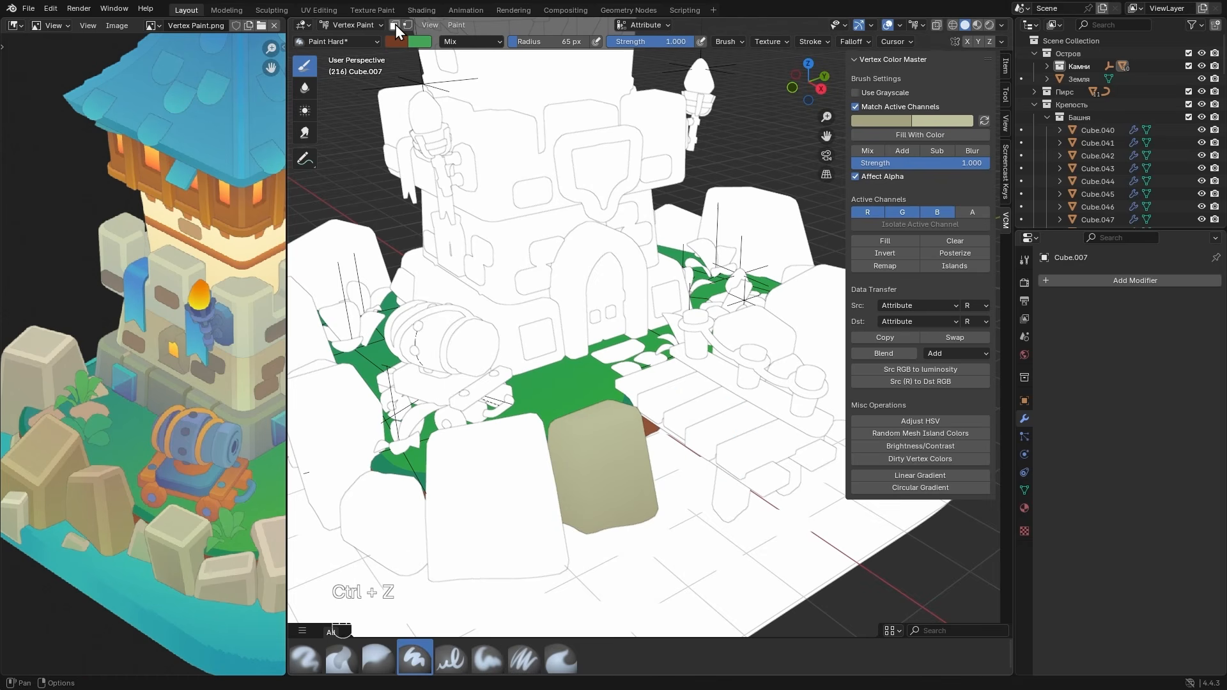
key(Tab)
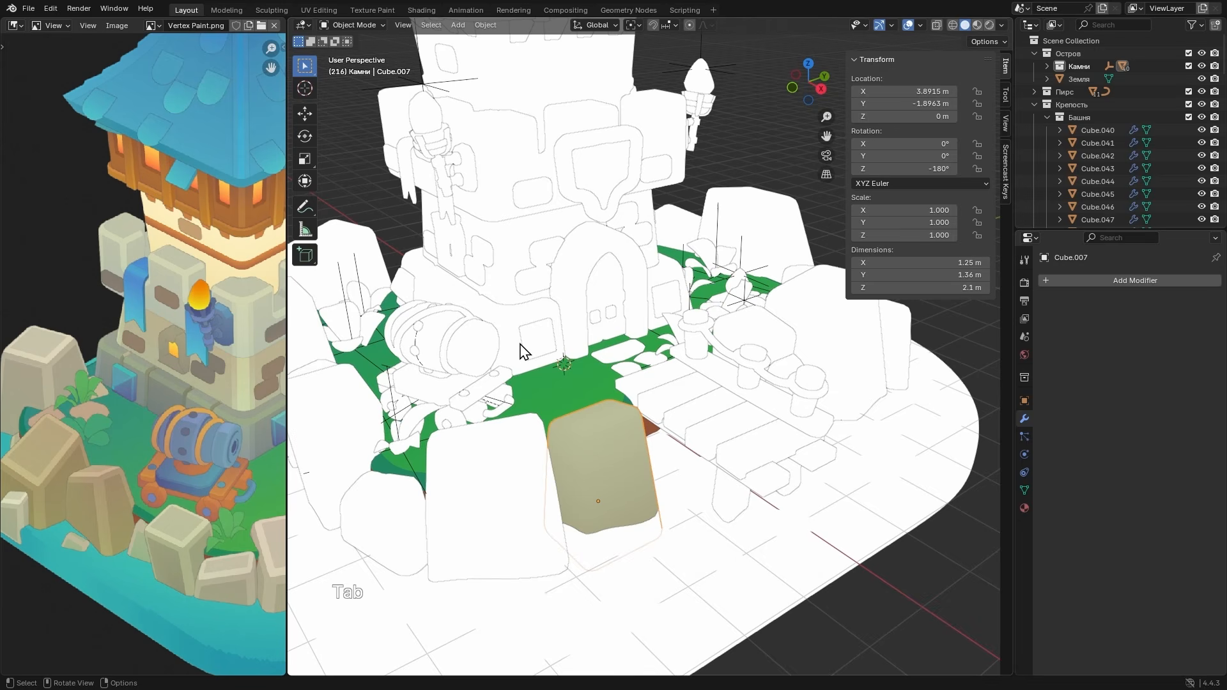
key(Tab)
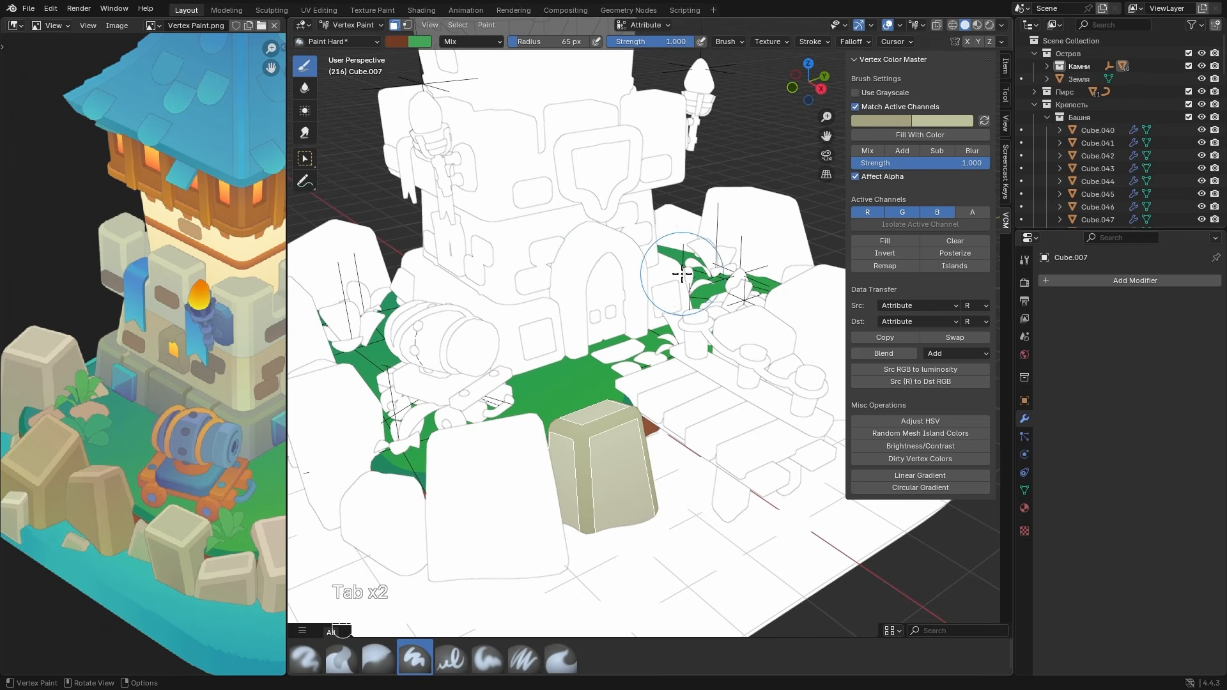
- Lighten the rock's masked bevel faces with Adjust HSV at a Value of 1.100, and turn off the face paint mask
click(925, 423)
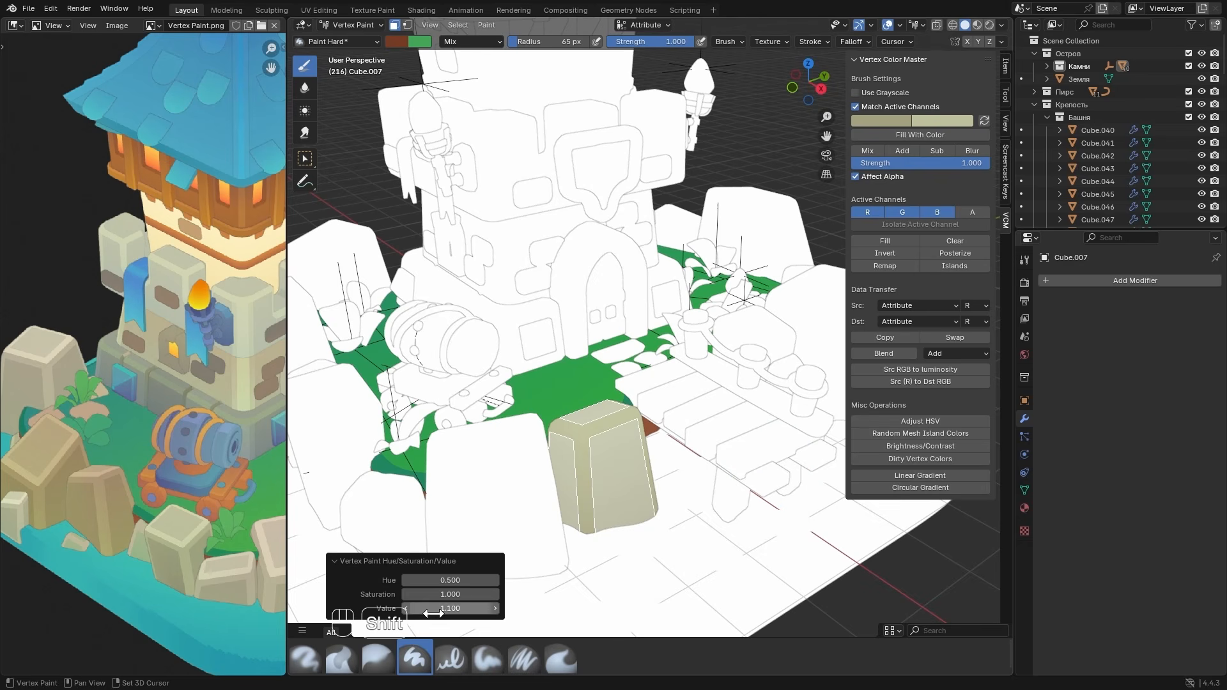
shift+drag(435, 610, 438, 610)
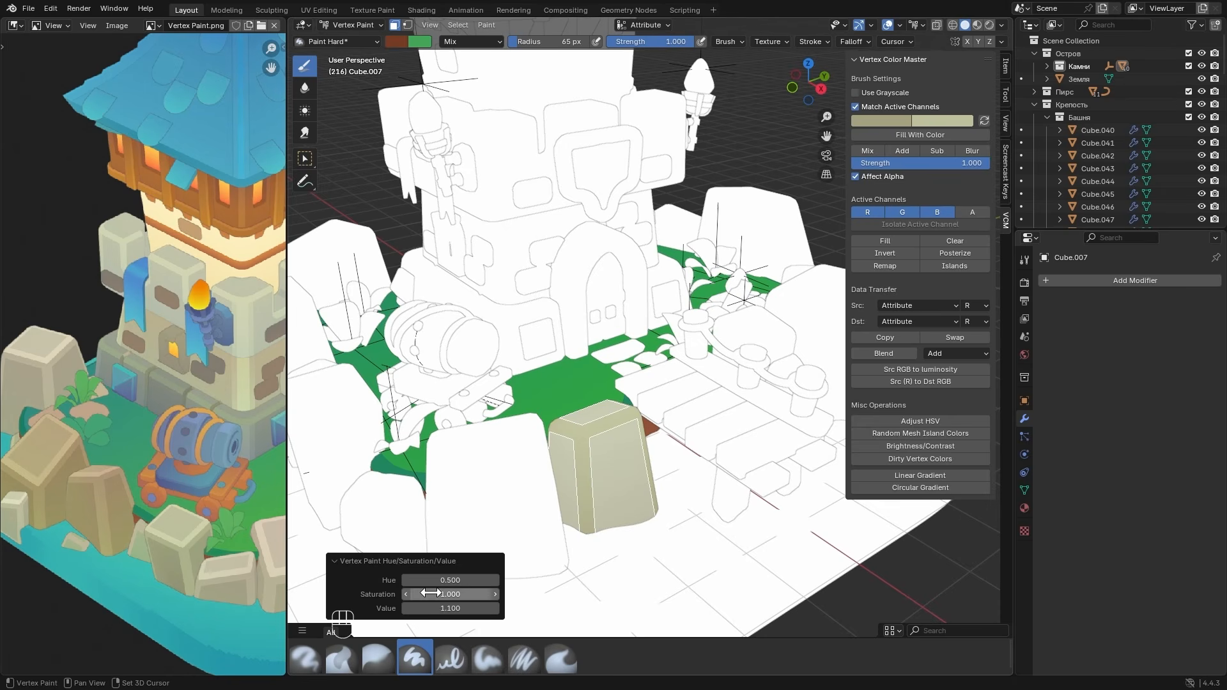
click(395, 25)
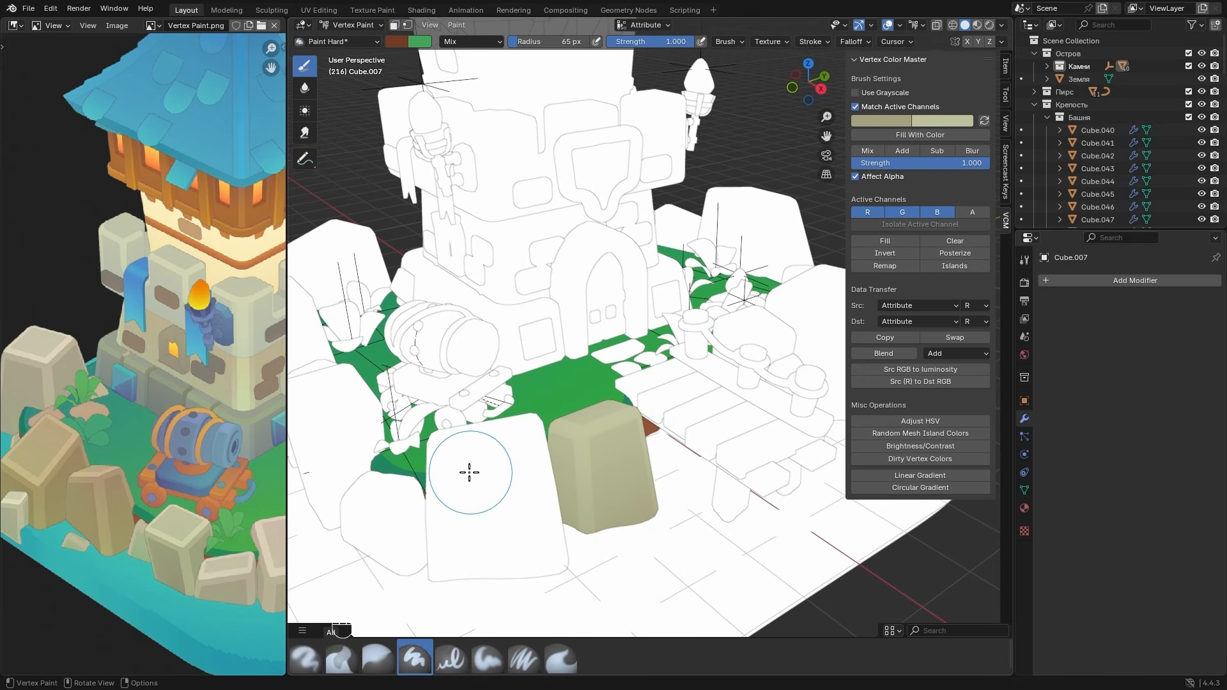
- Switch vertex painting to the neighbouring white rock and apply a vertical Linear Gradient from its base to its top in right view
key(alt)
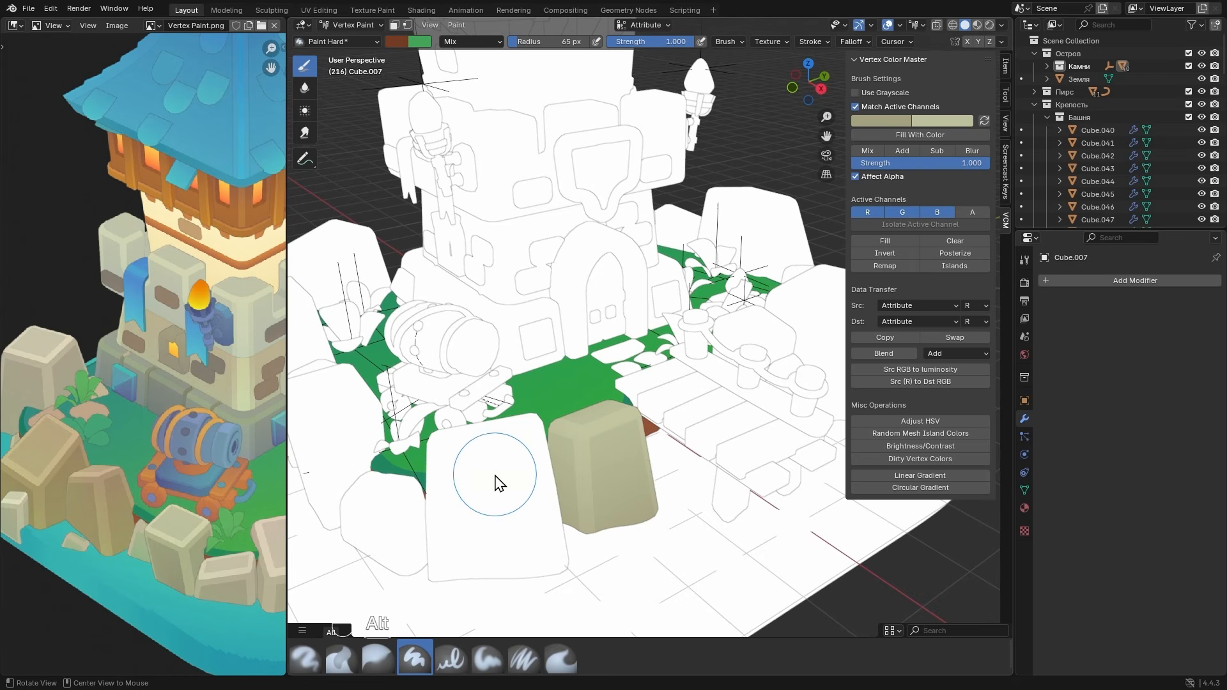
key(alt+q)
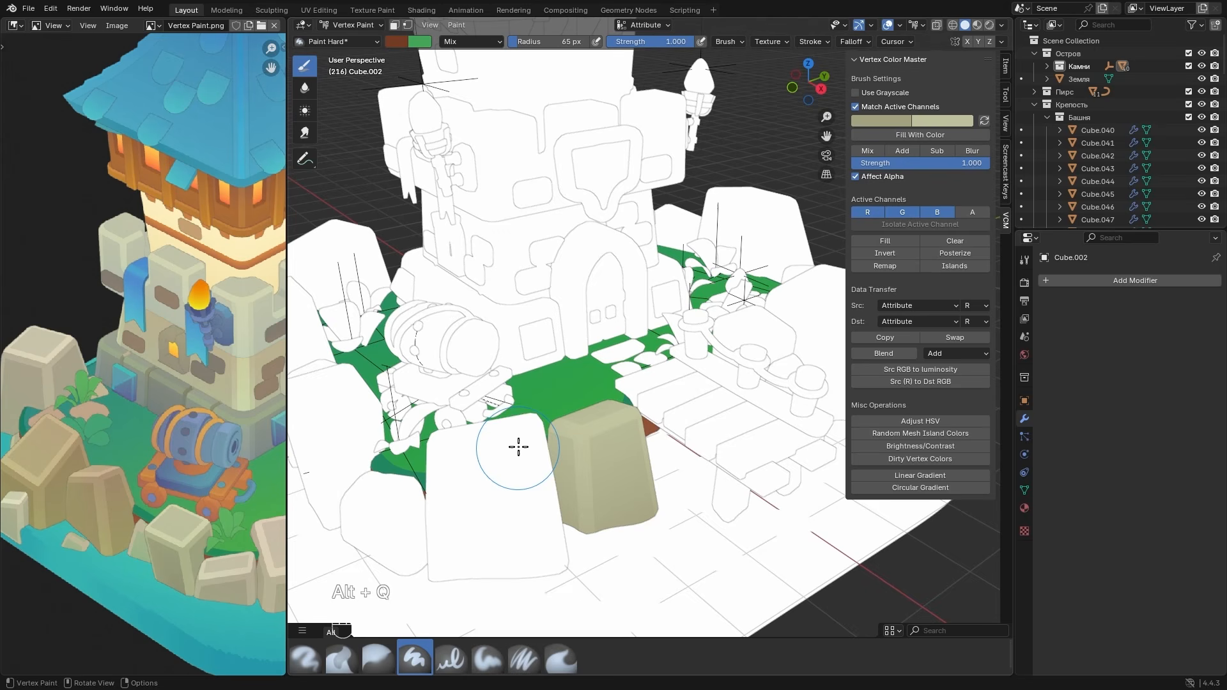
mouse_move(517, 447)
mouse_down()
mouse_move(469, 496)
mouse_move(520, 525)
mouse_up()
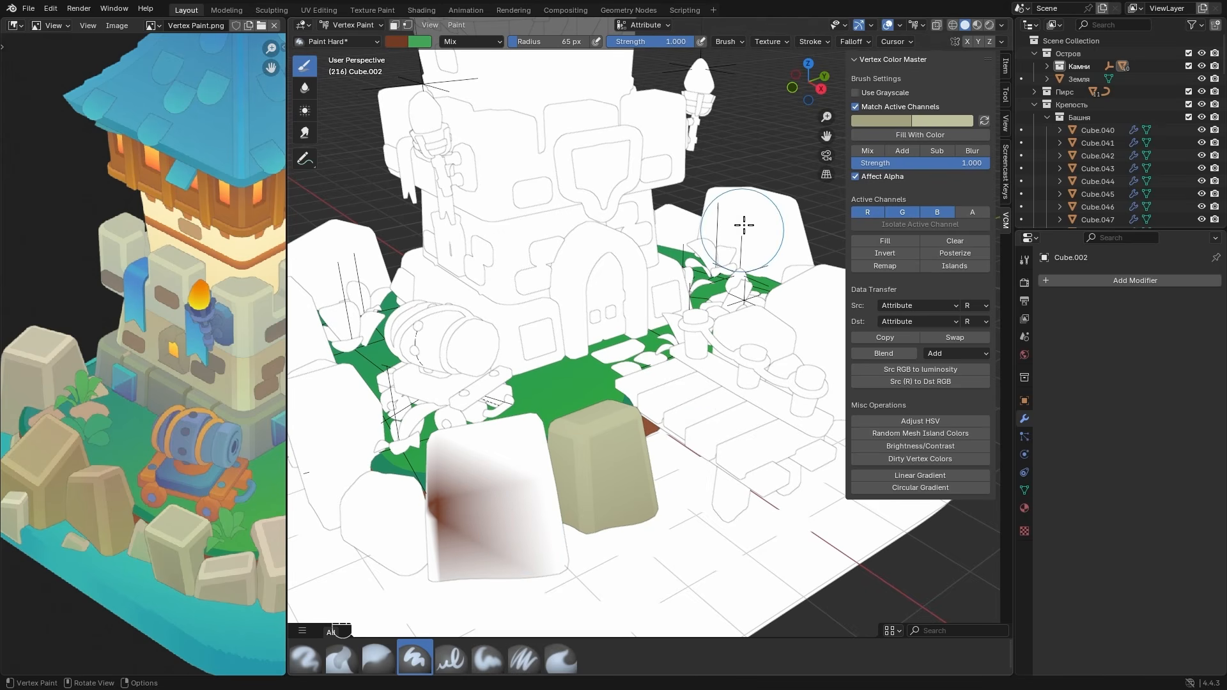
click(821, 88)
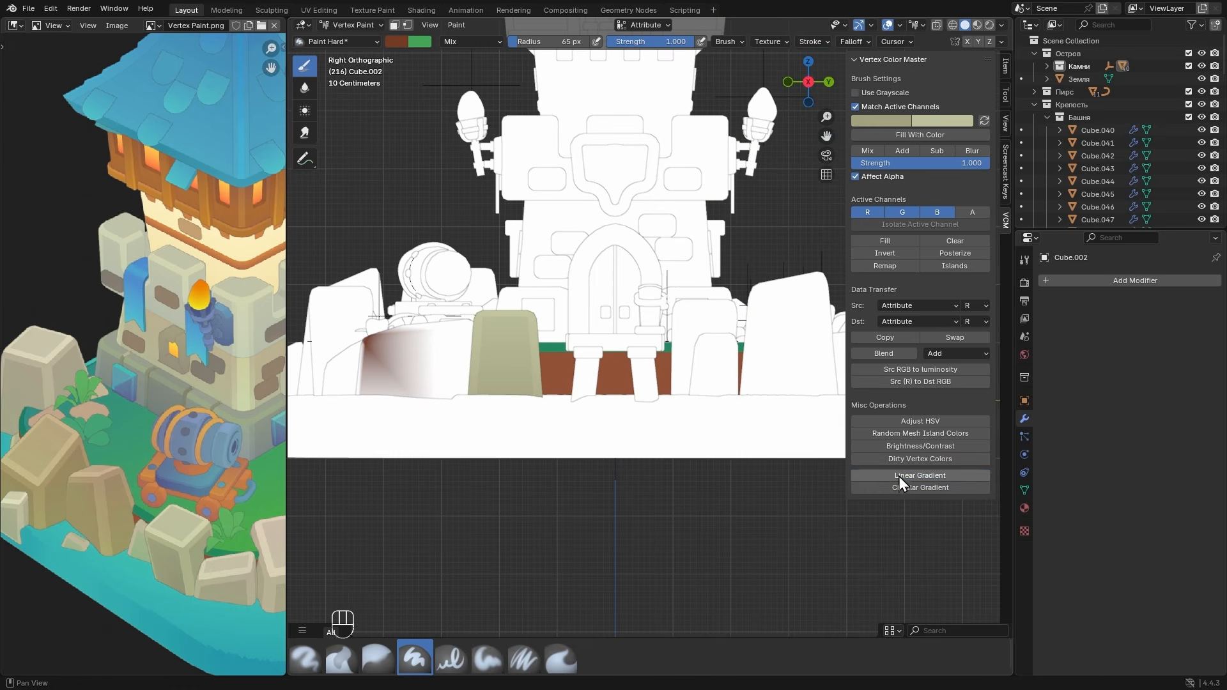
shift+drag(416, 409, 498, 345)
middle_drag(493, 345, 583, 402)
- Enter Edit Mode on the second rock and add Select Similar by Area to the Quick Favorites
key(Tab)
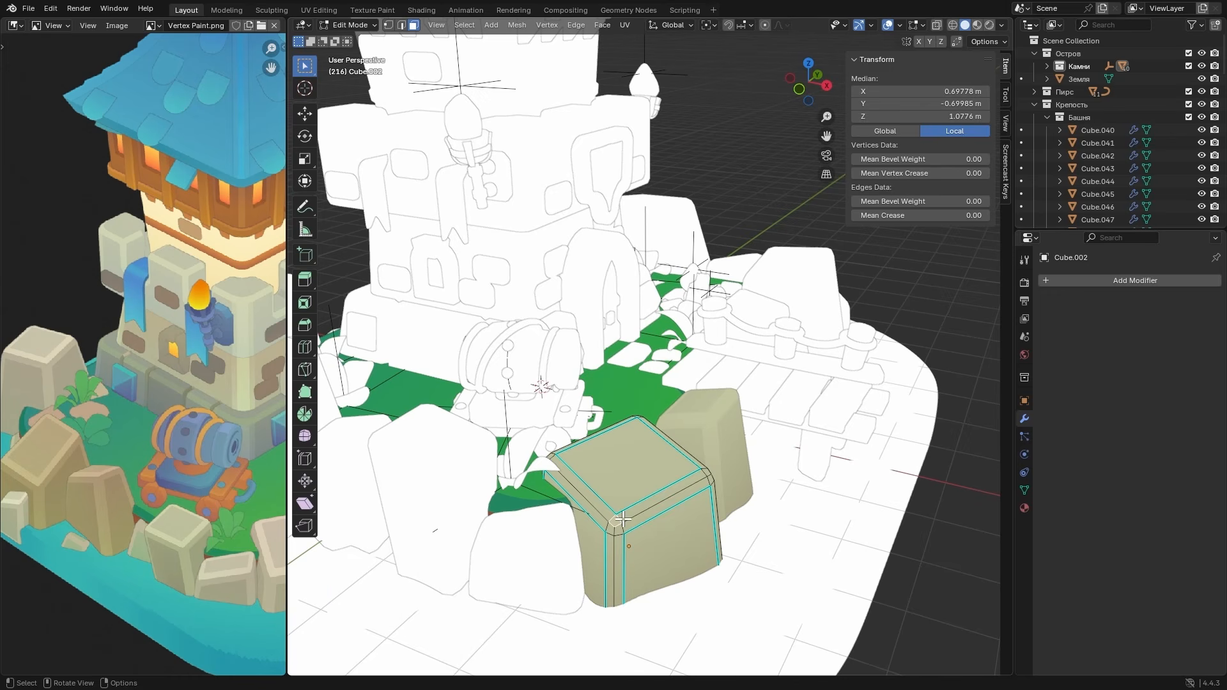
click(464, 26)
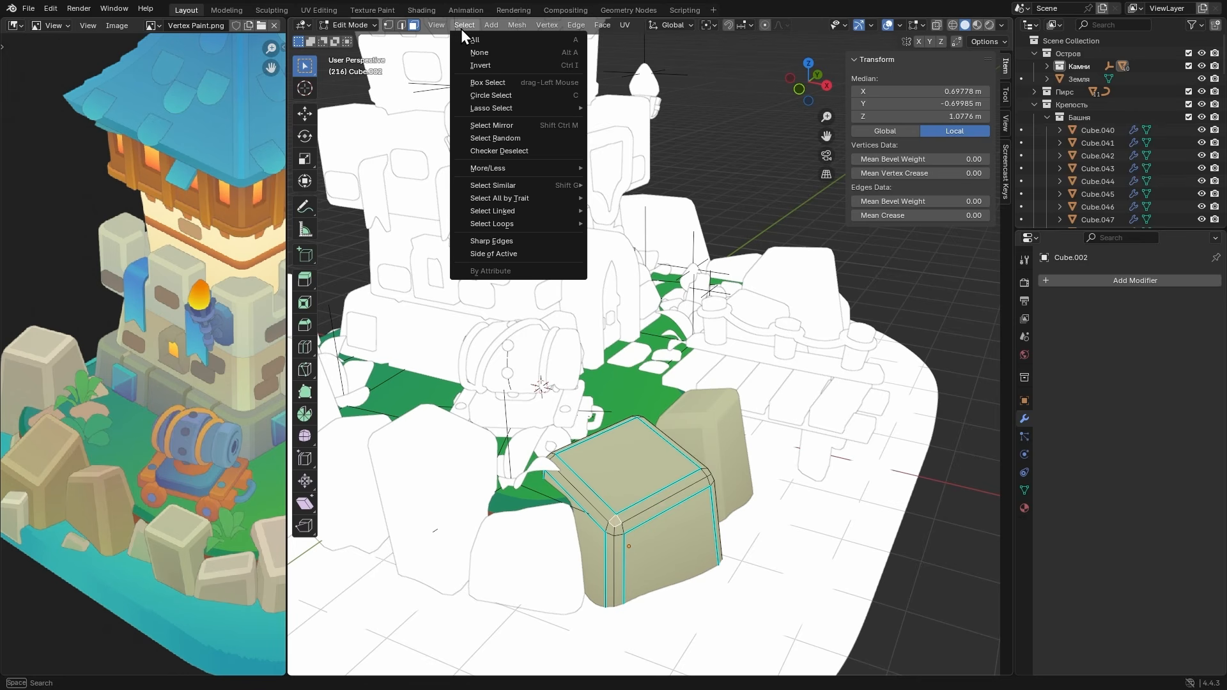
mouse_move(532, 185)
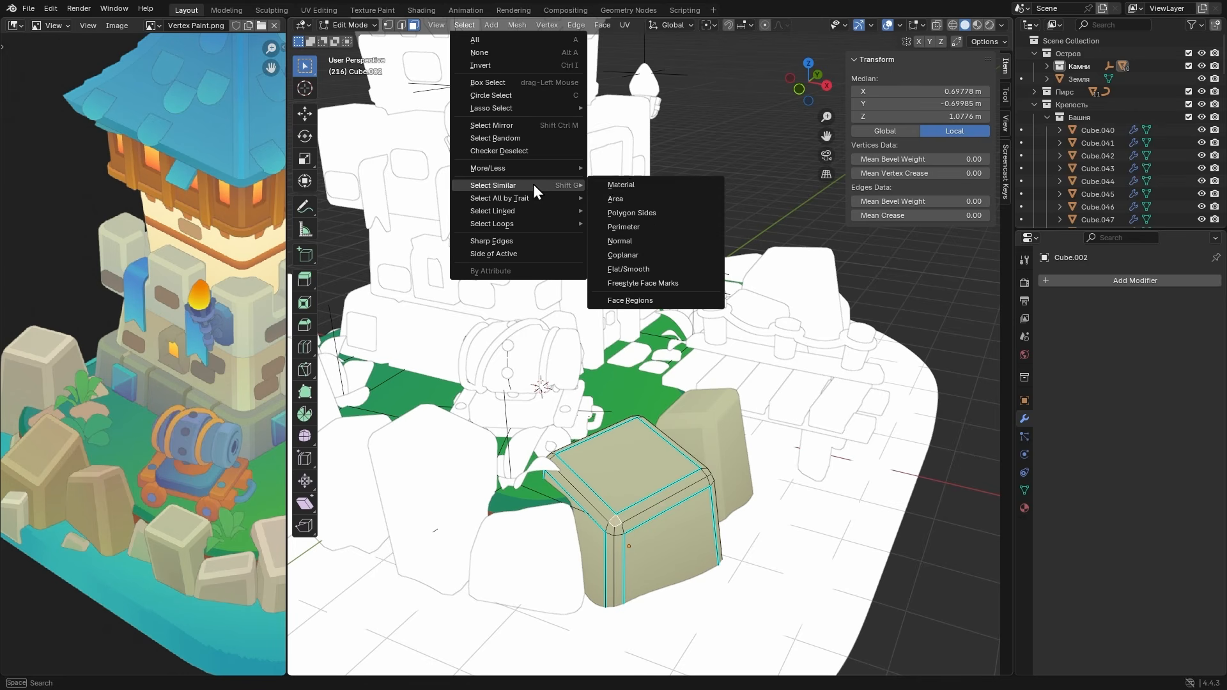
right_click(627, 199)
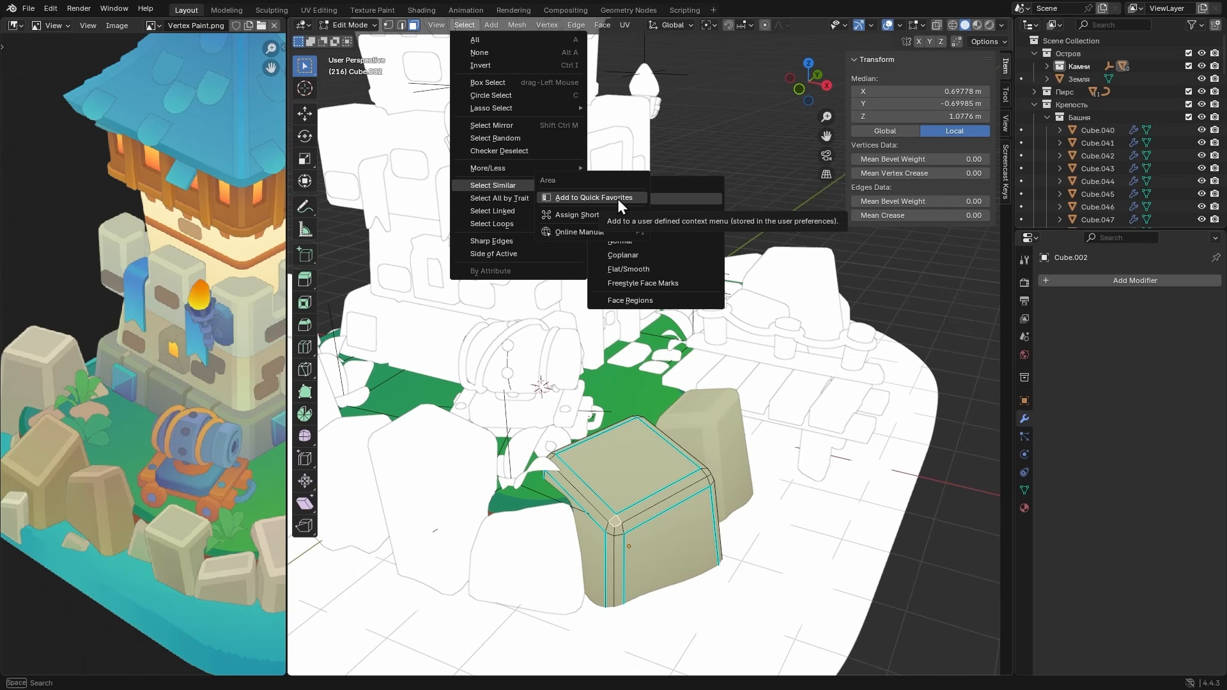
click(618, 199)
- Select all of the second rock's bevel faces with Select Similar by Area from the Quick Favorites, keeping the 0.21580 threshold
key(q)
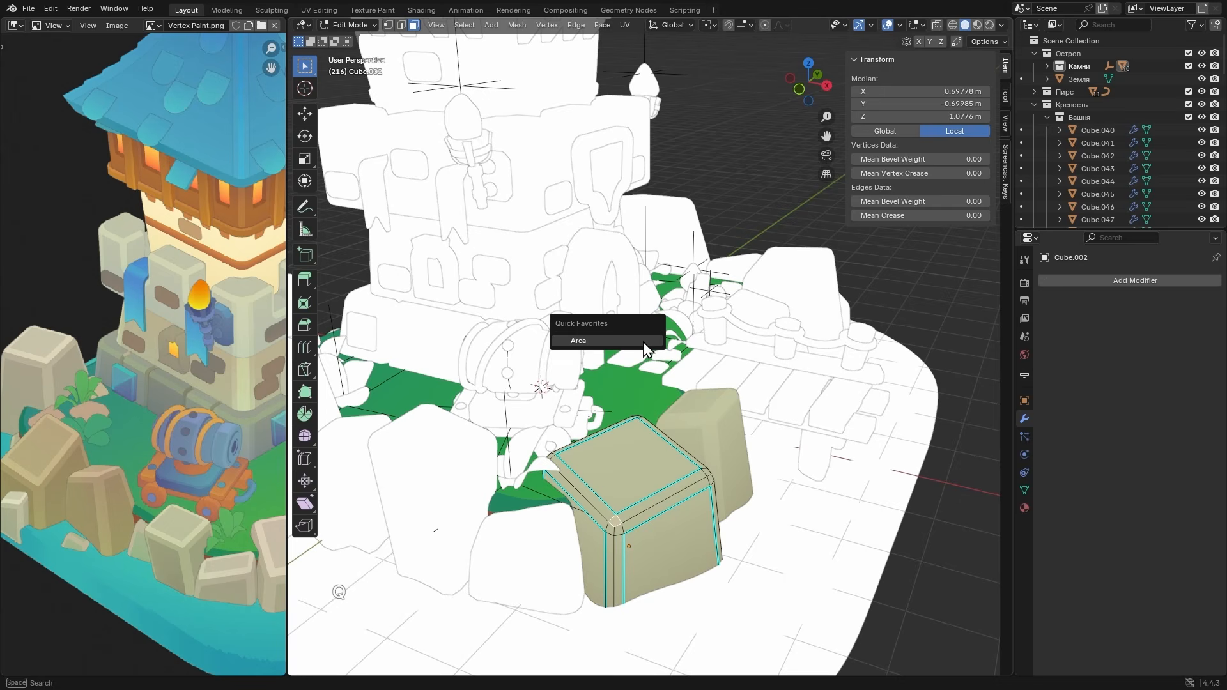
click(643, 341)
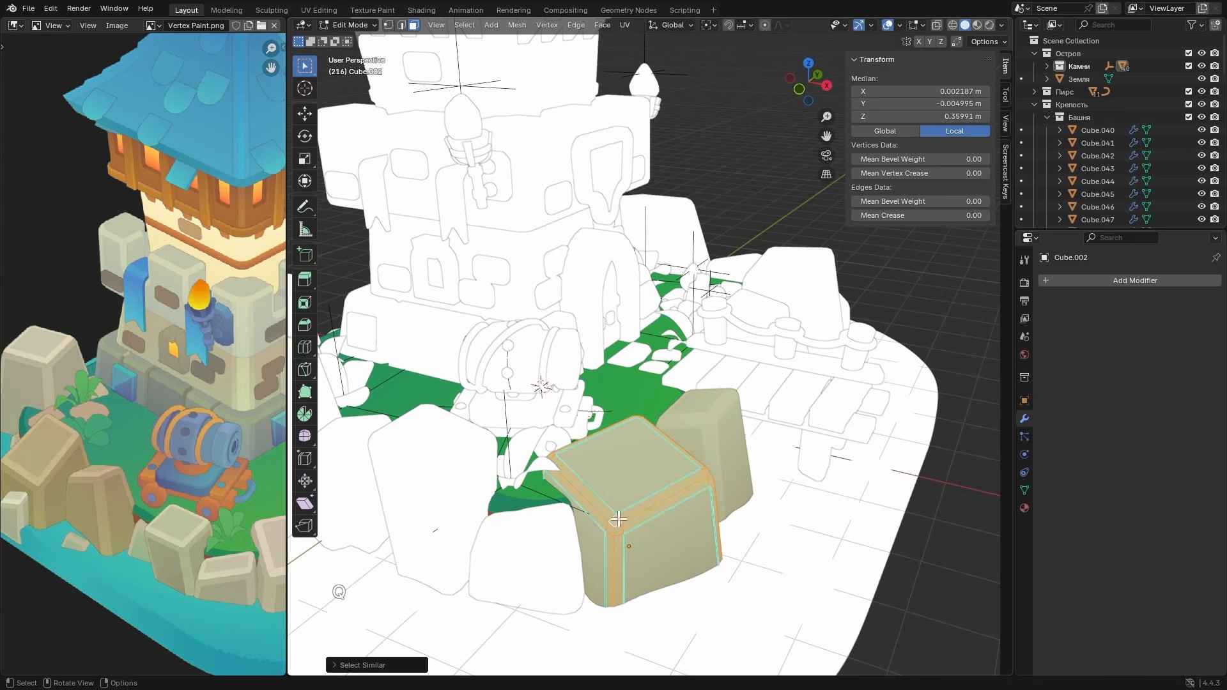
click(384, 665)
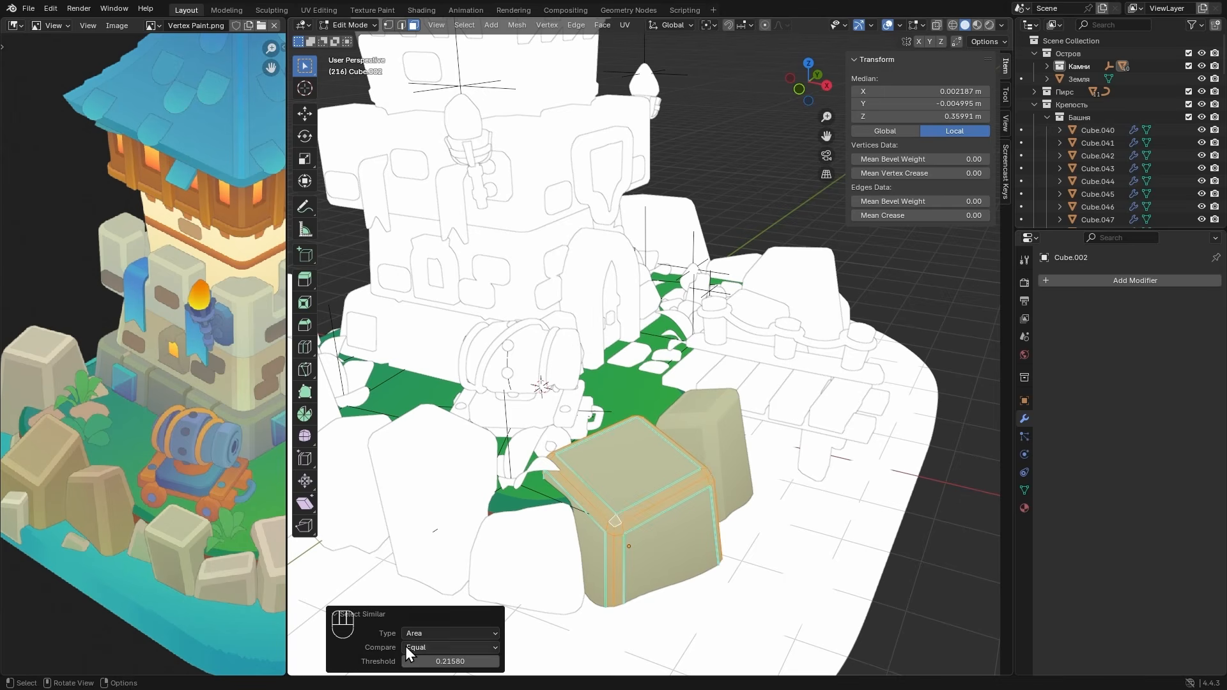
click(382, 613)
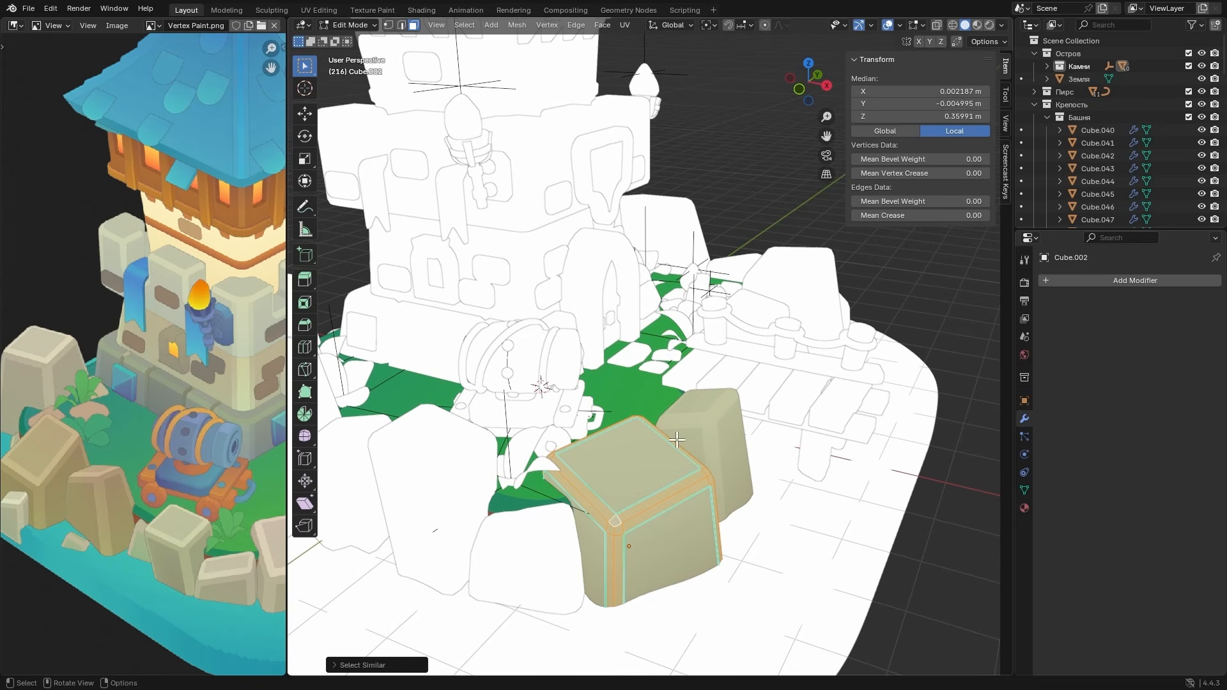
- Return the second rock to Vertex Paint mode with the face mask limited to its selected bevel faces
key(Tab)
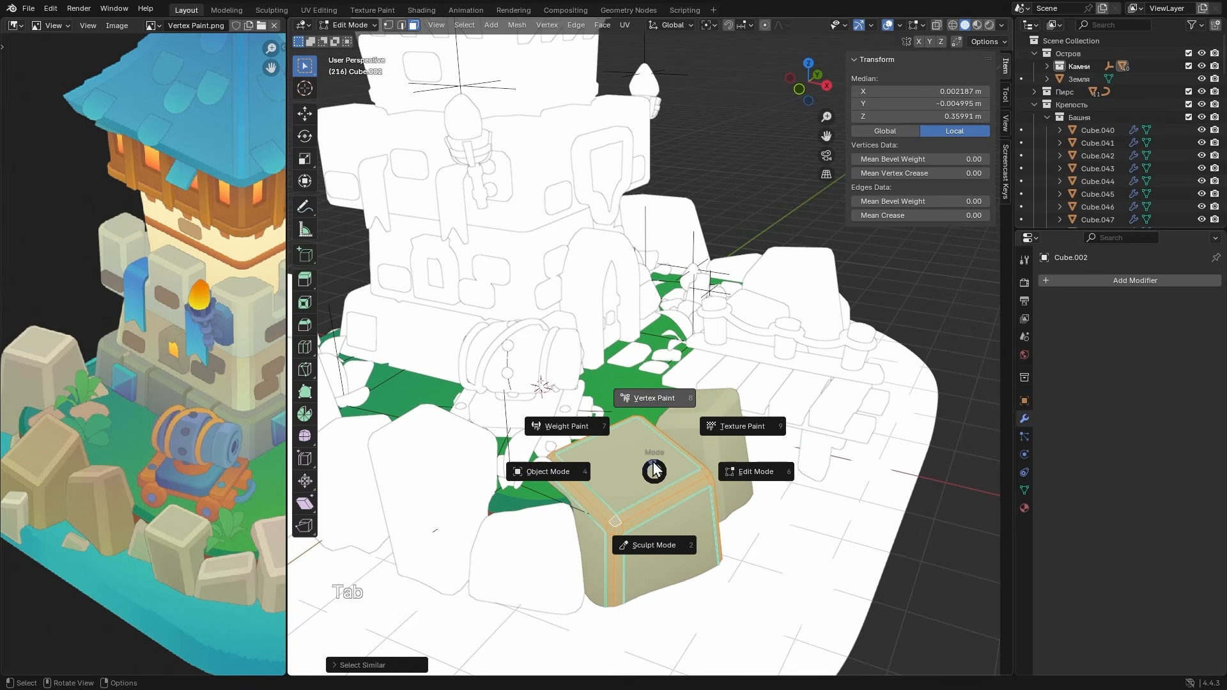
click(657, 404)
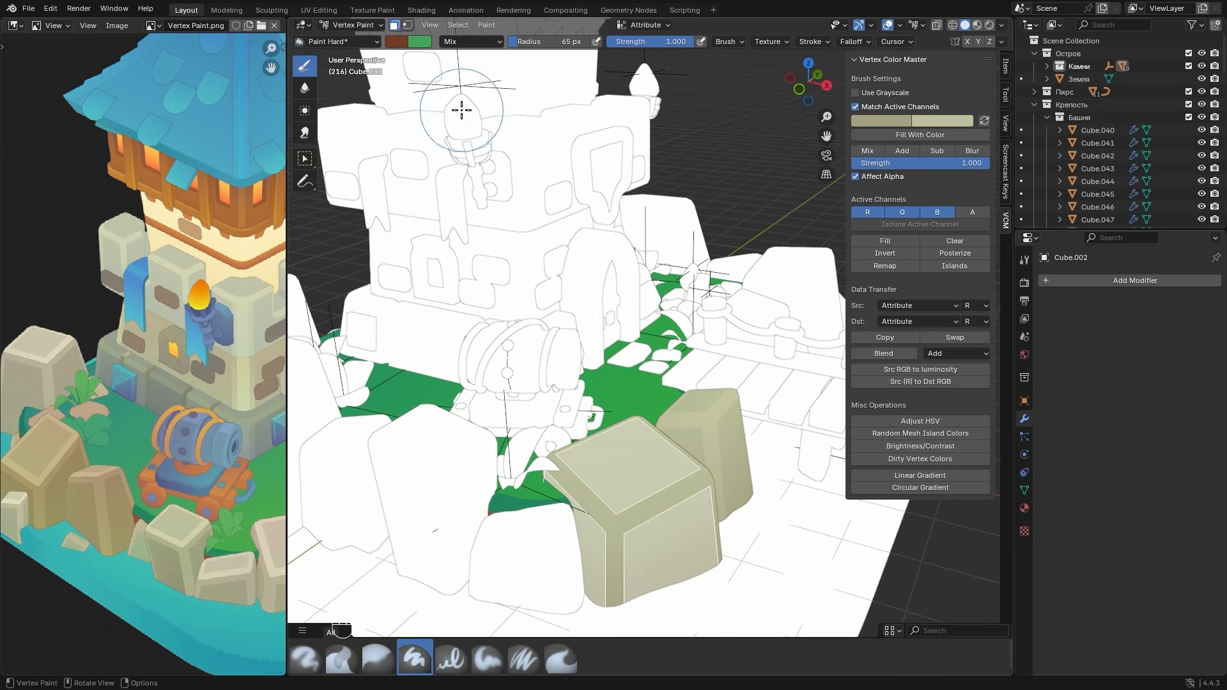
key(Tab)
click(570, 372)
key(Tab)
click(657, 281)
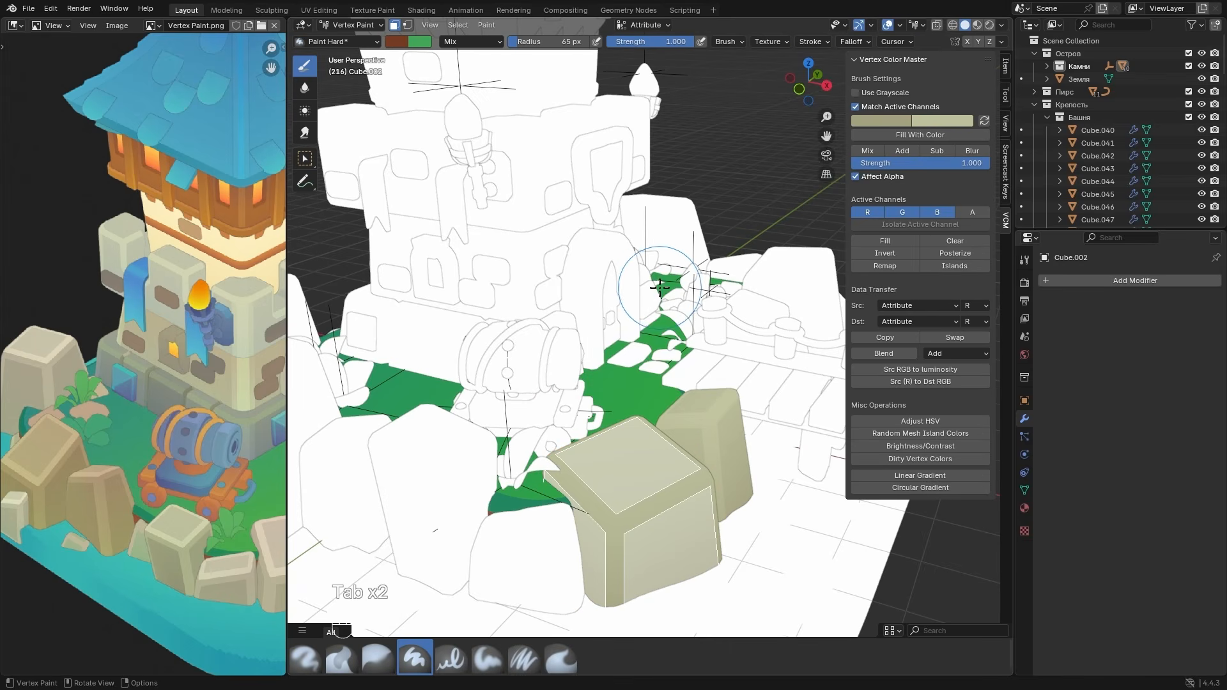
- Lighten the second rock's masked bevel faces by raising the Value in Adjust HSV, and turn off the face paint mask
click(940, 427)
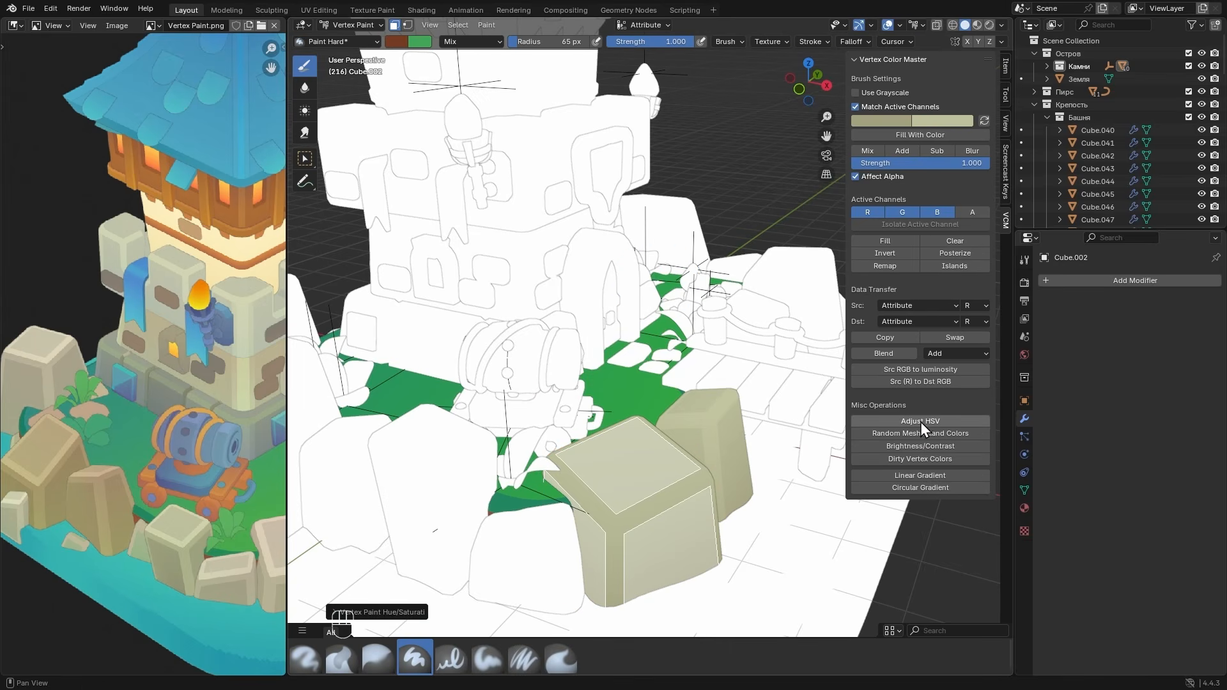
click(442, 611)
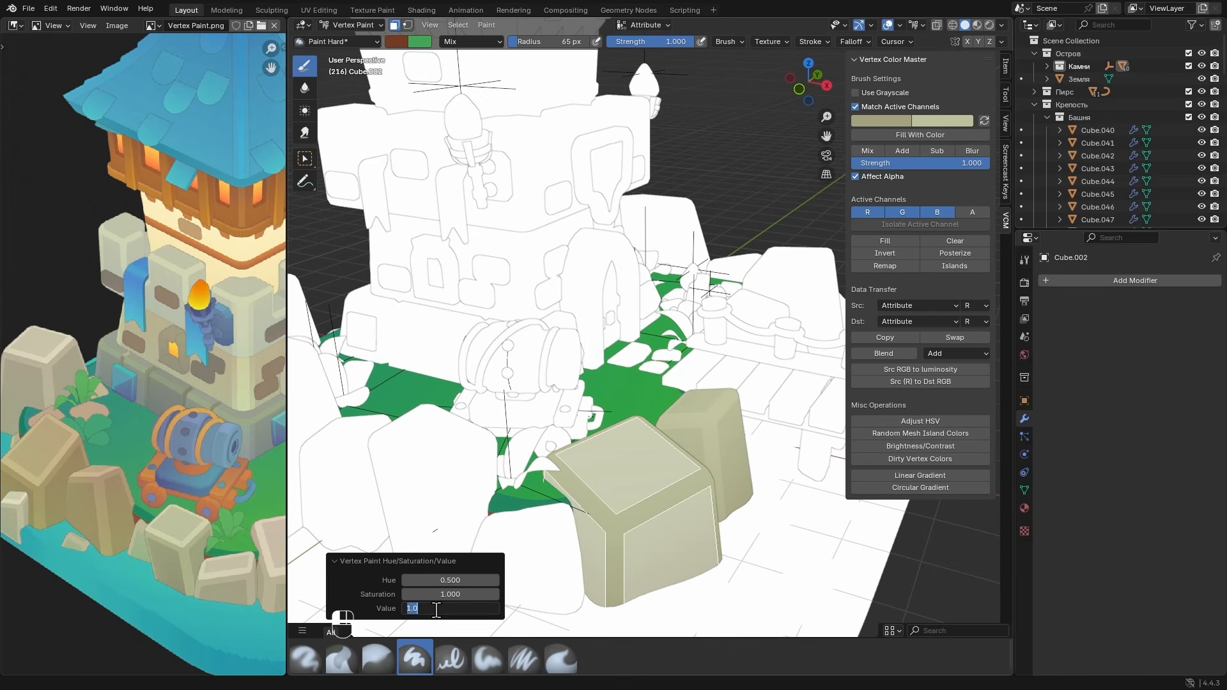
key(Return)
click(370, 561)
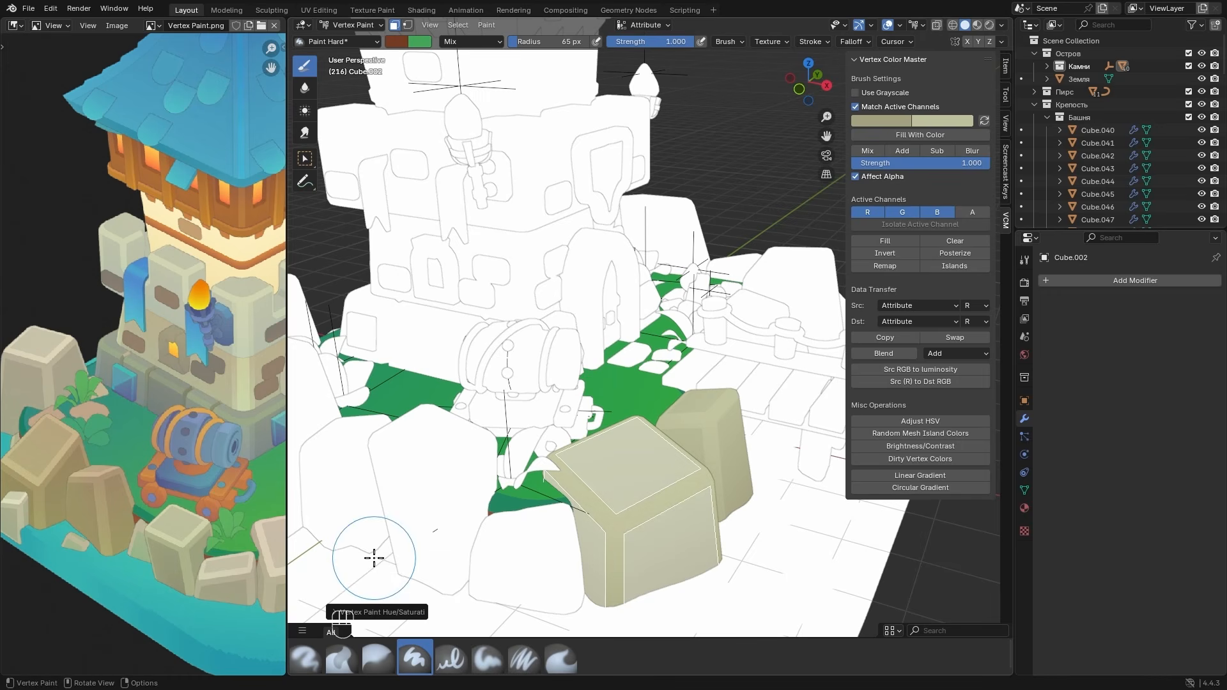
click(394, 26)
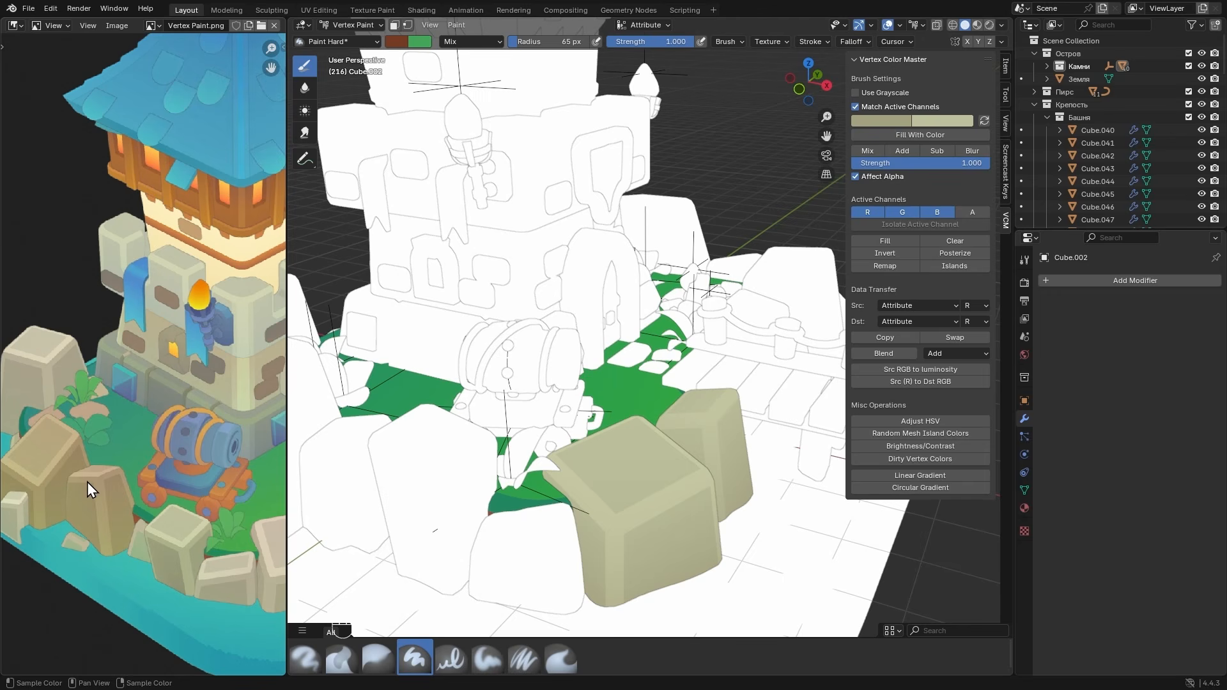
- Warm the whole second rock's colour to match the reference using Adjust HSV with Hue 0.474, Saturation 1.320 and a slightly reduced Value
scroll(105, 532, down, 1)
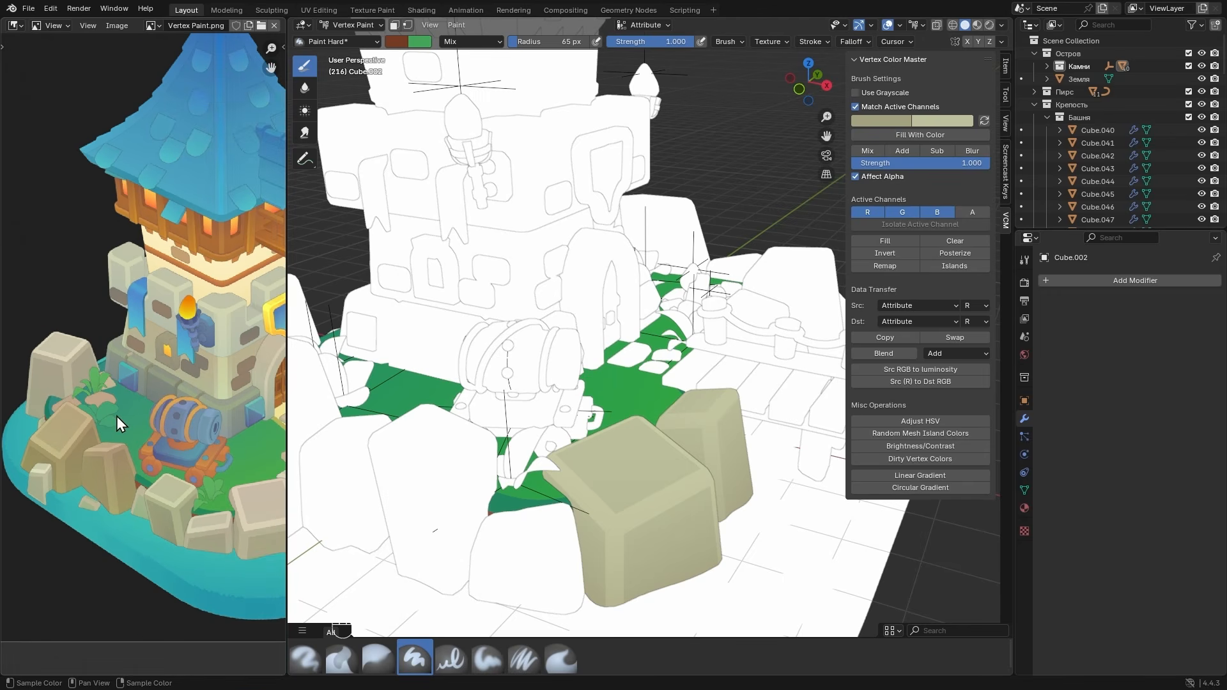
click(930, 421)
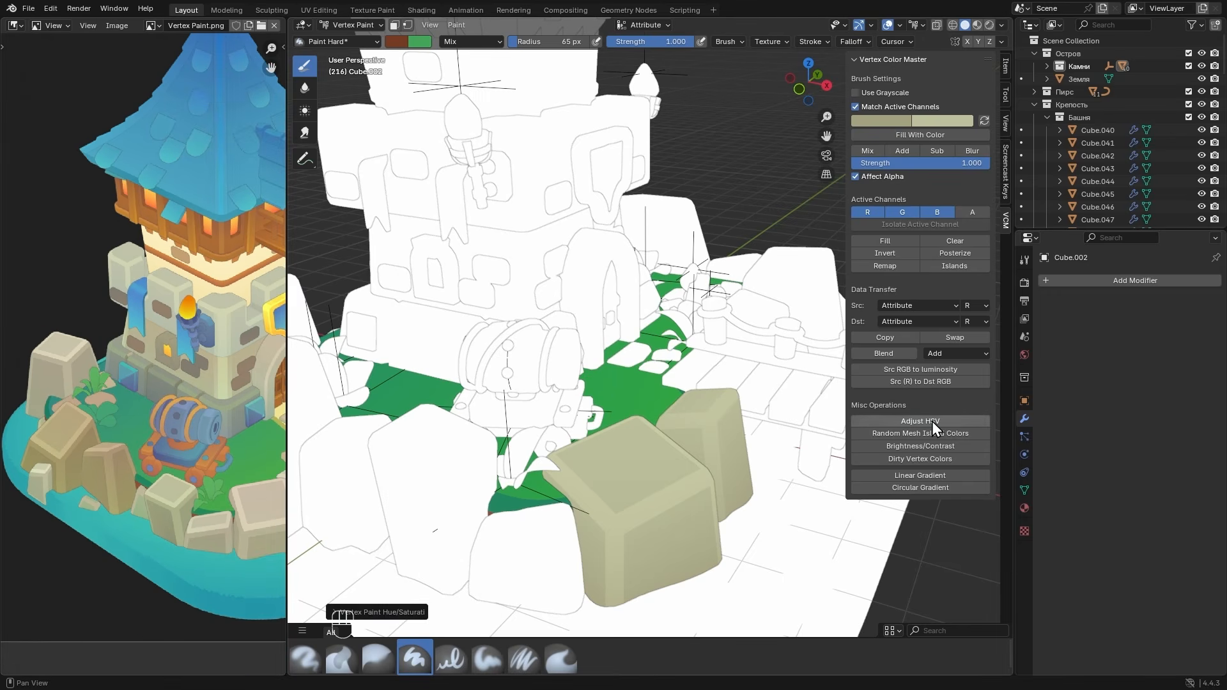
click(380, 612)
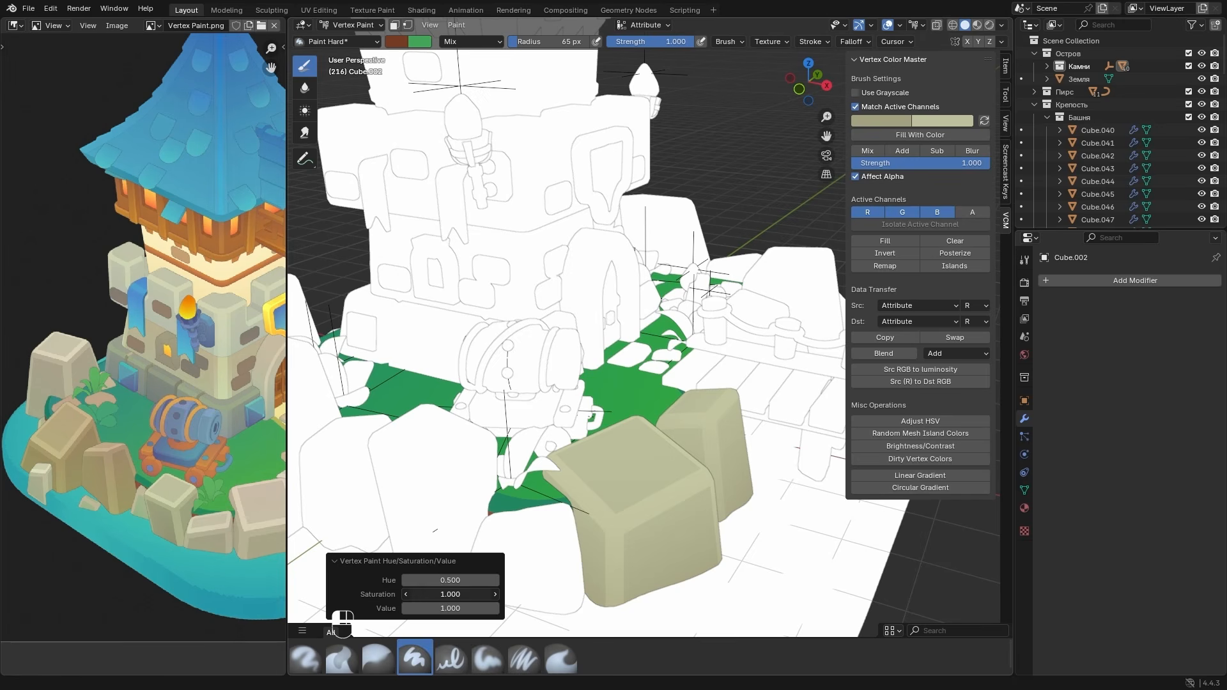
drag(450, 594, 688, 611)
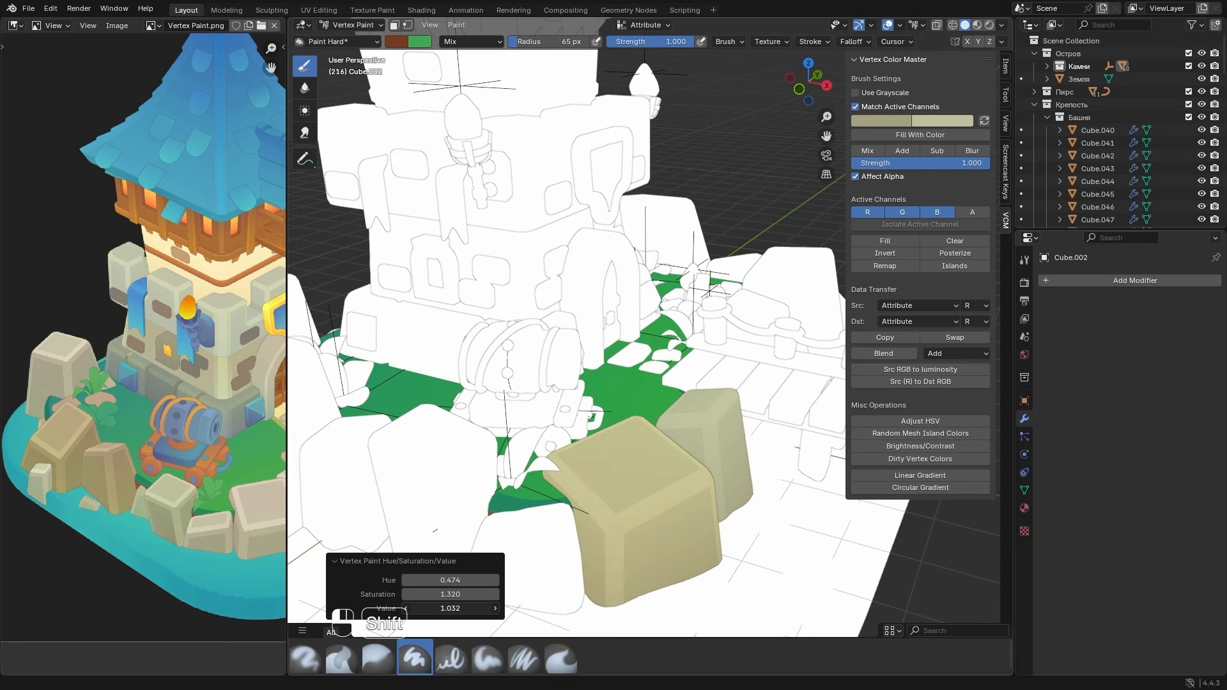
shift+drag(449, 608, 447, 607)
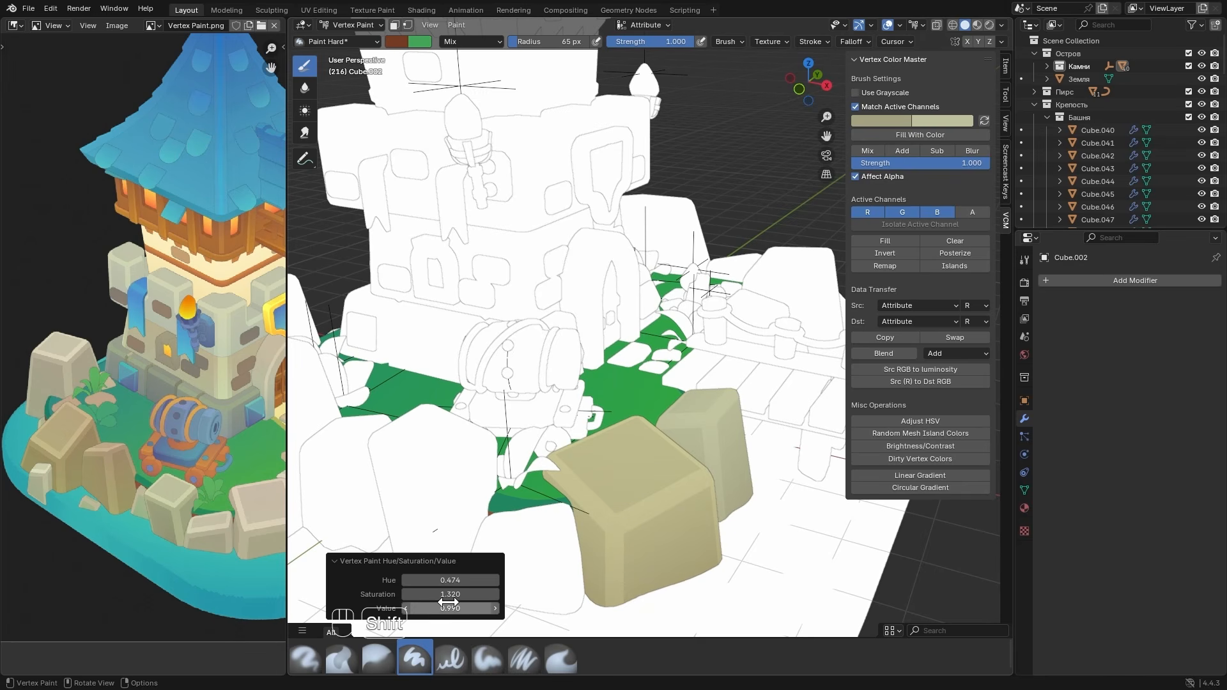
click(401, 562)
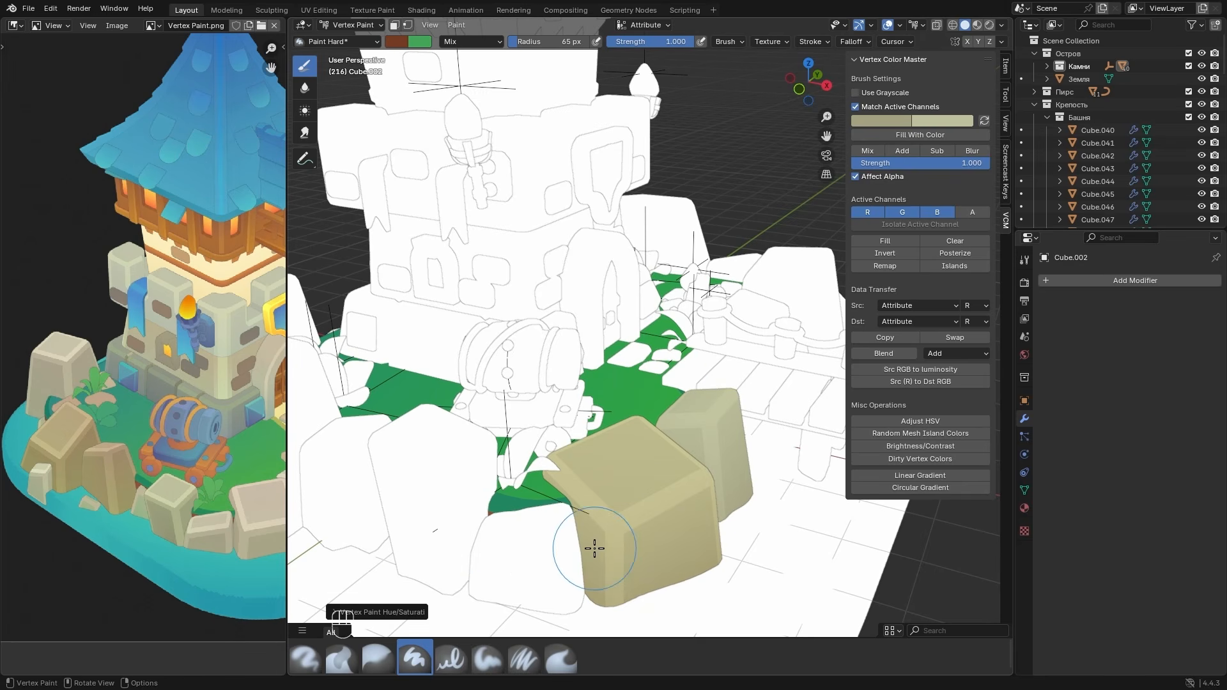
- Switch vertex painting to the small white rock beside it and apply a vertical Linear Gradient from base to top in front view
key(alt)
key(alt+q)
alt+middle_drag(702, 409, 767, 345)
click(920, 476)
drag(705, 409, 704, 367)
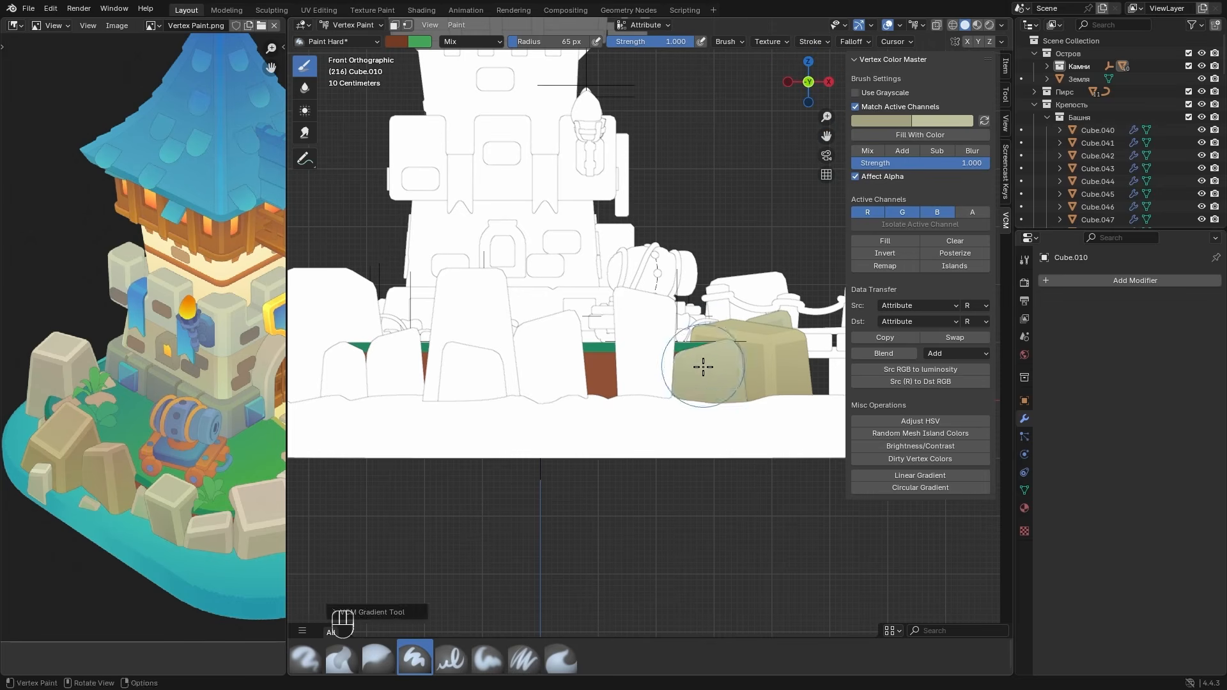
- Raise the second gradient colour's saturation, shift the first colour's hue, and reapply the vertical Linear Gradient to the small rock in front view
middle_drag(703, 366, 736, 366)
click(937, 121)
shift+drag(952, 278, 997, 278)
click(881, 121)
shift+drag(904, 266, 920, 265)
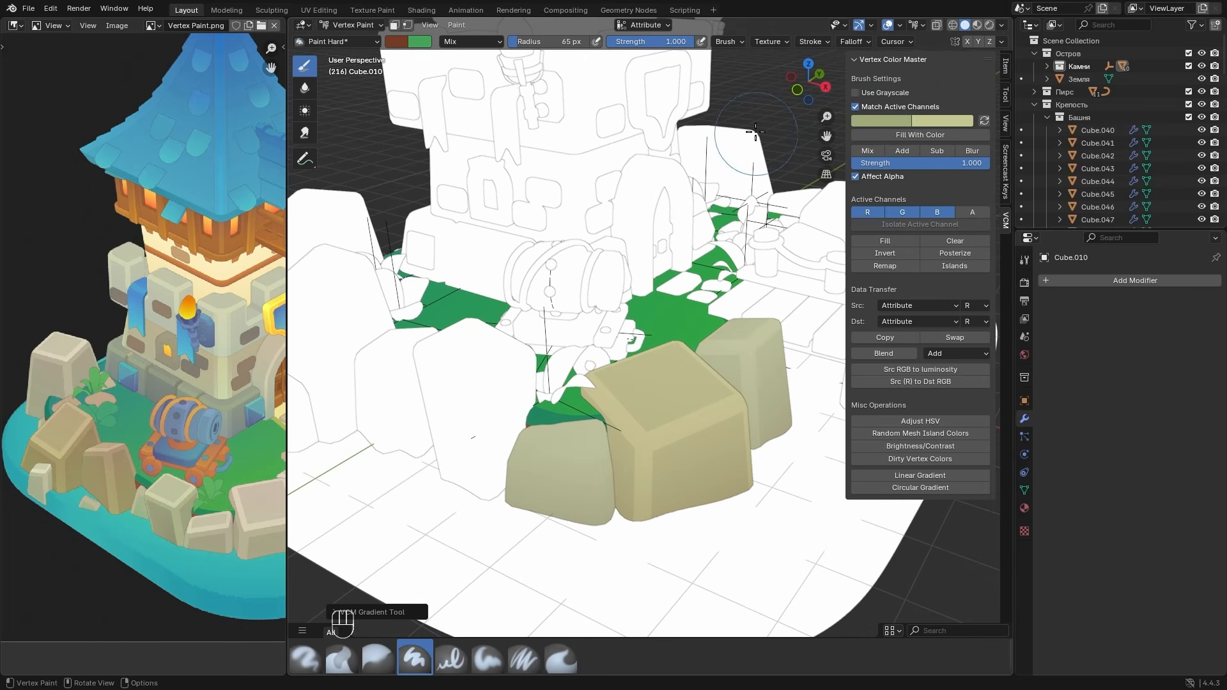
alt+middle_drag(703, 409, 716, 358)
click(920, 476)
drag(661, 409, 658, 339)
- Shift the second gradient colour's hue slightly warmer and redo the small rock's base-to-top Linear Gradient in front view
middle_drag(645, 313, 623, 346)
click(938, 121)
shift+drag(952, 266, 939, 266)
alt+middle_drag(702, 396, 709, 345)
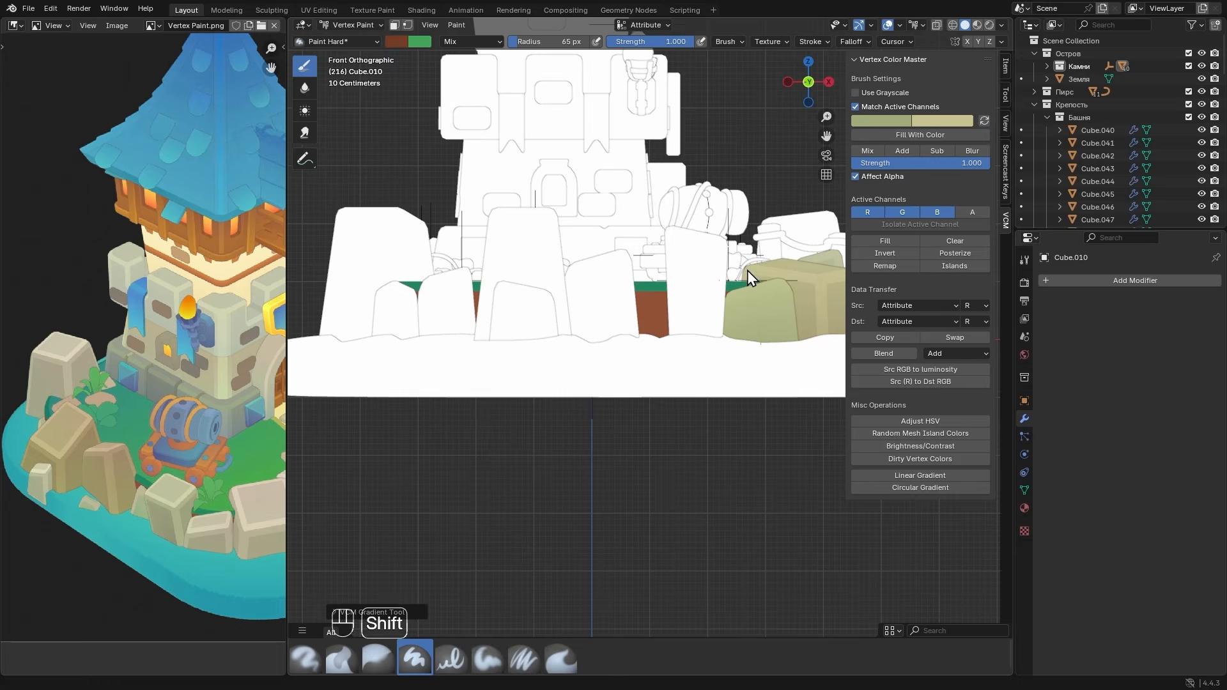
click(920, 475)
drag(741, 336, 741, 274)
- Mask the small rock's bevel faces and lighten them by raising the Value in Adjust HSV
key(Tab)
key(q)
key(Tab)
click(920, 421)
drag(450, 608, 464, 607)
mouse_move(658, 210)
middle_down()
mouse_move(641, 236)
mouse_move(645, 192)
middle_up()
- Vertex-paint the pier's middle plank, filling it with an orange-brown sampled from the planks in the reference image
key(Tab)
click(650, 356)
key(Tab)
mouse_move(678, 358)
alt+middle_down()
mouse_move(690, 299)
mouse_move(575, 396)
alt+middle_up()
key(Tab)
key(q)
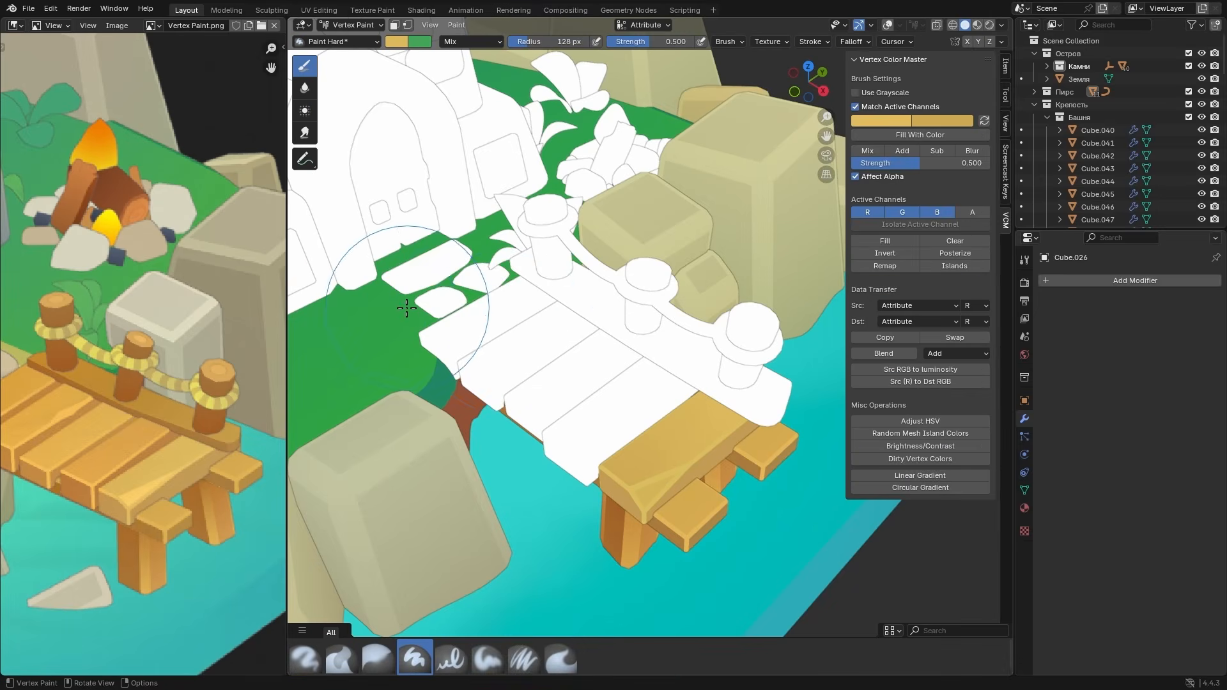
key(e)
click(44, 466)
key(shift+k)
scroll(573, 352, up, 1)
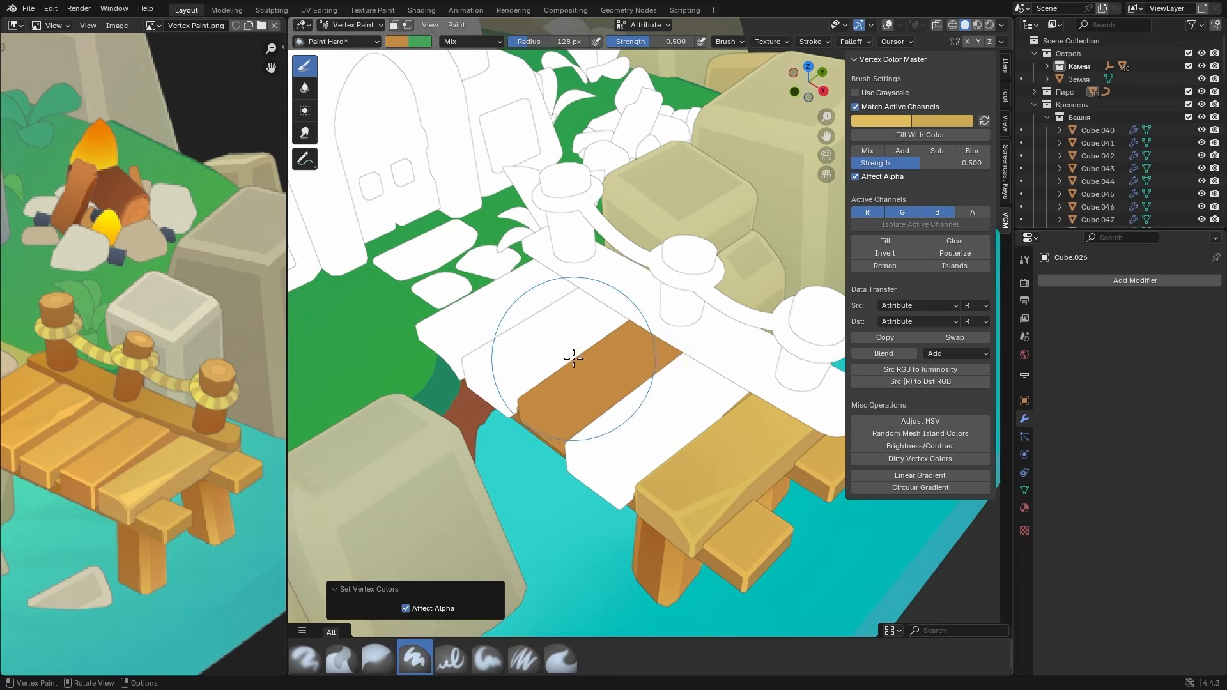
- Mask the middle plank's flat faces and apply a yellow-orange Linear Gradient across them in top view
key(shift+alt+z)
key(Tab)
click(572, 363)
key(Tab)
click(809, 67)
click(920, 476)
drag(553, 291, 554, 487)
- Adjust the middle plank's colour in Adjust HSV with Hue 0.522, Saturation 1.021 and a raised Value
key(Tab)
mouse_move(677, 440)
middle_down()
mouse_move(605, 391)
mouse_move(664, 426)
middle_up()
scroll(605, 392, up, 2)
key(Tab)
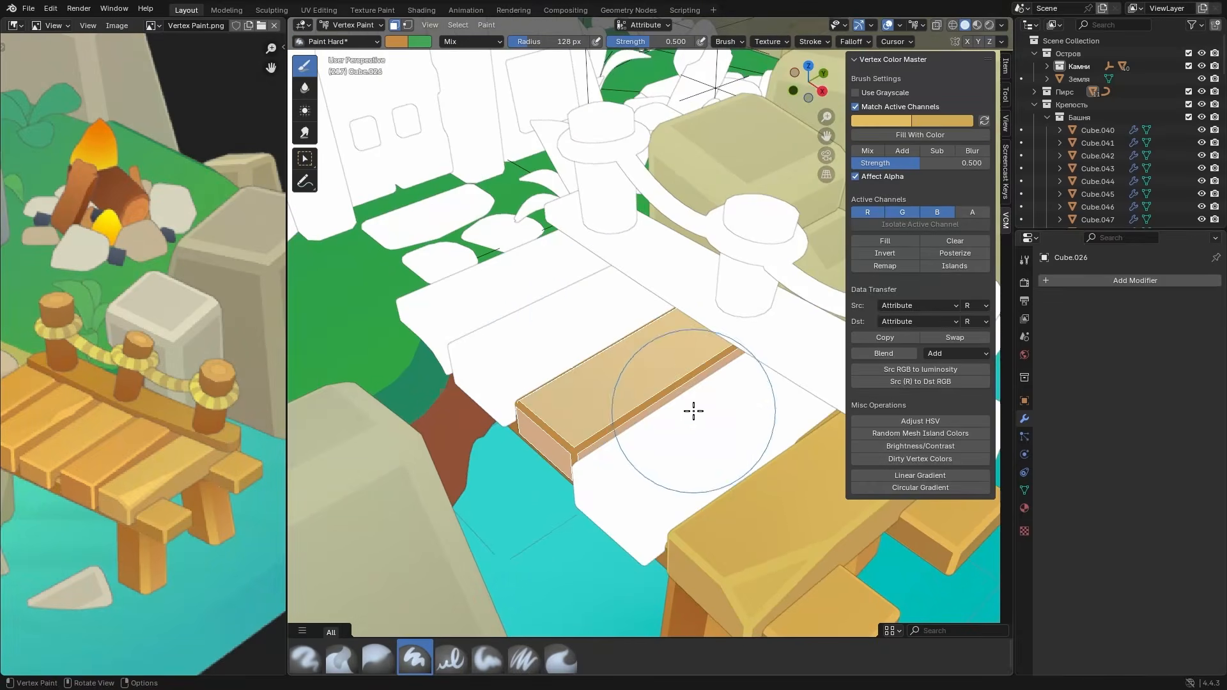
drag(441, 607, 455, 607)
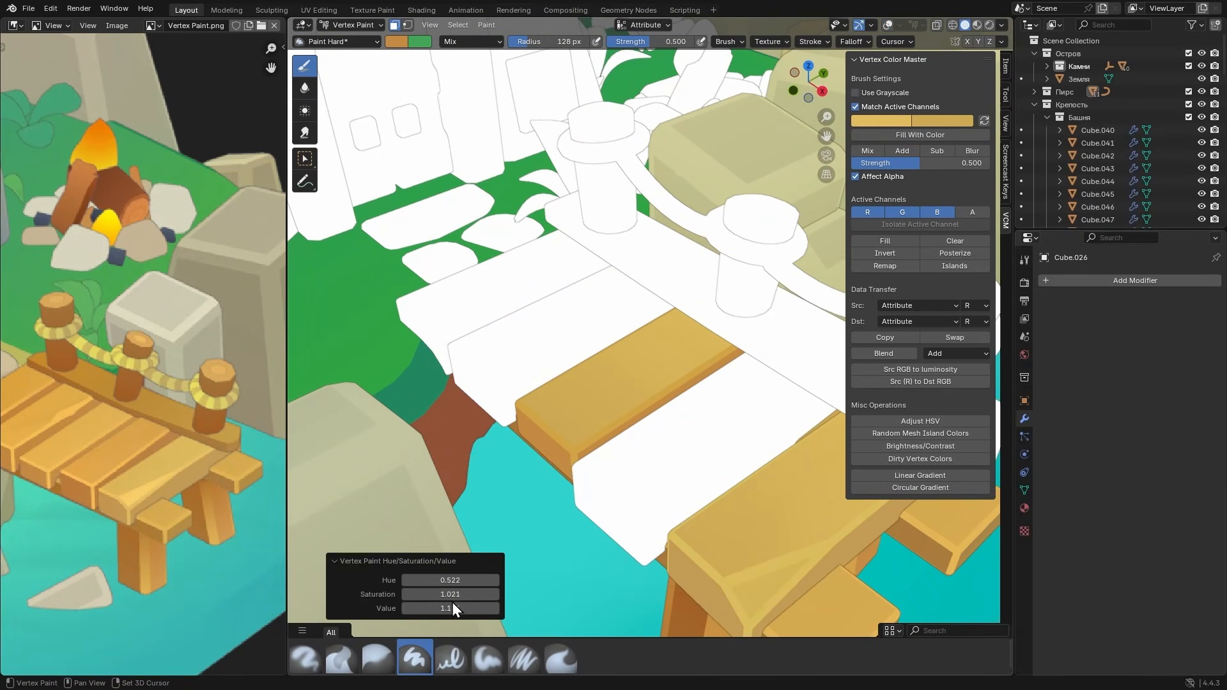
key(Return)
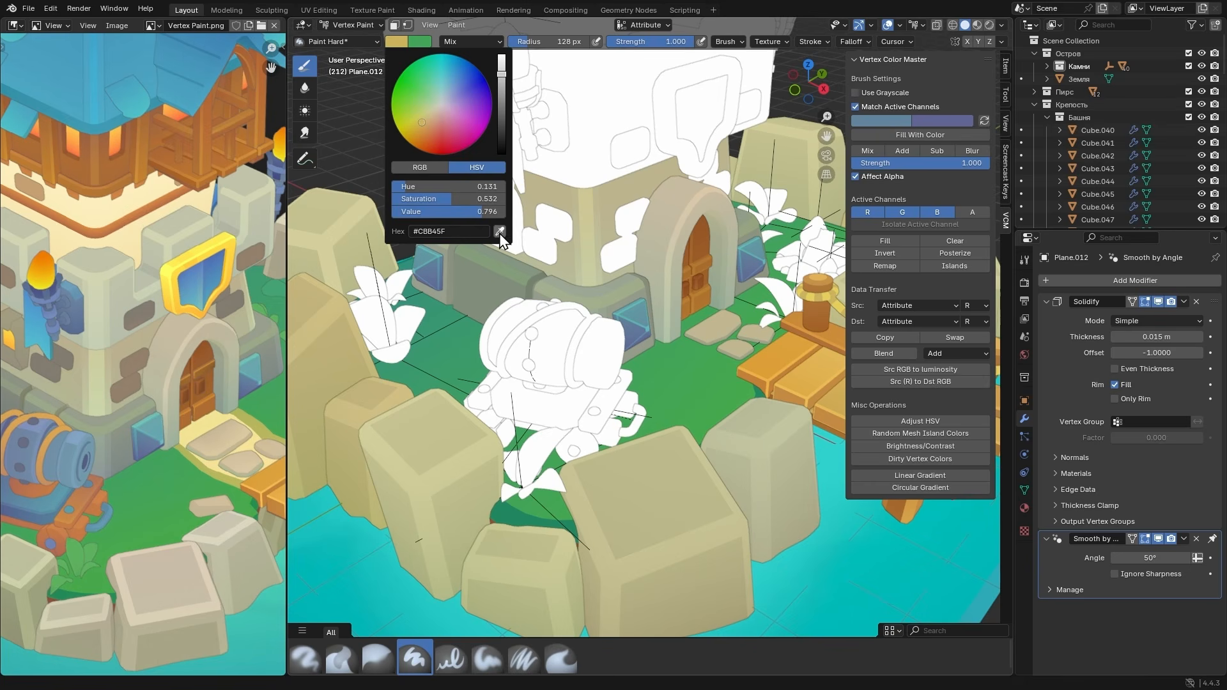
- Sample the plant green from the reference image and fill the first leaf with it in Vertex Paint
click(500, 233)
click(77, 552)
key(ctrl+x)
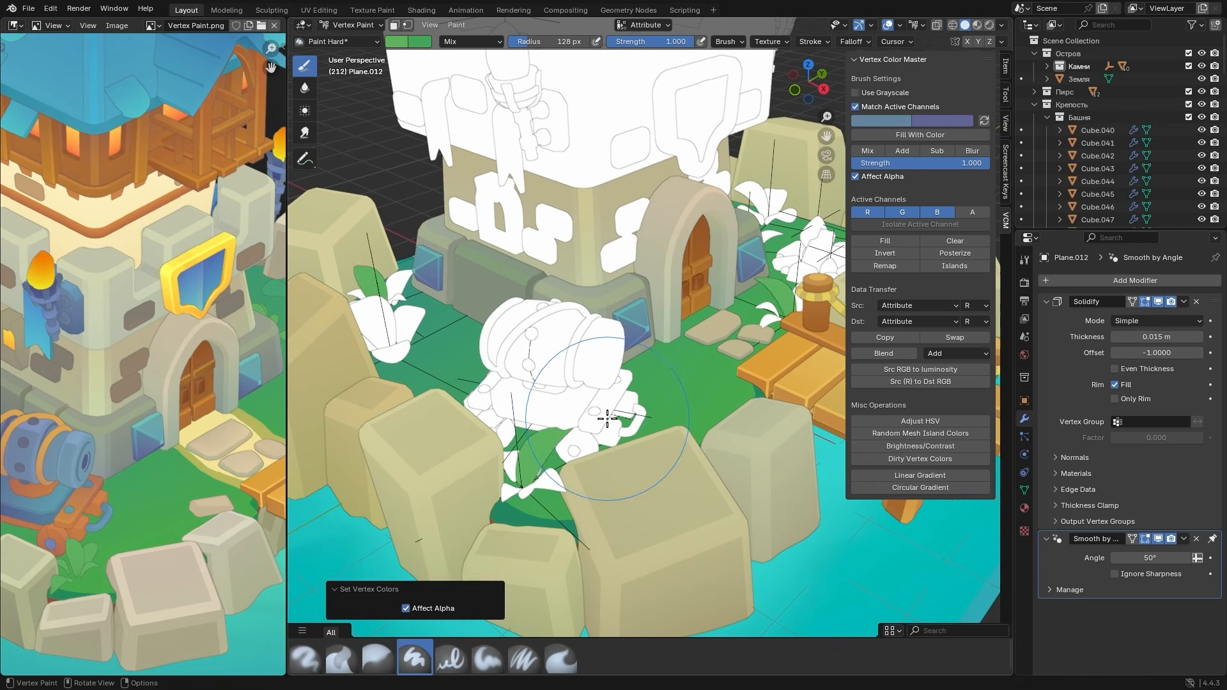
- Fill the remaining white leaves of the plants around the cannon and rocks with shades of green
middle_drag(554, 422, 592, 442)
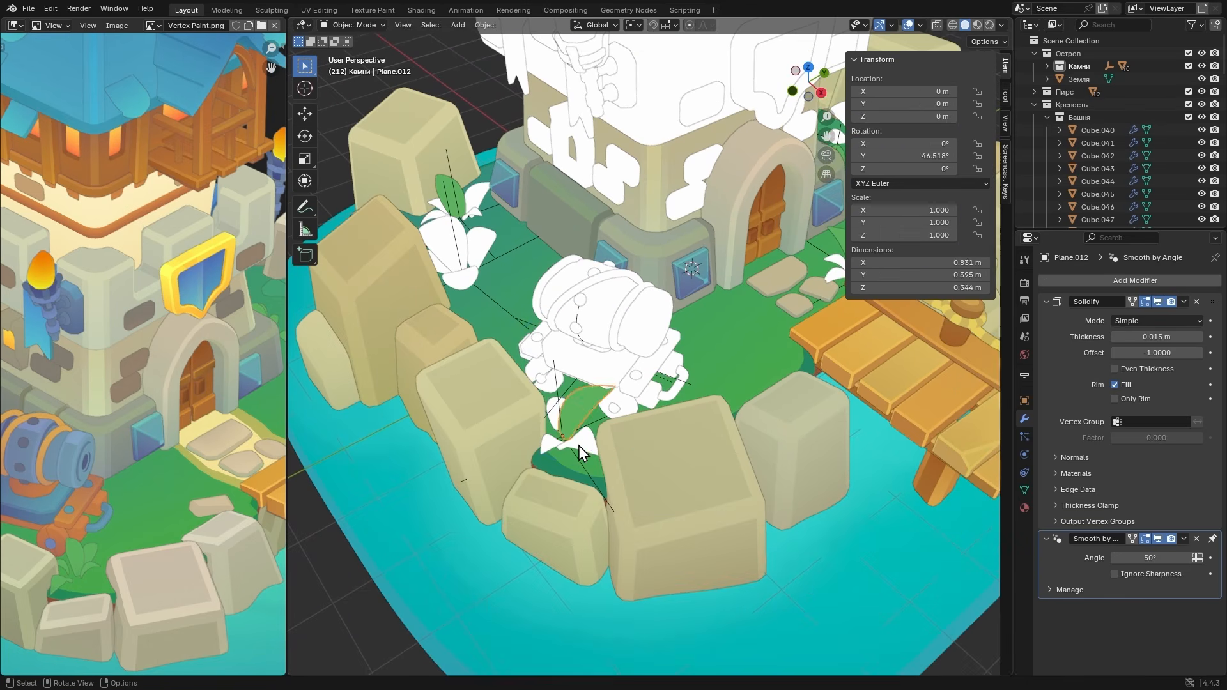
key(ctrl+Tab)
key(shift+k)
key(ctrl+z)
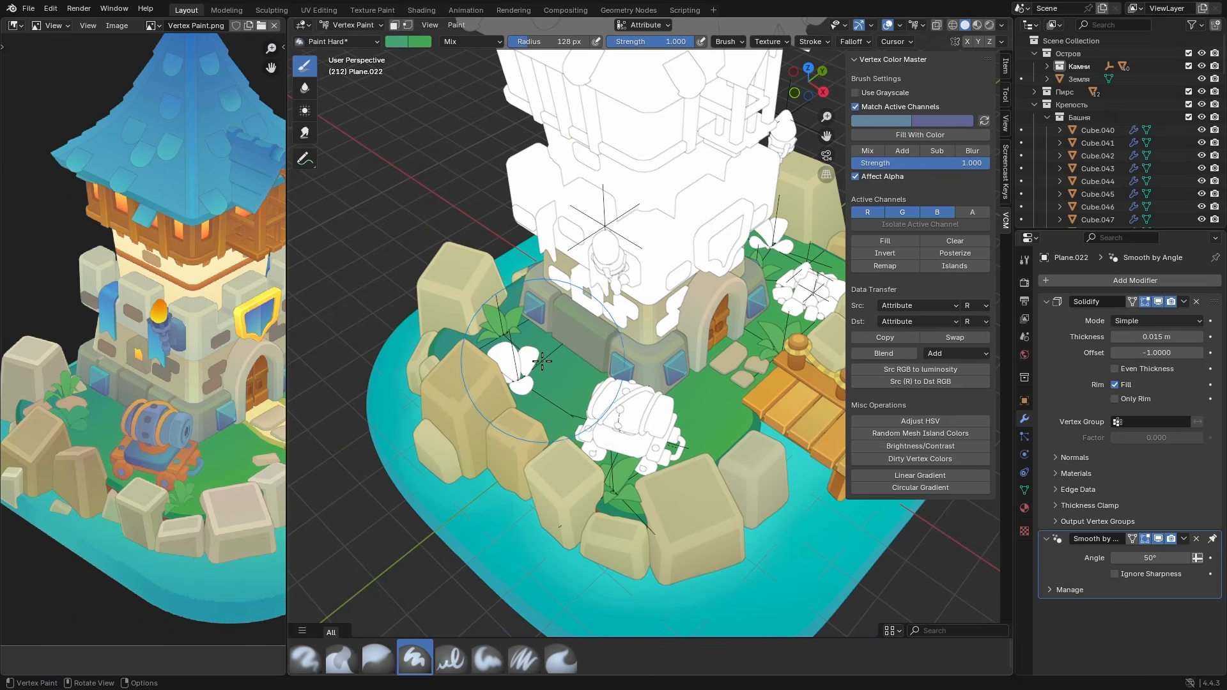
key(shift+k)
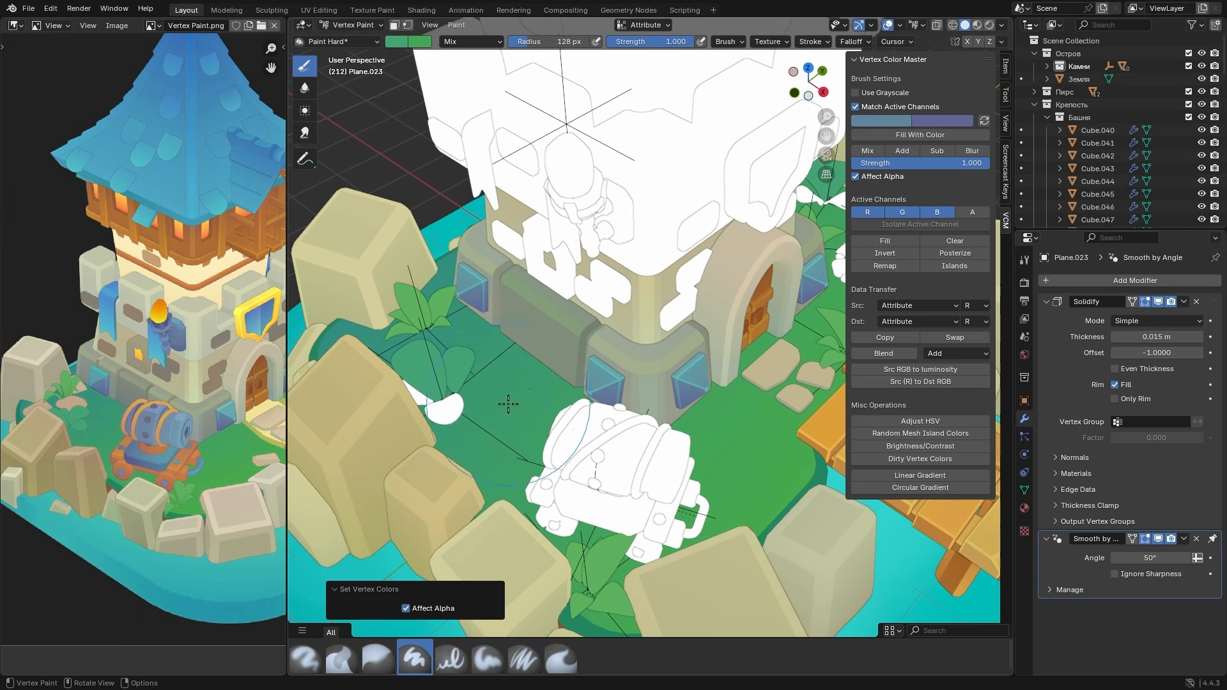
key(ctrl+z)
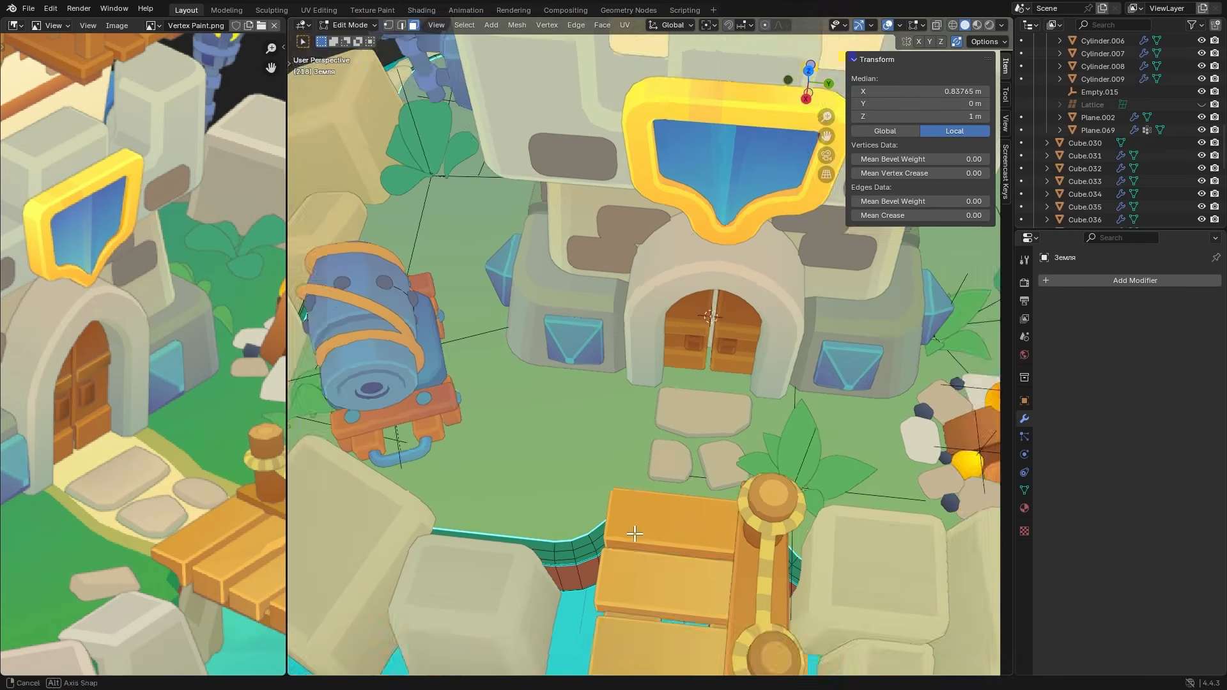
- With X-ray on, knife-cut one side of a winding path outline into the ground from the pier up to the doorway
key(k)
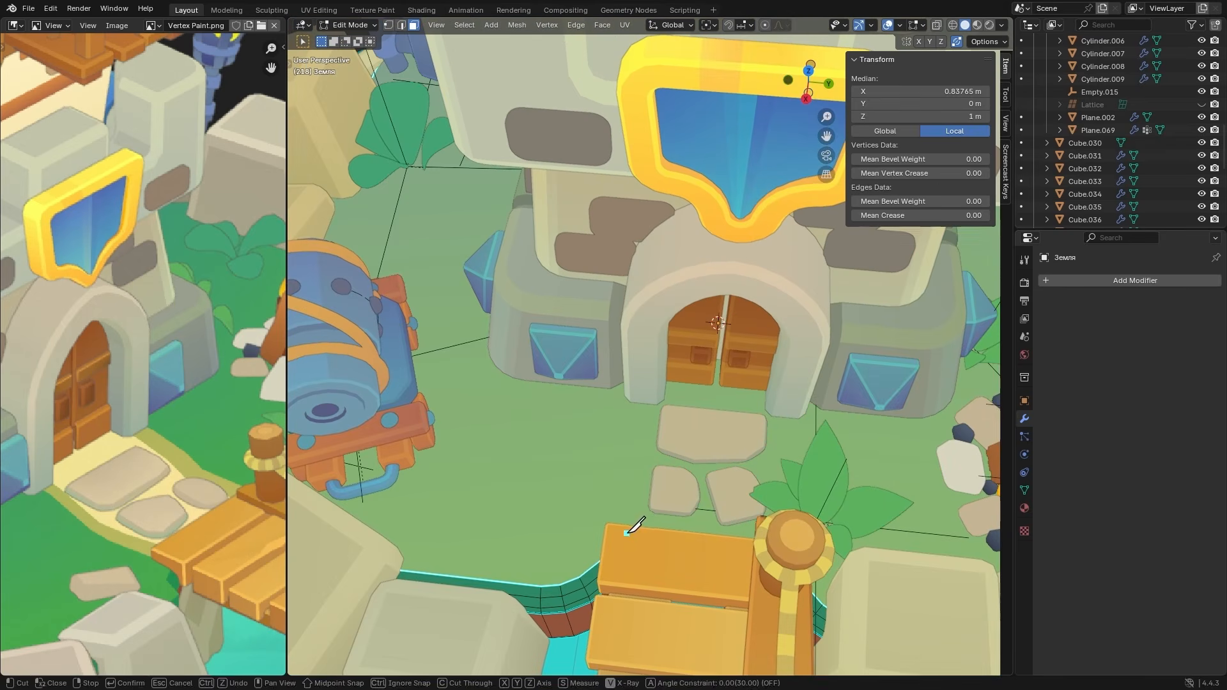
key(Escape)
key(1)
key(alt+z)
scroll(647, 558, up, 1)
key(k)
click(613, 575)
click(628, 539)
click(626, 521)
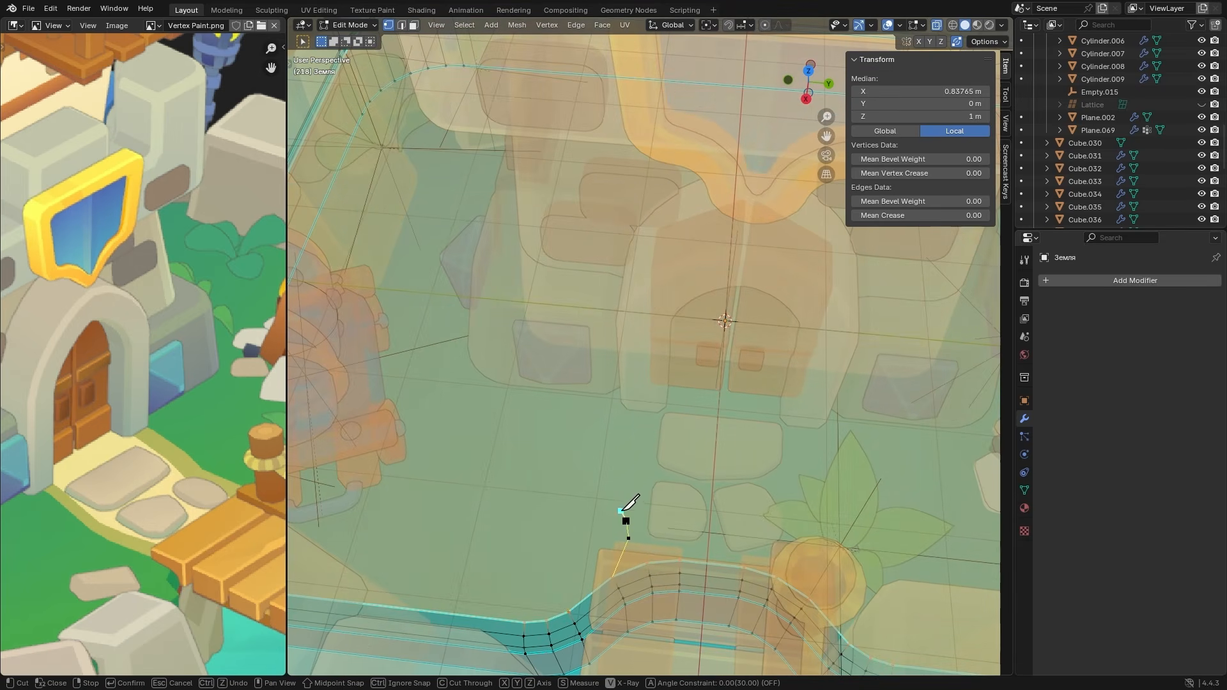
click(626, 498)
click(637, 478)
click(645, 456)
click(645, 424)
click(643, 404)
click(643, 367)
click(642, 321)
click(677, 302)
- Continue the knife cut down the other side of the path, from the doorway back towards the pier
click(816, 438)
click(817, 454)
click(809, 479)
click(800, 499)
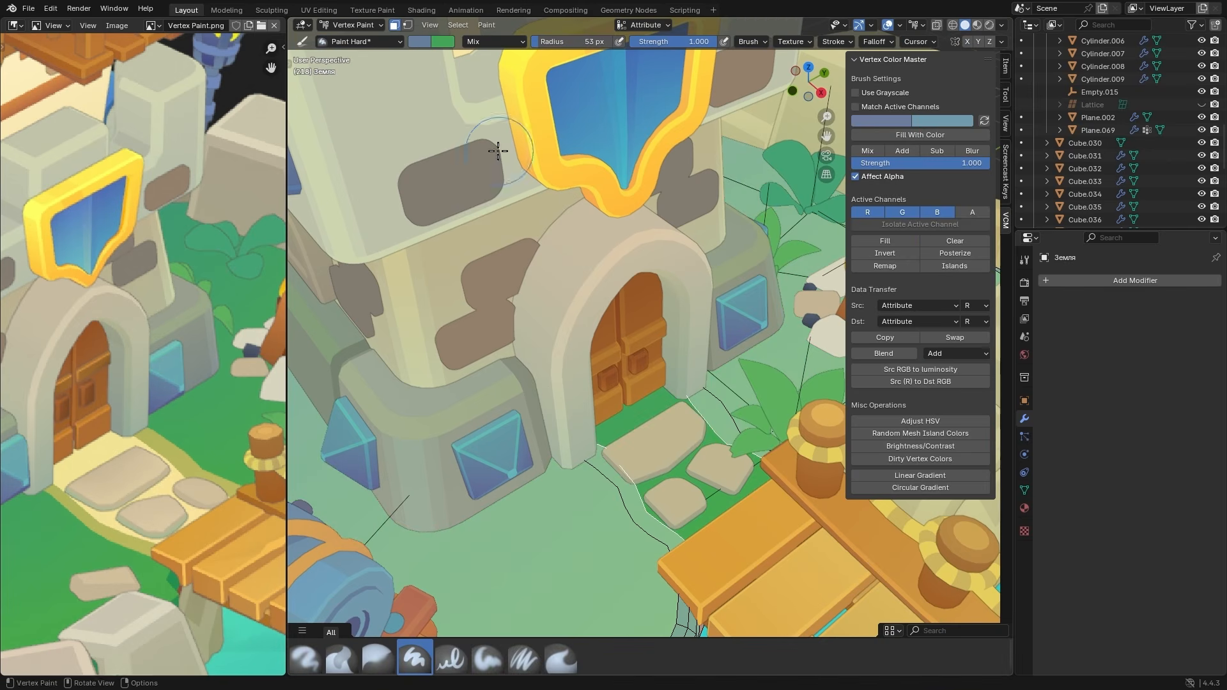
- Return the ground to Vertex Paint and fill the new path faces pale yellow and their border strips olive
key(ctrl+Tab)
click(420, 42)
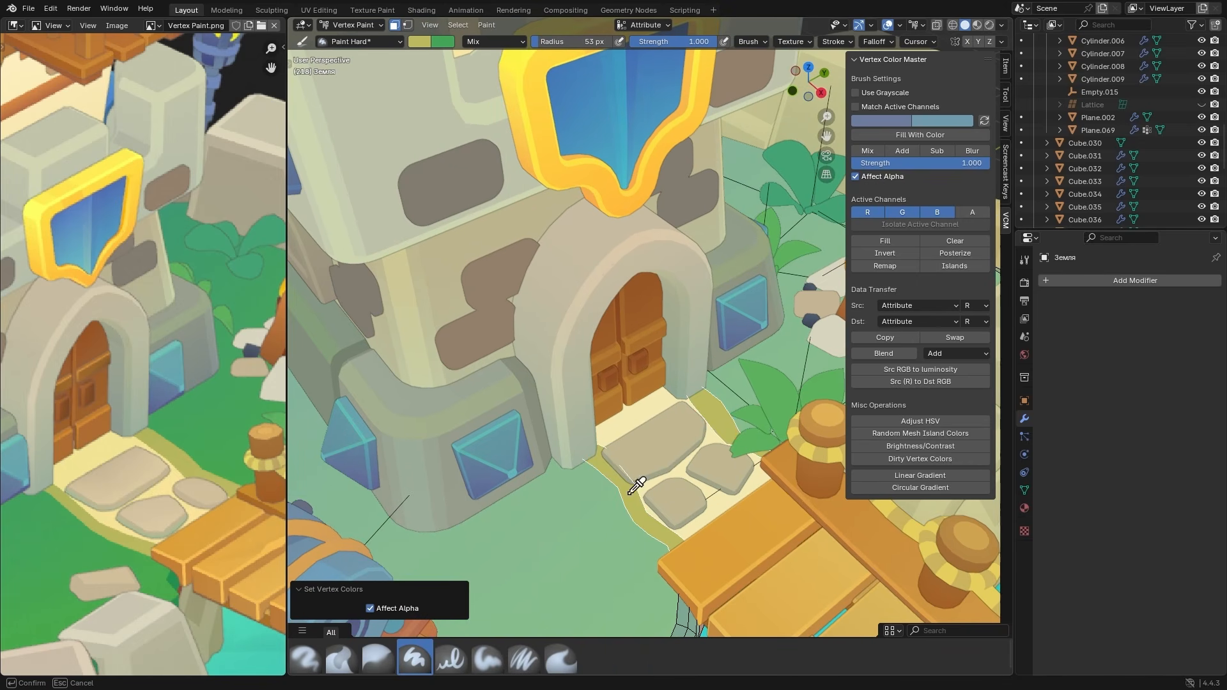
- Sample a new second gradient colour for the path and slightly darken the first one, with the overlays hidden
click(942, 120)
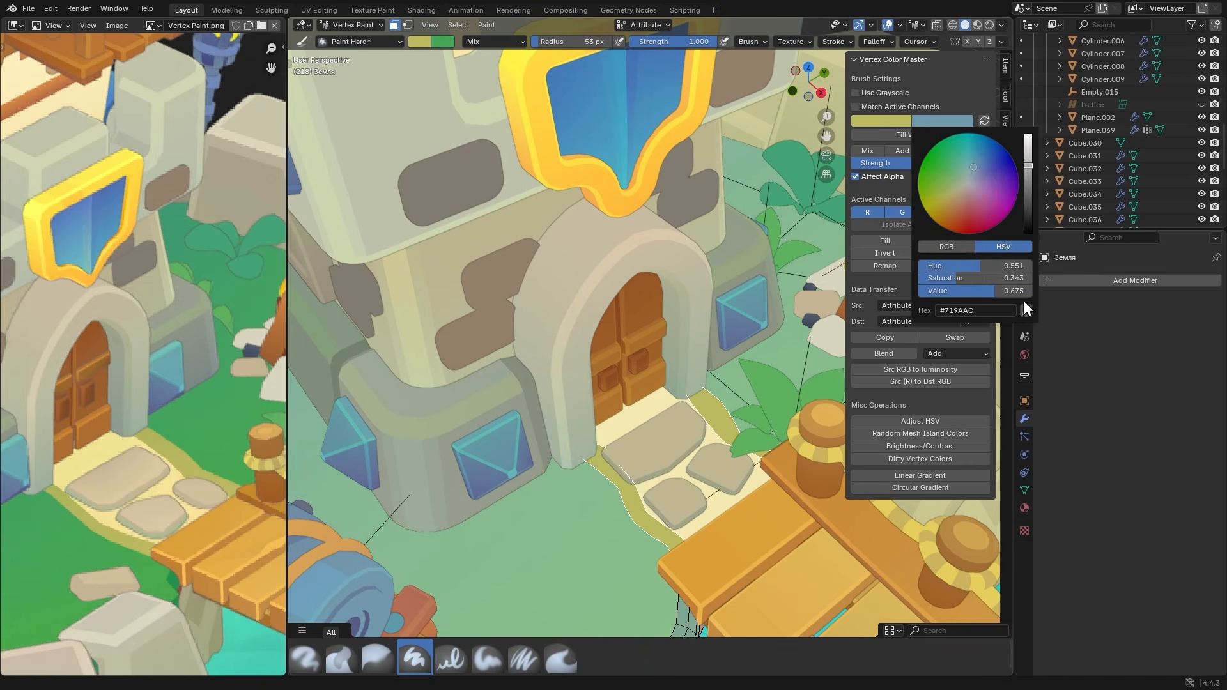
click(1026, 310)
click(893, 122)
drag(1027, 152, 1028, 159)
key(shift+alt+z)
shift+middle_drag(680, 477, 646, 454)
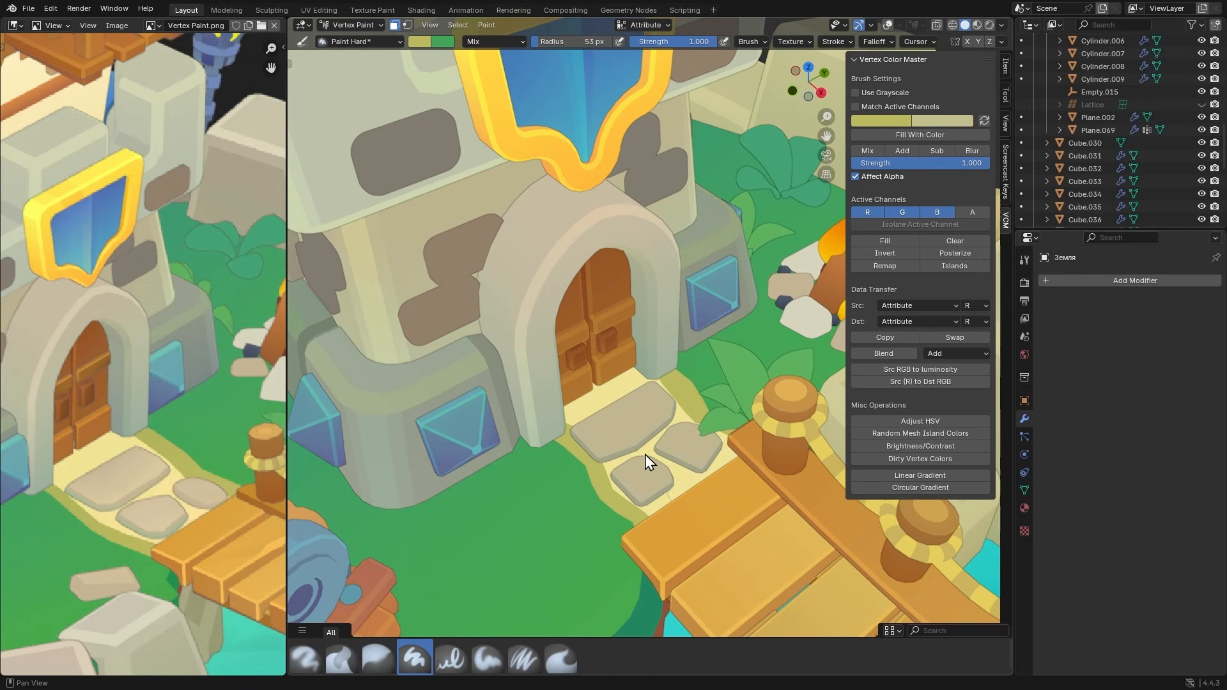
- Try a Linear Gradient across the path towards the door, undo it, and readjust both gradient colours
click(918, 477)
drag(645, 462, 601, 415)
middle_drag(595, 415, 678, 441)
key(ctrl+z)
click(932, 121)
click(886, 121)
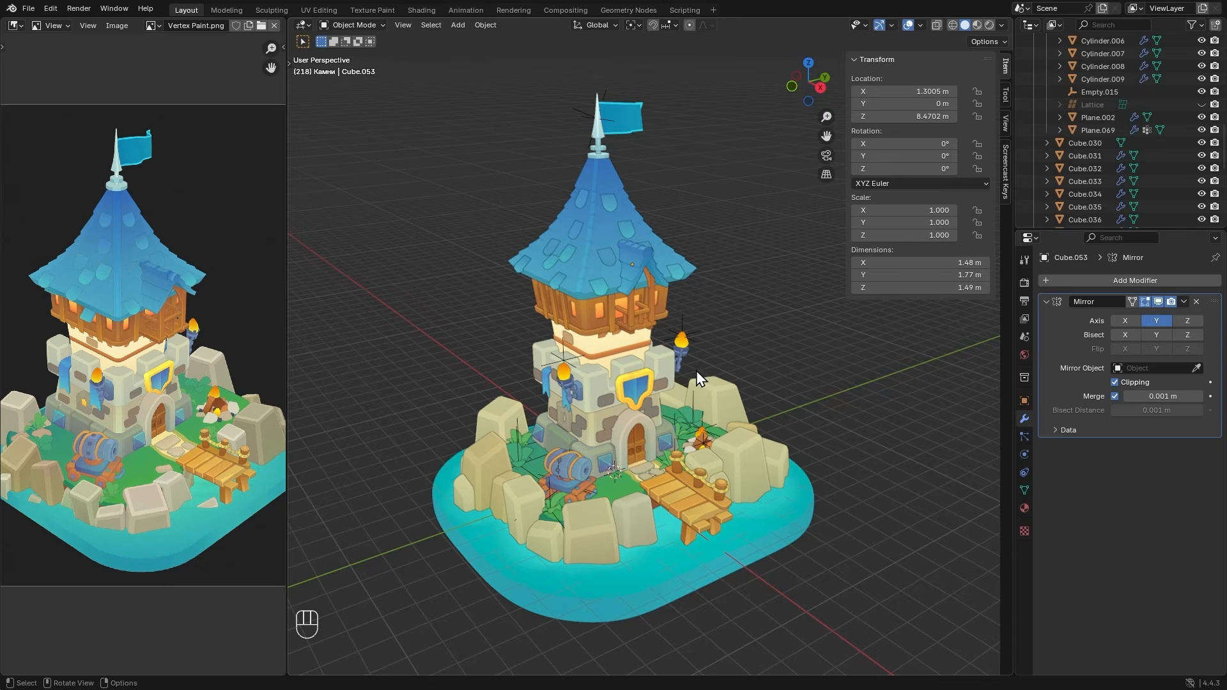
- Replace the vertex paint reference with Render.jpg in the image editor
mouse_move(696, 371)
alt+middle_down()
mouse_move(558, 367)
mouse_move(693, 301)
mouse_move(731, 385)
mouse_move(634, 381)
mouse_move(633, 337)
mouse_move(676, 328)
mouse_move(688, 381)
alt+middle_up()
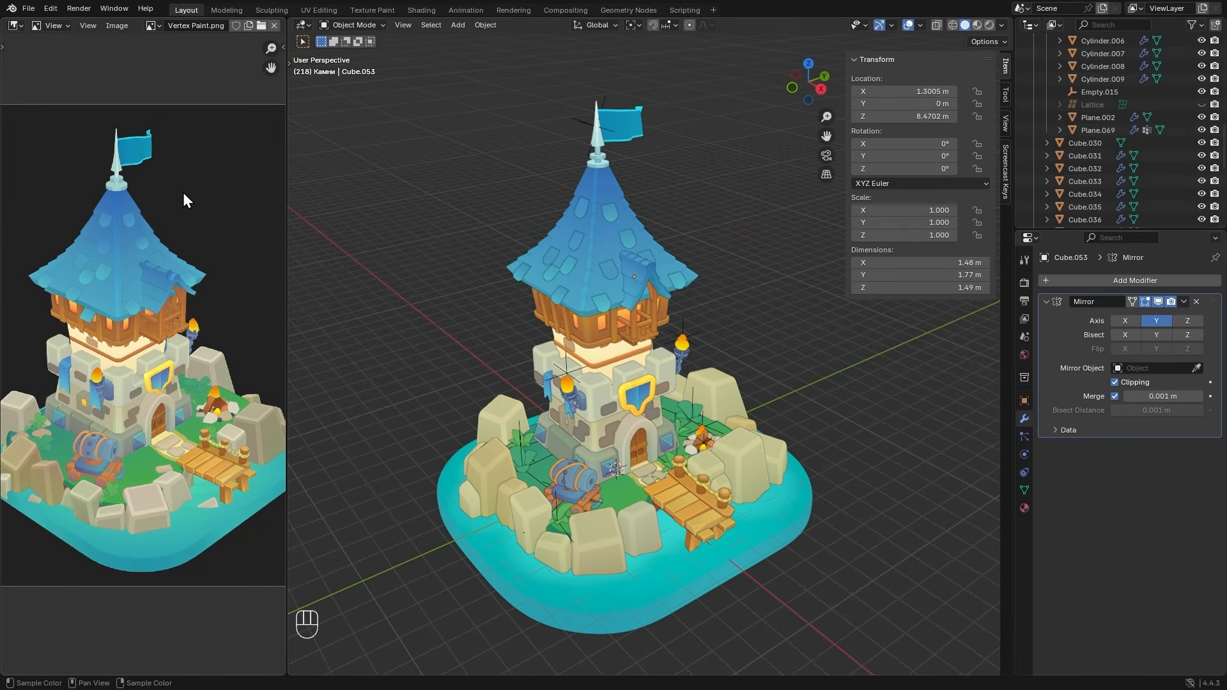
click(262, 25)
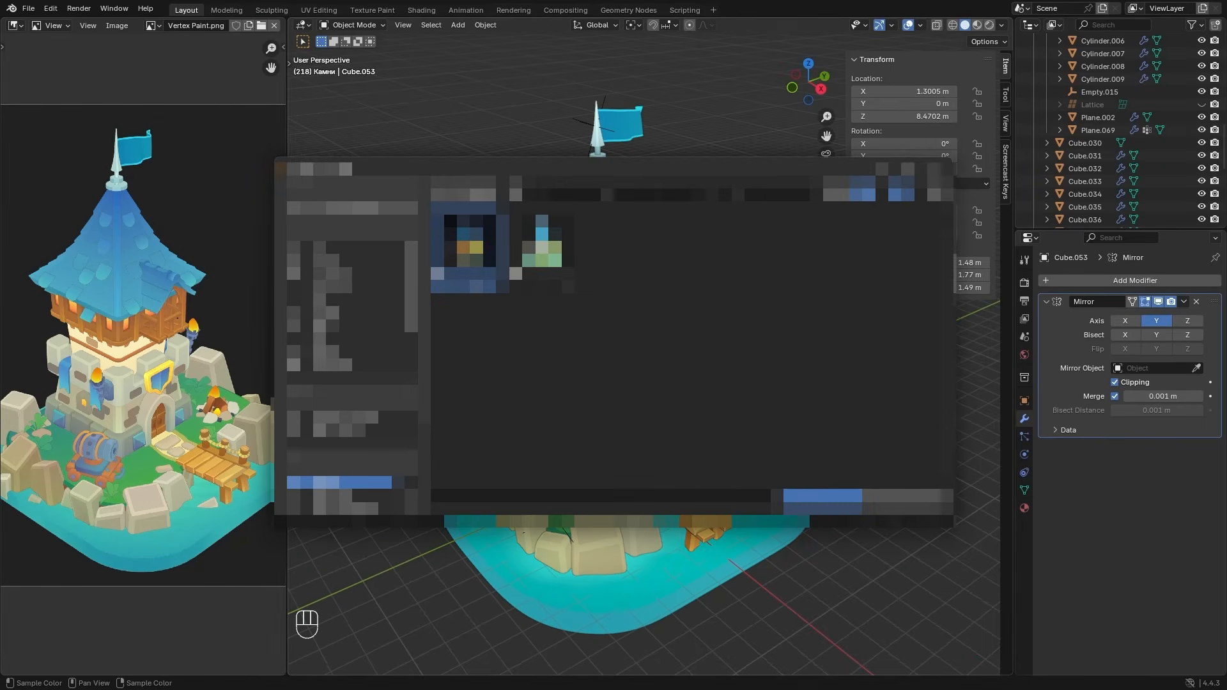
click(848, 508)
- Examine the materials and lighting on the roof, tower walls, cannon, rocks and water in the Render.jpg reference
scroll(156, 446, up, 1)
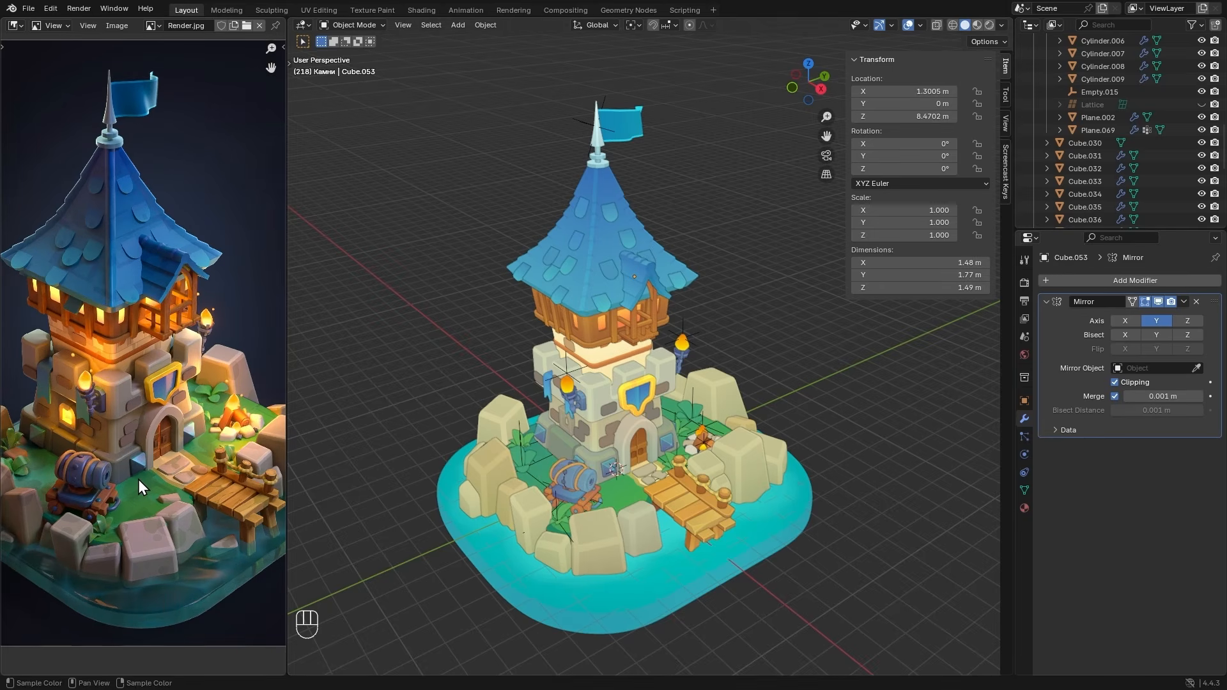
middle_drag(164, 467, 189, 441)
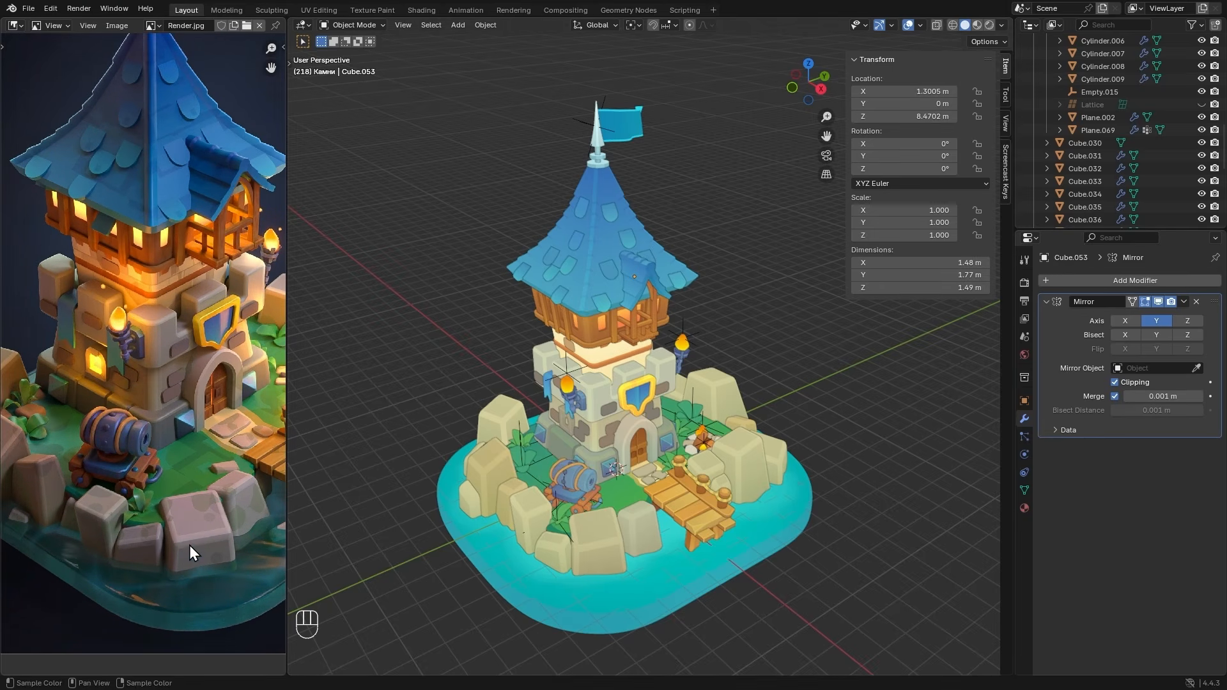
scroll(189, 545, up, 2)
middle_drag(189, 545, 136, 540)
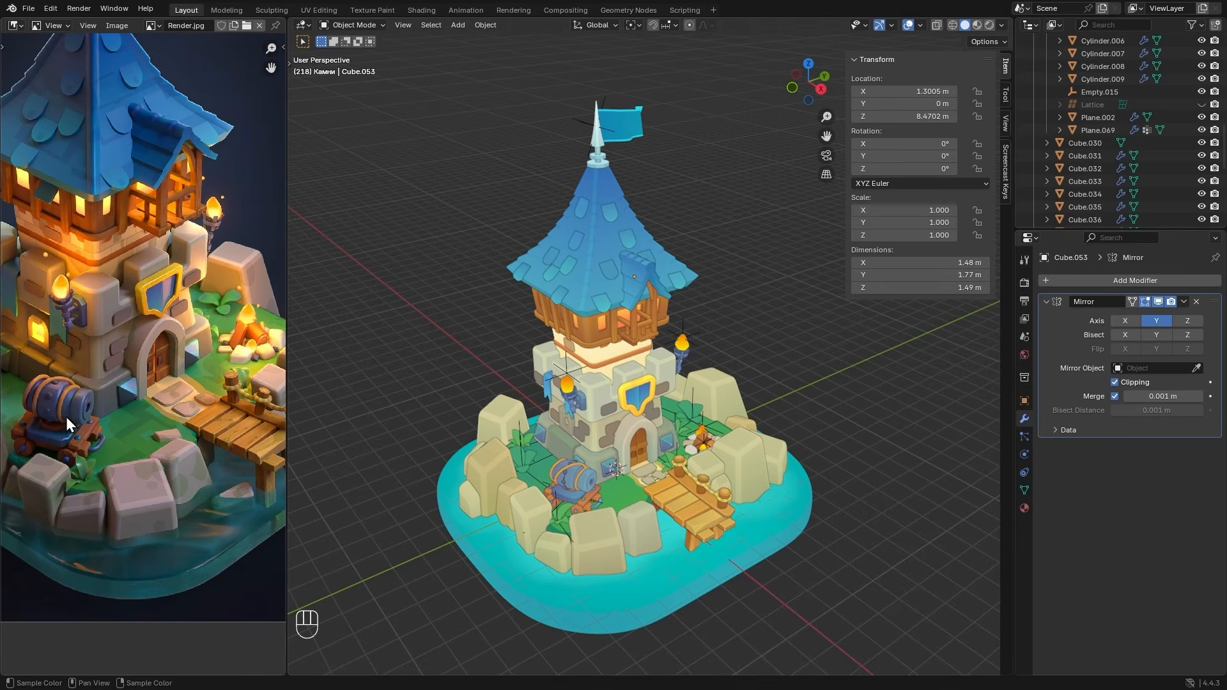
middle_drag(67, 416, 182, 469)
scroll(180, 473, up, 1)
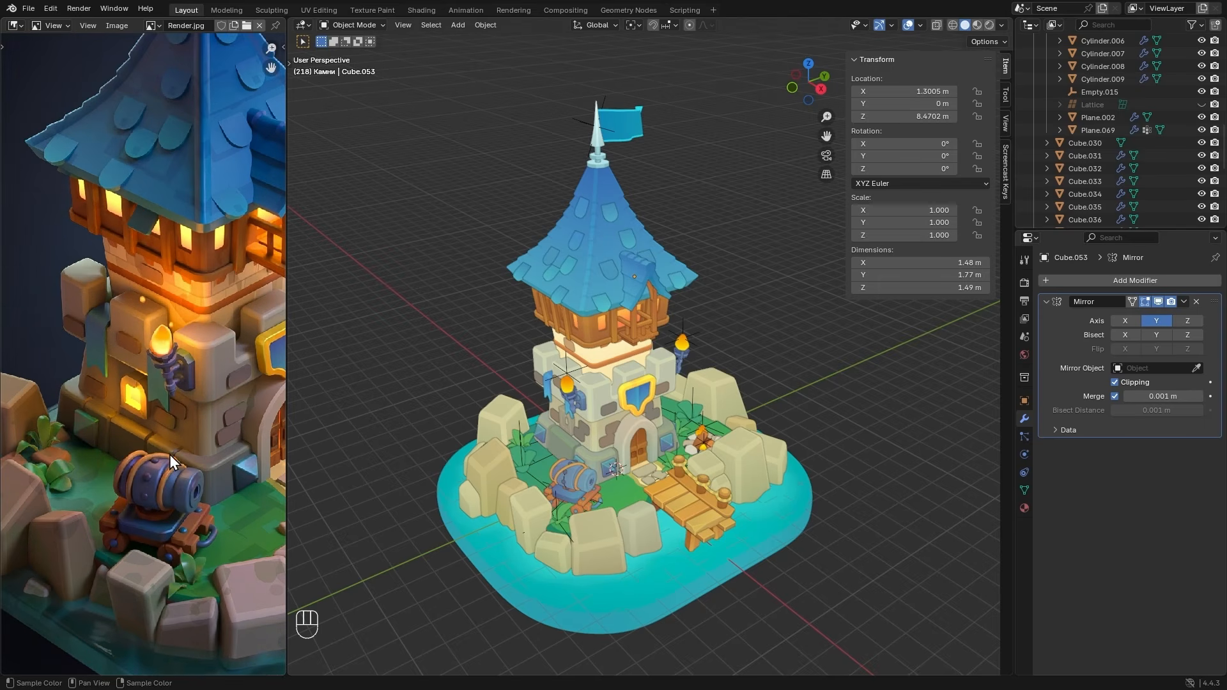
middle_drag(208, 469, 117, 489)
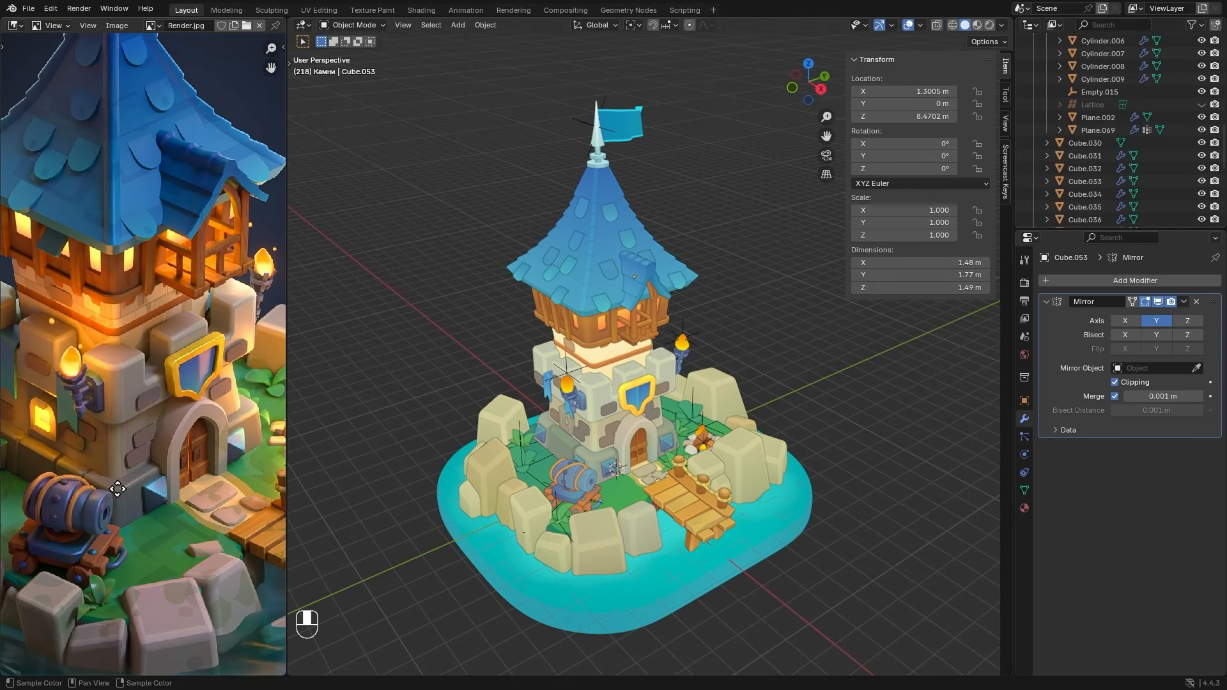
middle_drag(220, 492, 175, 516)
scroll(219, 523, up, 1)
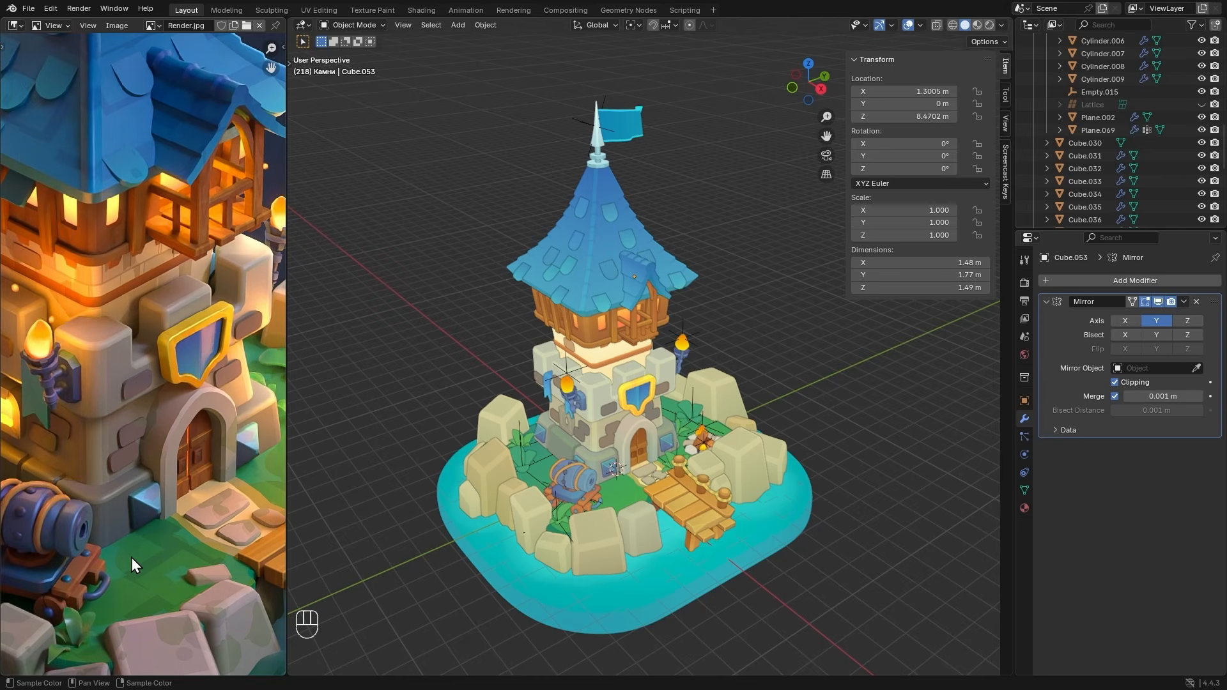
middle_drag(138, 397, 168, 485)
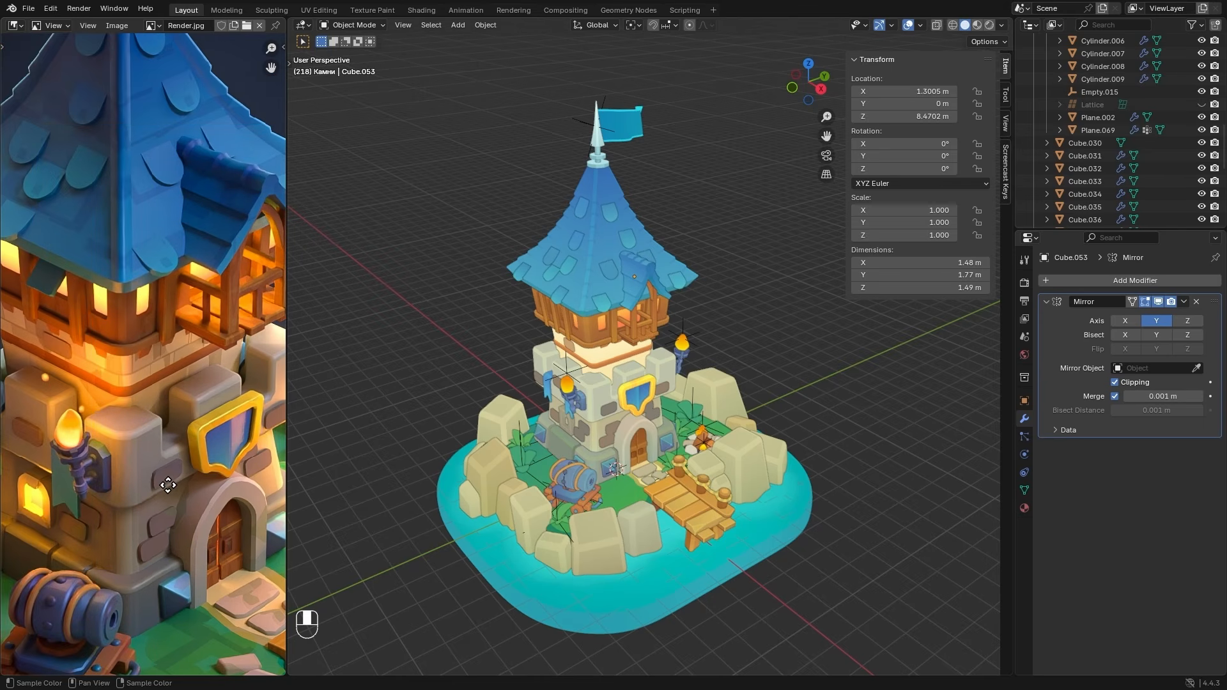
middle_drag(129, 346, 167, 377)
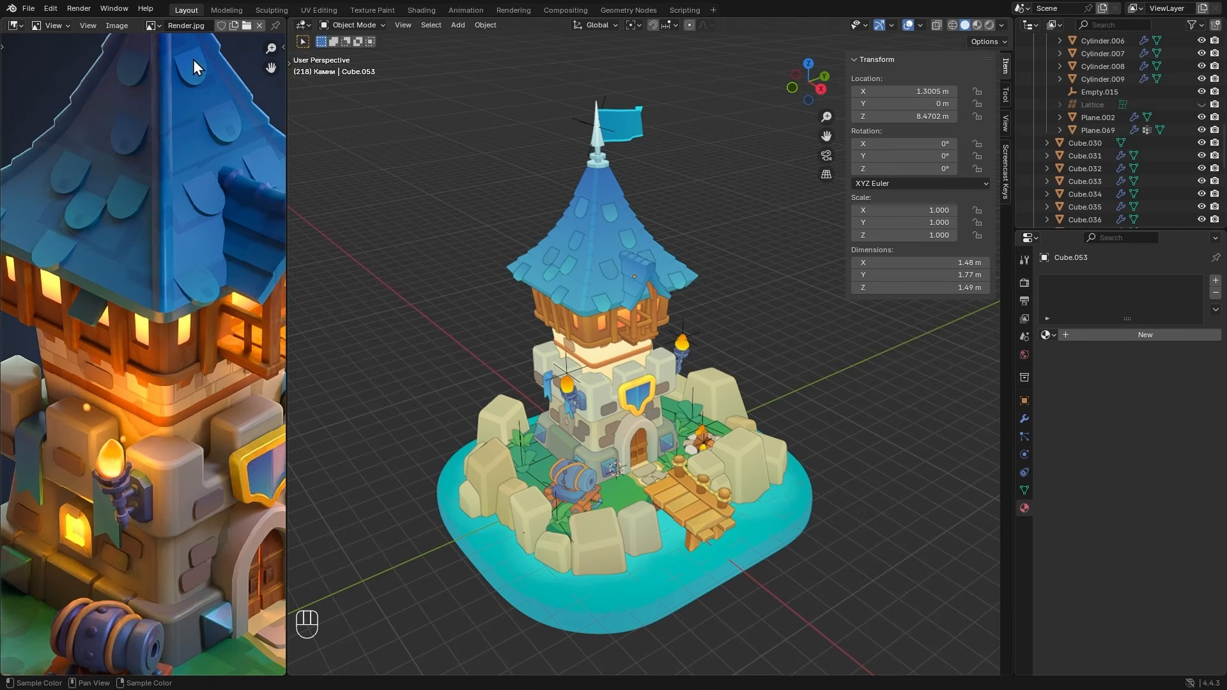
- Duplicate the Layout workspace and show the duplicate's viewport in Material Preview shading
right_click(181, 10)
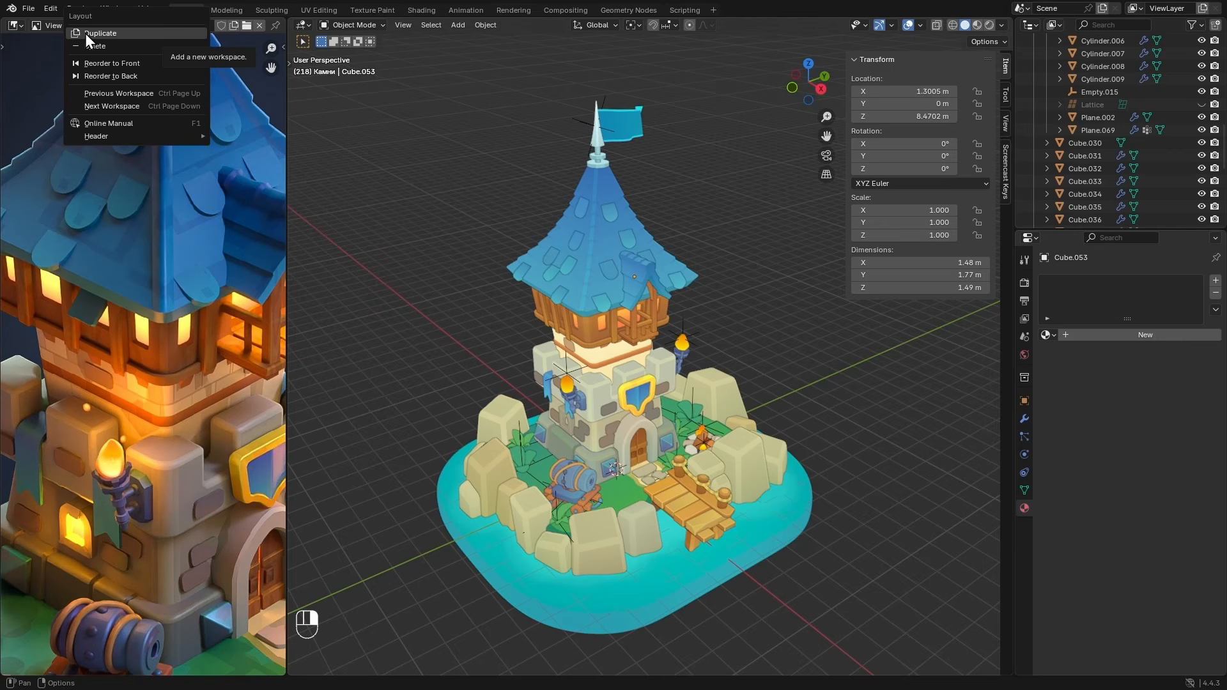
click(122, 33)
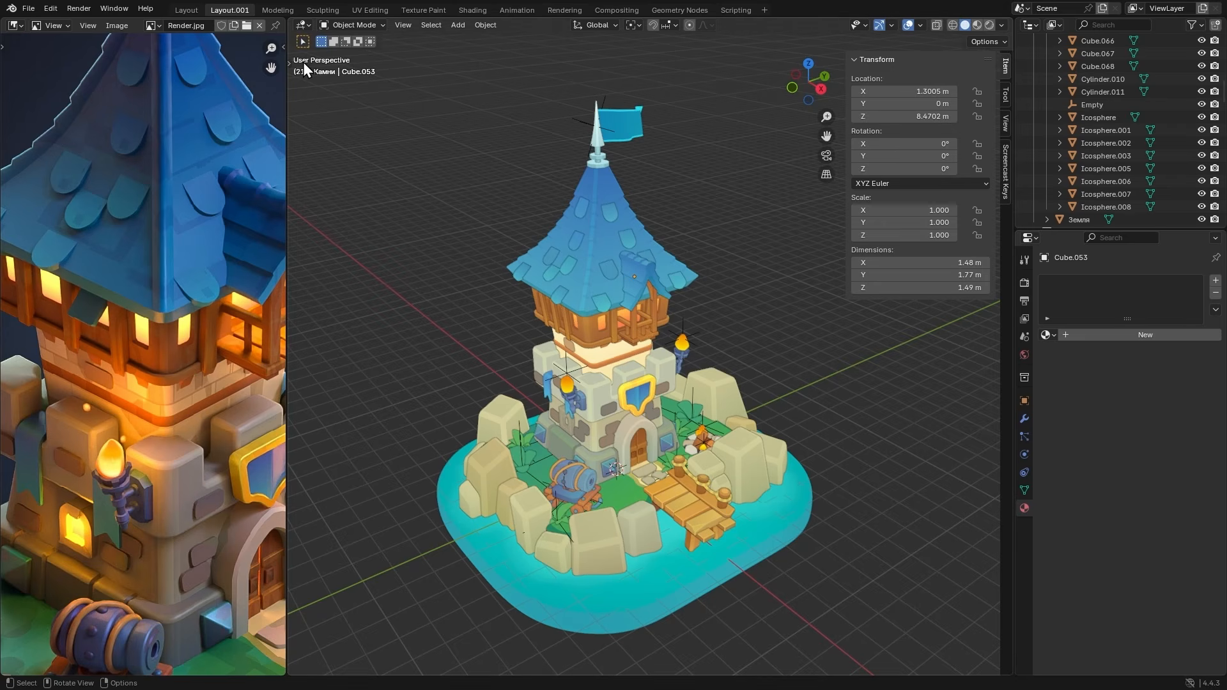
click(977, 25)
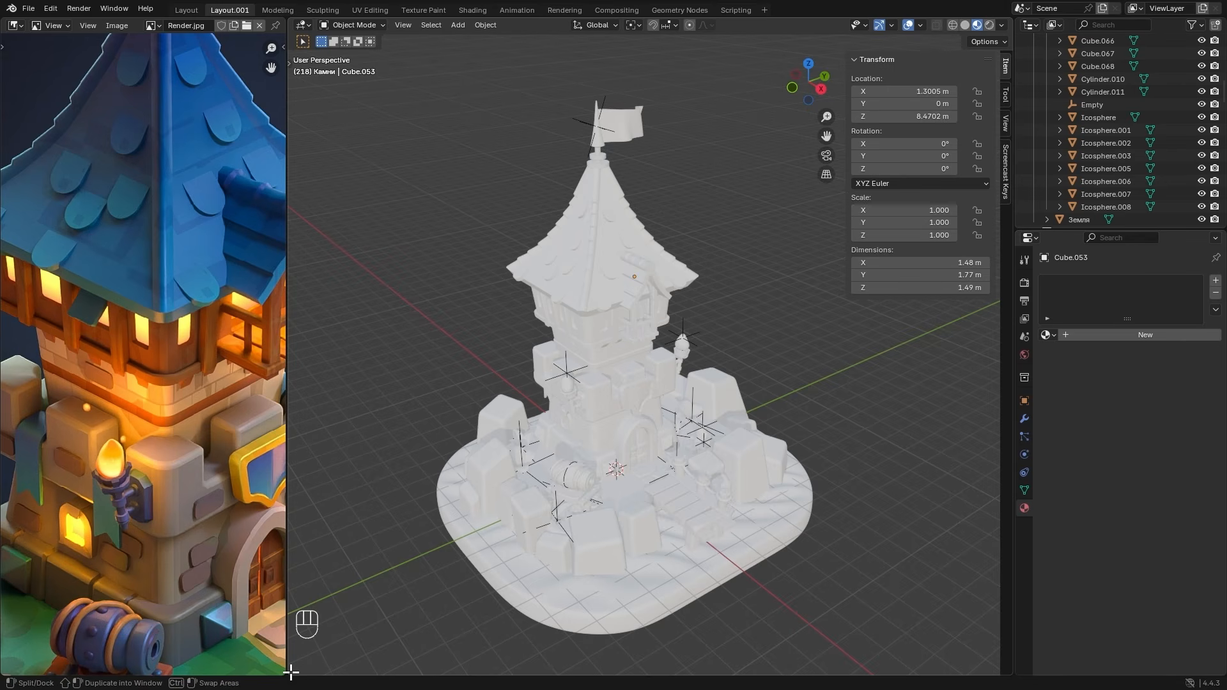
- Split the 3D viewport horizontally and turn the lower area into a Shader Editor
drag(291, 672, 314, 419)
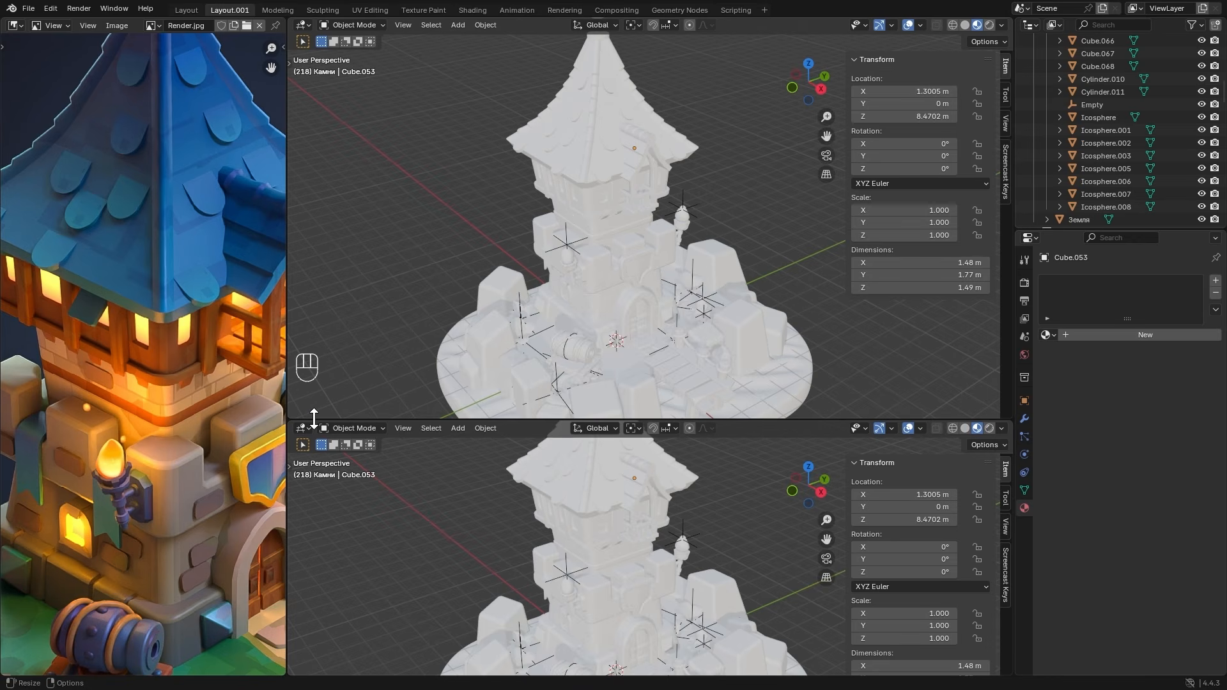
click(300, 428)
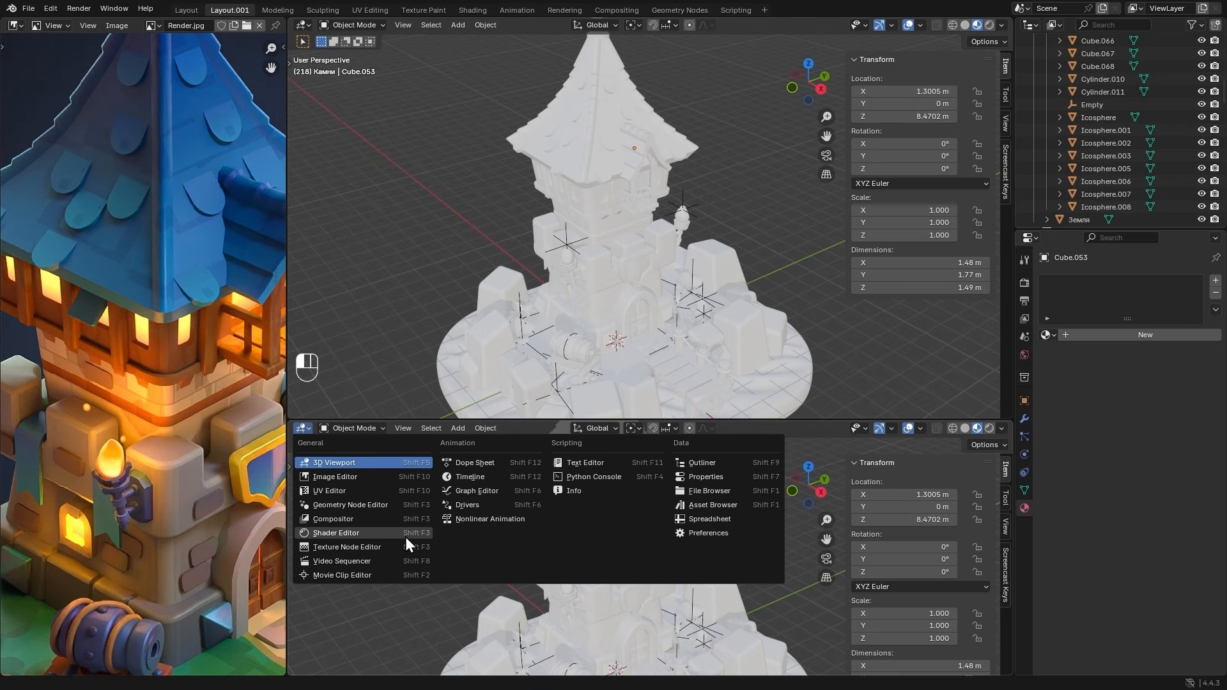
click(319, 534)
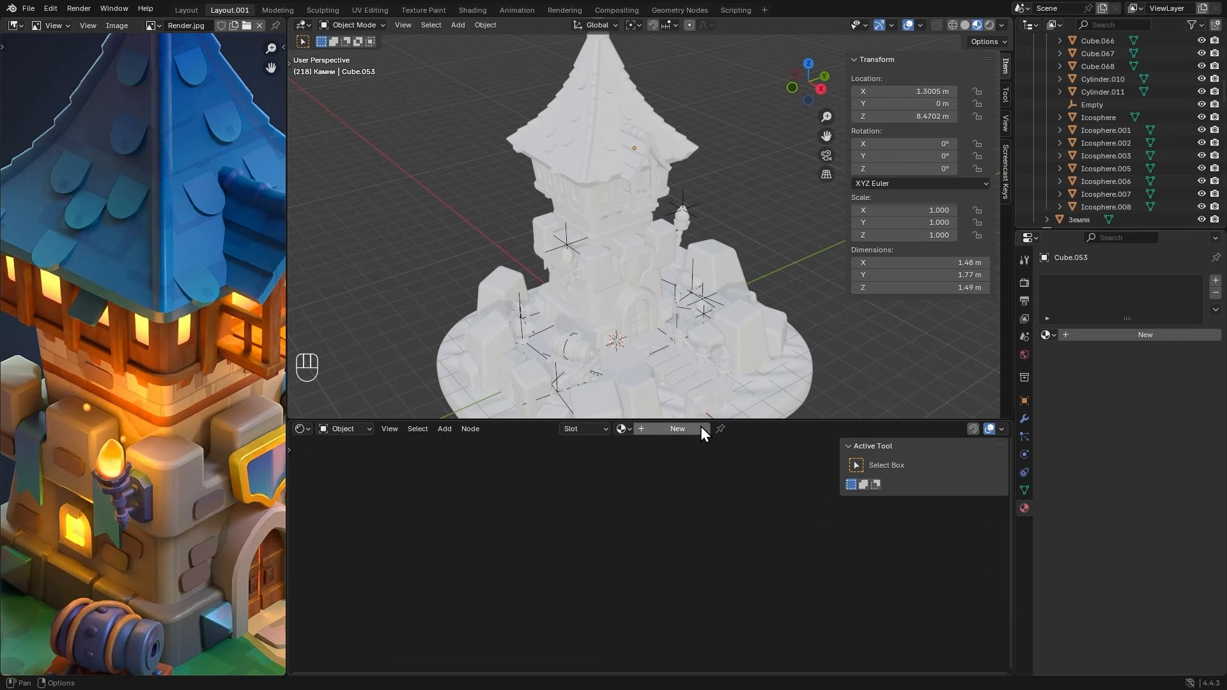
- Create a new material for the tower's lower wall block and space its Material Output node farther from the Principled BSDF
click(595, 308)
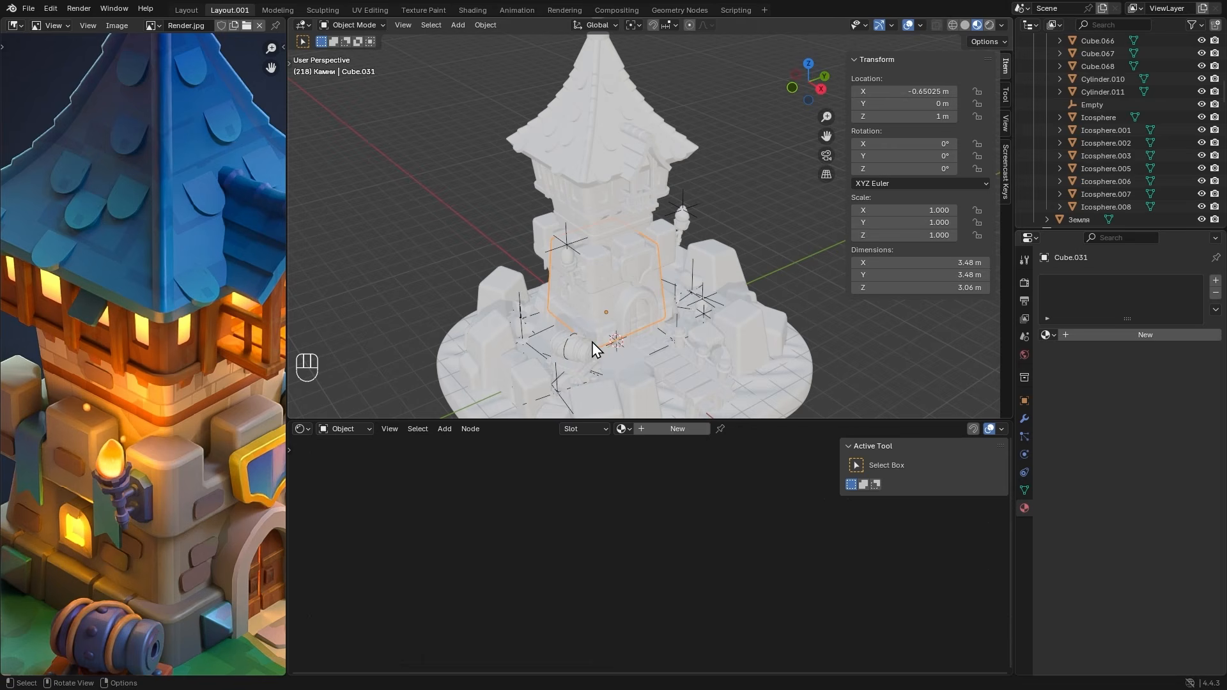
click(624, 428)
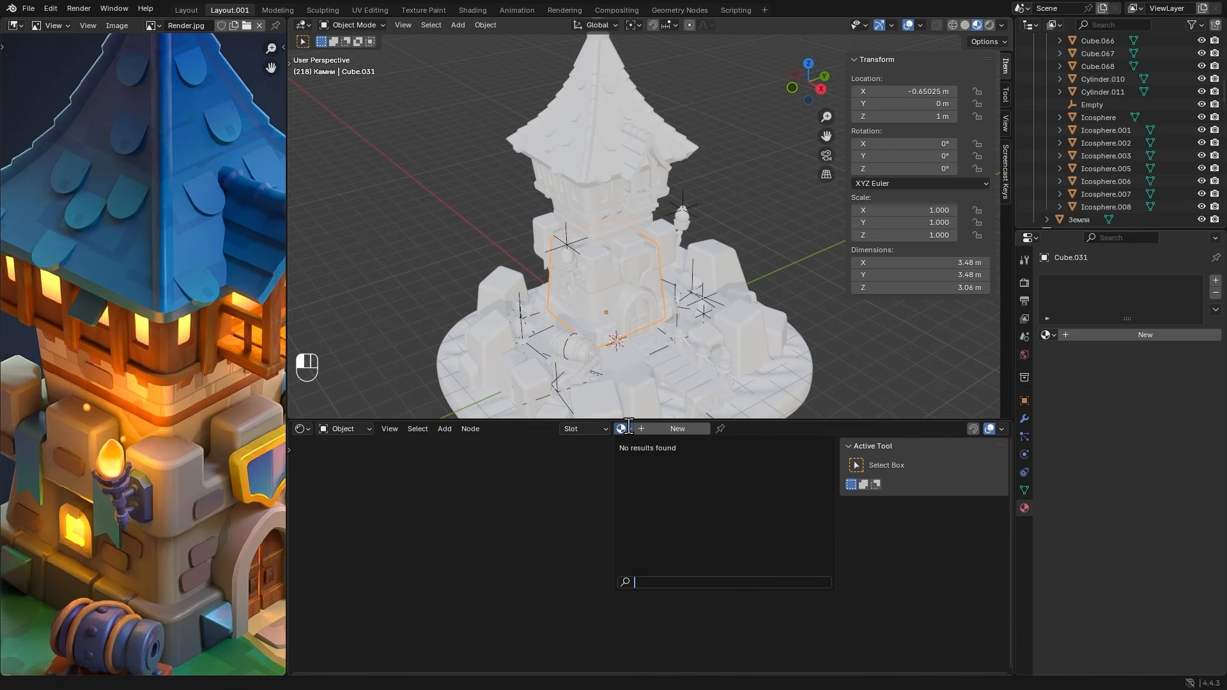
click(667, 428)
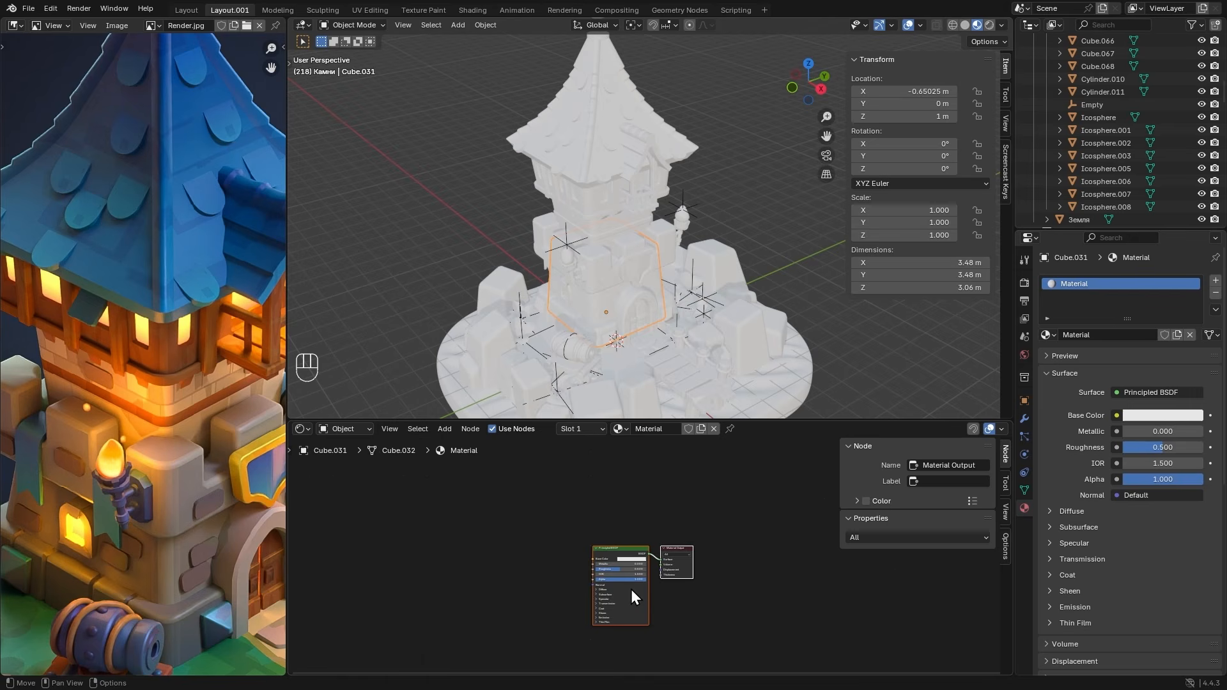
scroll(634, 593, up, 3)
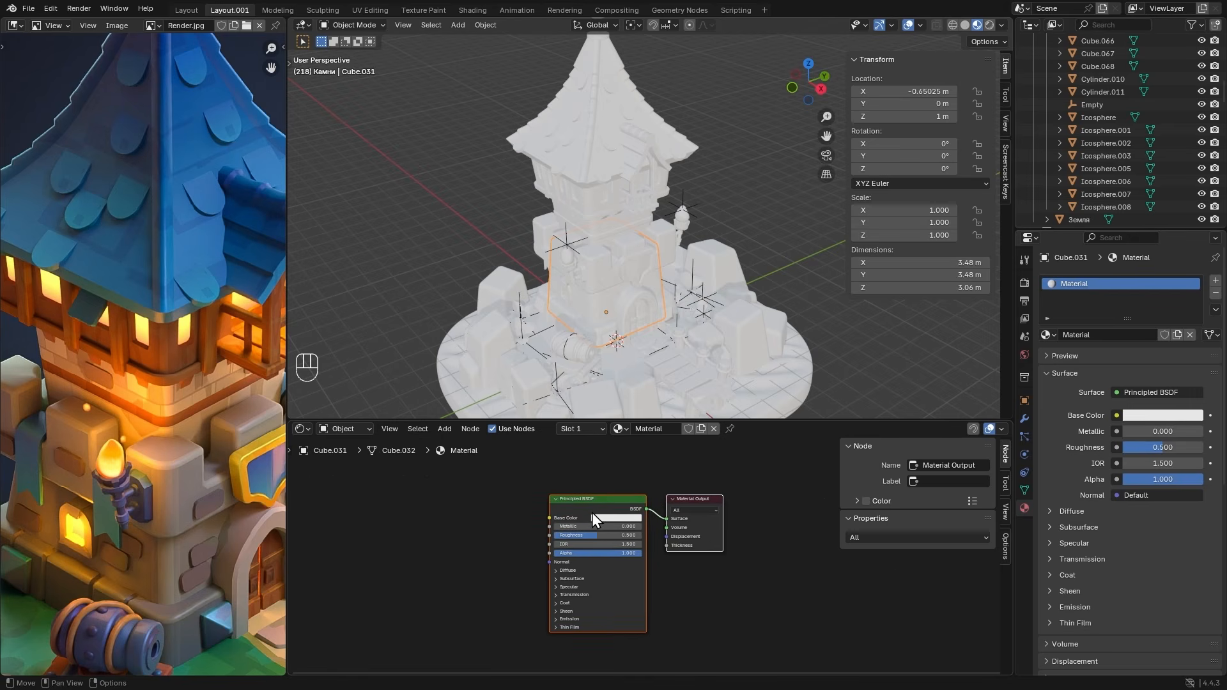
scroll(592, 512, up, 1)
click(516, 485)
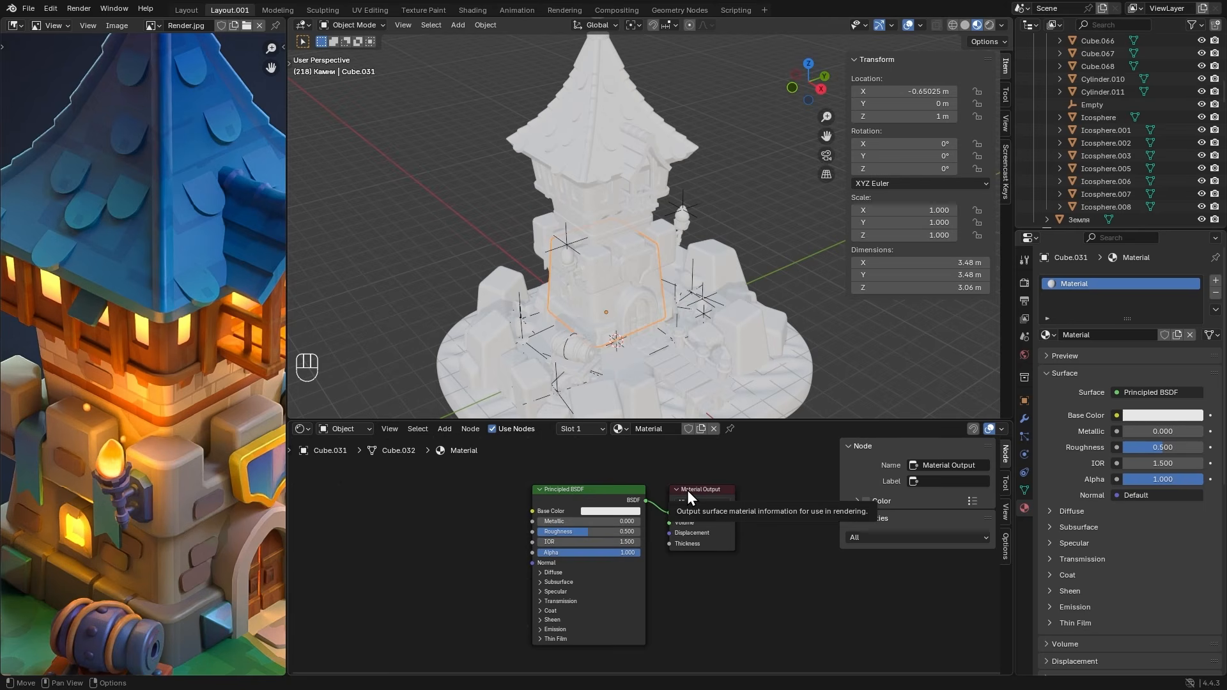
drag(688, 489, 727, 488)
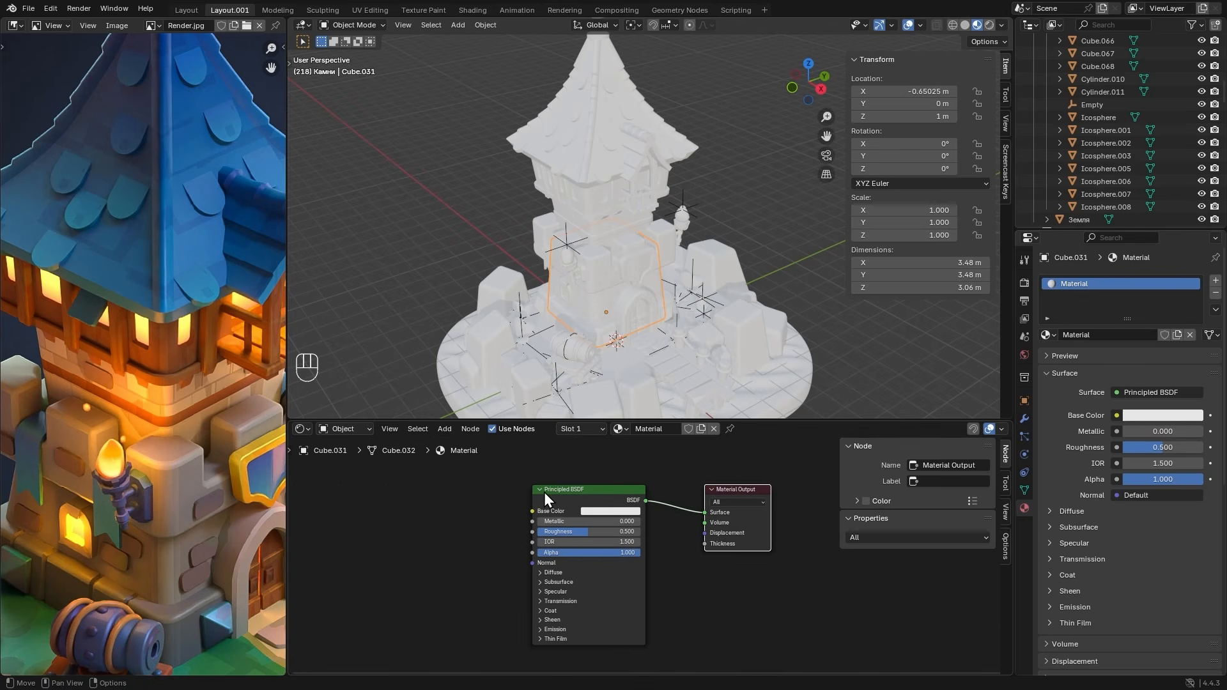
scroll(556, 505, up, 2)
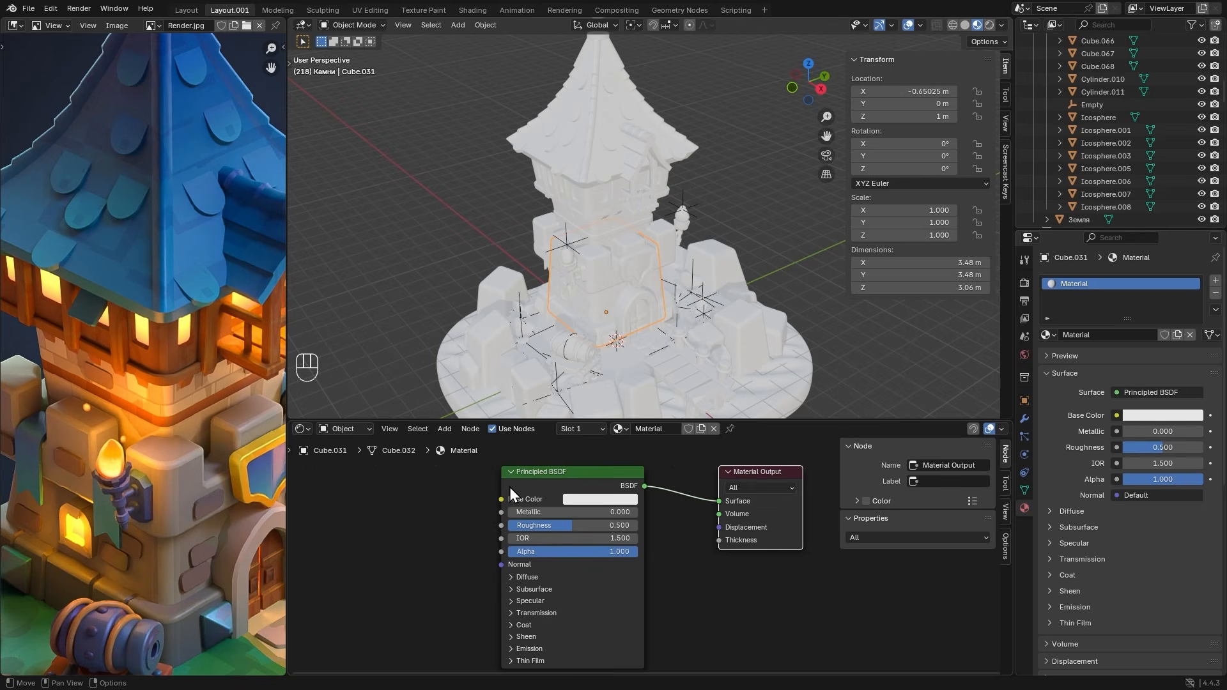
click(585, 499)
mouse_move(616, 359)
mouse_down()
mouse_move(607, 351)
mouse_move(628, 343)
mouse_up()
key(Escape)
- Add a Color Attribute node beside the Principled BSDF, ahead of its inputs
key(shift+a)
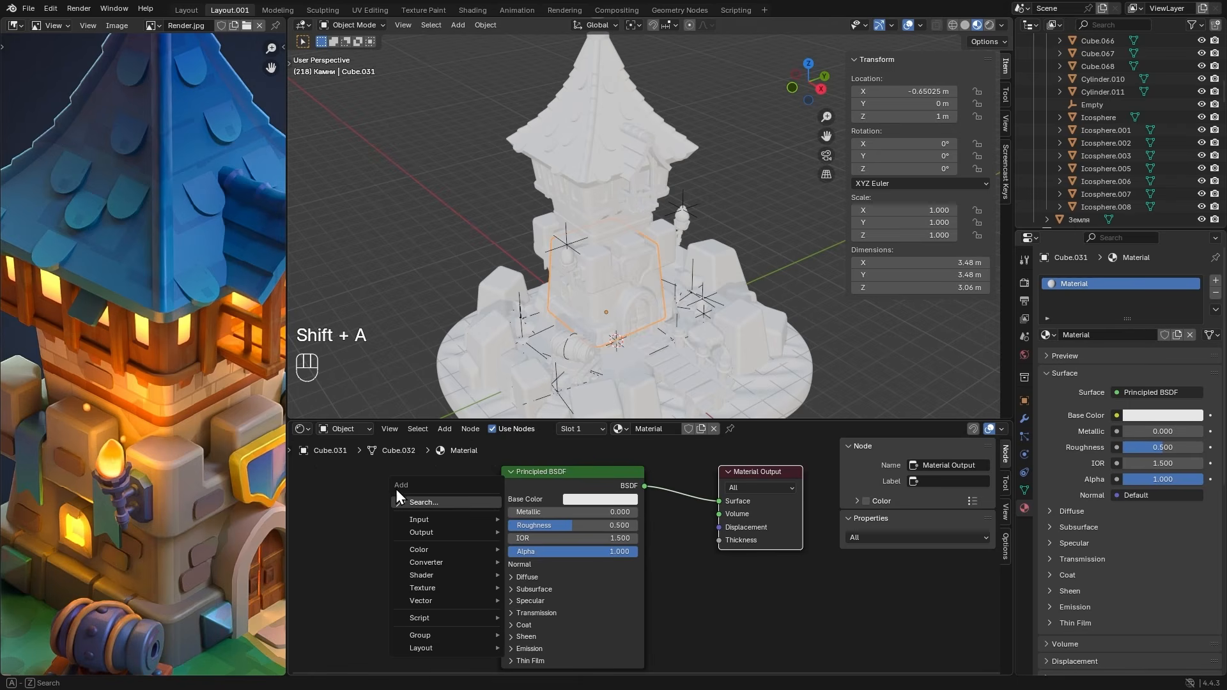
click(436, 503)
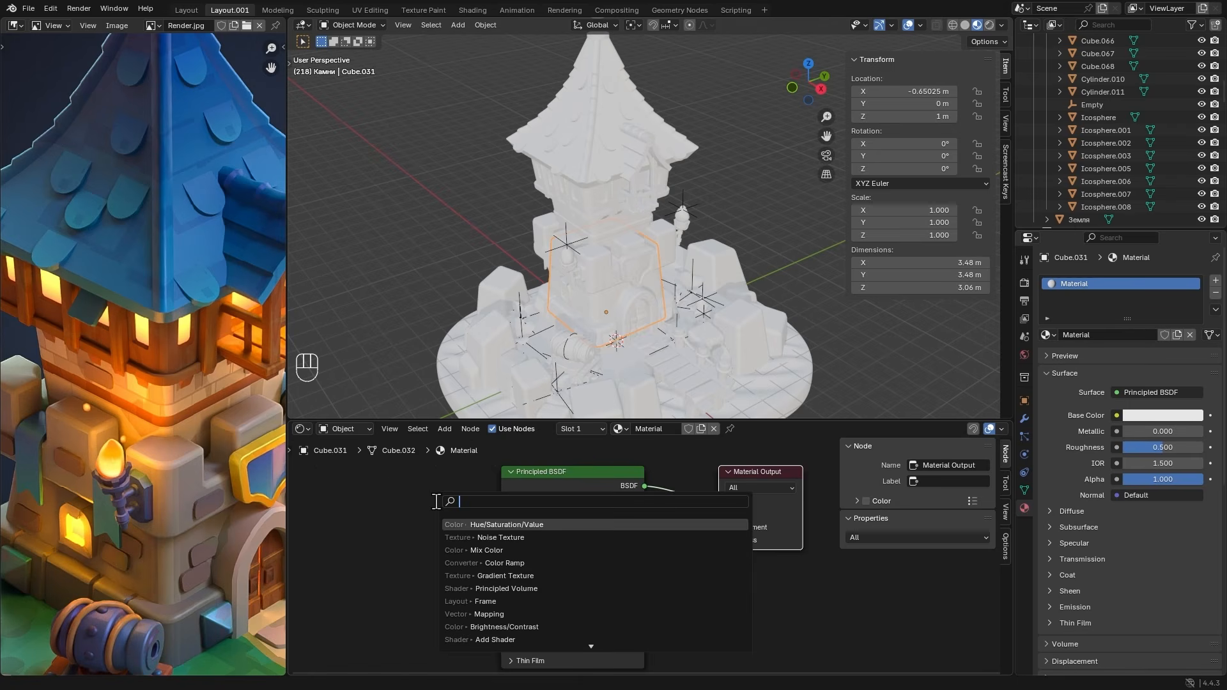
text(Color)
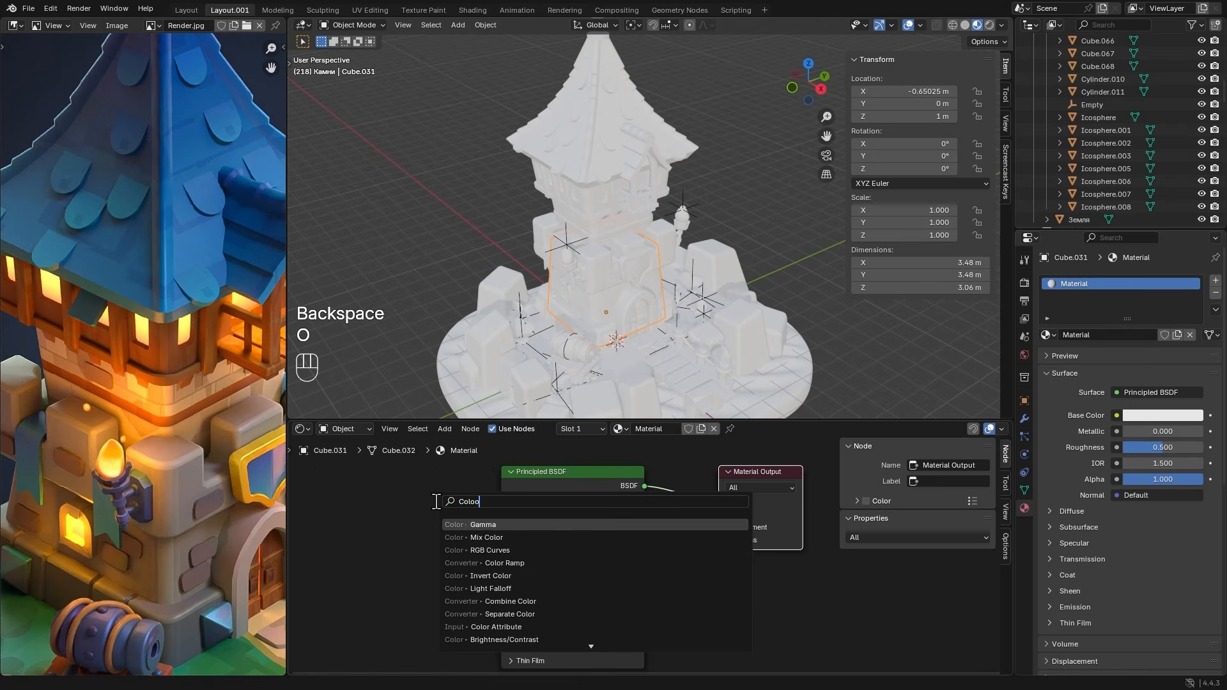
text( a)
click(530, 523)
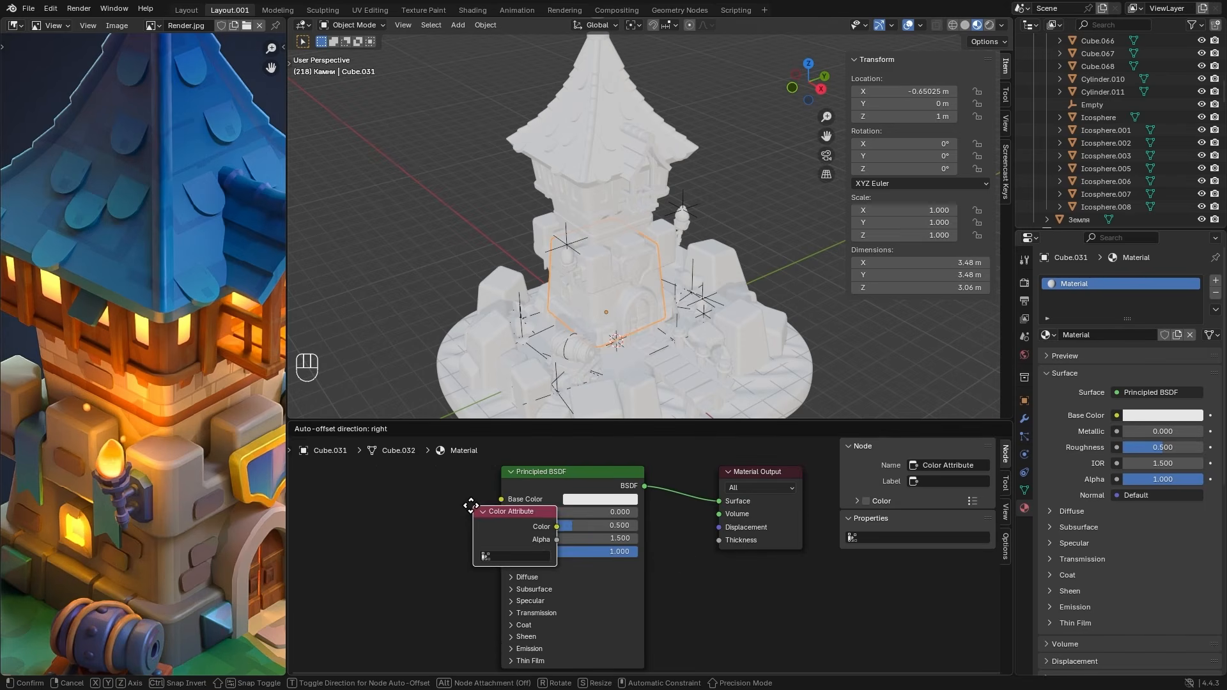
click(373, 491)
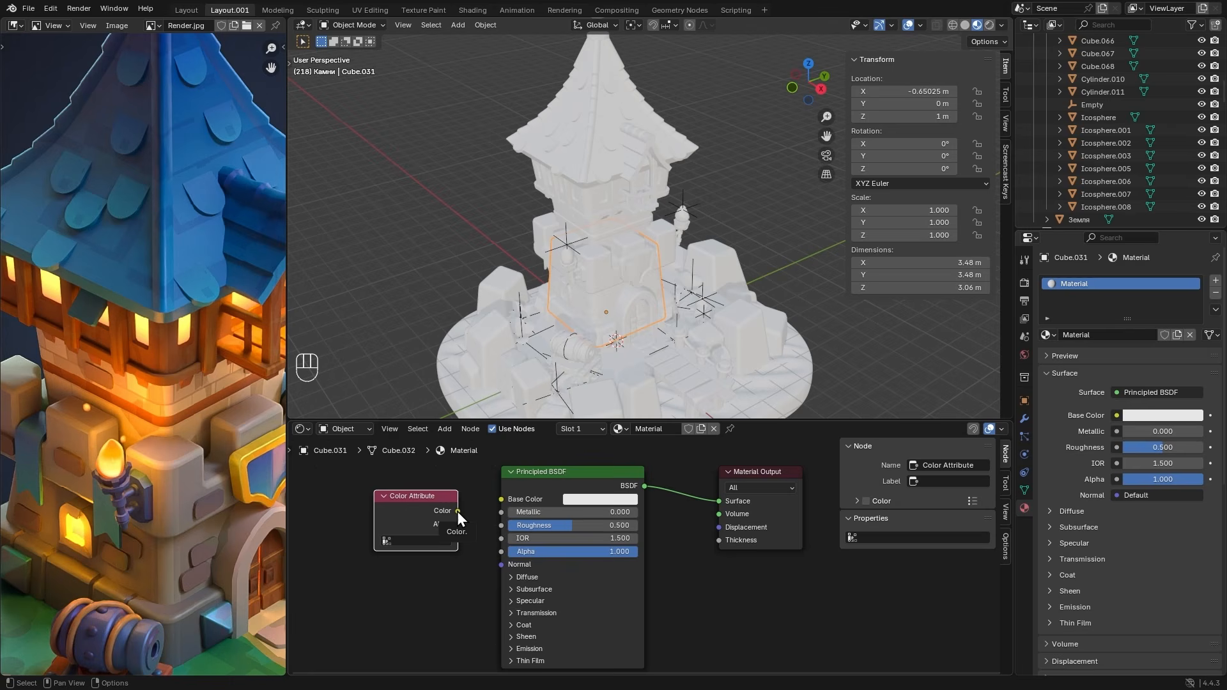
- Connect the Color Attribute's Color output to Base Color and choose the Attribute layer as its source
drag(458, 511, 508, 495)
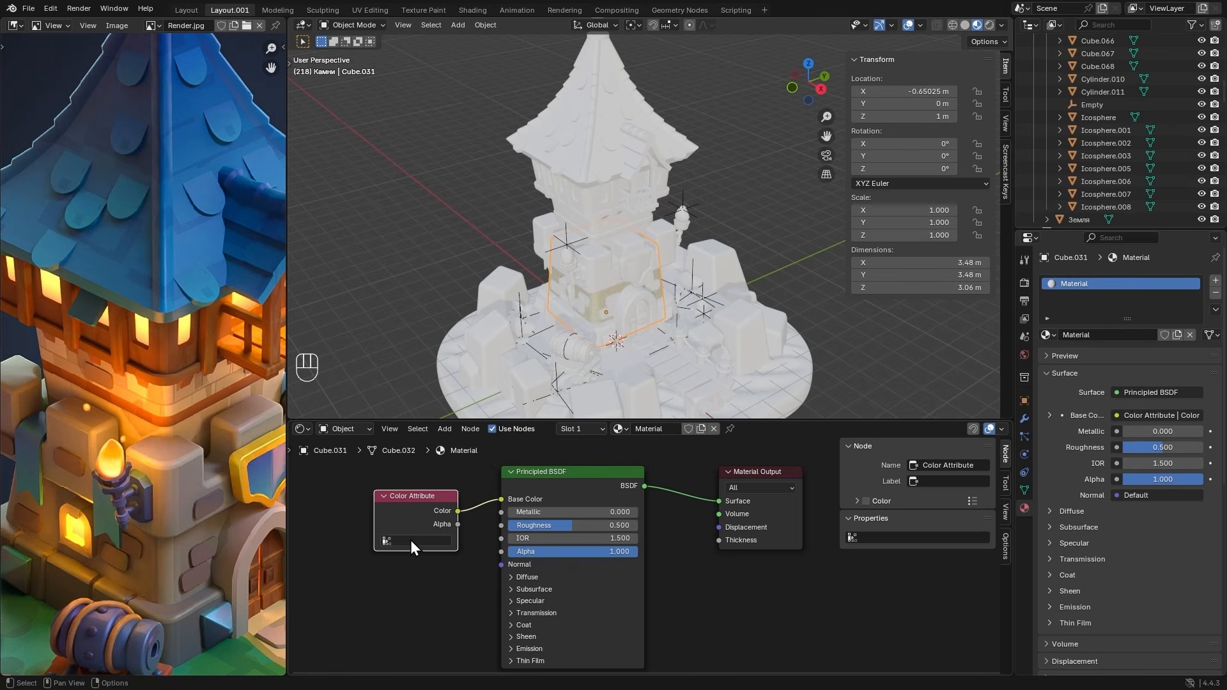
click(394, 542)
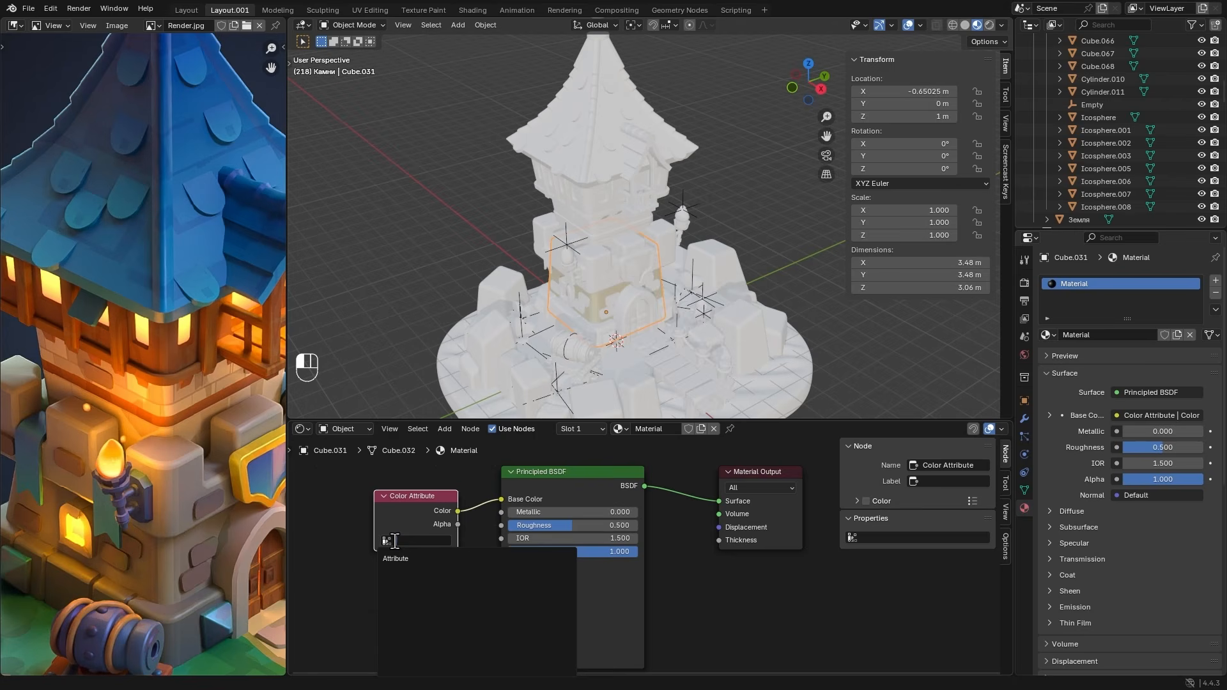
click(430, 559)
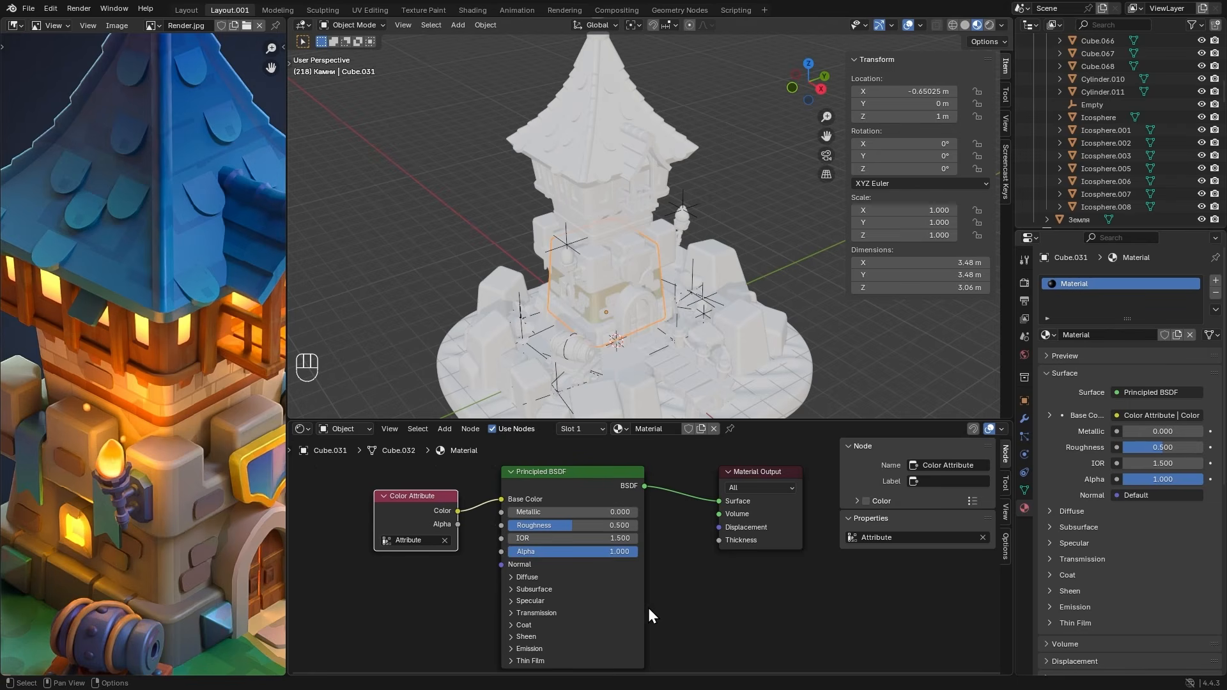
- Link the lower wall block's material to all objects in the castle scene
scroll(654, 254, down, 3)
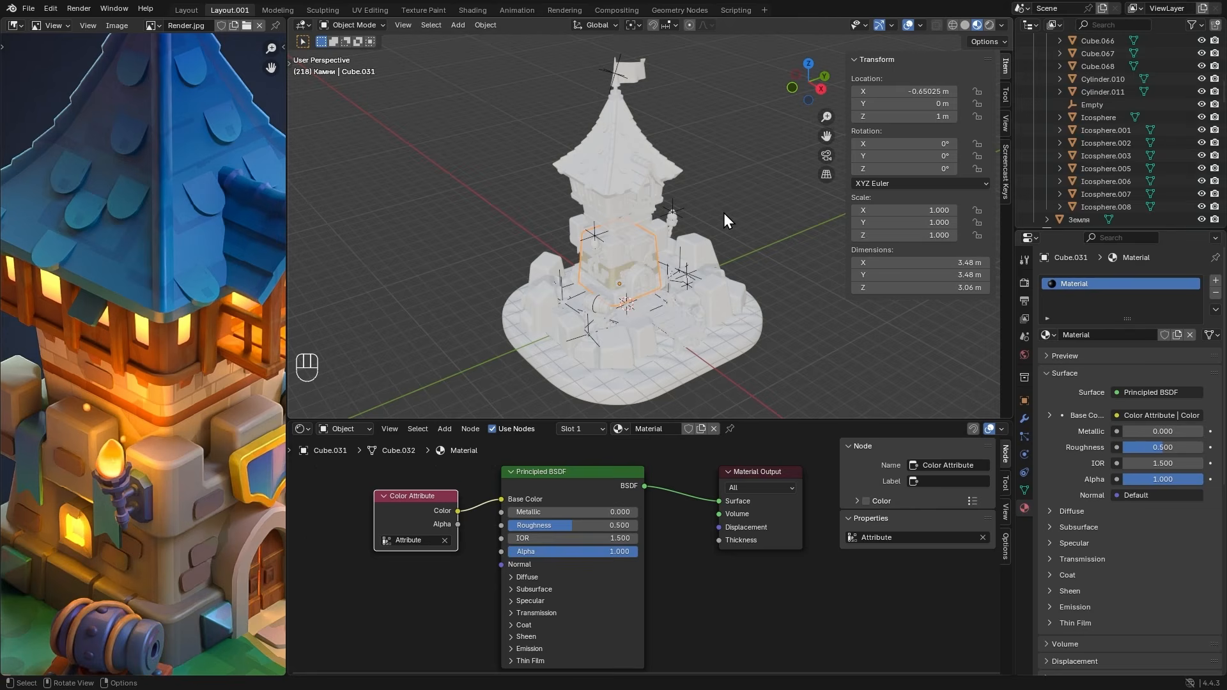
key(a)
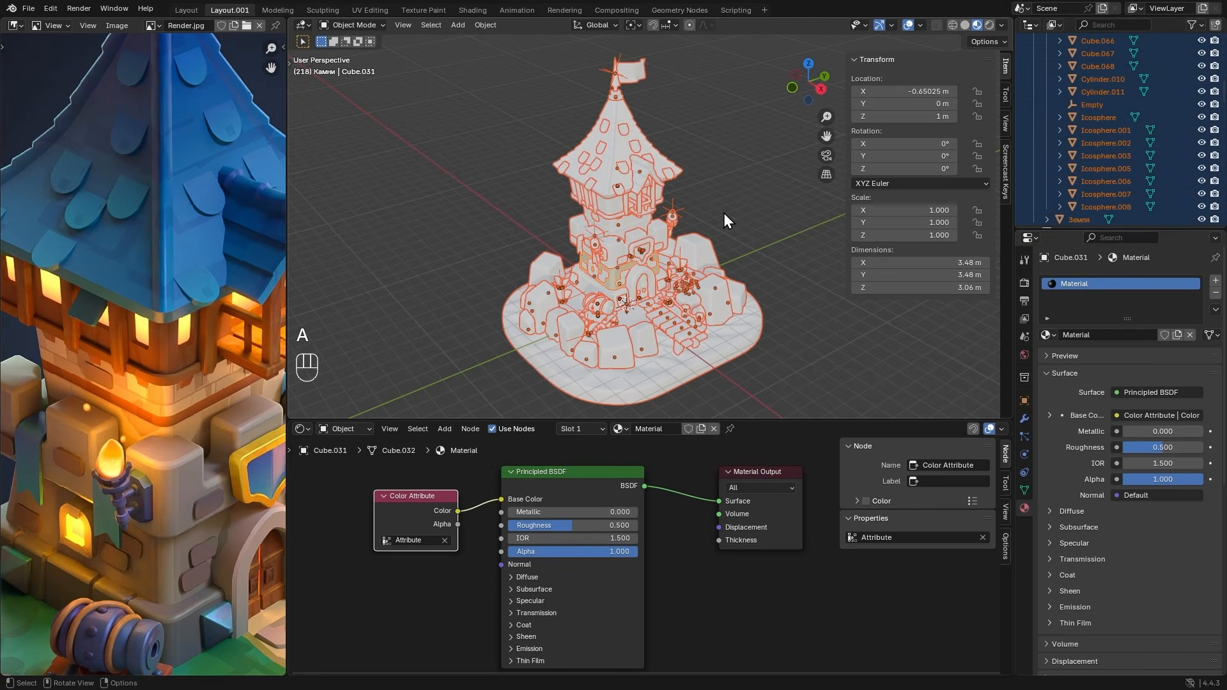
key(ctrl+l)
mouse_move(706, 216)
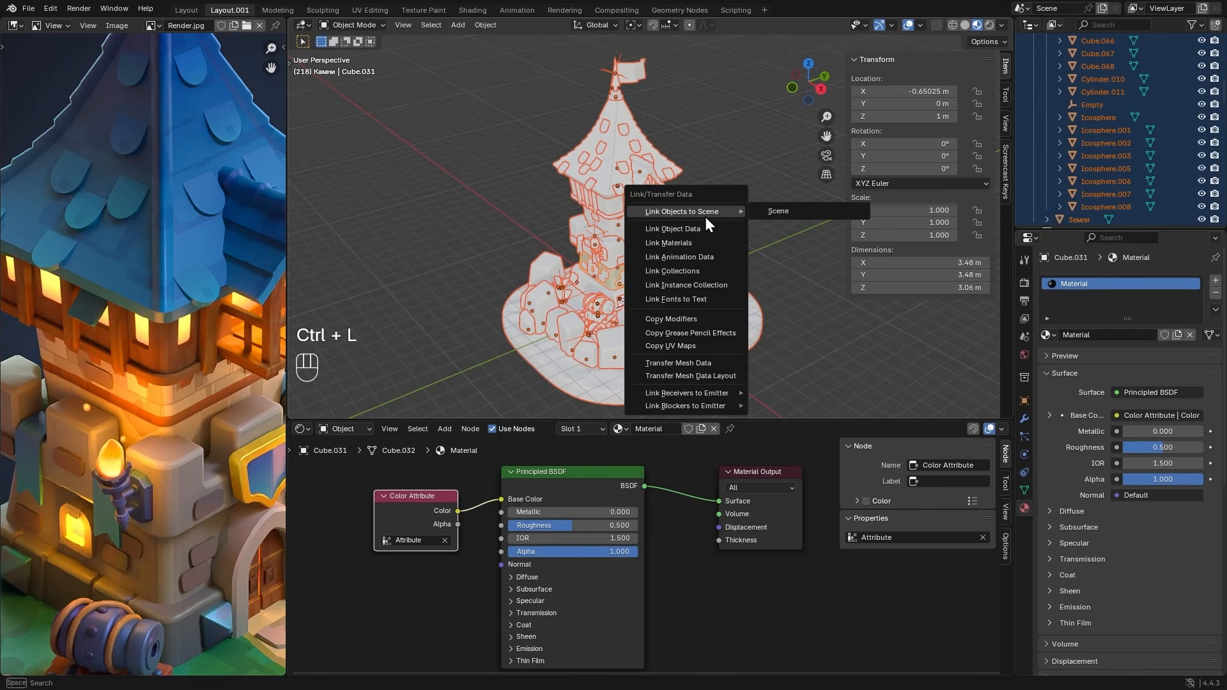
click(673, 244)
click(741, 290)
alt+drag(742, 290, 761, 240)
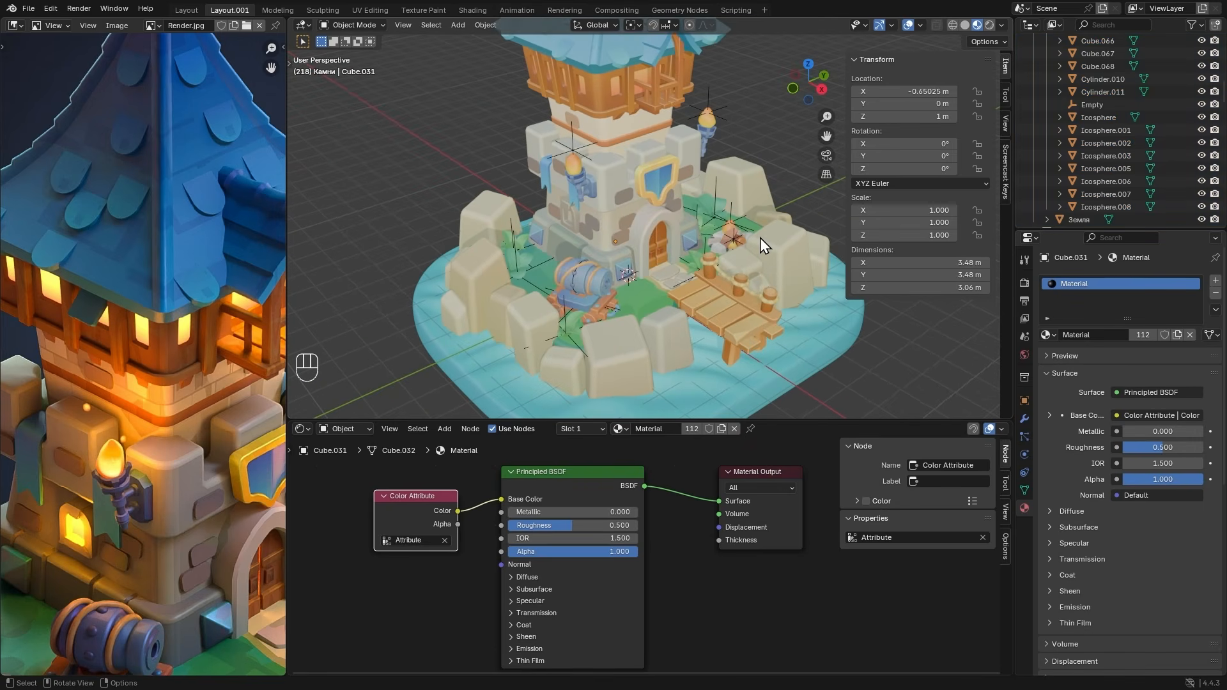
- Try out different Metallic, Roughness and Alpha values on the shared material's Principled BSDF
scroll(556, 490, up, 2)
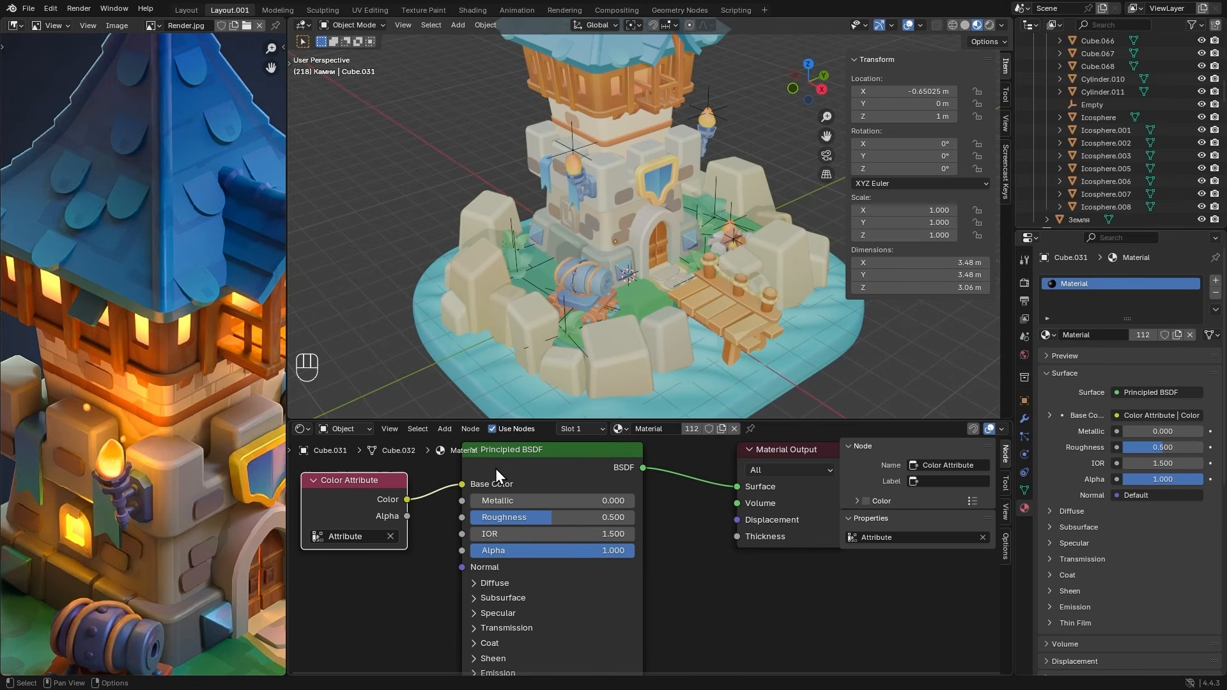
scroll(581, 481, up, 1)
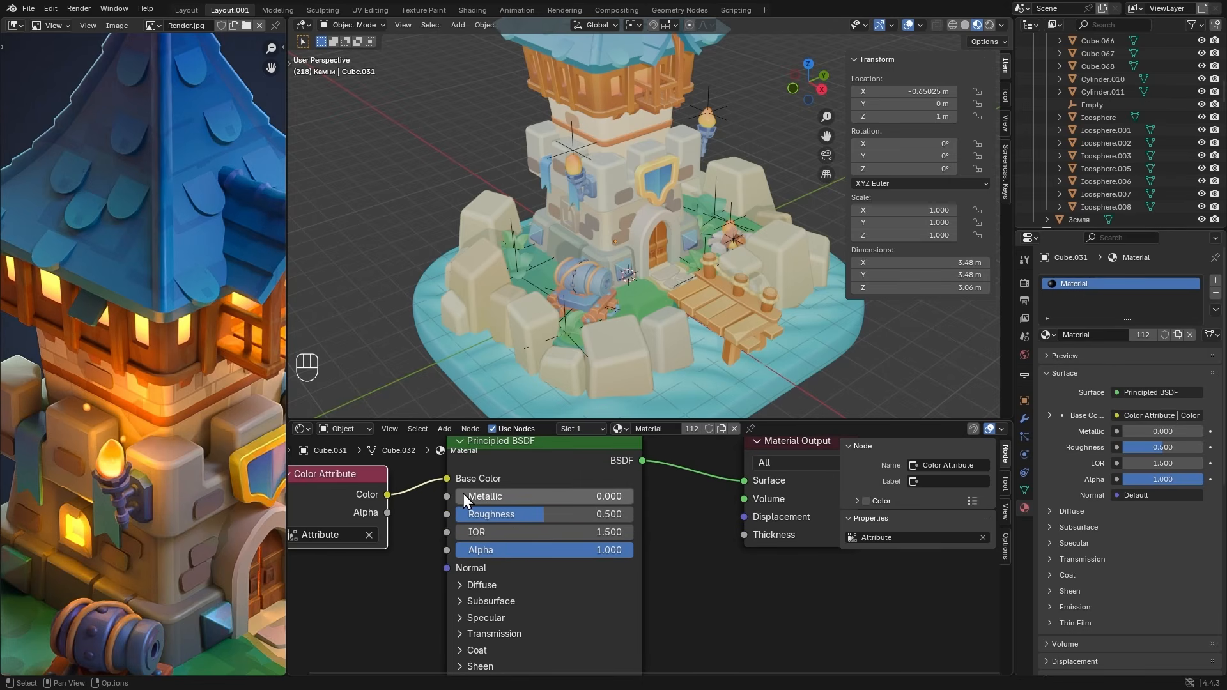
mouse_move(474, 496)
mouse_down()
mouse_move(621, 496)
mouse_move(455, 500)
mouse_up()
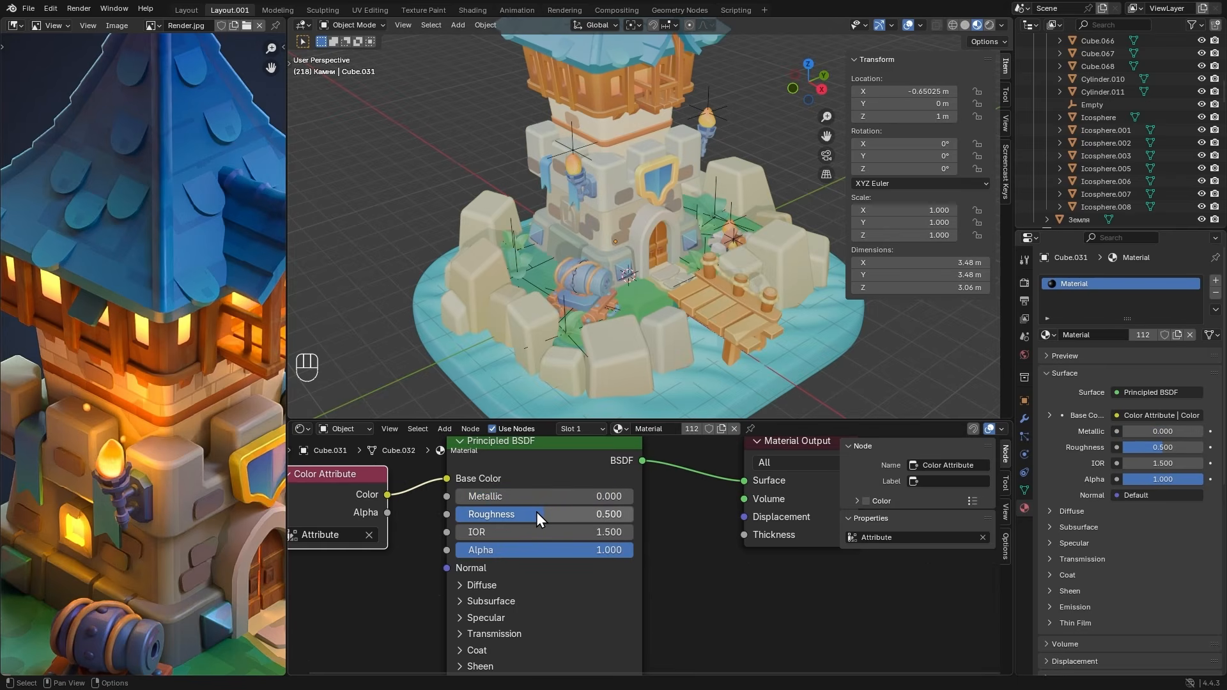
mouse_move(535, 512)
mouse_down()
mouse_move(634, 513)
mouse_move(455, 514)
mouse_move(543, 513)
mouse_up()
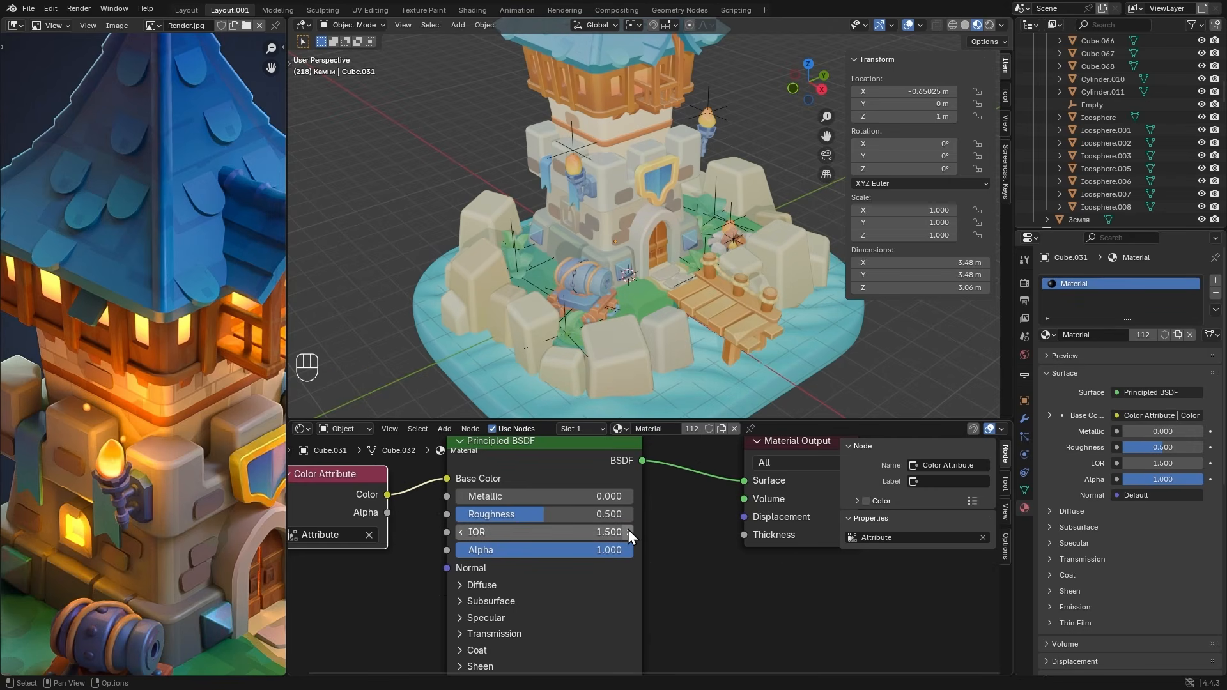
drag(582, 551, 633, 550)
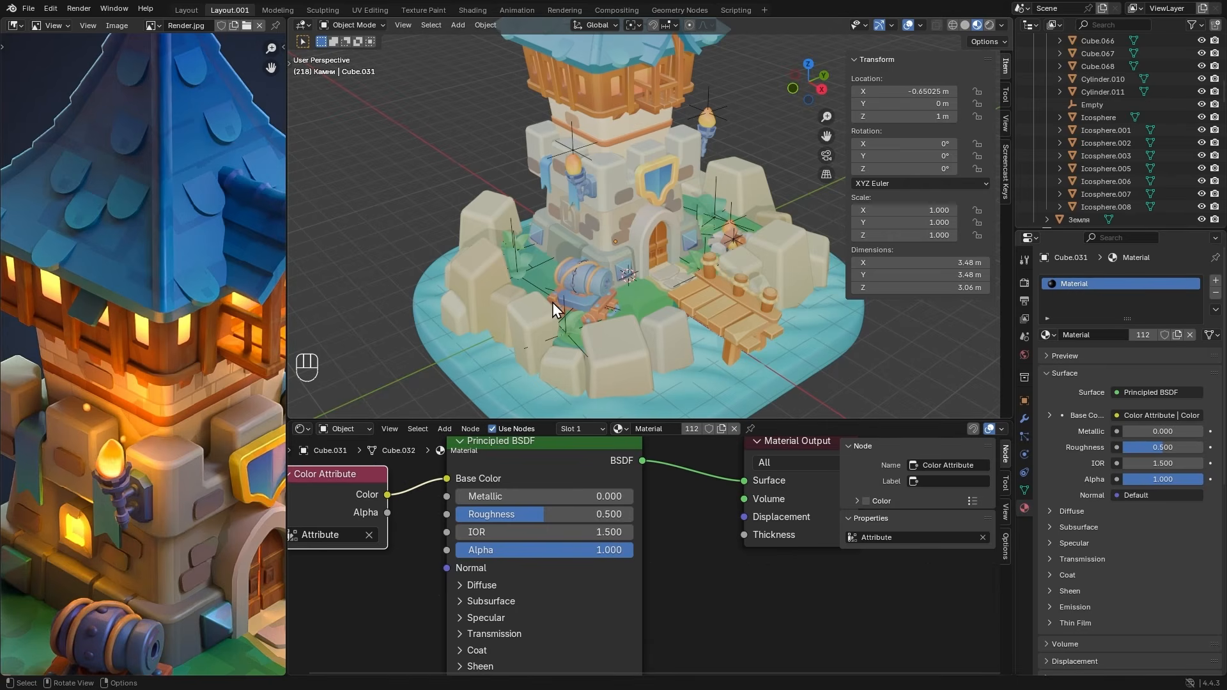
- Give the cannon barrel its own copy of the shared material, named Metal, with Metallic at 0.800
click(599, 282)
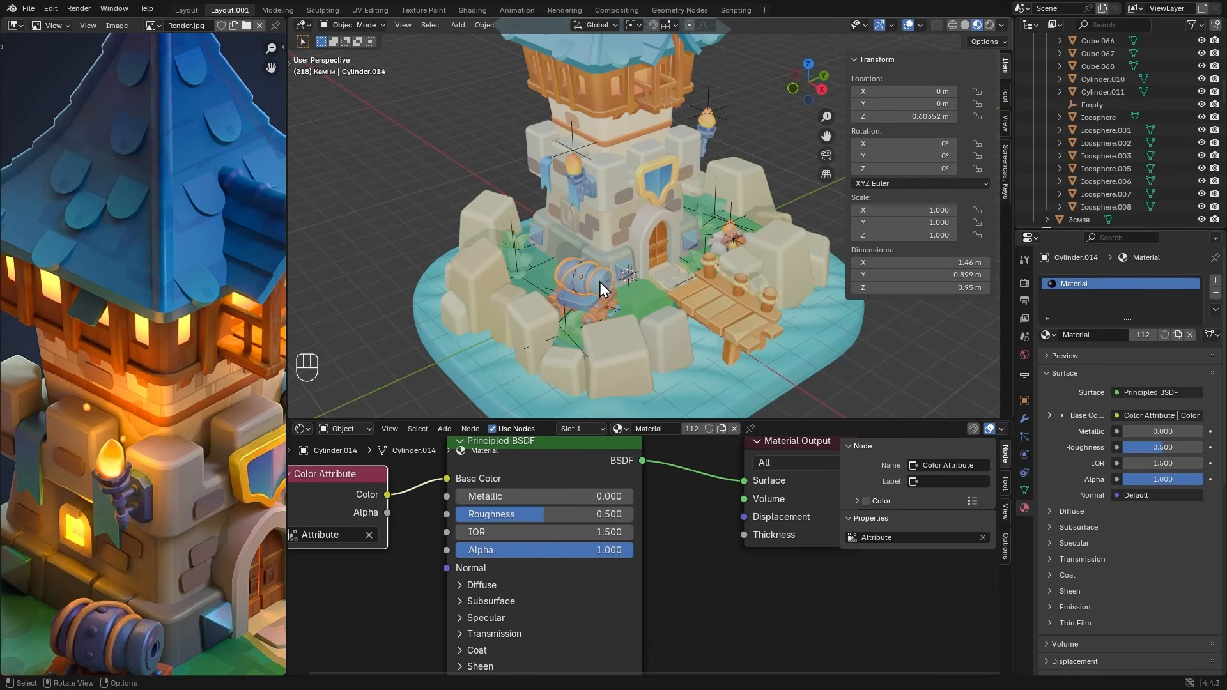
click(722, 431)
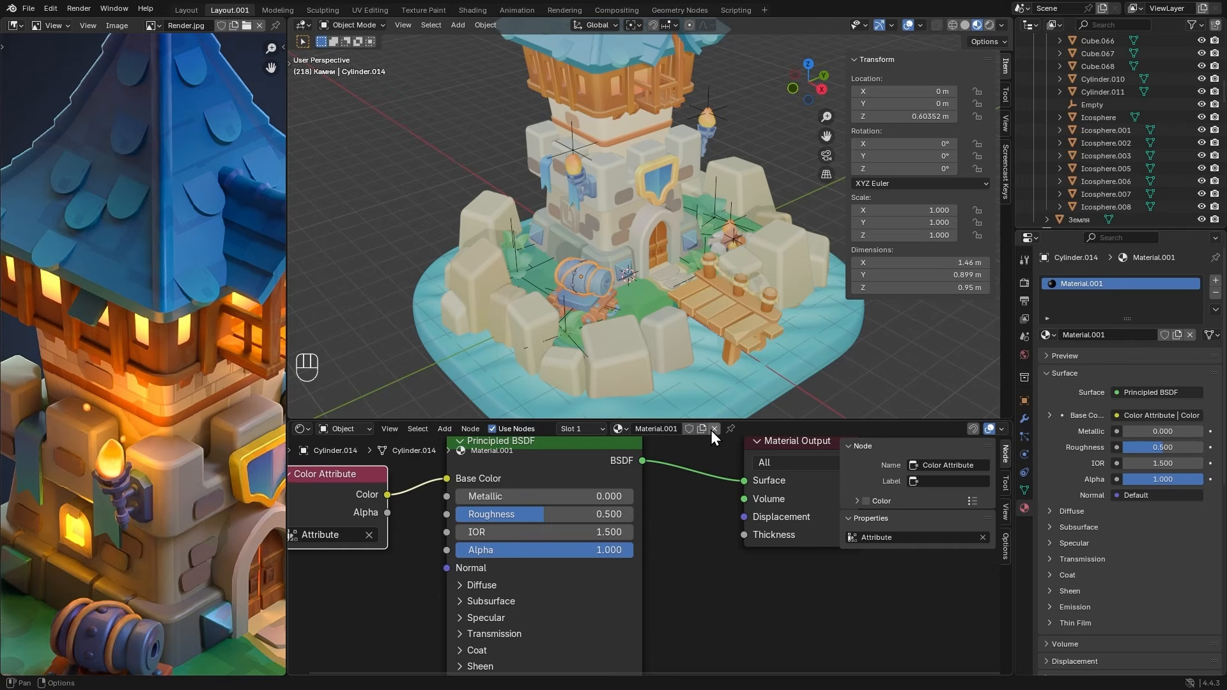
click(664, 428)
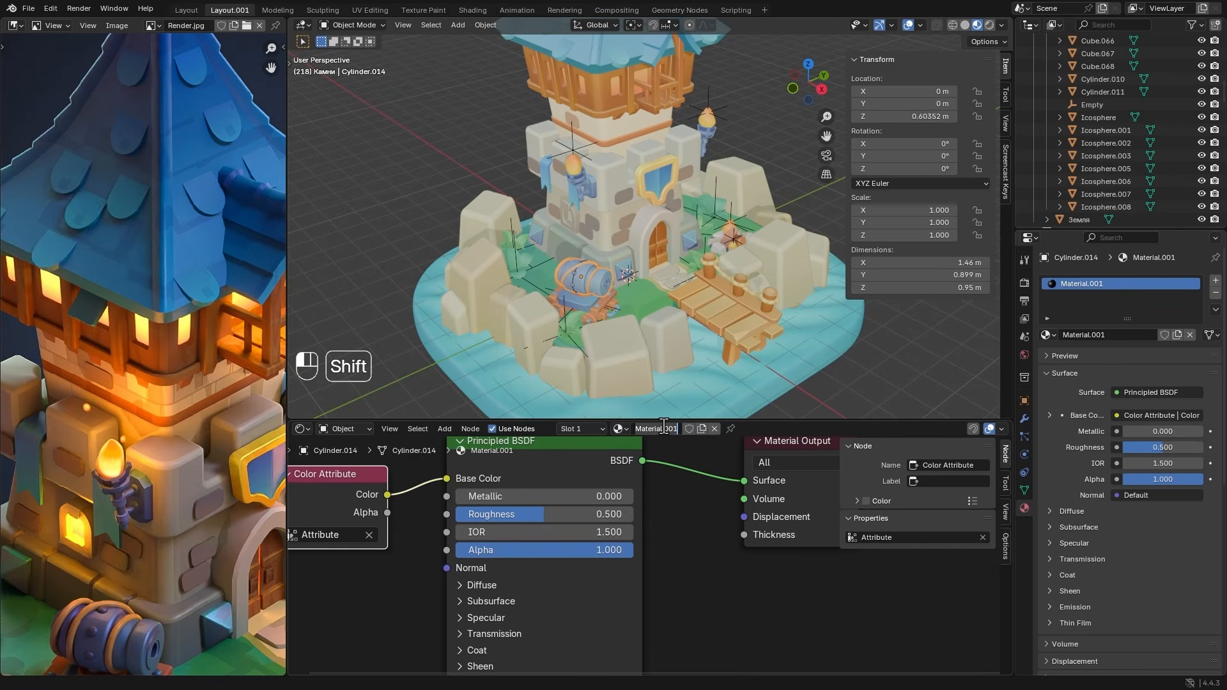
text(Metal)
key(BackSpace)
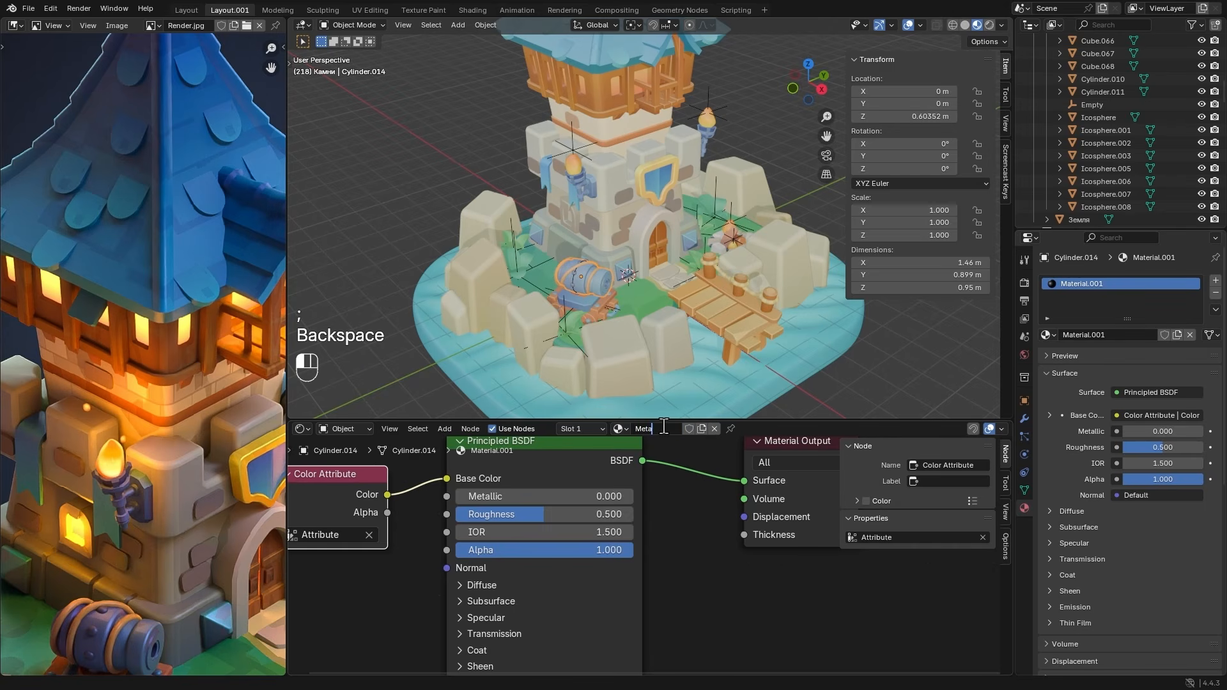
text(l)
key(Return)
ctrl+drag(475, 493, 598, 496)
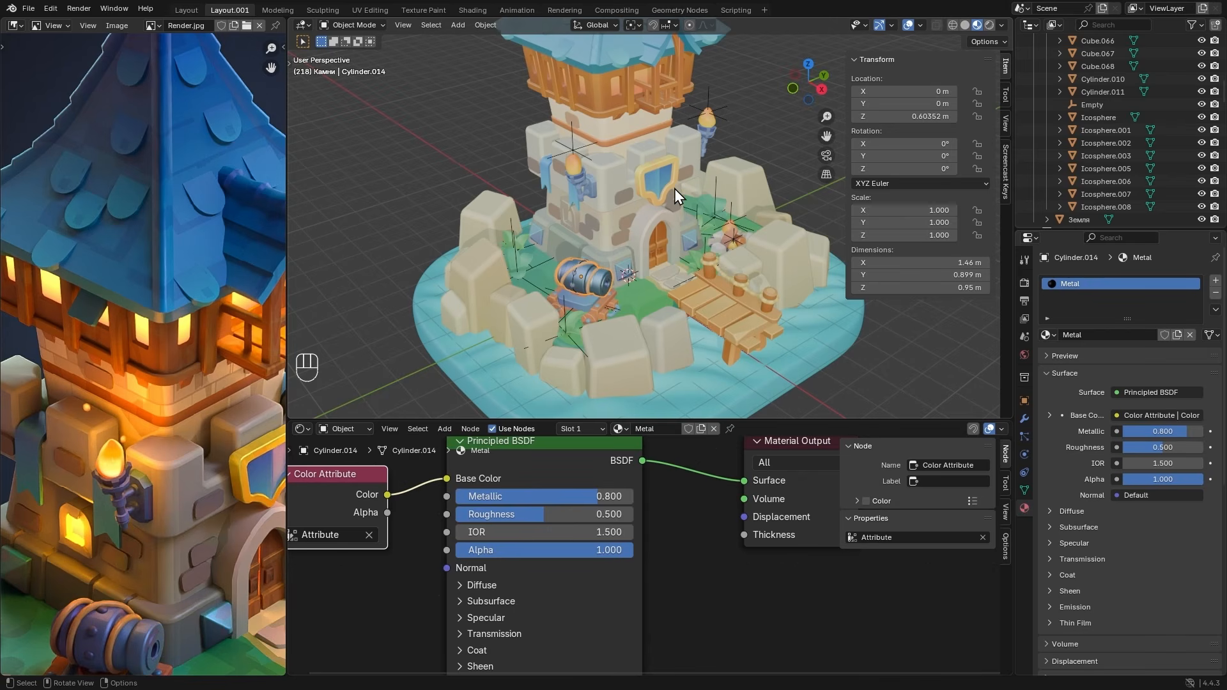
- Link the cannon barrel's Metal material to the cannon carriage parts, torch holders, shield and pyramid-shaped studs on the tower base
shift+click(584, 303)
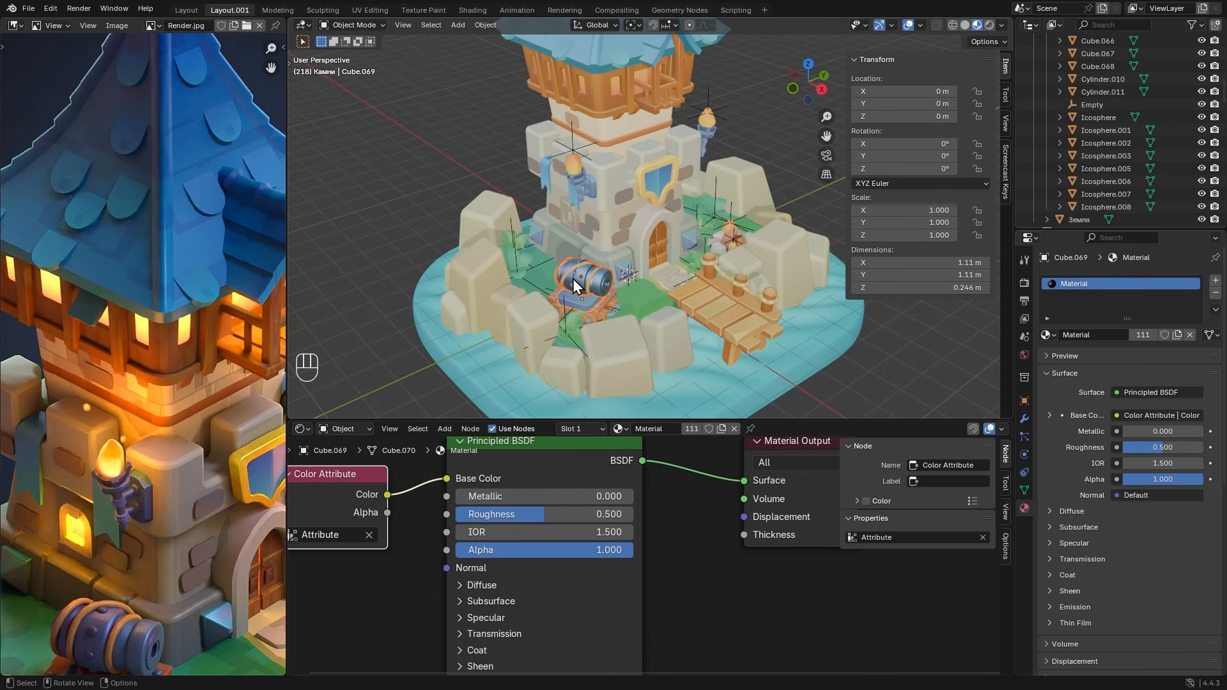
scroll(550, 172, up, 5)
shift+middle_drag(542, 166, 690, 246)
shift+click(558, 156)
scroll(575, 191, down, 3)
shift+middle_drag(671, 383, 675, 200)
shift+click(542, 248)
shift+middle_drag(581, 340, 587, 306)
shift+click(587, 306)
scroll(639, 294, down, 1)
shift+middle_drag(735, 251, 661, 284)
shift+click(509, 214)
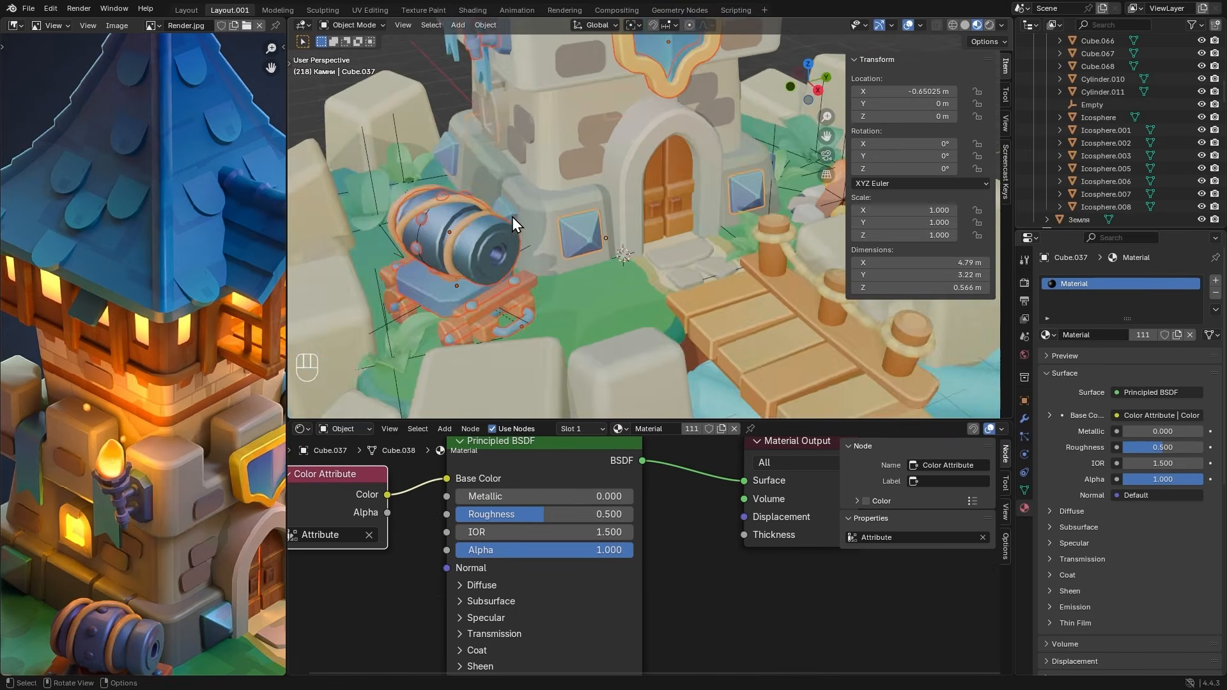
scroll(563, 217, down, 2)
shift+middle_drag(605, 209, 612, 271)
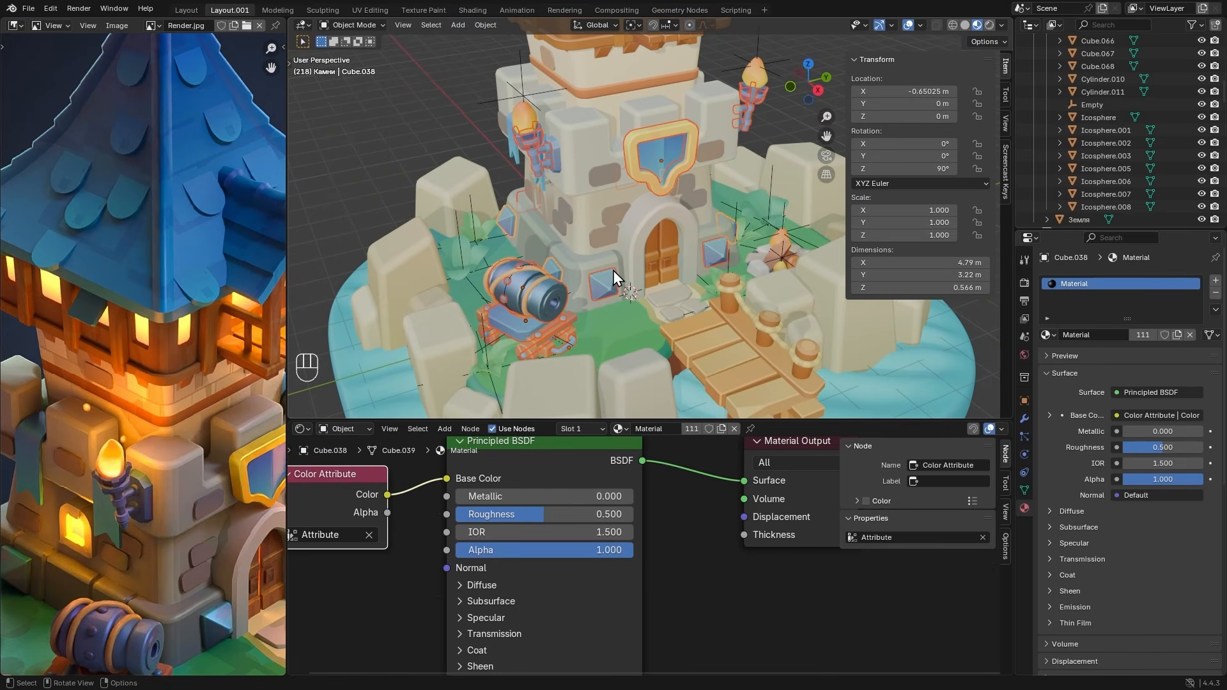
shift+click(518, 293)
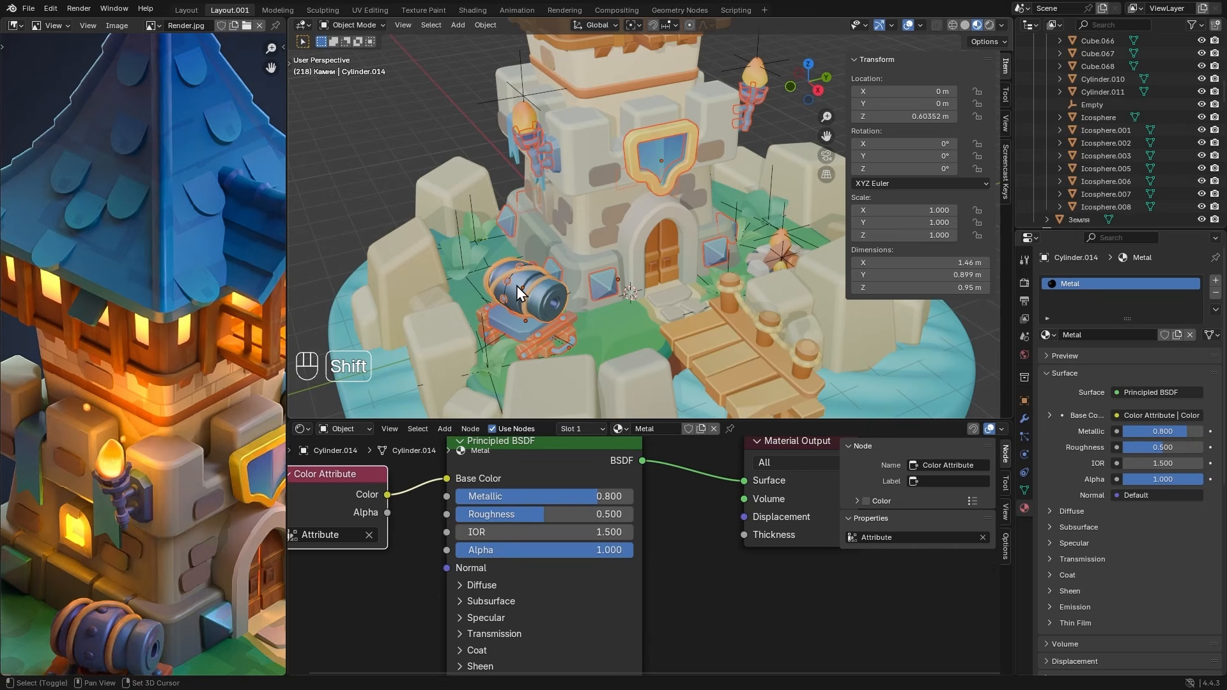
key(ctrl+l)
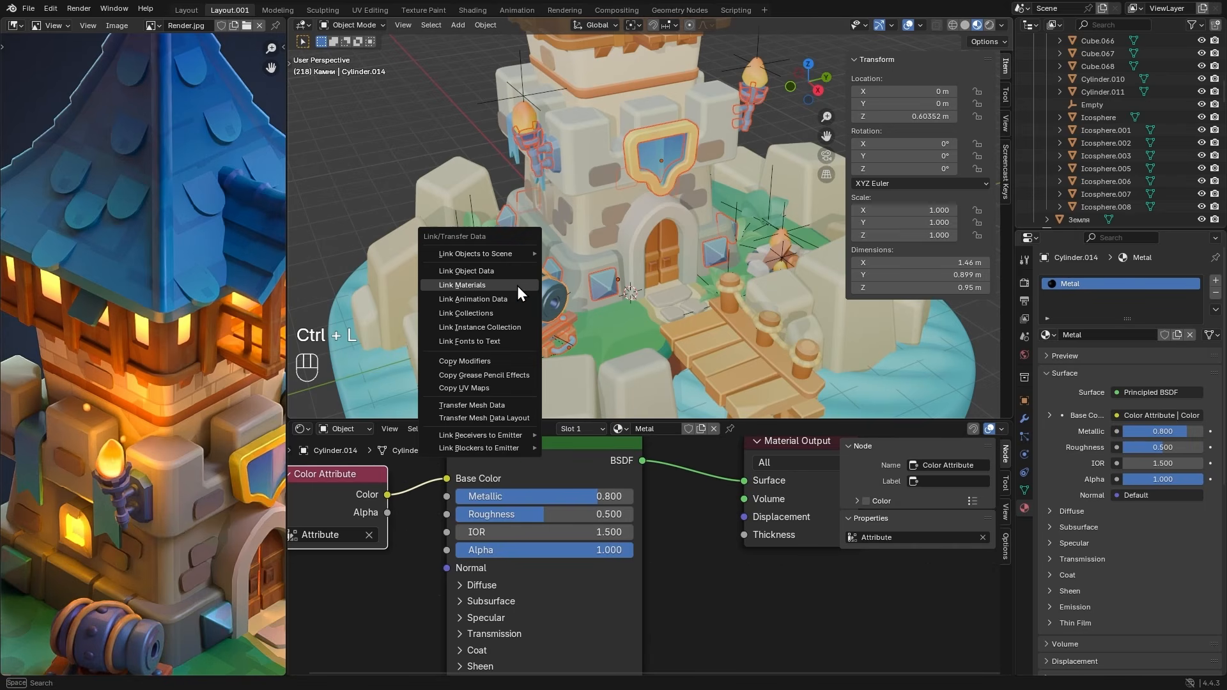
click(517, 286)
scroll(168, 520, down, 2)
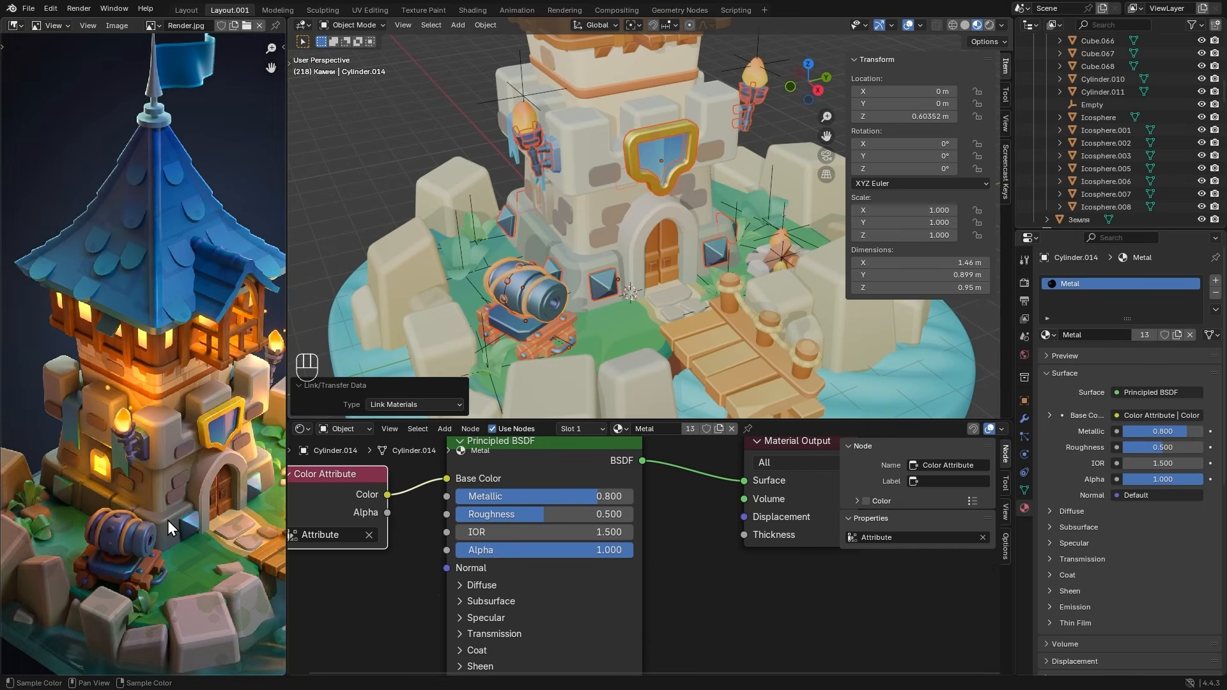
- Give a front boulder a copy of the shared material named Rocks with Roughness 1.000 and link it to all objects in the Камни collection
scroll(167, 520, down, 3)
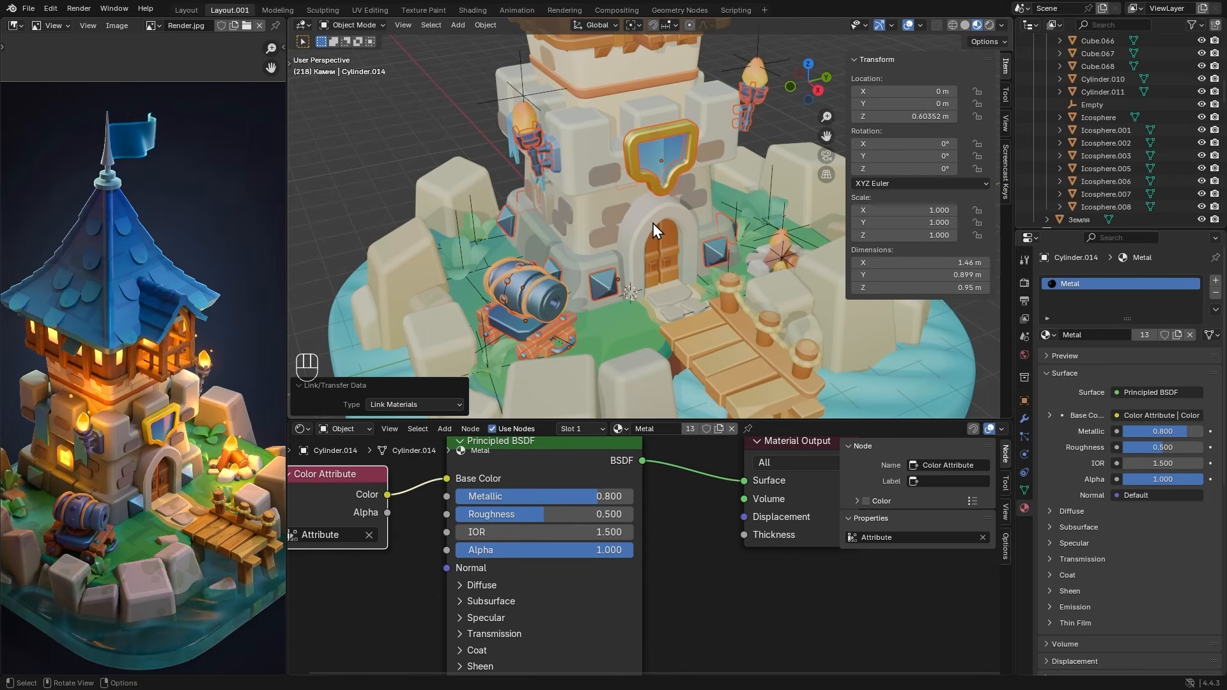
scroll(604, 326, down, 2)
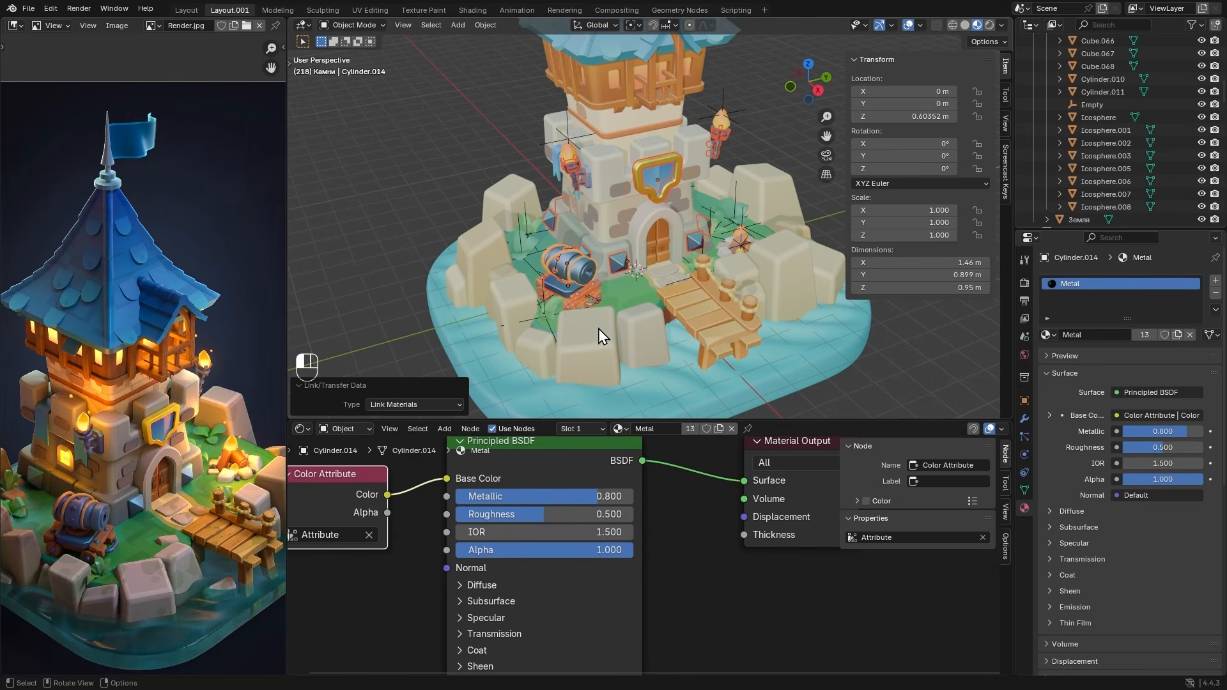
click(598, 328)
scroll(1111, 120, up, 15)
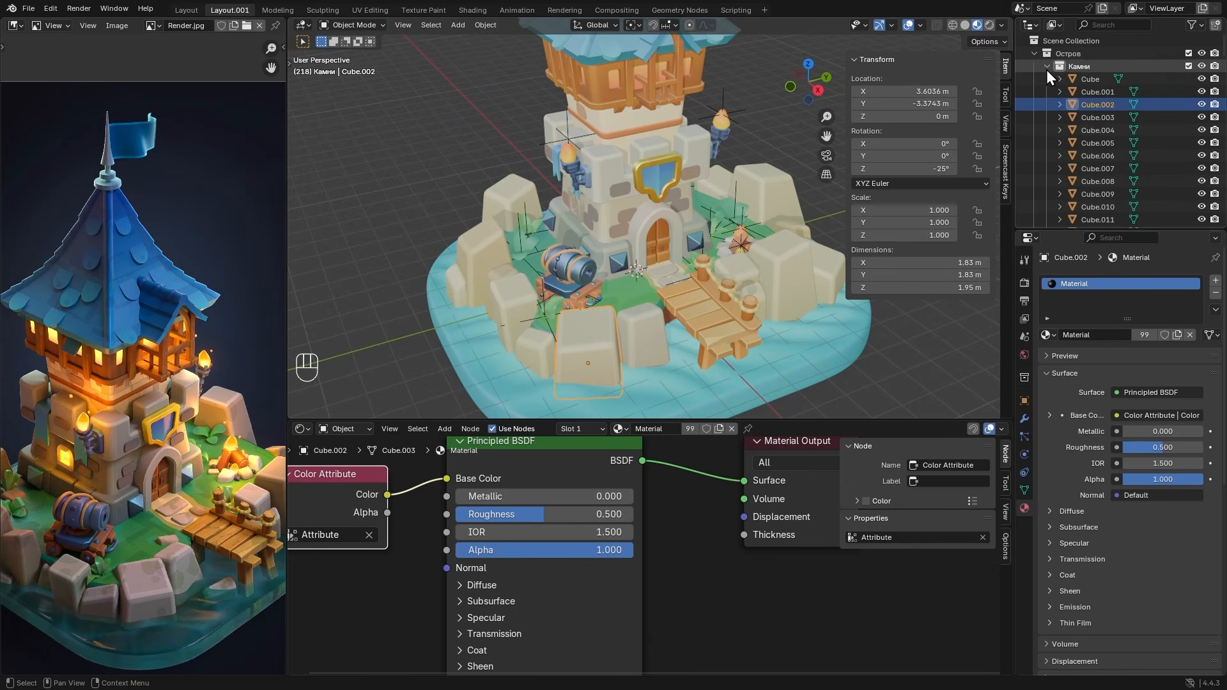
right_click(1085, 66)
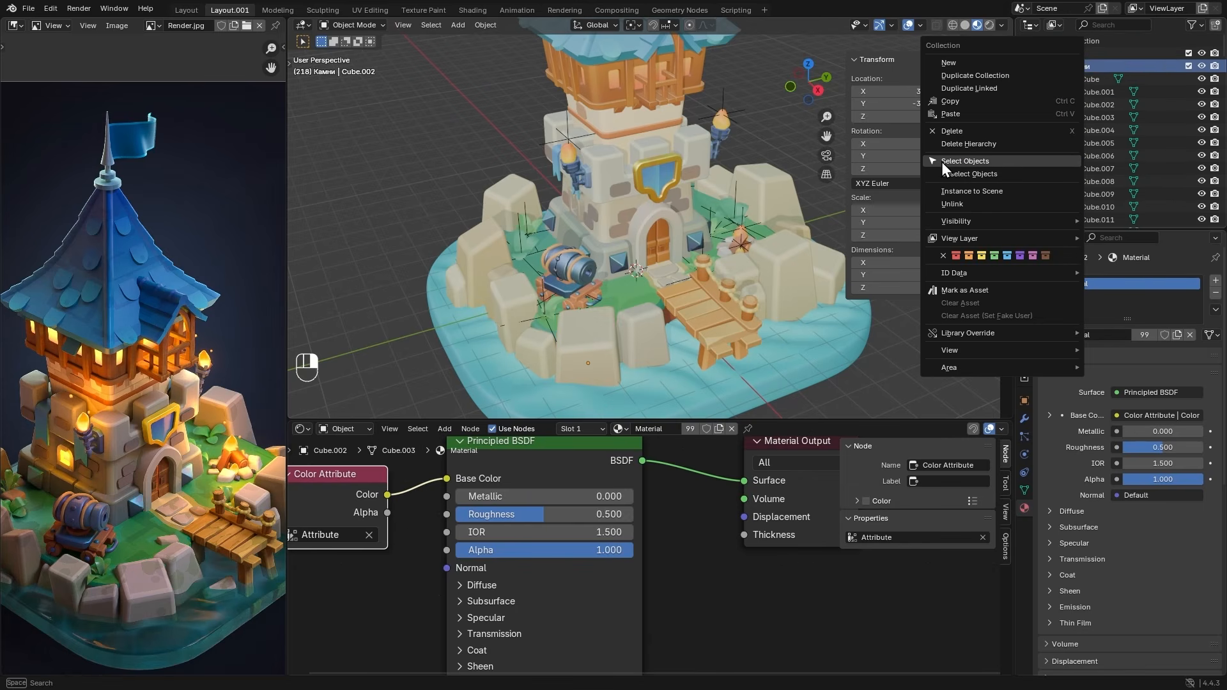
click(985, 162)
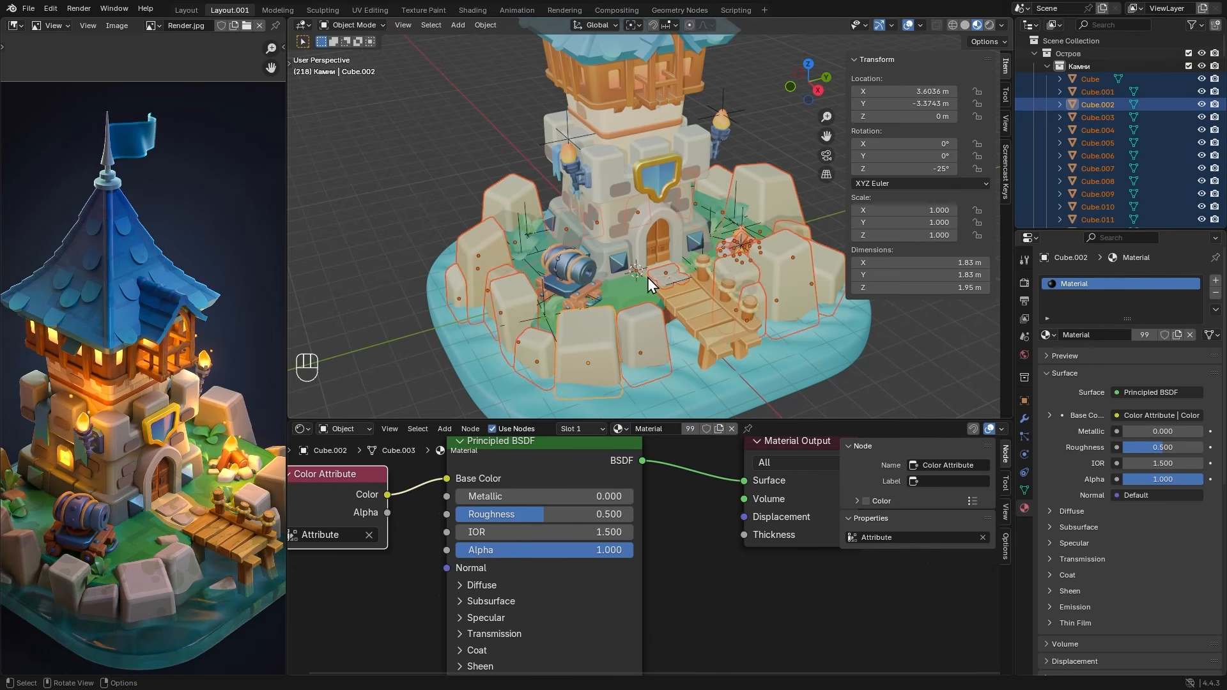
click(719, 429)
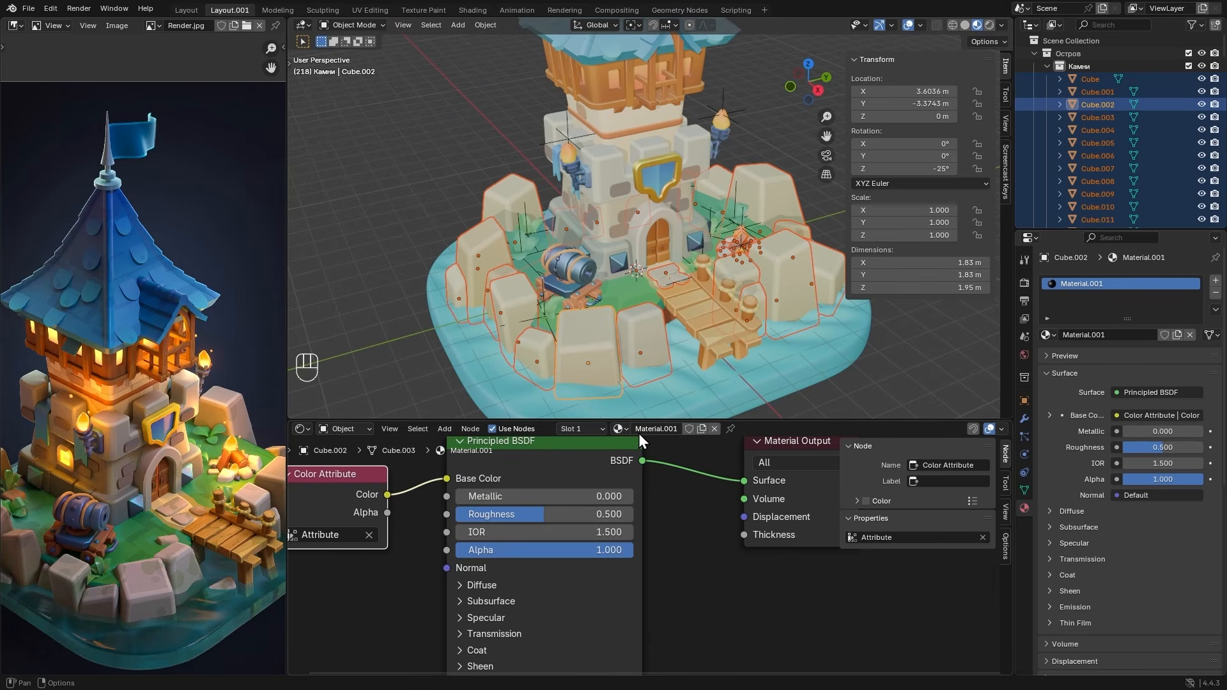
text(Rocks)
key(Return)
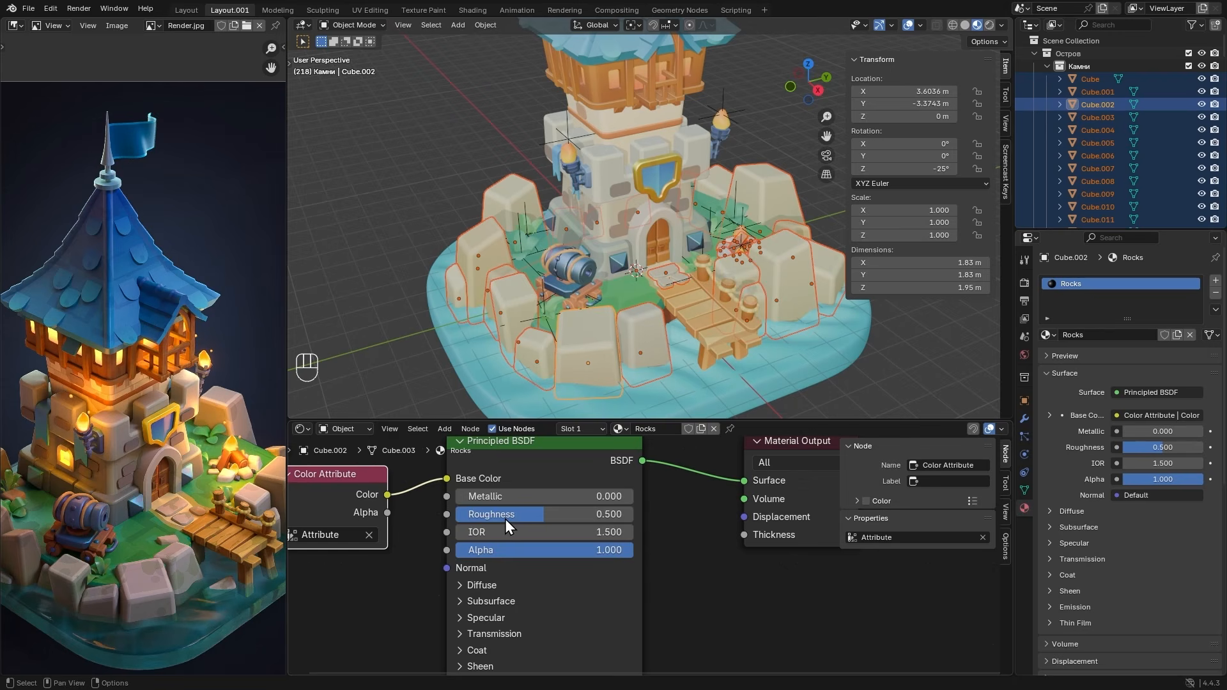
drag(505, 519, 608, 519)
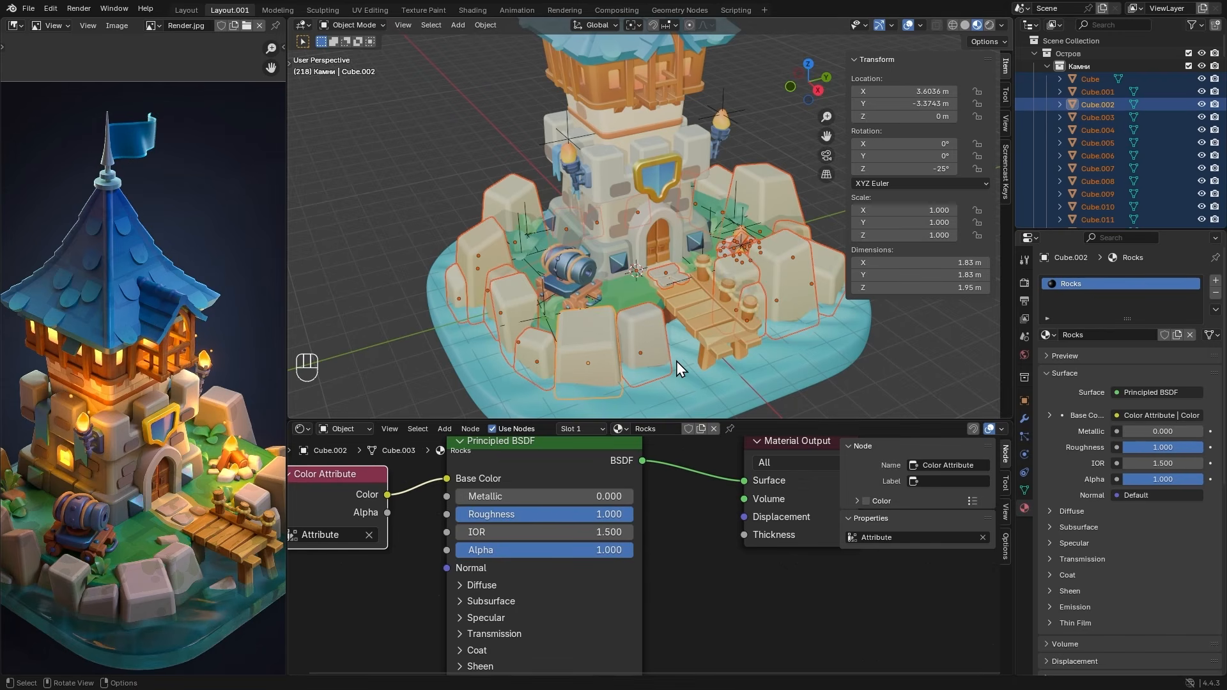
key(ctrl+l)
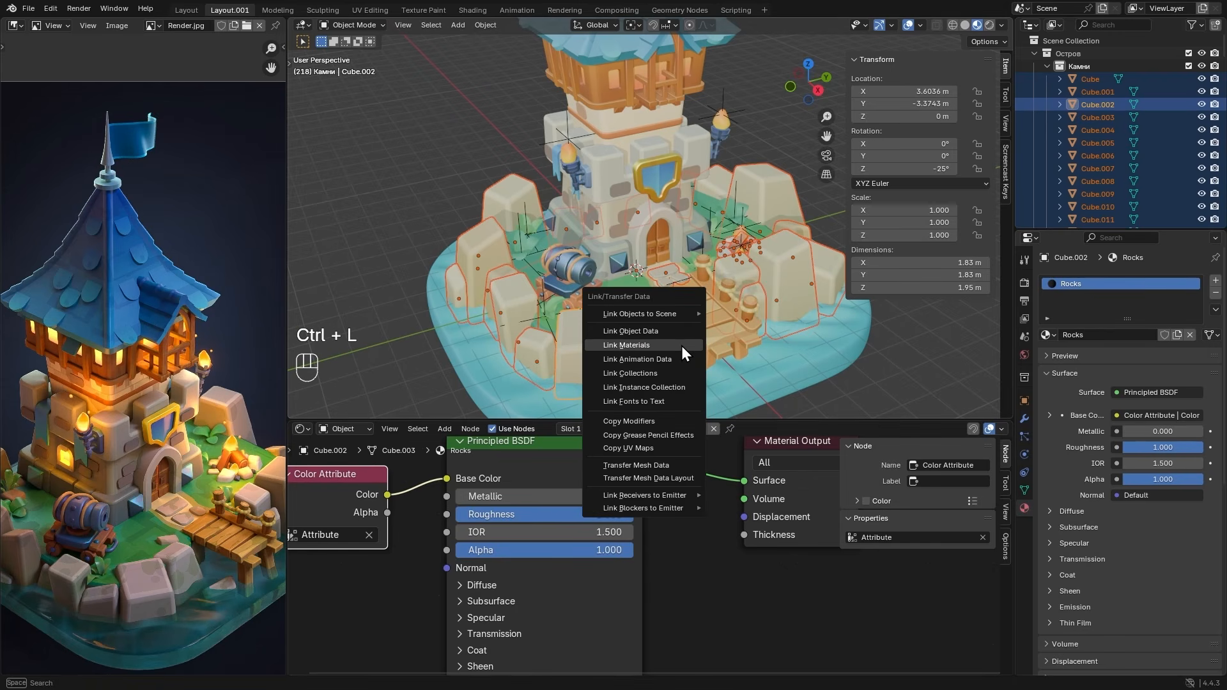
click(681, 347)
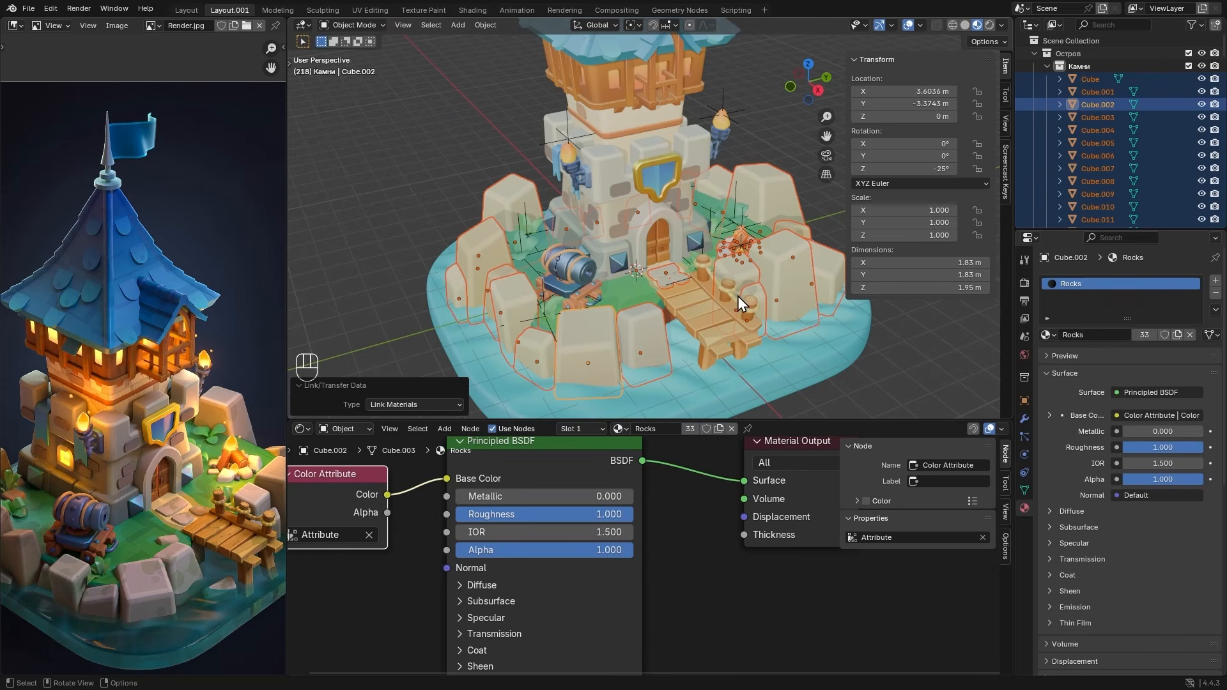
- Give a dock plank a copy of the shared material named Wood with Roughness 1.000 and link it to all objects in the Пирс collection
click(703, 312)
click(1047, 66)
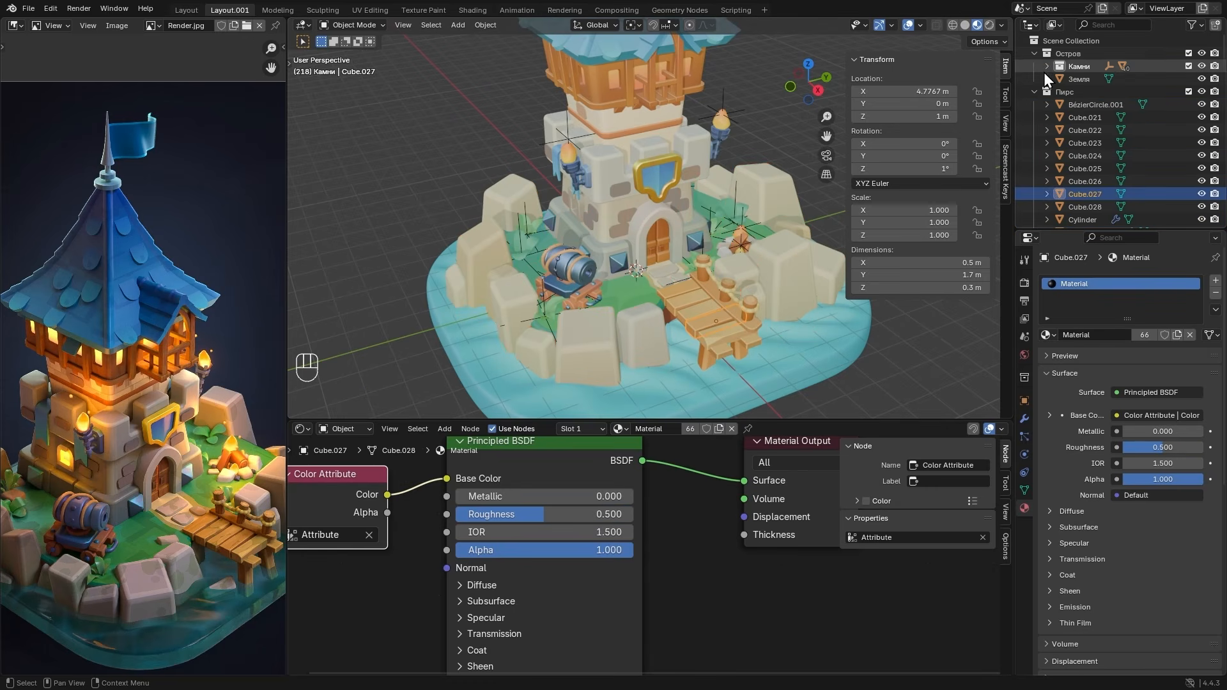
right_click(1067, 94)
click(996, 129)
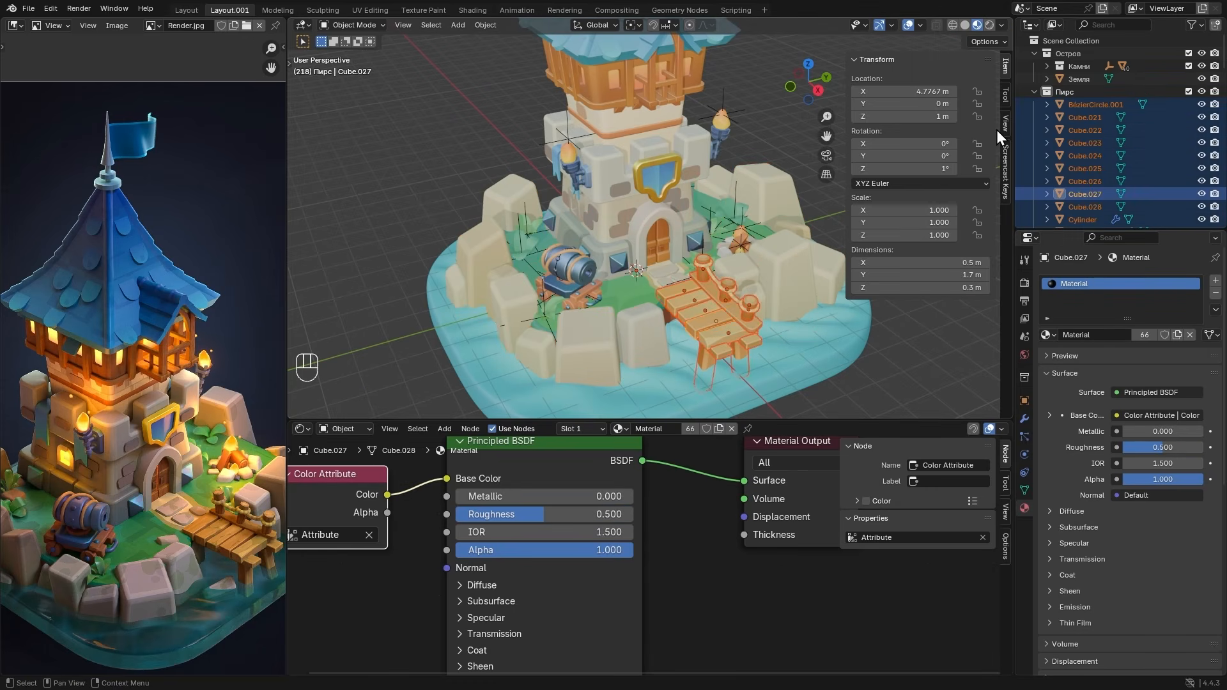
click(719, 429)
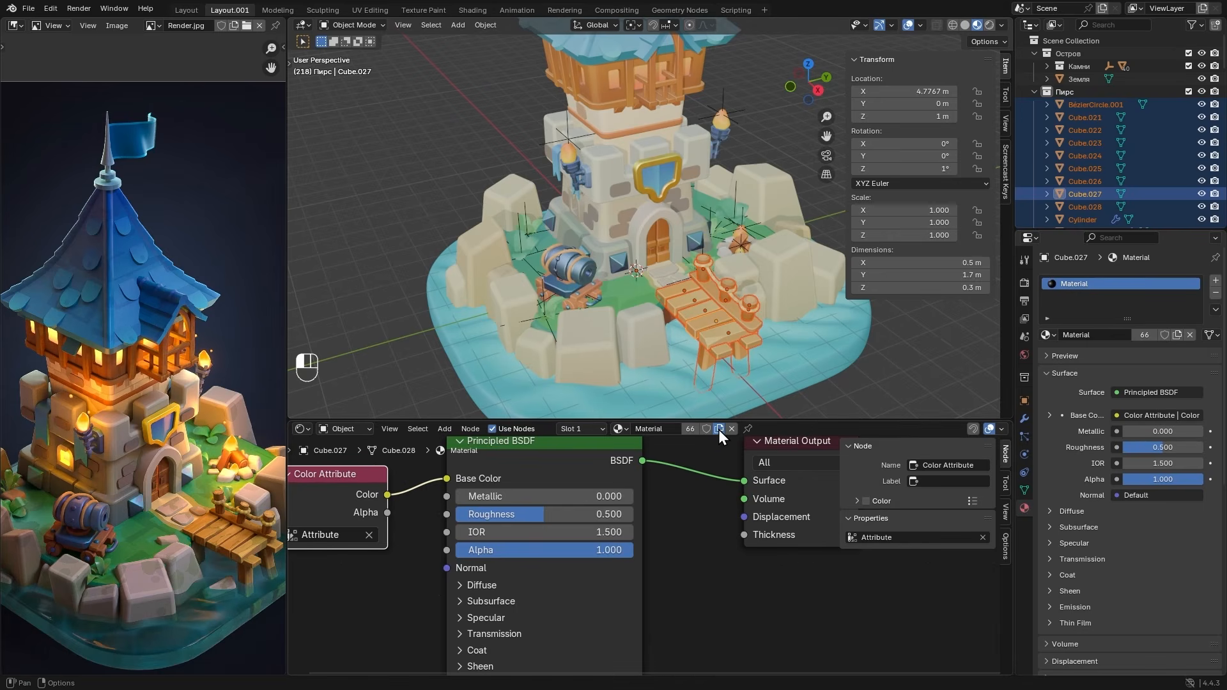
click(660, 428)
text(Wood)
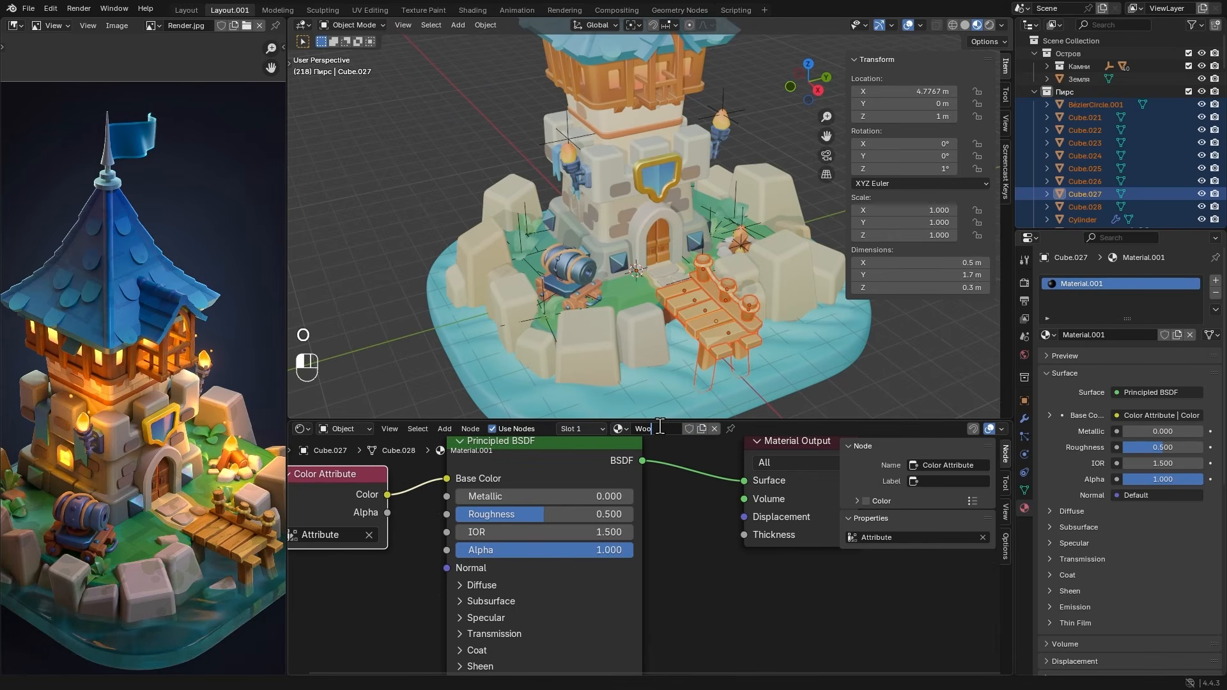
key(Return)
drag(528, 519, 633, 520)
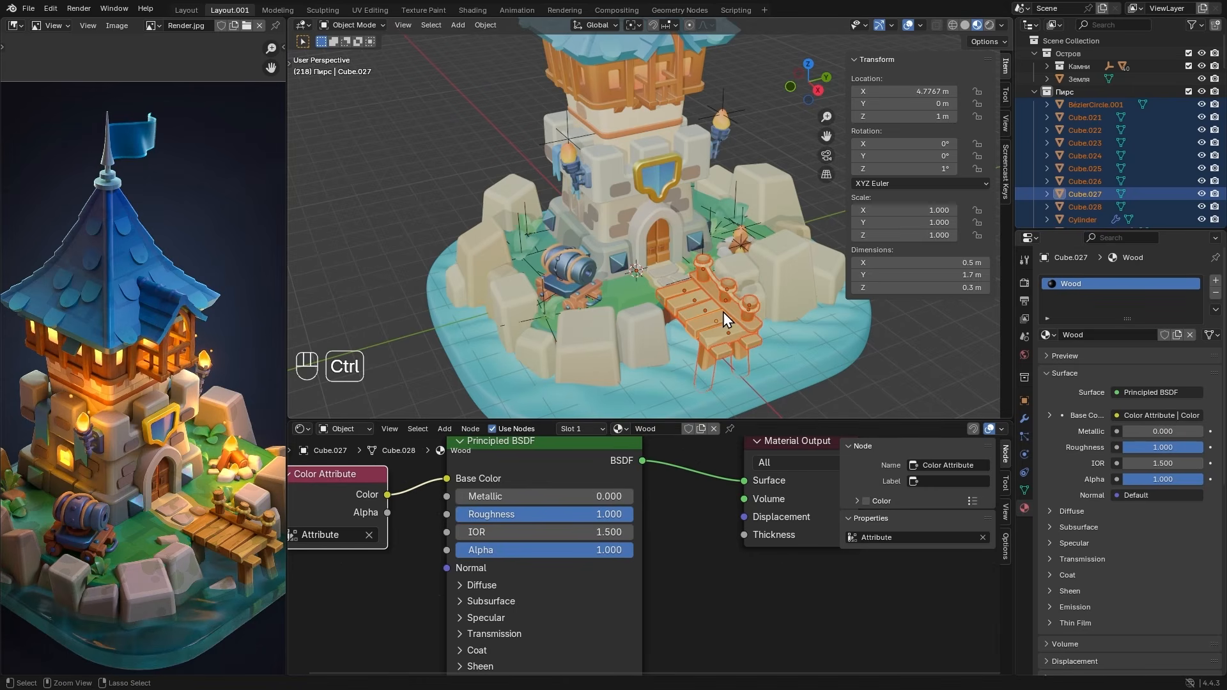
key(ctrl+l)
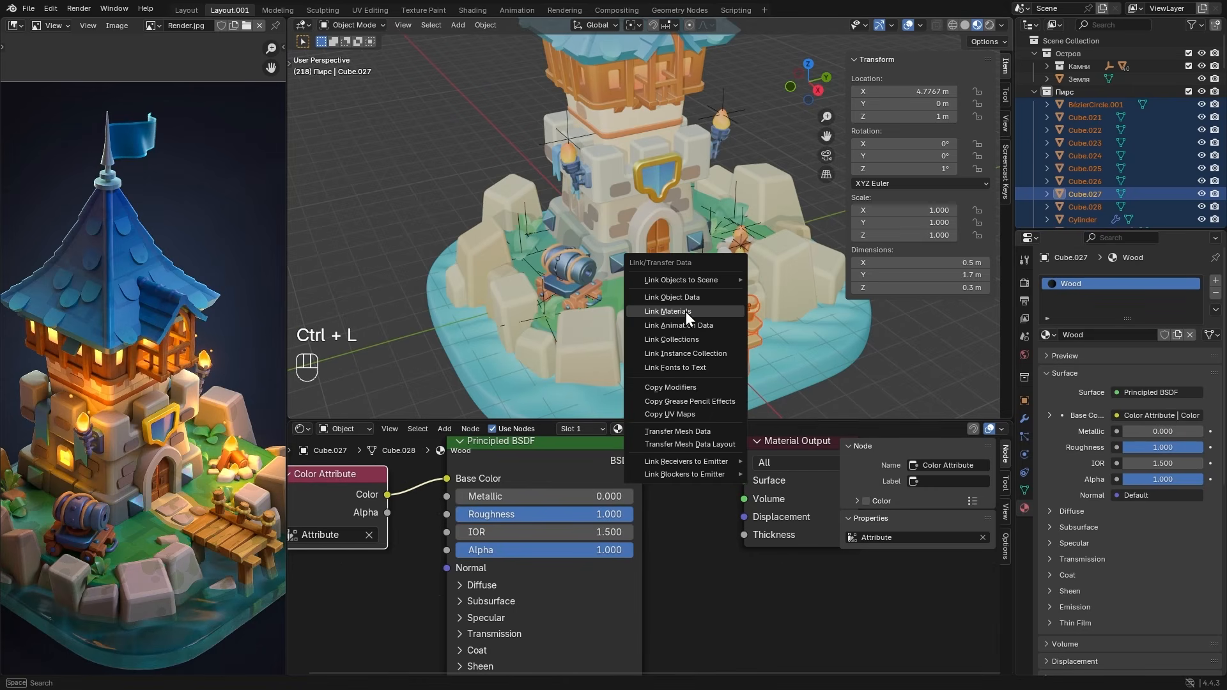
click(706, 310)
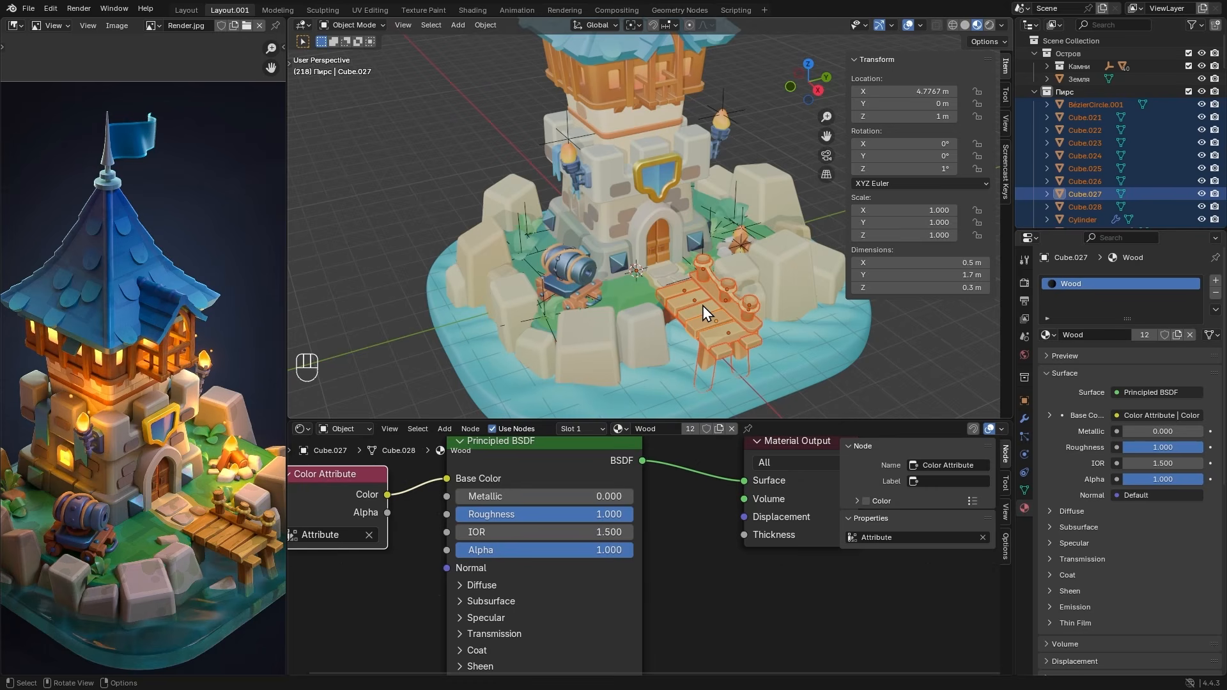
- Assign the existing Wood material to the wooden door in the tower's entrance arch
click(656, 238)
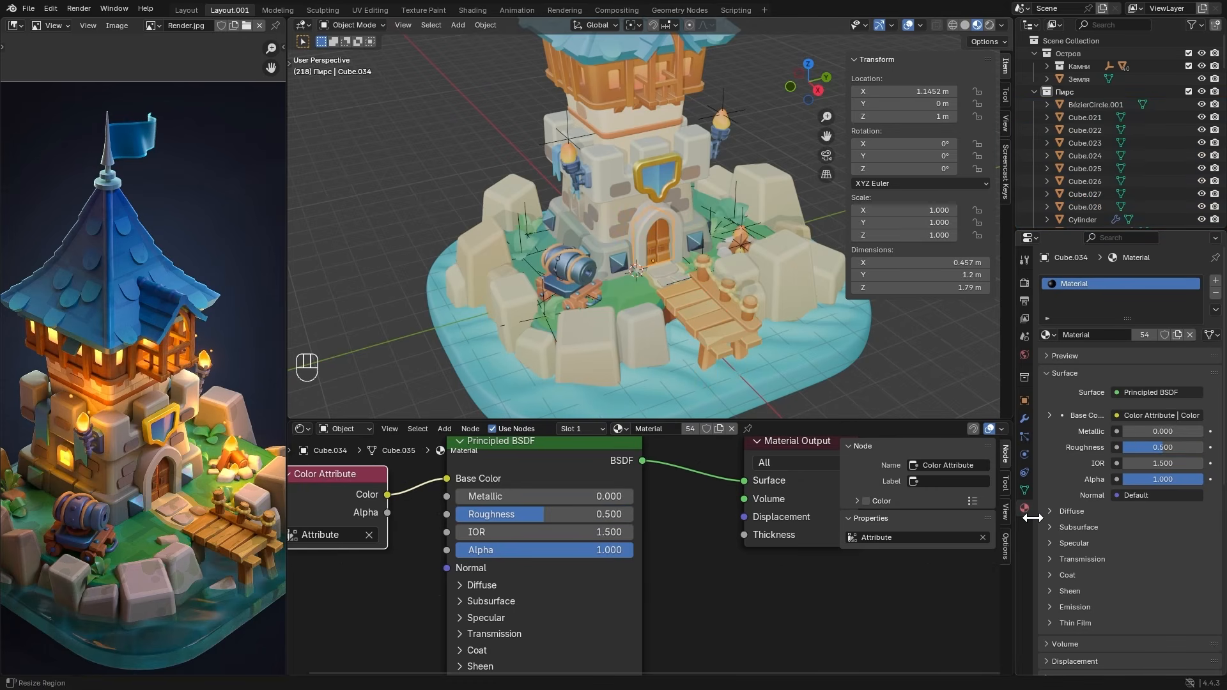
click(1046, 334)
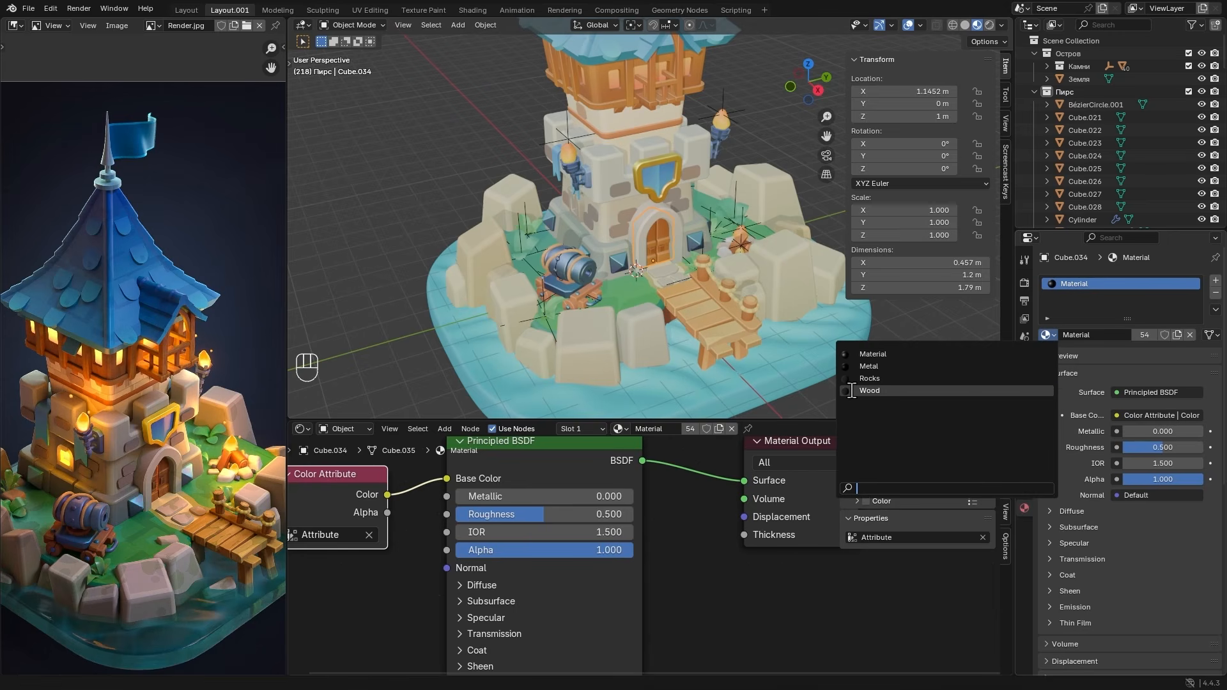
click(921, 391)
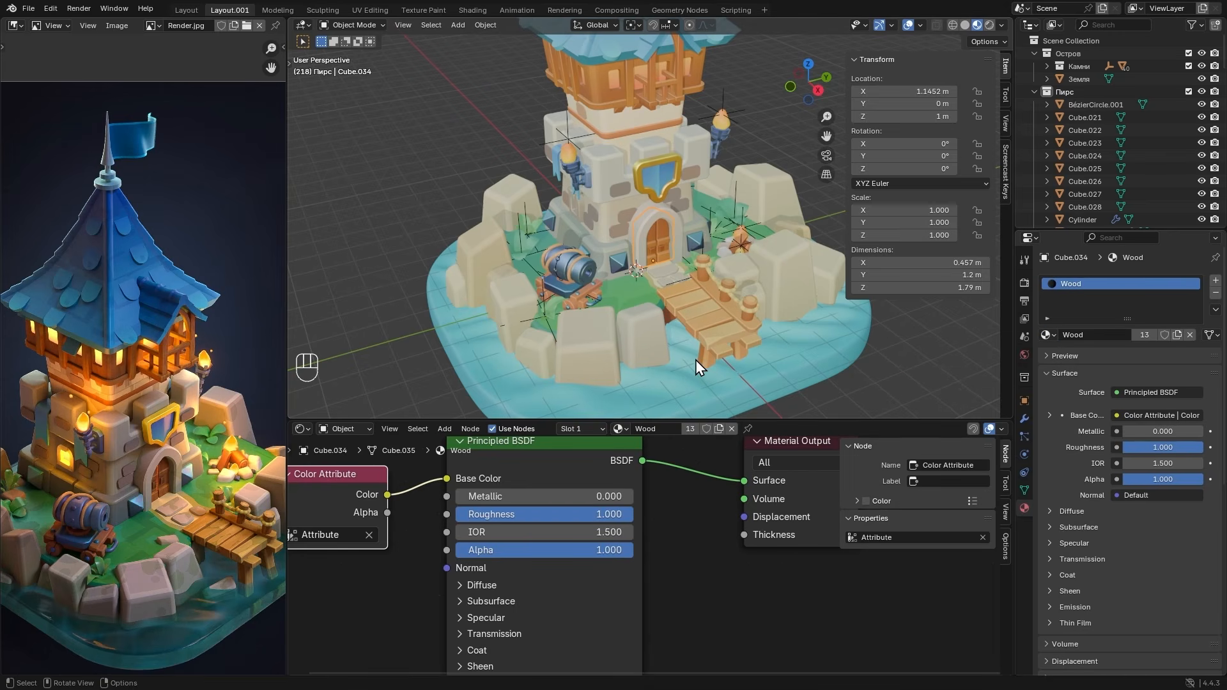
- Link the dock plank's Wood material to the cannon carriage's wooden frame parts and wheels
scroll(552, 297, up, 3)
alt+shift+drag(531, 339, 694, 273)
scroll(762, 319, up, 2)
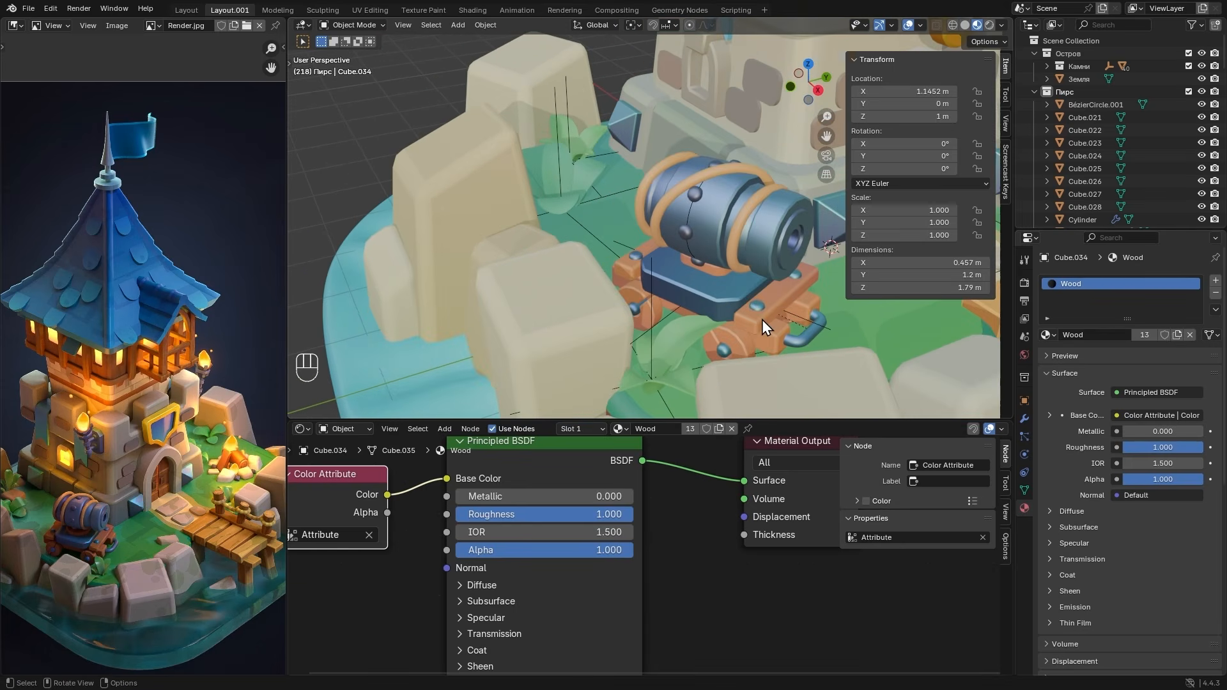
alt+shift+drag(763, 319, 724, 316)
click(719, 293)
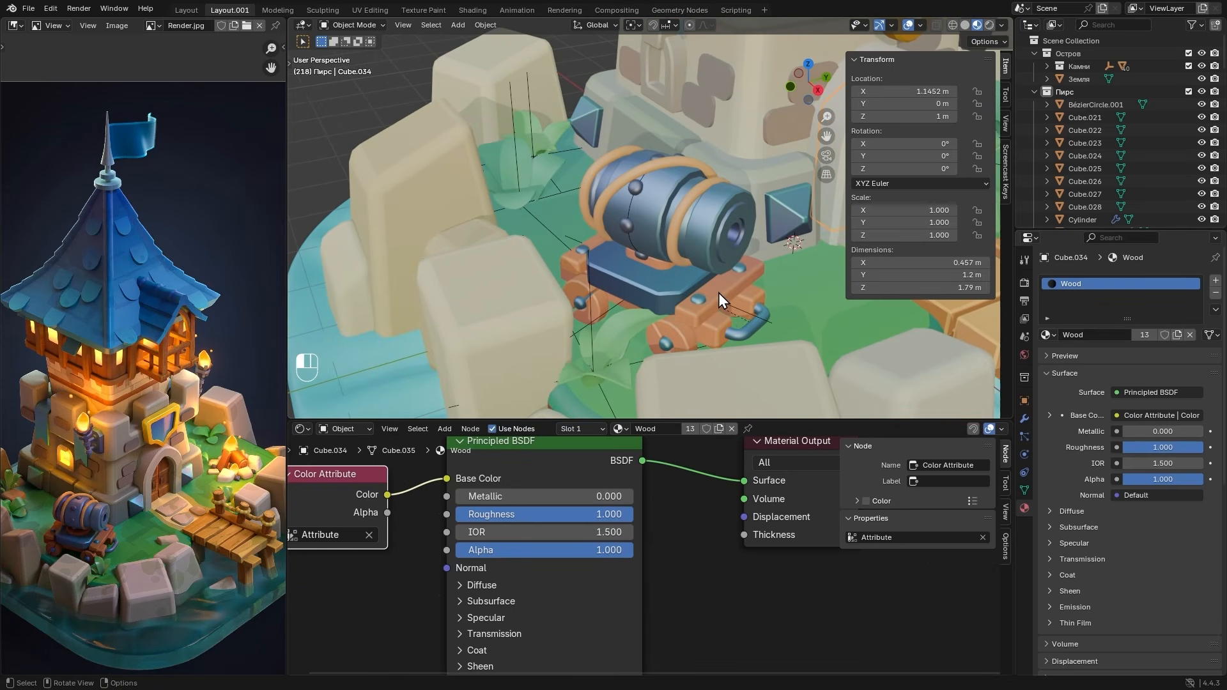
shift+click(716, 327)
shift+click(677, 333)
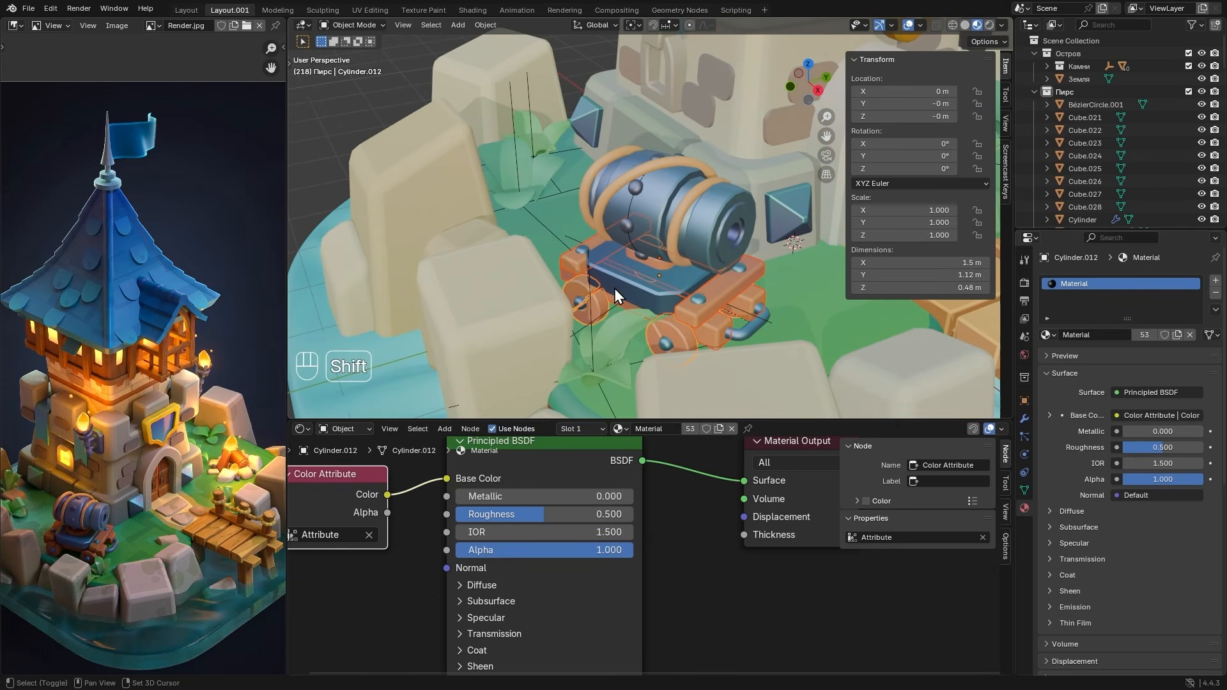
shift+middle_drag(842, 306, 814, 293)
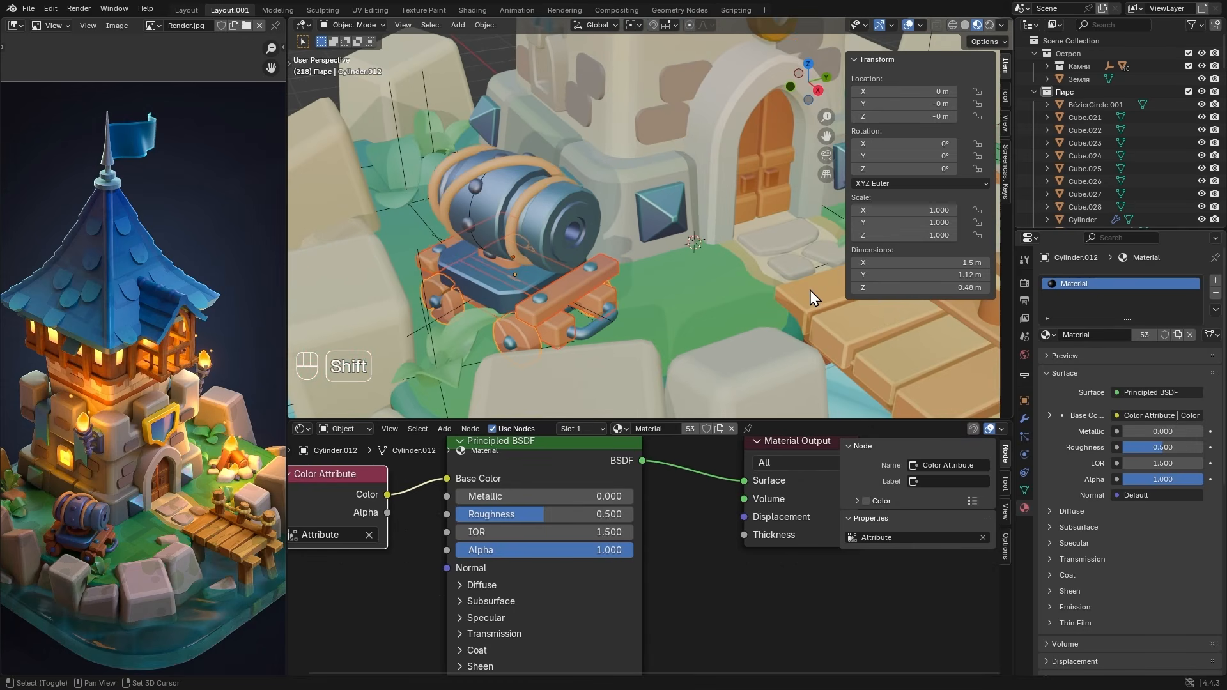
shift+click(808, 290)
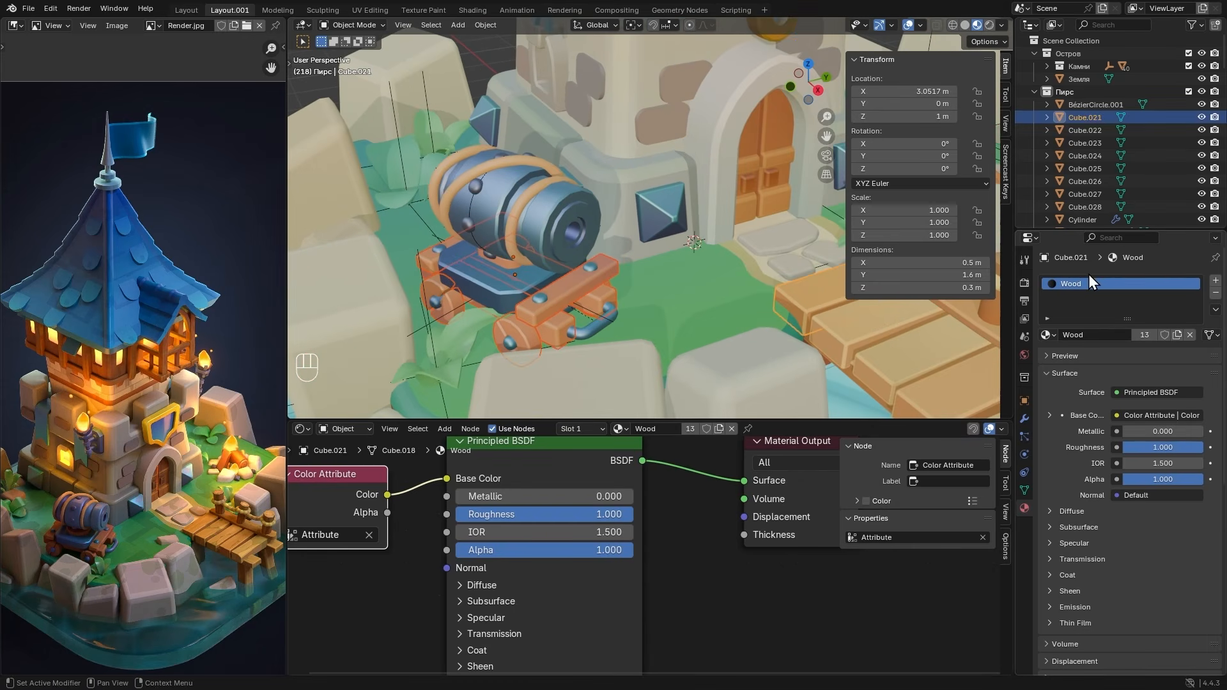
key(ctrl+l)
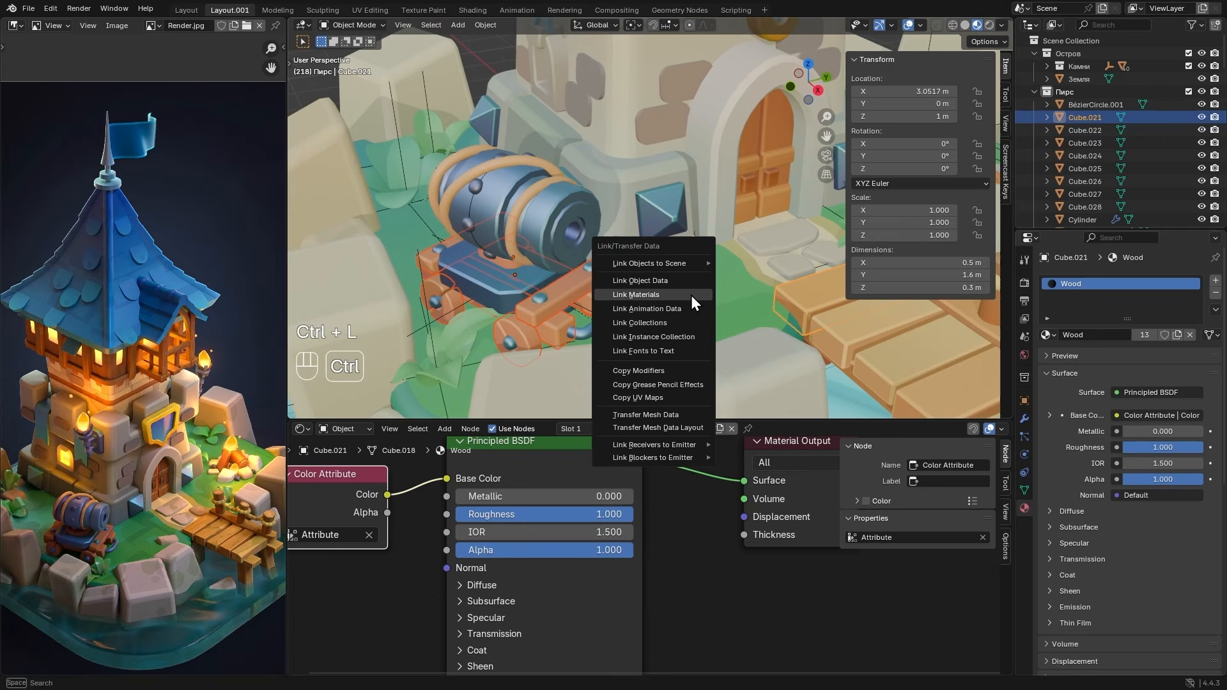
click(691, 295)
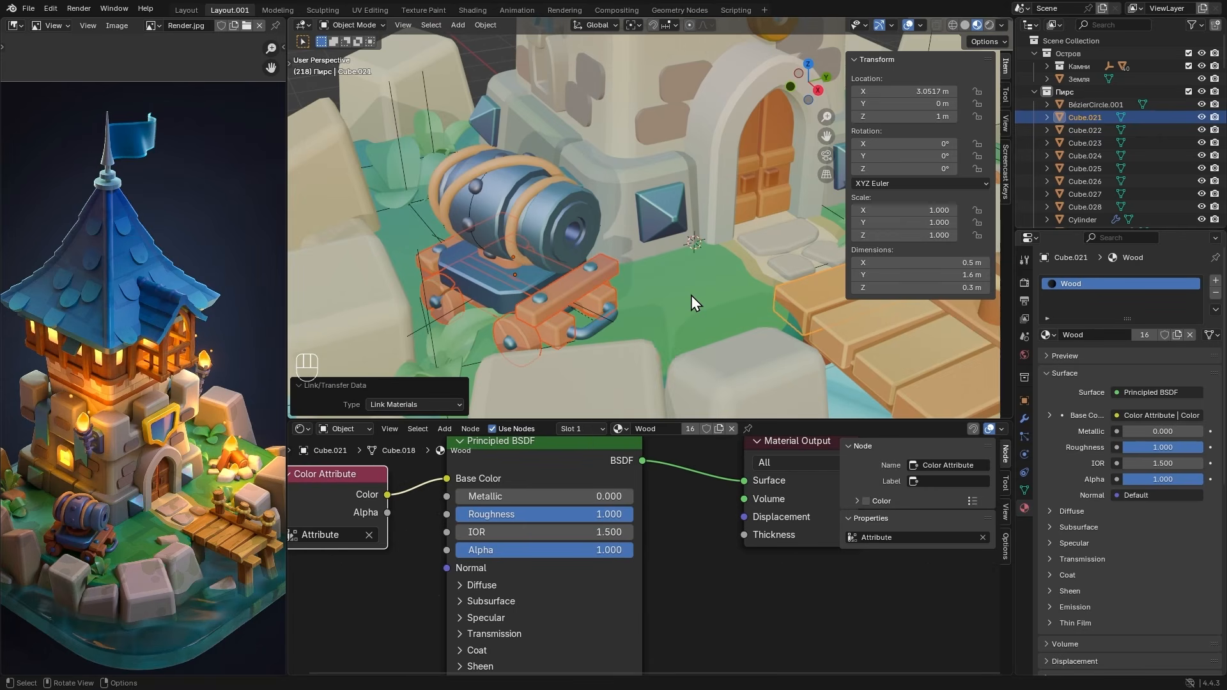
- Link a dock plank's Wood material to the tower's wooden upper storey, balcony and the support beams beneath it
scroll(691, 295, down, 3)
alt+shift+drag(707, 117, 684, 316)
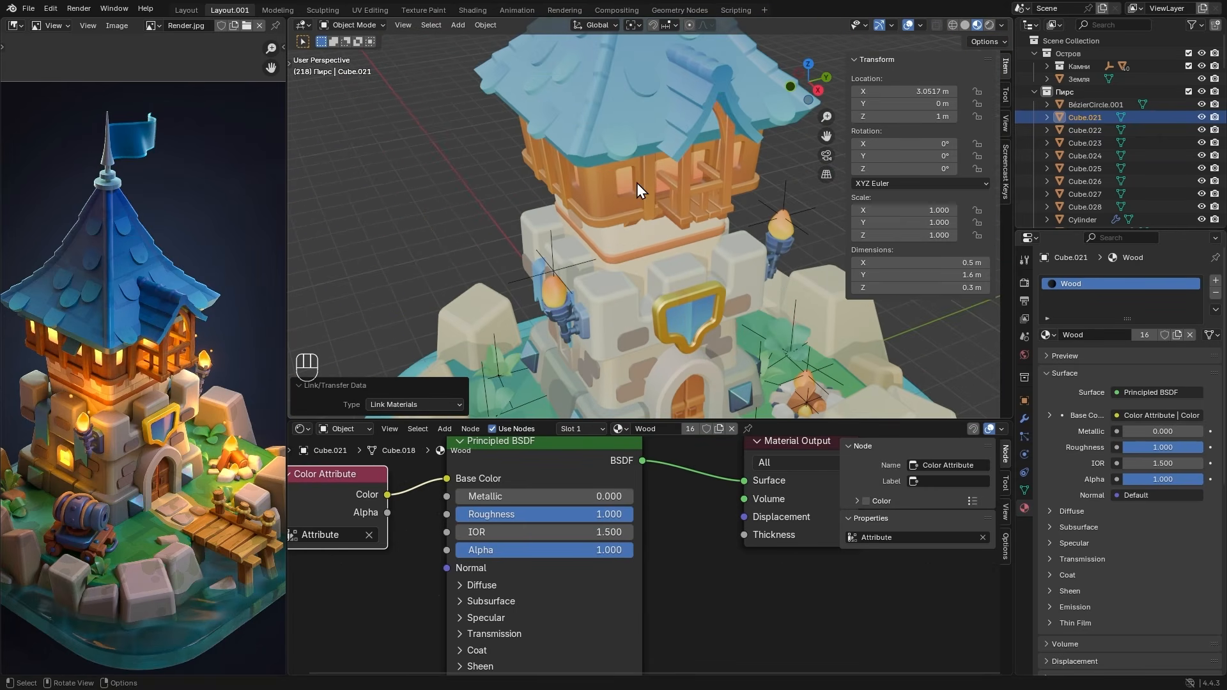
click(681, 216)
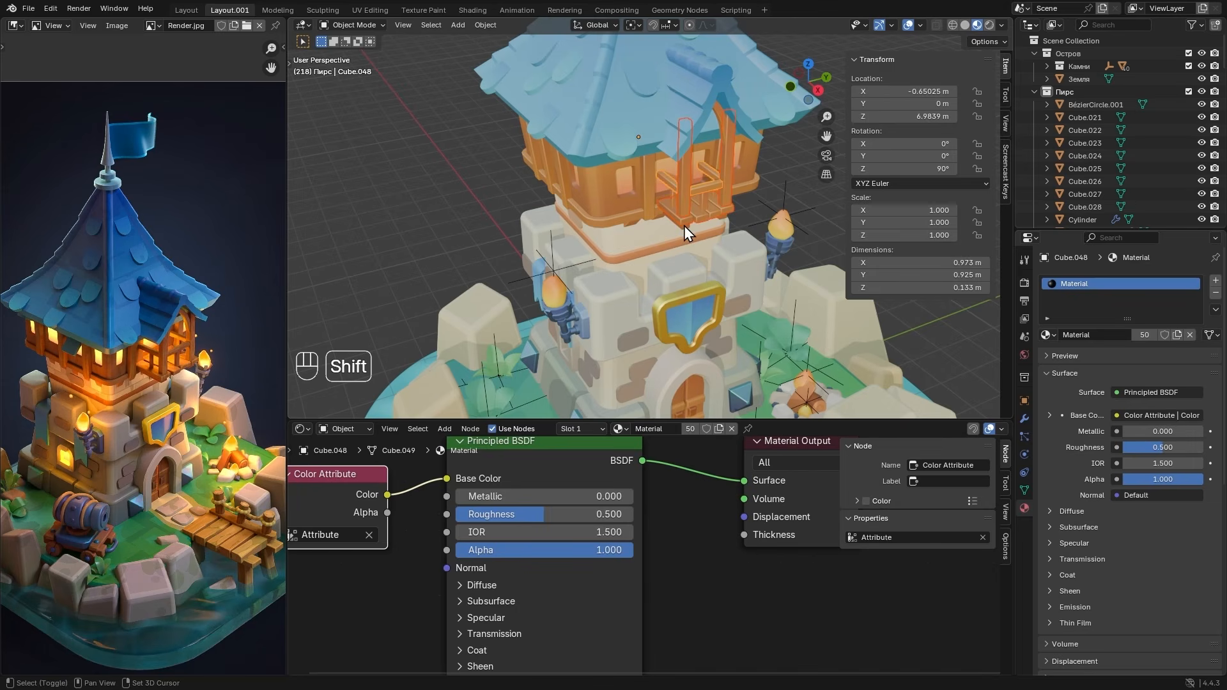
scroll(710, 221, up, 2)
shift+click(599, 224)
middle_drag(585, 273, 563, 204)
shift+click(538, 135)
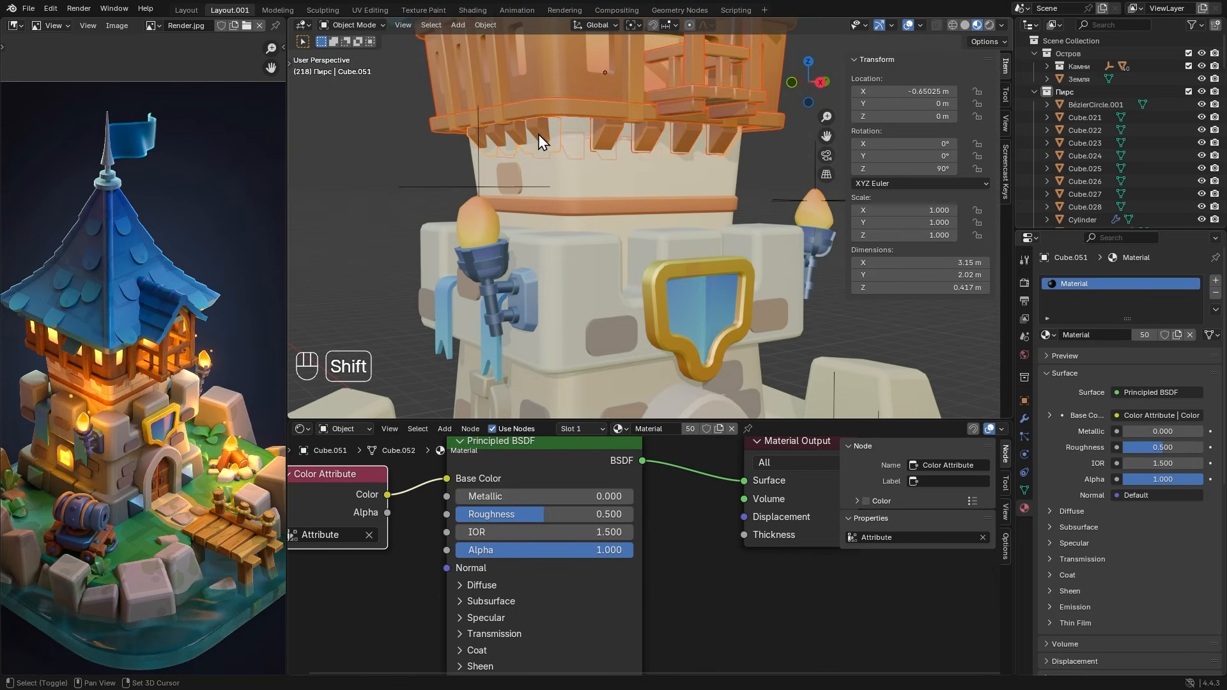
scroll(538, 135, down, 3)
shift+click(704, 355)
key(ctrl+l)
click(704, 354)
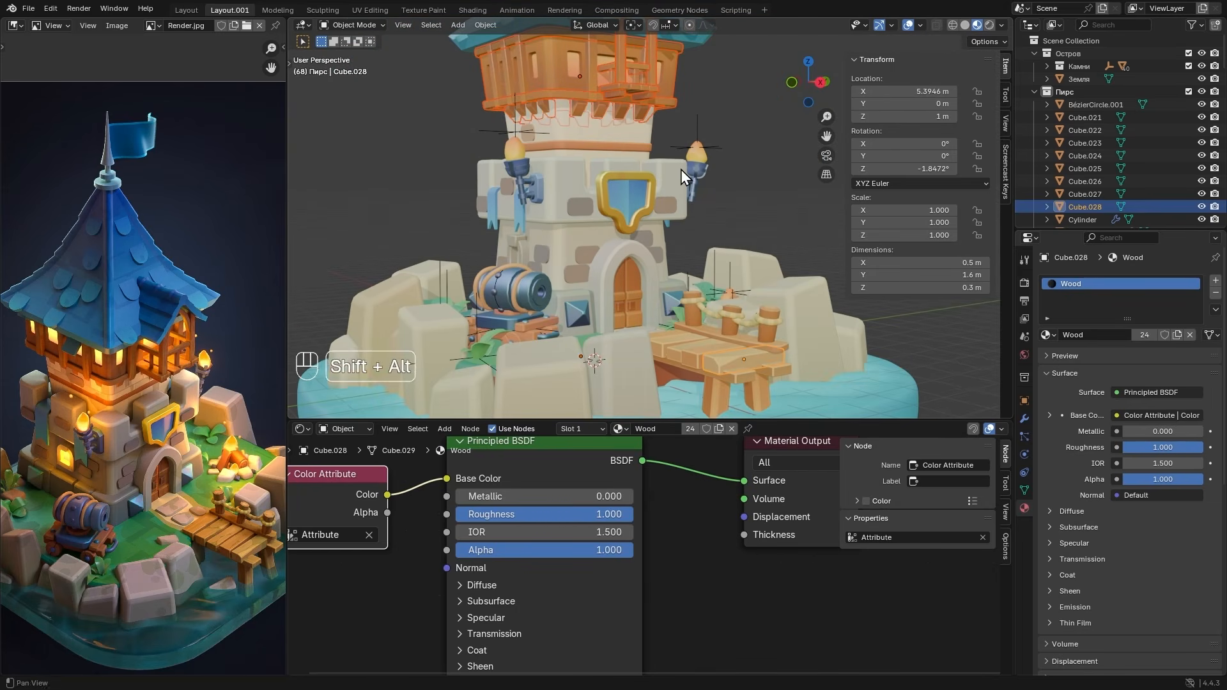
- Add a second material slot holding Wood to the tower wall section below the wooden storey
scroll(703, 217, up, 4)
scroll(737, 296, up, 2)
alt+drag(681, 324, 652, 247)
click(652, 246)
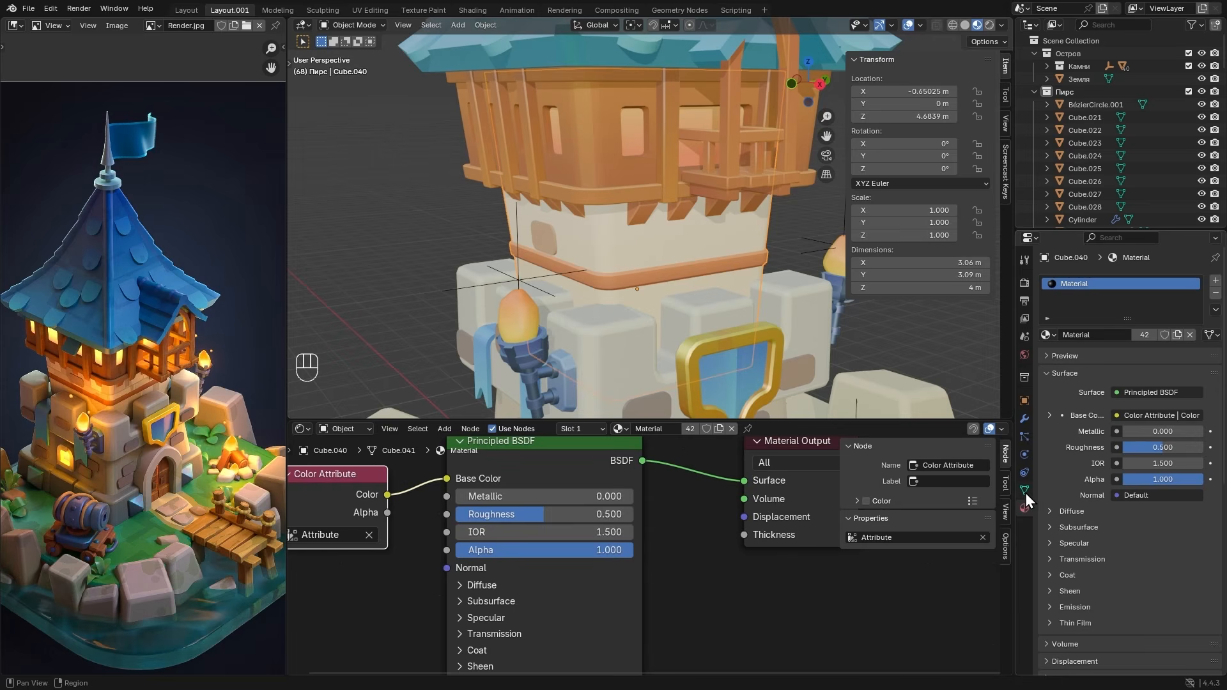
click(1215, 280)
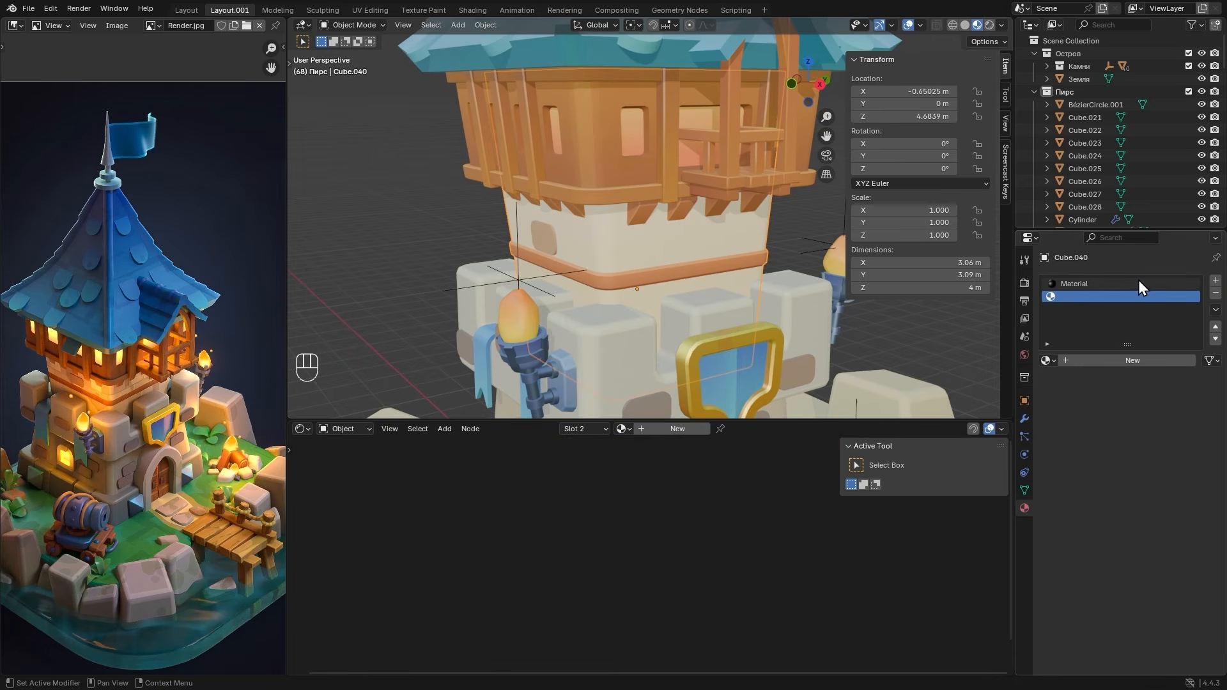
click(1047, 360)
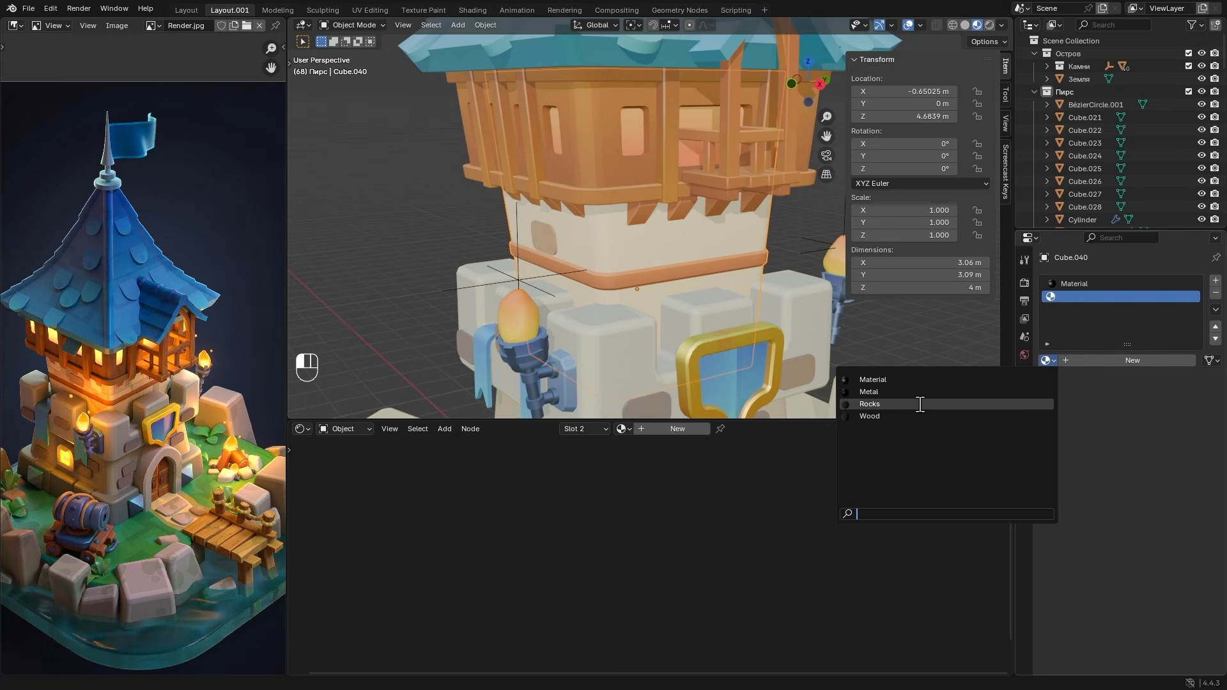
click(920, 416)
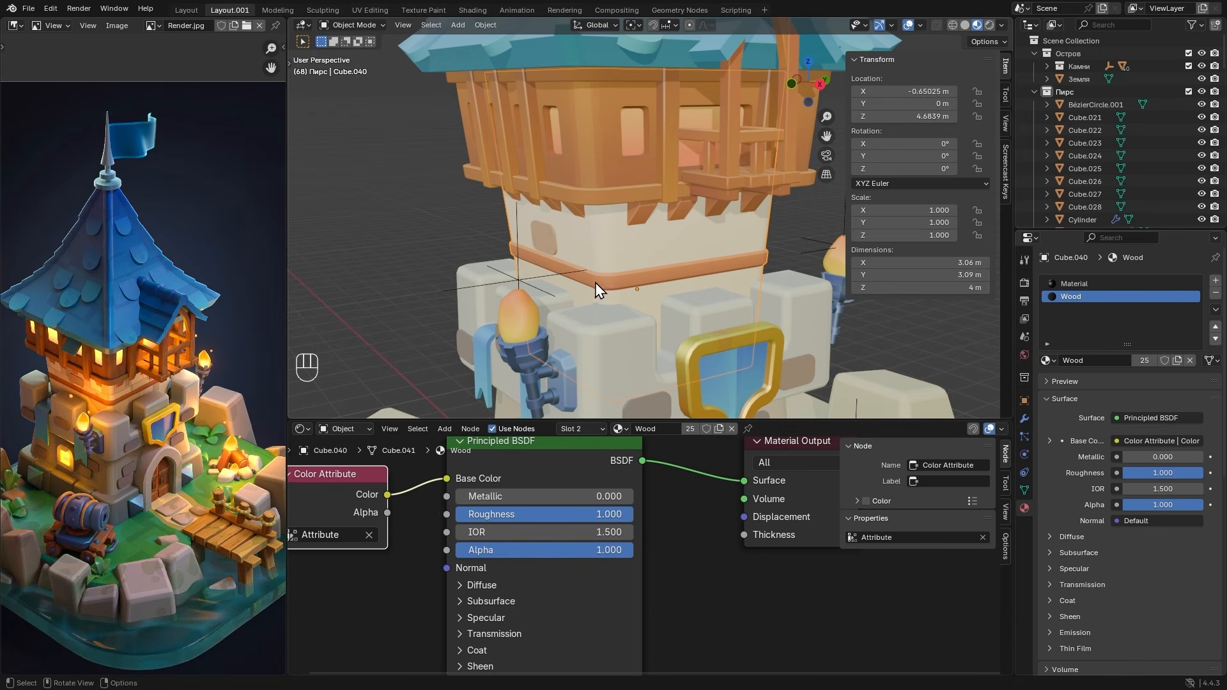
- Inspect the selected wooden band around the tower wall section, including its hidden far side, in Edit Mode
key(Tab)
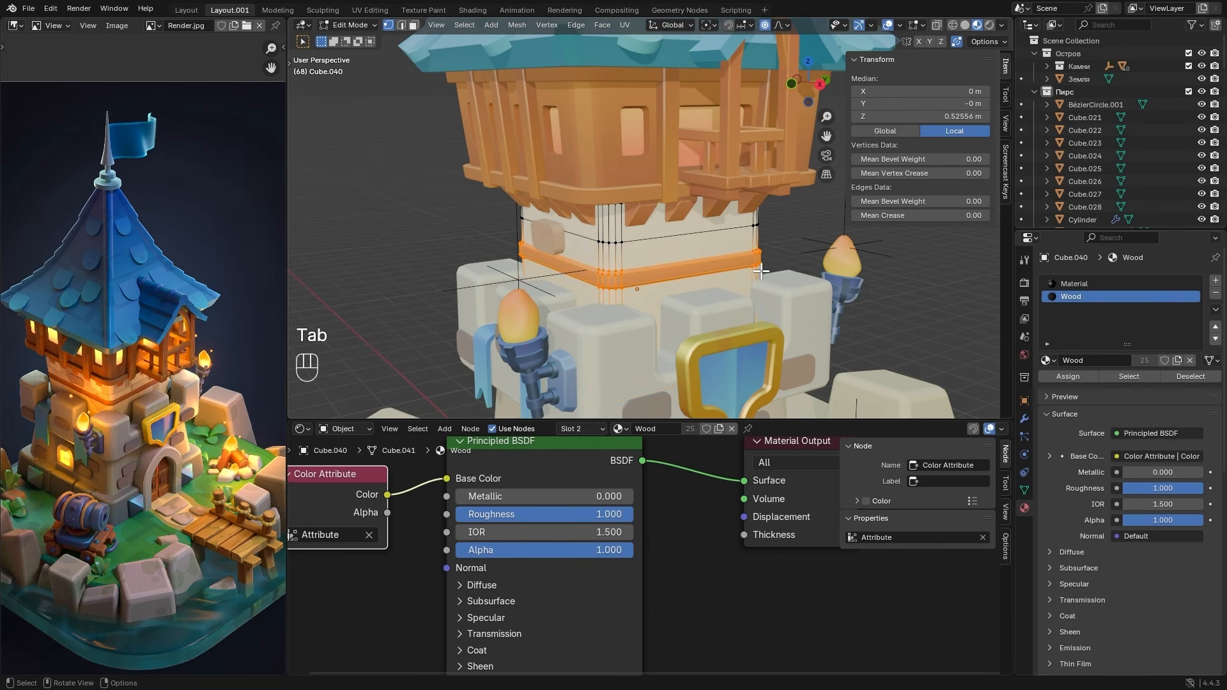
key(alt+z)
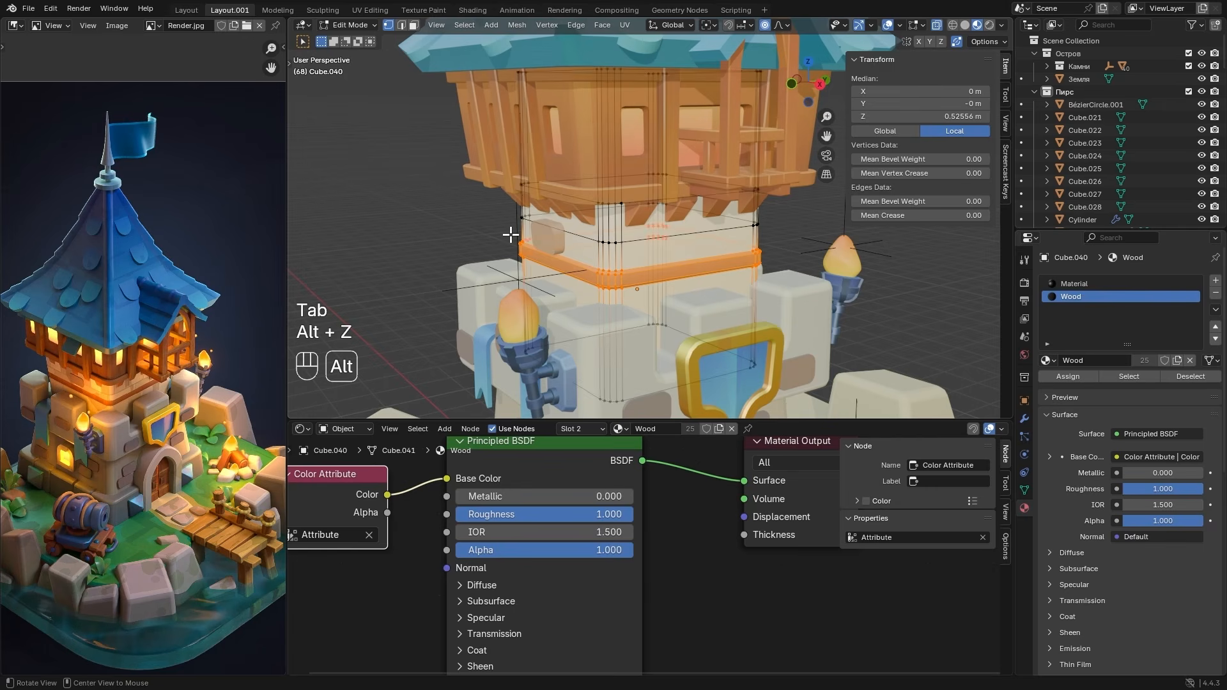
key(alt+z)
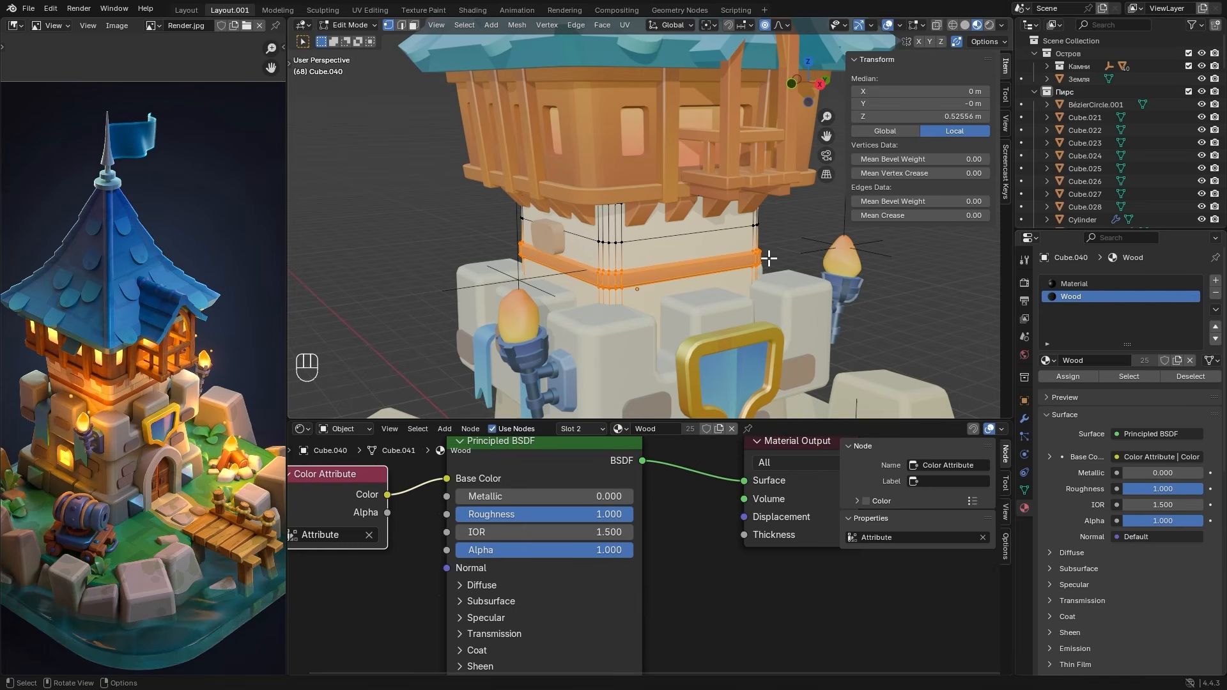
key(Tab)
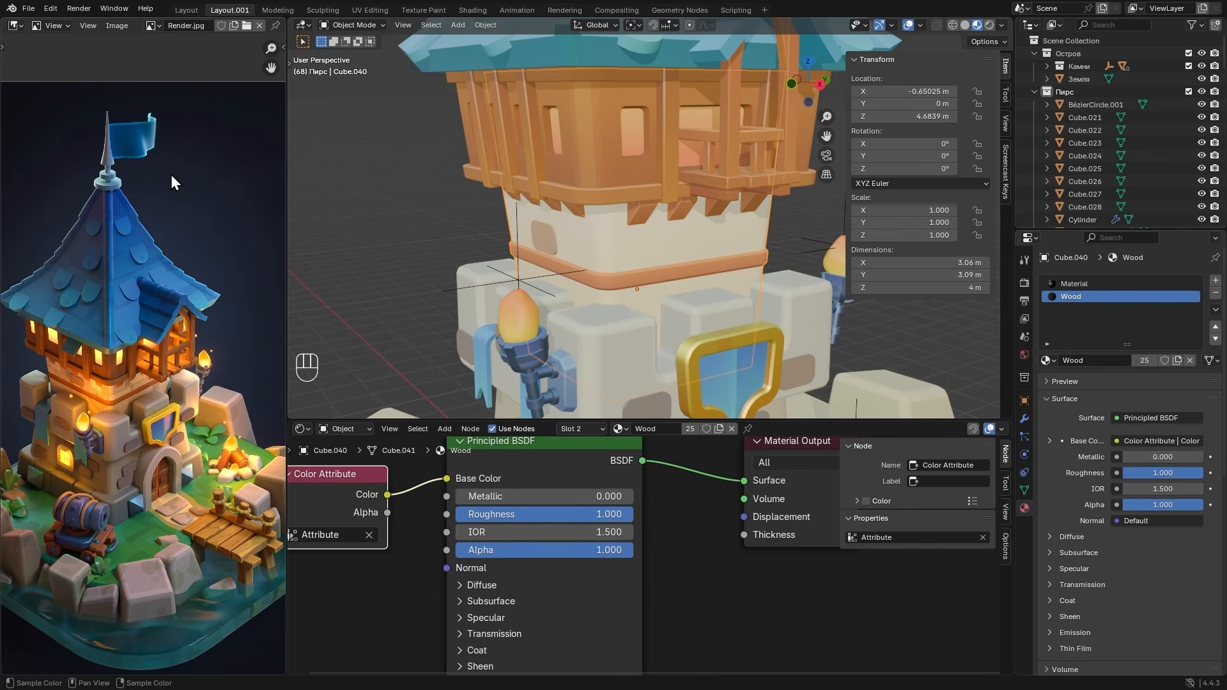
- Give the flag on top of the tower roof its own single-user copy of the shared material
shift+middle_drag(746, 122, 695, 367)
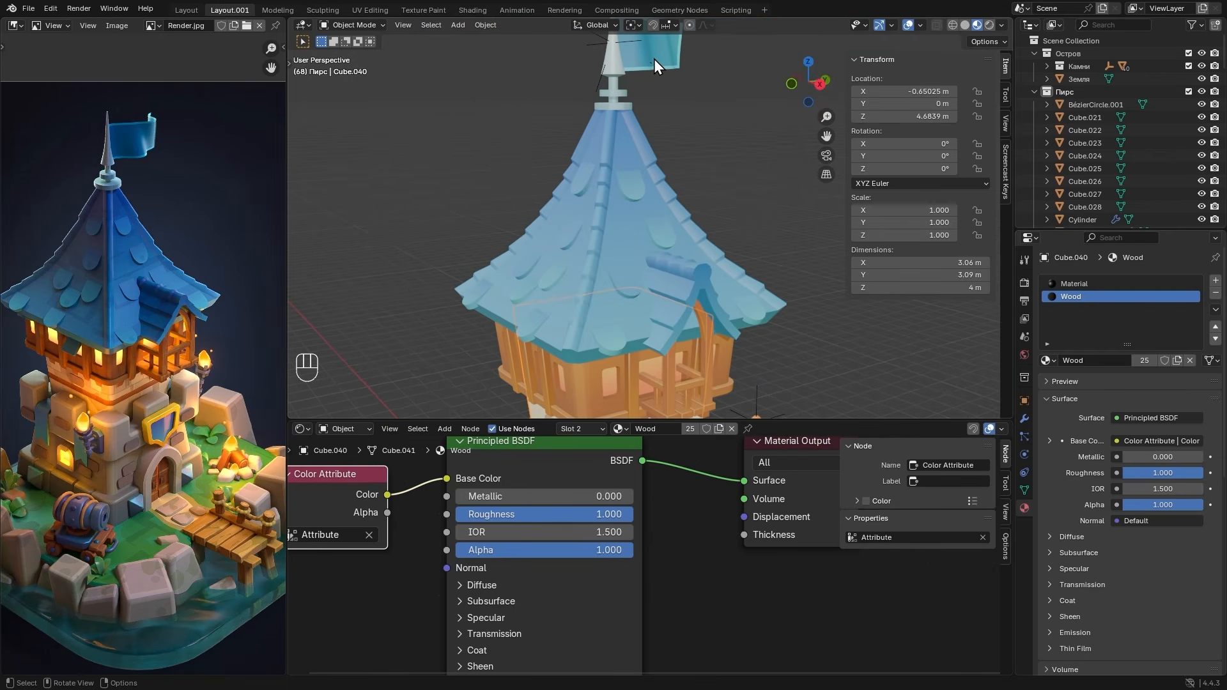
click(653, 58)
click(719, 428)
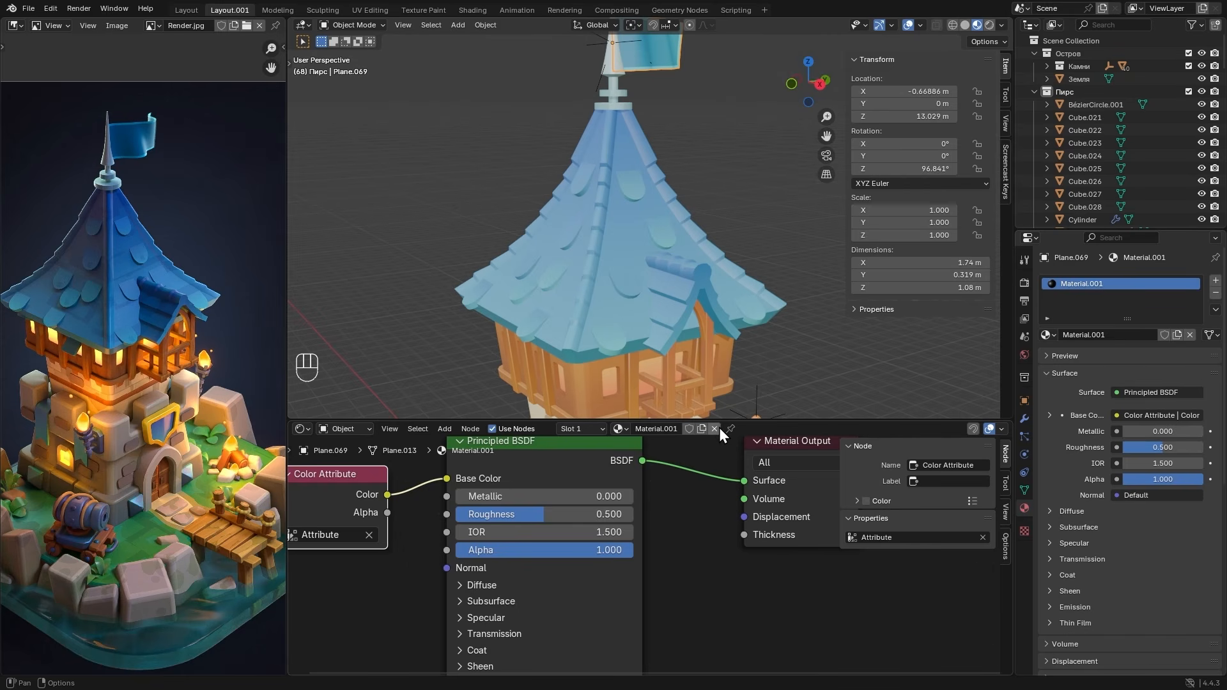
- Rename the flag's material to Cloth and set its roughness to 0.300
click(667, 427)
key(shift)
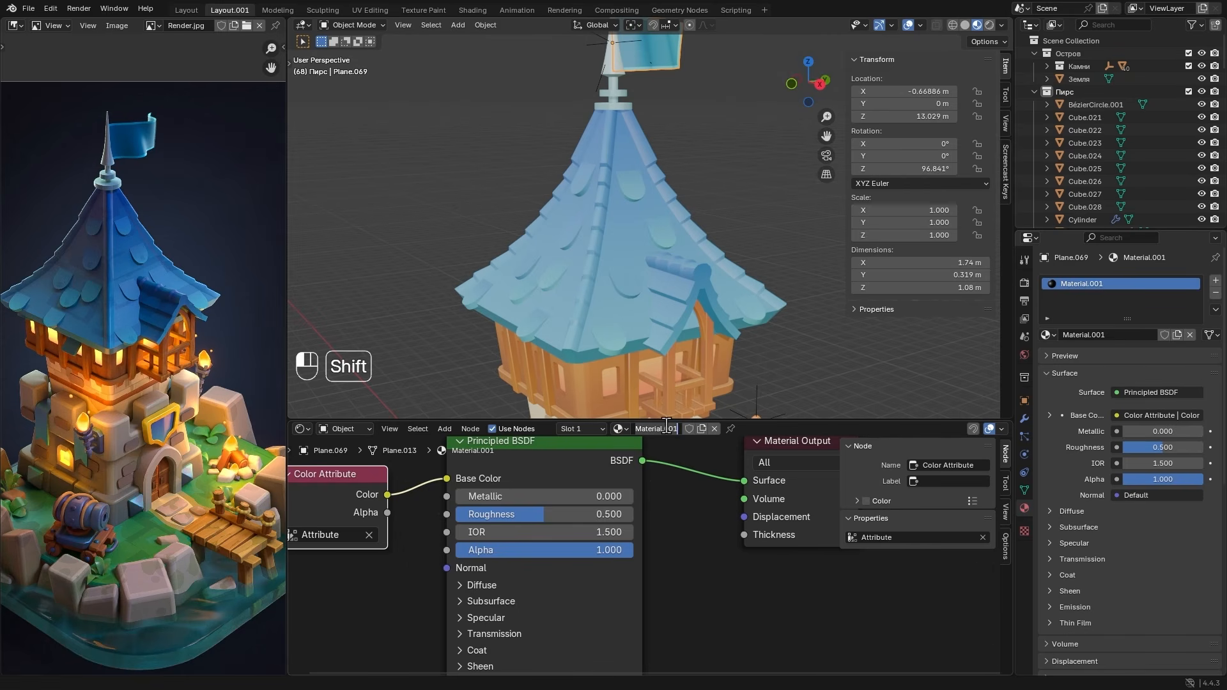
text(Сд)
key(BackSpace)
key(BackSpace)
key(alt+shift)
text(Cloth)
key(Return)
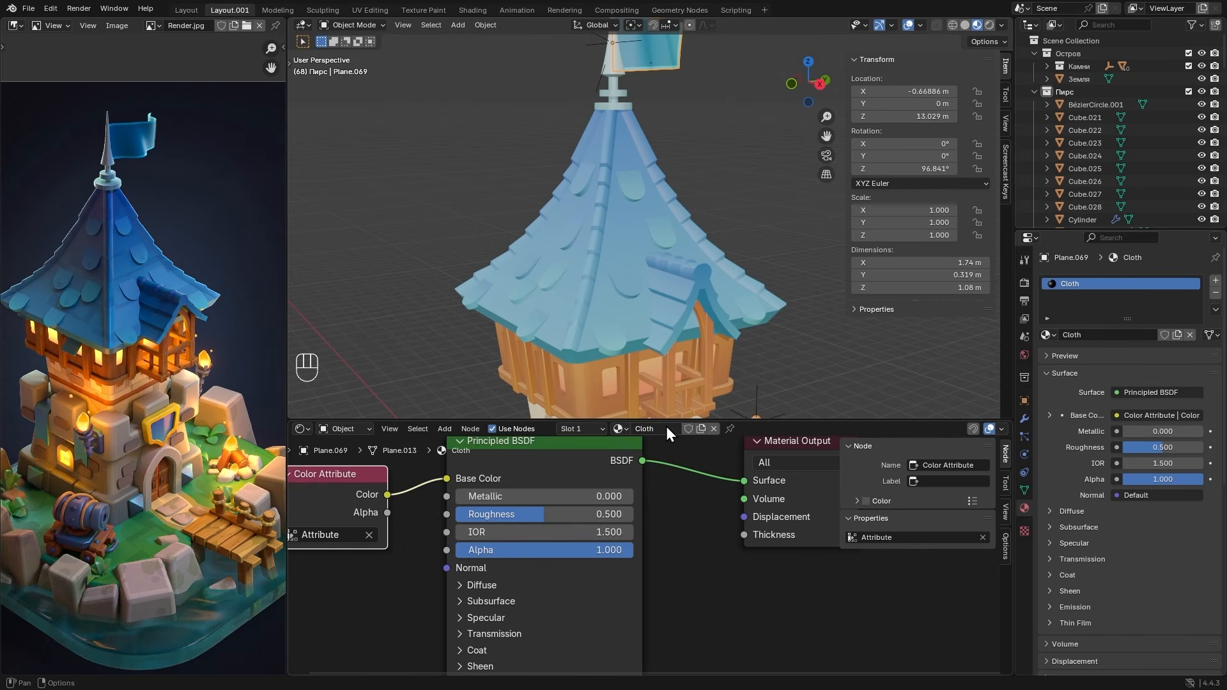
ctrl+drag(591, 515, 559, 515)
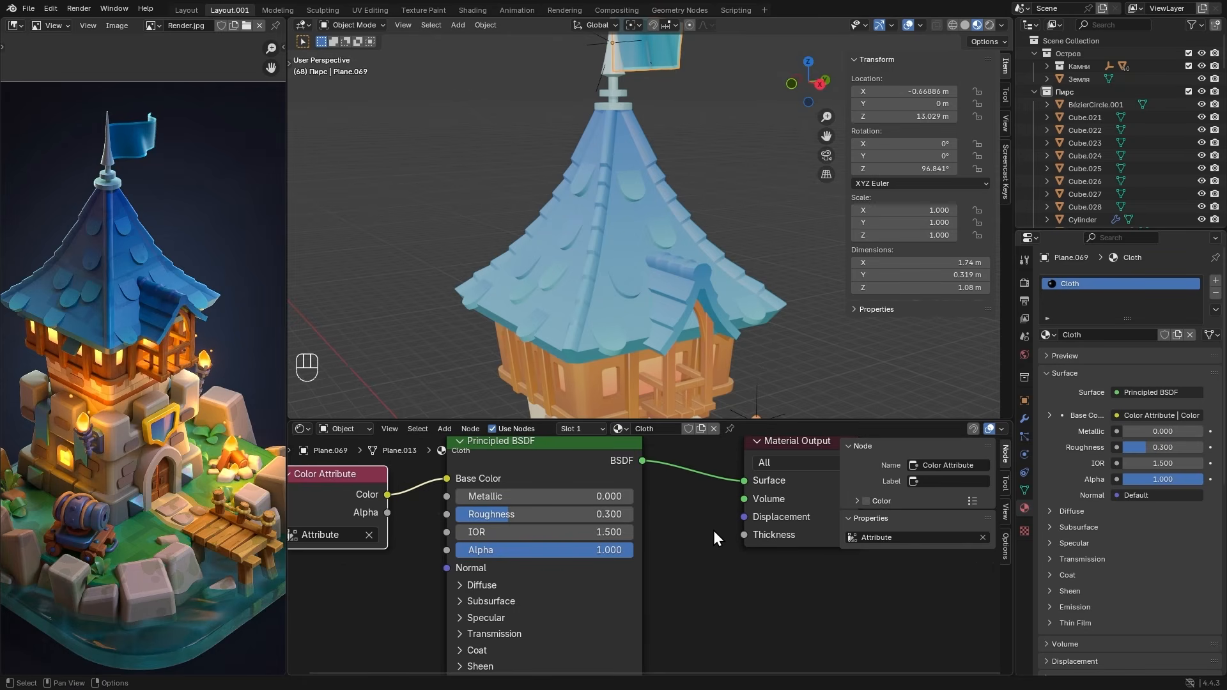
- Select the blue cloth banner hanging beside the torch on the tower wall together with the flag
shift+middle_drag(620, 327, 642, 163)
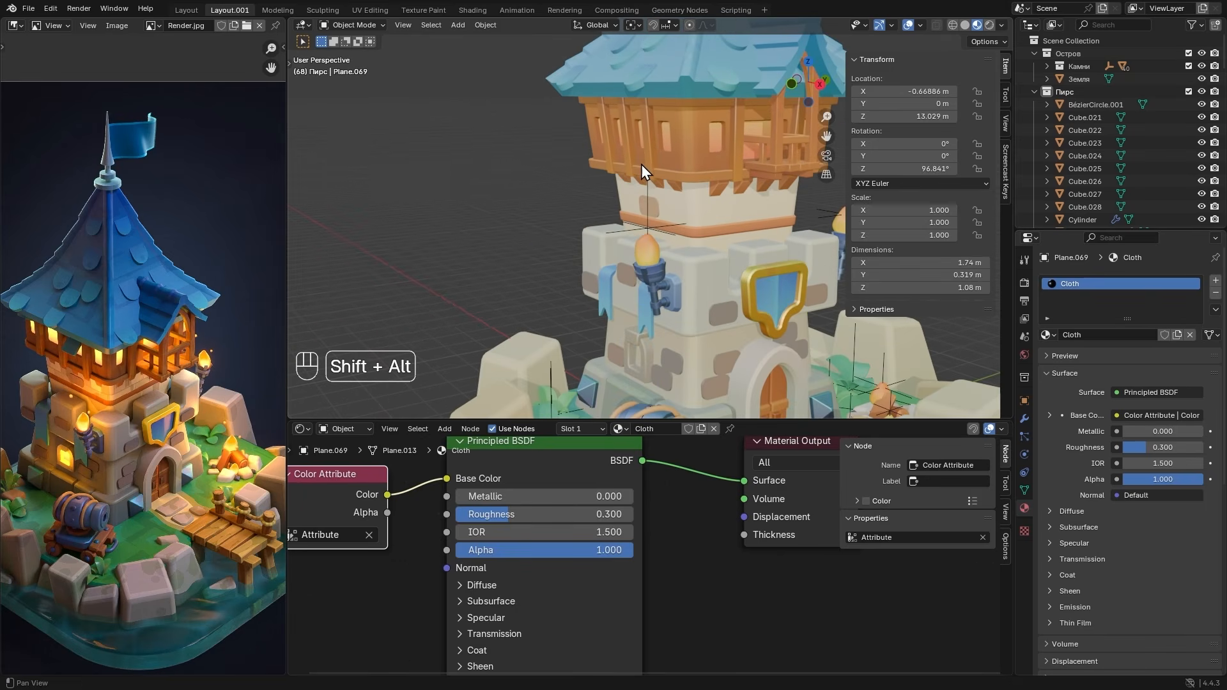
shift+click(605, 296)
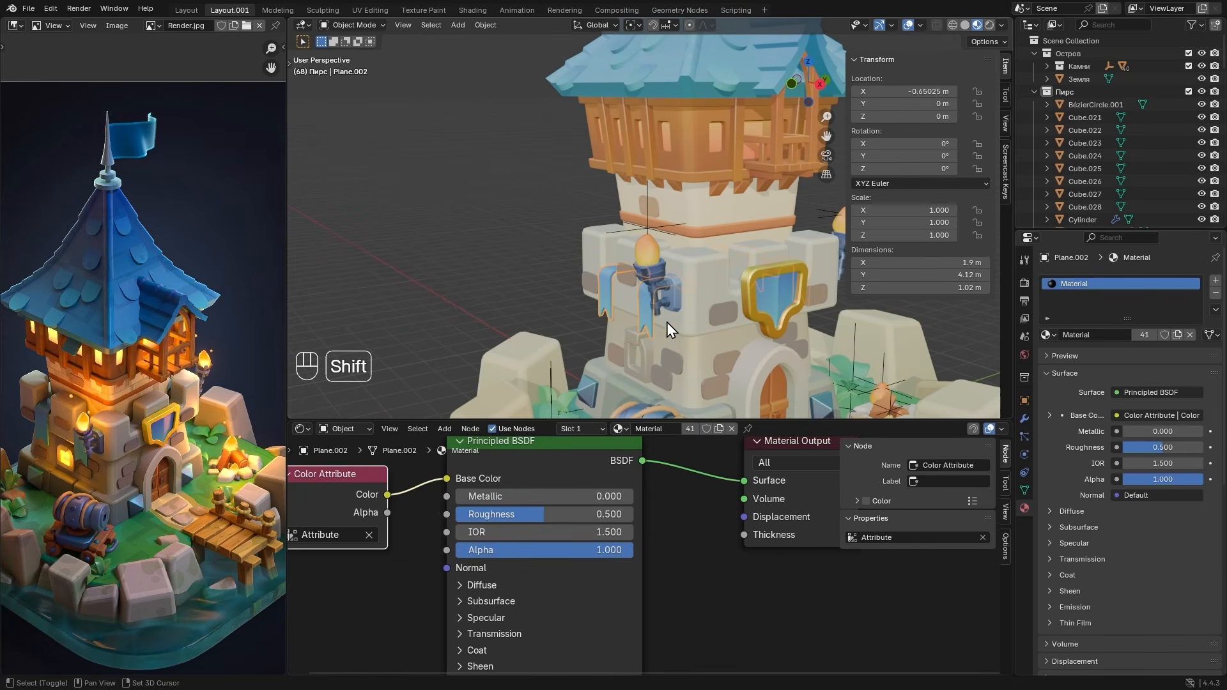
- Link the Cloth material of the flag on the tower roof to the selected wall banners
scroll(693, 278, down, 1)
shift+middle_drag(693, 256, 665, 409)
shift+click(693, 67)
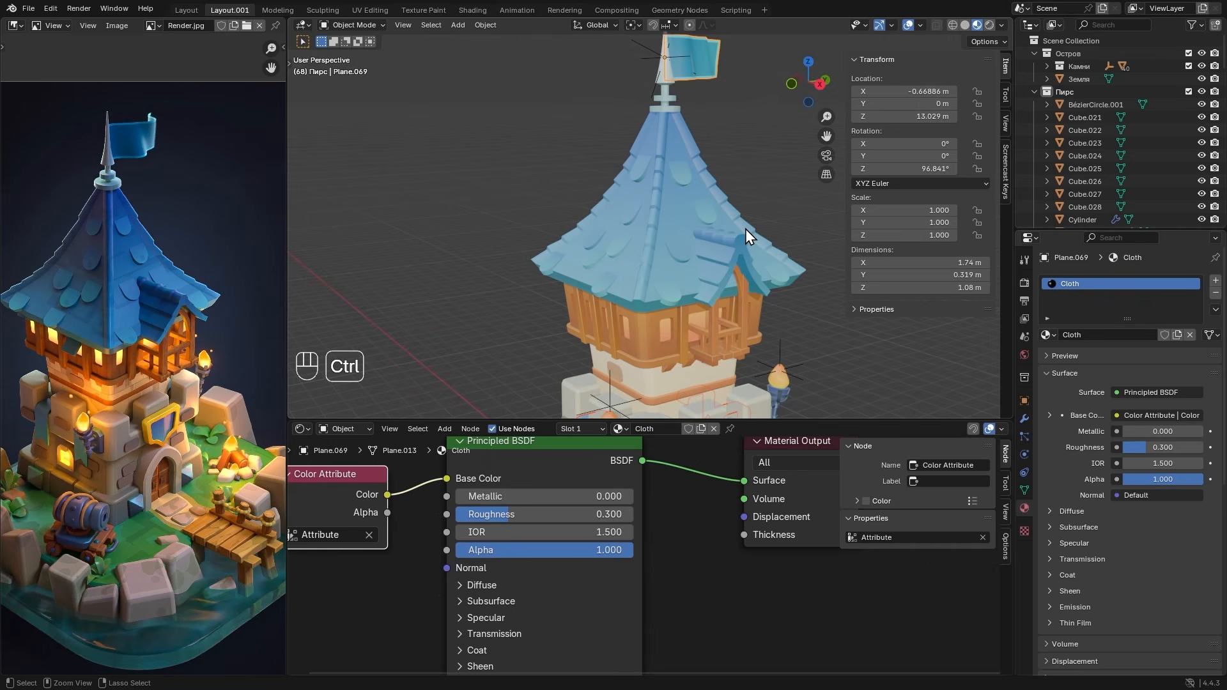
key(ctrl+l)
click(745, 229)
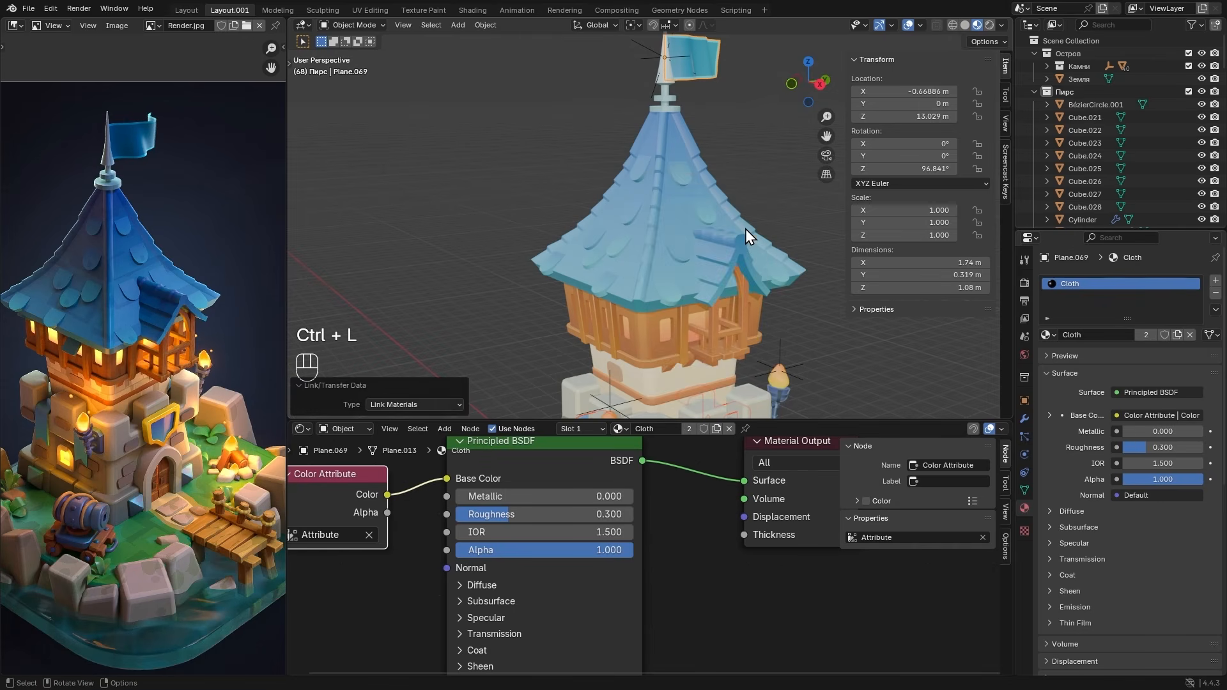
- Examine the foreground rocks in the reference image and bring the full material node setup into view
scroll(745, 228, down, 2)
shift+middle_drag(761, 305, 754, 211)
middle_drag(158, 603, 144, 459)
scroll(153, 479, up, 4)
scroll(145, 470, up, 1)
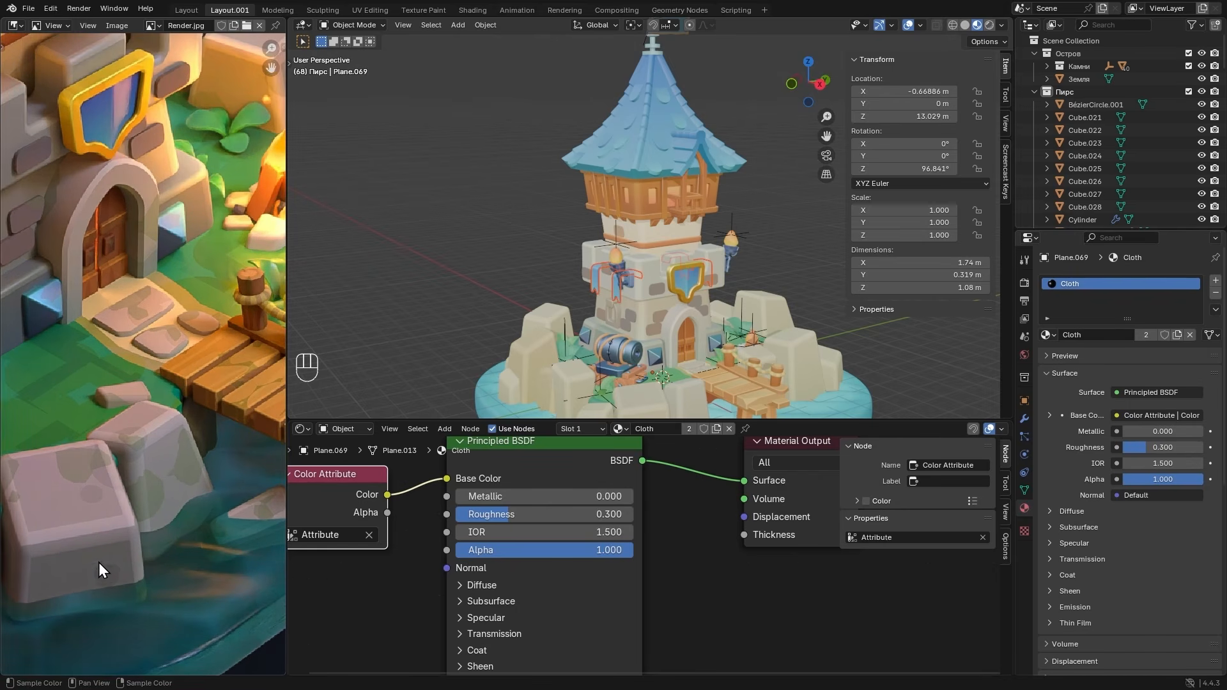
middle_drag(98, 562, 154, 551)
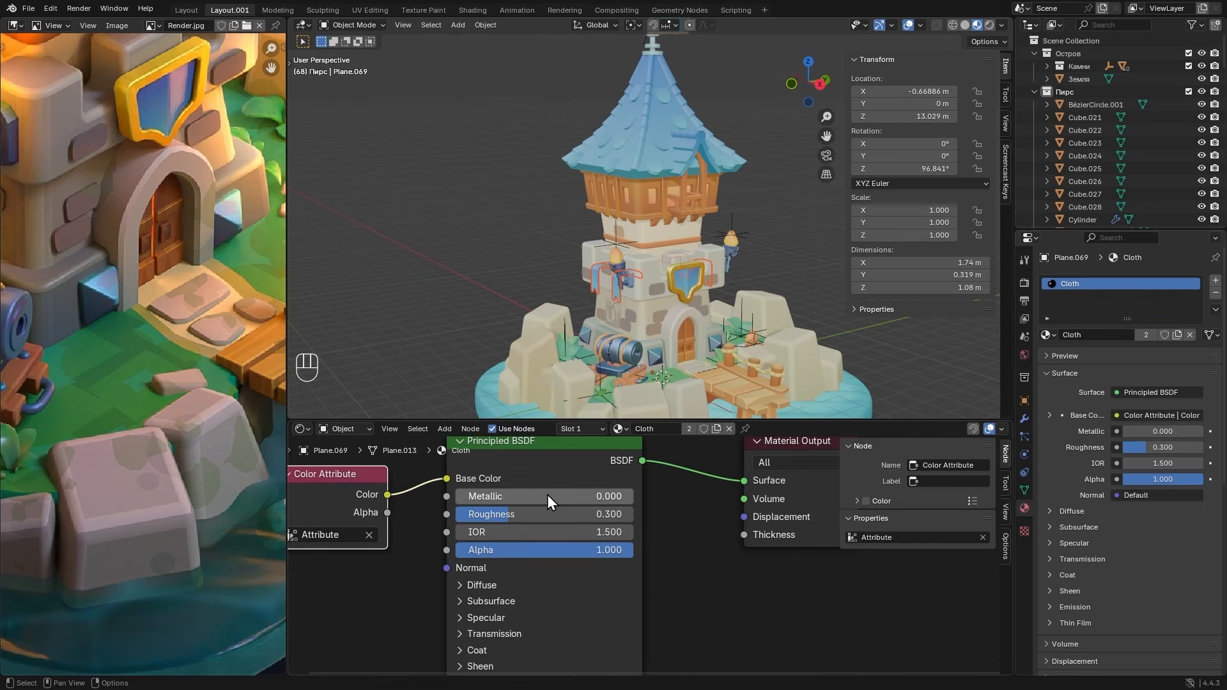
scroll(543, 497, down, 3)
middle_drag(531, 523, 552, 508)
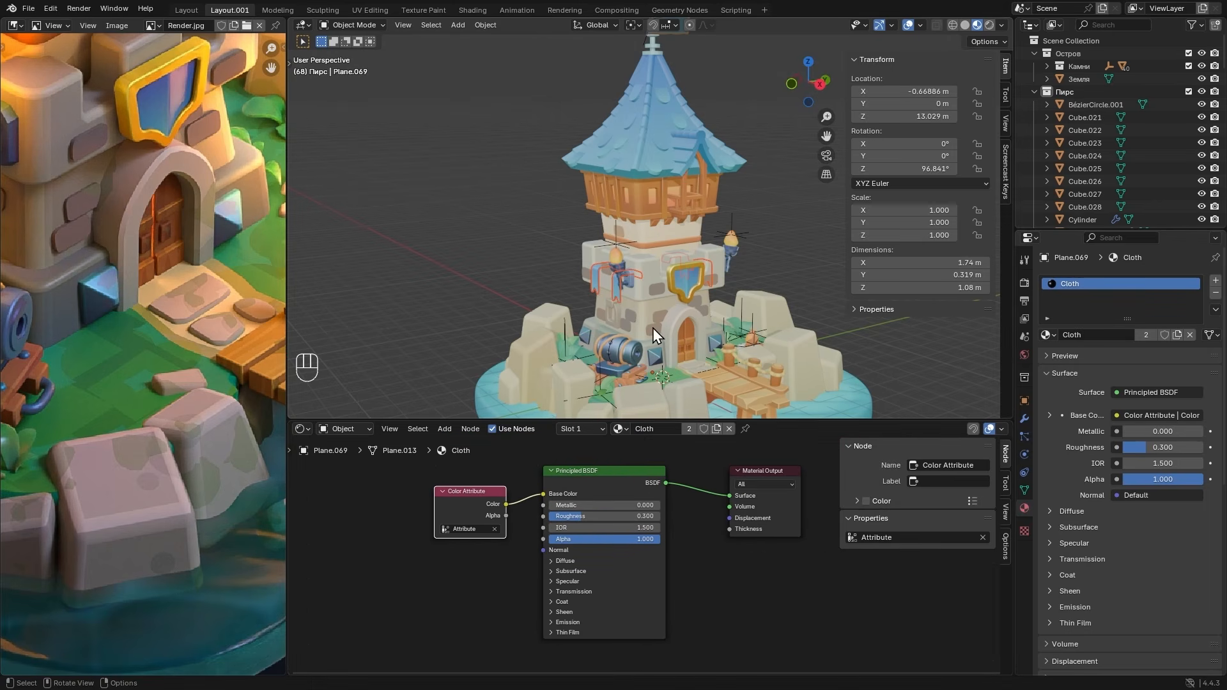
- Select the front rock beside the pier and isolate it in local view
click(630, 398)
alt+shift+middle_drag(630, 399, 635, 314)
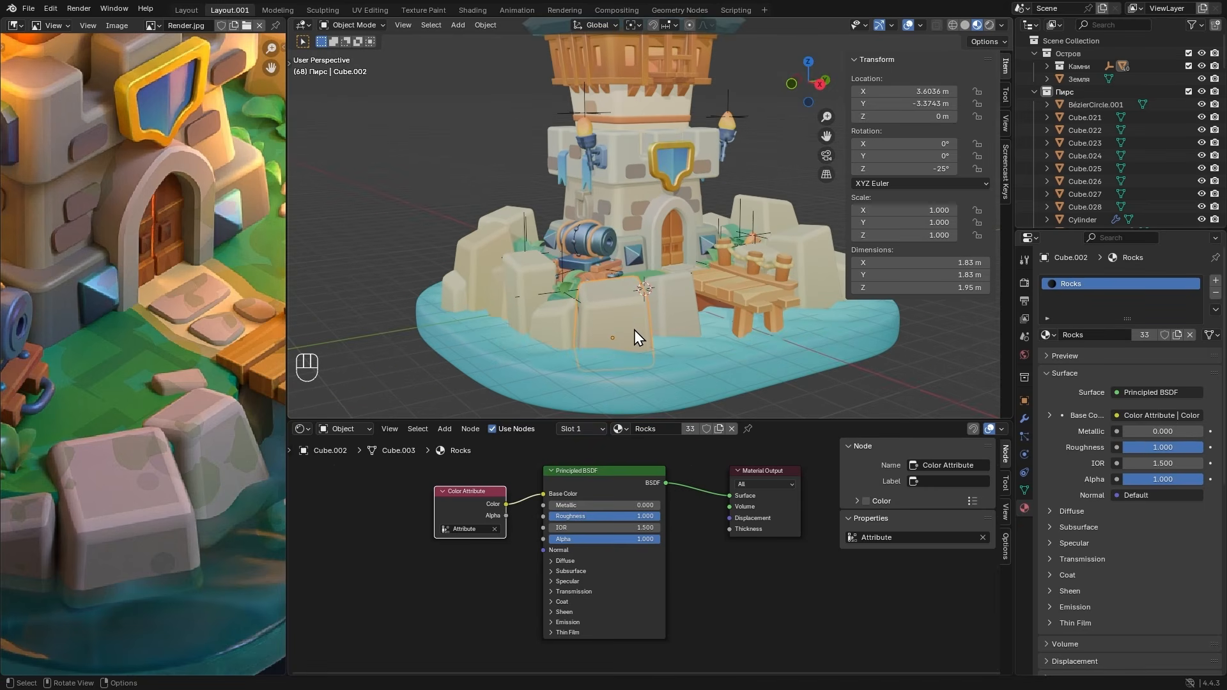
key(KP_Divide)
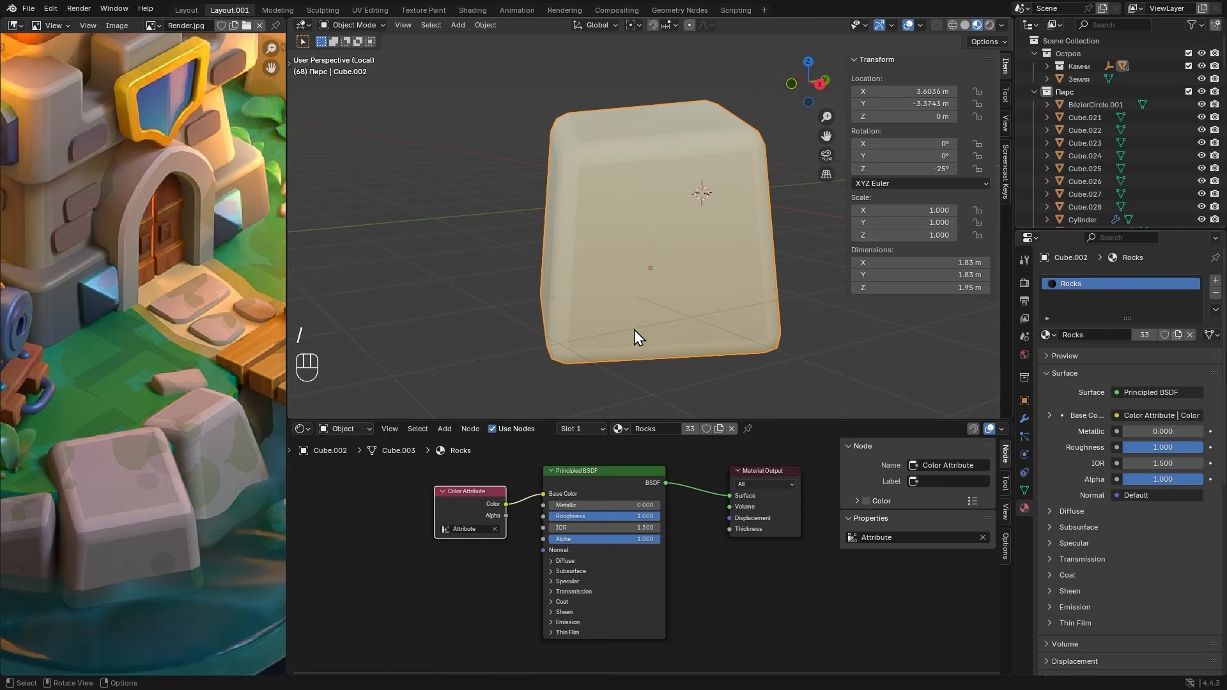
alt+middle_drag(724, 251, 608, 344)
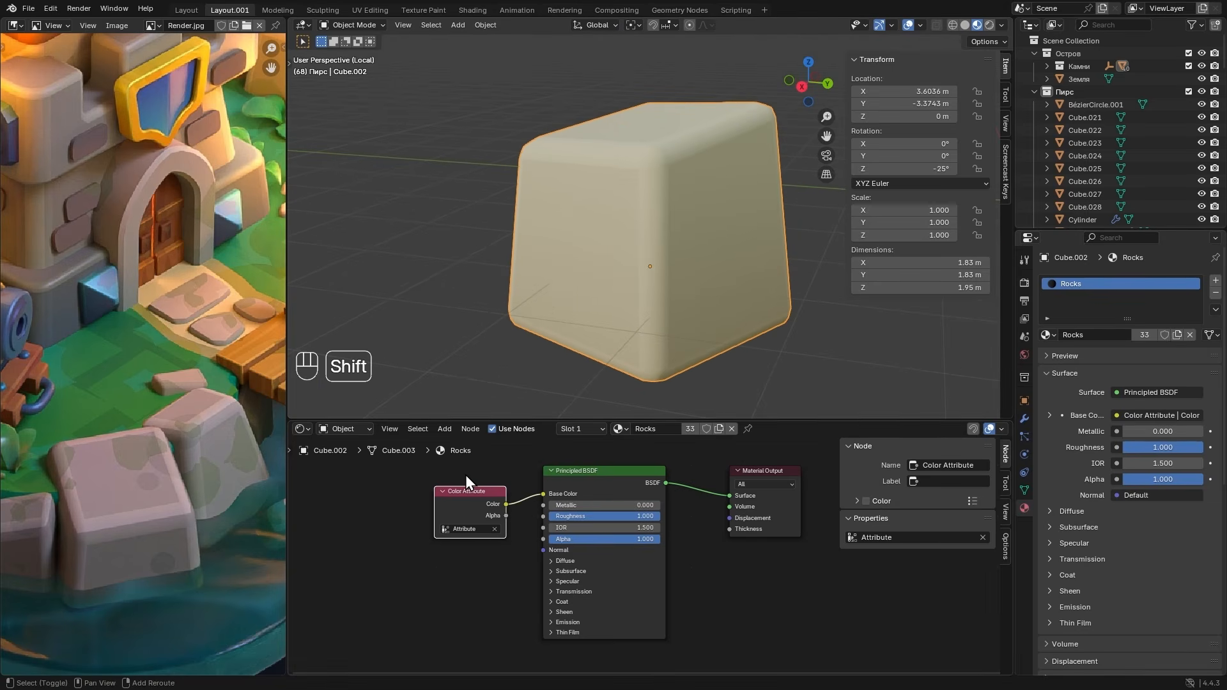
- Add a Voronoi Texture node to the Rocks material, in front of the Color Attribute node
key(shift+a)
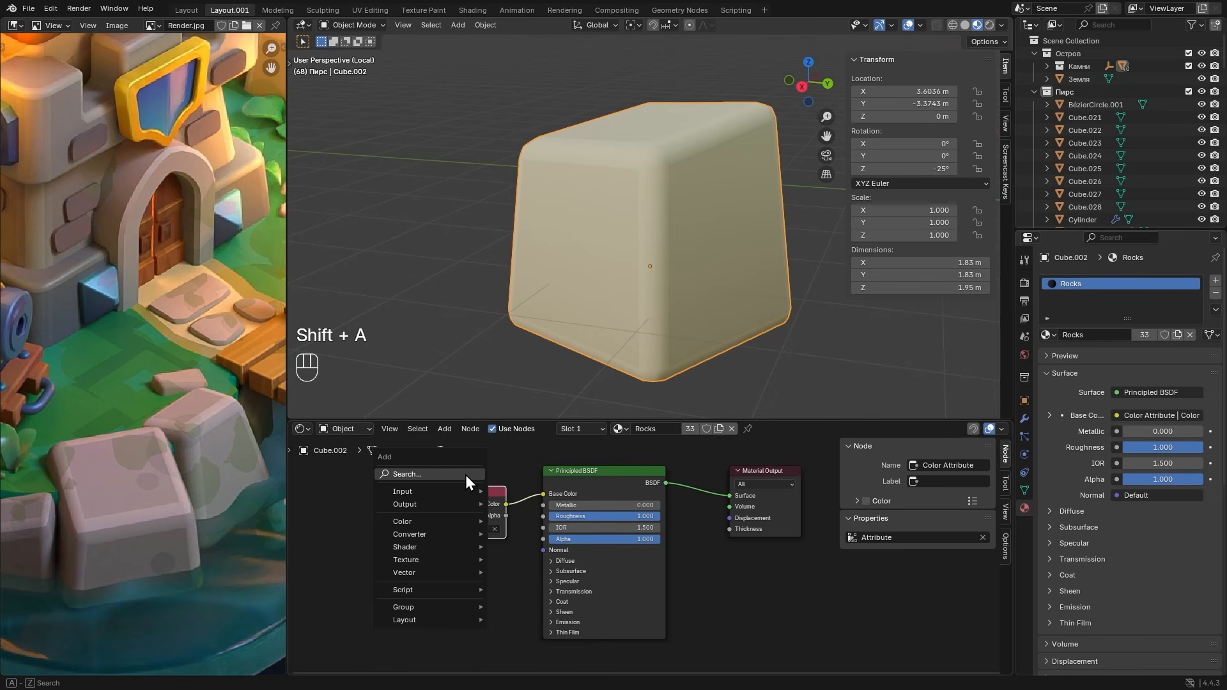
click(465, 474)
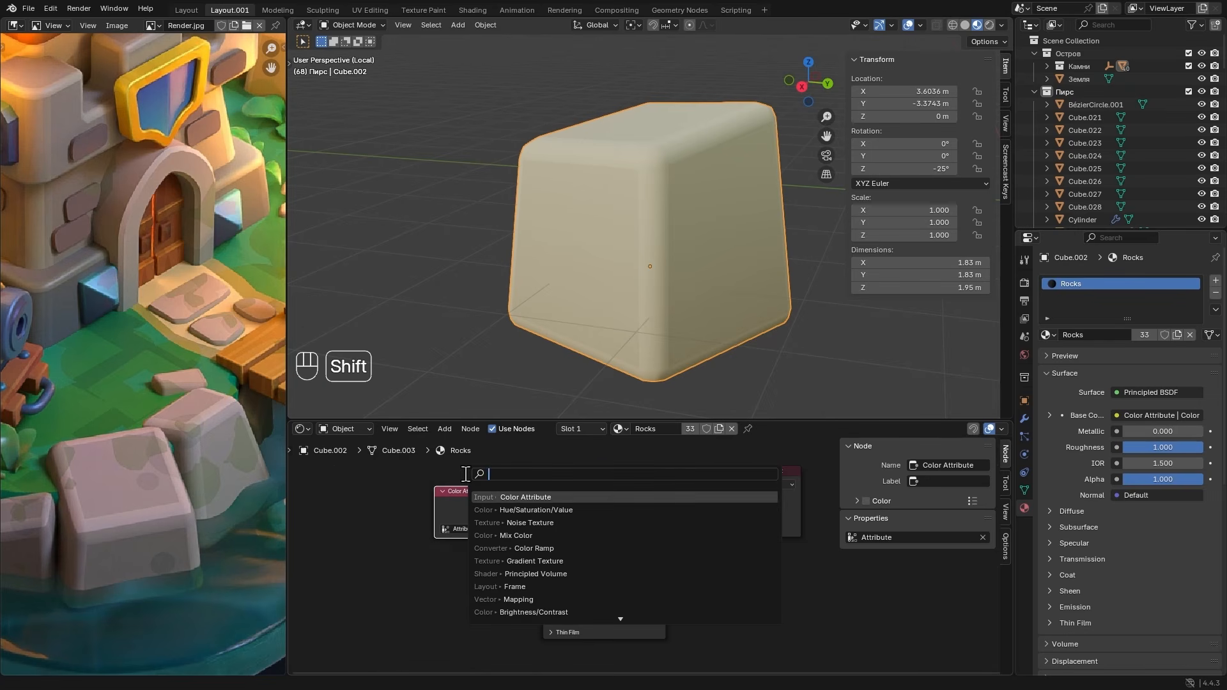
text(Voro)
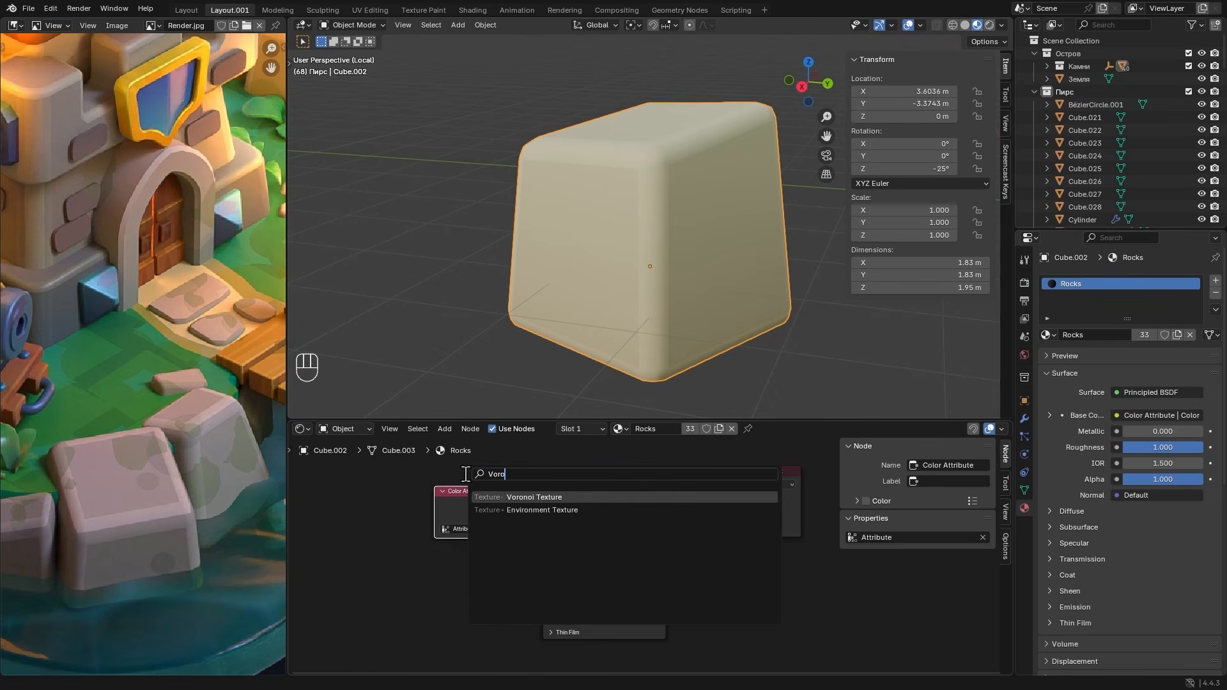
click(584, 498)
click(383, 508)
middle_drag(383, 508, 566, 495)
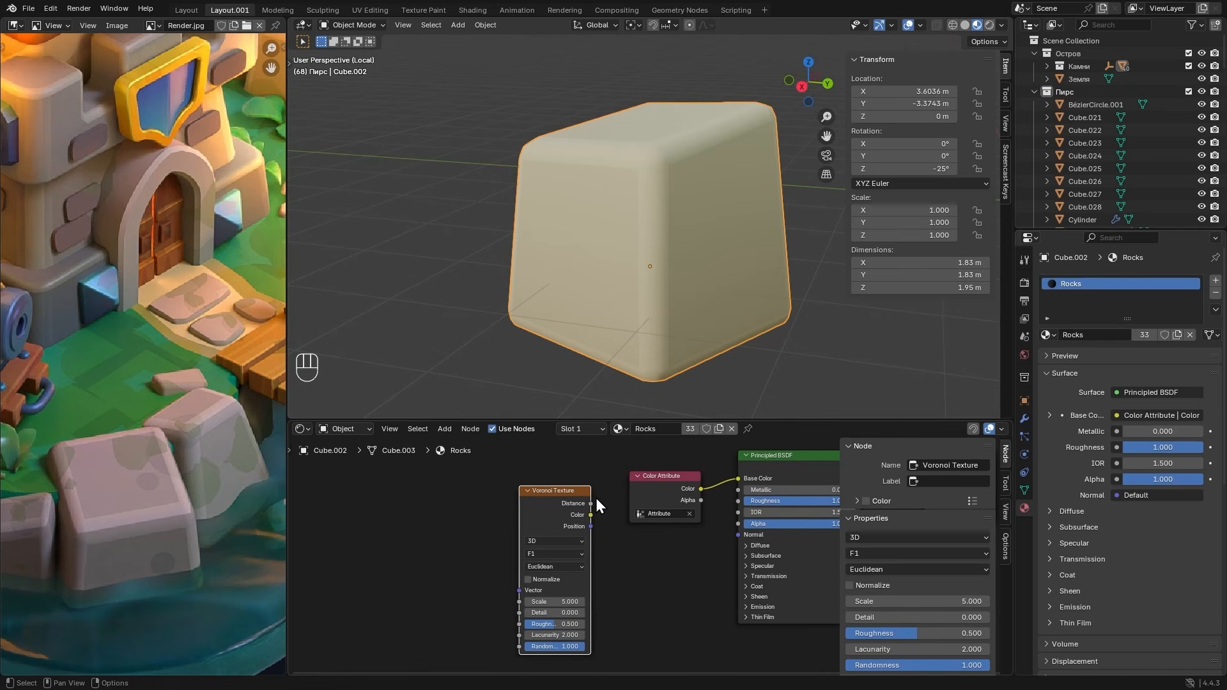
- Connect the Voronoi Texture's Distance output directly to the Material Output's Surface to preview the pattern on the rock
scroll(594, 498, down, 1)
middle_drag(606, 516, 466, 480)
drag(465, 483, 754, 508)
middle_drag(549, 301, 513, 272)
scroll(423, 611, up, 4)
middle_drag(420, 612, 608, 589)
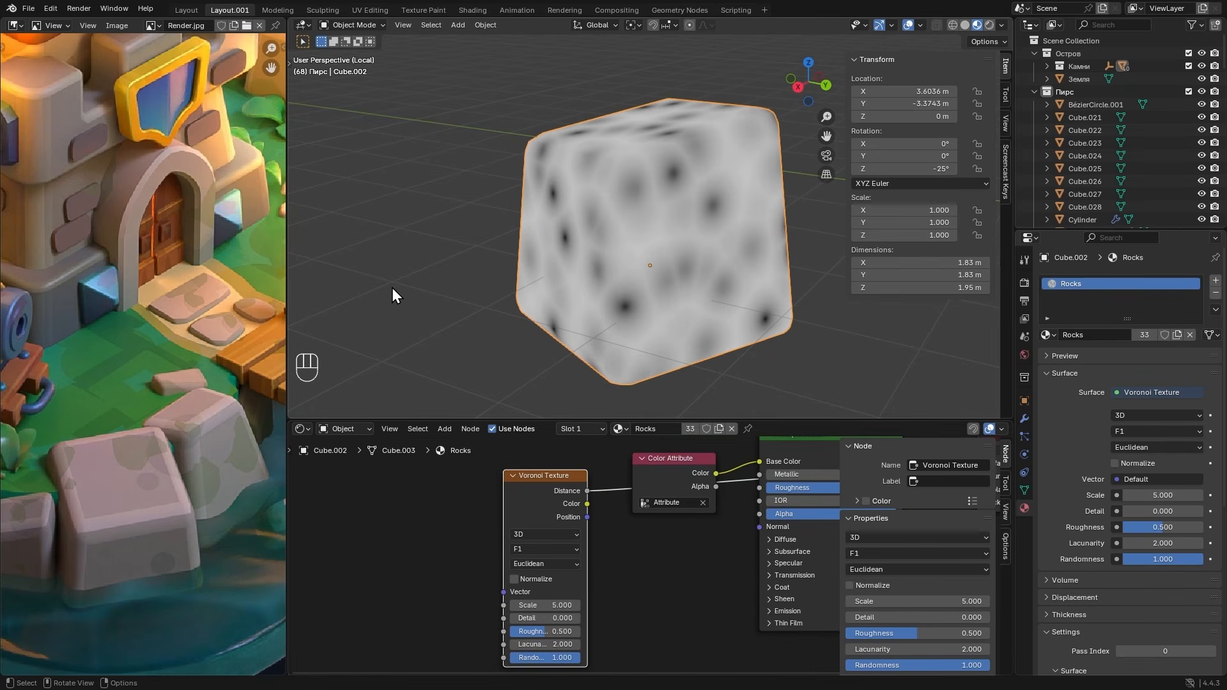
- Enable the Node Wrangler add-on, save the preferences and close them
click(53, 12)
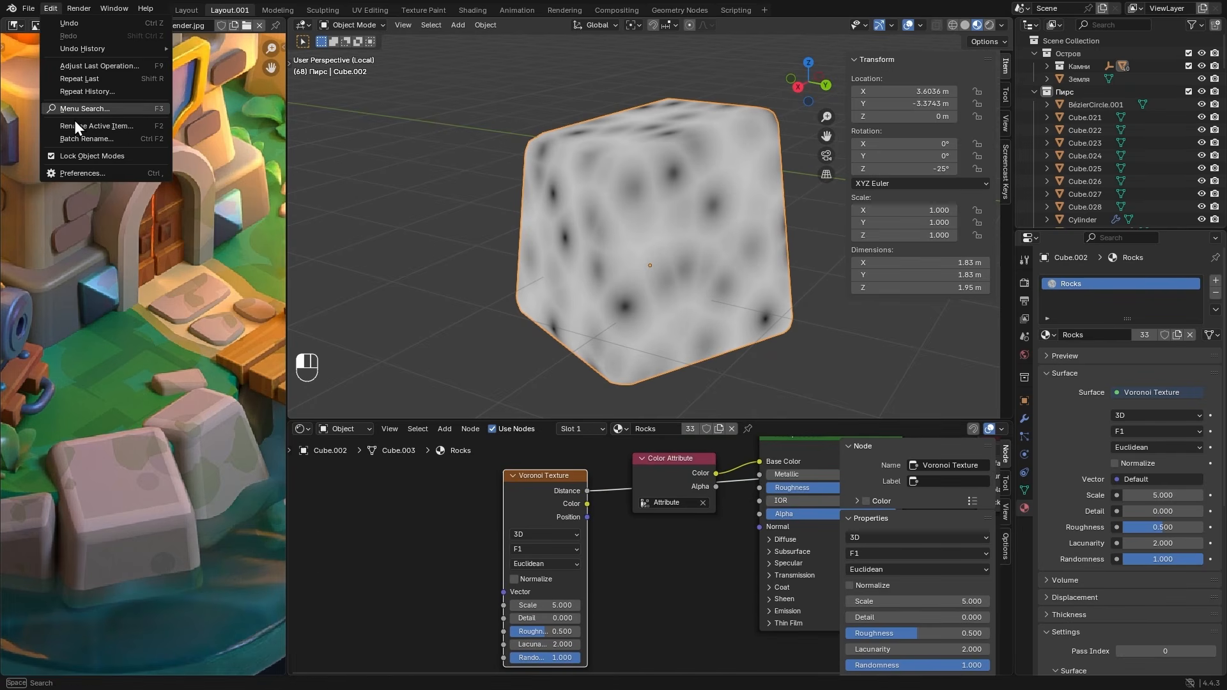
click(83, 174)
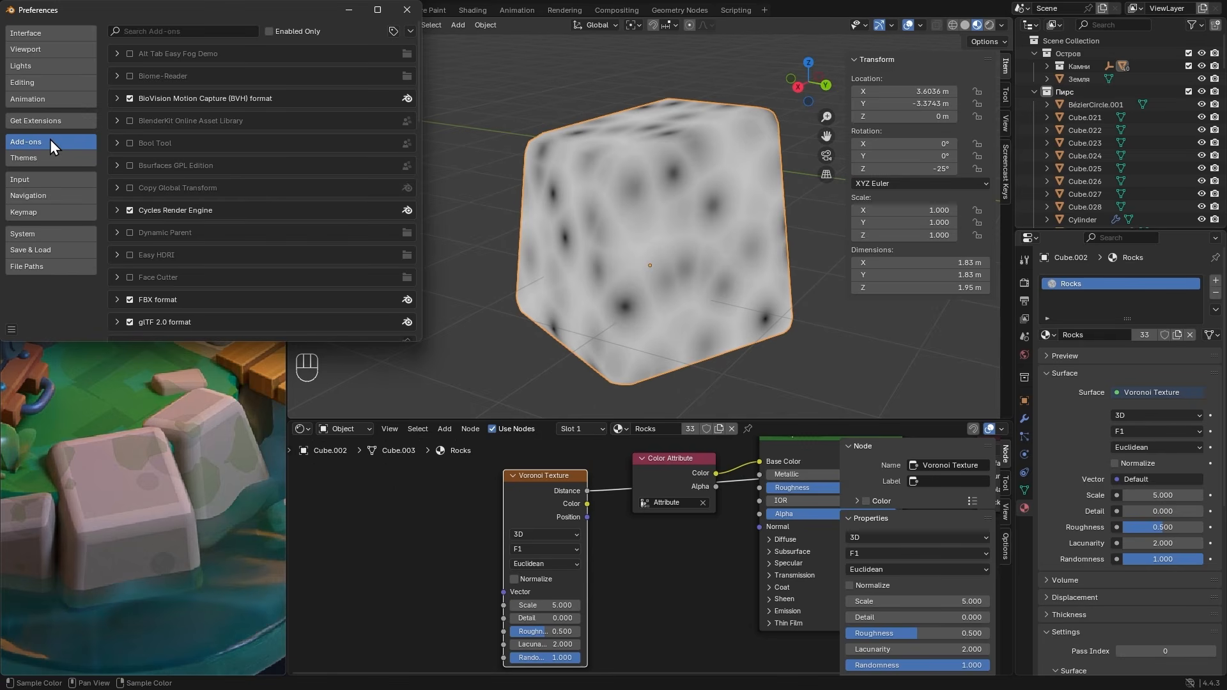
click(199, 29)
text(Node)
click(130, 54)
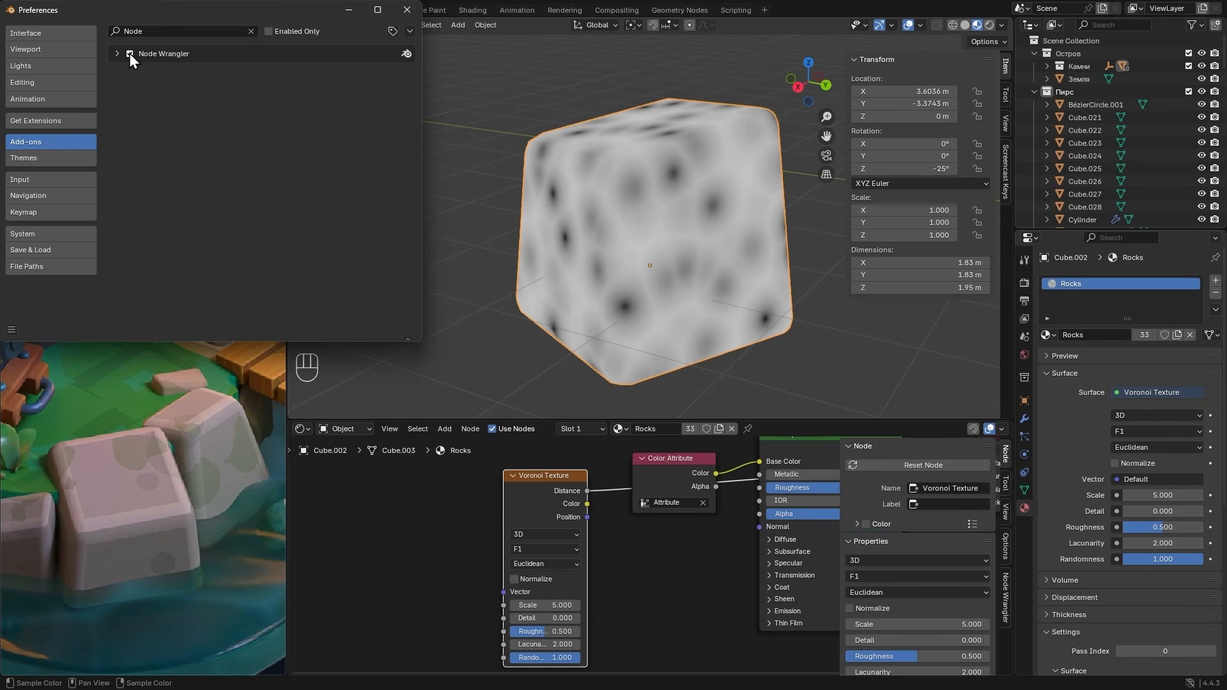
click(10, 330)
click(67, 287)
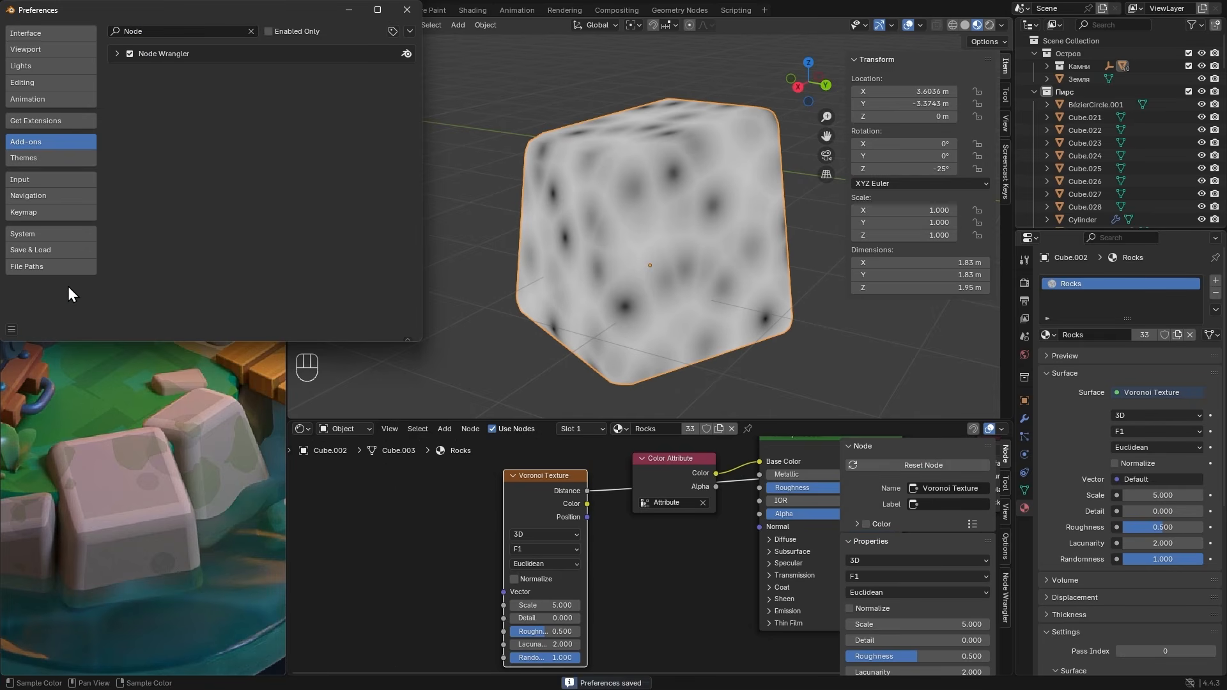
click(407, 10)
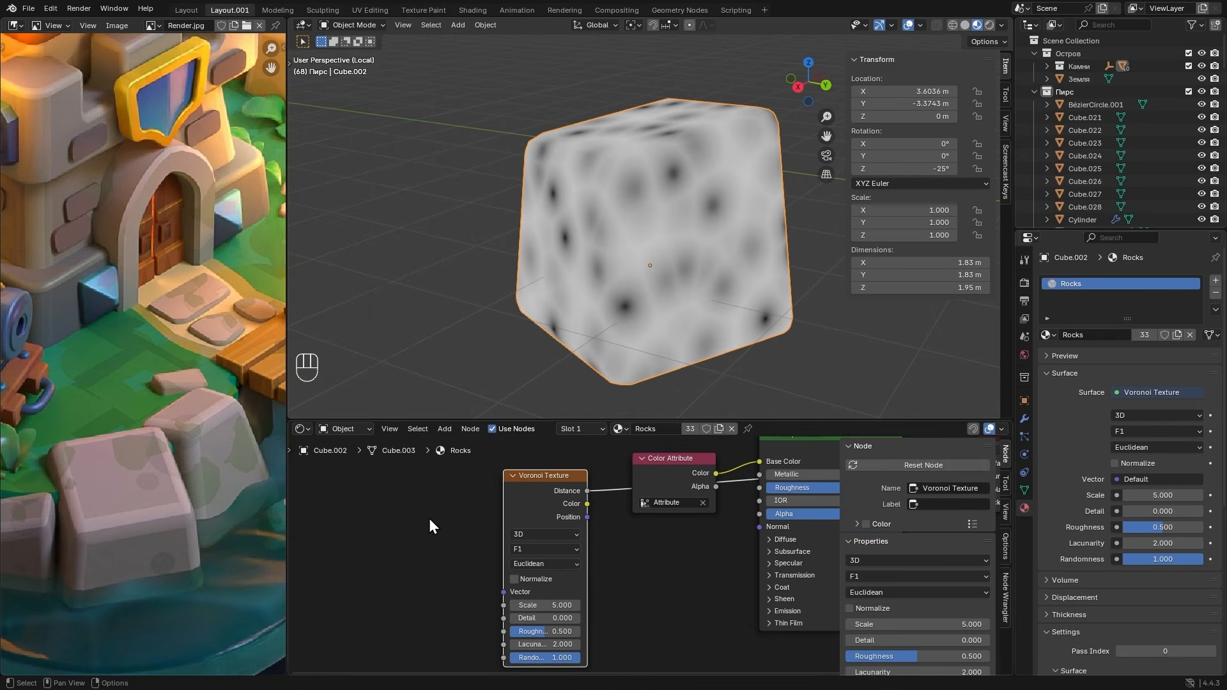
- Add Texture Coordinate and Mapping nodes to the Voronoi Texture using Node Wrangler's texture setup
drag(536, 486, 538, 485)
key(ctrl)
key(ctrl+t)
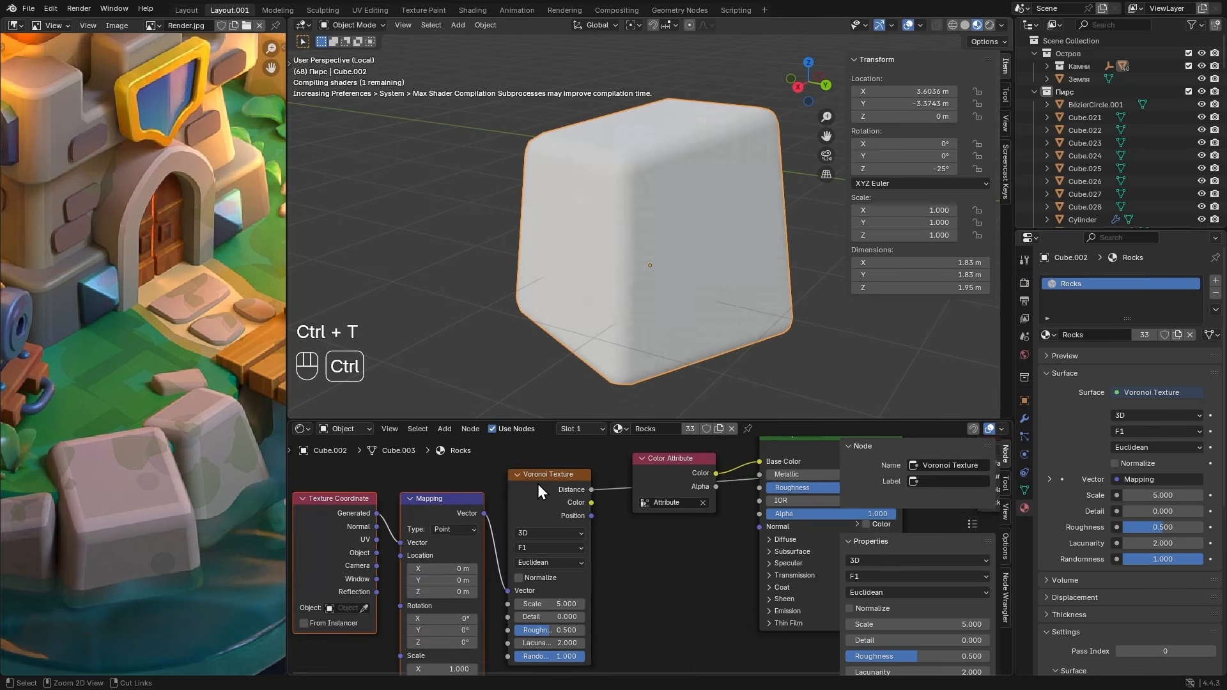
middle_drag(409, 506, 503, 488)
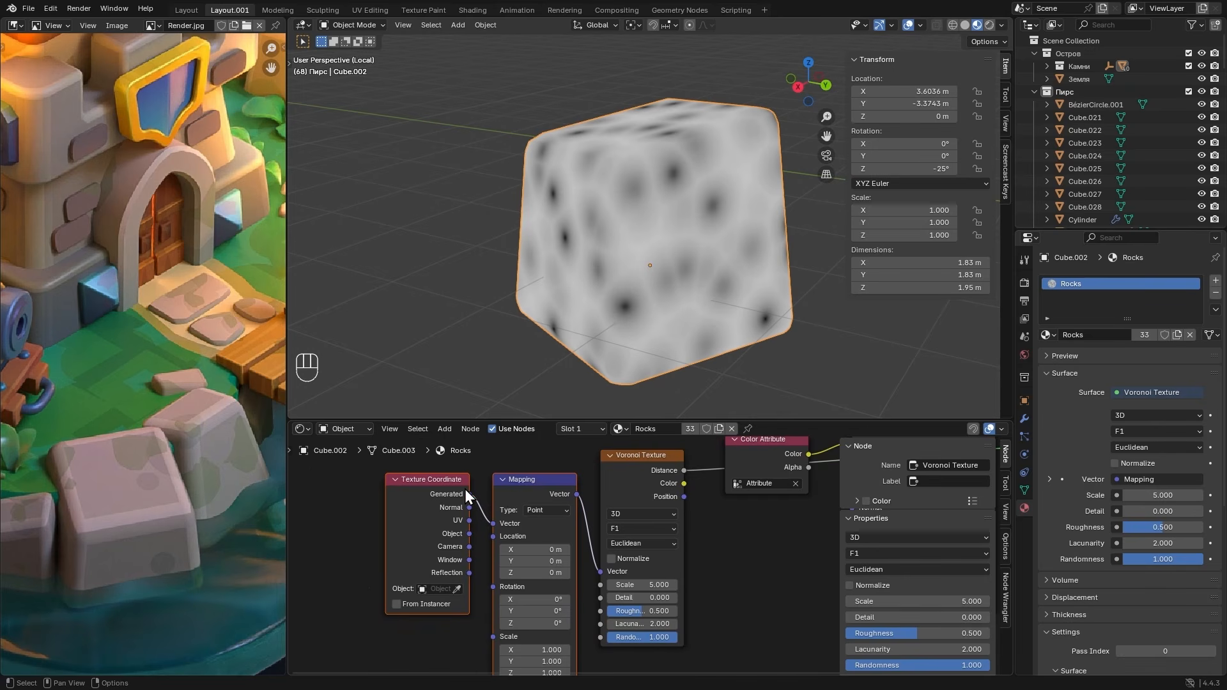
- Feed the Mapping node's Vector from the Texture Coordinate's Object output
drag(438, 485, 431, 488)
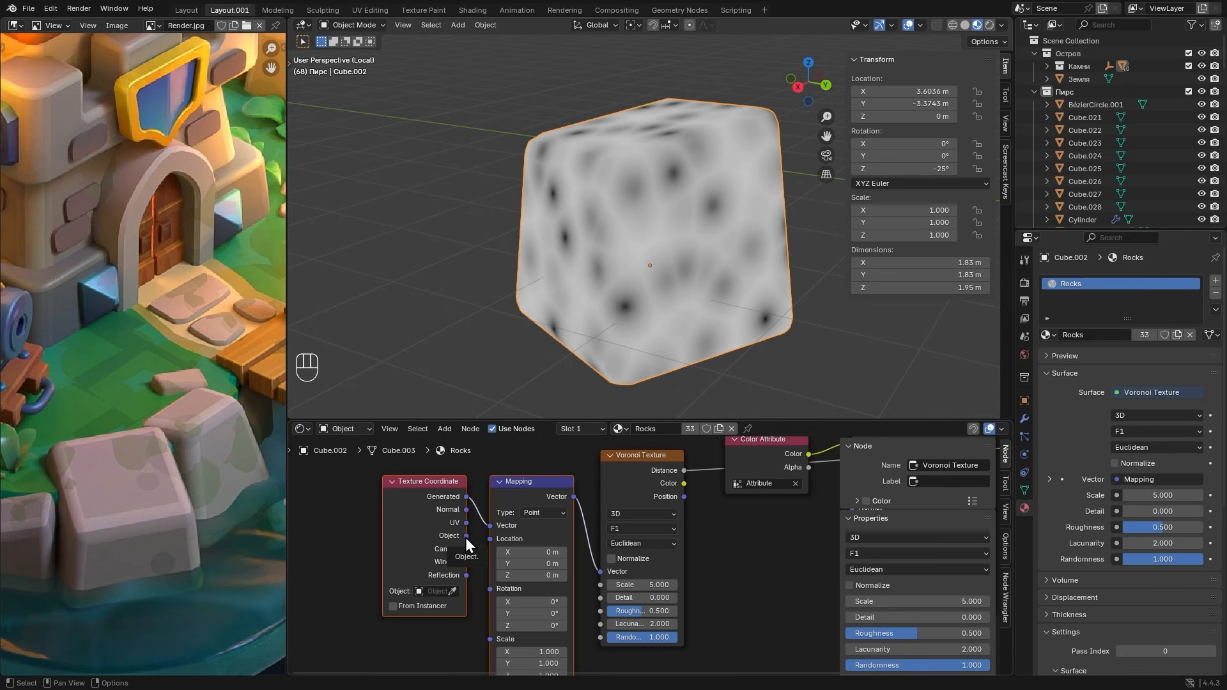
drag(466, 536, 482, 528)
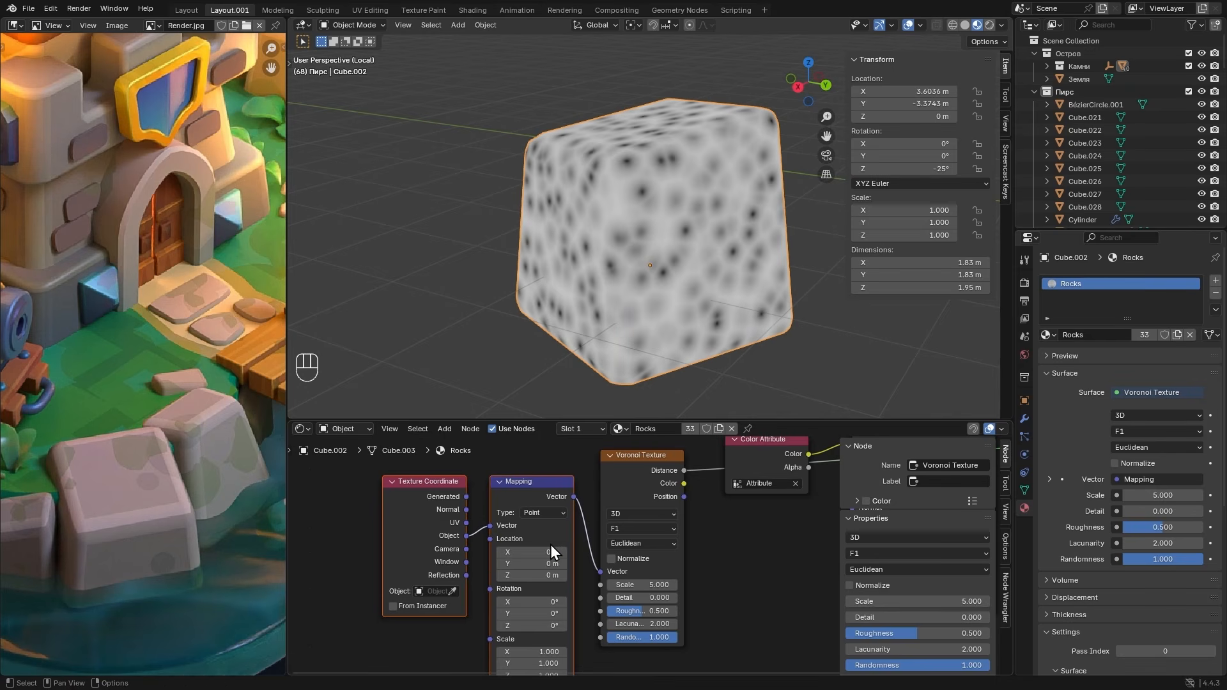
middle_drag(550, 544, 535, 512)
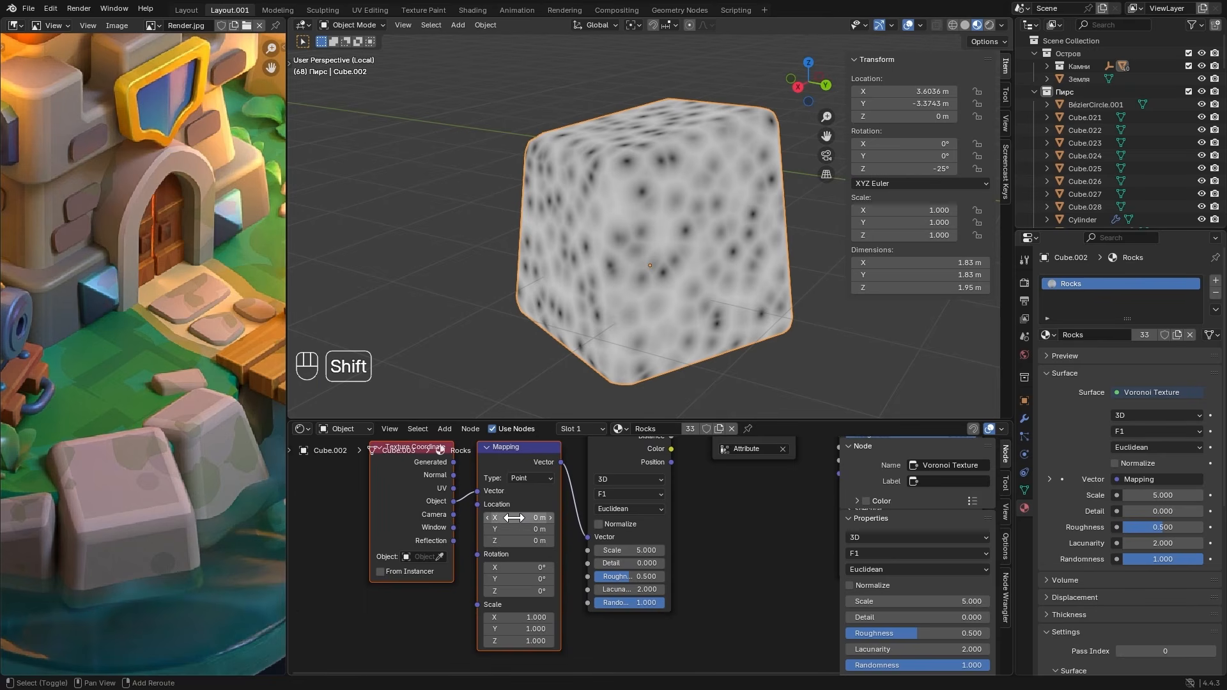
- Try changing the Mapping node's X location, rotation and scale, and undo the changes
shift+drag(516, 517, 504, 516)
shift+drag(520, 568, 540, 568)
key(ctrl+z)
shift+drag(531, 618, 553, 618)
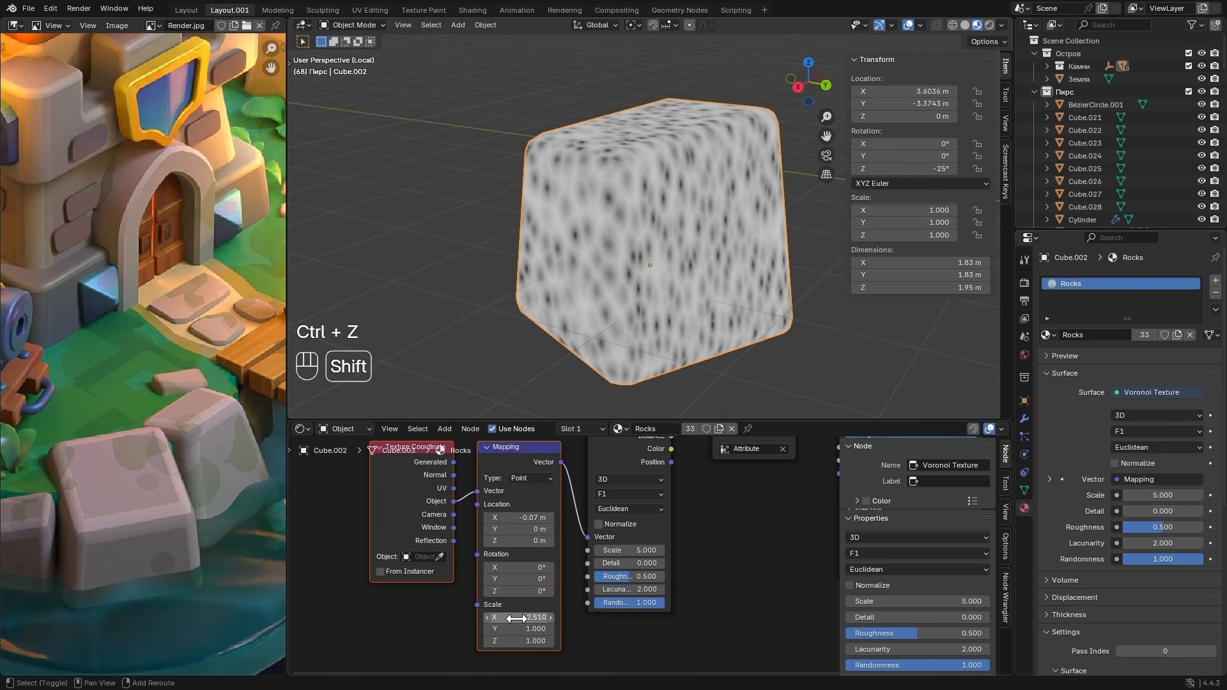
key(ctrl+z)
key(ctrl+z)
- Set the Voronoi Texture's Scale to 0.9
click(643, 550)
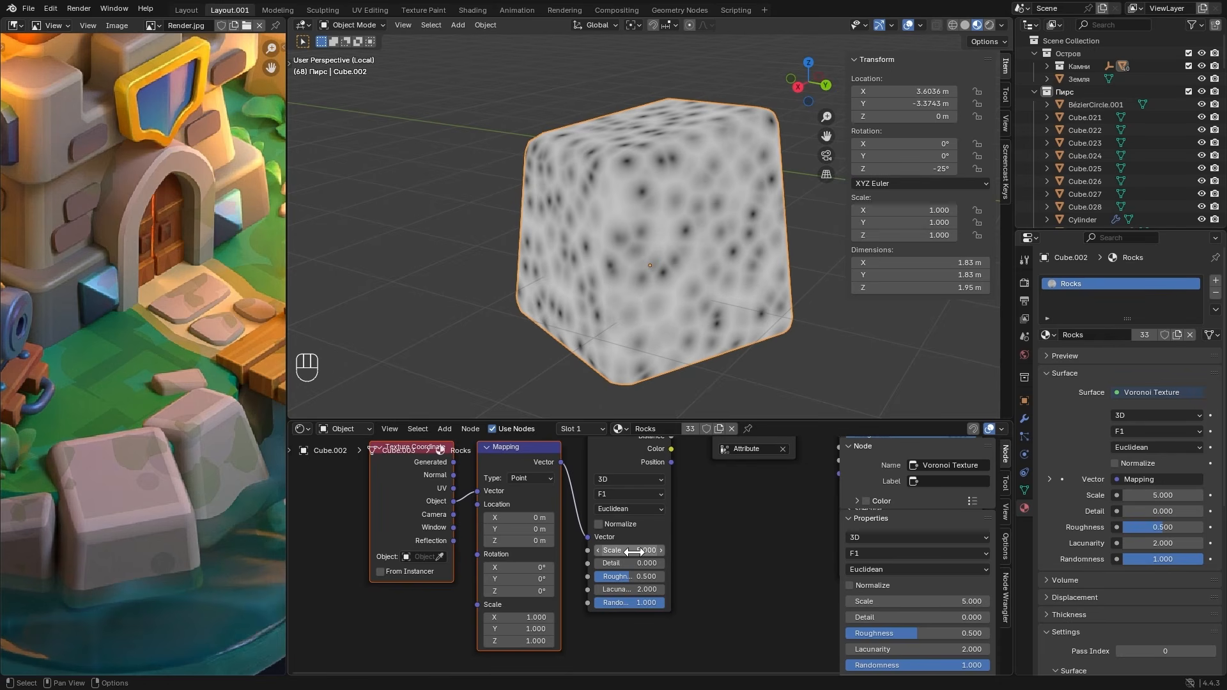
text(1.7)
key(Return)
drag(629, 551, 637, 550)
- Move the texture nodes away from the Color Attribute node and add a Color Ramp in the gap
scroll(707, 470, down, 3)
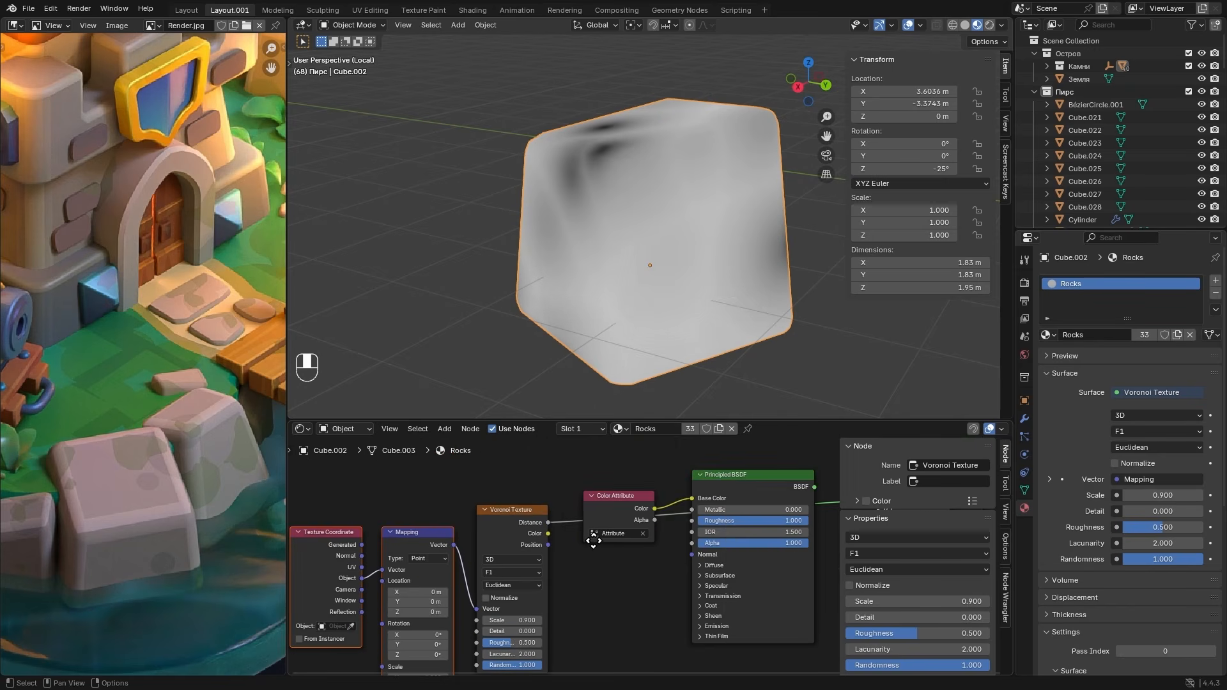
drag(401, 494, 445, 525)
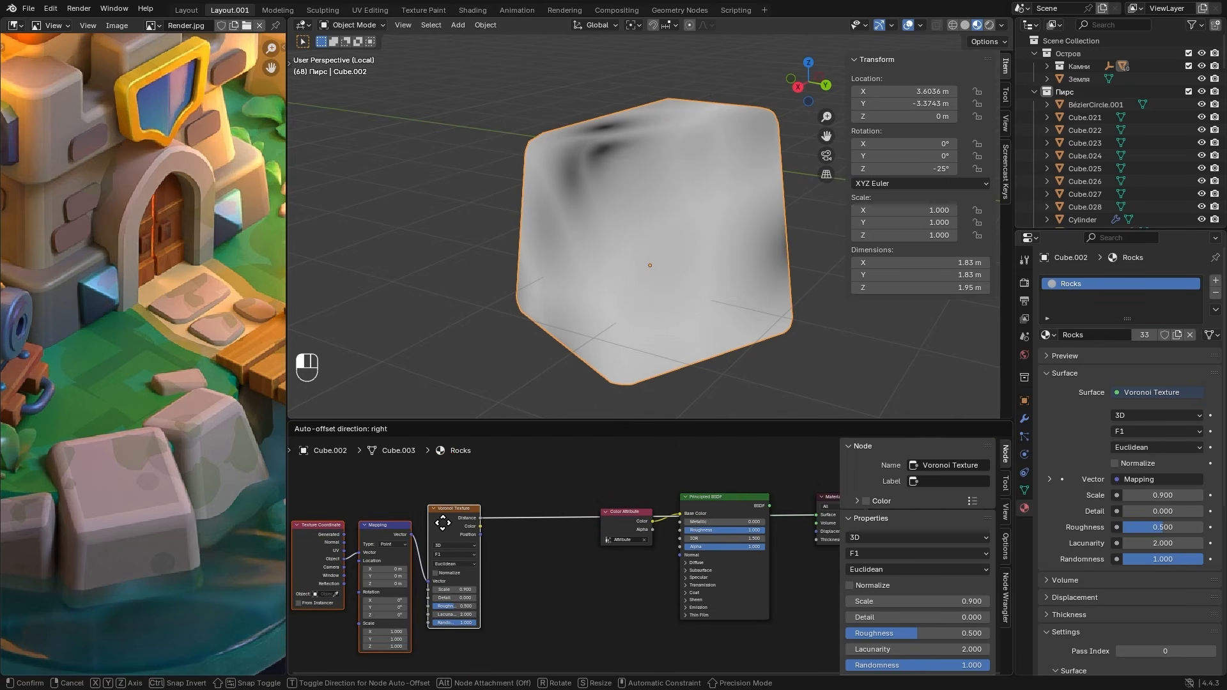
key(shift+a)
text(Color)
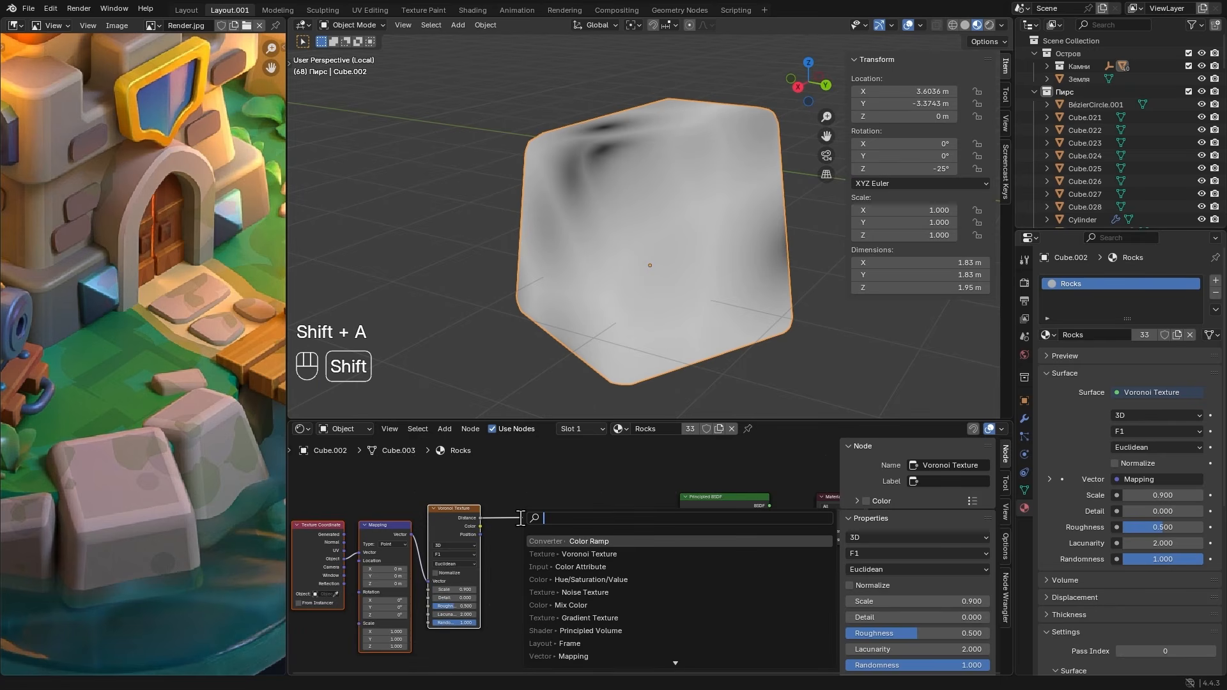
click(605, 554)
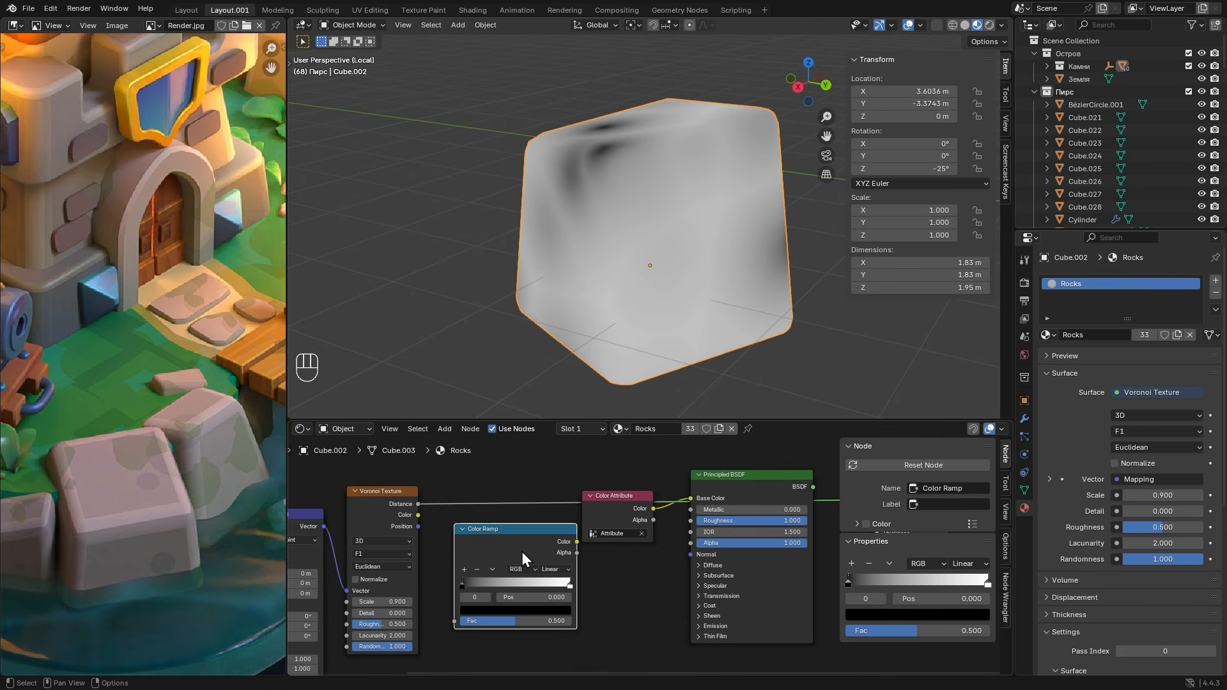
- Connect the Voronoi Texture's Distance output to the Color Ramp's Fac input
scroll(530, 556, up, 2)
click(611, 519)
drag(544, 494, 548, 499)
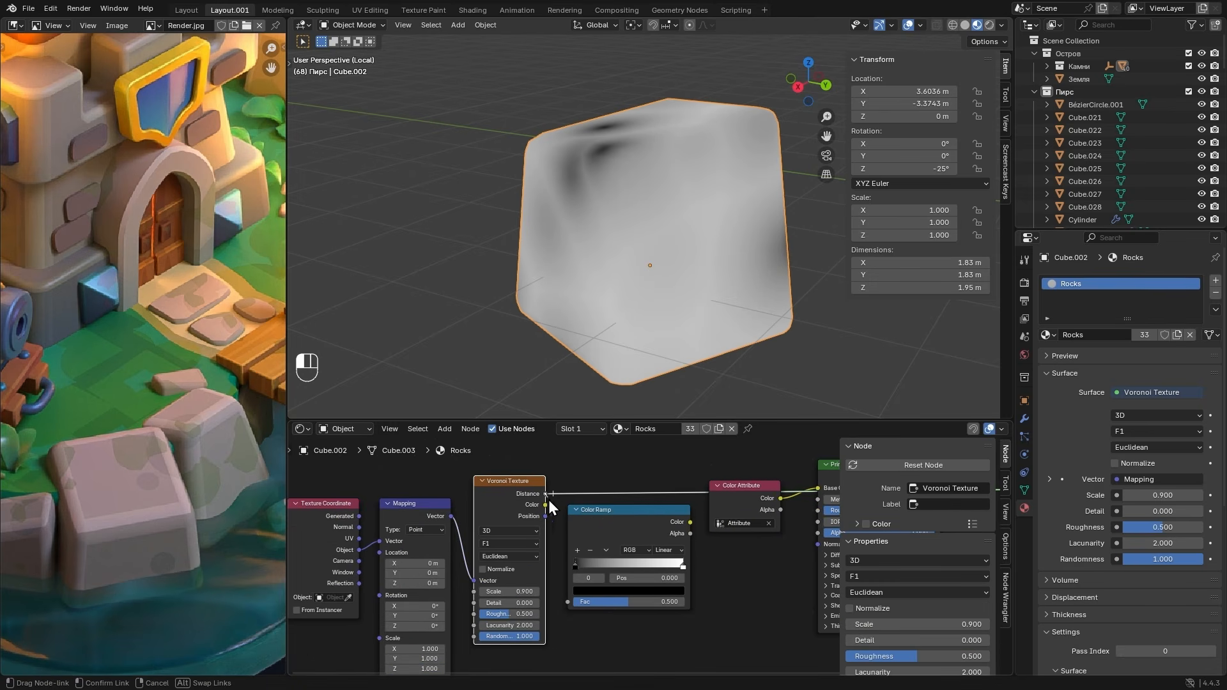
drag(570, 584, 572, 598)
middle_drag(645, 568, 544, 596)
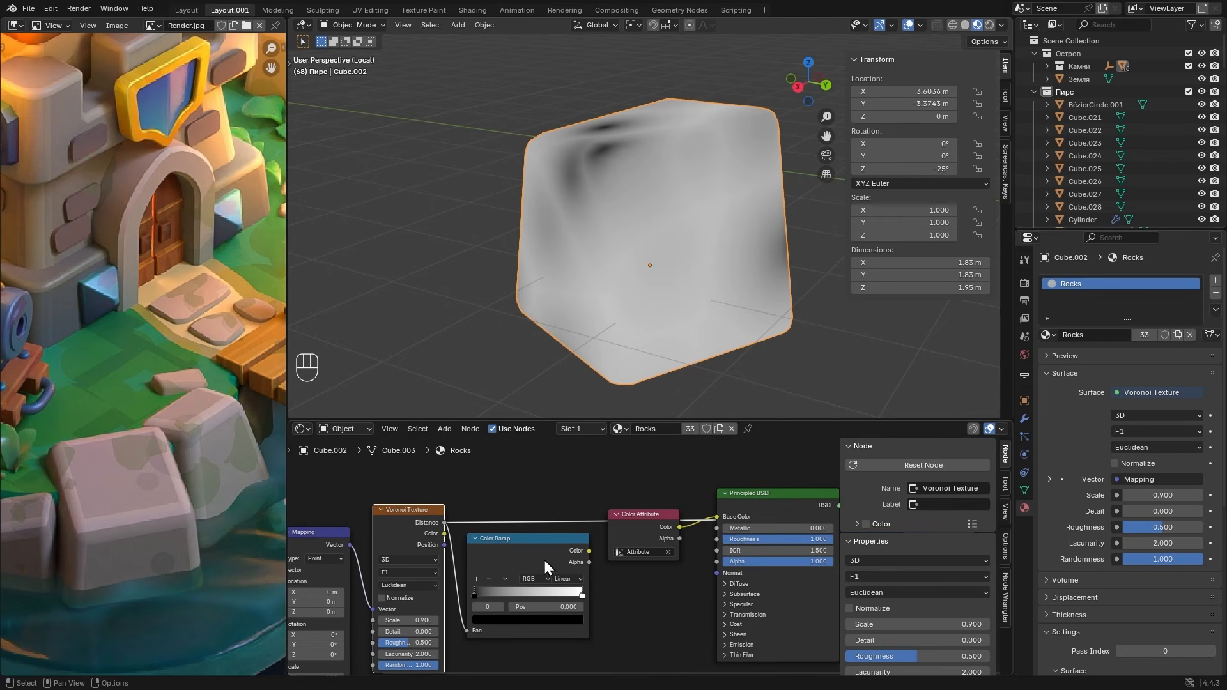
- Preview the Color Ramp's Color output on the rock through the Material Output's Surface
scroll(549, 556, down, 1)
middle_drag(592, 560, 542, 525)
scroll(510, 543, up, 1)
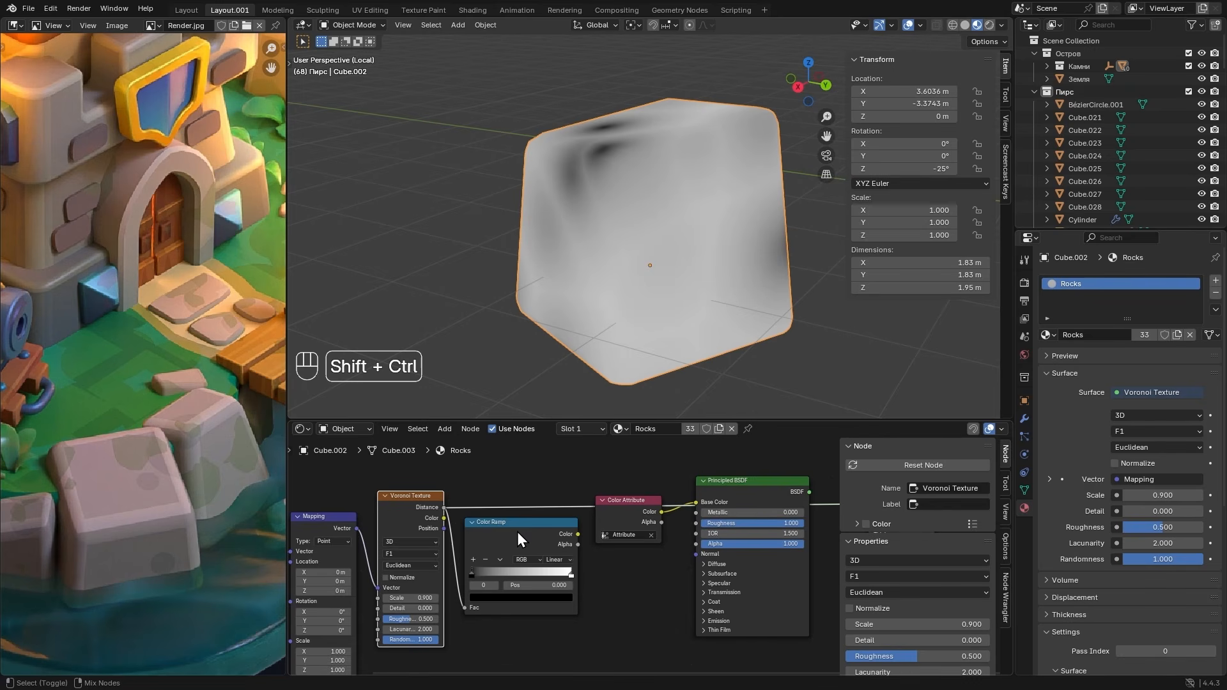
ctrl+shift+click(517, 532)
scroll(513, 554, up, 1)
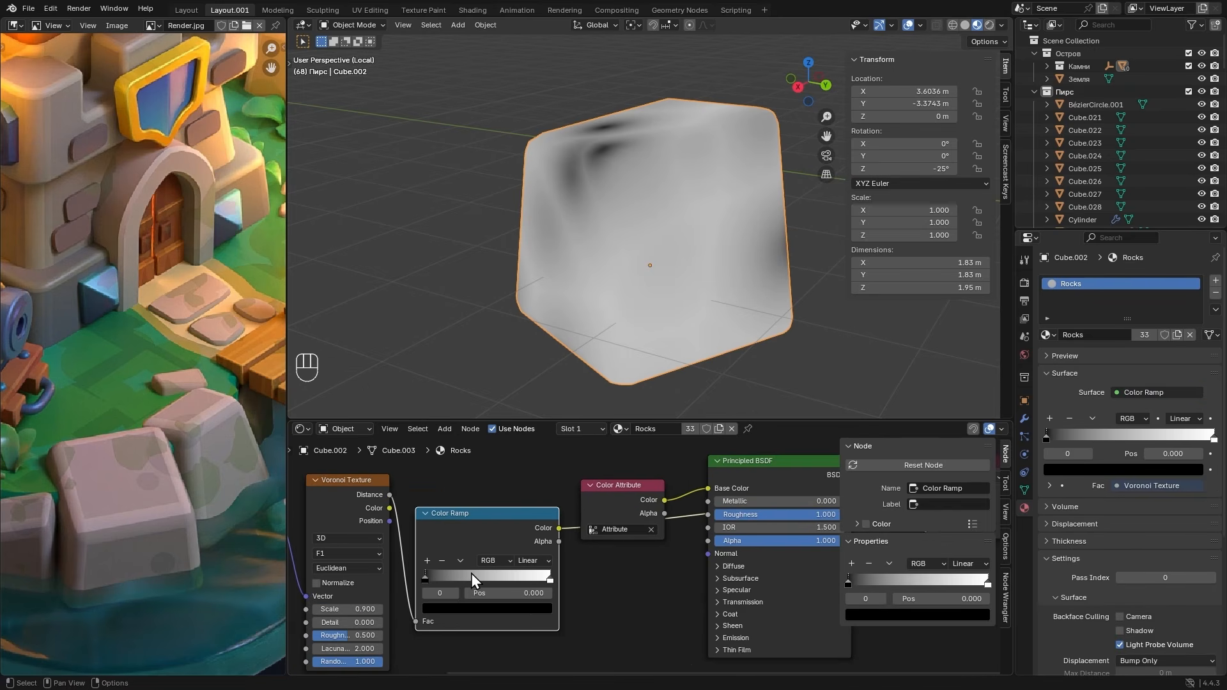
- Rearrange the Color Ramp stops so white sits at the start and black at position 0.395
mouse_move(423, 580)
mouse_down()
mouse_move(527, 577)
mouse_move(406, 577)
mouse_up()
drag(523, 579, 474, 573)
alt+middle_drag(563, 383, 577, 329)
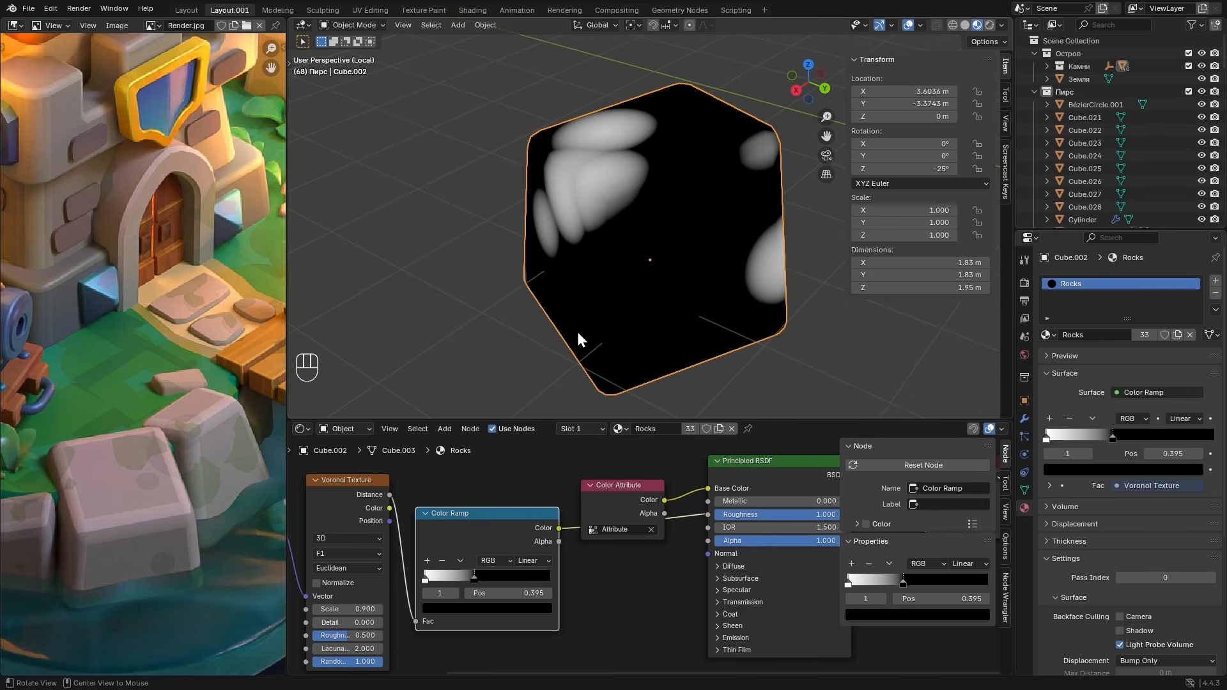
- Set the Color Ramp interpolation to Constant and move its black stop to position 0.318
click(546, 561)
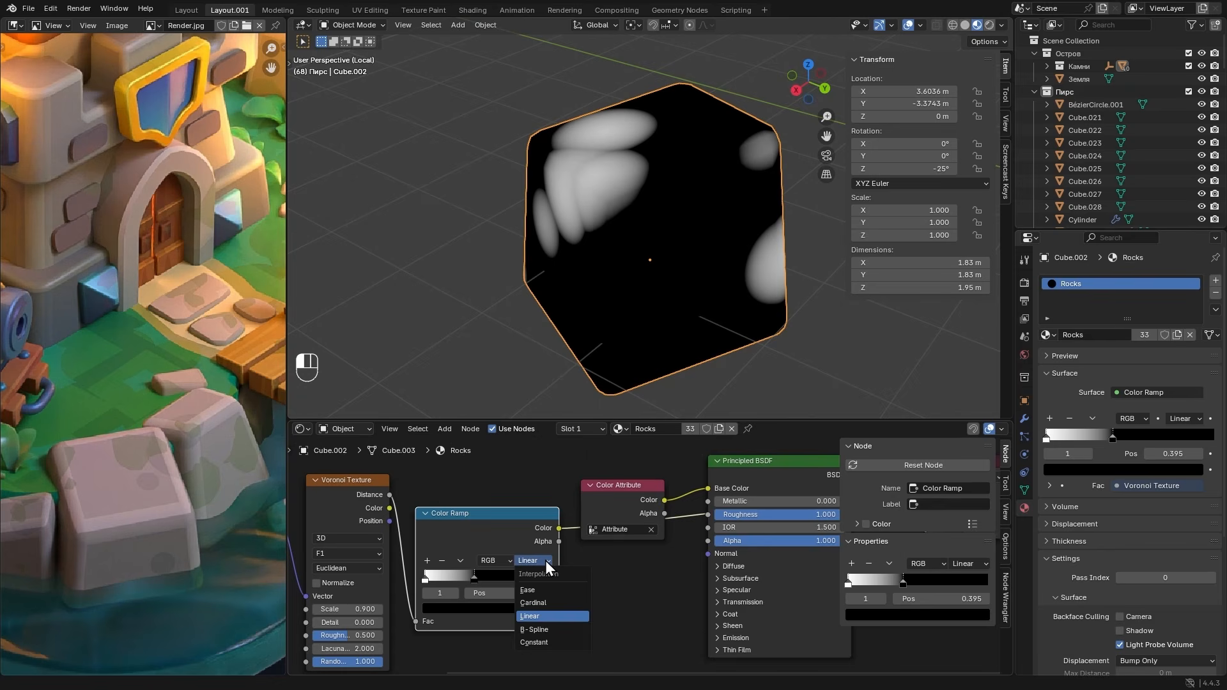
click(543, 642)
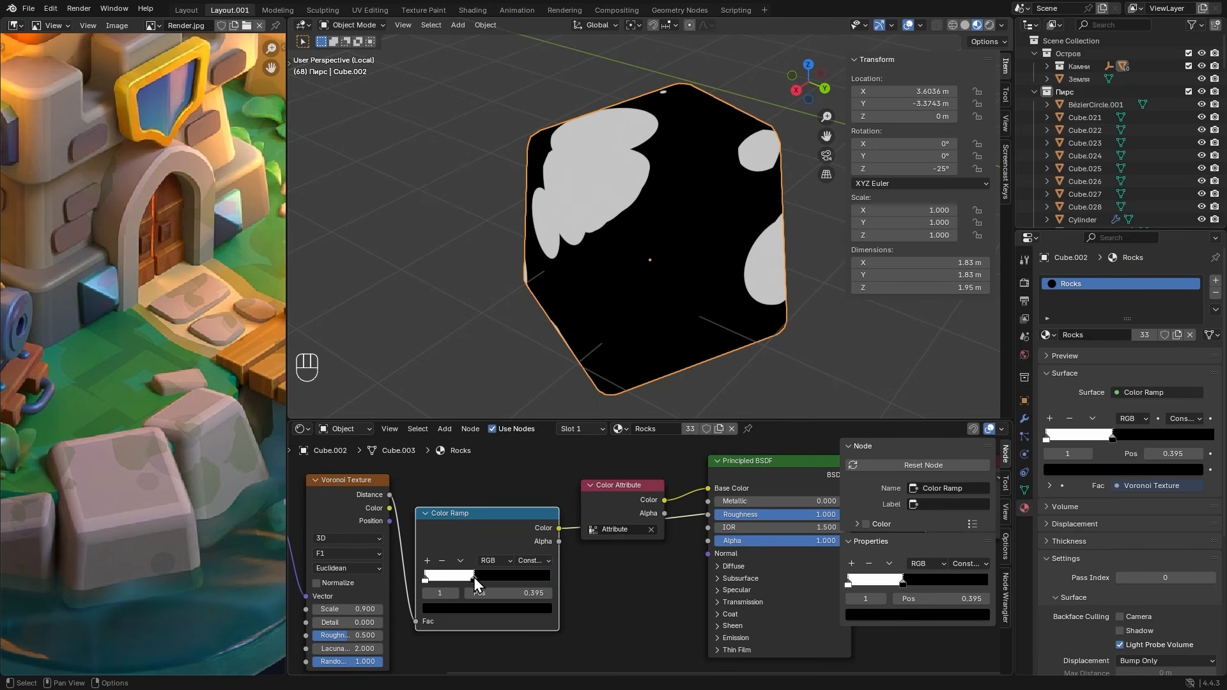
drag(474, 581, 458, 581)
alt+drag(563, 287, 646, 264)
drag(458, 578, 461, 577)
alt+drag(447, 307, 614, 384)
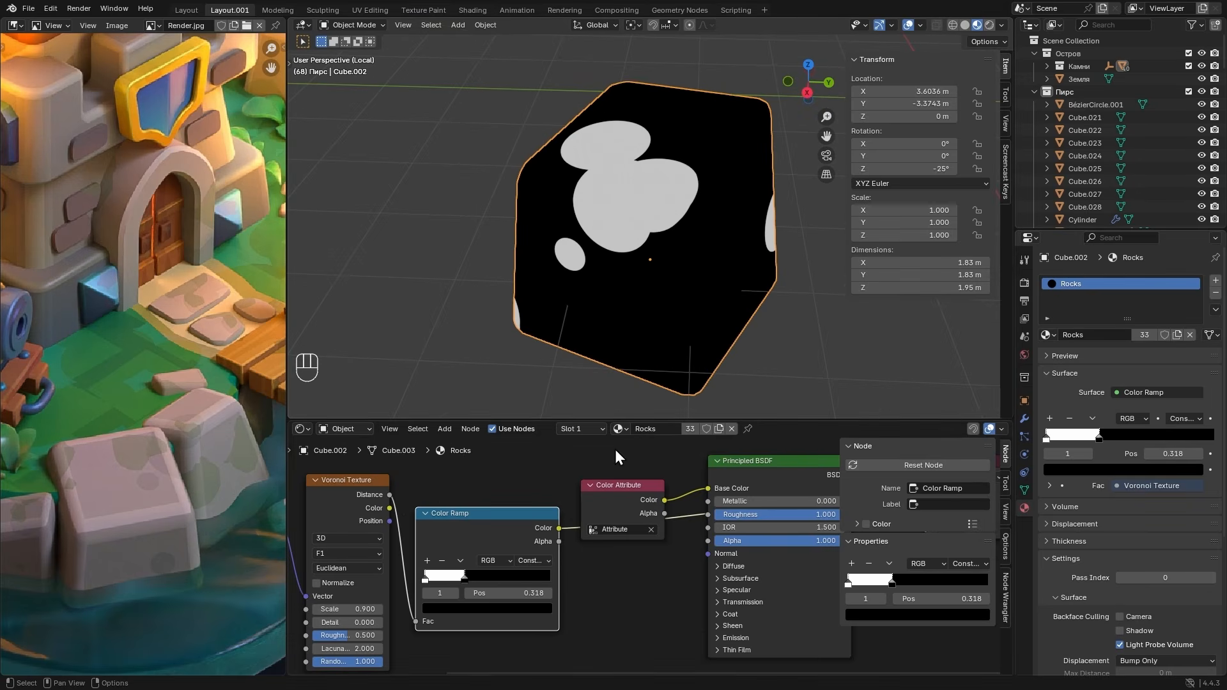
- Move the Color Attribute node above the Color Ramp and insert a Mix Color node between it and the Principled BSDF's Base Color
scroll(611, 486, down, 2)
drag(607, 508, 554, 473)
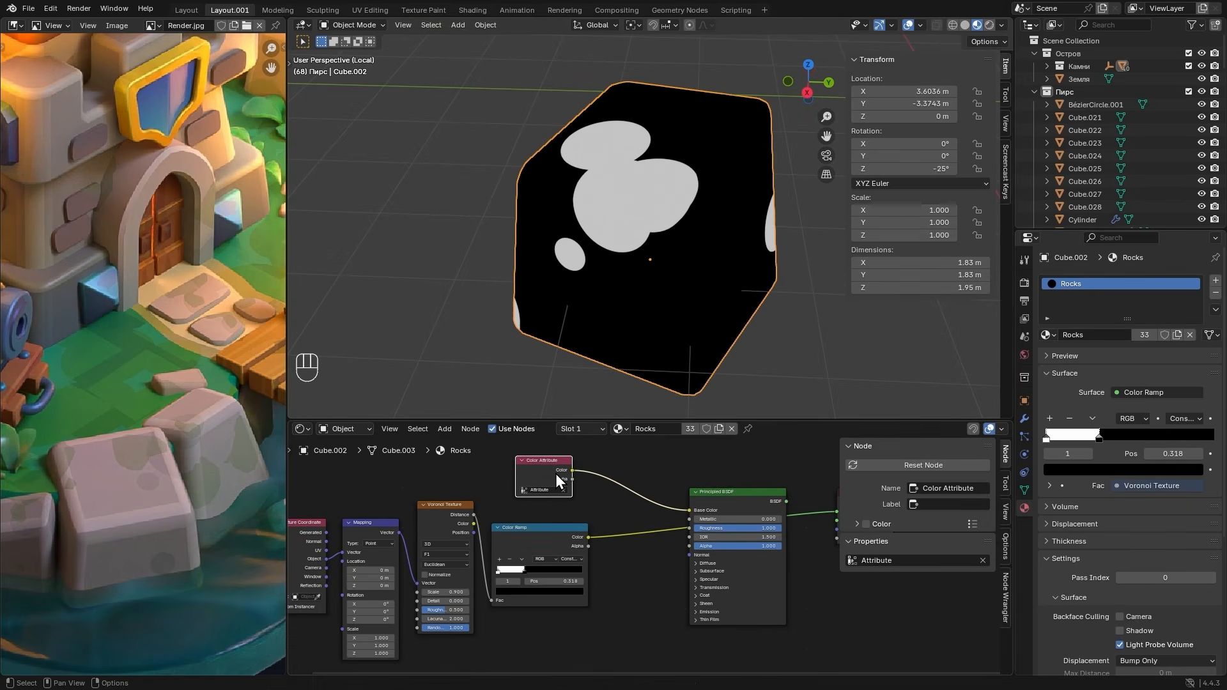
scroll(534, 462, up, 2)
scroll(527, 487, up, 2)
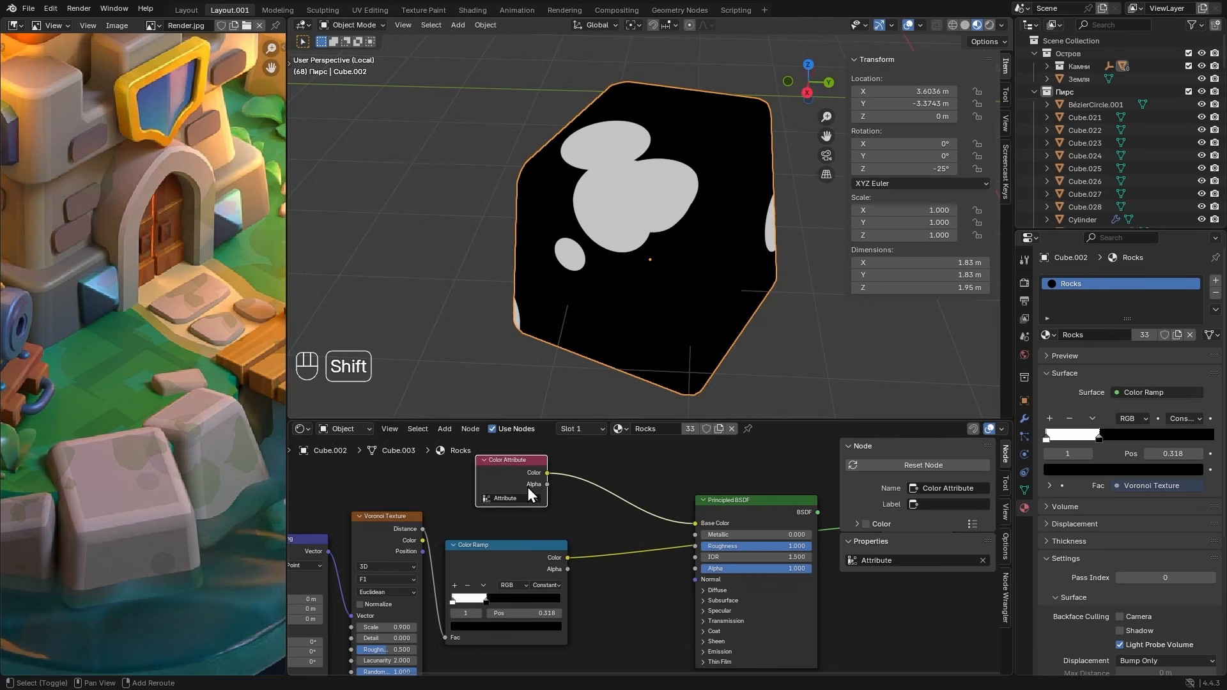
key(shift+a)
click(527, 487)
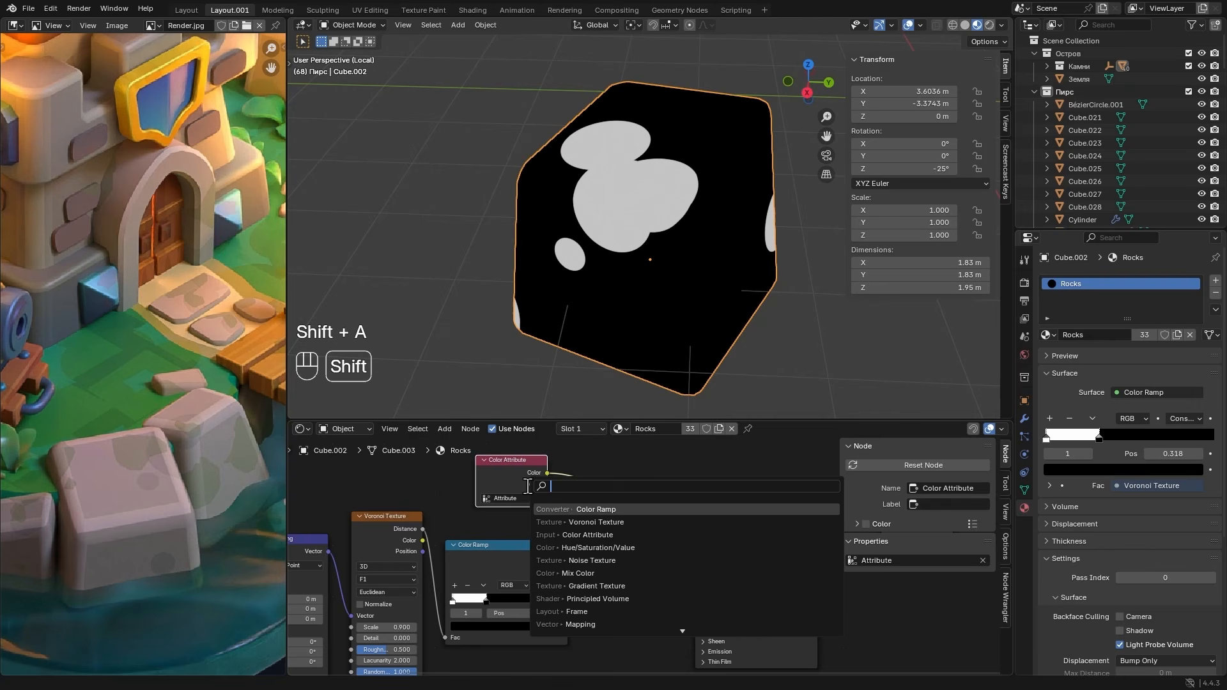
text(Mix C)
click(588, 509)
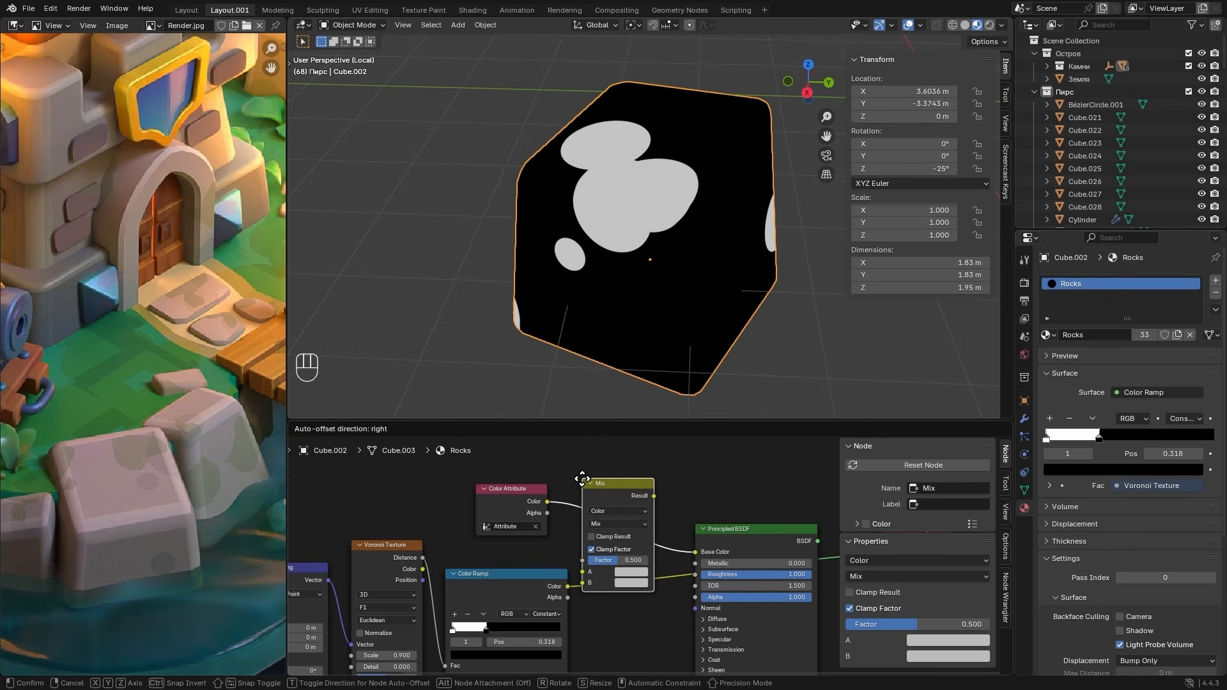
click(586, 486)
drag(601, 490, 598, 458)
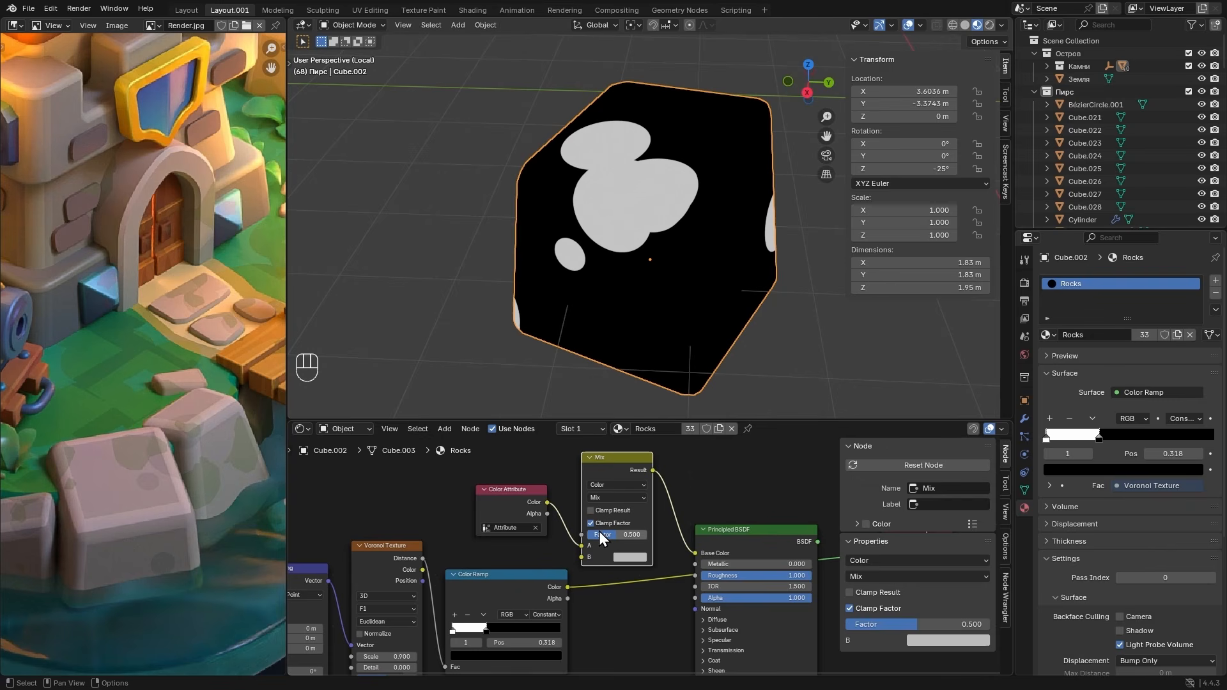
- Connect the Color Ramp's Color output to the Mix node's Factor and set the blending mode to Overlay
middle_drag(546, 589, 558, 539)
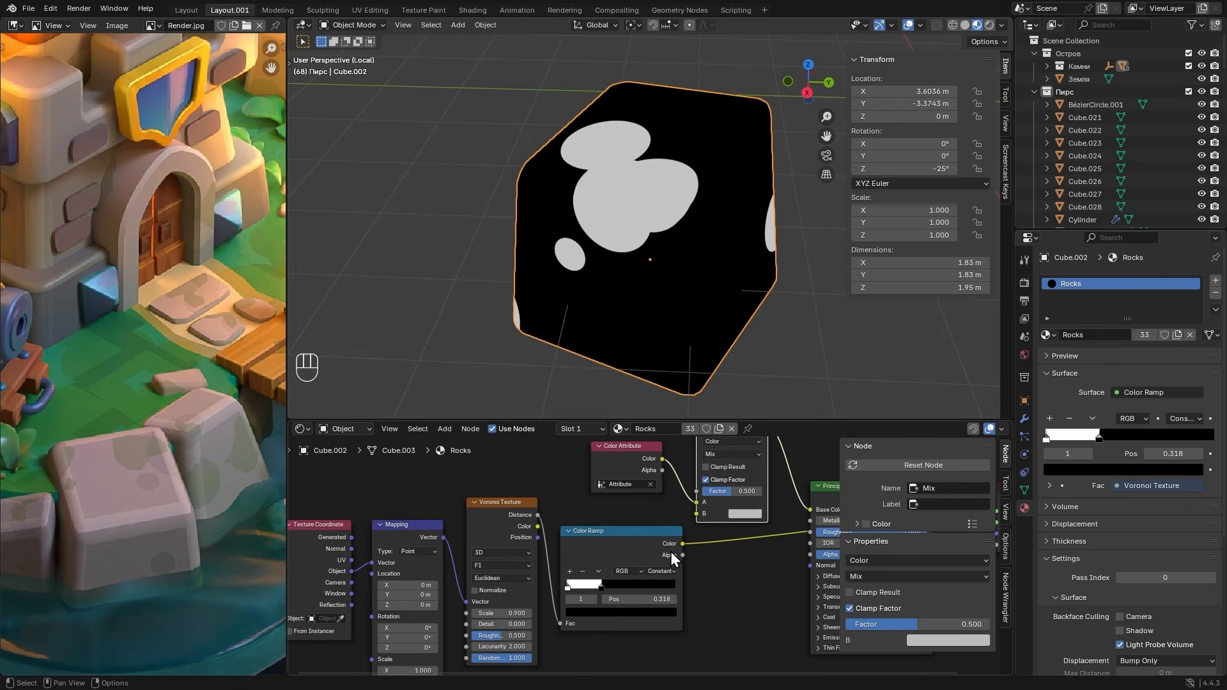
middle_drag(669, 551, 591, 588)
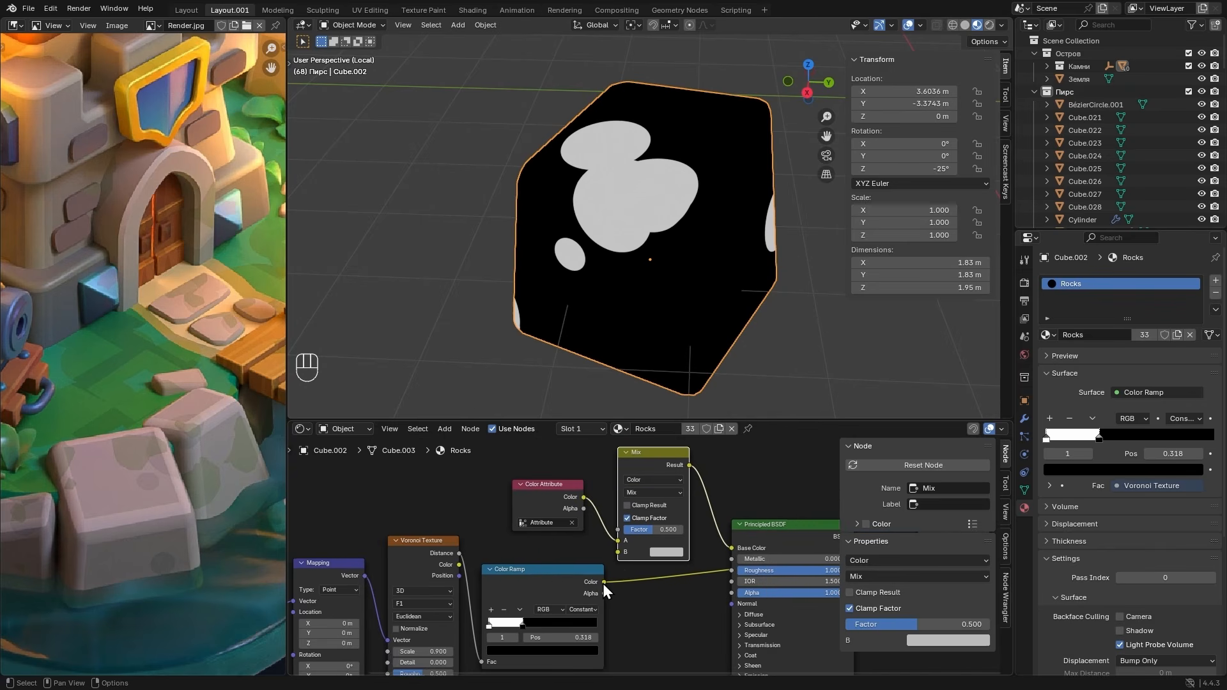
drag(603, 582, 628, 529)
click(649, 491)
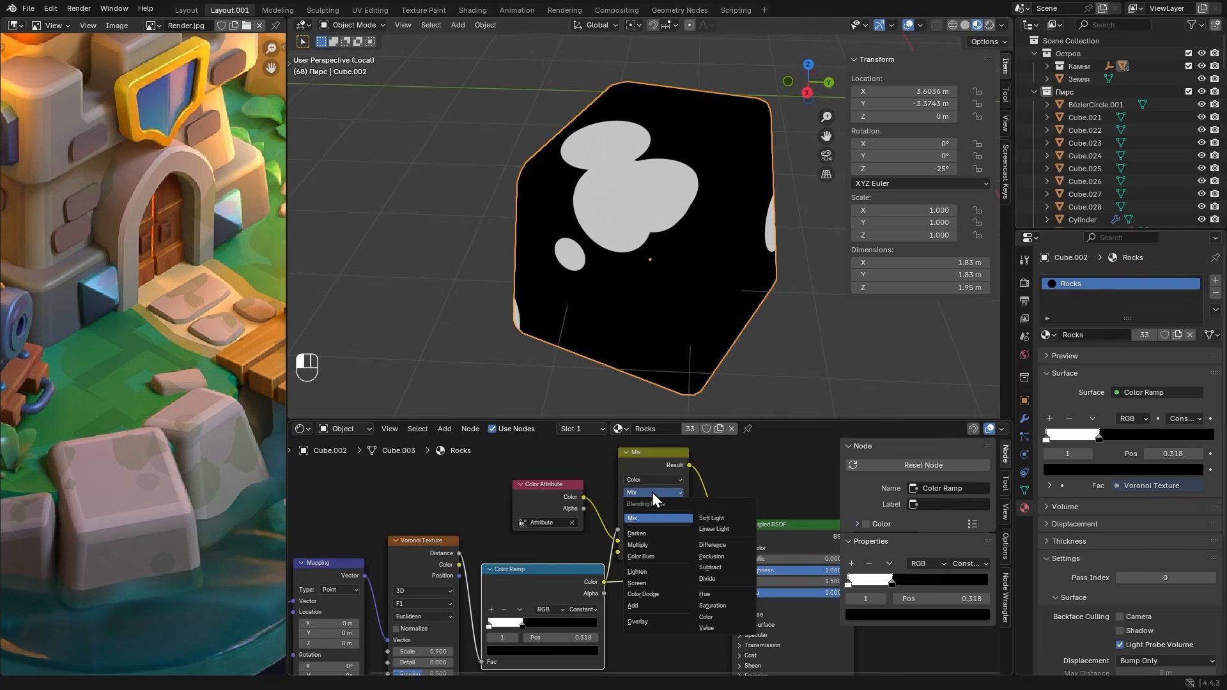
click(645, 620)
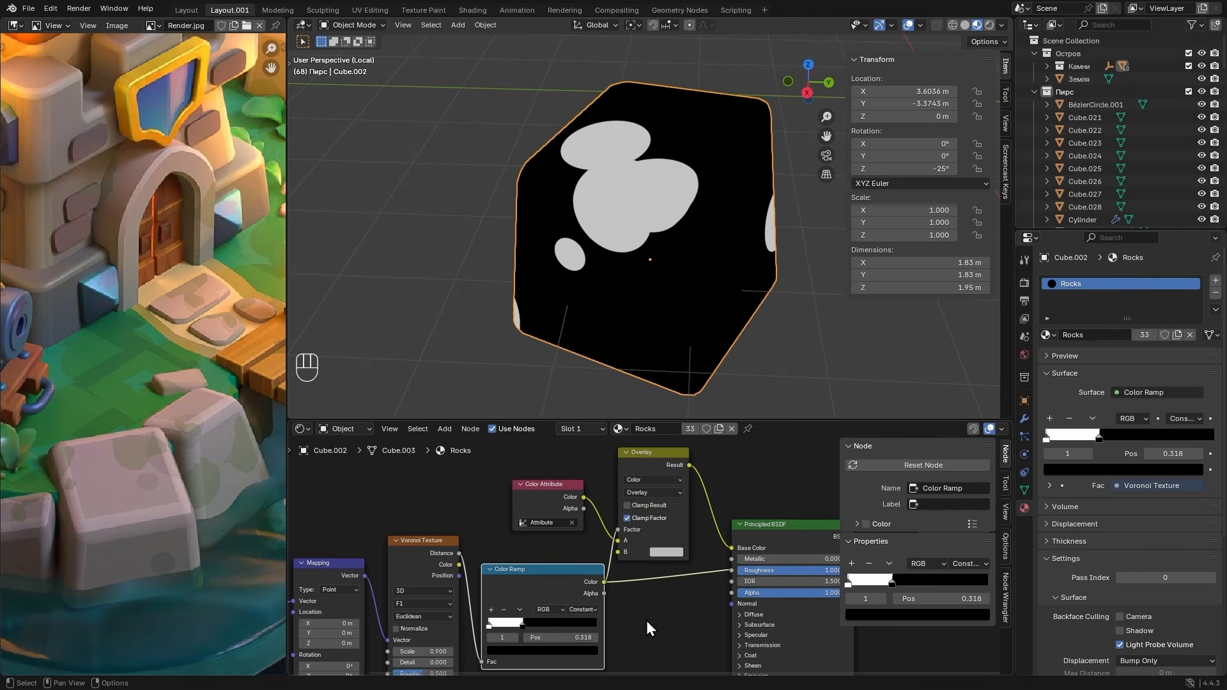
- Preview the Overlay node's result on the rock and tint its B color a light grey-blue for subtle spots
ctrl+shift+click(673, 531)
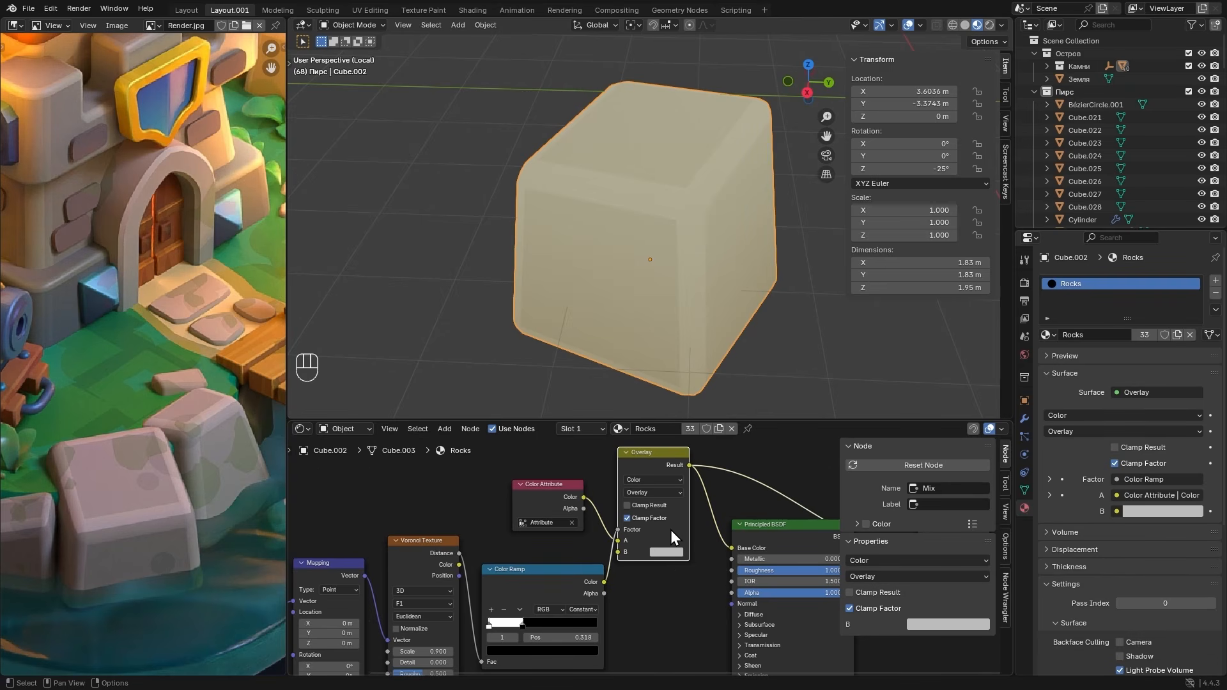
click(669, 552)
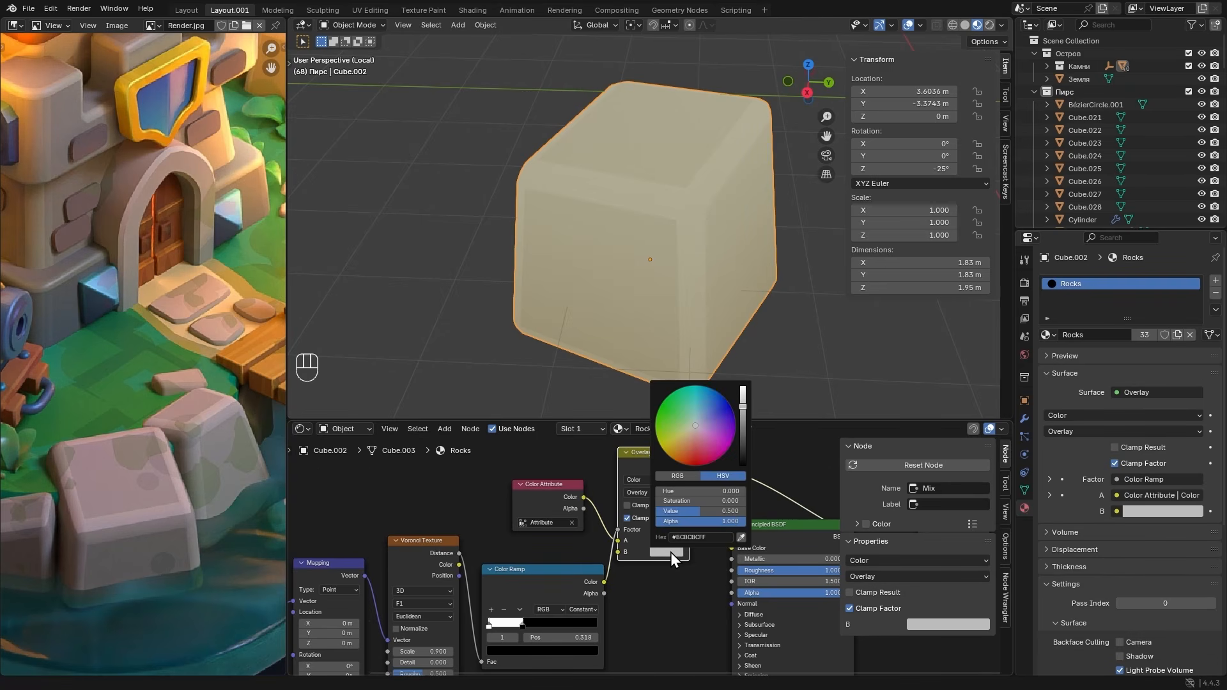
drag(743, 406, 742, 411)
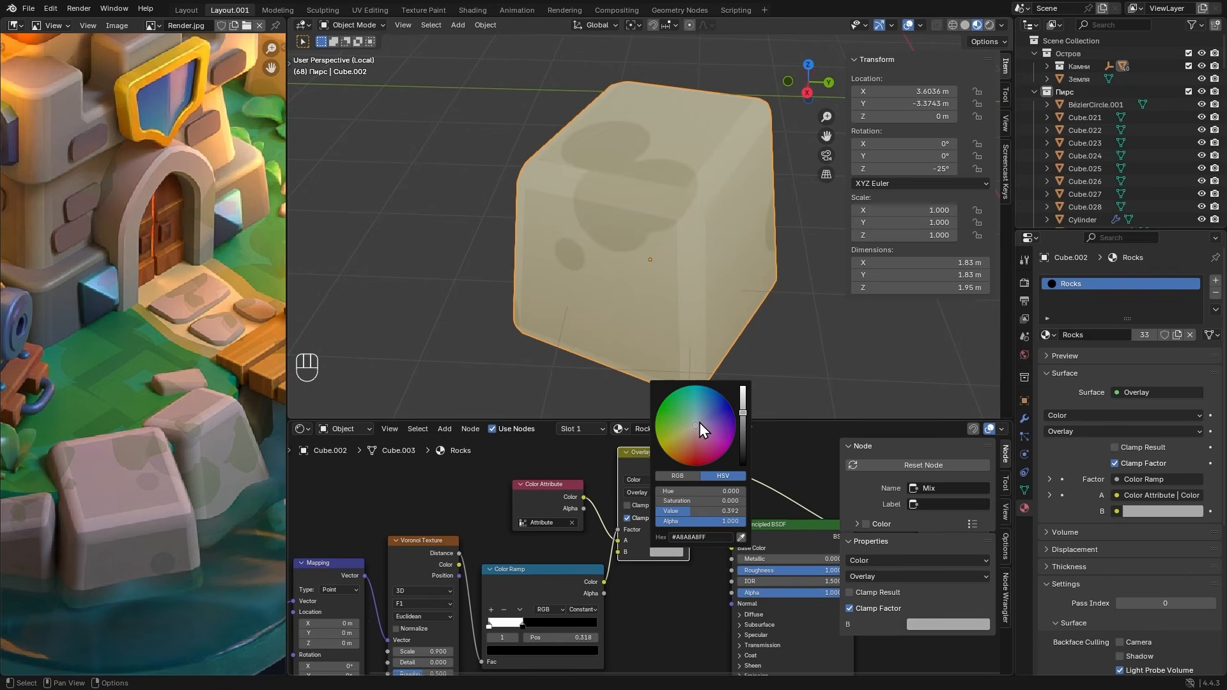
drag(694, 425, 696, 424)
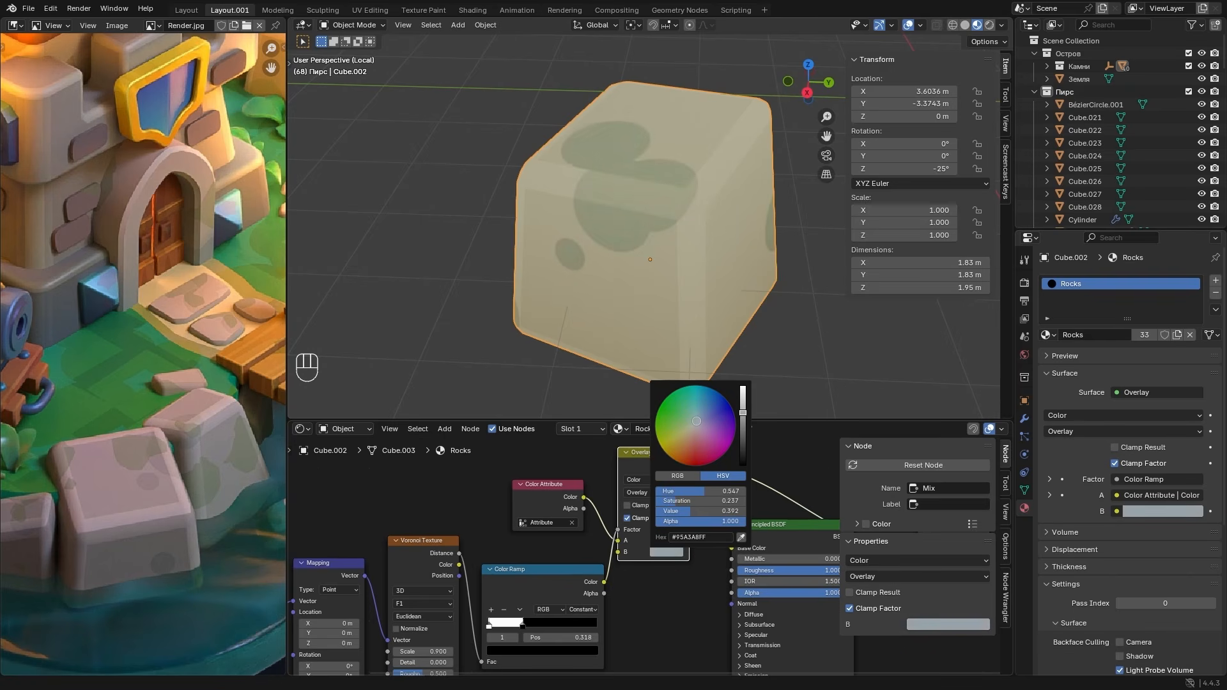
drag(743, 413, 742, 409)
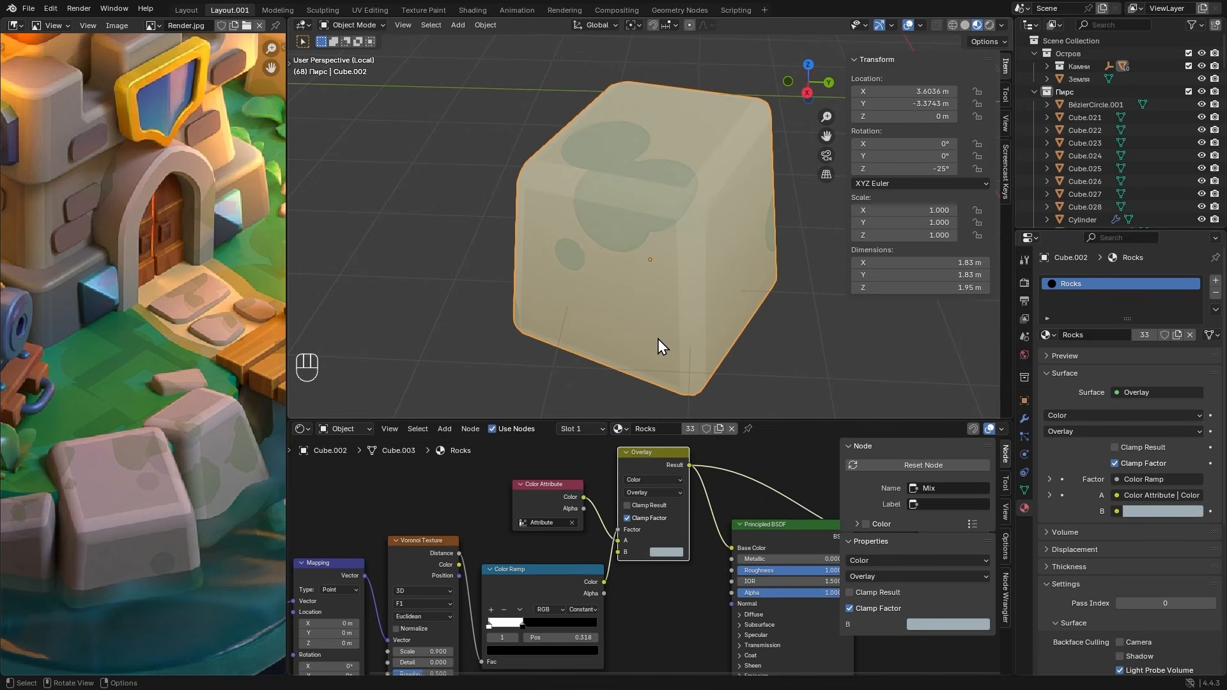
- Leave local view to judge the whole scene, setting the Voronoi Scale to 1.090 and the Color Ramp's black stop to 0.295
key(KP_Divide)
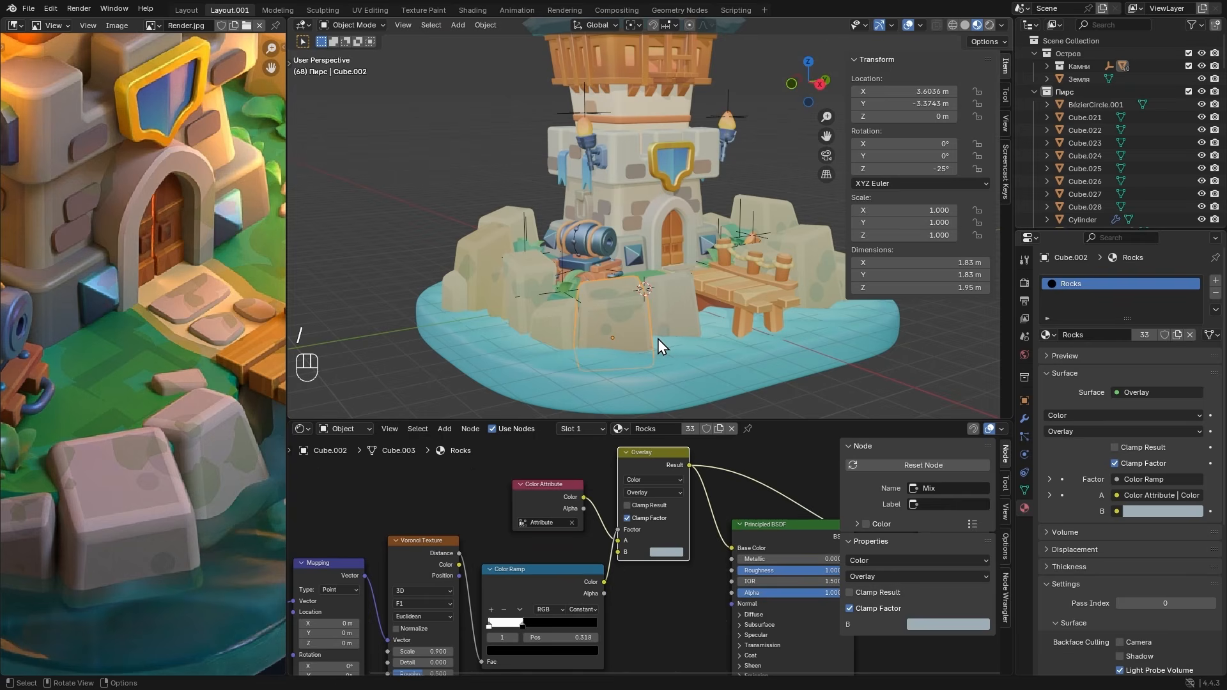
mouse_move(657, 338)
middle_down()
mouse_move(872, 343)
mouse_move(612, 349)
mouse_move(648, 345)
mouse_move(639, 350)
middle_up()
middle_drag(414, 542, 514, 475)
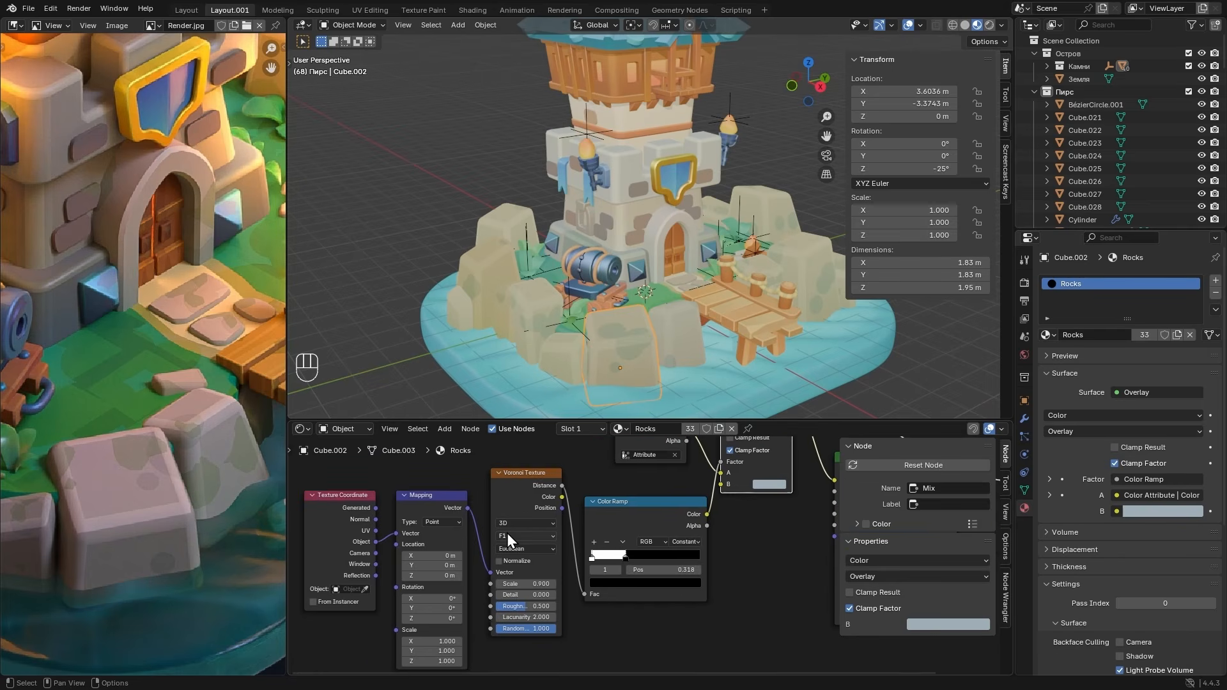
scroll(506, 562, up, 2)
shift+drag(520, 587, 619, 557)
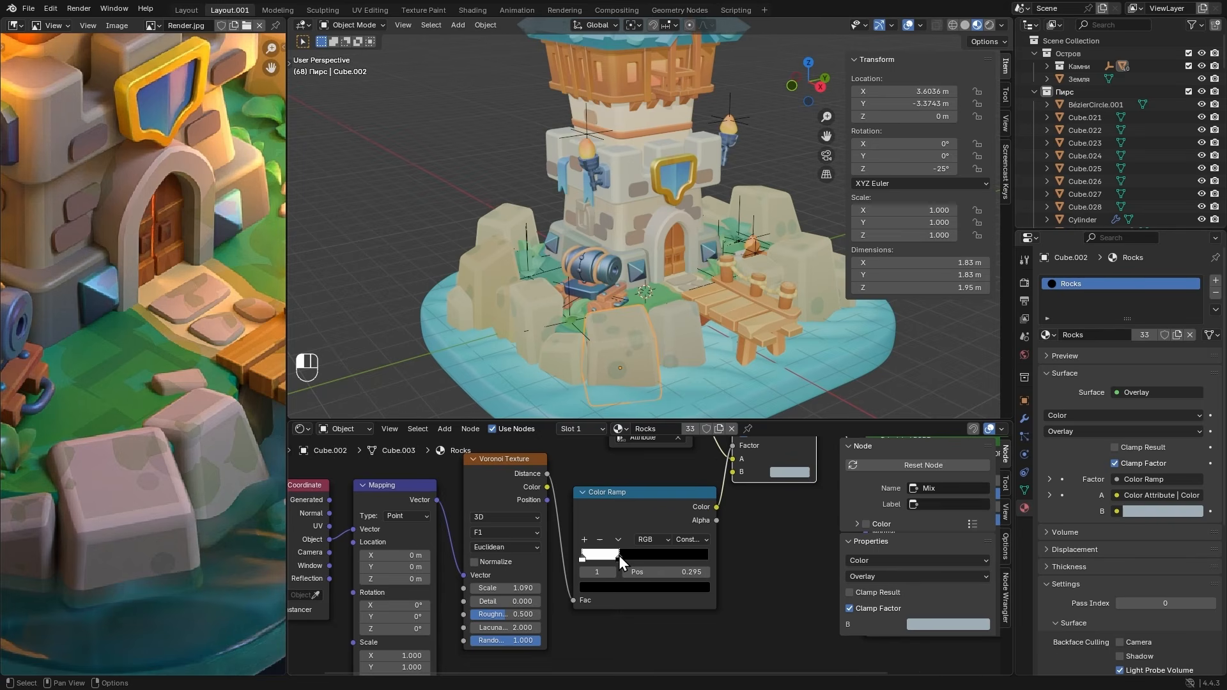
alt+middle_drag(647, 321, 710, 296)
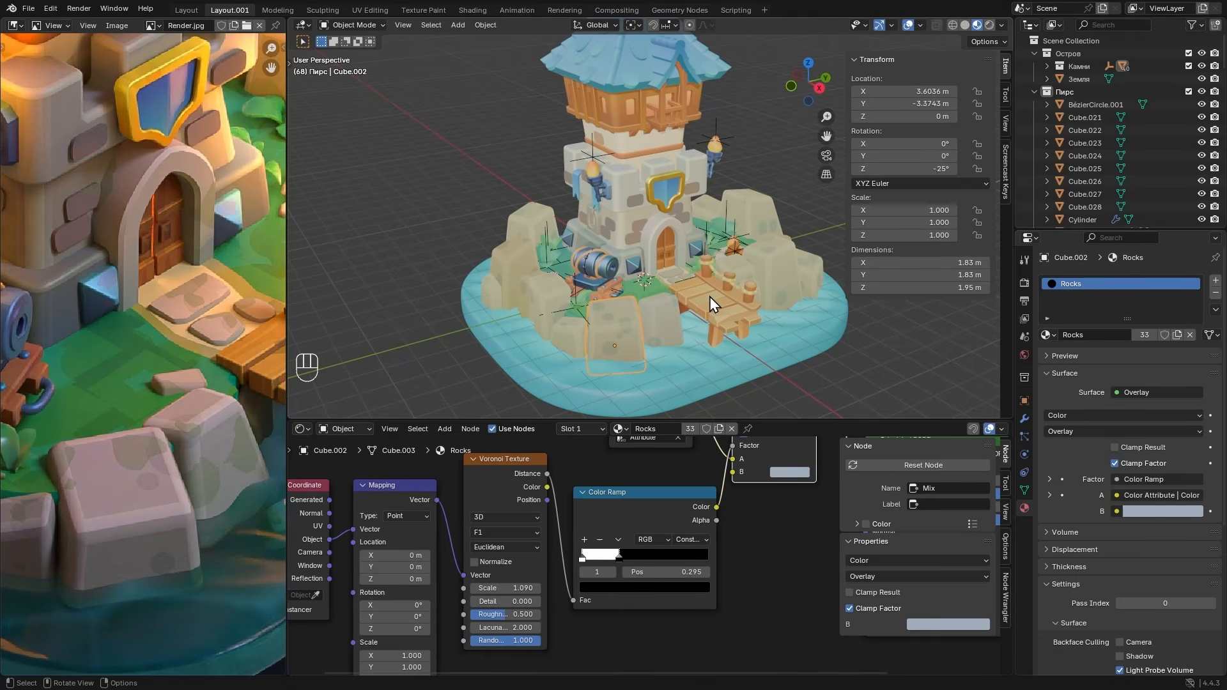
- Isolate the rock again, then duplicate the Voronoi Texture and Color Ramp nodes and place the copies below the originals
key(slash)
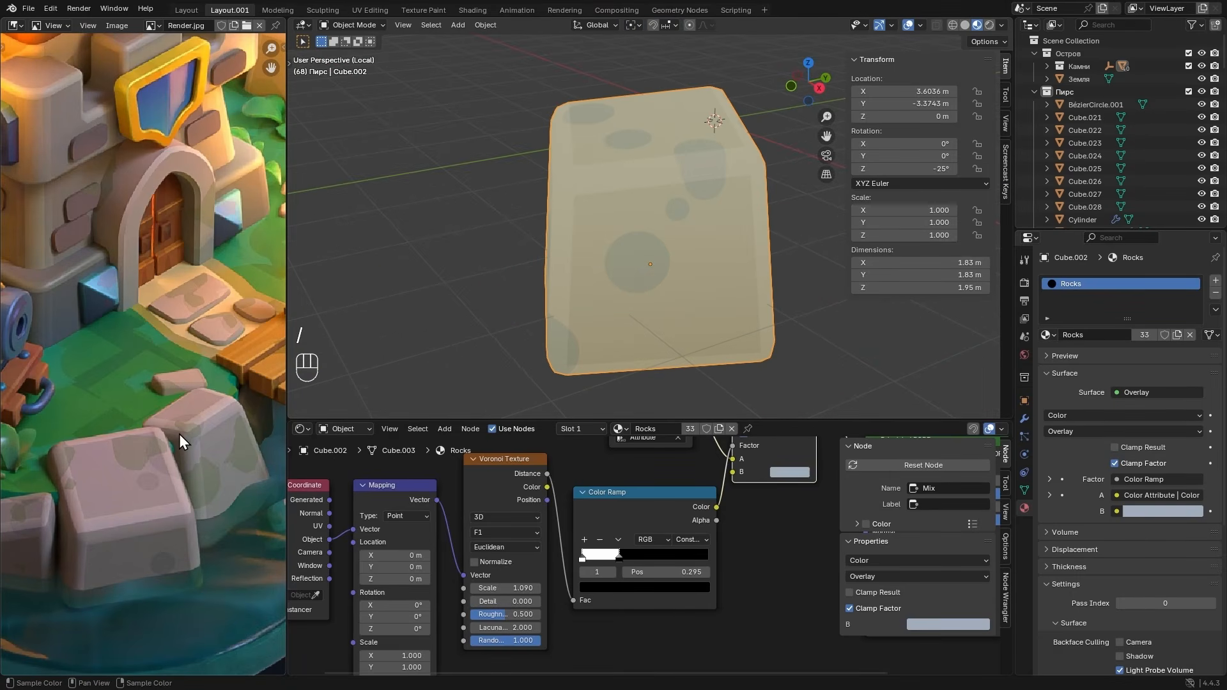
key(Home)
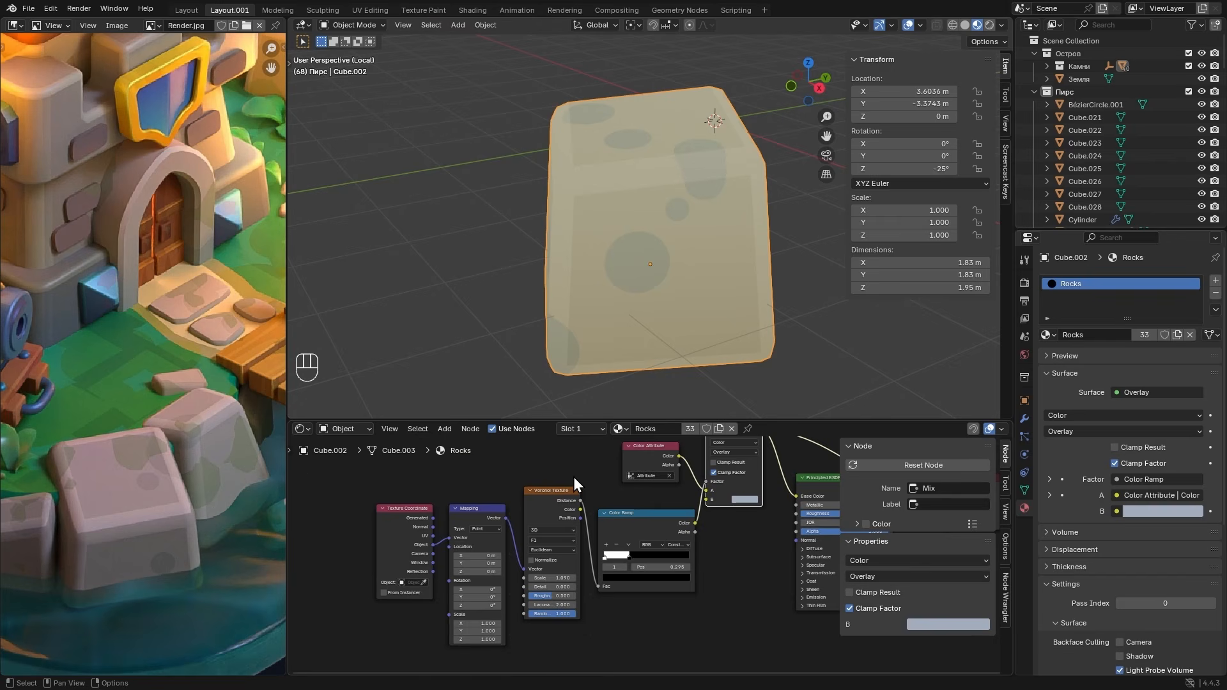
click(559, 492)
shift+click(650, 520)
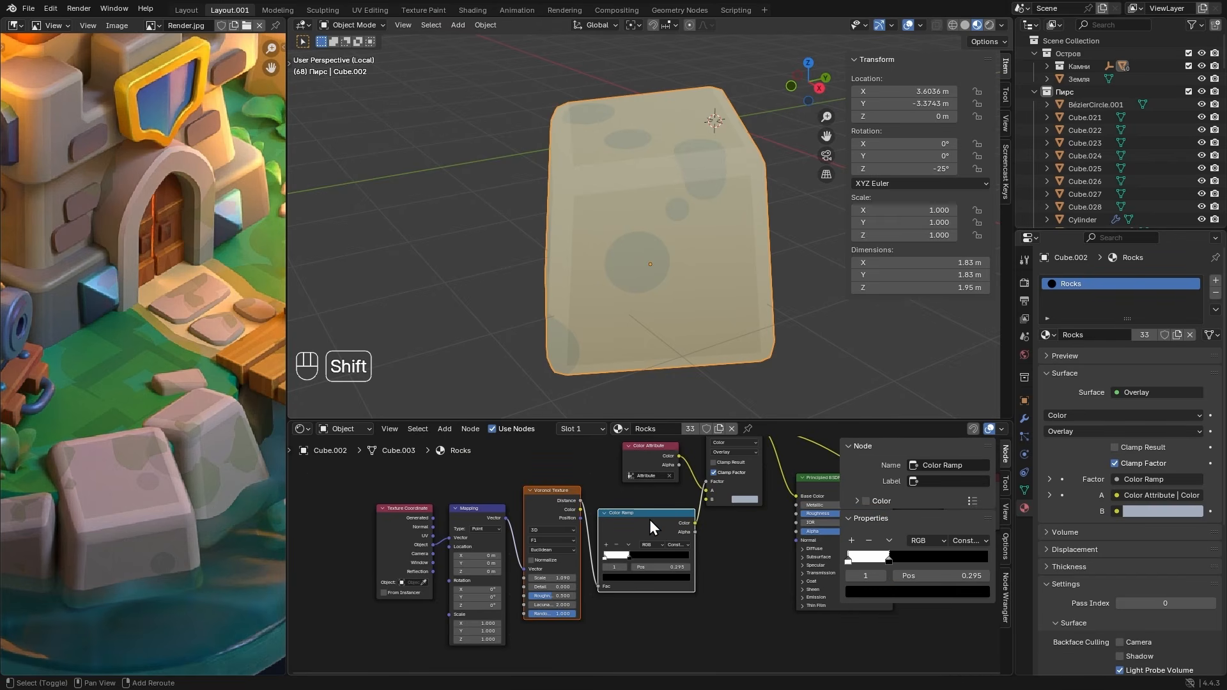
key(shift+d)
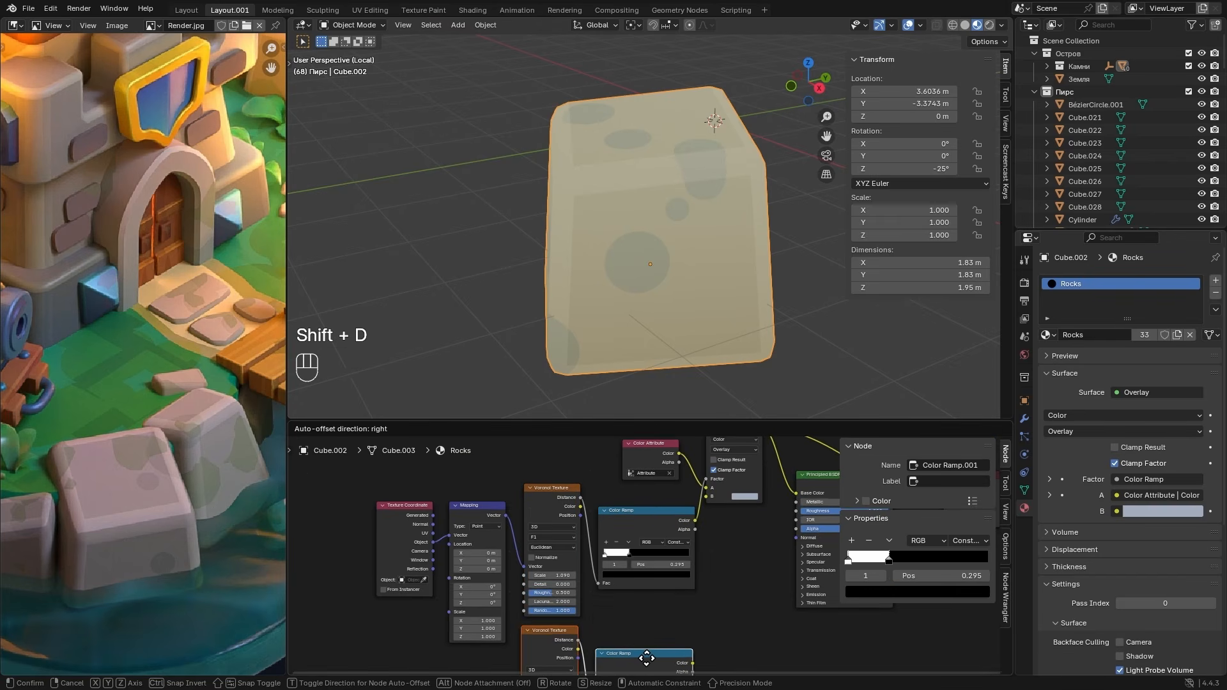
click(650, 626)
- Connect the Mapping node's Vector output to the duplicated Voronoi Texture and preview the duplicated Color Ramp on the rock
middle_drag(505, 525, 529, 491)
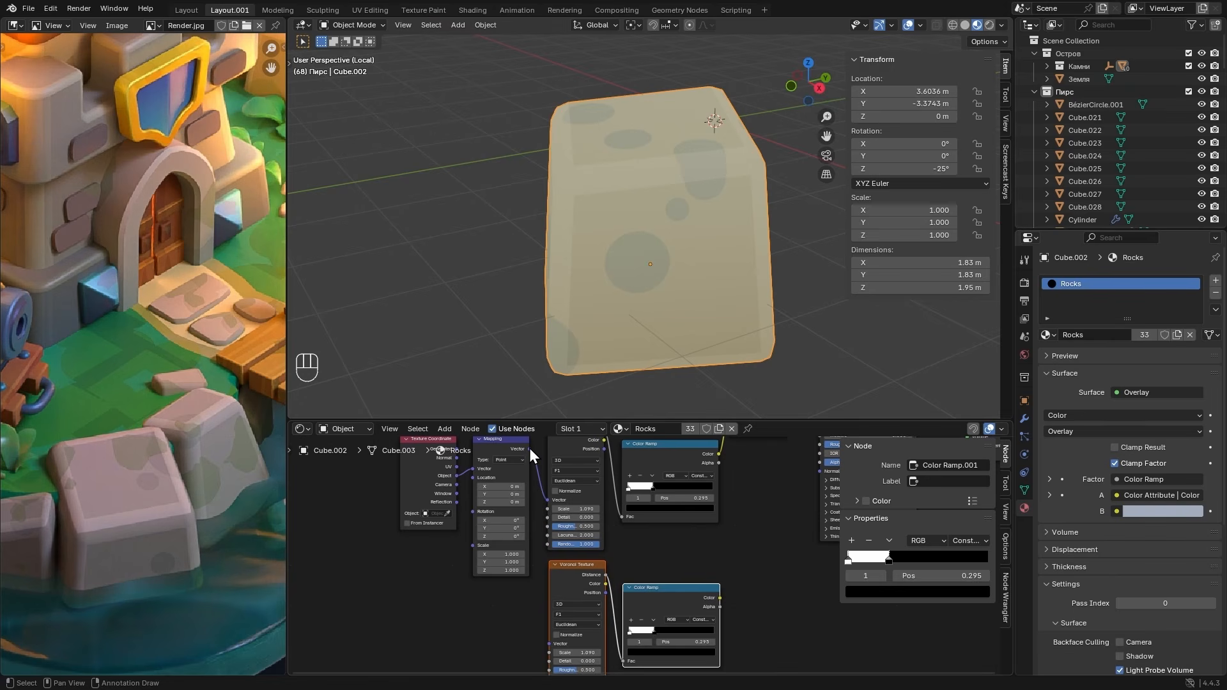
drag(529, 448, 547, 644)
middle_drag(699, 596, 635, 492)
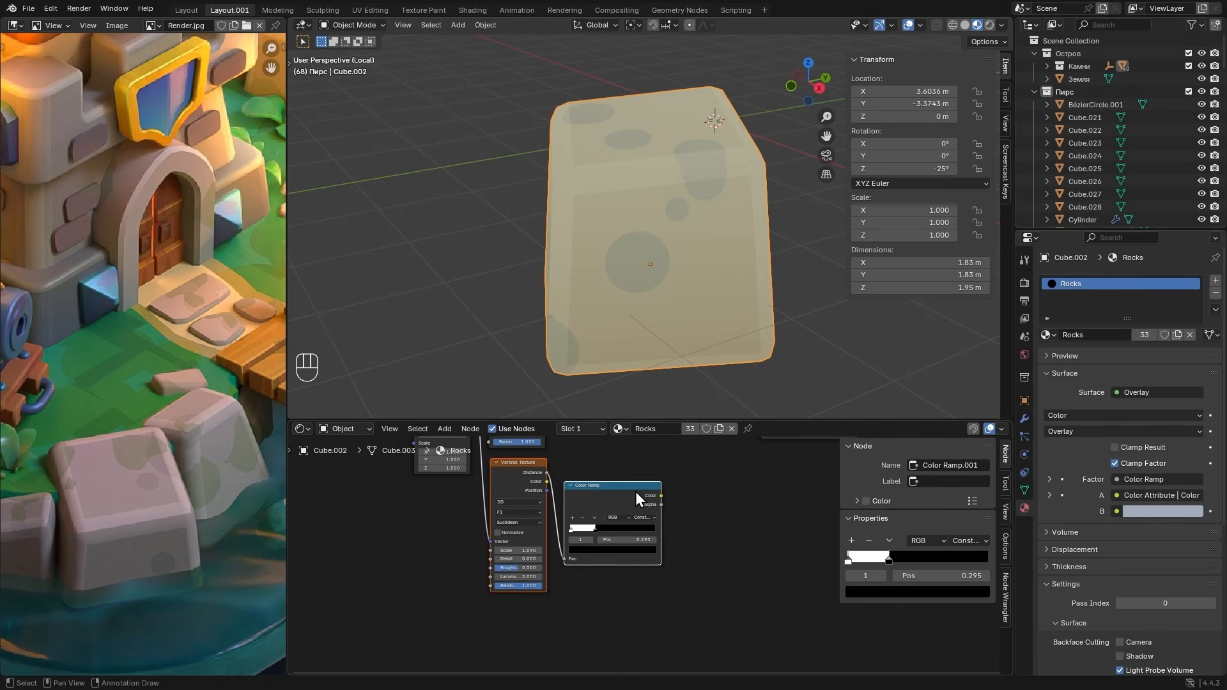
scroll(635, 492, up, 2)
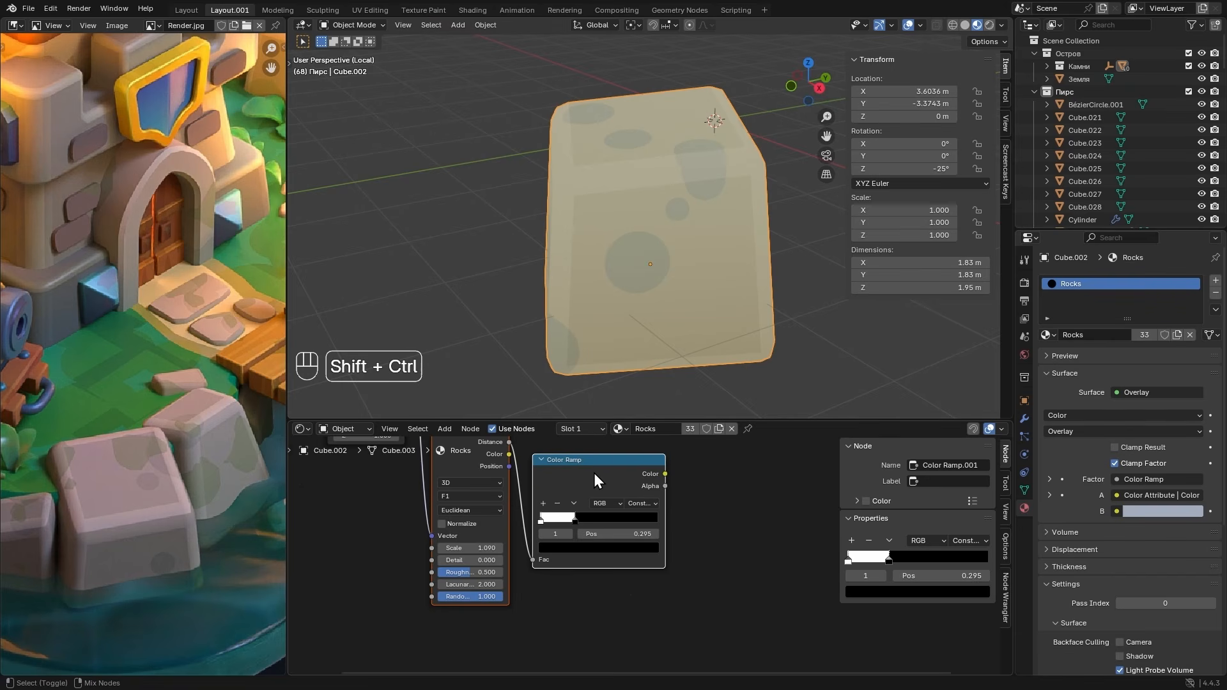
ctrl+shift+click(600, 472)
- Set the duplicated Voronoi Texture's distance metric to Manhattan and its Color Ramp's black stop to position 0.545
middle_drag(486, 522, 630, 553)
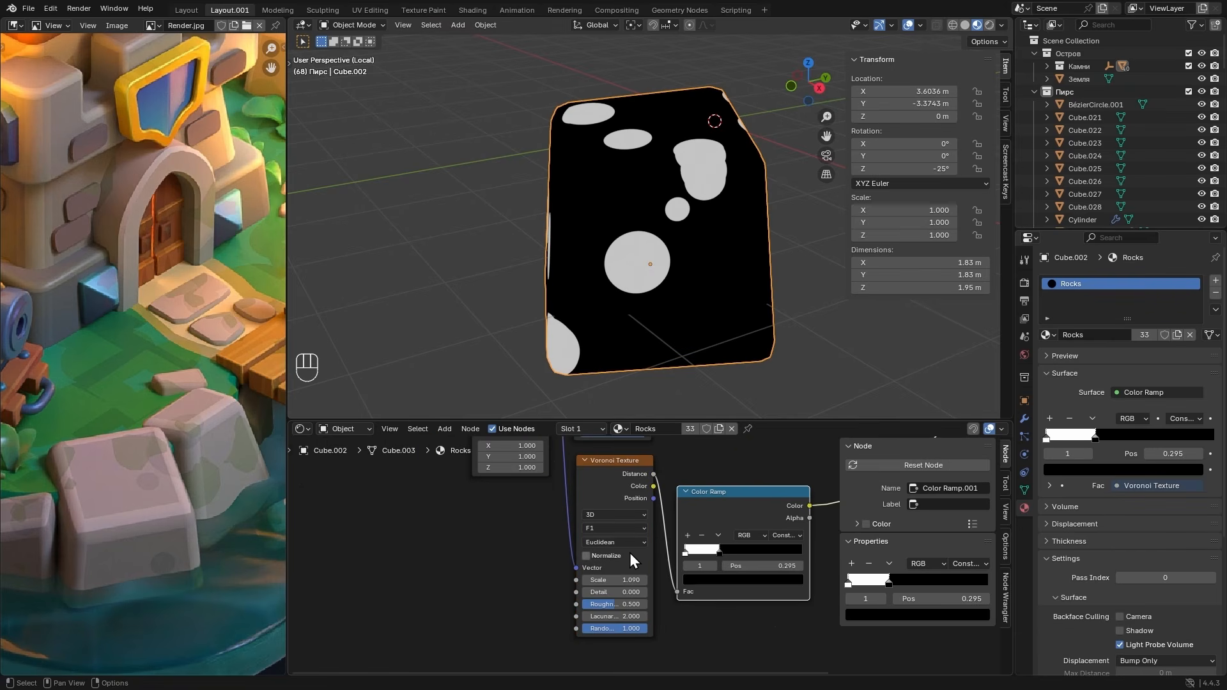
scroll(631, 553, up, 2)
click(584, 533)
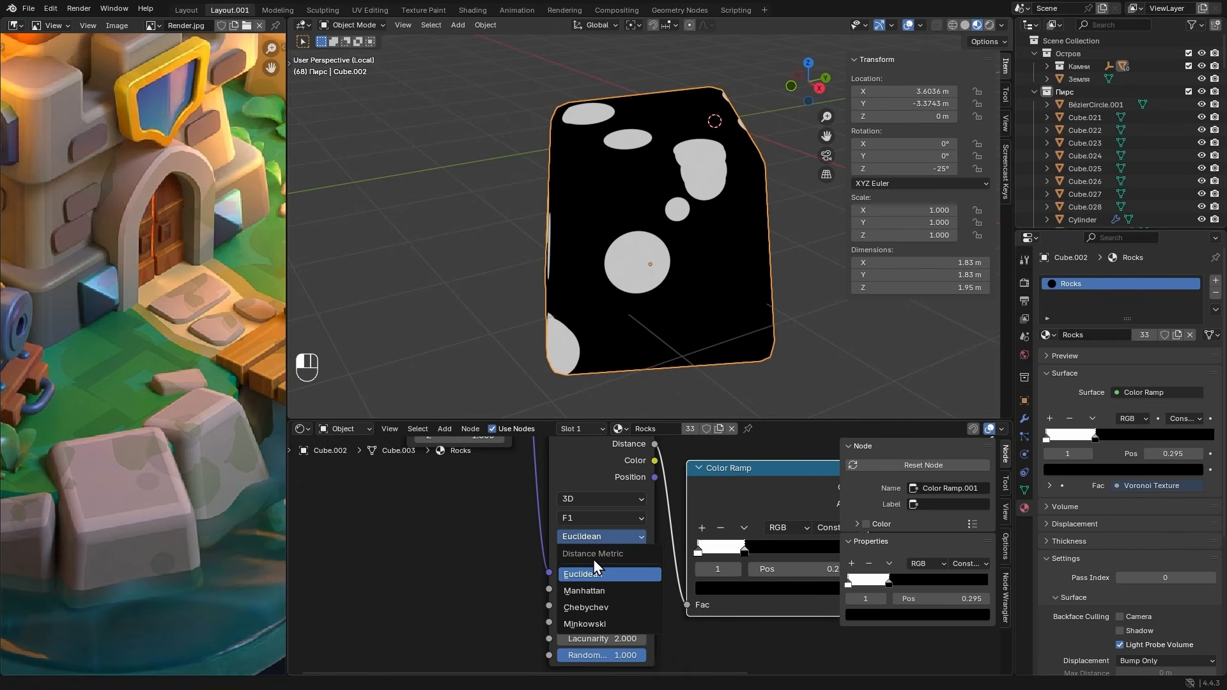
click(604, 590)
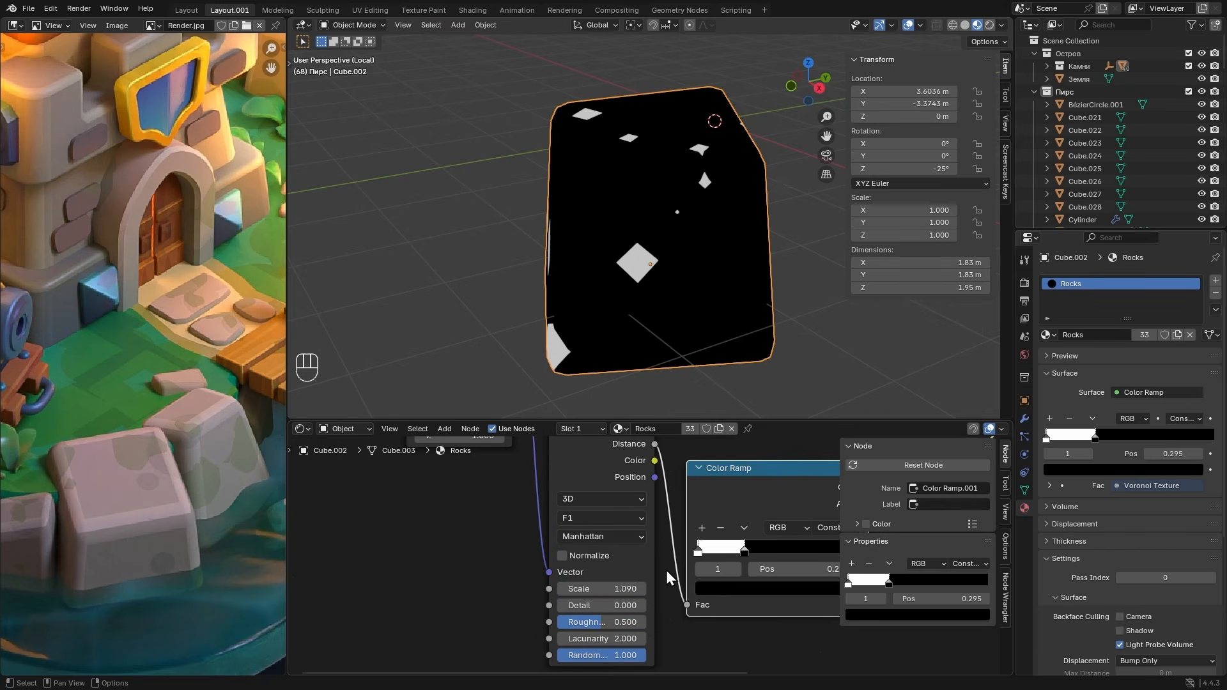
middle_drag(669, 578, 535, 568)
drag(612, 540, 653, 526)
- Set the duplicated Voronoi Texture's Detail to 0.400
middle_drag(449, 539, 488, 521)
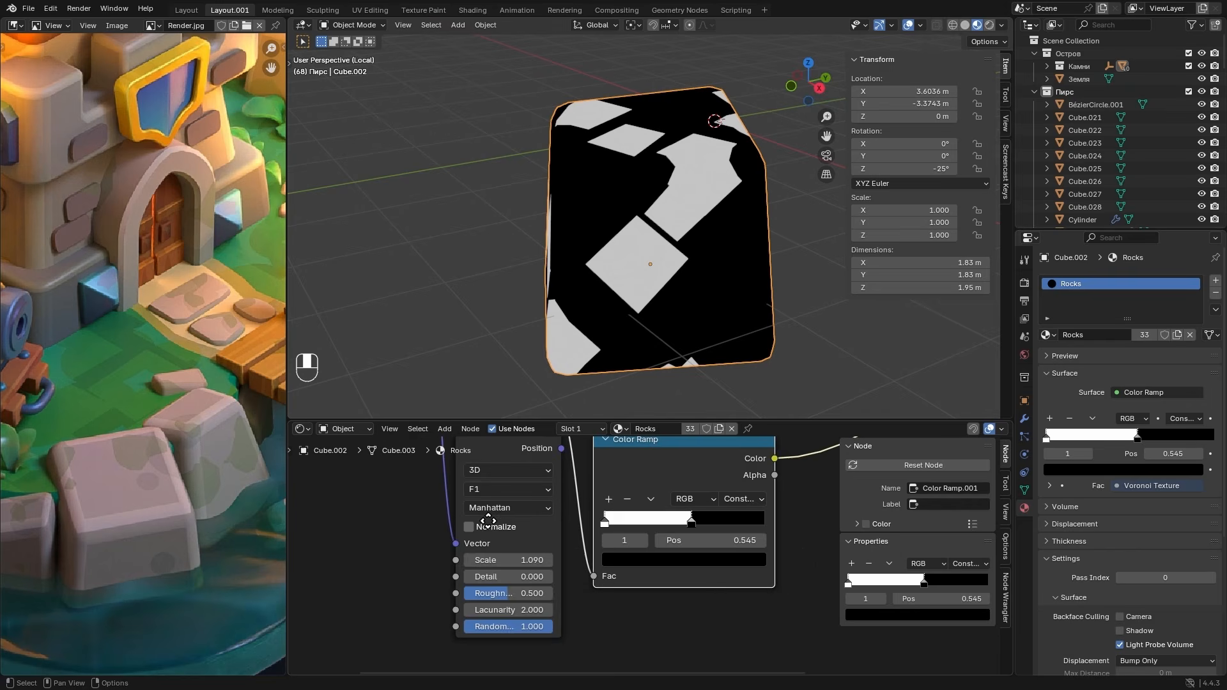
scroll(488, 521, up, 1)
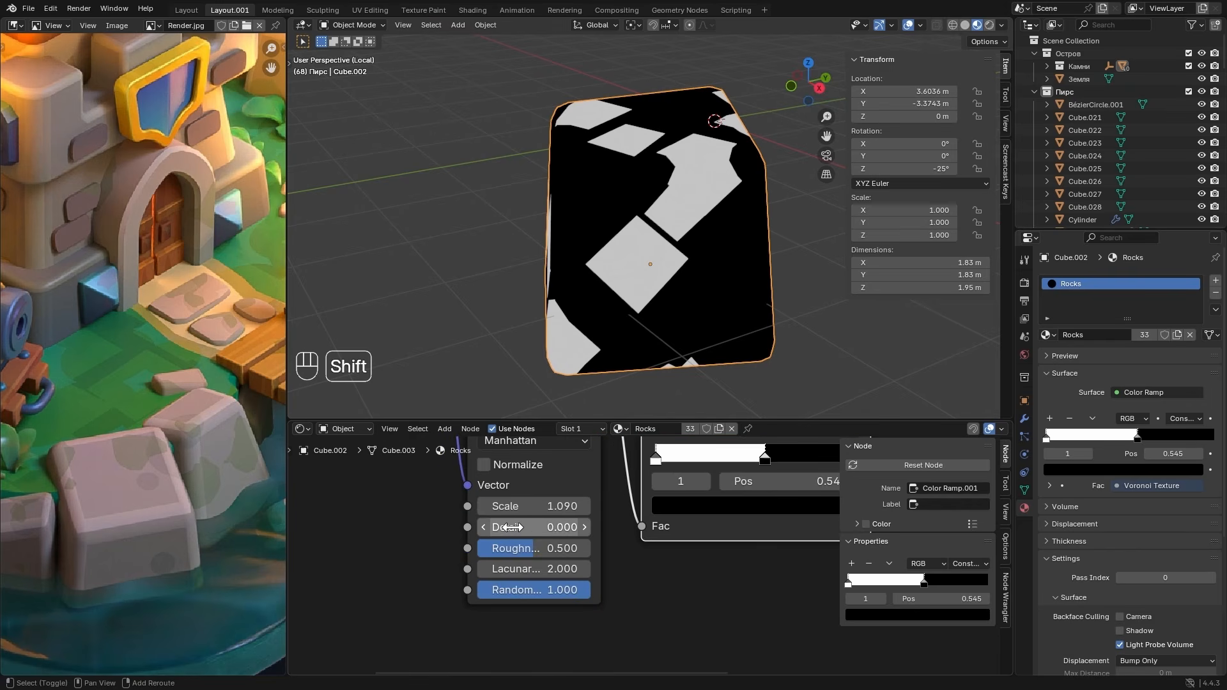
shift+drag(508, 527, 556, 527)
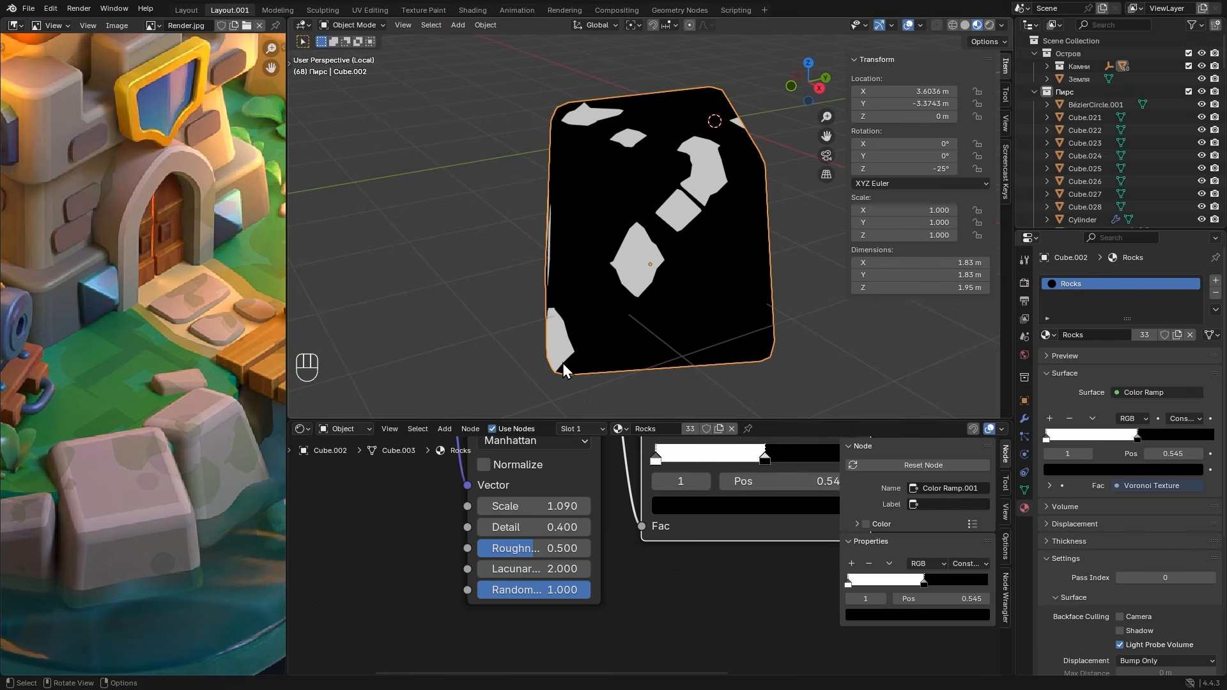
scroll(640, 535, down, 2)
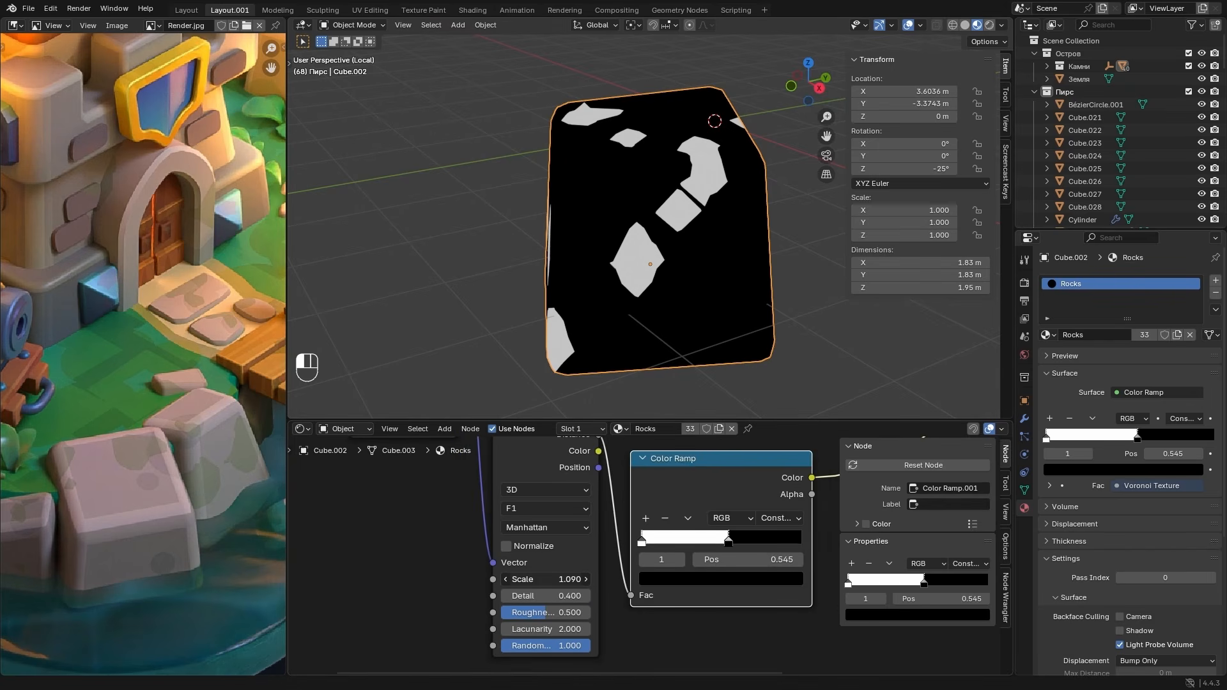
- Set the duplicated Voronoi Texture's Scale to -0.900 and its Color Ramp's black stop to position 0.550
shift+drag(554, 579, 515, 579)
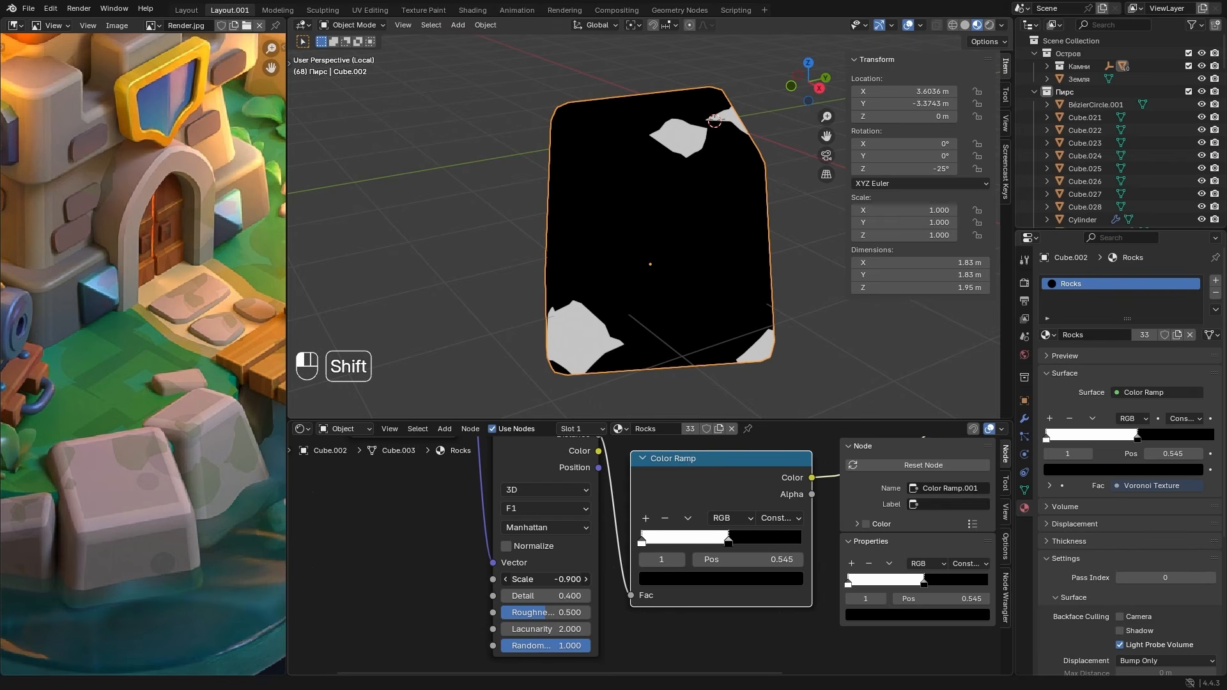
alt+middle_drag(606, 327, 550, 275)
drag(728, 541, 730, 544)
- Duplicate the Overlay node, insert the copy between the original and the Principled BSDF, and set its blending mode to Mix
scroll(561, 551, down, 3)
middle_drag(562, 524, 560, 598)
click(519, 476)
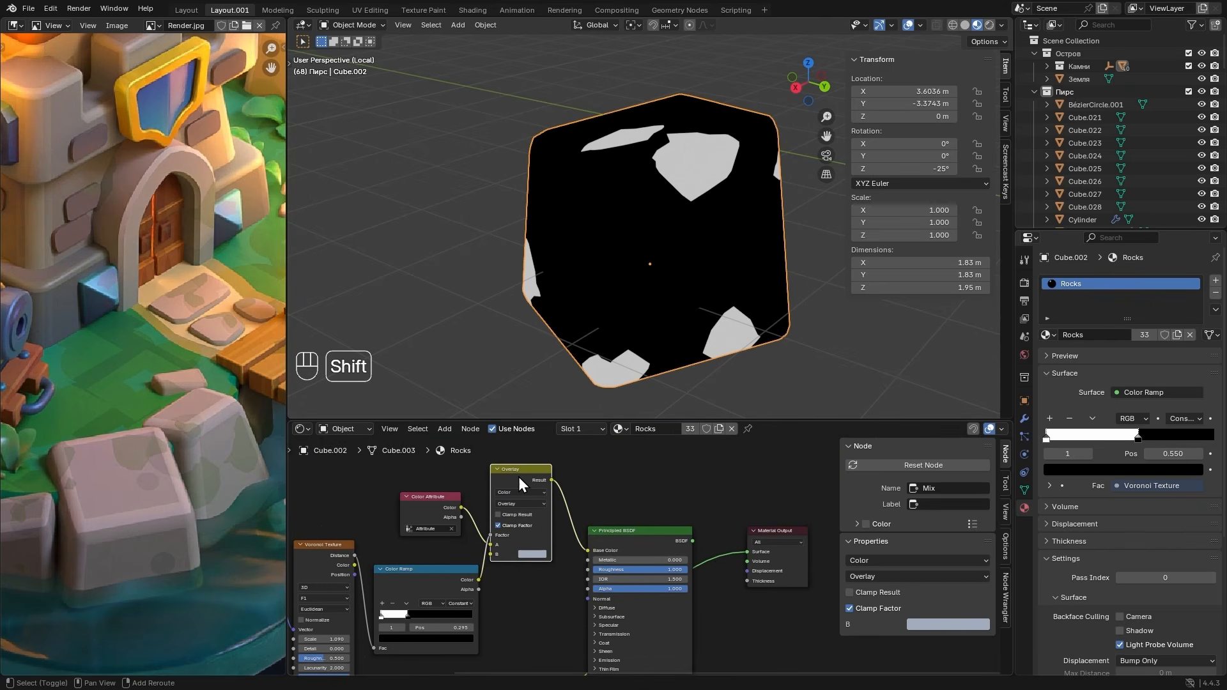
key(shift+d)
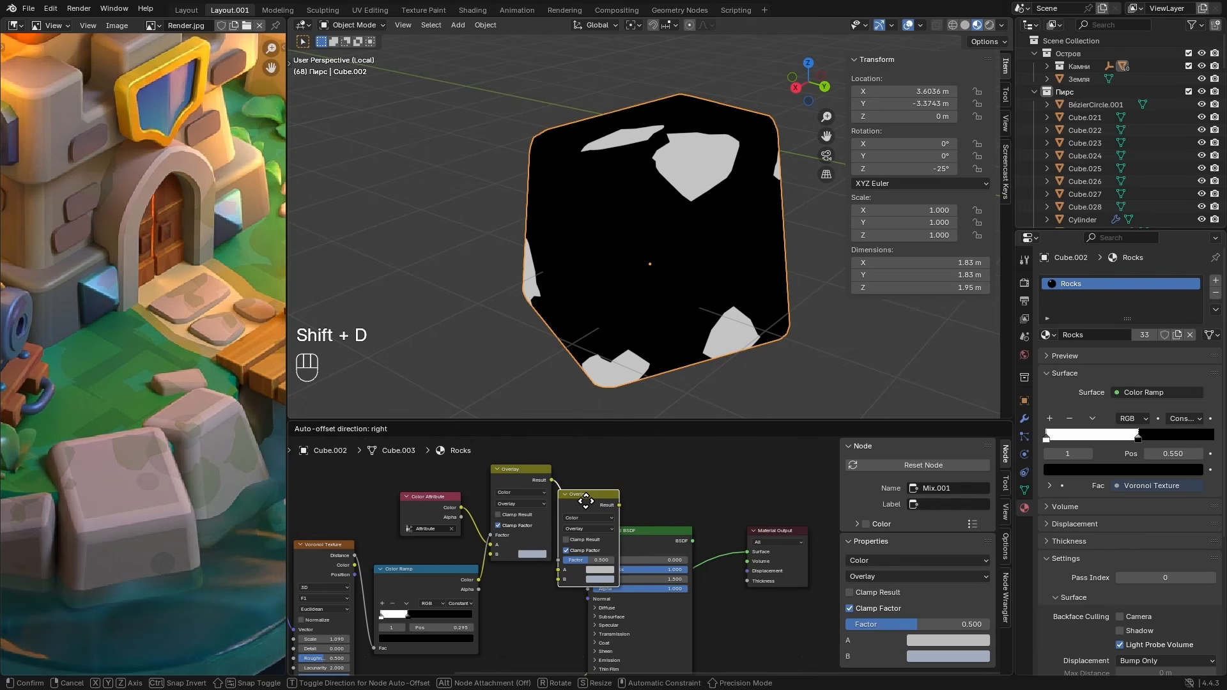
click(597, 501)
click(595, 530)
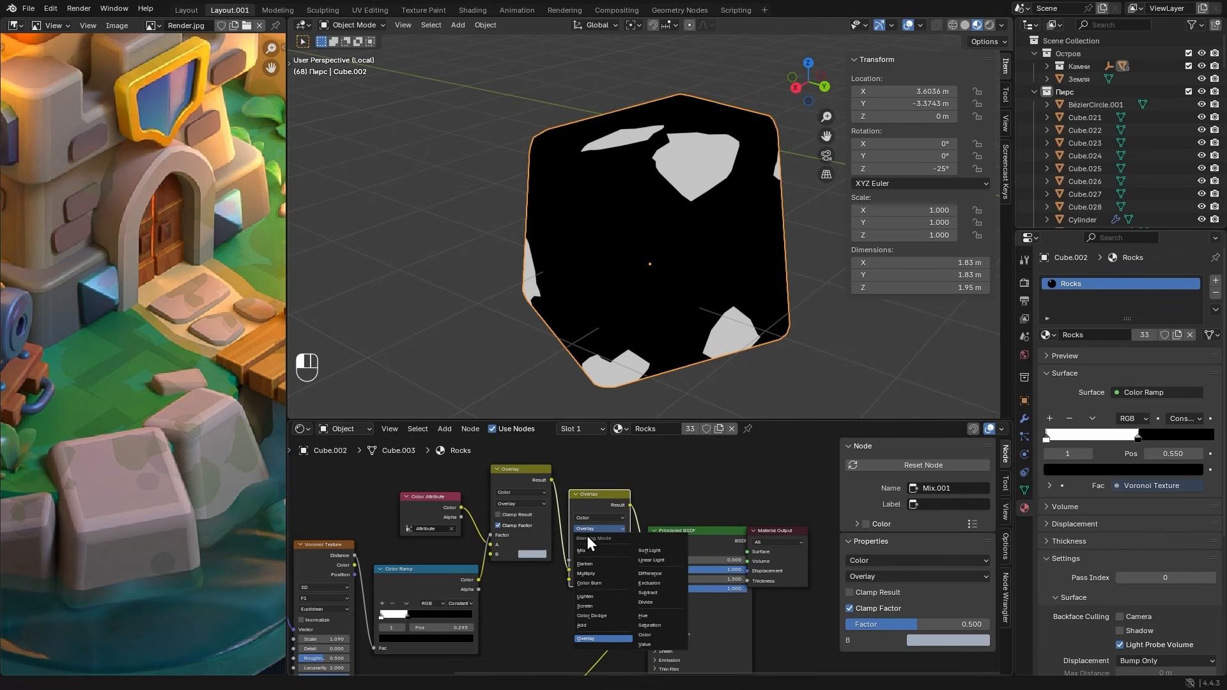
click(605, 549)
- Connect the lower Color Ramp's Color output to the new Mix node's Factor and preview the Mix node on the rock
middle_drag(556, 586, 605, 455)
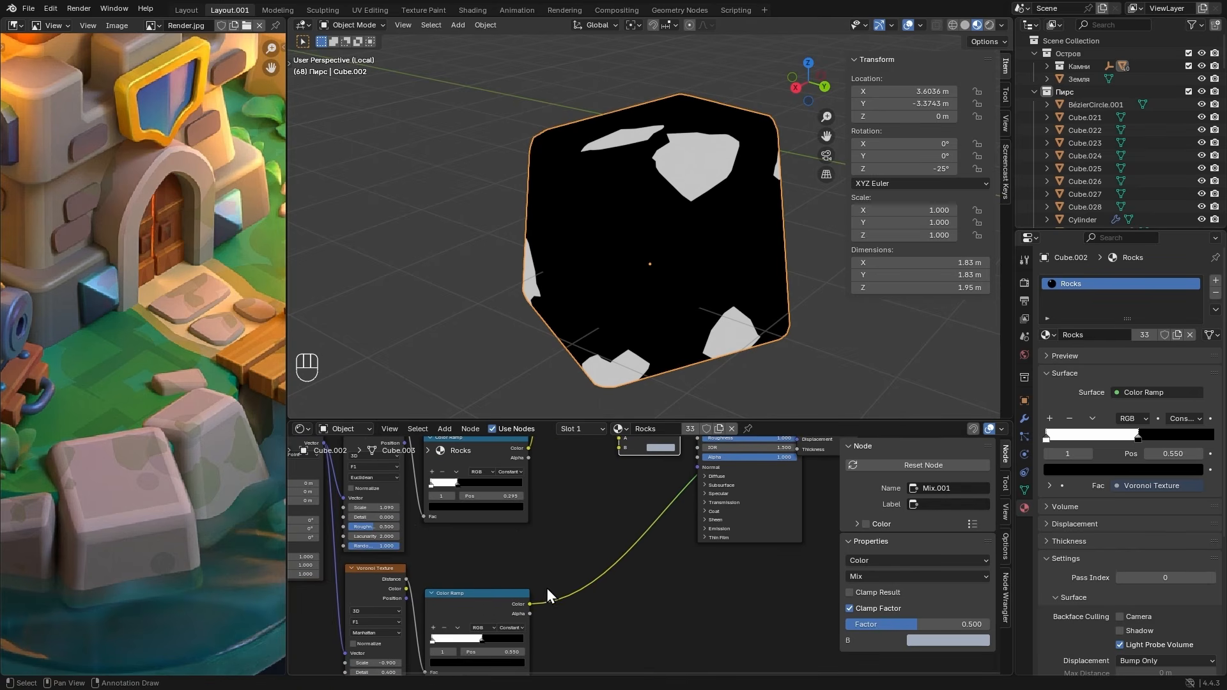
drag(530, 603, 619, 504)
scroll(623, 544, up, 3)
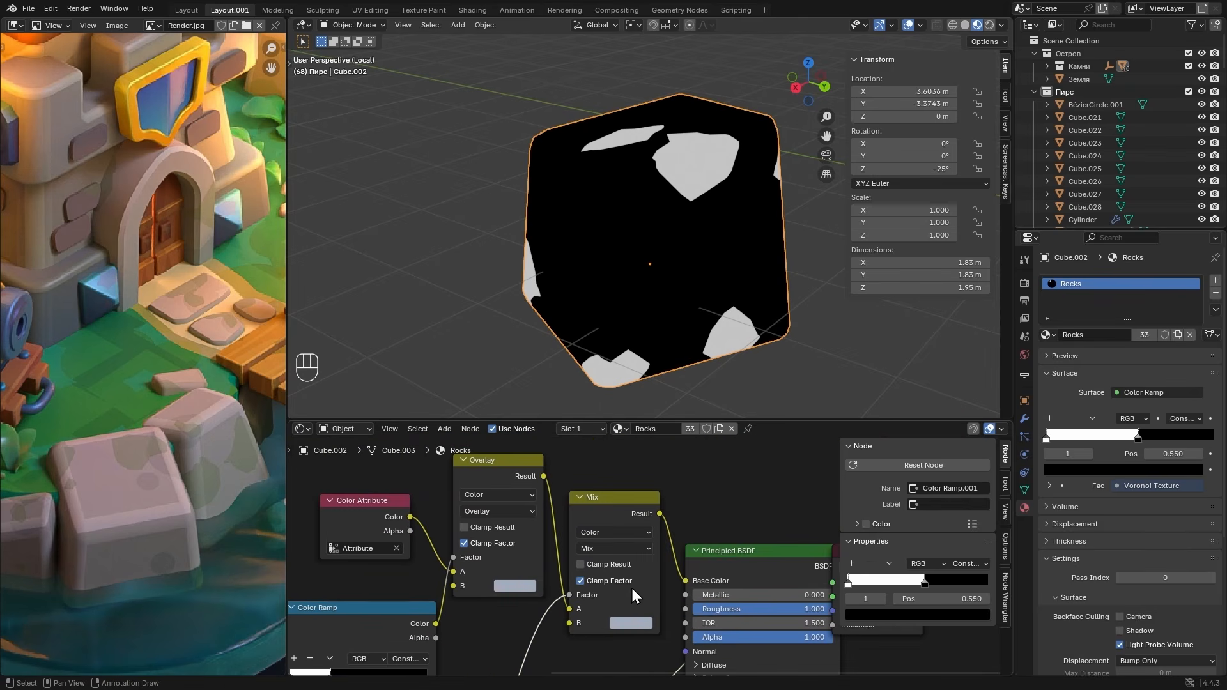
ctrl+shift+click(615, 510)
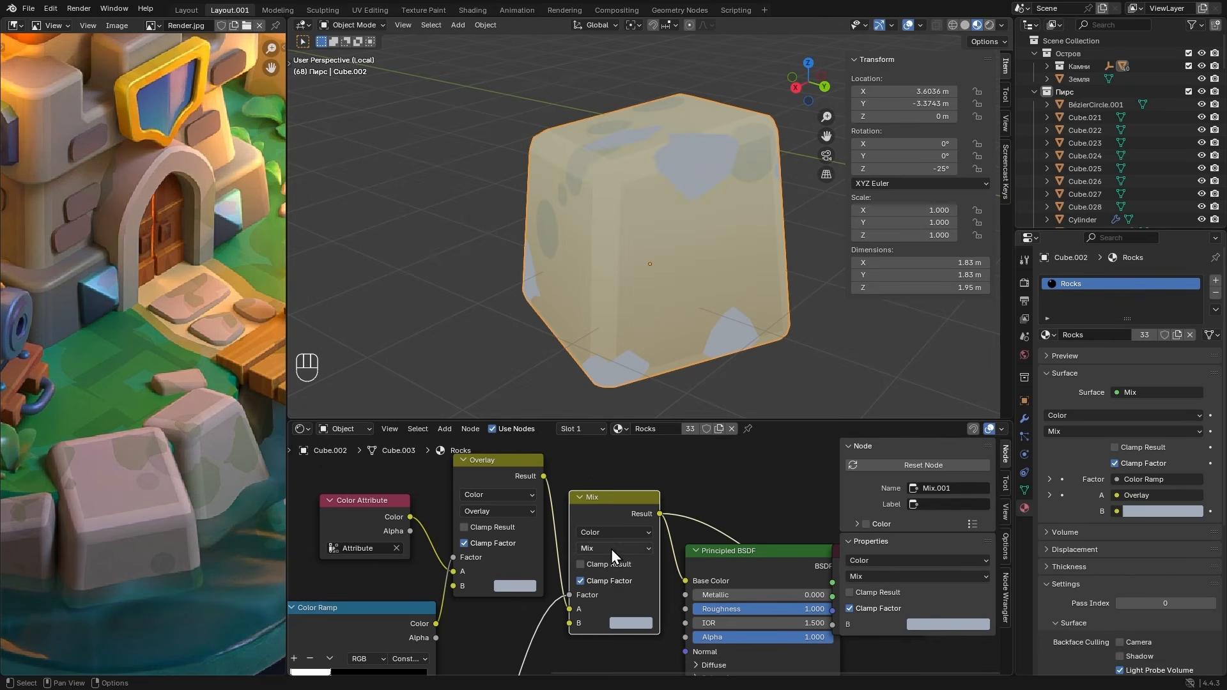
- Set the Mix node's B color to a dark olive green
click(618, 623)
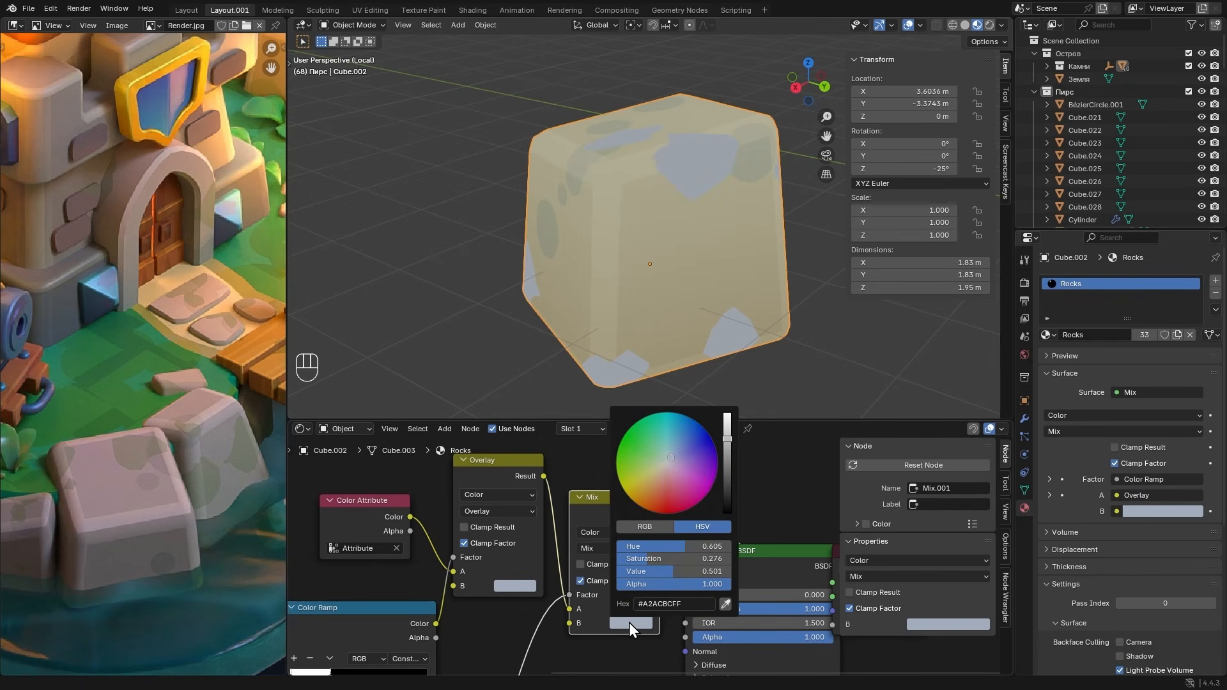
click(633, 463)
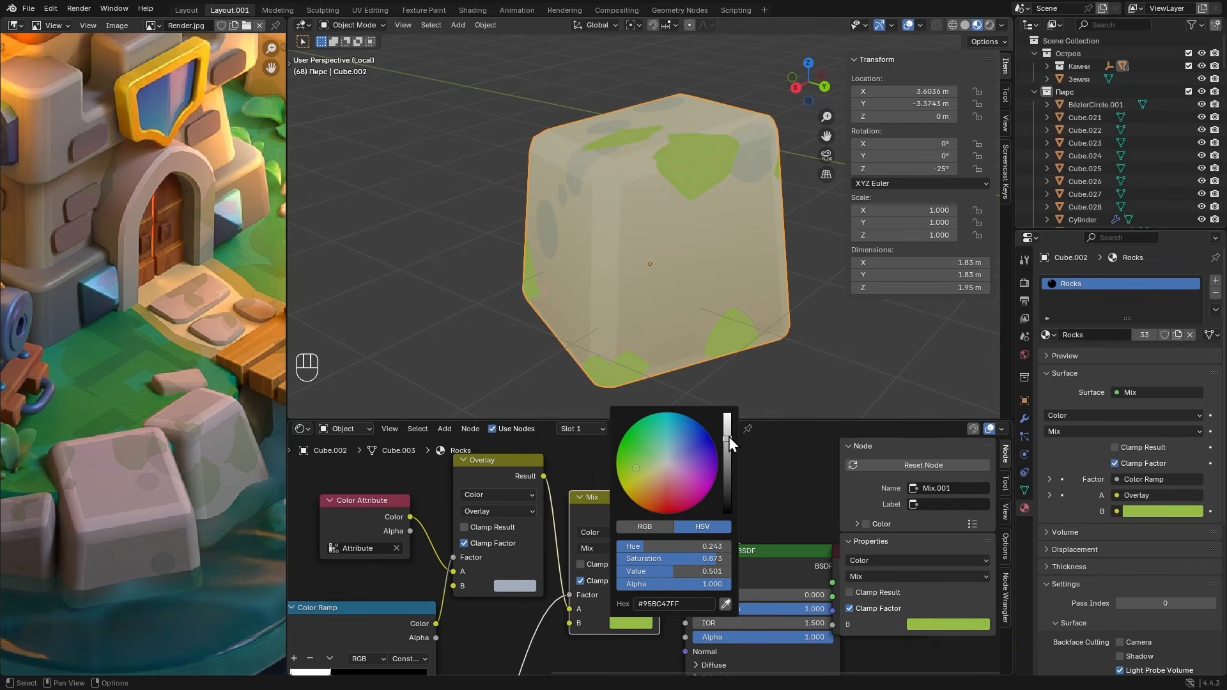
drag(727, 439, 727, 462)
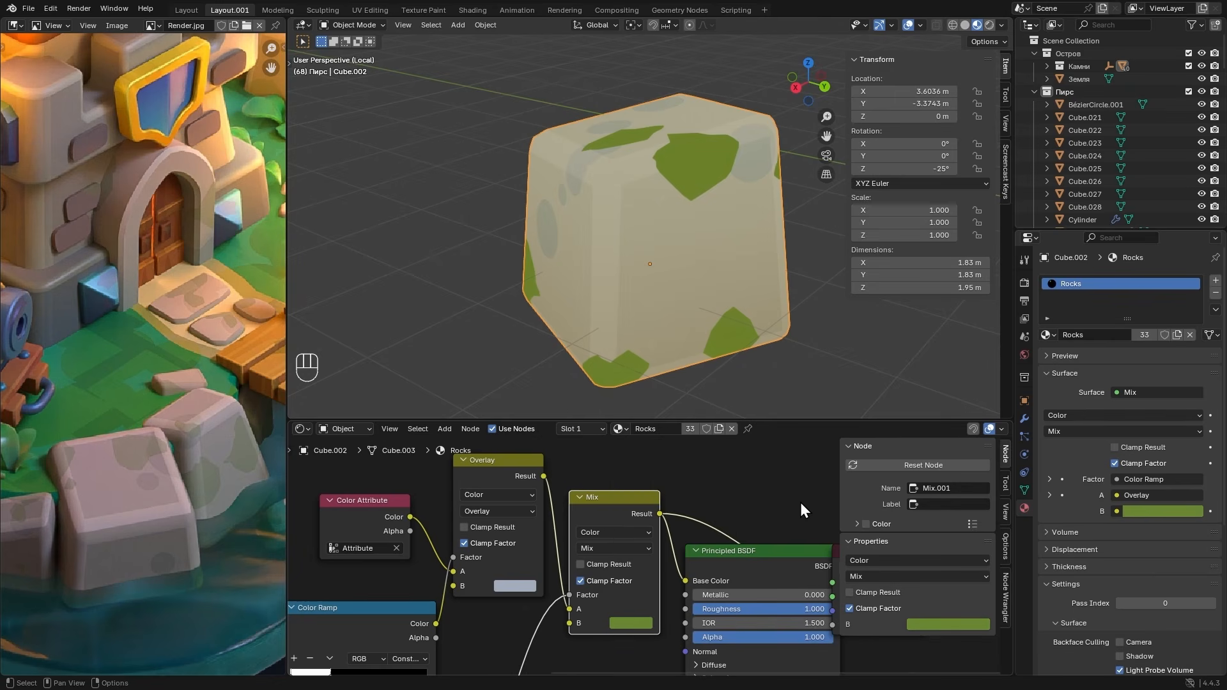
- Darken the lower Color Ramp's white stop to light gray to soften the green spots
middle_drag(543, 604, 721, 539)
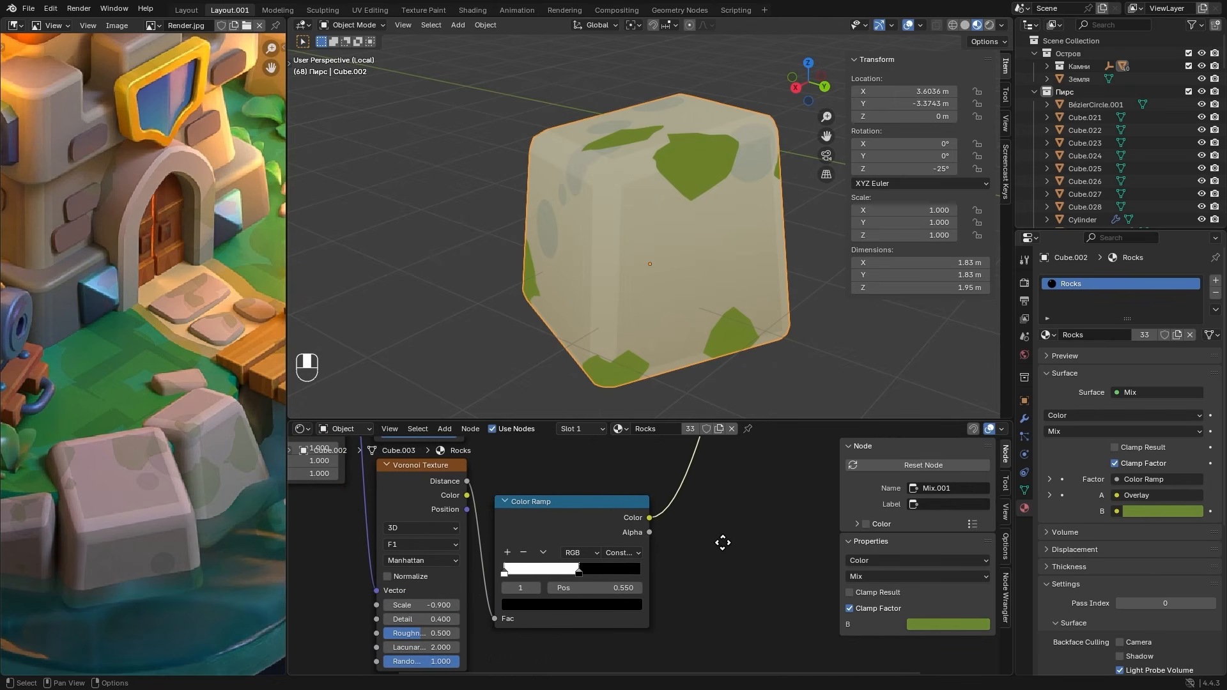
click(504, 574)
click(607, 603)
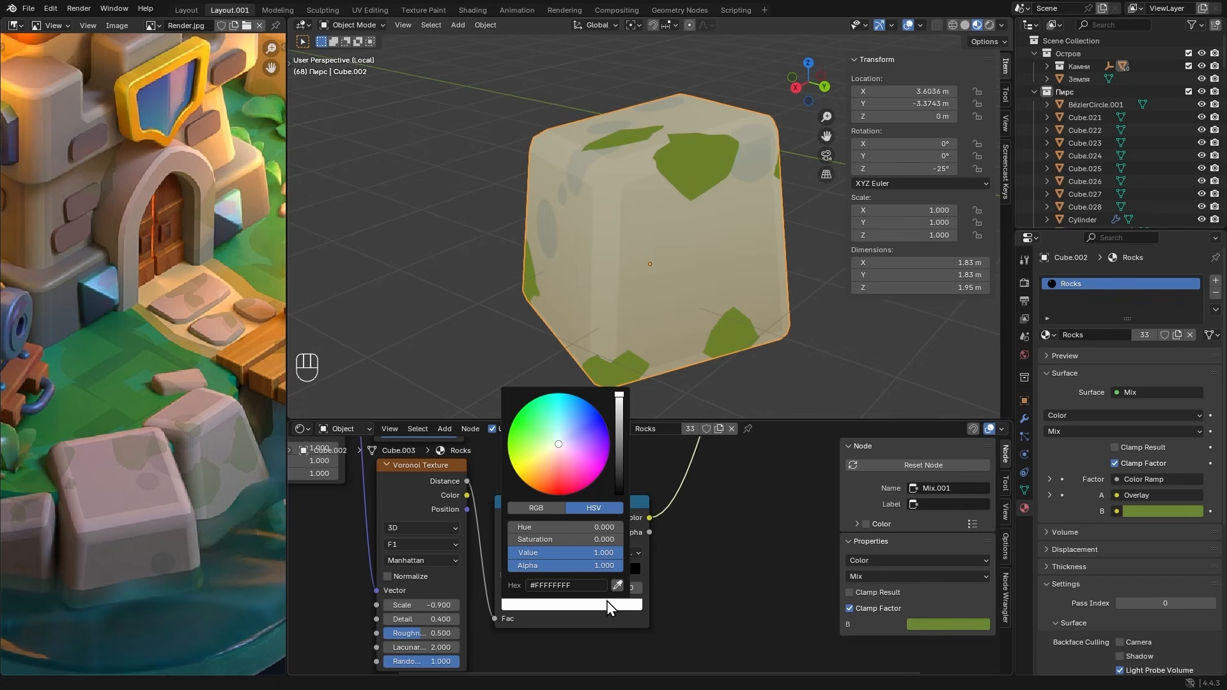
drag(620, 408, 619, 427)
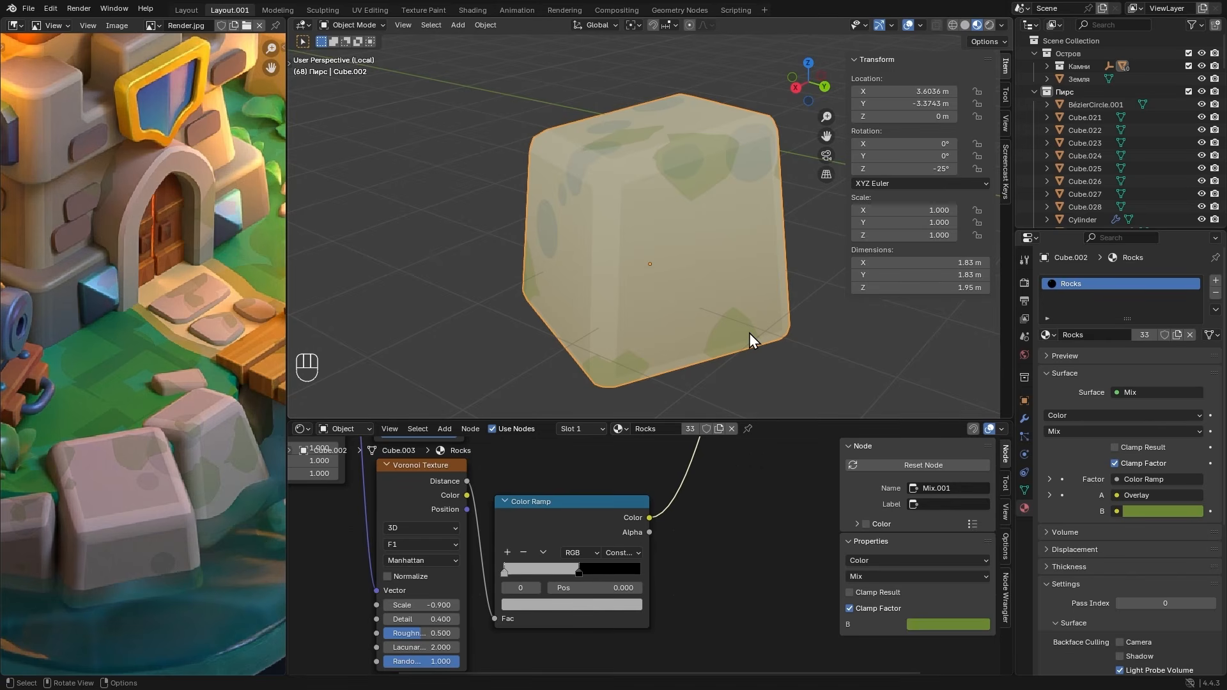
- Exit the rock's isolated view, then set the lower Voronoi Texture's Scale to -0.890 and its Color Ramp's black stop to position 0.536
key(slash)
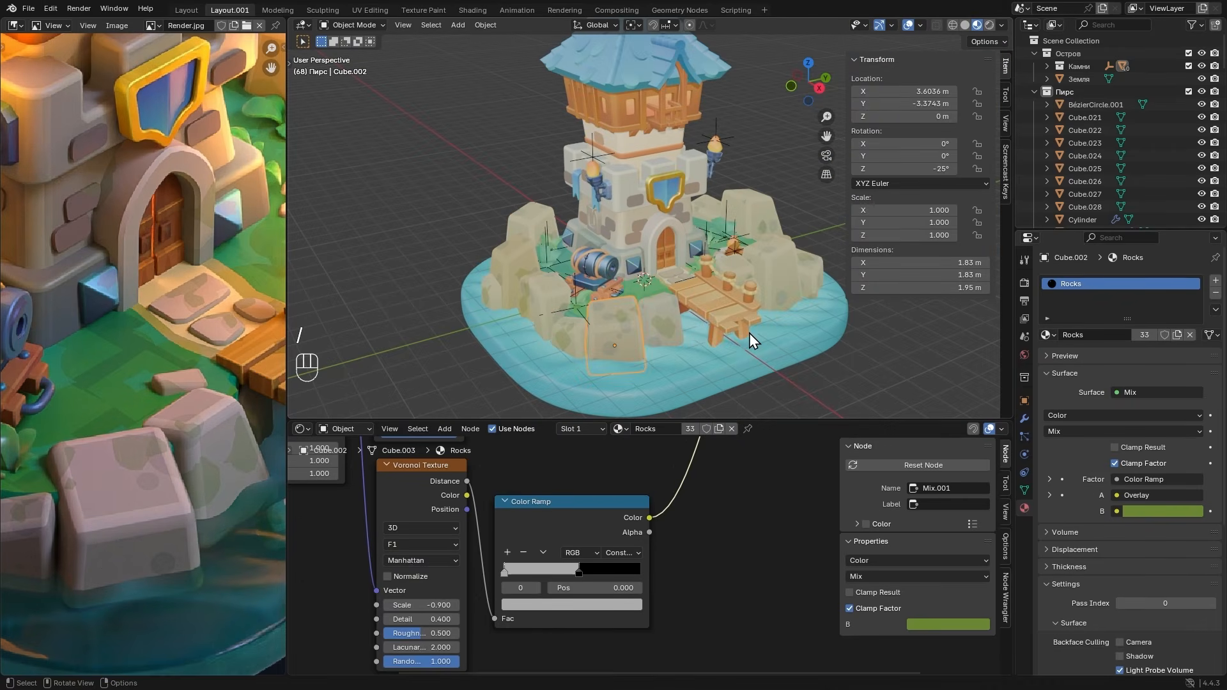
mouse_move(746, 332)
alt+middle_down()
mouse_move(907, 313)
mouse_move(734, 332)
alt+middle_up()
middle_drag(426, 586, 475, 552)
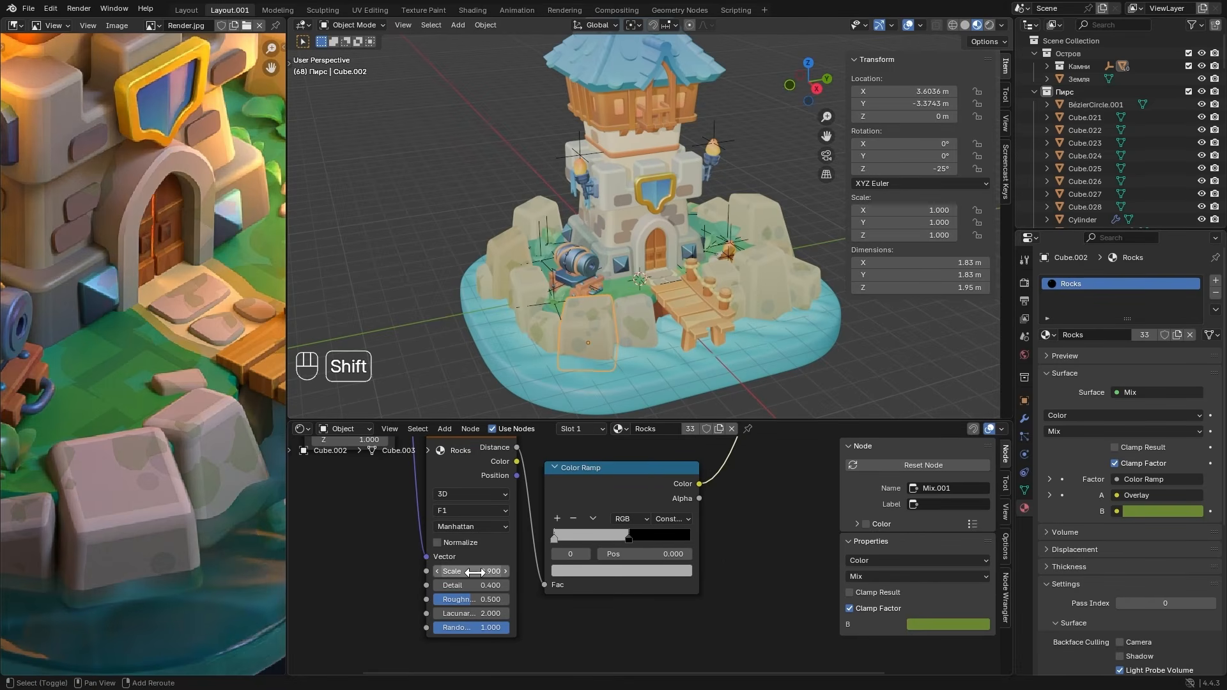
shift+drag(471, 571, 475, 570)
click(628, 539)
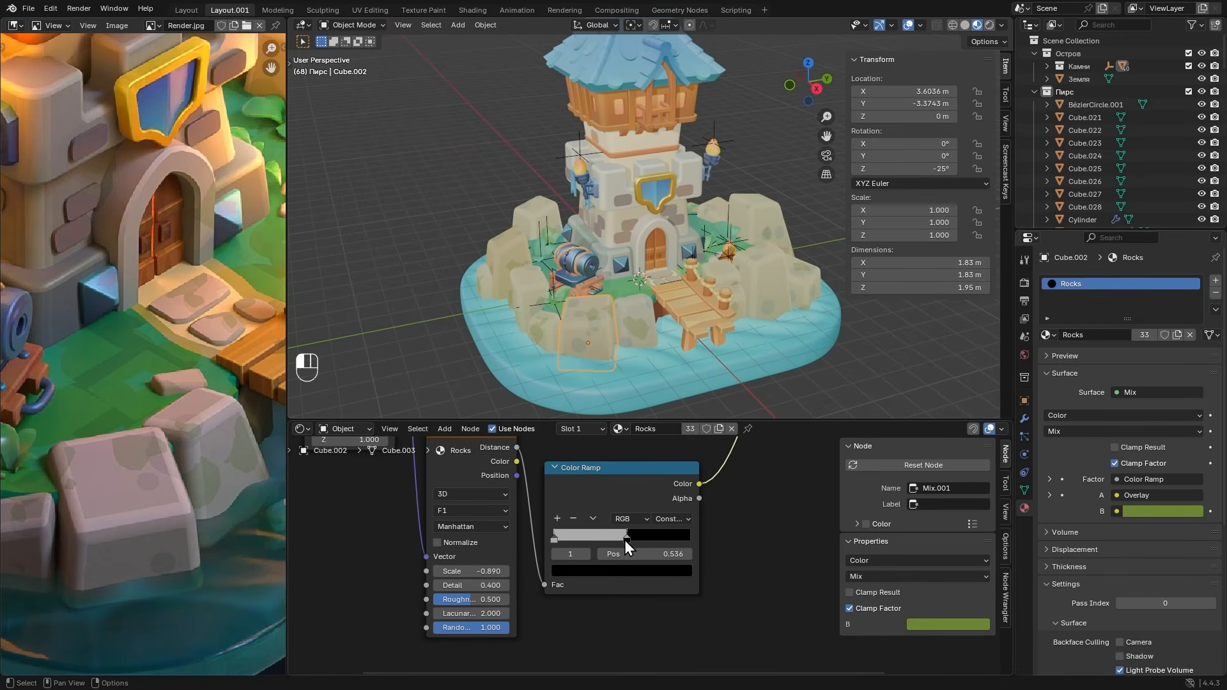
drag(628, 539, 627, 536)
- Darken the lower Color Ramp's gray stop slightly and compare the rocks with the reference image
click(555, 539)
click(604, 570)
drag(668, 391, 669, 399)
mouse_move(633, 303)
alt+middle_down()
mouse_move(722, 280)
mouse_move(597, 289)
mouse_move(645, 308)
alt+middle_up()
middle_drag(230, 347, 124, 409)
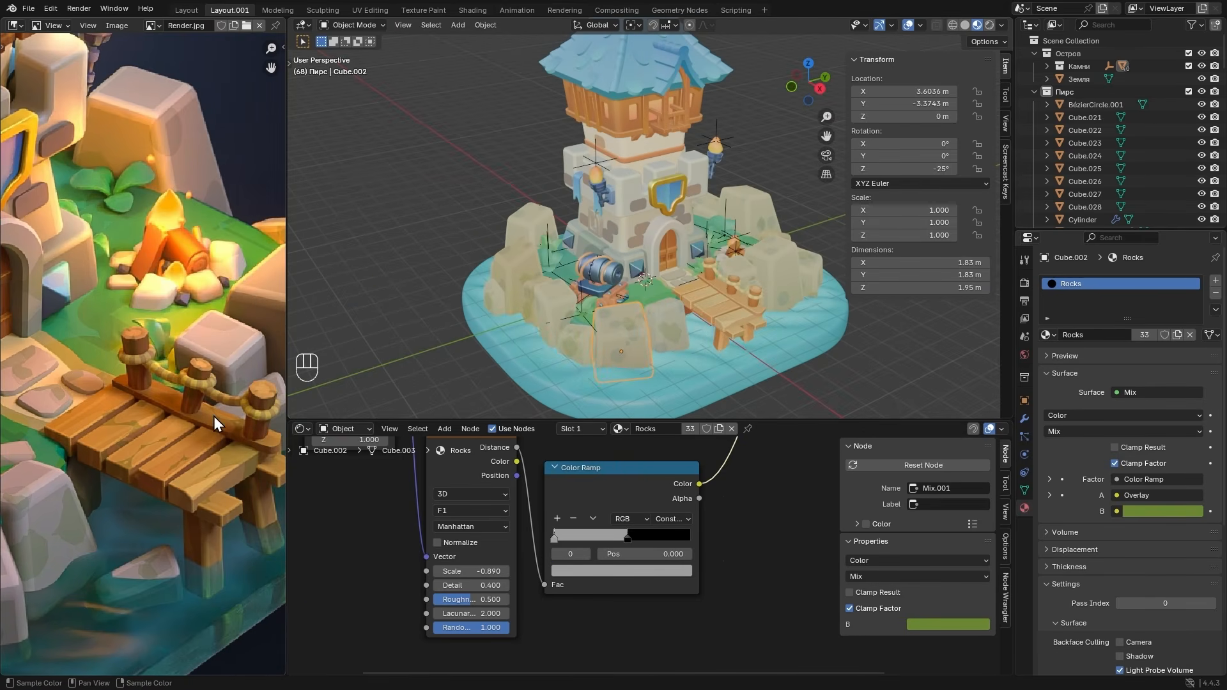
- Copy the Texture Coordinate, Mapping, upper Voronoi Texture, upper Color Ramp and Overlay nodes of the Rocks material
scroll(538, 491, down, 6)
middle_drag(538, 490, 659, 612)
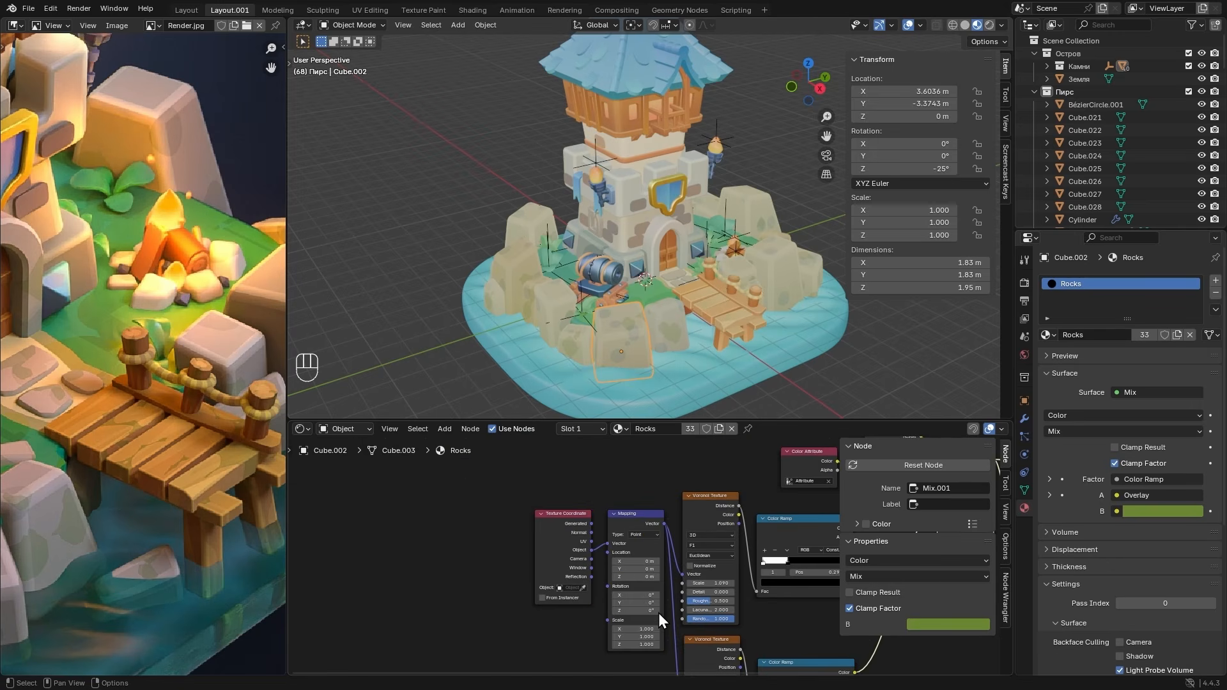
click(555, 520)
scroll(585, 524, up, 1)
shift+click(633, 512)
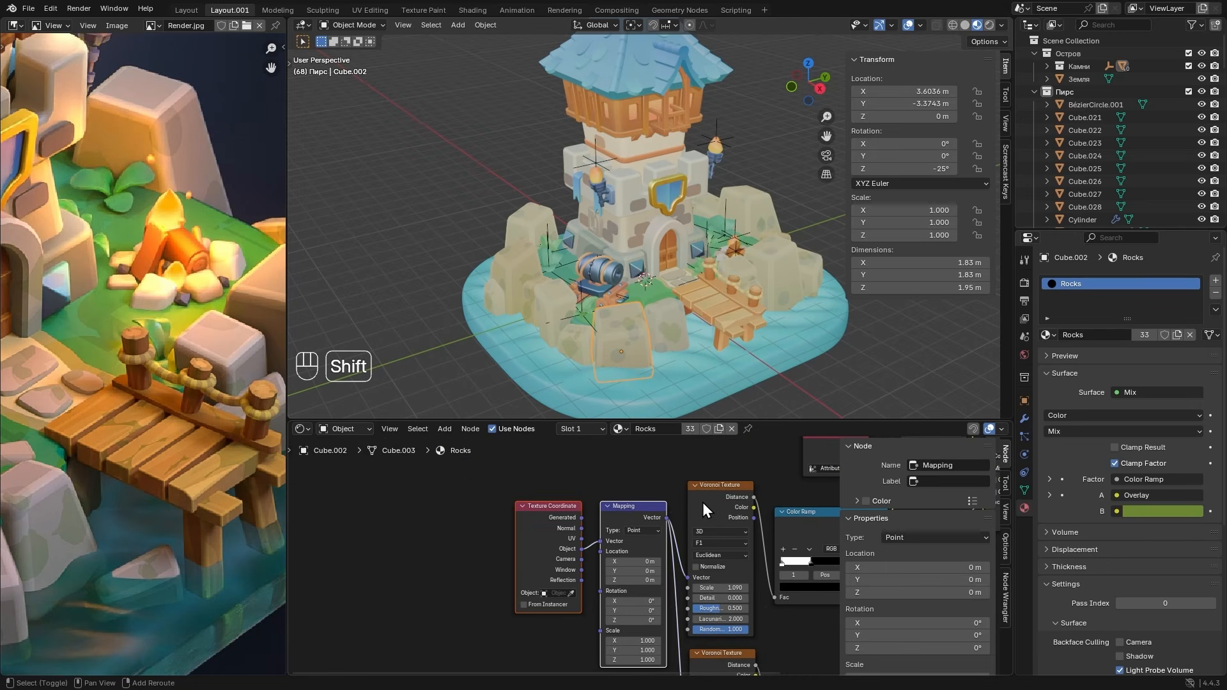
shift+click(721, 492)
middle_drag(804, 509, 567, 515)
shift+click(580, 526)
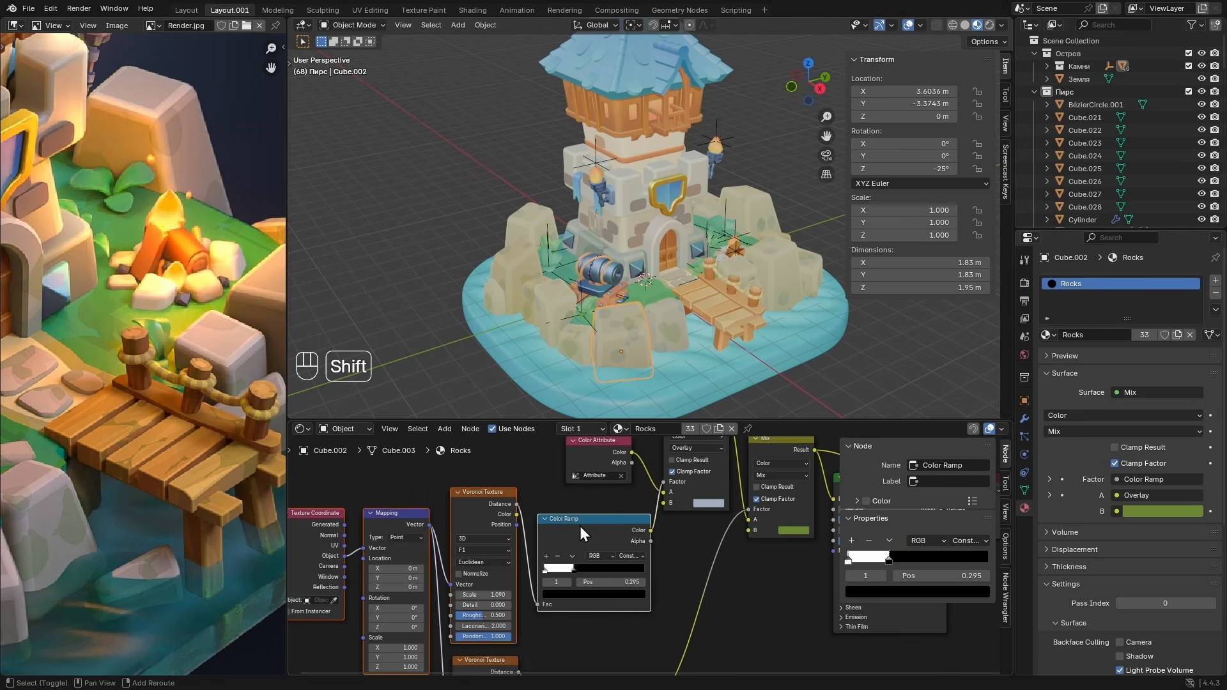
middle_drag(684, 480, 601, 551)
shift+click(612, 484)
key(ctrl+c)
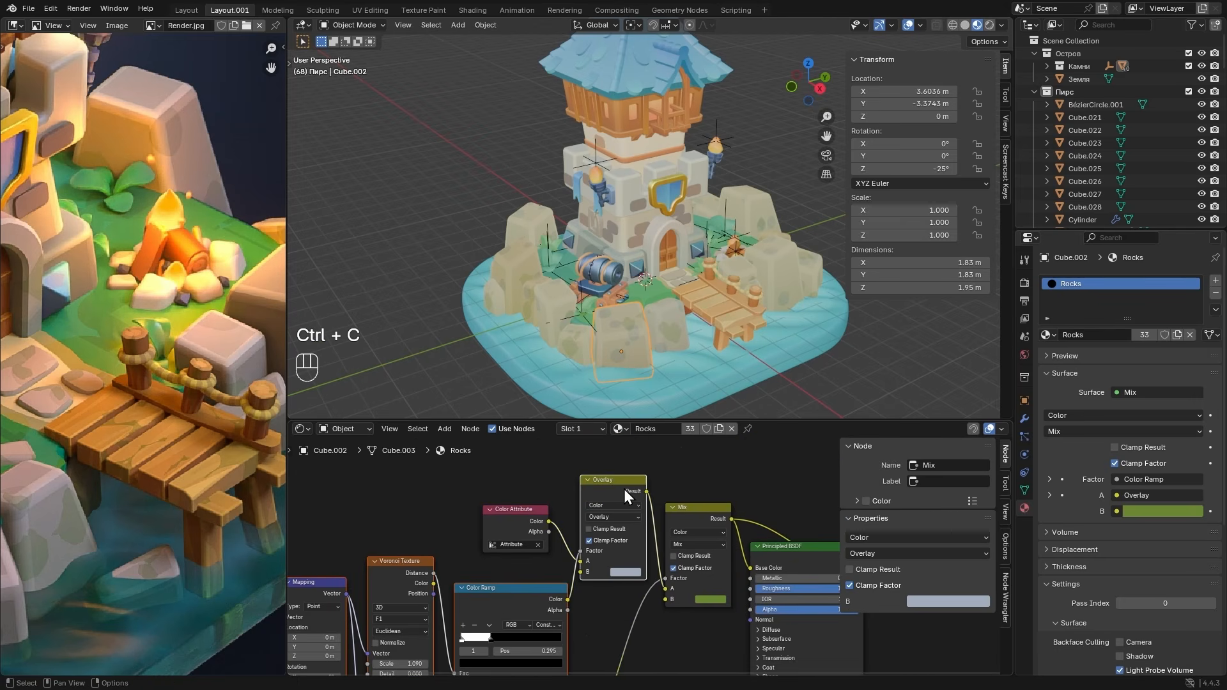
- Select a plank of the pier, make its Wood material a single-user copy and rename that copy Wood_1
click(712, 312)
scroll(773, 352, up, 3)
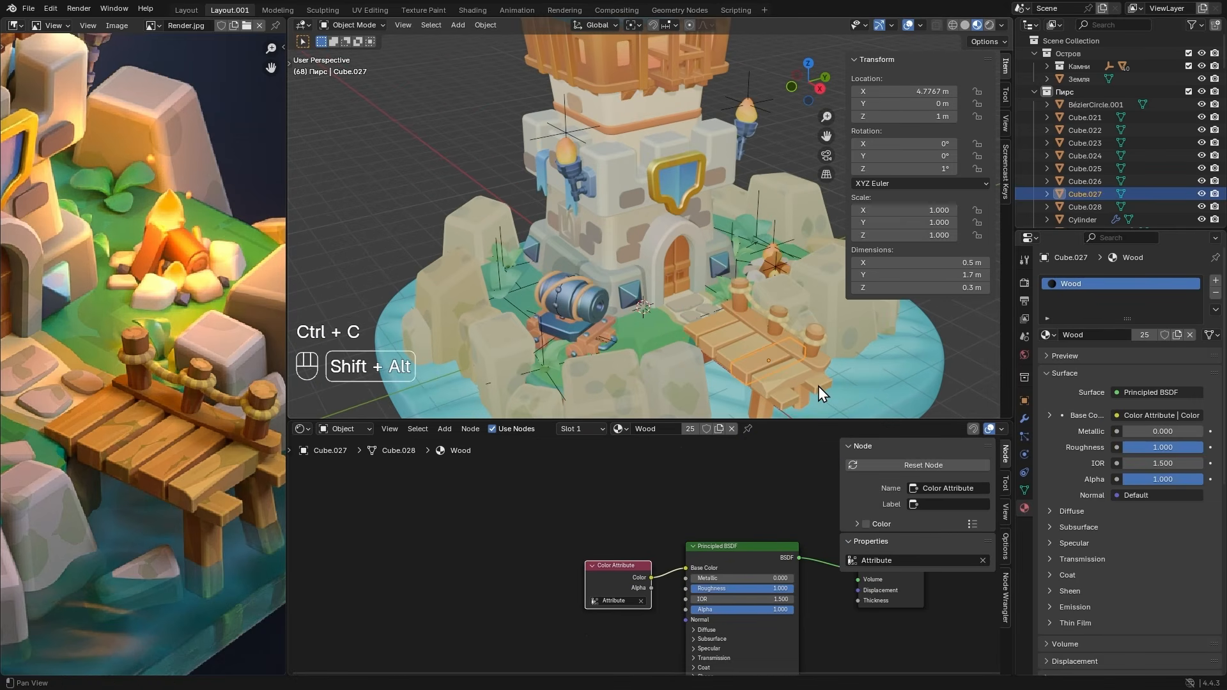
alt+shift+middle_drag(818, 386, 679, 312)
scroll(676, 331, up, 2)
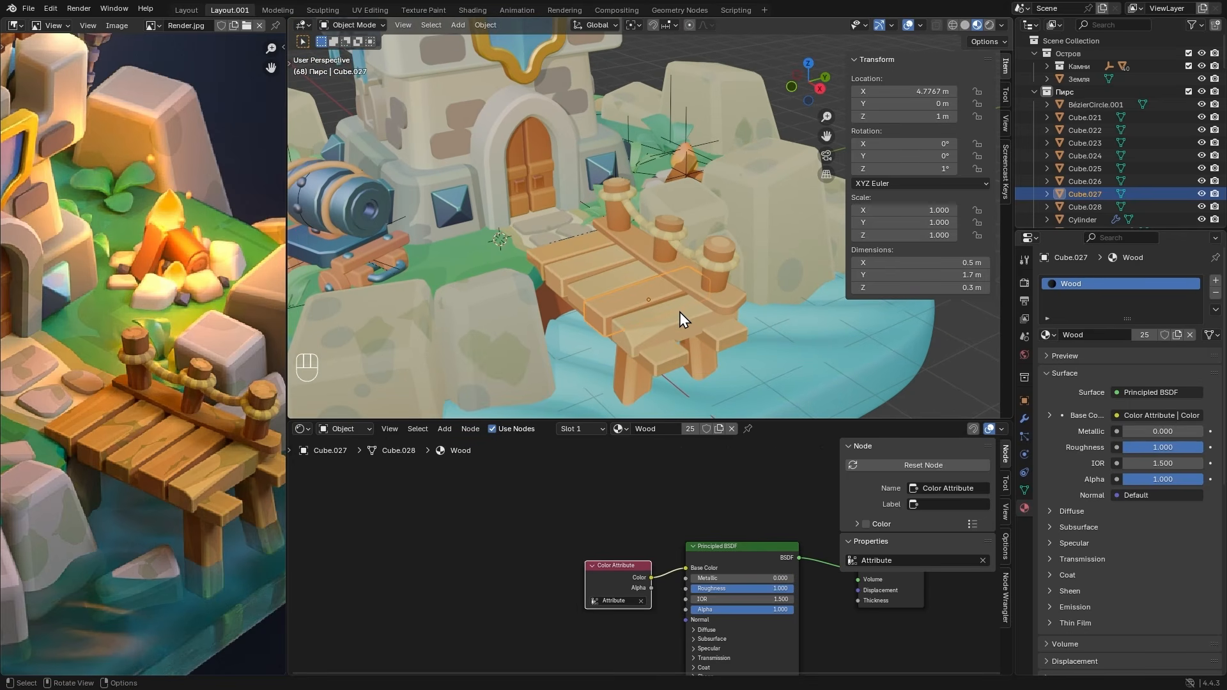
click(1177, 335)
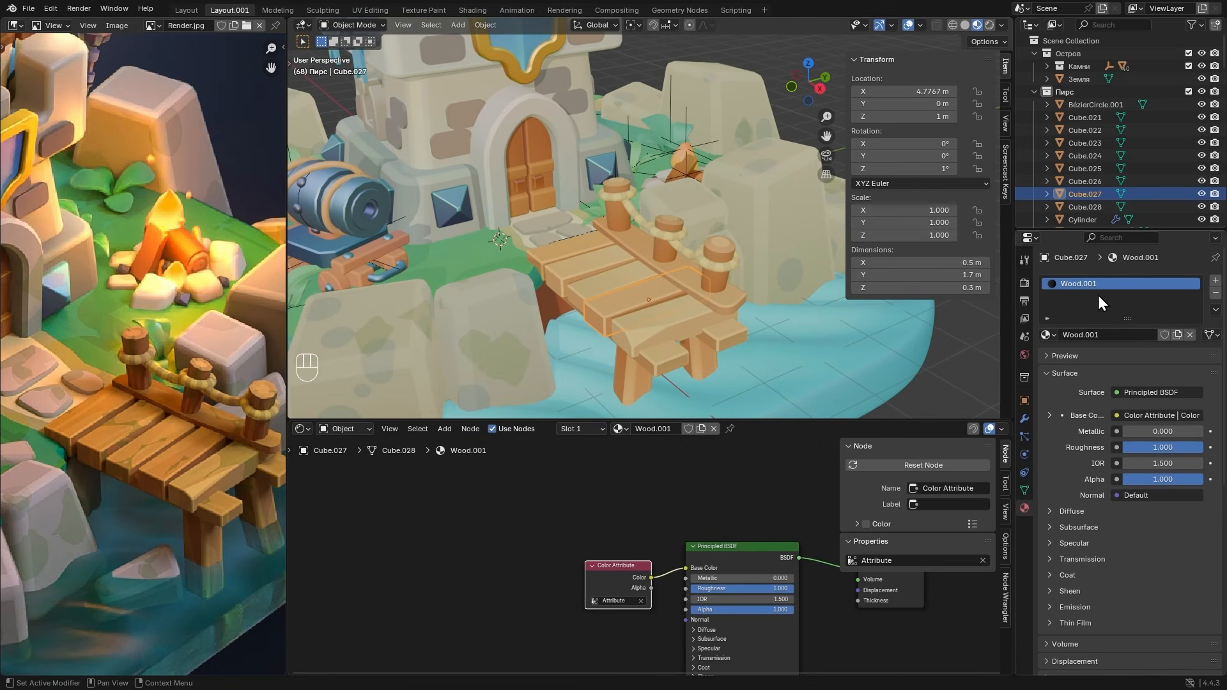
double_click(1112, 284)
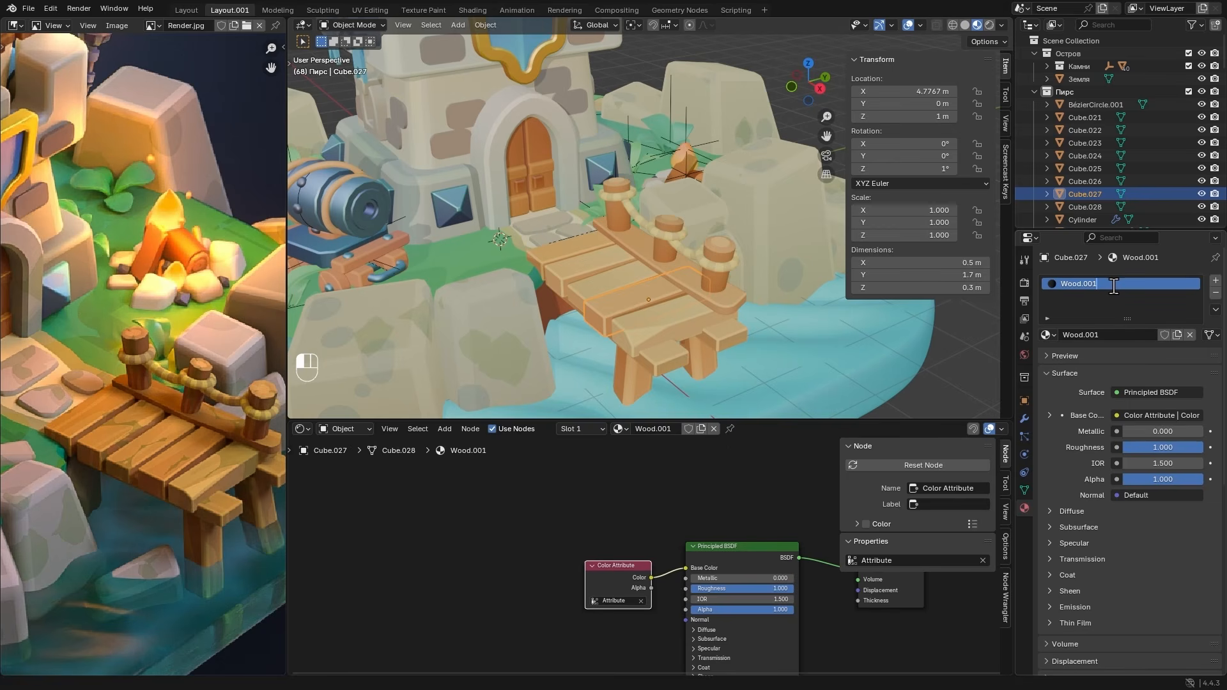
key(BackSpace)
key(BackSpace)
key(BackSpace)
key(BackSpace)
key(Return)
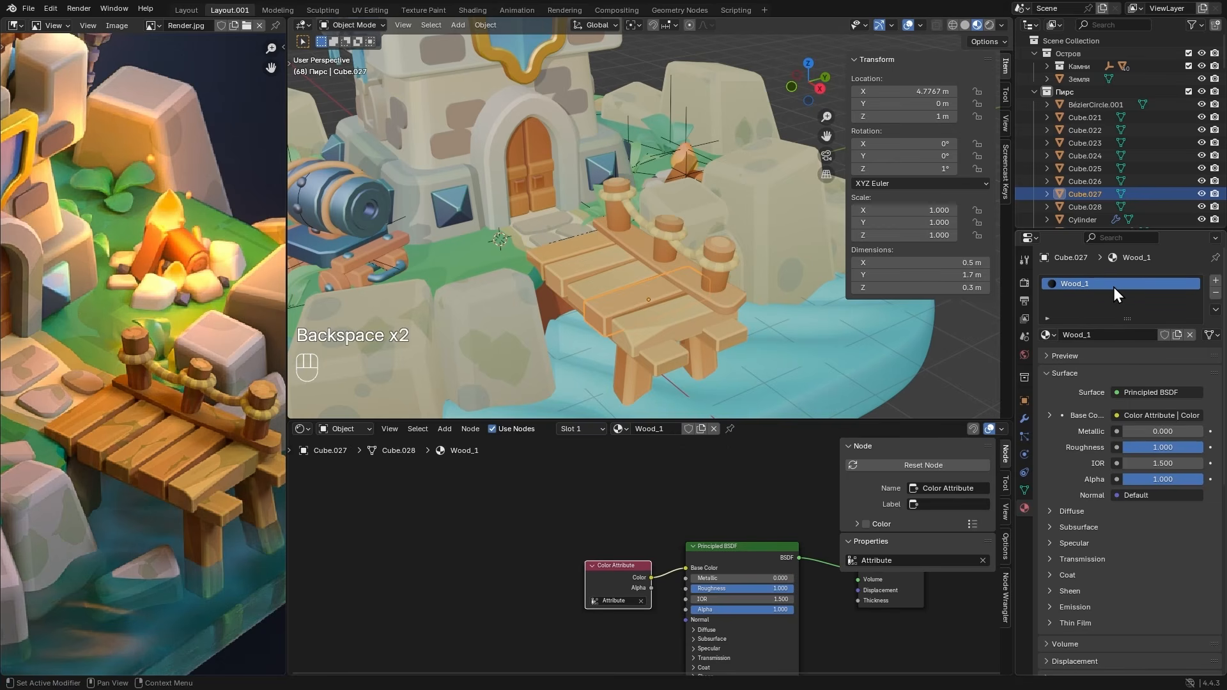
- Select all objects of the Пирс collection except the rope, make the Wood_1 plank active and link its material to them
right_click(1079, 96)
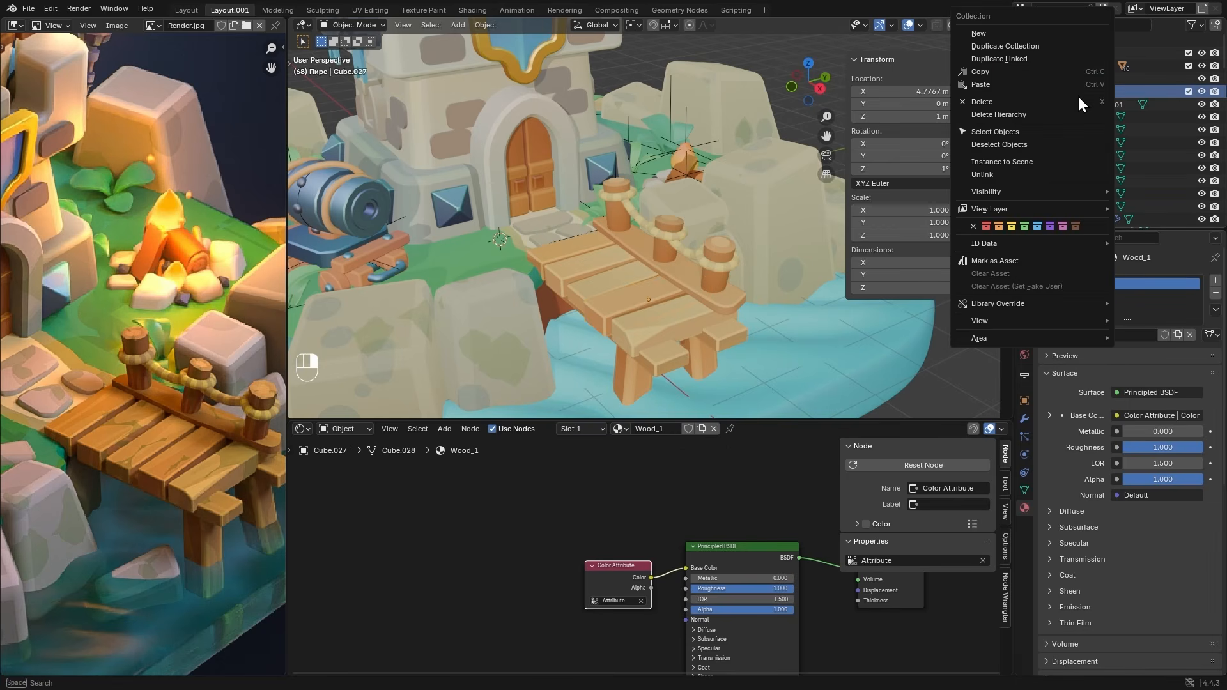
click(1006, 132)
shift+click(678, 246)
shift+click(672, 242)
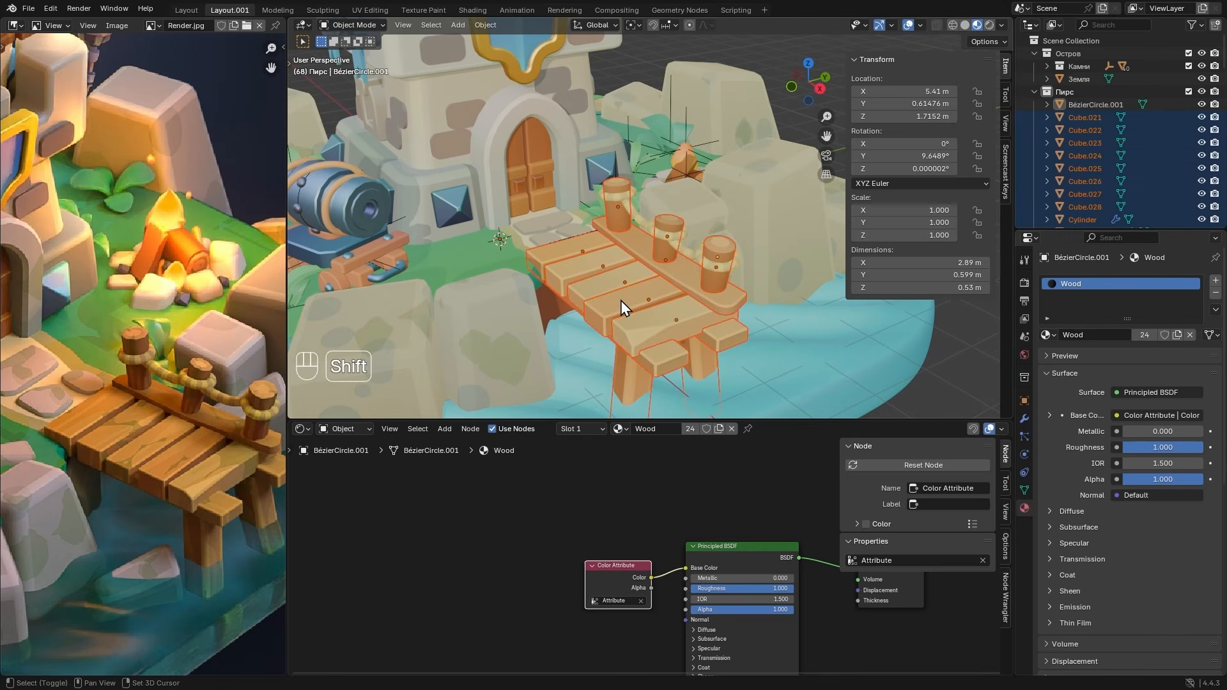
shift+click(620, 300)
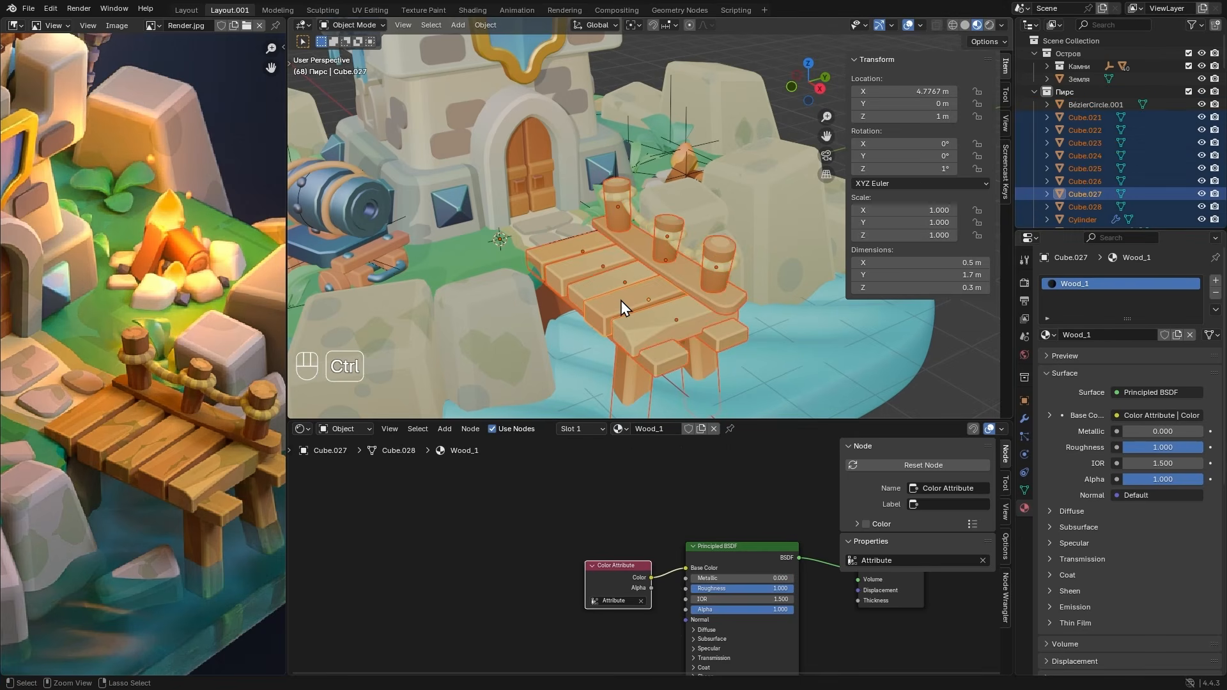
key(ctrl+l)
click(619, 300)
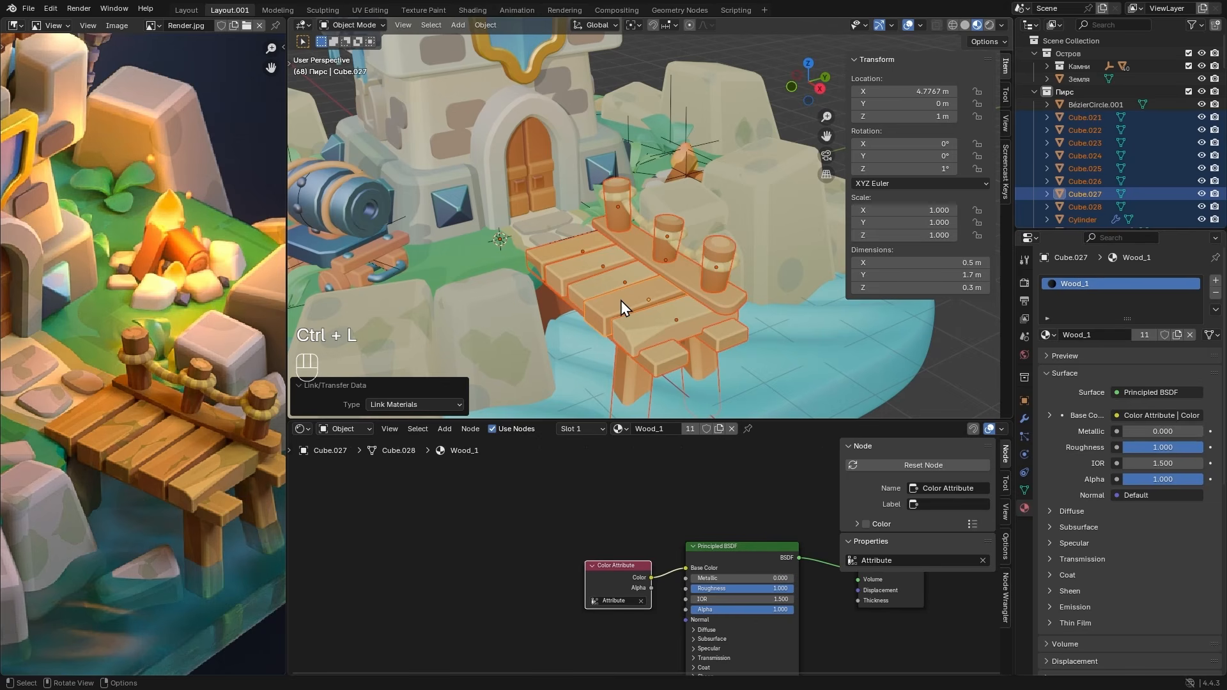
- Paste the copied spot pattern nodes into the Wood_1 material and place them beside the Color Attribute node
scroll(577, 499, down, 2)
middle_drag(577, 500, 615, 474)
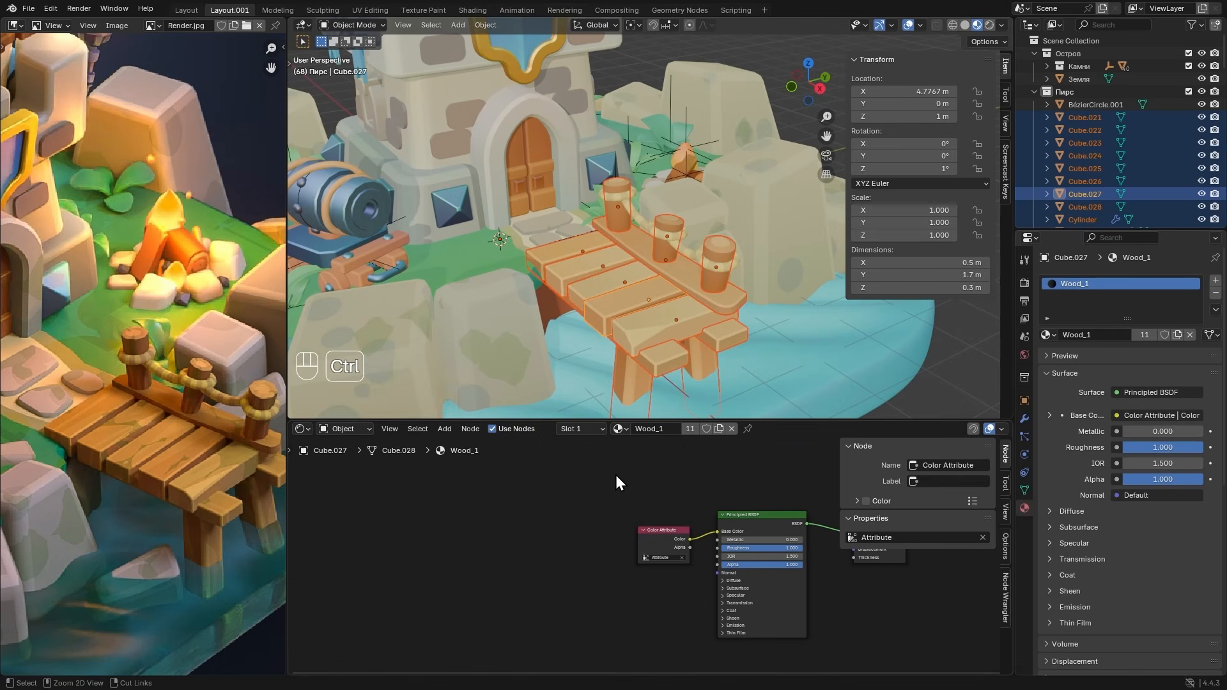
key(ctrl+v)
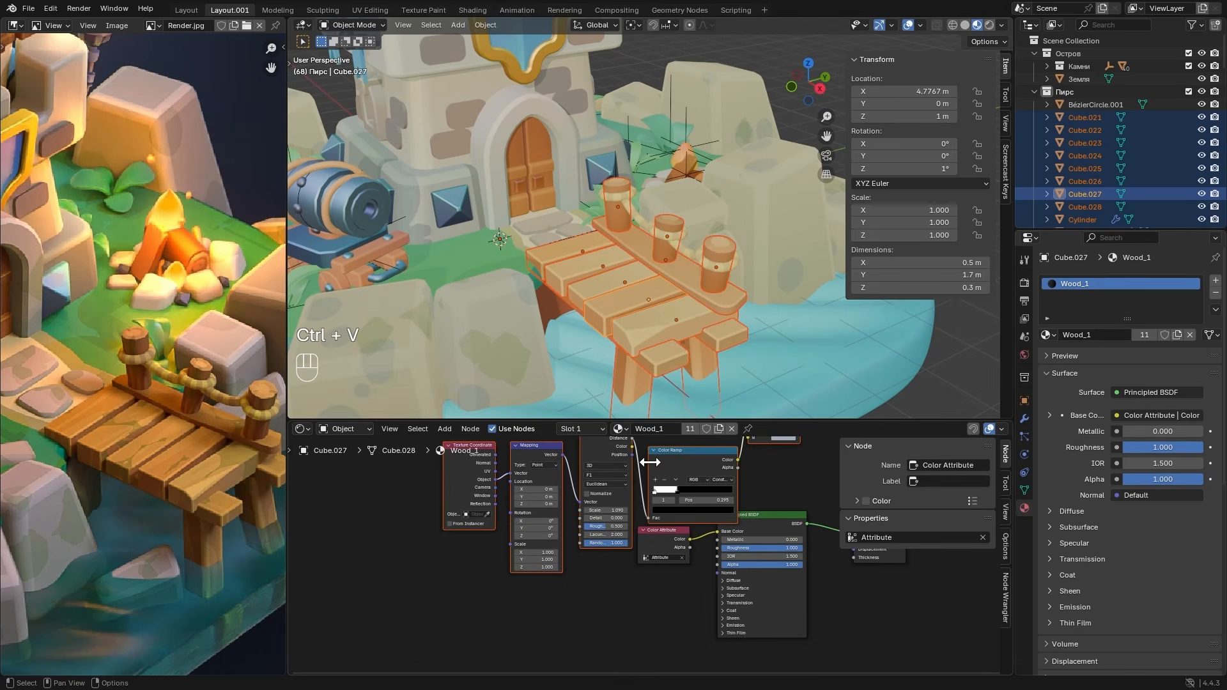
drag(615, 474, 565, 517)
scroll(566, 518, up, 1)
middle_drag(566, 518, 627, 524)
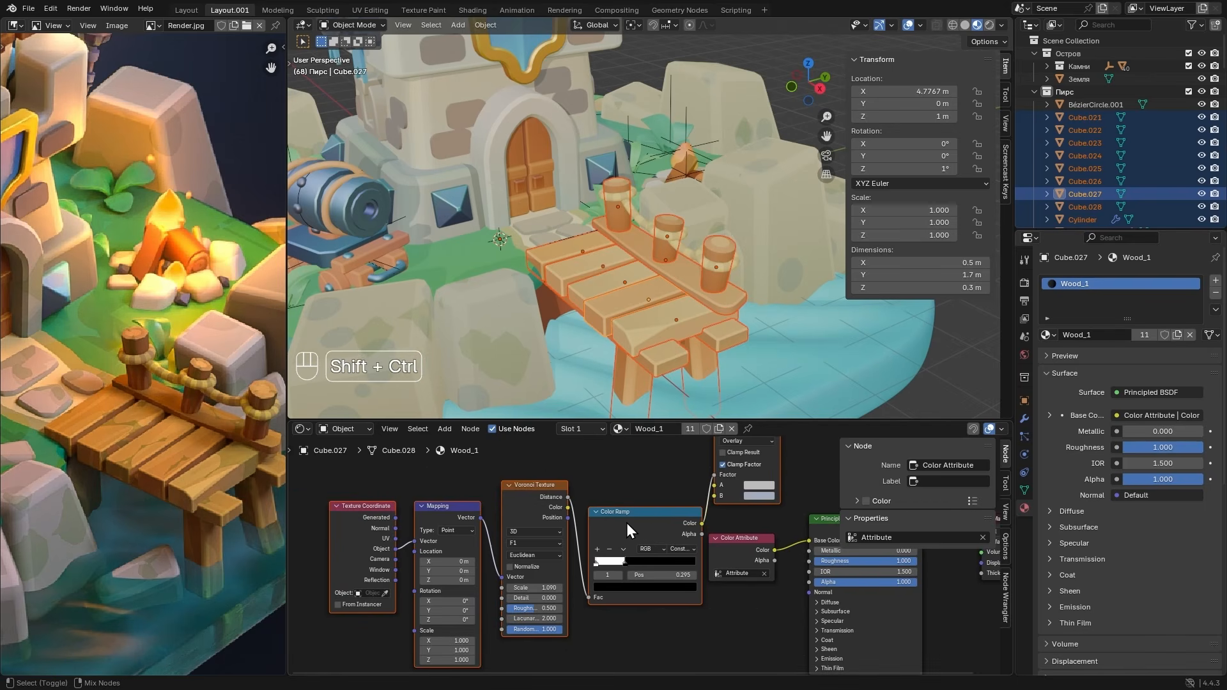
- Preview the pasted Color Ramp on the pier and move its white stop past the black one to position 0.636
ctrl+shift+click(626, 523)
scroll(600, 582, up, 1)
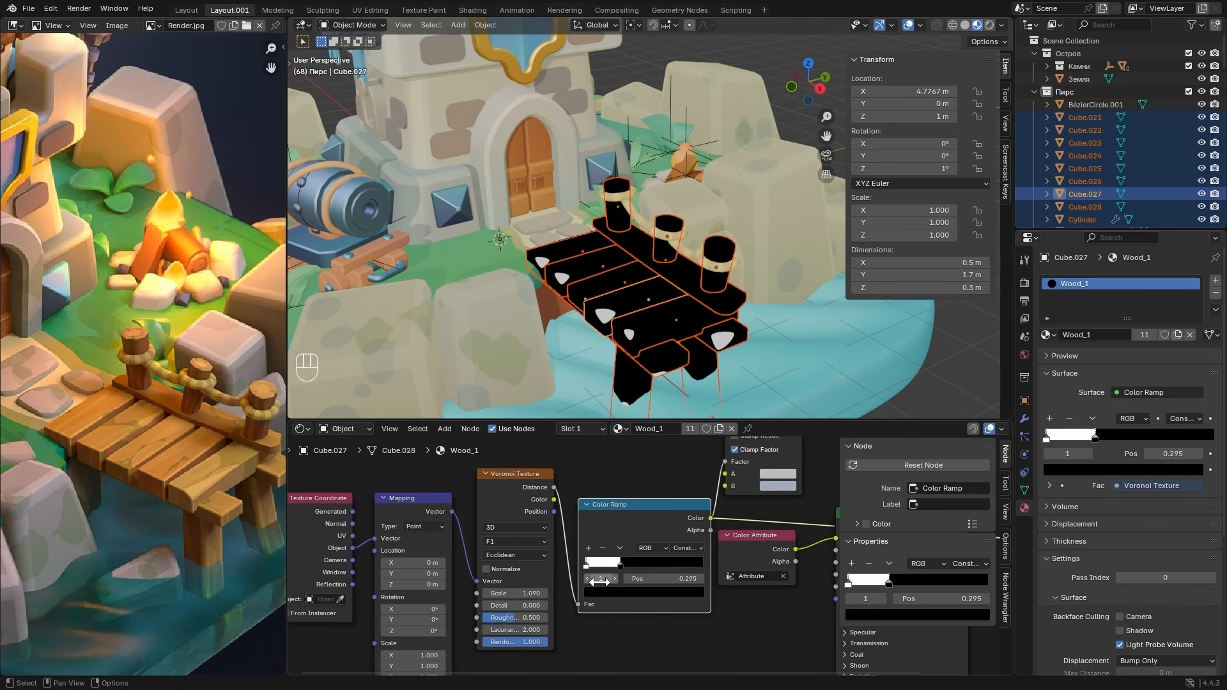
mouse_move(585, 566)
mouse_down()
mouse_move(677, 558)
mouse_move(659, 555)
mouse_up()
middle_drag(330, 527, 465, 520)
scroll(497, 547, up, 2)
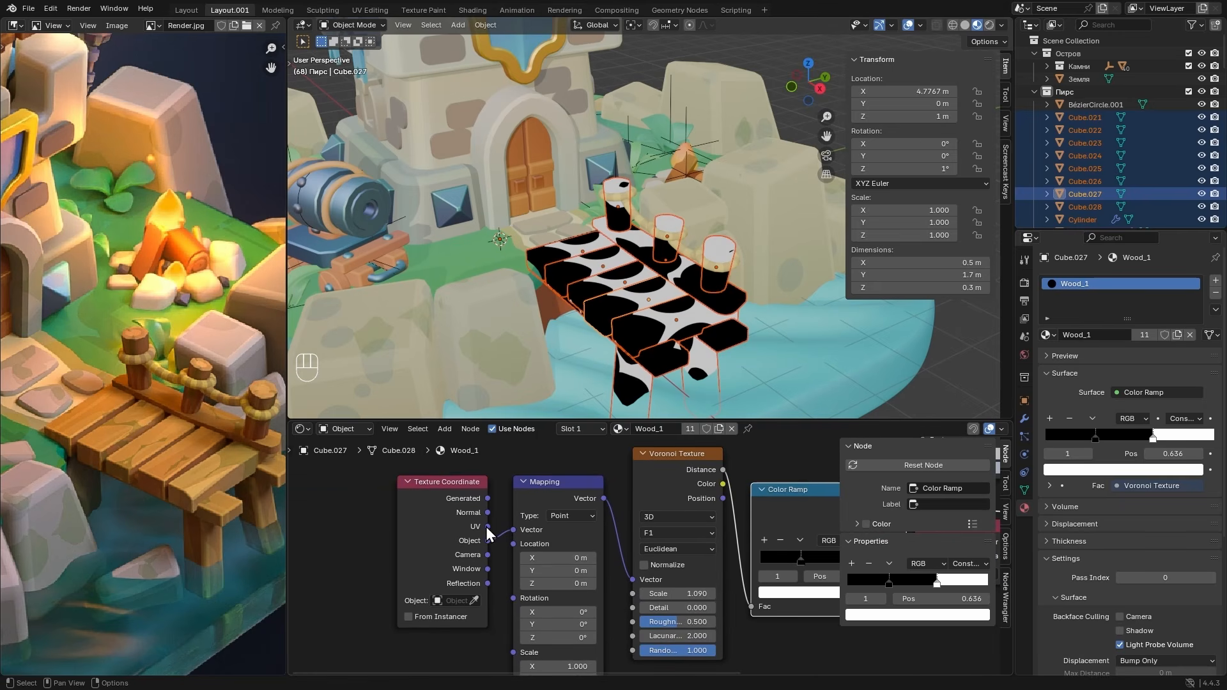
- Feed the Texture Coordinate UV output into the Mapping Vector and select the five crosswise deck planks of the pier
drag(485, 526, 487, 526)
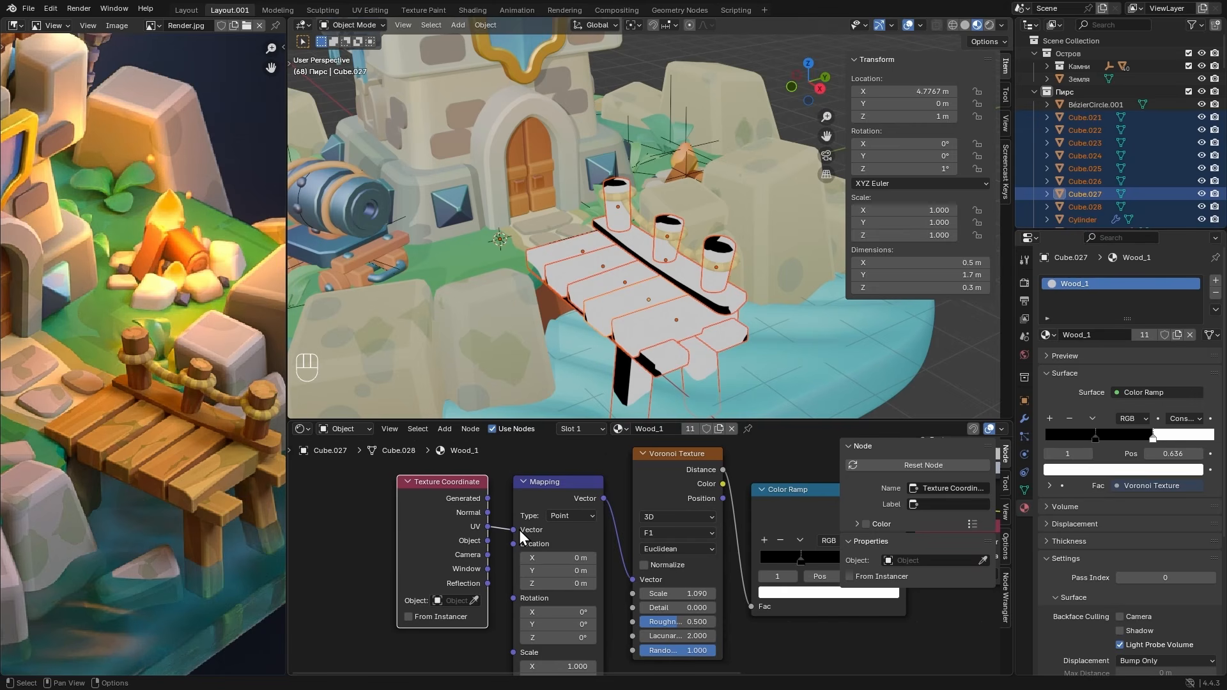
click(642, 329)
shift+click(606, 310)
shift+click(577, 283)
shift+click(561, 268)
shift+click(544, 256)
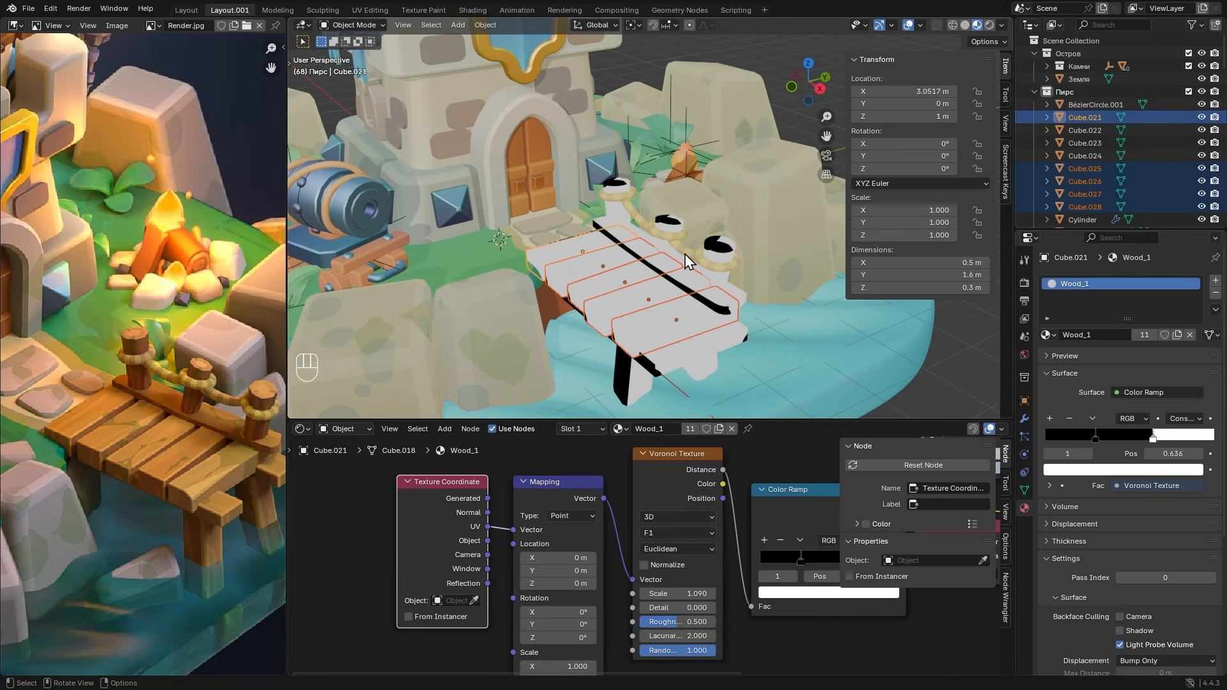
- Unwrap all geometry of the five deck planks with Project from View in the top orthographic view
click(807, 57)
key(Tab)
scroll(612, 276, up, 4)
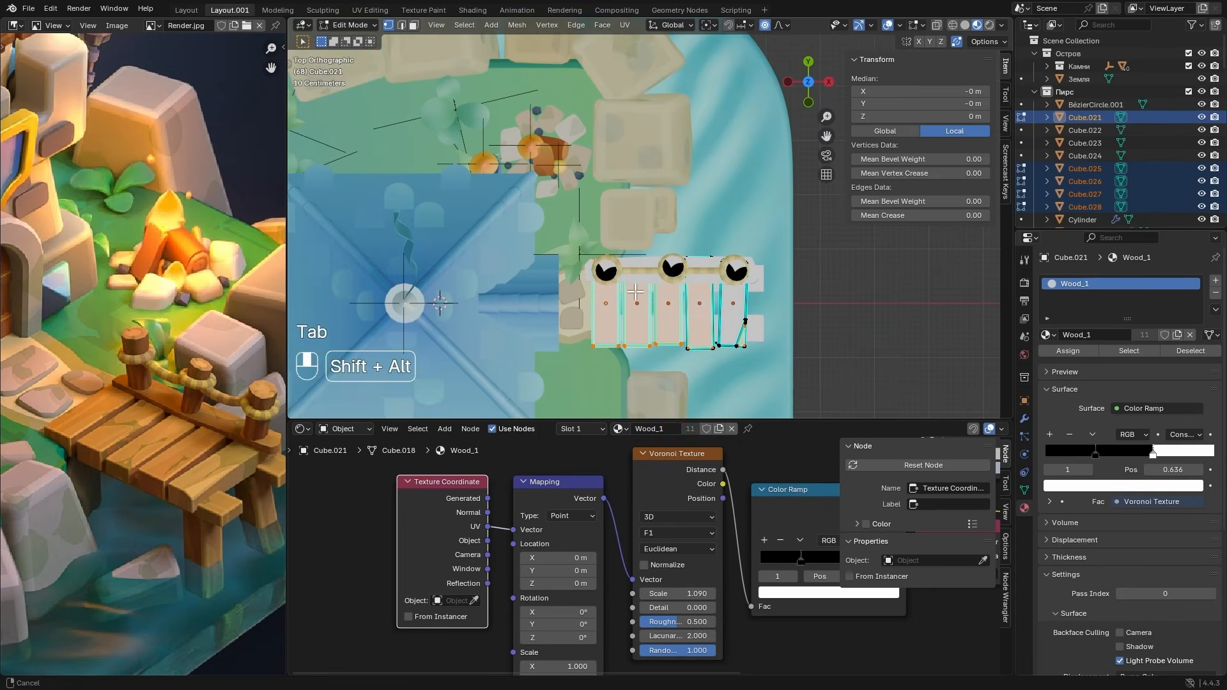
key(a)
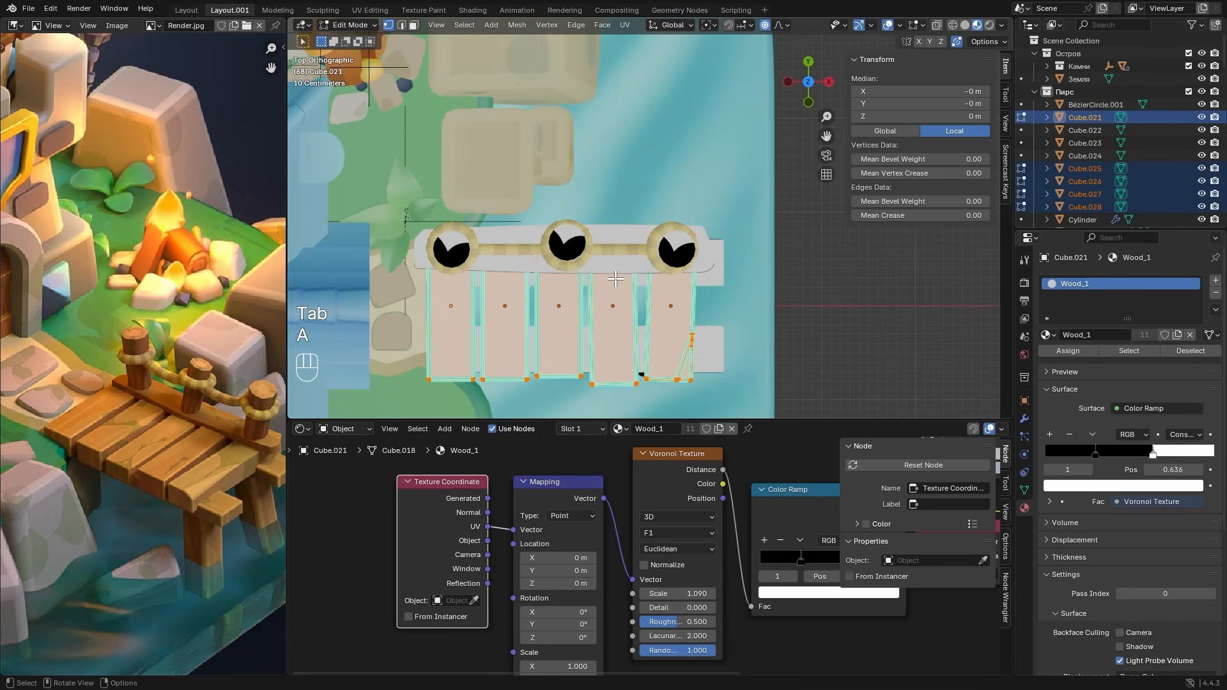
key(u)
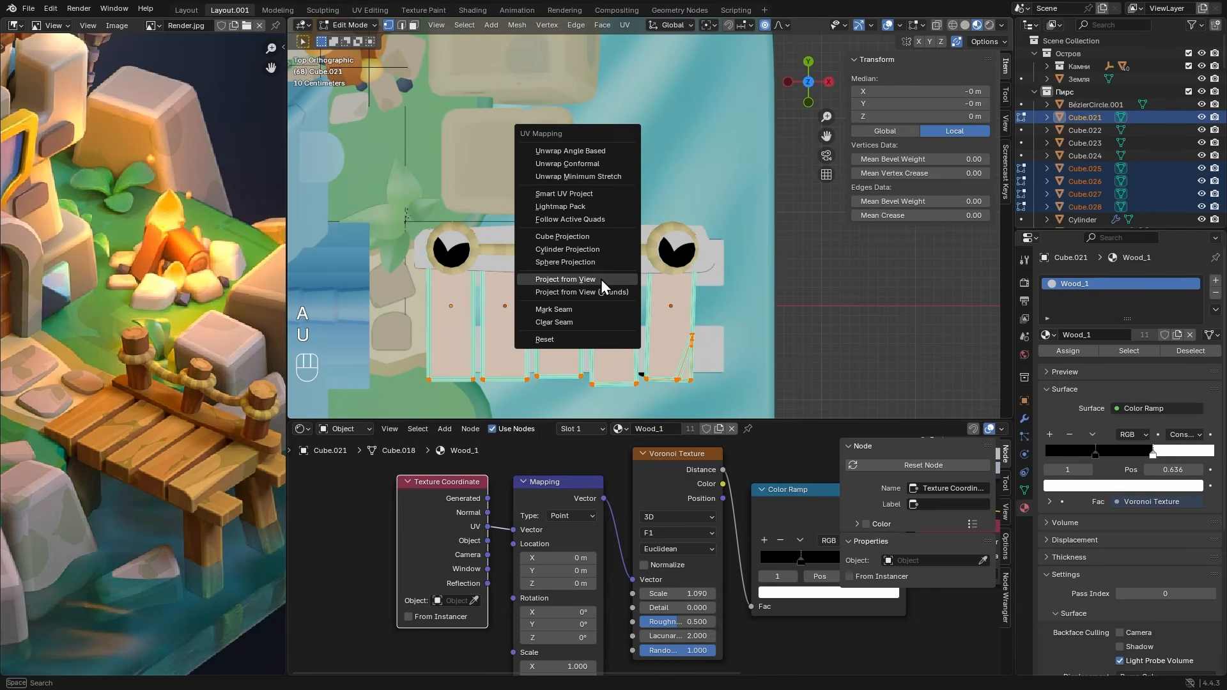
click(553, 280)
click(335, 328)
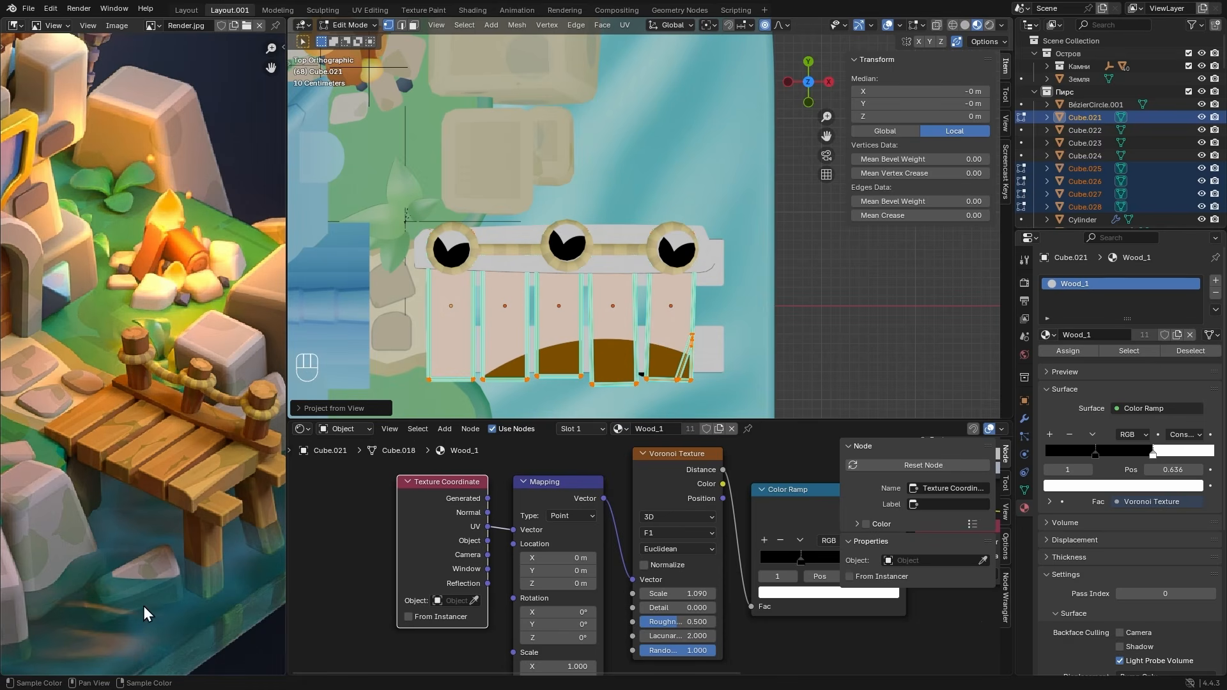
- Split the reference image area horizontally and turn the lower part into a UV Editor
drag(3, 671, 19, 424)
click(16, 434)
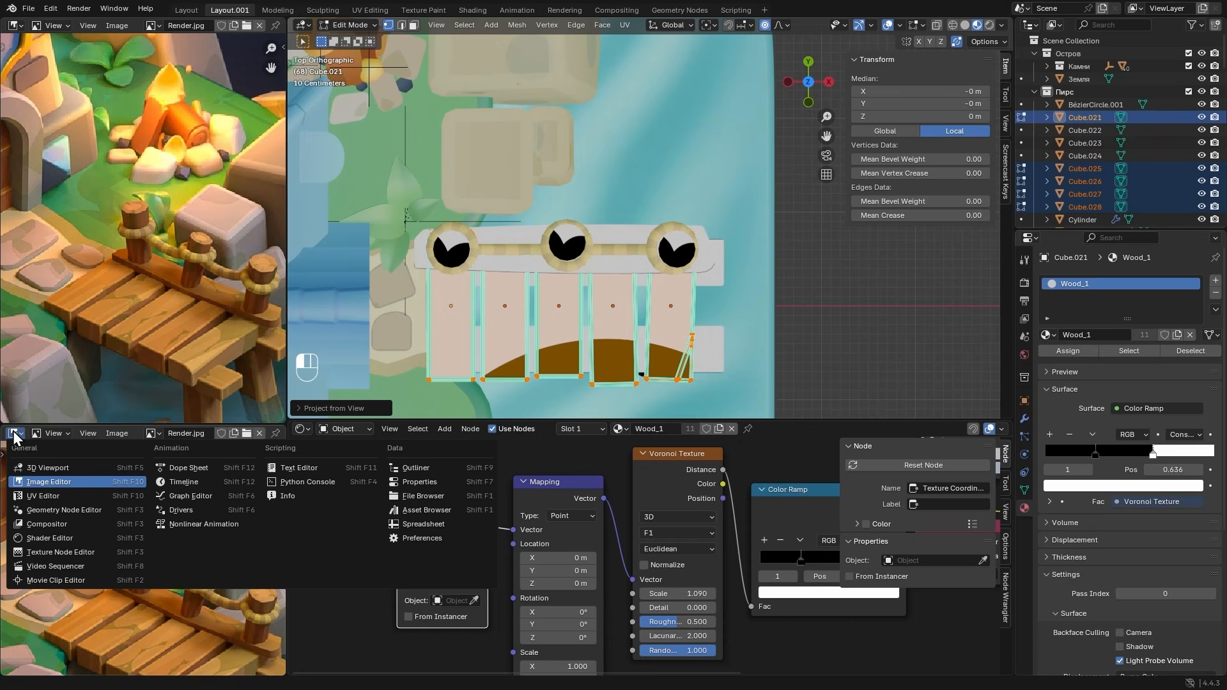
click(41, 496)
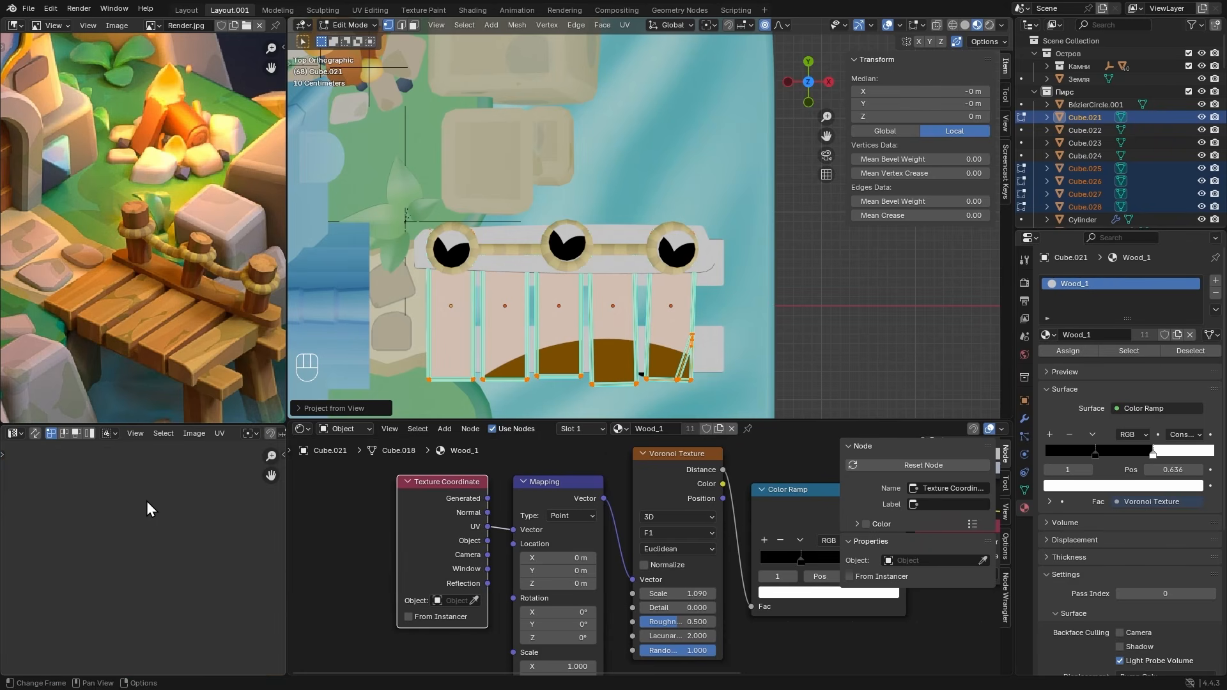
- Scale all plank UVs up about 2.16 times, center them in the UV tile and return to Object Mode
scroll(147, 508, up, 3)
key(a)
key(s)
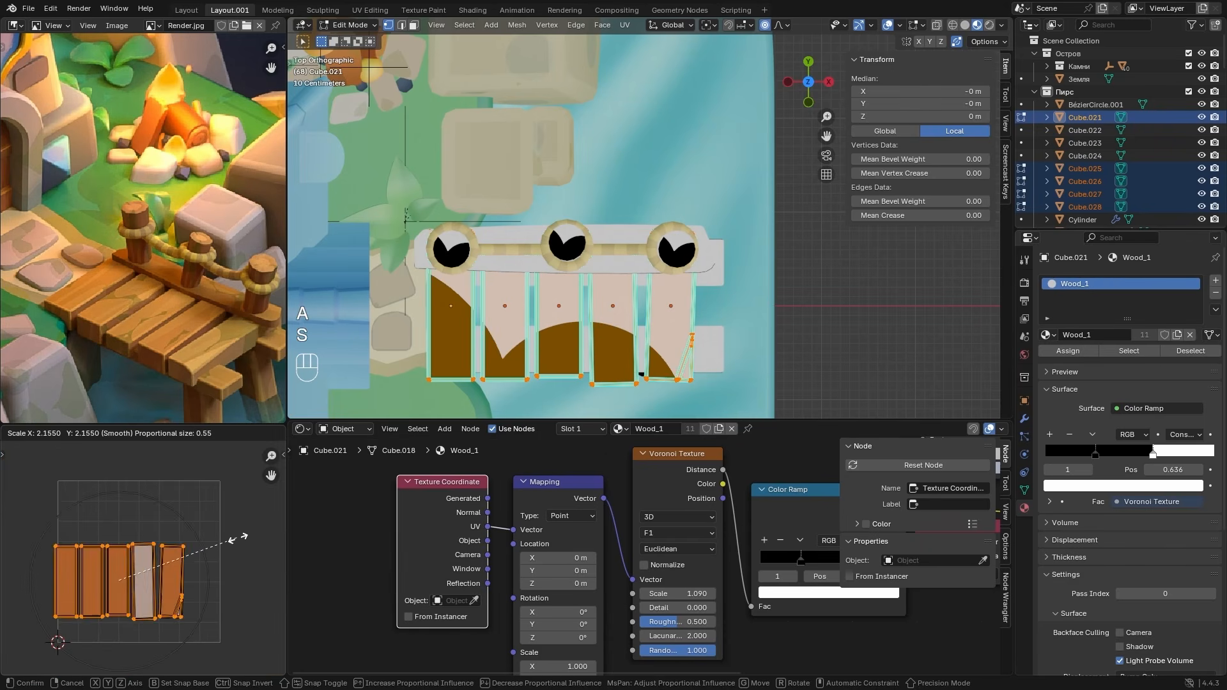
click(247, 538)
key(g)
click(271, 535)
alt+drag(709, 370, 654, 273)
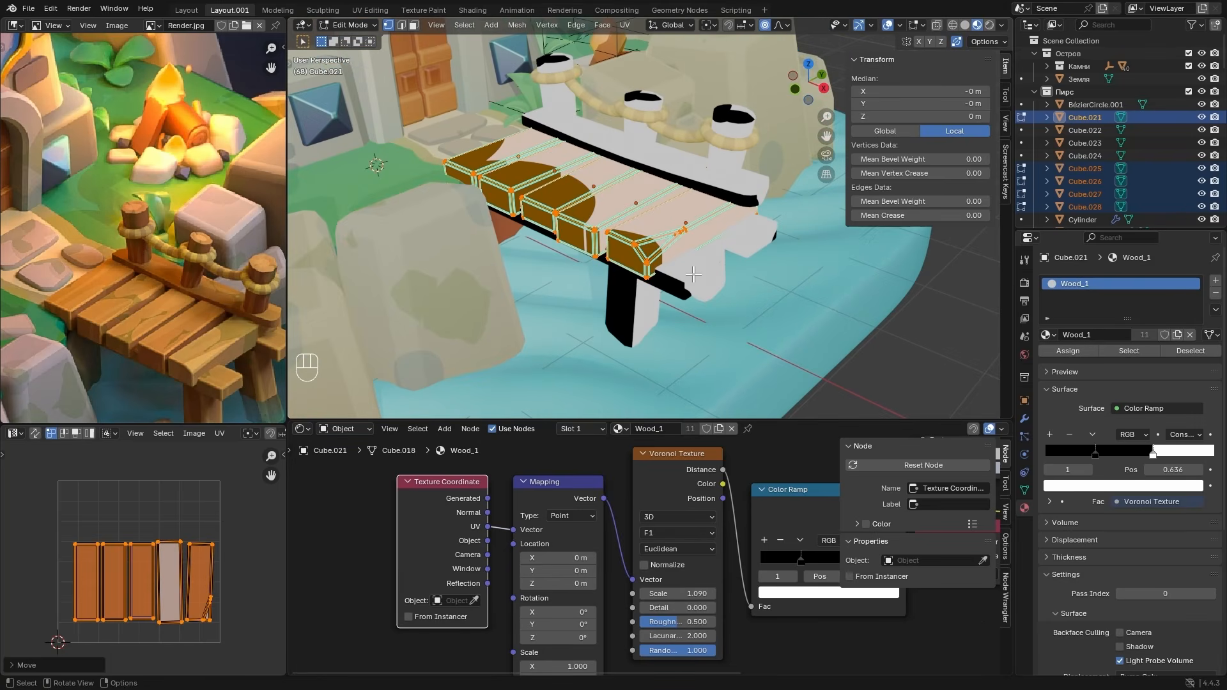
key(Tab)
click(600, 265)
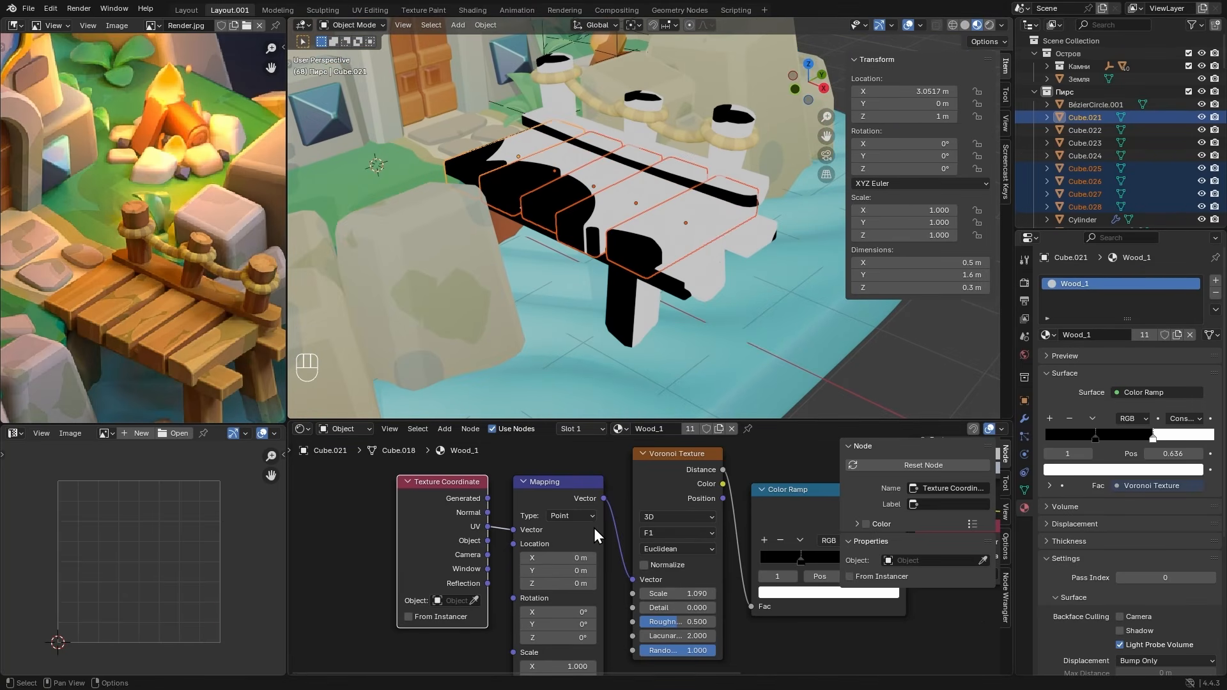
- Set Mapping scale to X 30, Y 0.6 and Z rotation to 30°, Voronoi scale to 0.9 and the ramp's white stop to 0.750
middle_drag(593, 528, 531, 484)
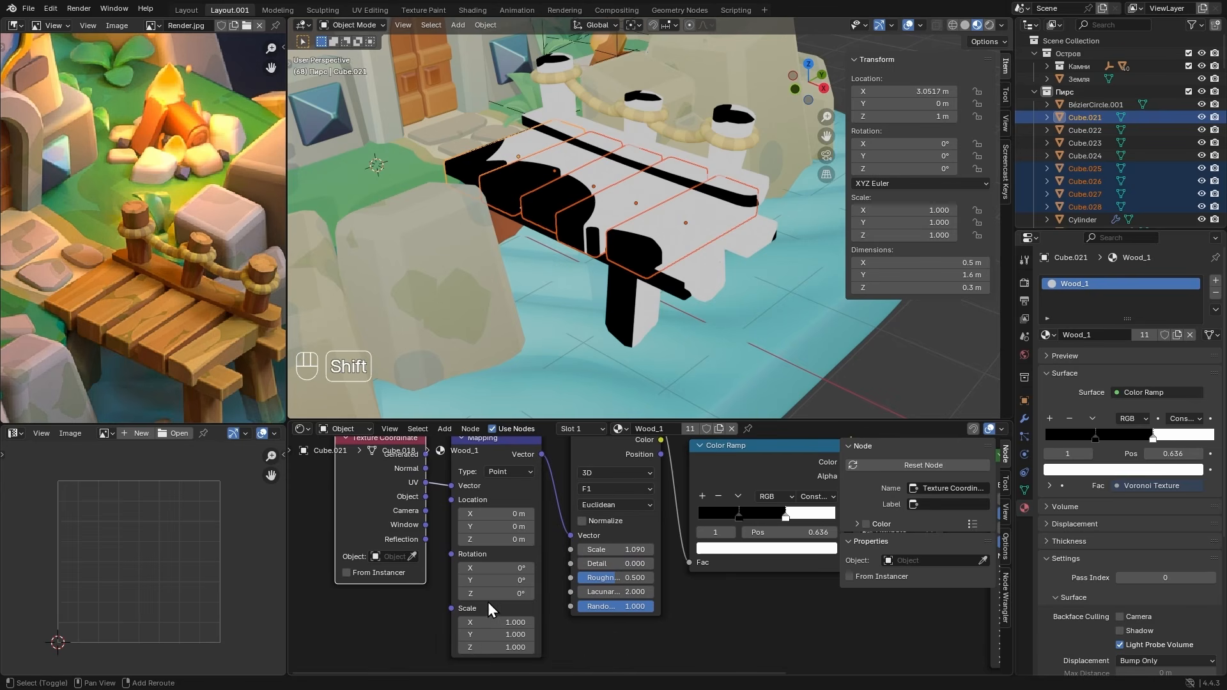
drag(500, 623, 435, 639)
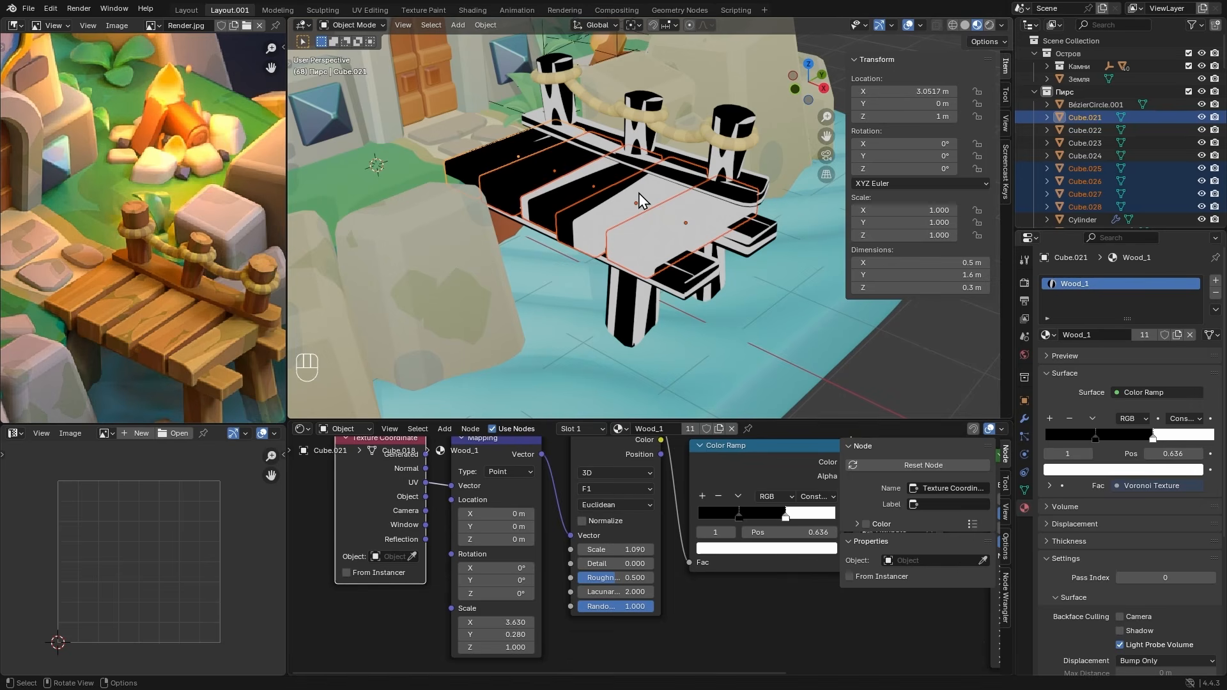
middle_drag(638, 197, 525, 496)
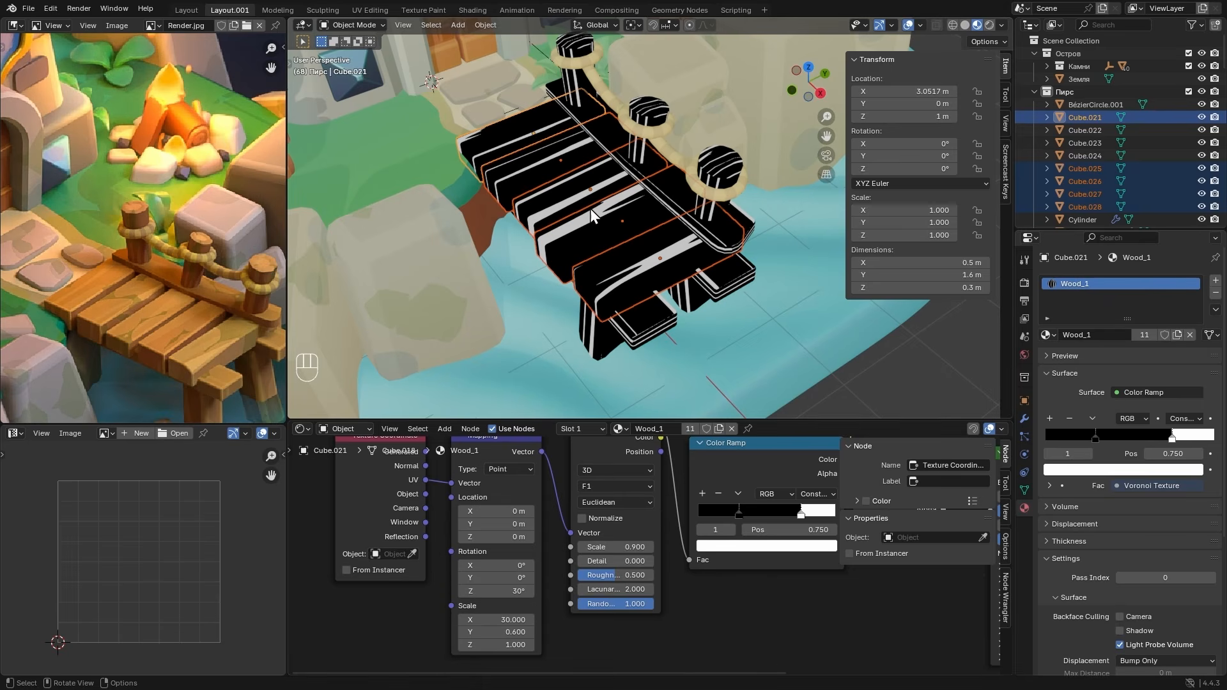
- Select the lower support beams and the long side board, and unwrap them with Project from View from the top
click(646, 321)
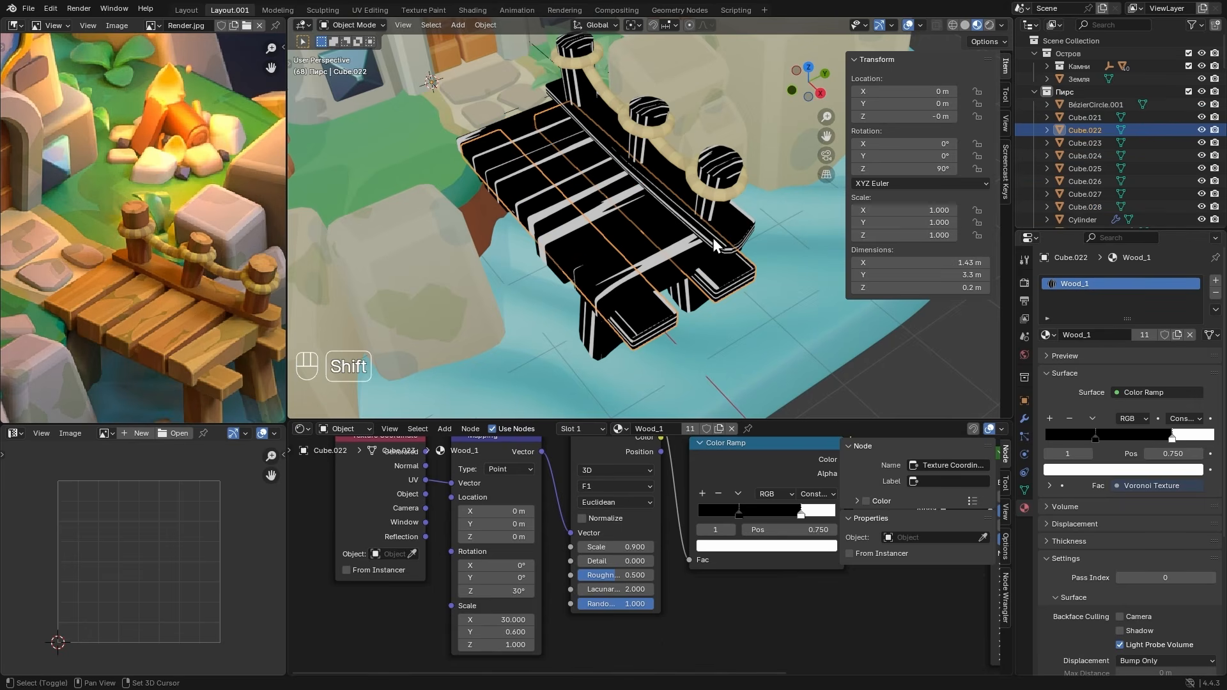
shift+click(714, 240)
click(809, 67)
key(Tab)
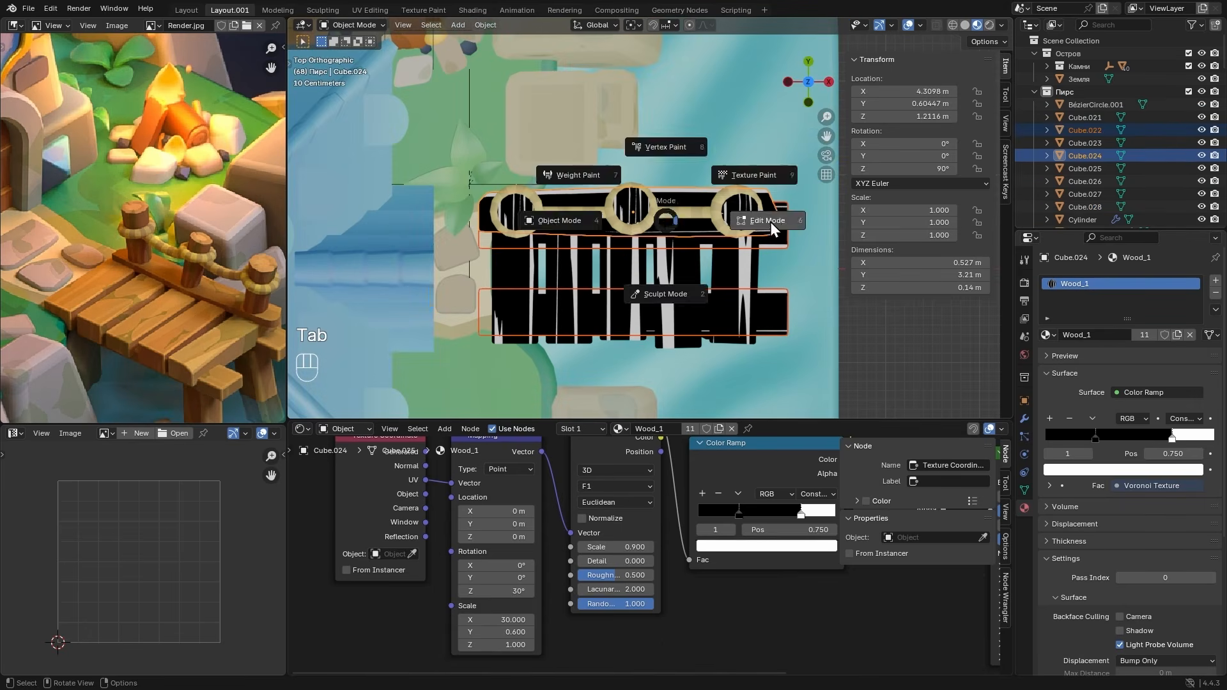
key(a)
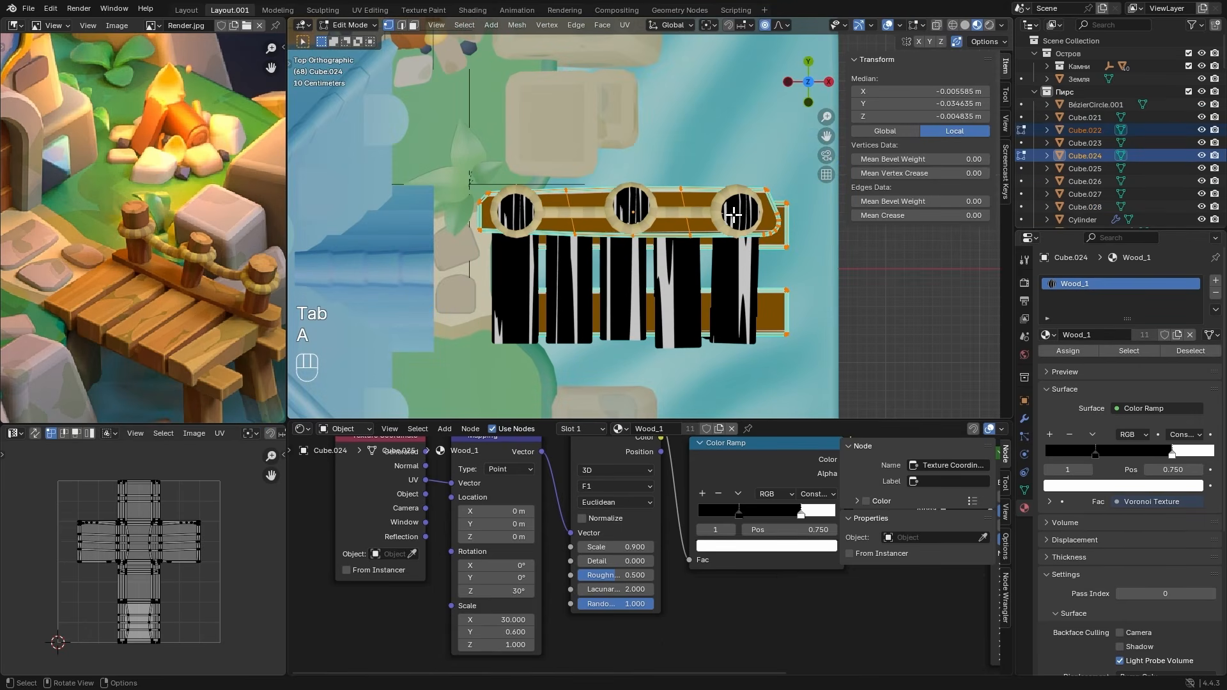
key(u)
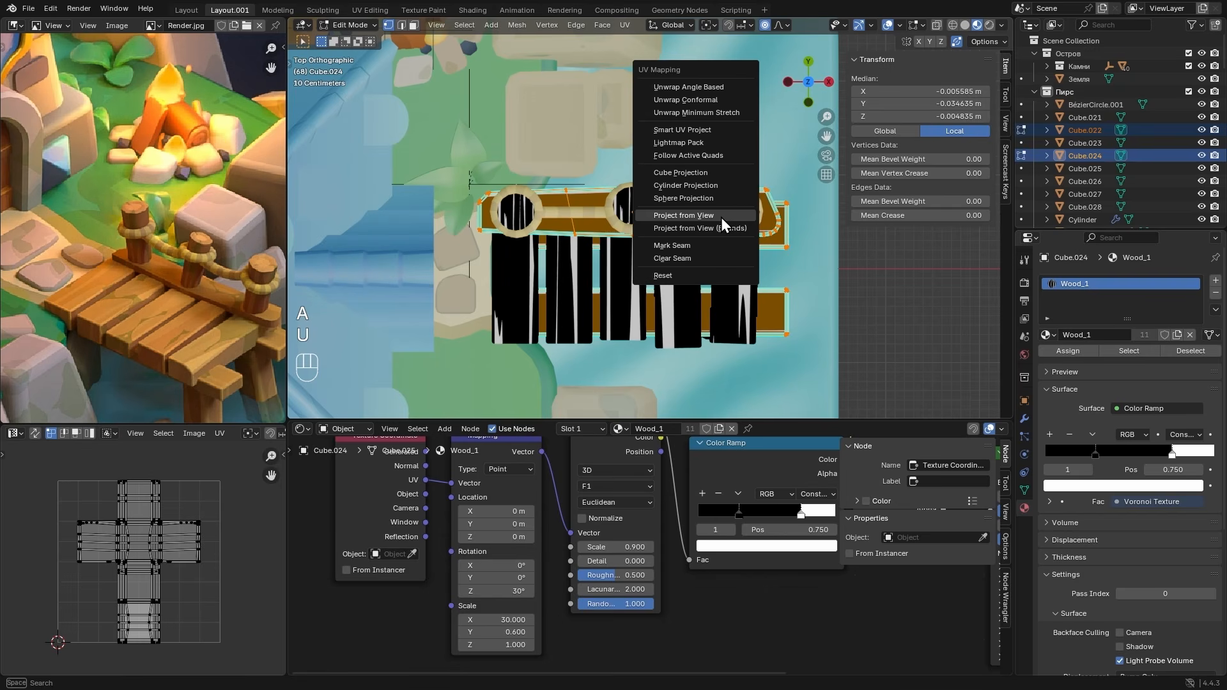
click(721, 217)
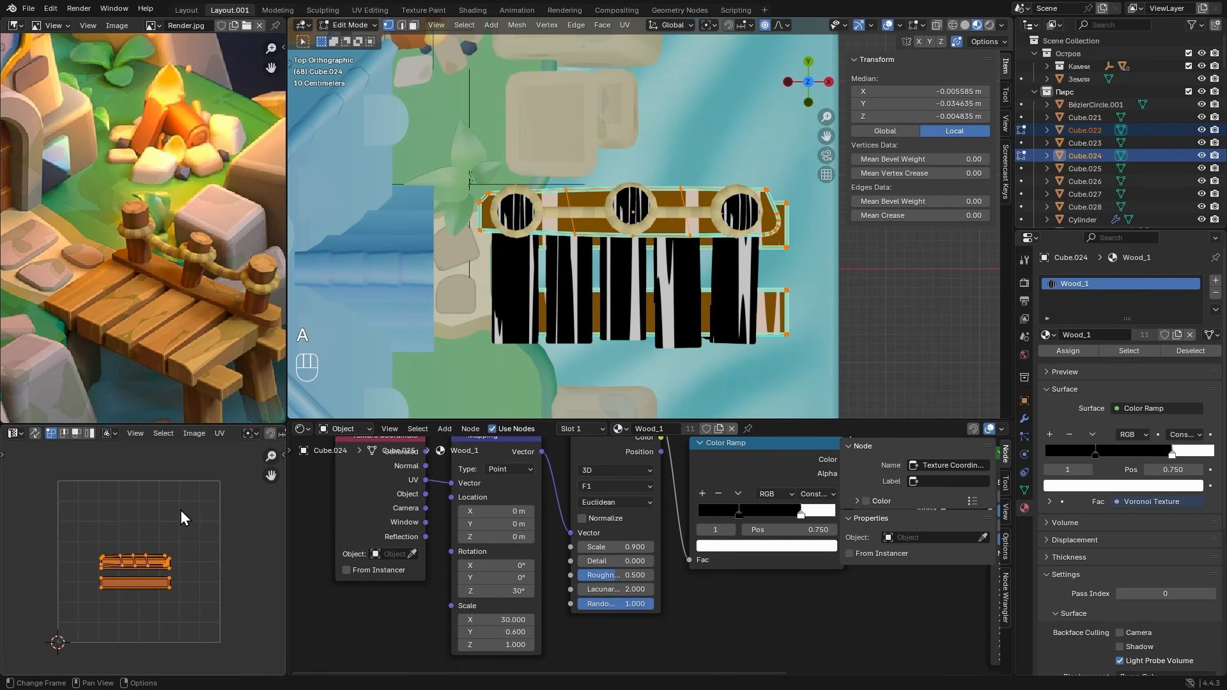
- Rotate the beam and side board UVs by 90°, enlarge them, shift them up in the tile and leave Edit Mode
middle_drag(646, 249, 617, 274)
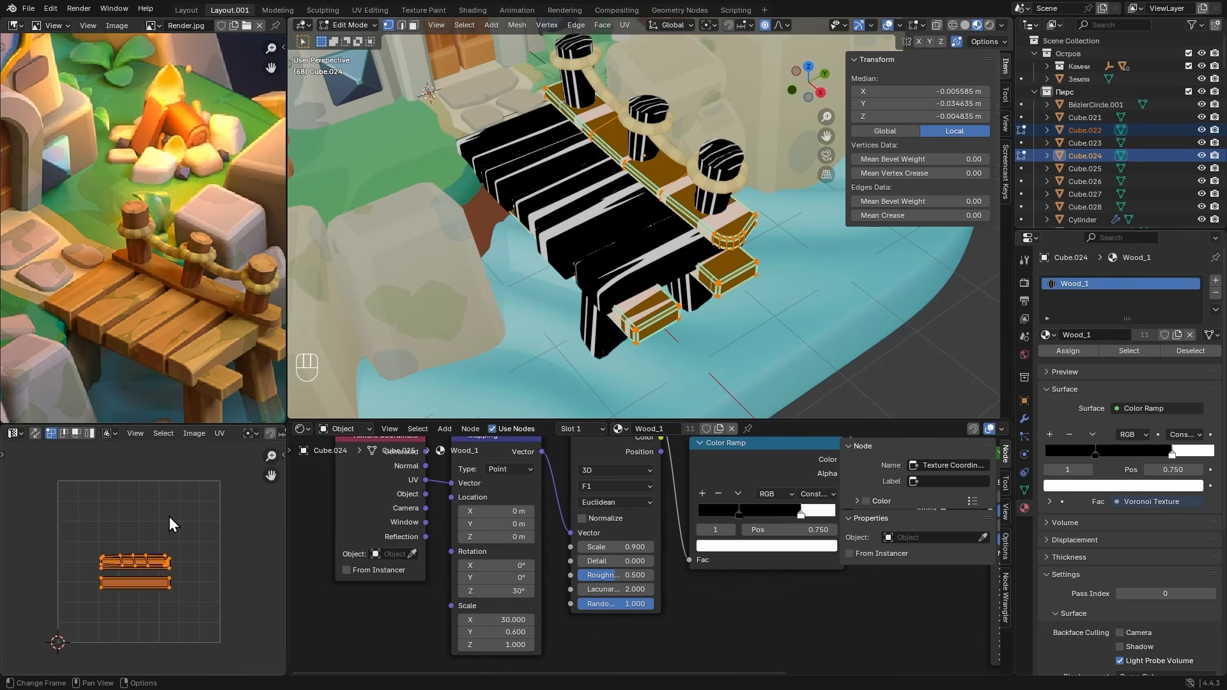
text(r90)
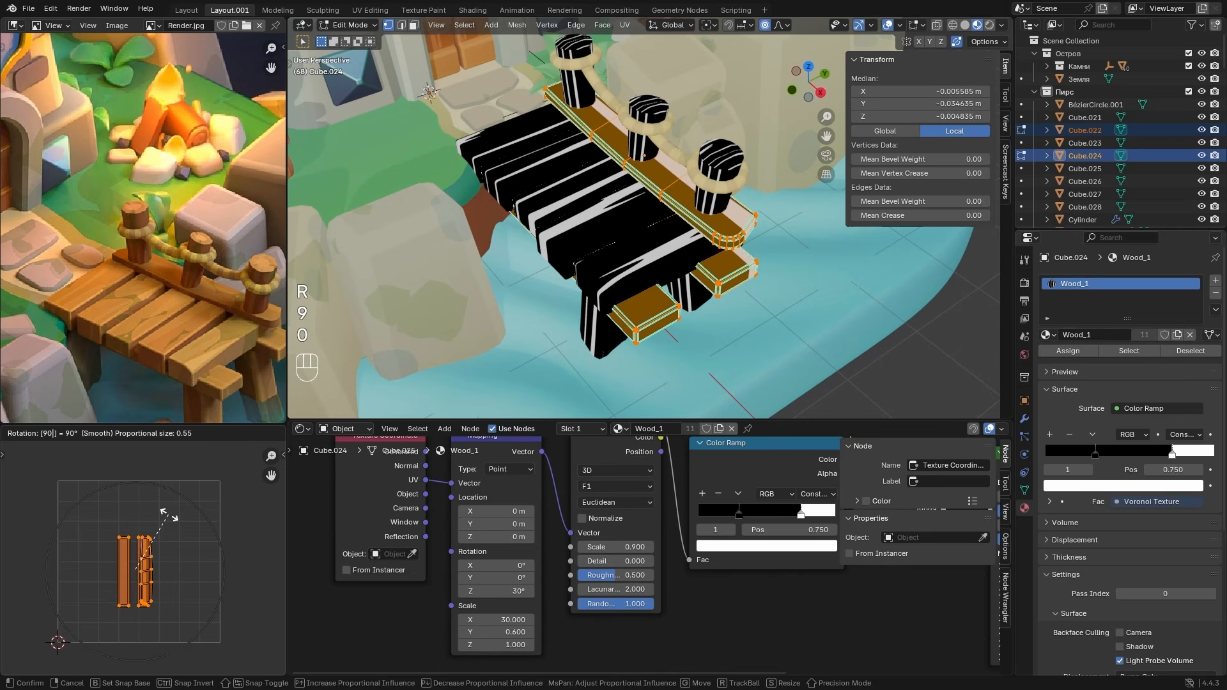
key(Return)
key(g)
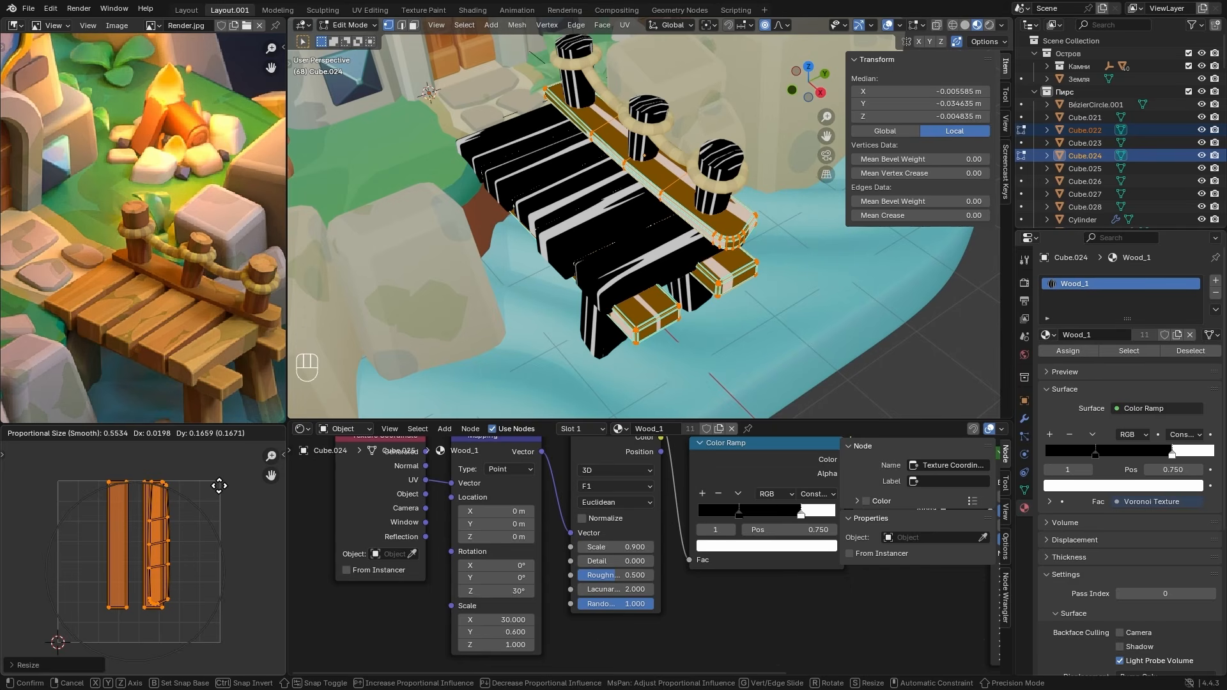
click(218, 487)
key(Tab)
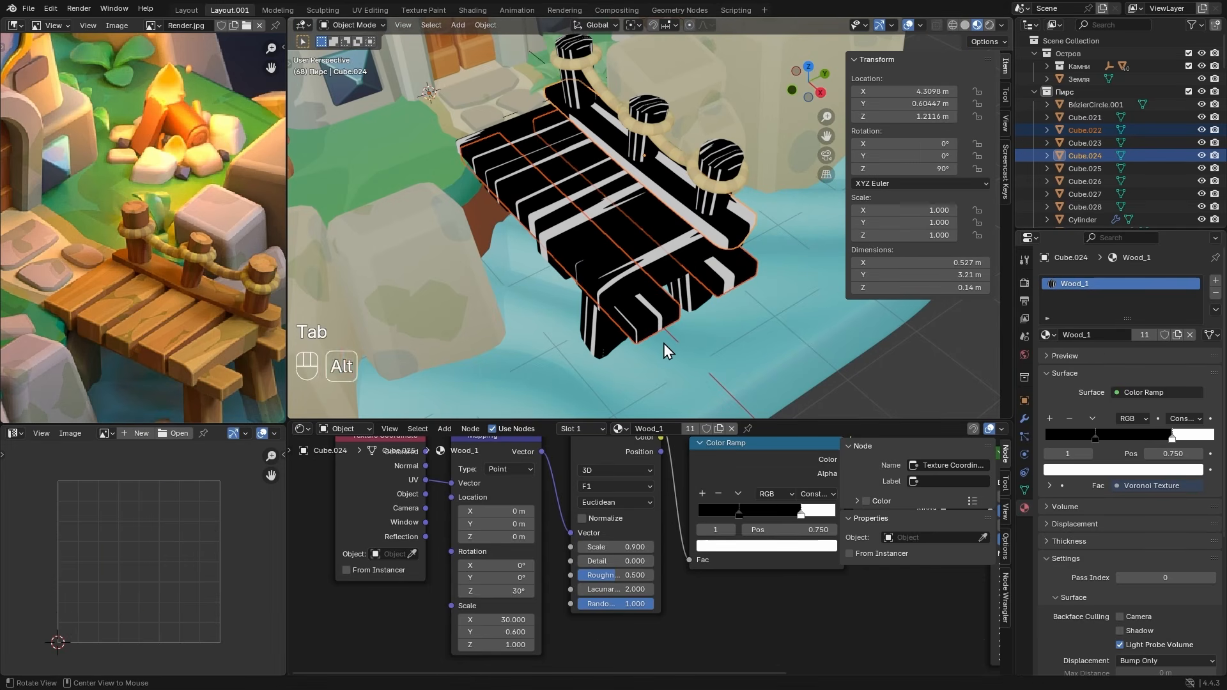
- Select the pier's legs beneath the deck and unwrap all their faces with Cube Projection
alt+drag(663, 343, 639, 275)
click(589, 247)
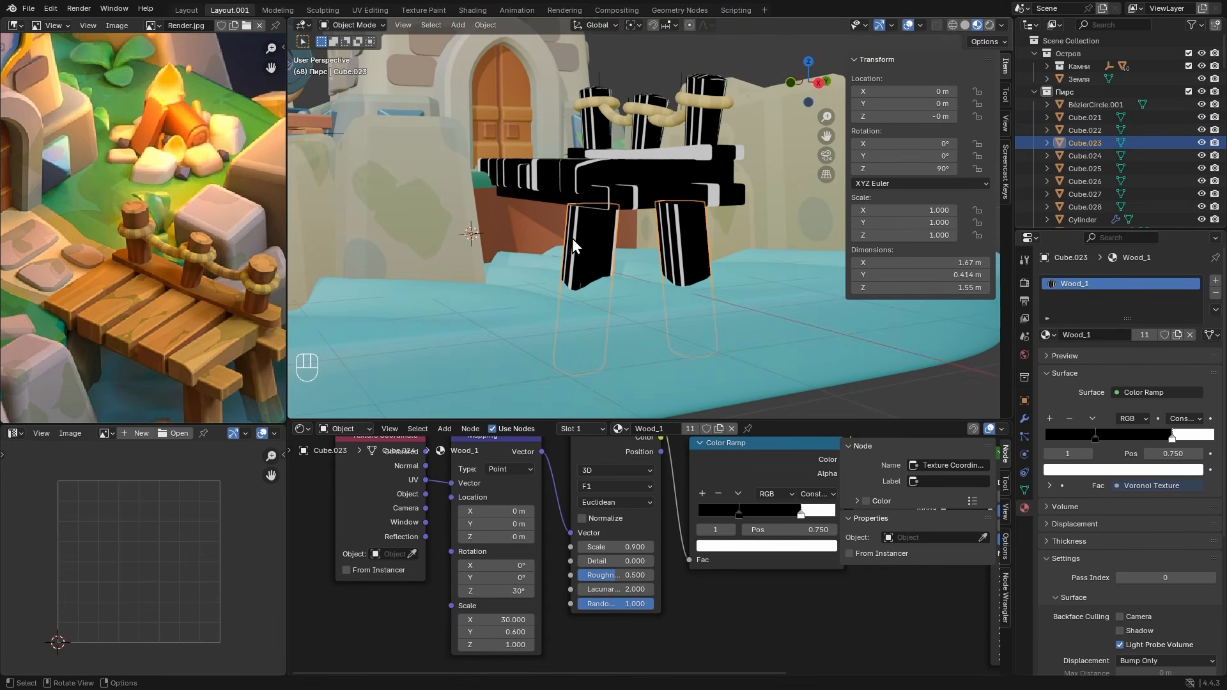
key(Tab)
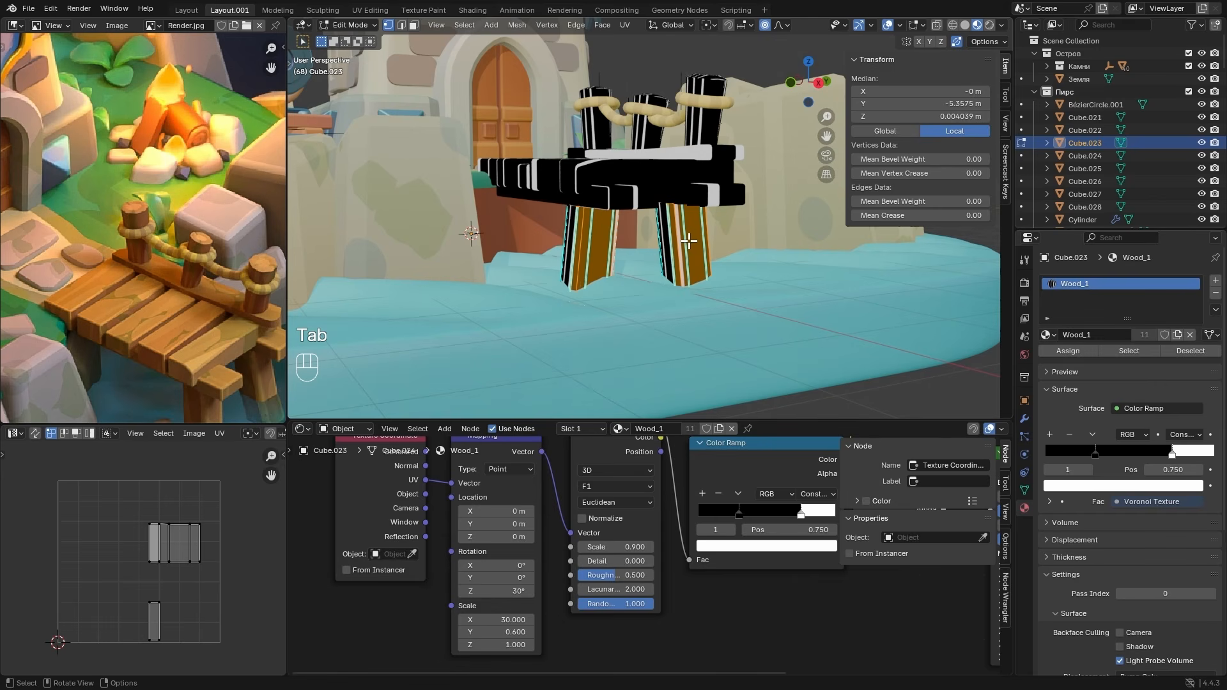
key(a)
key(u)
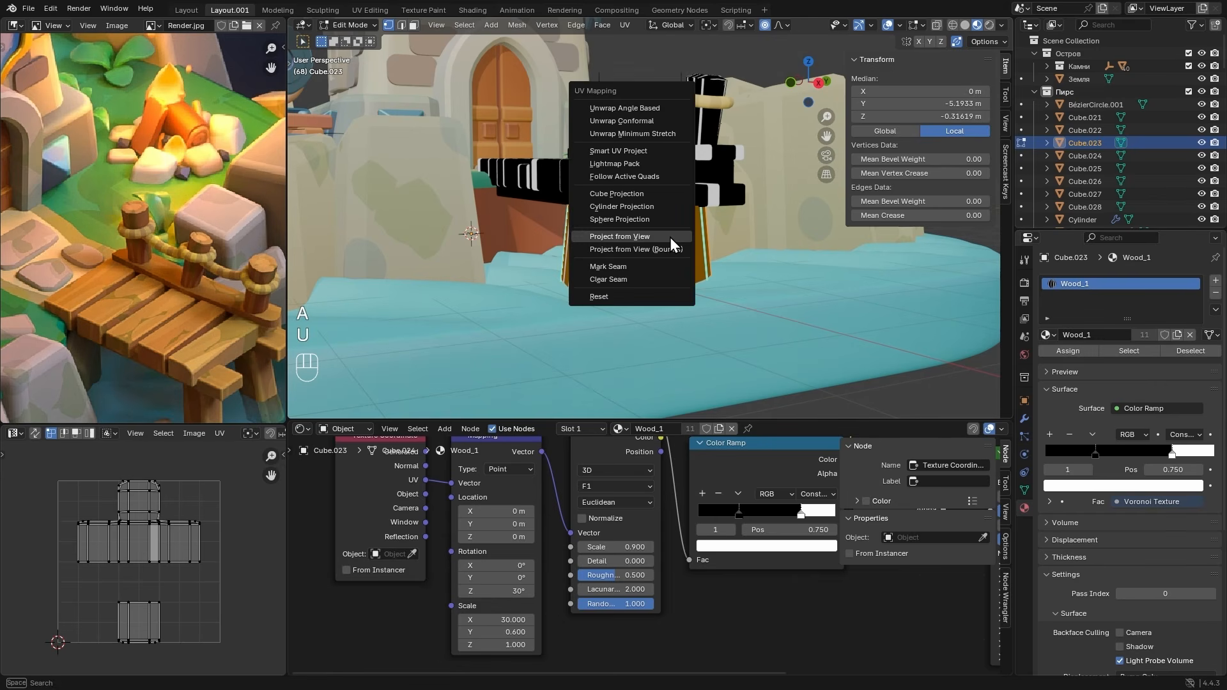
click(657, 194)
- Scale all UVs of the pier legs down to about half size and return to Object Mode
key(a)
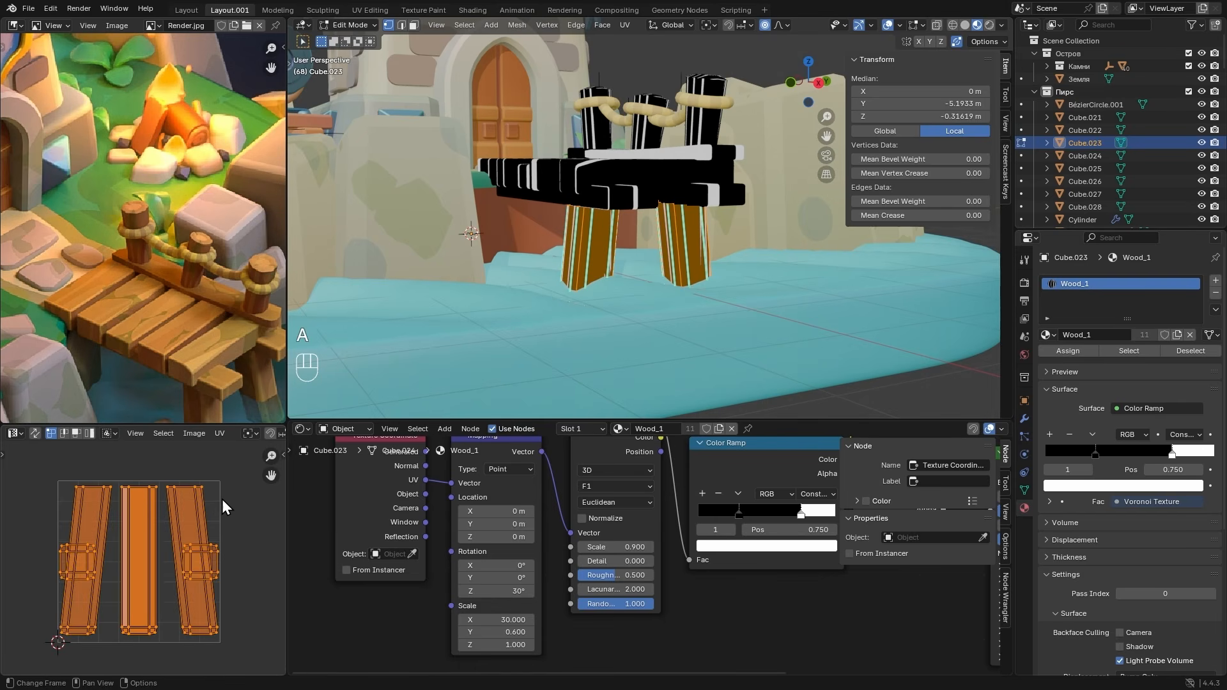
key(s)
click(165, 513)
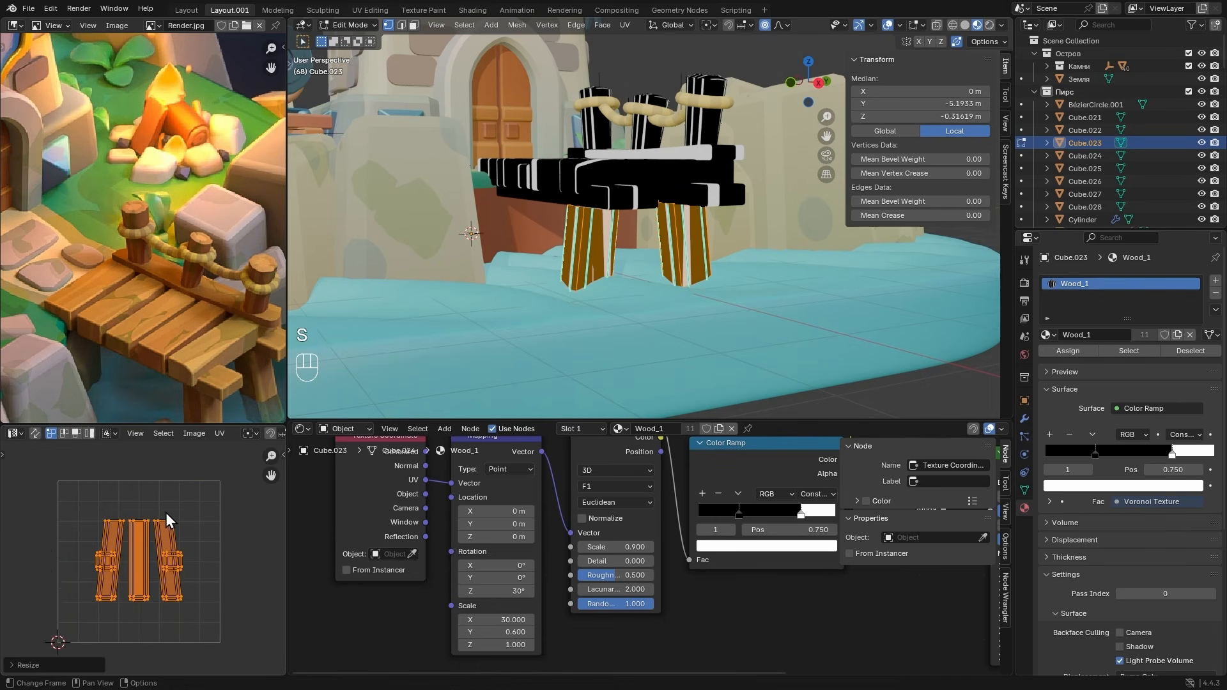
alt+middle_drag(703, 221, 681, 301)
key(Tab)
- Select the three round rope posts and unwrap all their faces with Project from View in the top view
scroll(681, 300, down, 3)
click(715, 165)
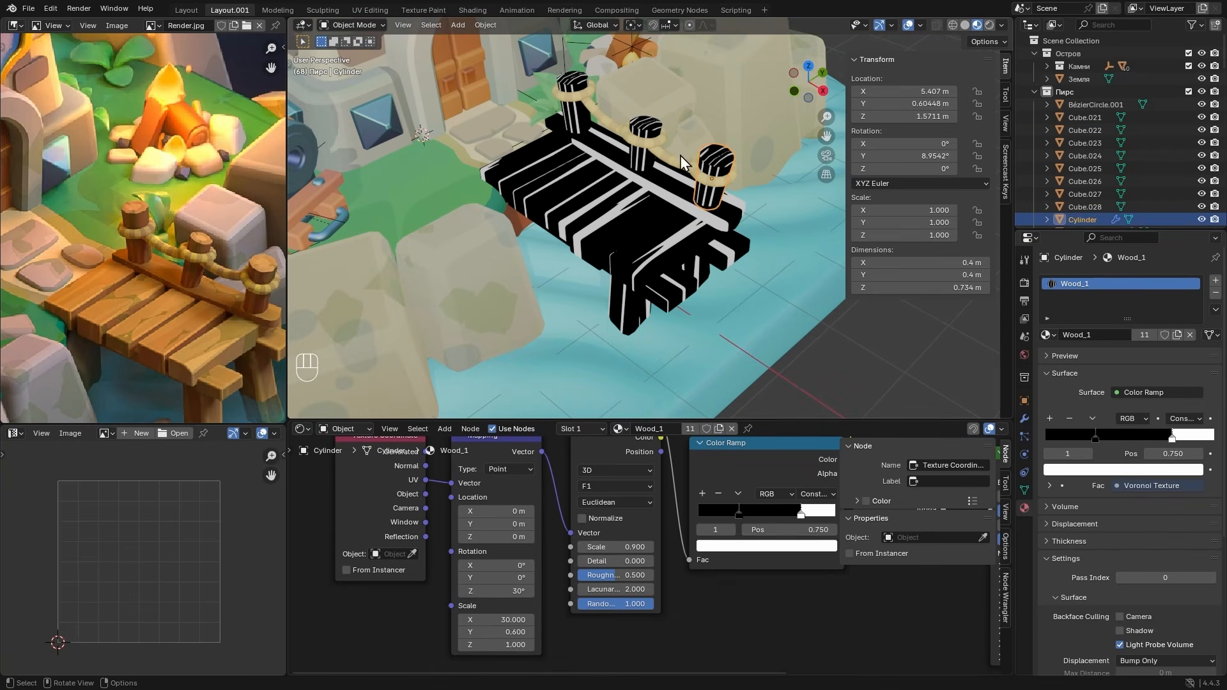
shift+click(639, 122)
shift+click(562, 90)
key(Tab)
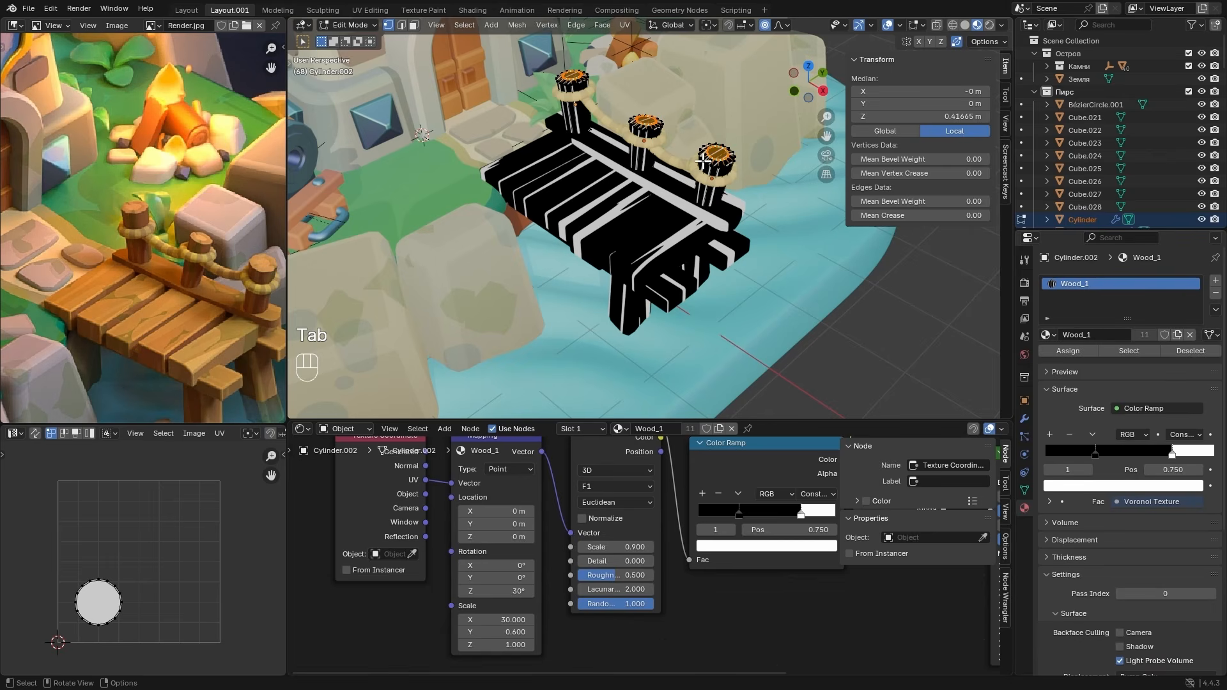
key(a)
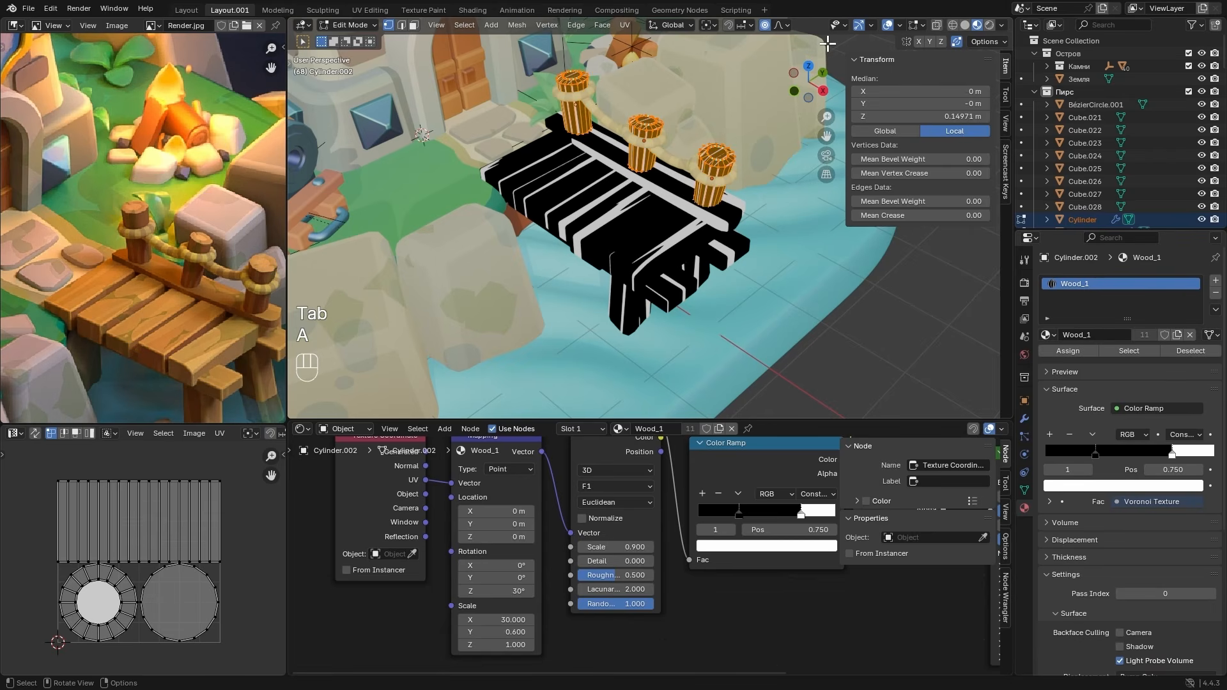
click(808, 65)
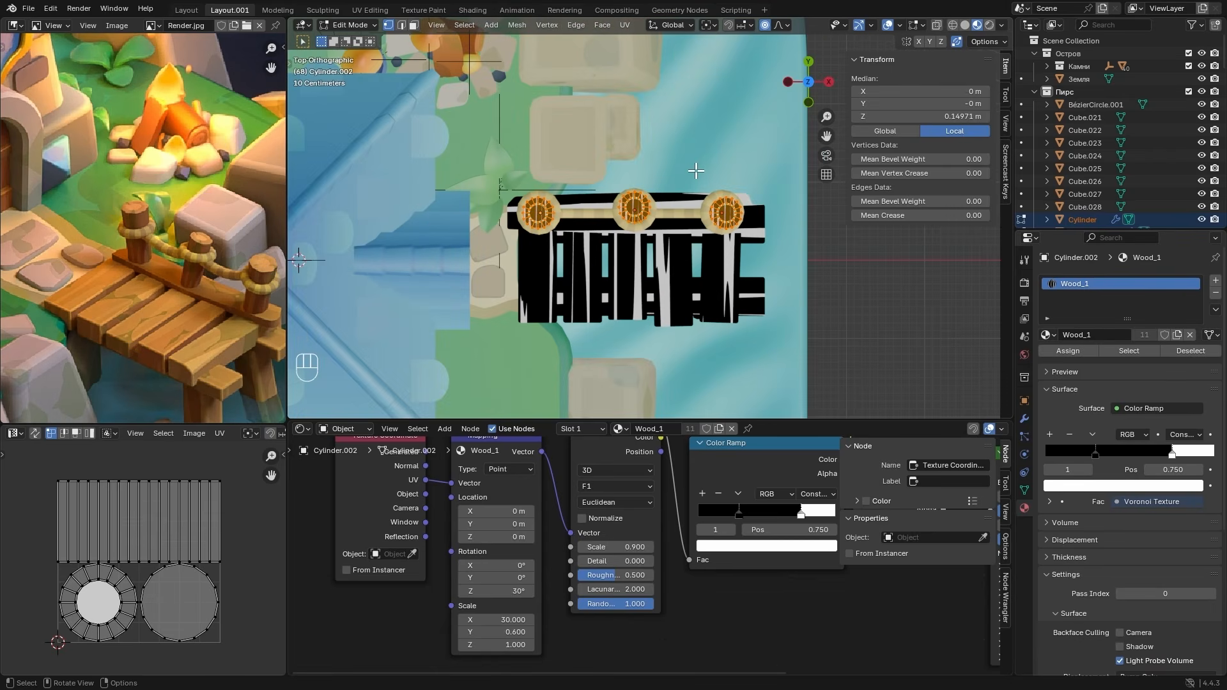
key(u)
click(696, 171)
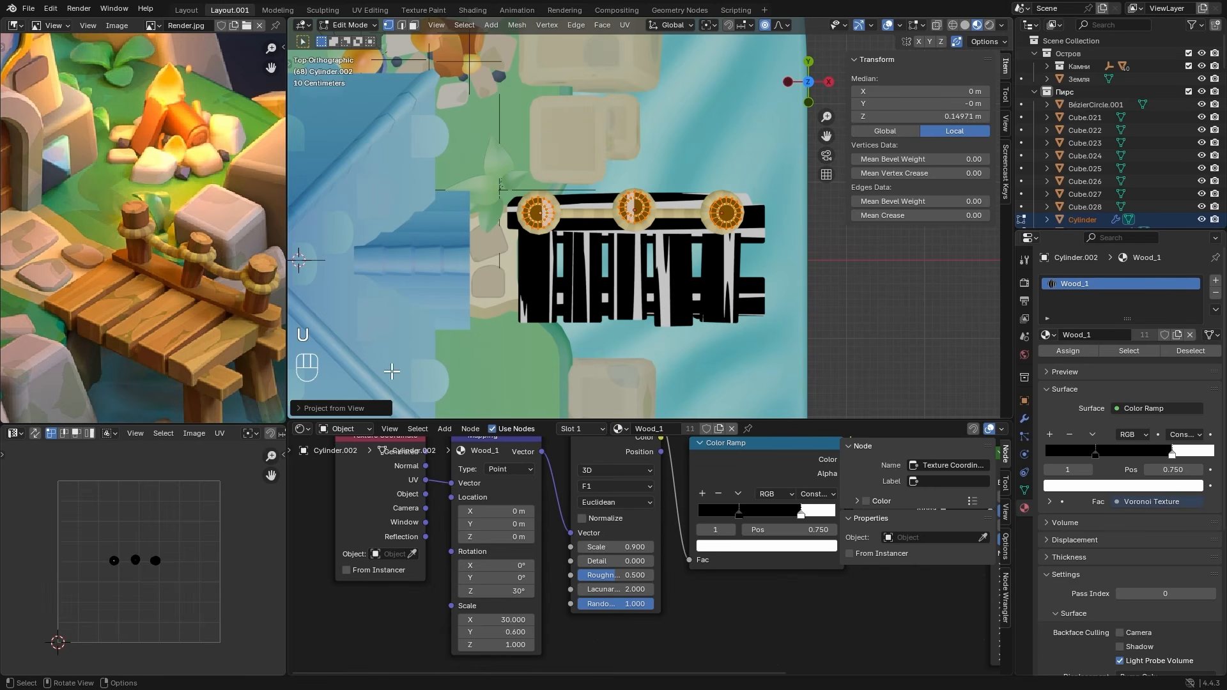
- Enlarge all UVs of the three rope posts and rotate them within the tile
key(a)
key(s)
click(255, 508)
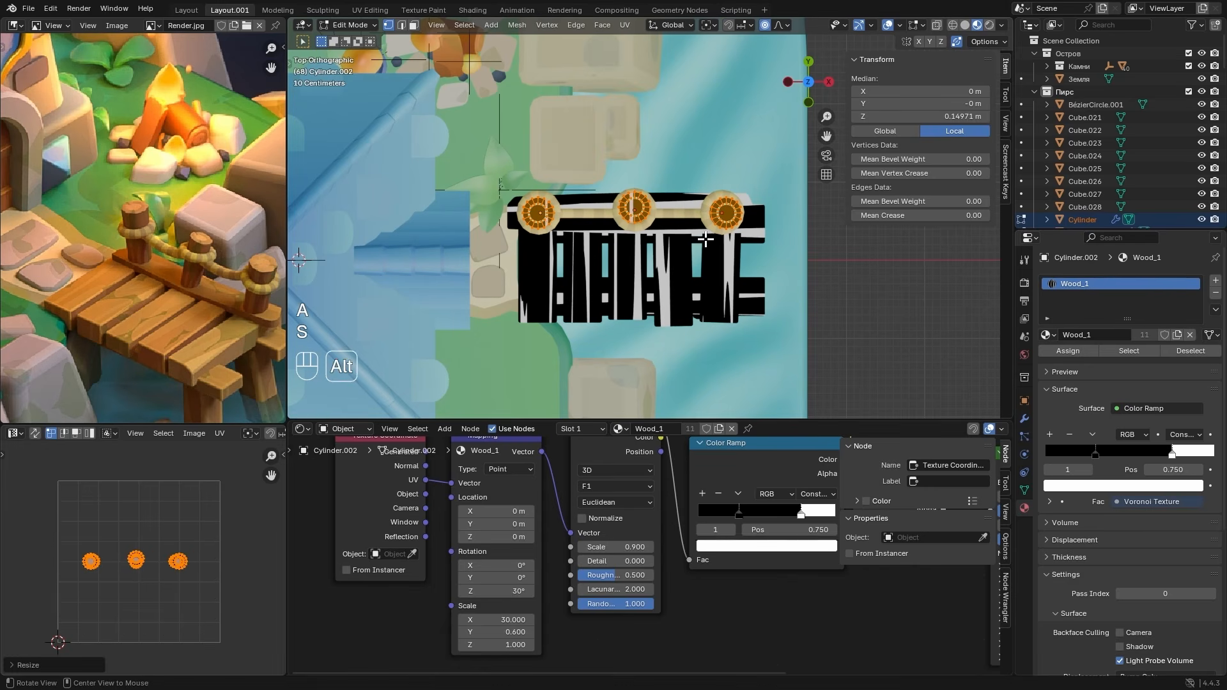
alt+drag(704, 239, 621, 145)
key(s)
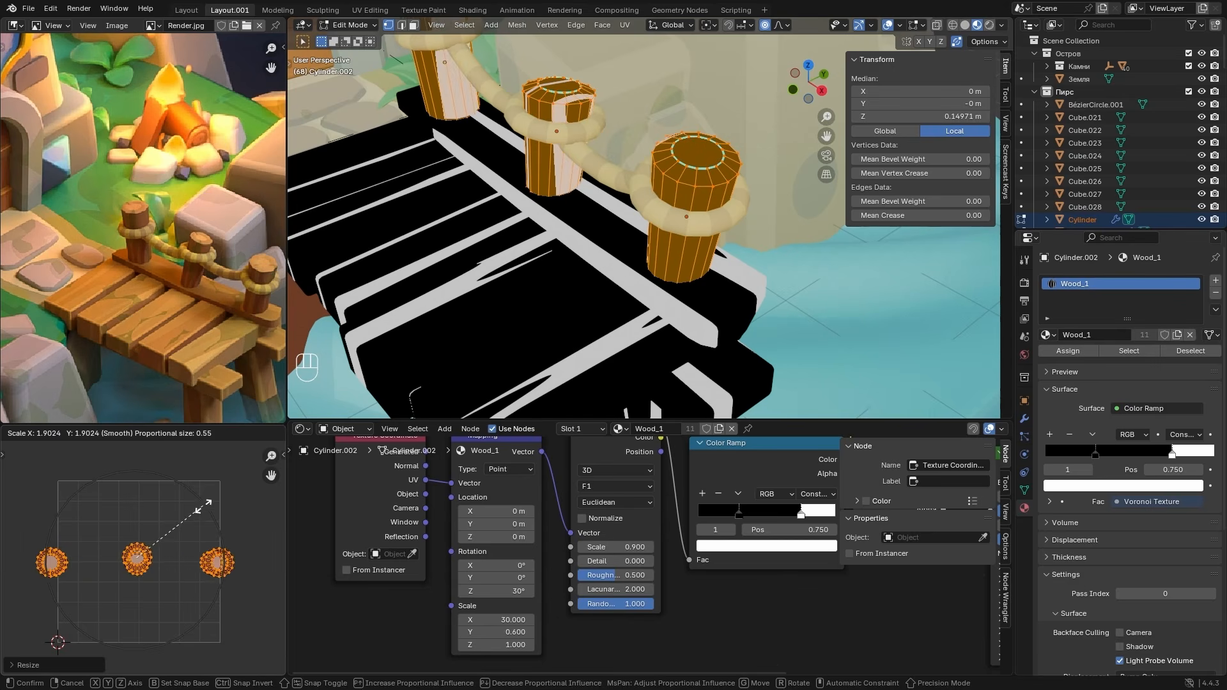
click(201, 507)
key(r)
click(197, 541)
key(Tab)
scroll(511, 235, down, 3)
alt+shift+drag(473, 234, 533, 236)
scroll(533, 235, down, 3)
- Turn off proportional editing for the UVs and move the upper post island inward, above the middle one
key(Tab)
drag(32, 496, 94, 534)
key(g)
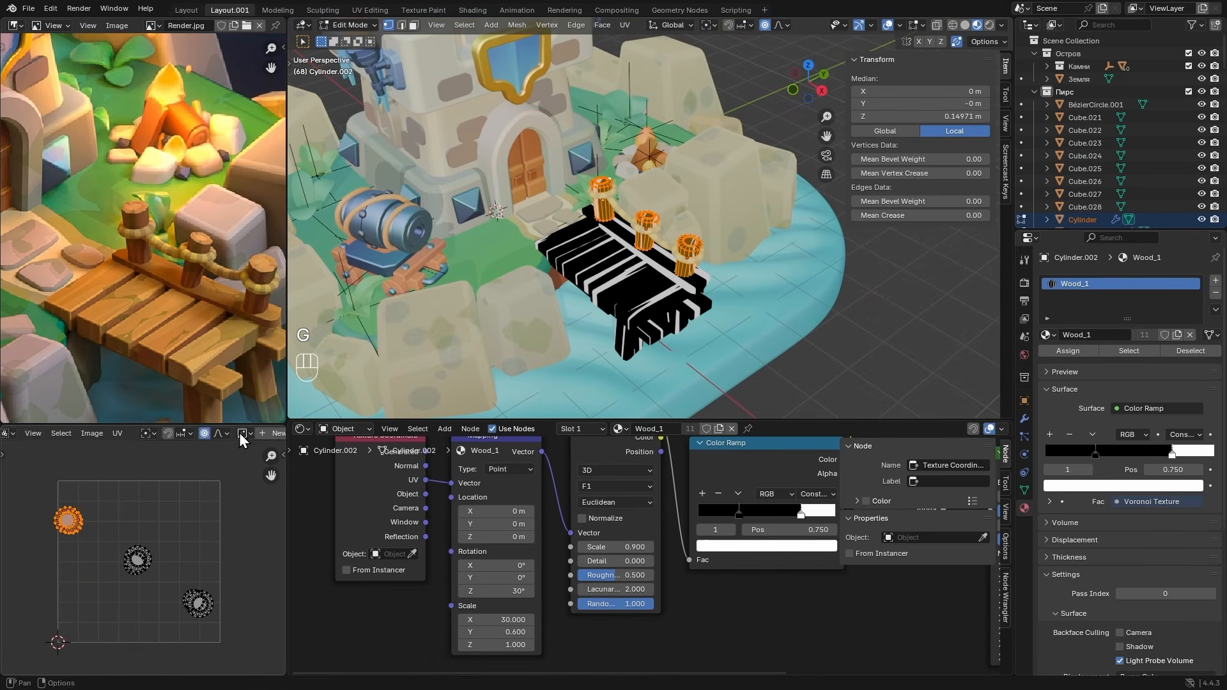
click(238, 434)
key(g)
click(132, 516)
scroll(384, 358, up, 2)
- Scale up the UV island of the lower post and reposition it in the tile's lower part
drag(173, 578, 216, 629)
key(g)
click(212, 611)
key(s)
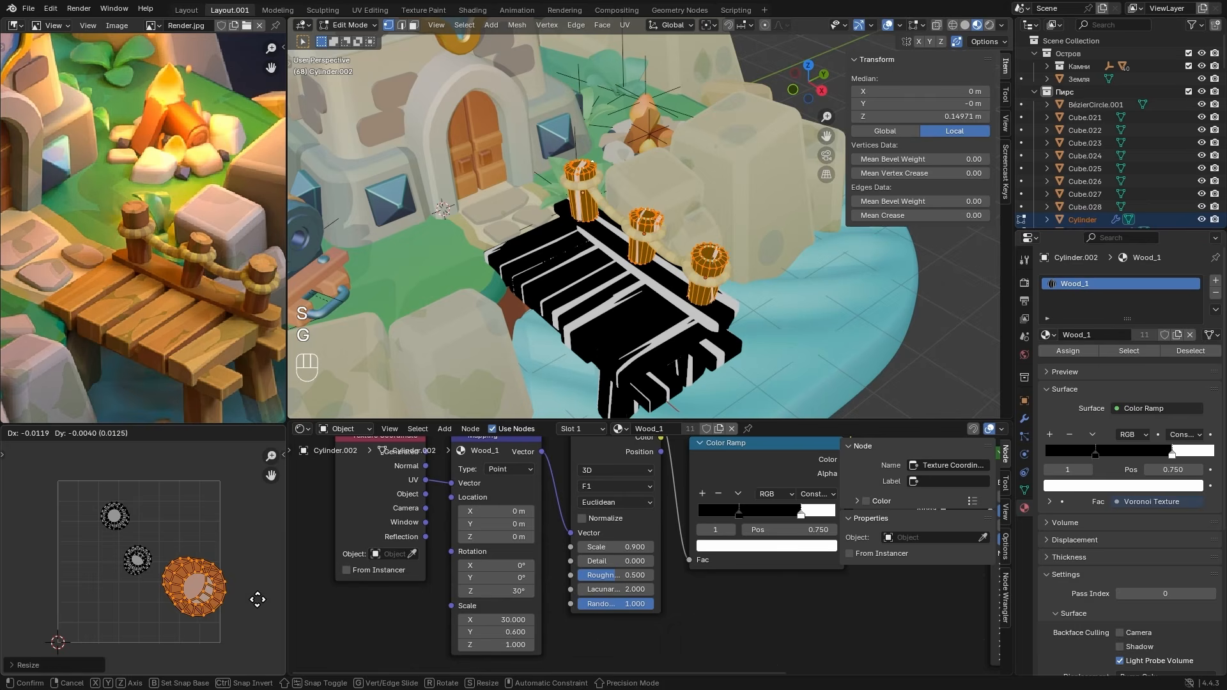
click(257, 597)
- Rotate the middle post's UV island and return to Object Mode
drag(119, 525, 157, 592)
key(r)
click(161, 527)
key(Tab)
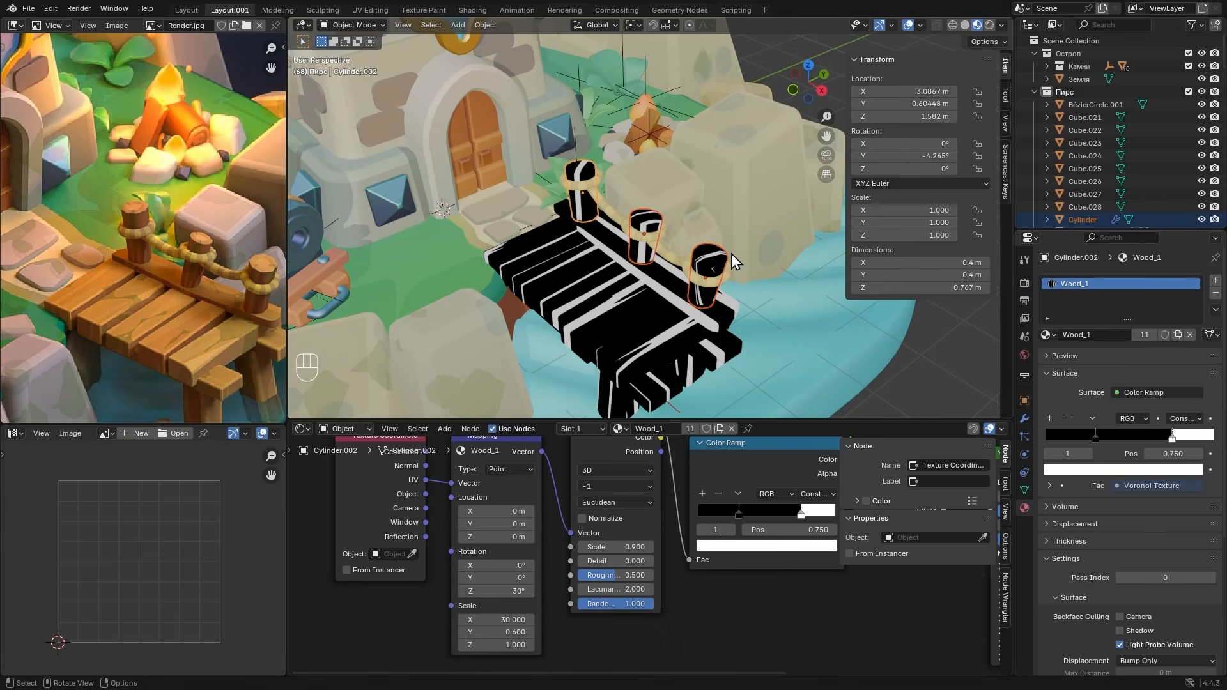
- Link the Color Attribute's Color to input A of Wood_1's Overlay mix node and change its blending mode to Screen
middle_drag(670, 494, 552, 565)
scroll(487, 565, down, 4)
drag(567, 475, 491, 496)
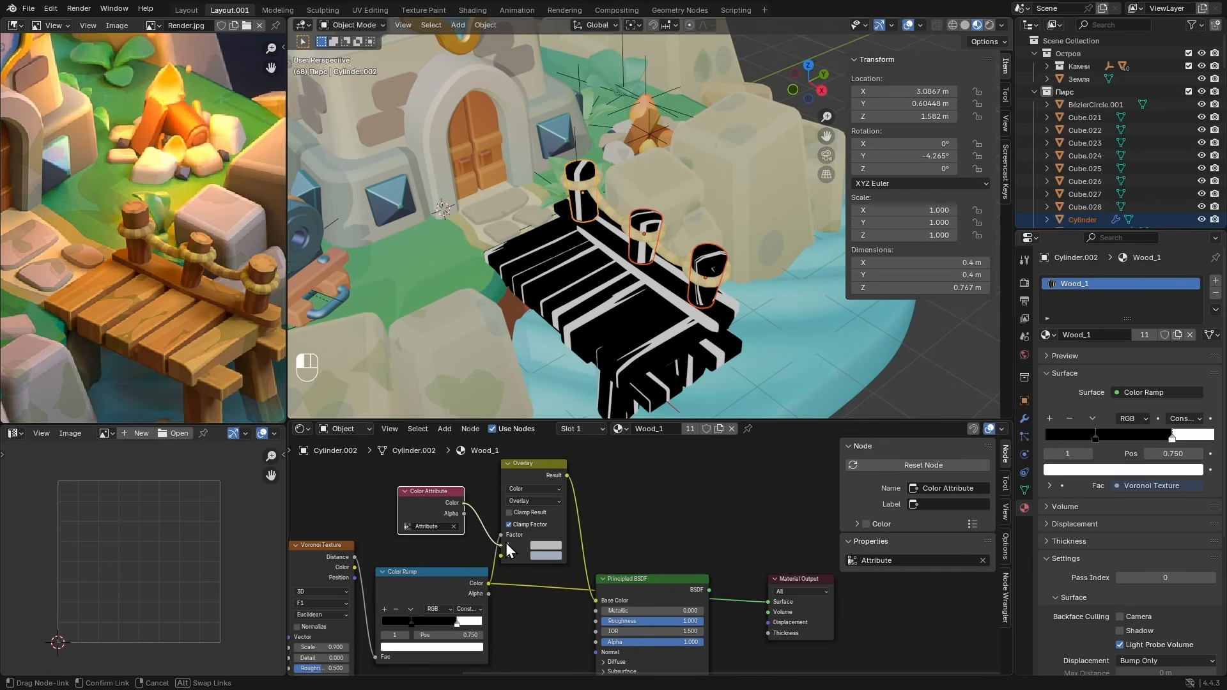
drag(505, 542, 507, 539)
click(528, 501)
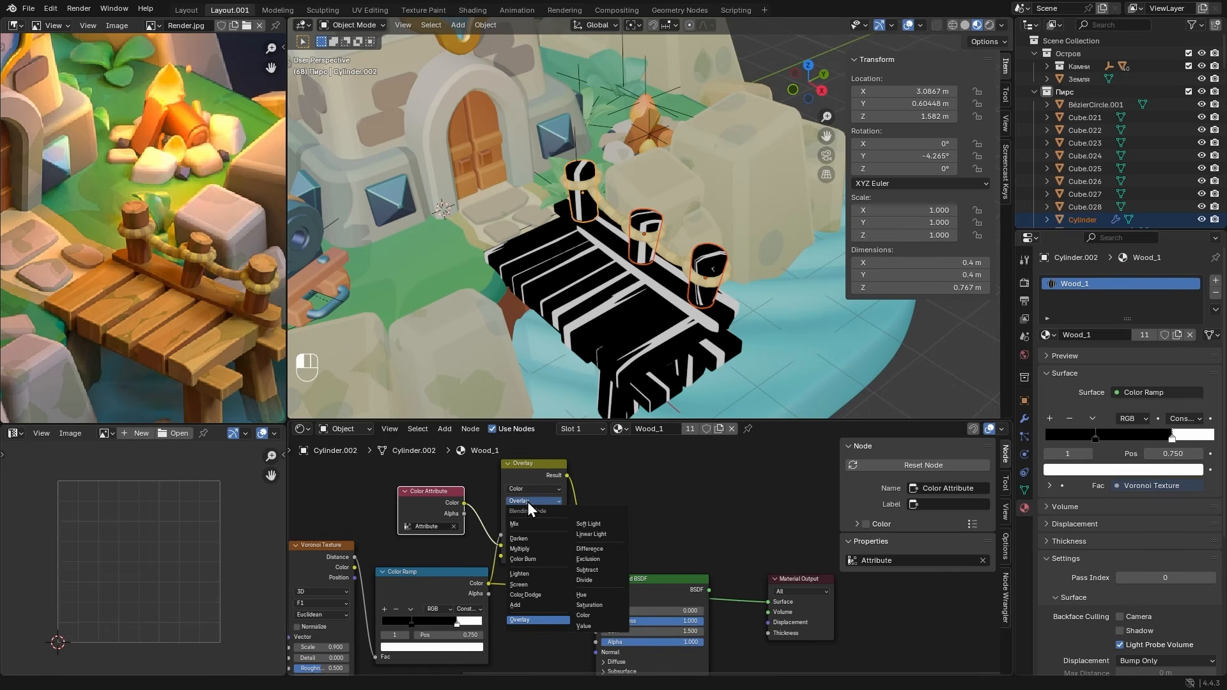
click(519, 584)
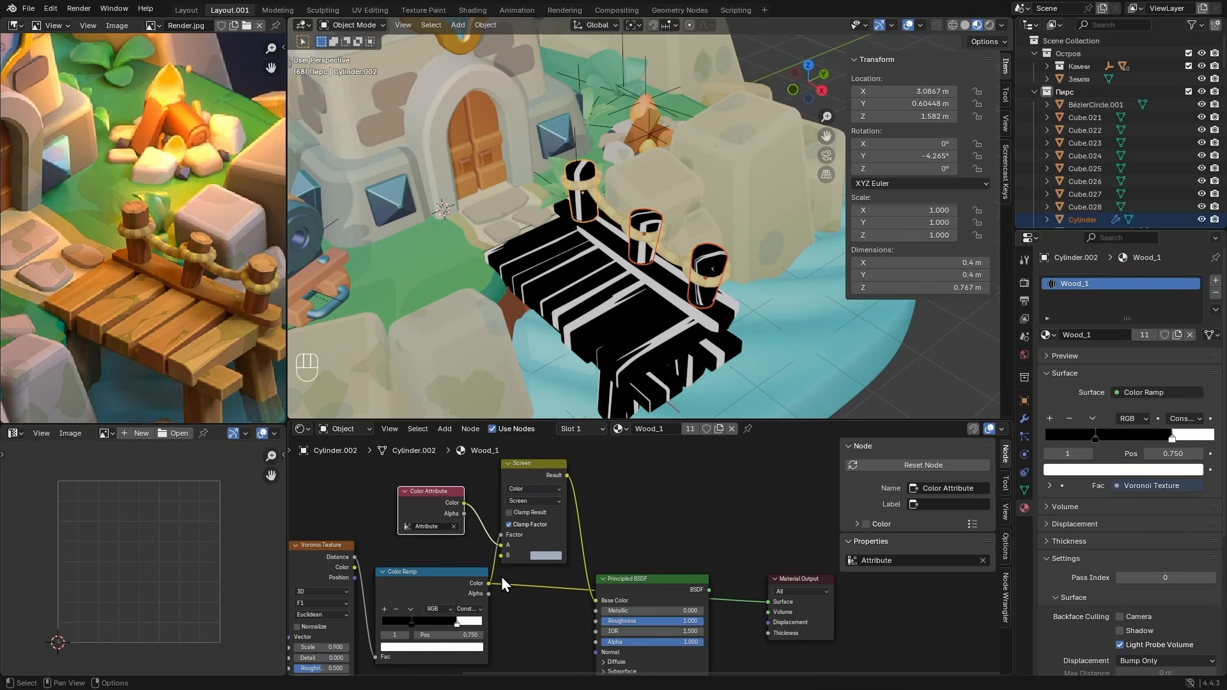
- Move Wood_1's Principled BSDF node up and reconnect it to the Material Output
middle_drag(501, 576, 531, 559)
click(681, 564)
drag(681, 565, 684, 520)
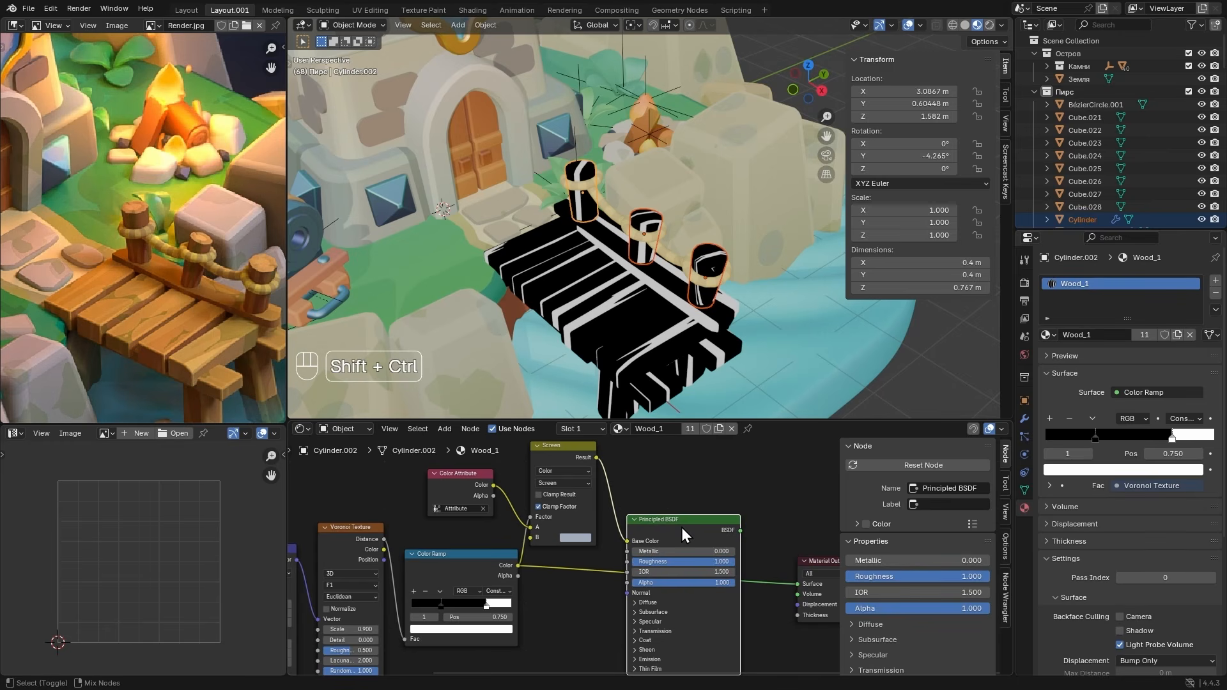
ctrl+shift+click(681, 527)
scroll(646, 511, up, 2)
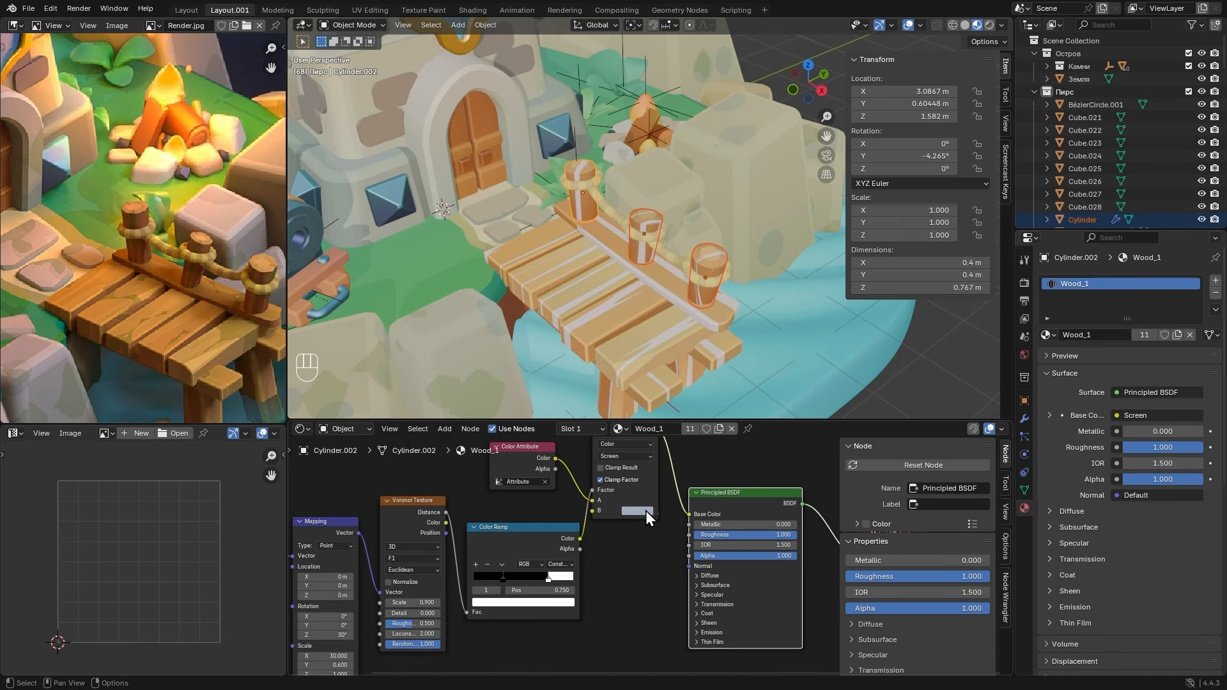
- Change color B of the Screen mix node to a muted golden yellow and darken it slightly
scroll(616, 524, up, 2)
click(622, 518)
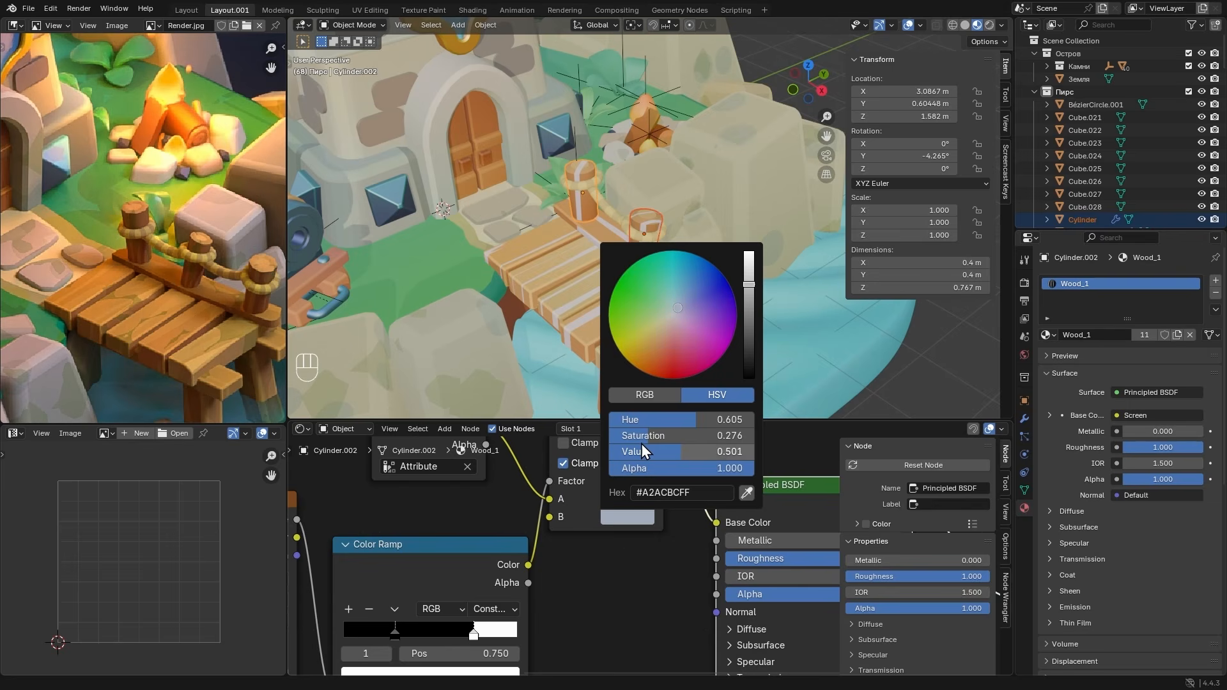
drag(672, 313, 639, 345)
mouse_move(749, 283)
mouse_down()
mouse_move(749, 302)
mouse_move(749, 286)
mouse_up()
scroll(594, 545, down, 1)
middle_drag(519, 590, 596, 512)
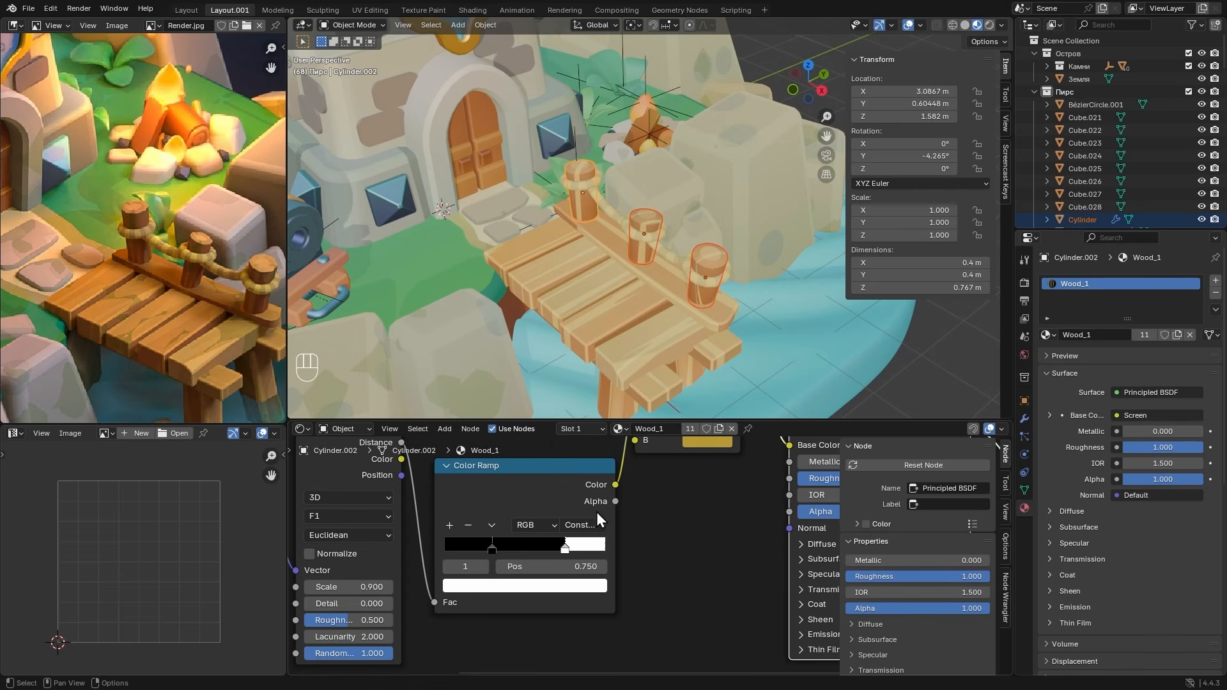
- Darken the Color Ramp's white stop to a light grey
click(567, 578)
click(582, 585)
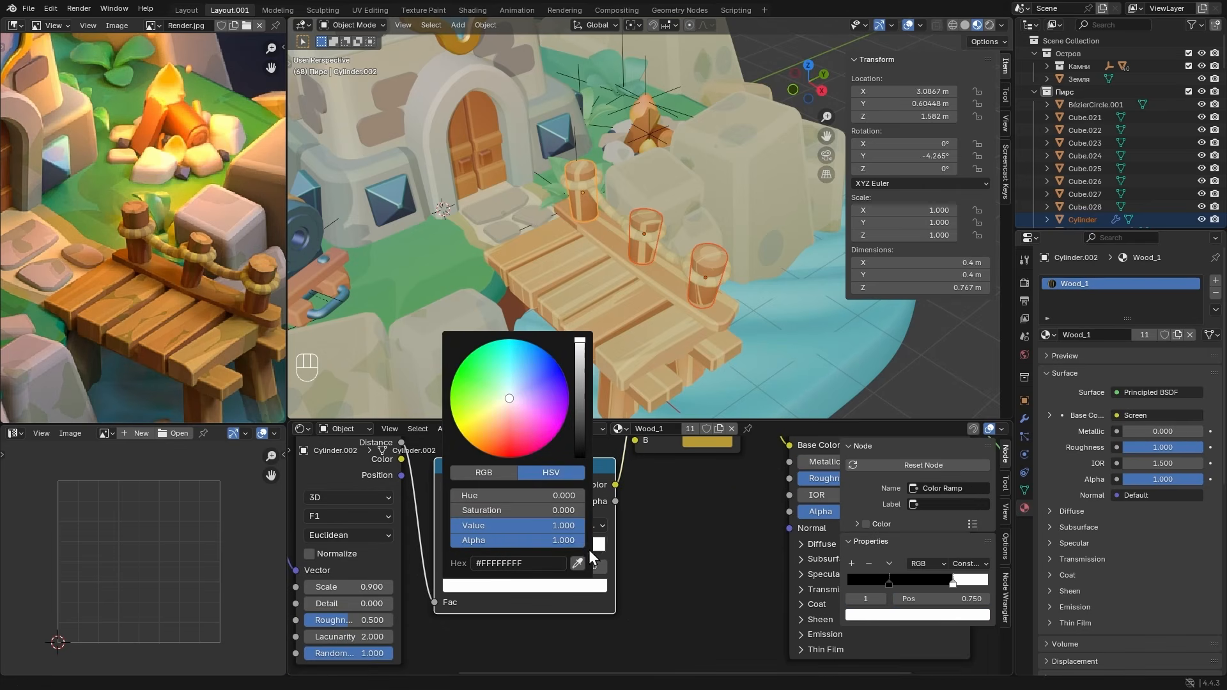
mouse_move(581, 347)
mouse_down()
mouse_move(579, 377)
mouse_move(579, 365)
mouse_up()
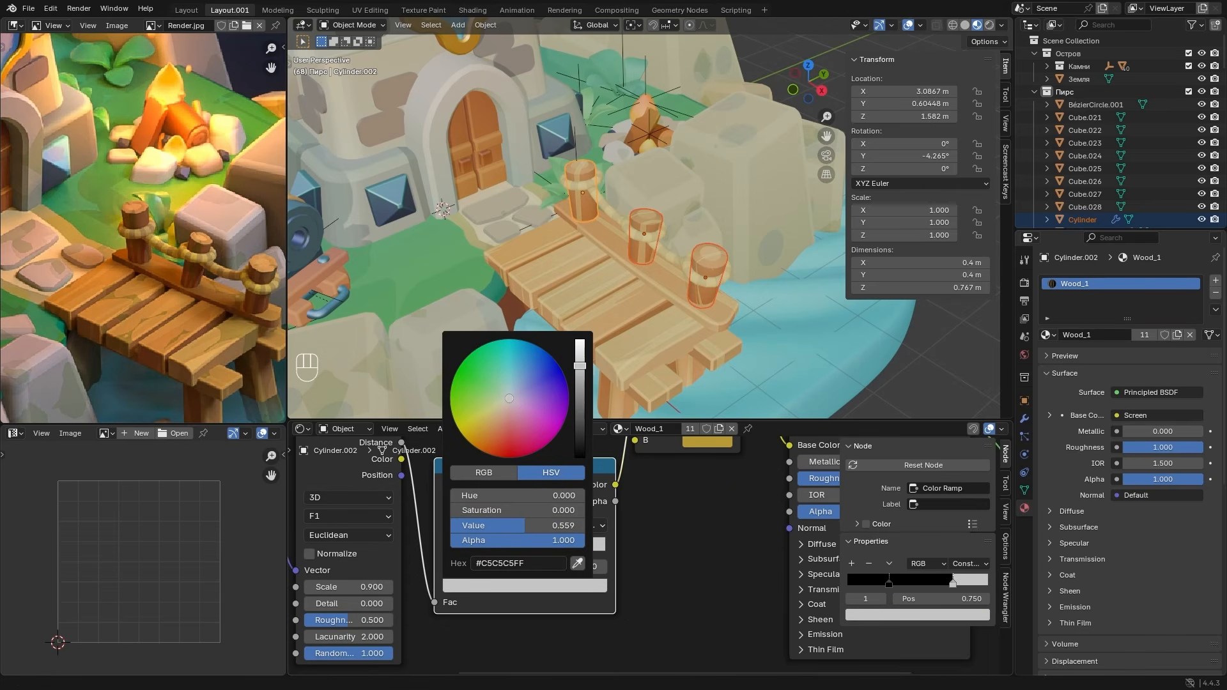
scroll(627, 573, down, 3)
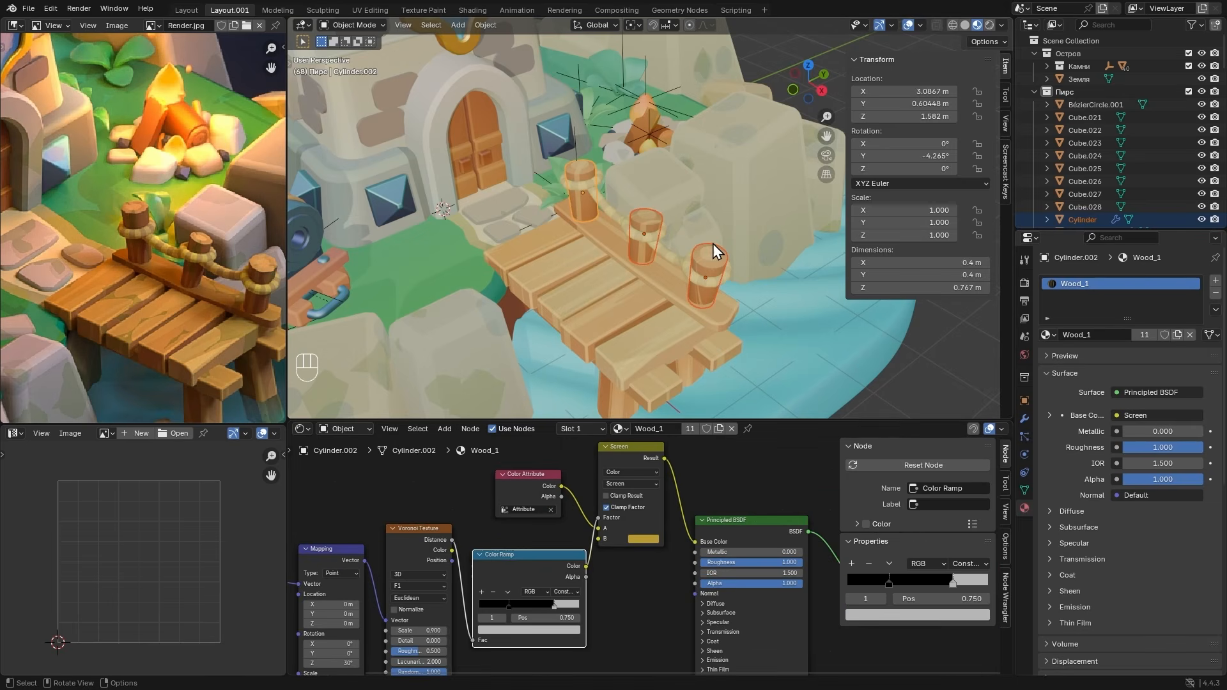
- Select a rock beside the pier and link the Rocks material's Principled BSDF to the Material Output's Surface
click(435, 351)
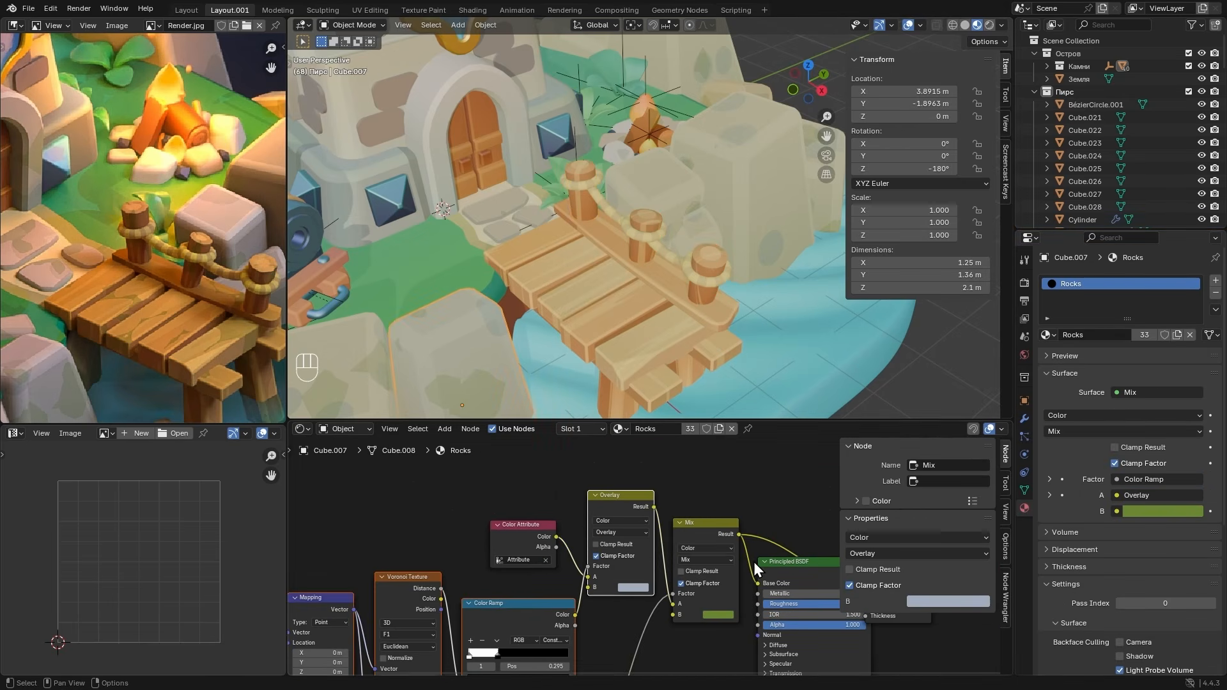
middle_drag(753, 561, 685, 543)
drag(685, 543, 757, 517)
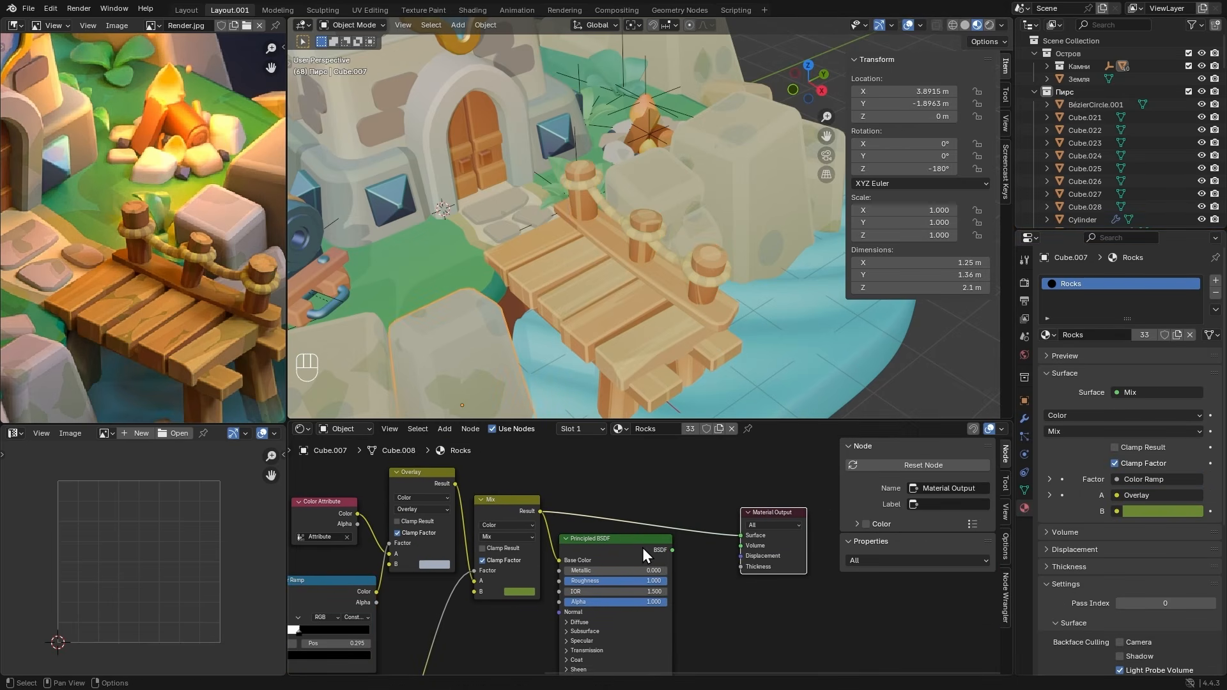
middle_drag(655, 544, 632, 551)
drag(649, 558, 718, 542)
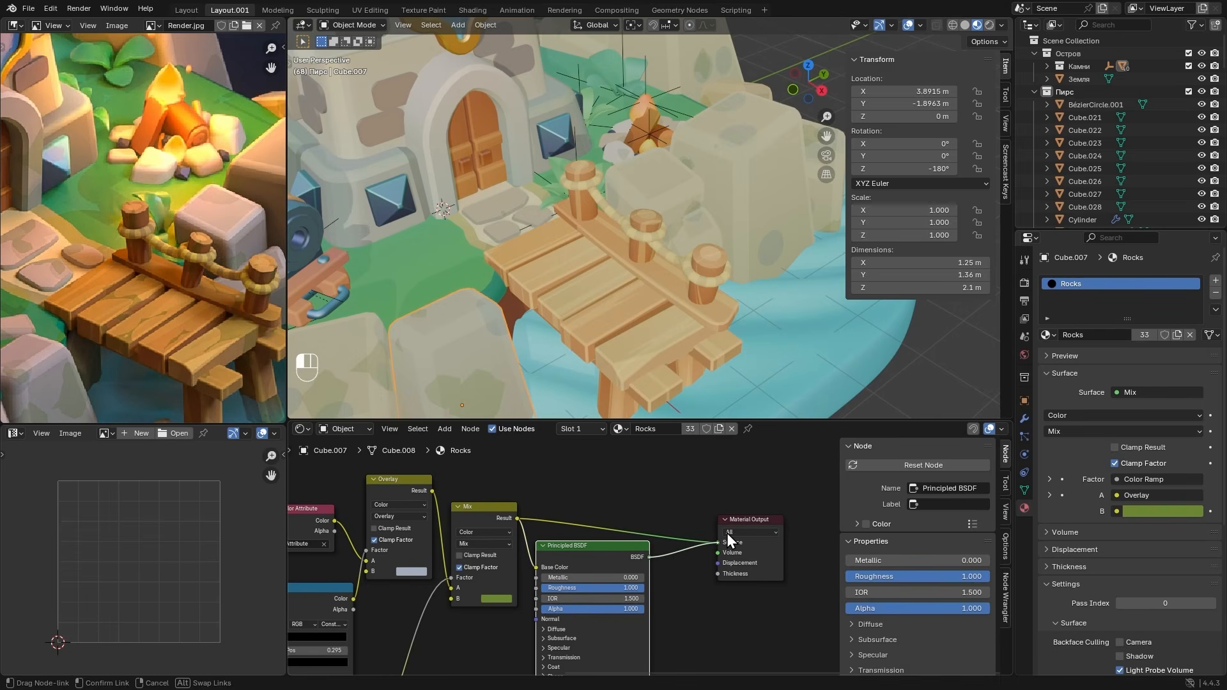
- Select a pier plank and duplicate Wood_1's Voronoi Texture and Color Ramp nodes, placing the copies below the originals
click(638, 289)
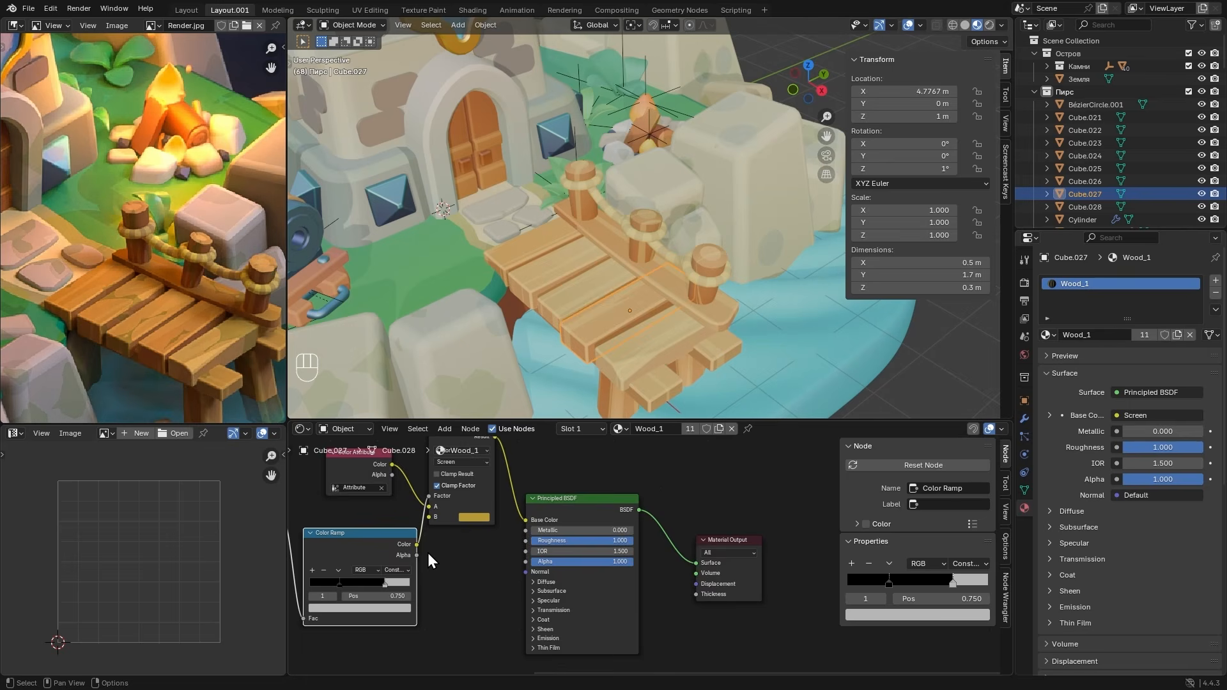
middle_drag(429, 561, 755, 528)
click(565, 488)
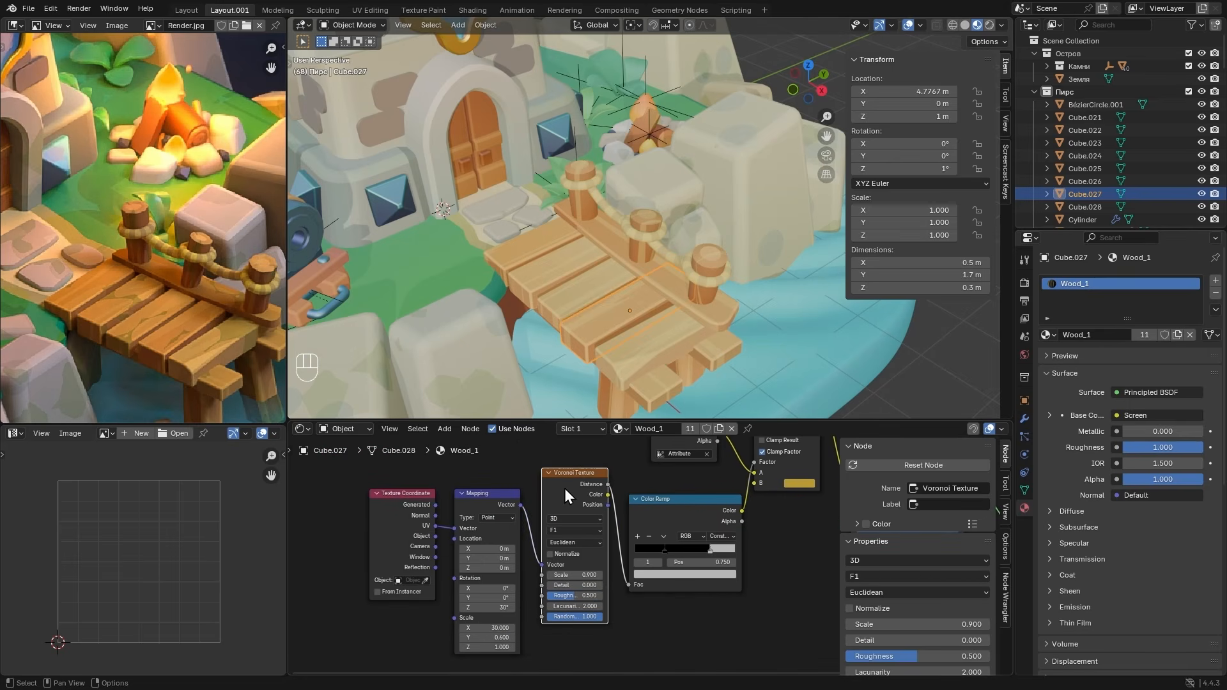
shift+click(664, 496)
key(shift+d)
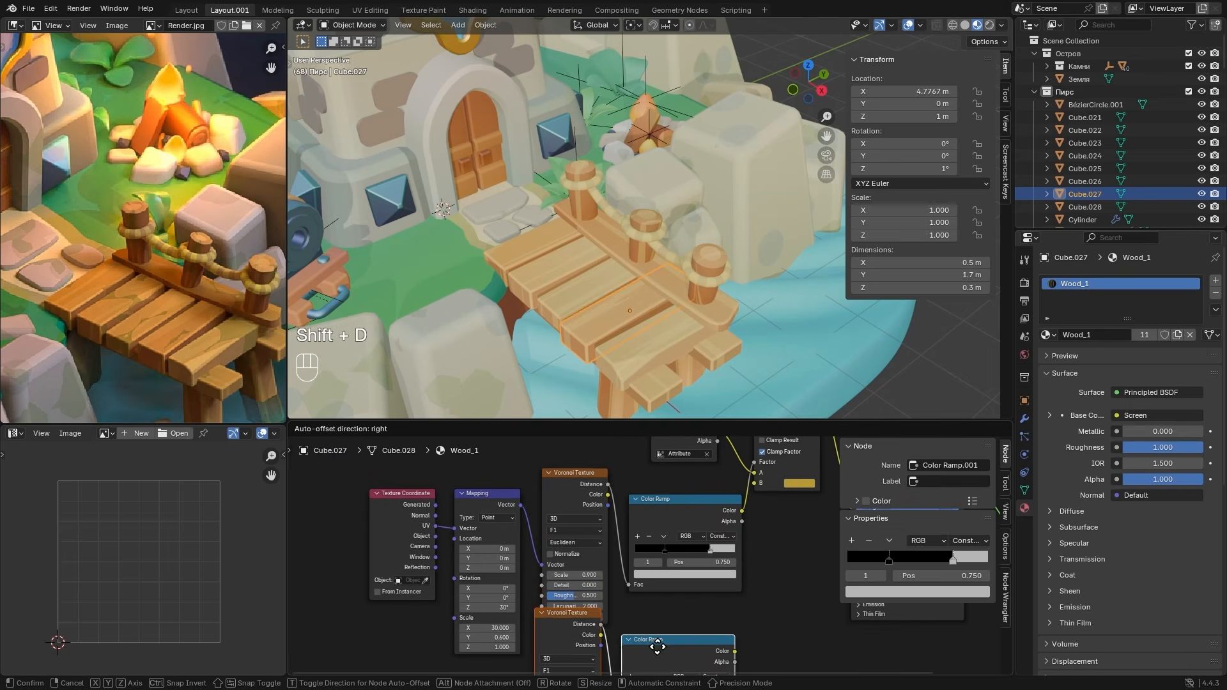
click(664, 595)
- Link the Texture Coordinate's UV output directly to the duplicated Voronoi Texture's Vector input
middle_drag(437, 539, 560, 593)
drag(520, 486, 509, 561)
middle_drag(546, 580, 519, 491)
drag(524, 496, 641, 624)
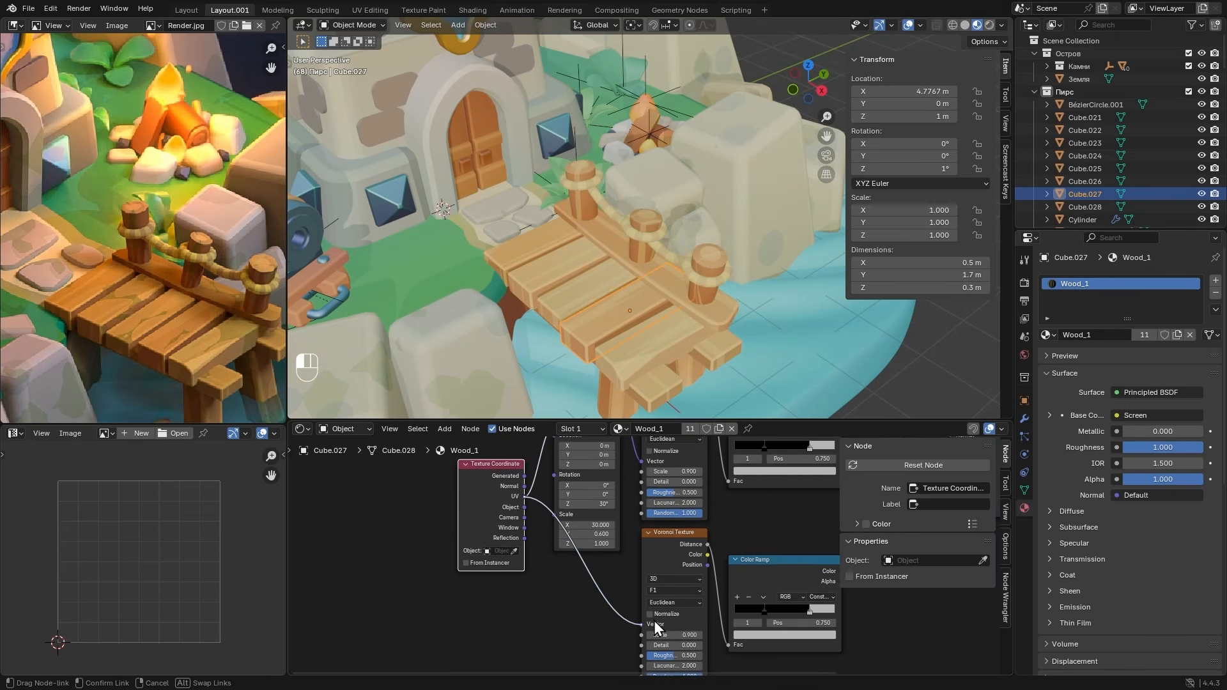
- Set the duplicated Voronoi Texture's Scale to 8, Detail to 0.5 and Lacunarity to 0
scroll(641, 575, up, 2)
scroll(632, 508, up, 1)
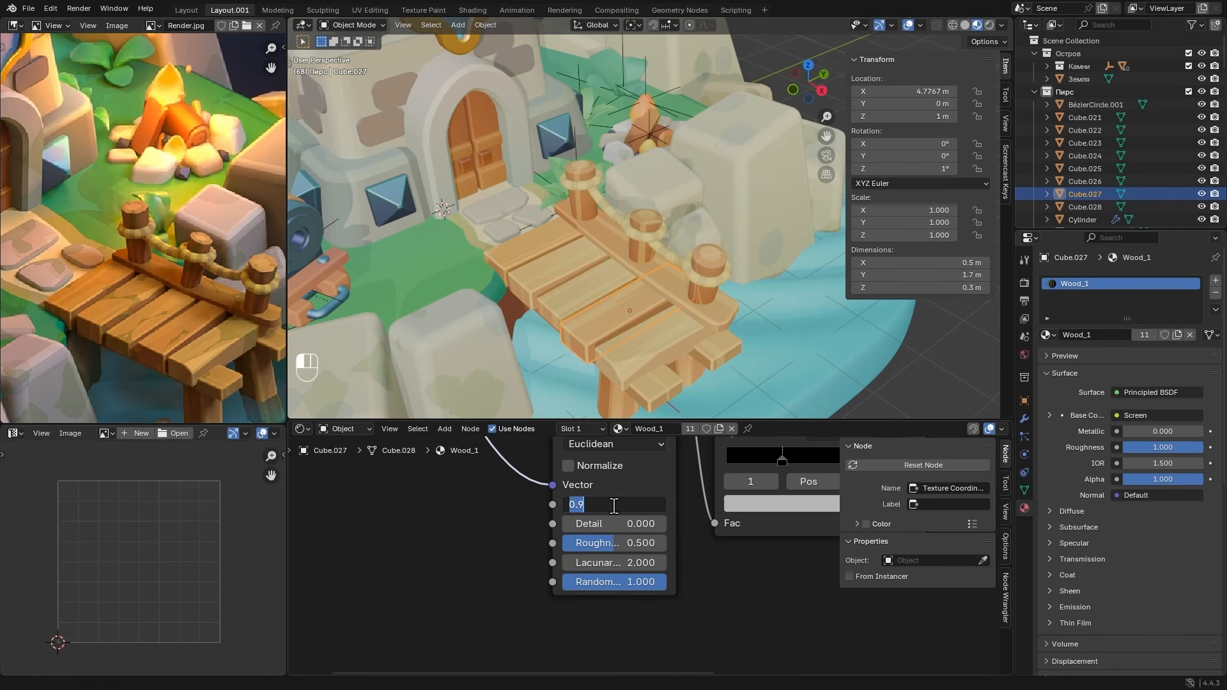
key(Return)
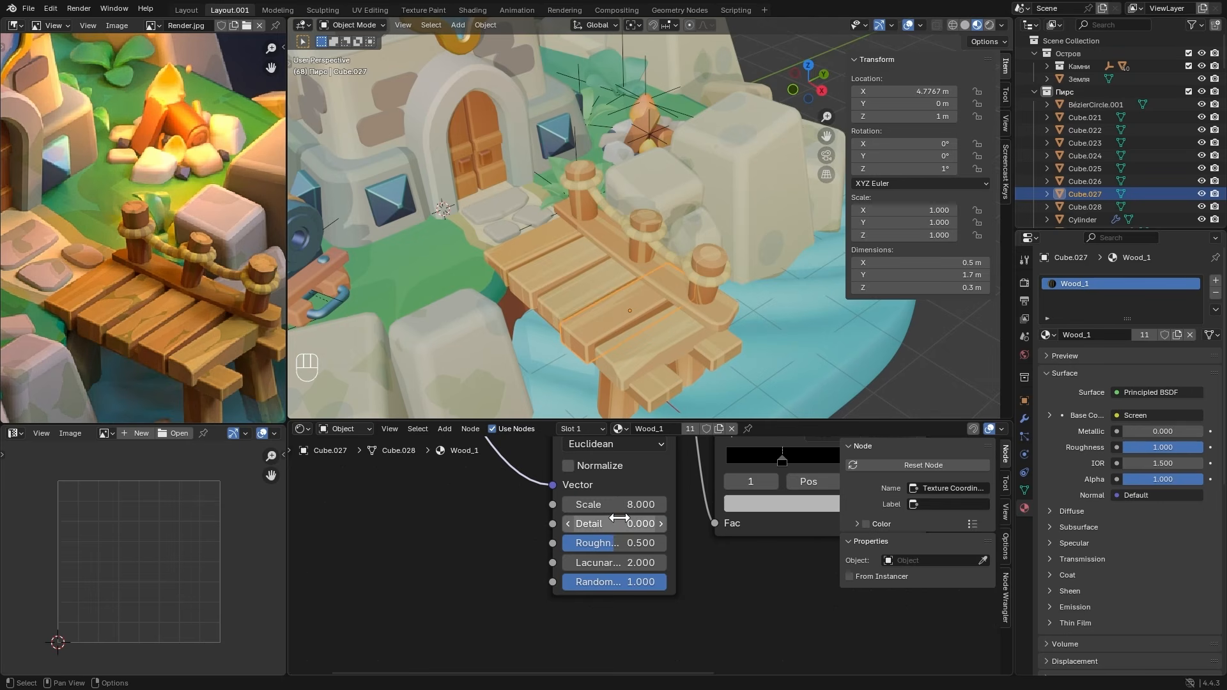
click(609, 523)
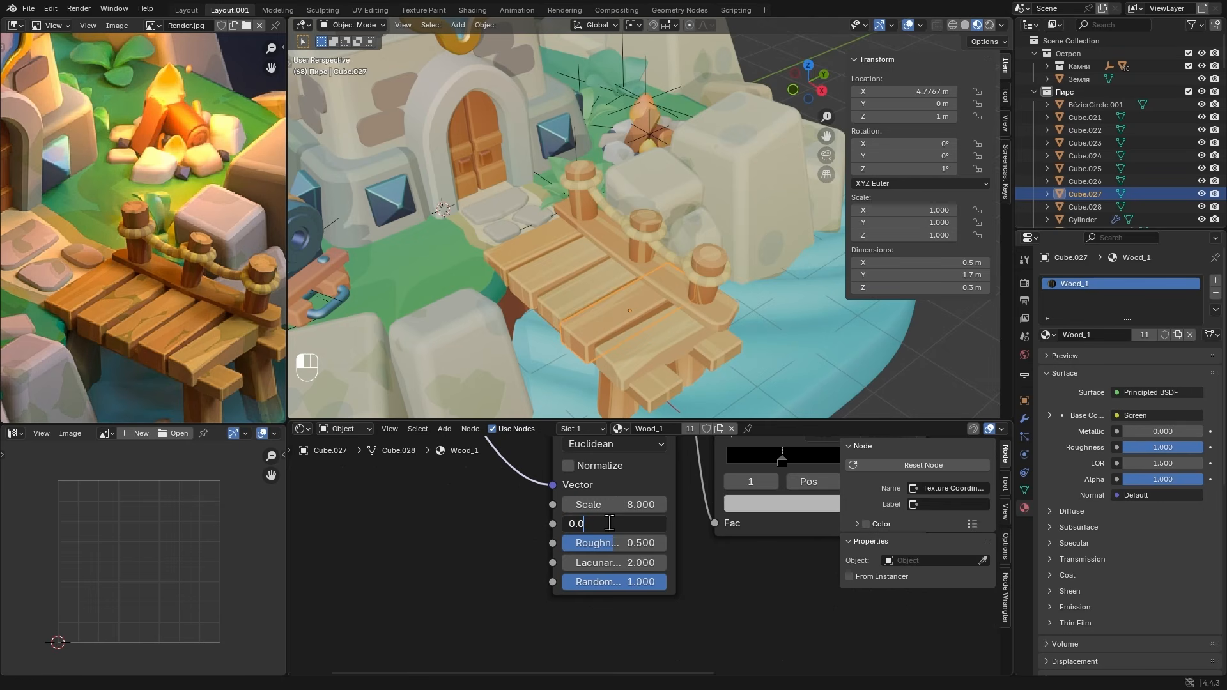
text(0.5)
key(Return)
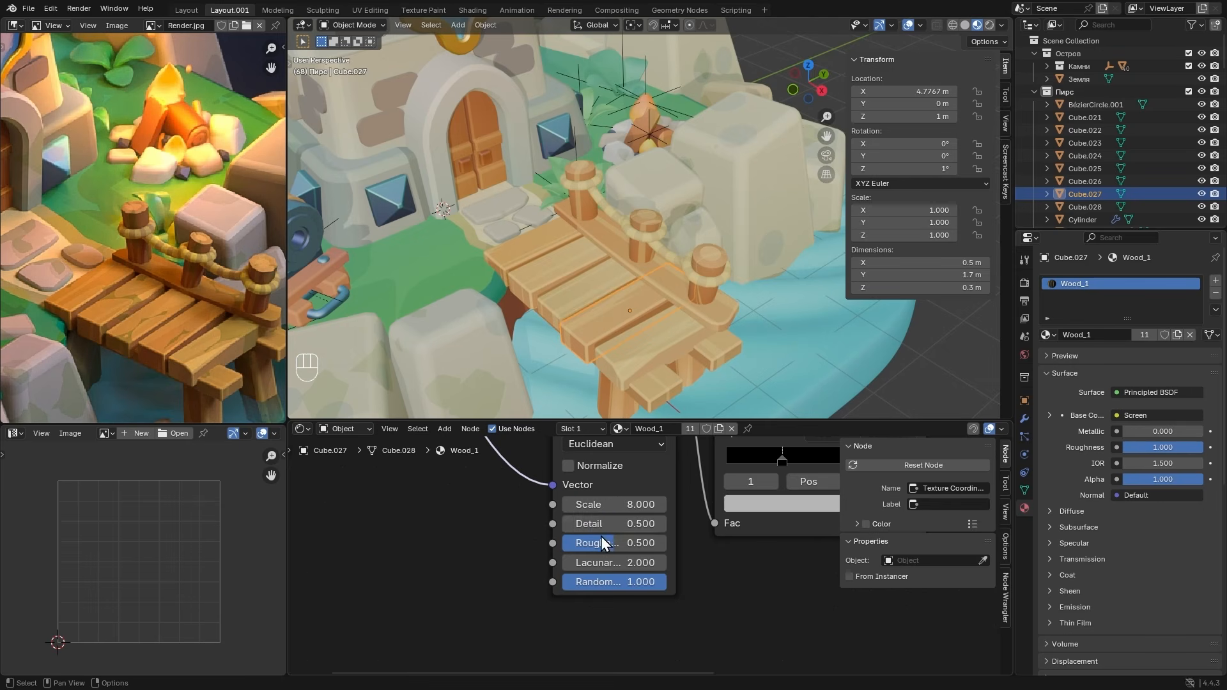
drag(601, 563, 556, 564)
scroll(645, 555, down, 3)
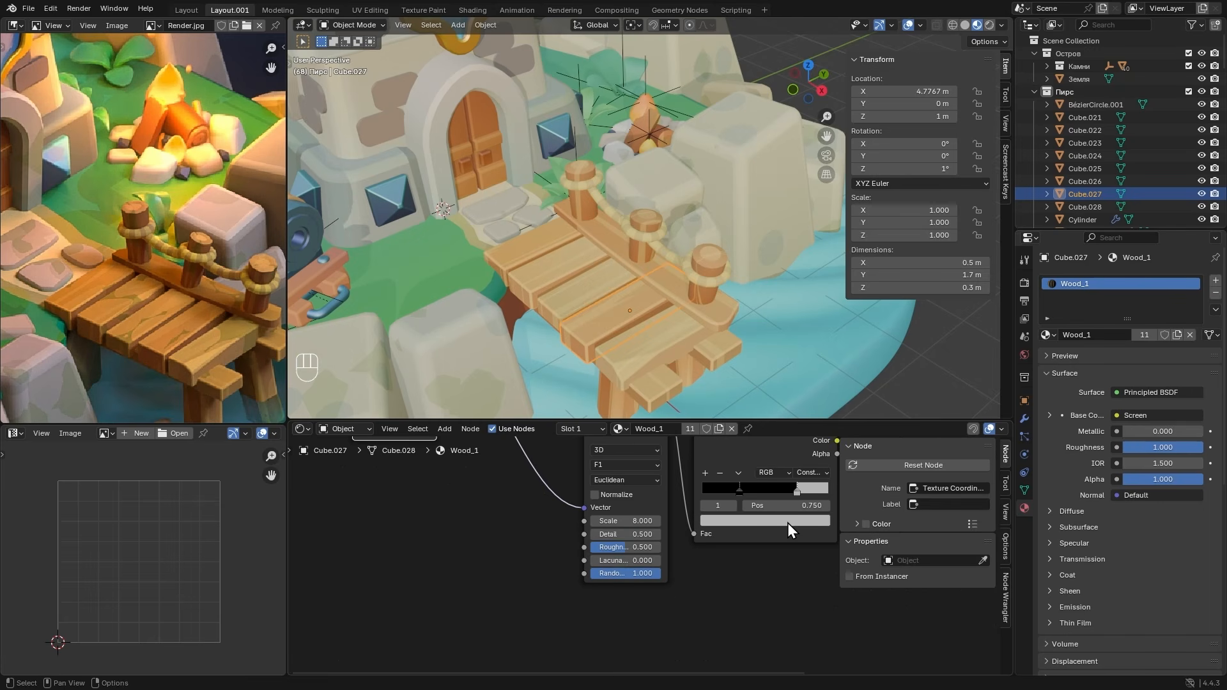
- Preview the duplicated Color Ramp on the pier and move its light stop to position 0.823
middle_drag(788, 522, 611, 597)
ctrl+shift+click(606, 515)
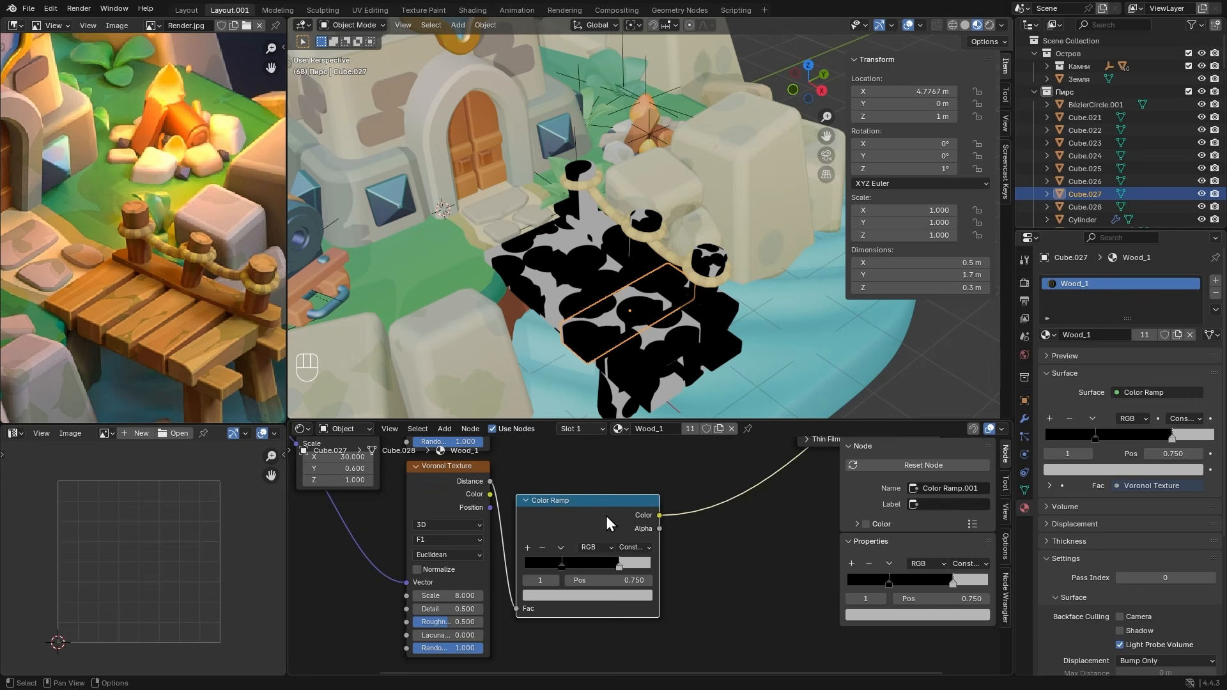
scroll(631, 559, up, 1)
drag(614, 569, 624, 562)
- Duplicate the Screen node, insert the copy before the Principled BSDF and set its blending mode to Mix
scroll(651, 558, down, 8)
middle_drag(722, 450, 615, 573)
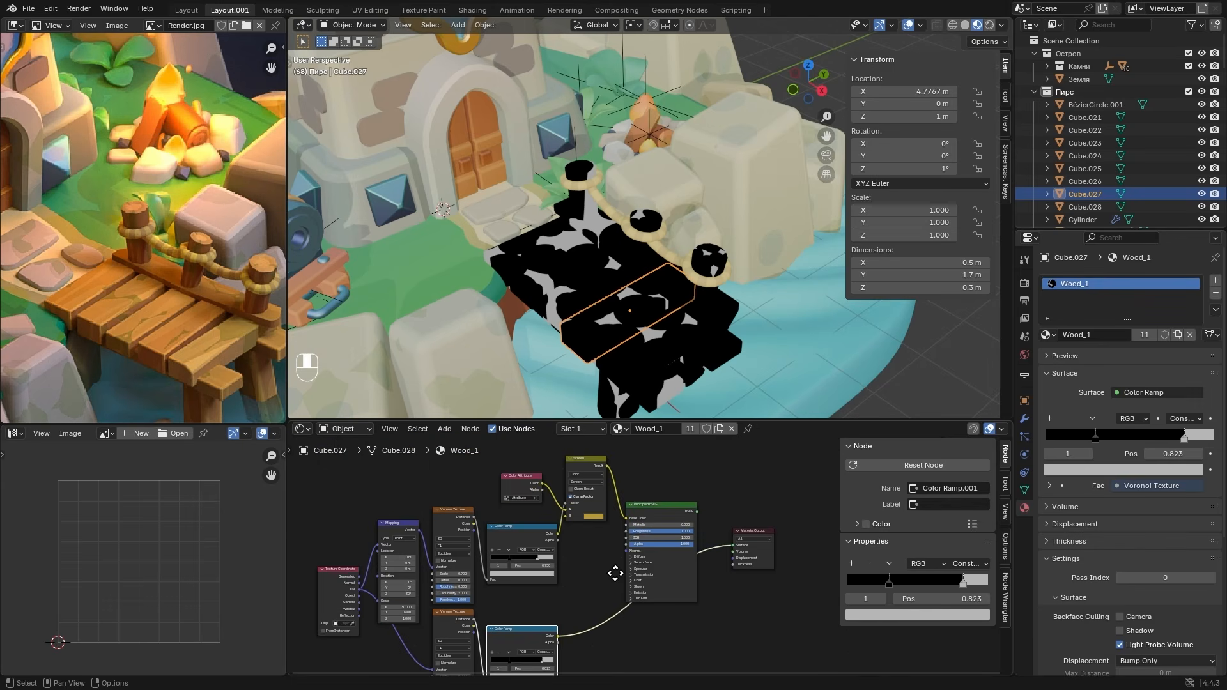
scroll(652, 516, up, 2)
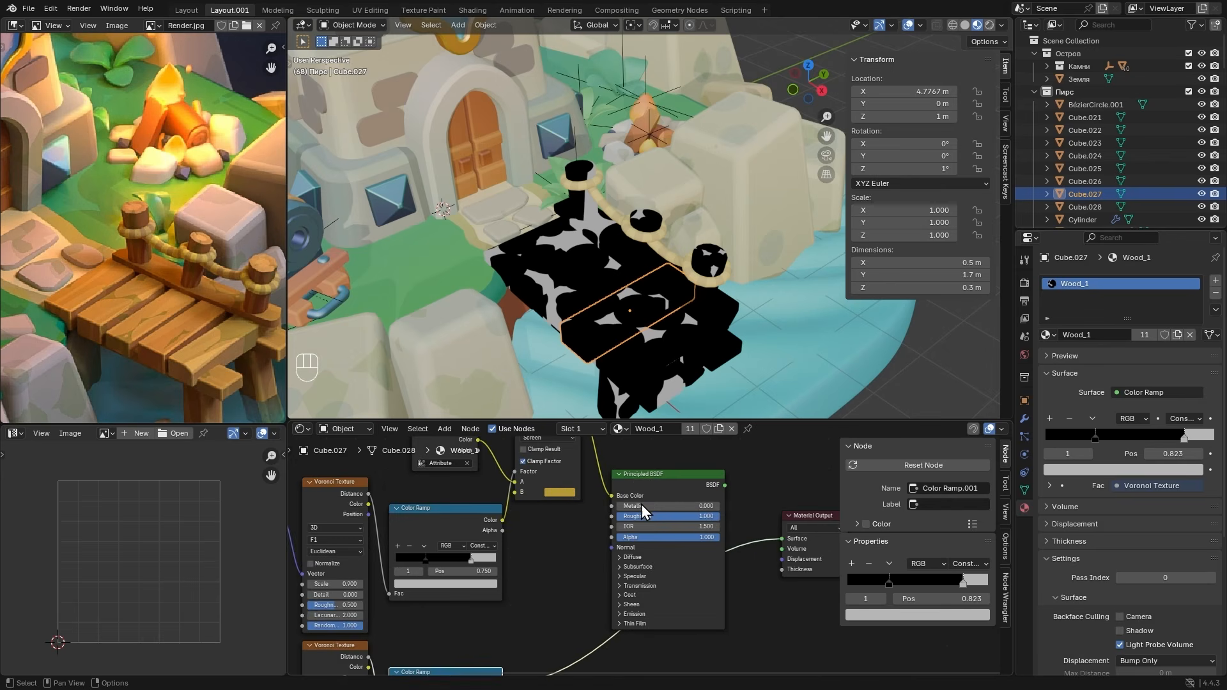
middle_drag(643, 508, 636, 550)
click(562, 492)
key(shift+d)
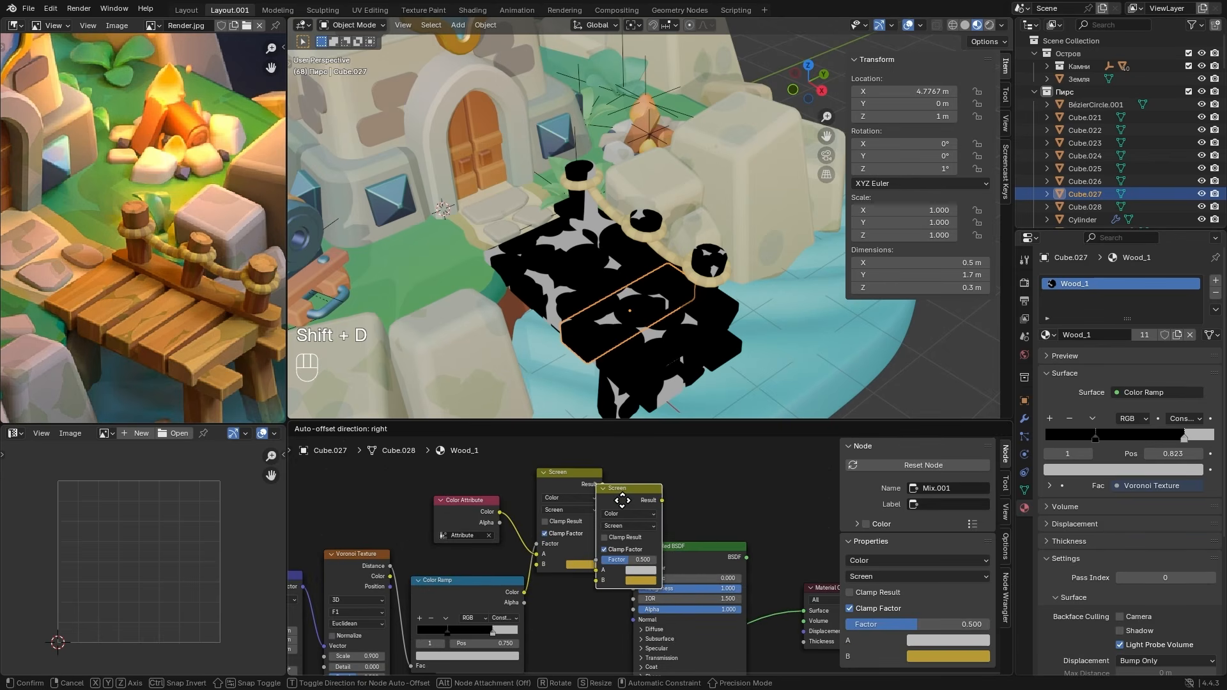
click(646, 510)
scroll(648, 550, up, 1)
click(653, 526)
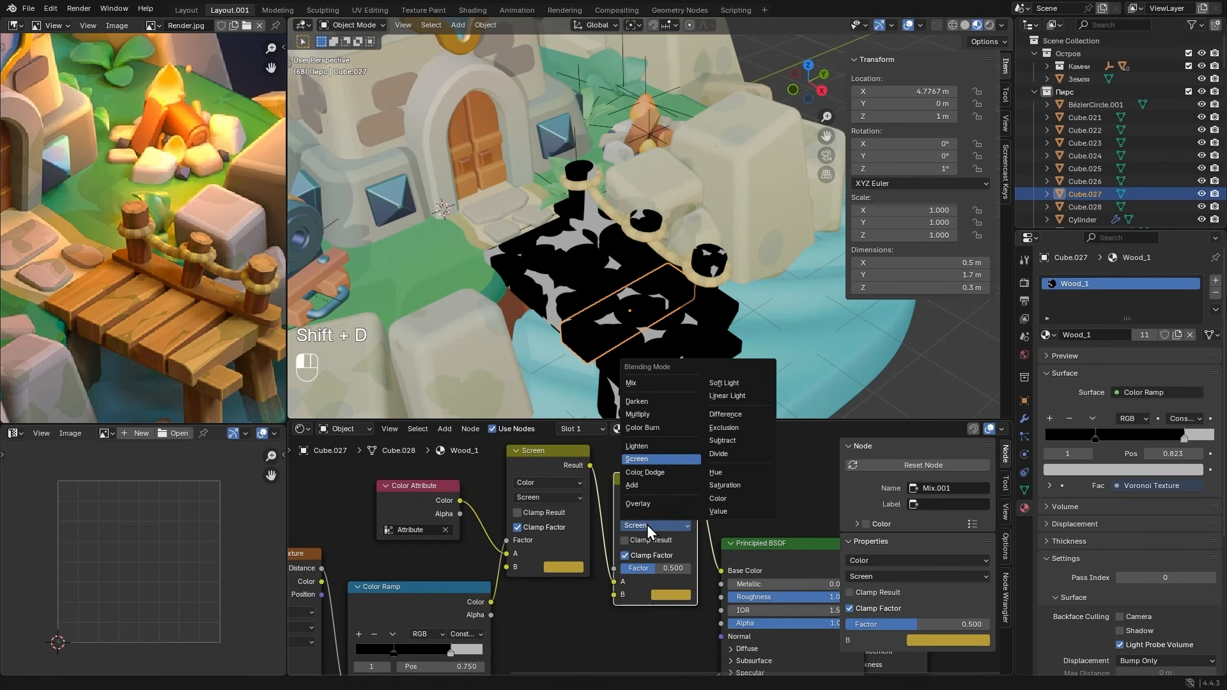
click(644, 384)
- Link the duplicated Color Ramp's Color to the Mix node's Factor and preview the Mix result on the pier
scroll(671, 575, down, 1)
middle_drag(607, 652, 643, 548)
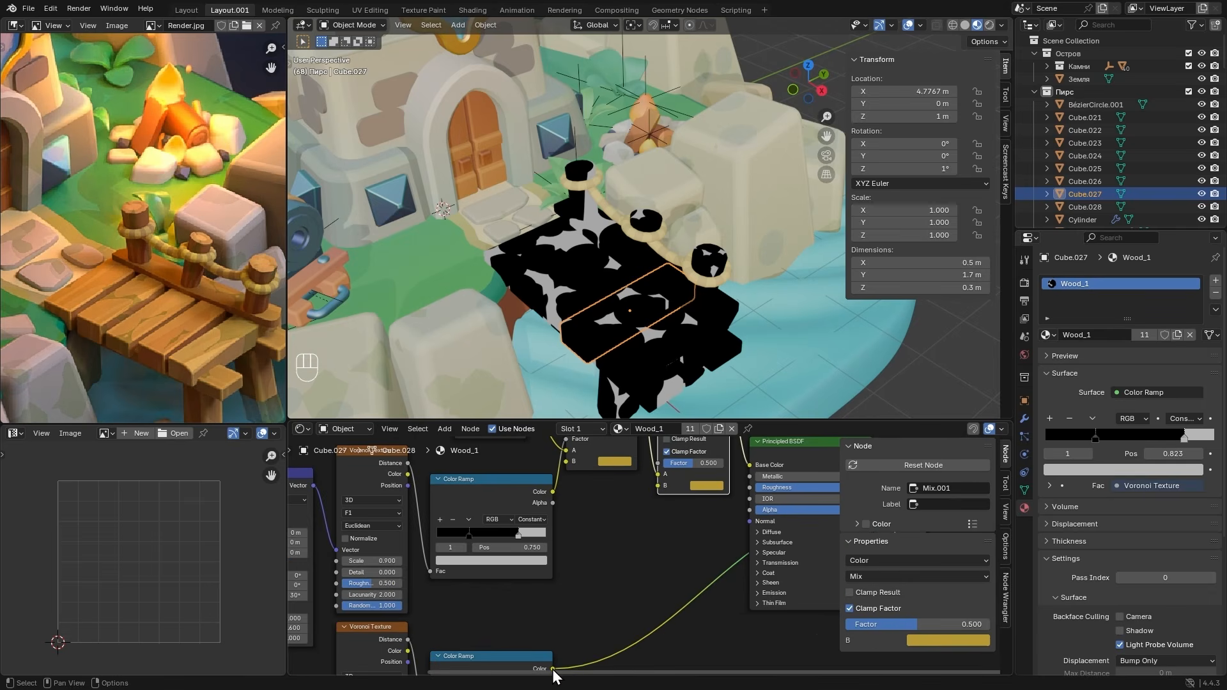
drag(553, 669, 658, 463)
middle_drag(683, 479, 626, 566)
scroll(629, 570, up, 1)
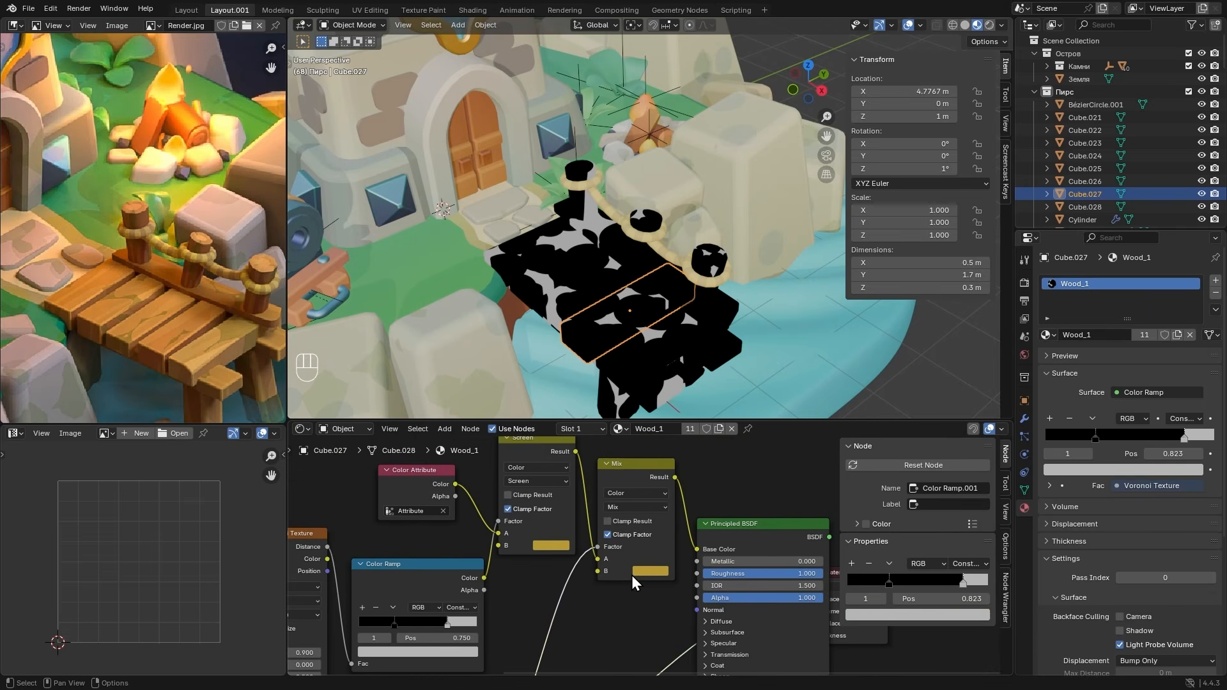
ctrl+shift+click(642, 467)
scroll(637, 550, up, 1)
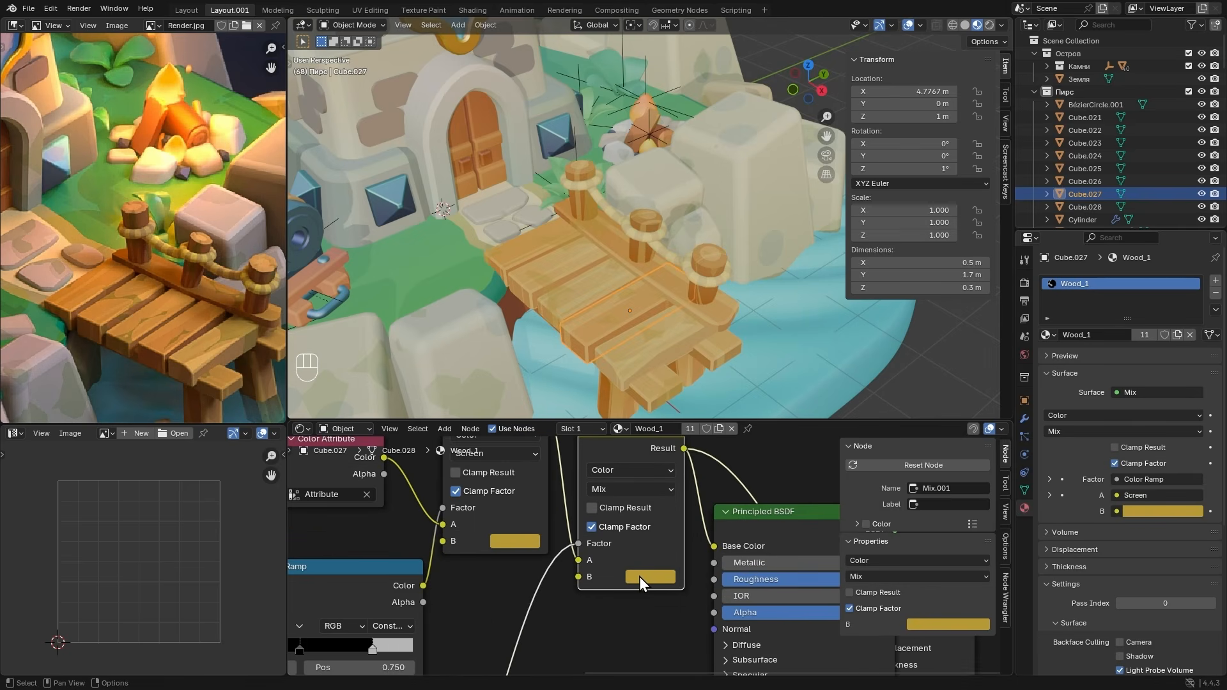
- Set the Mix node's B color to a dark olive green, about Hue 0.232, Saturation 0.914 and Value 0.218
click(646, 574)
drag(660, 398, 649, 396)
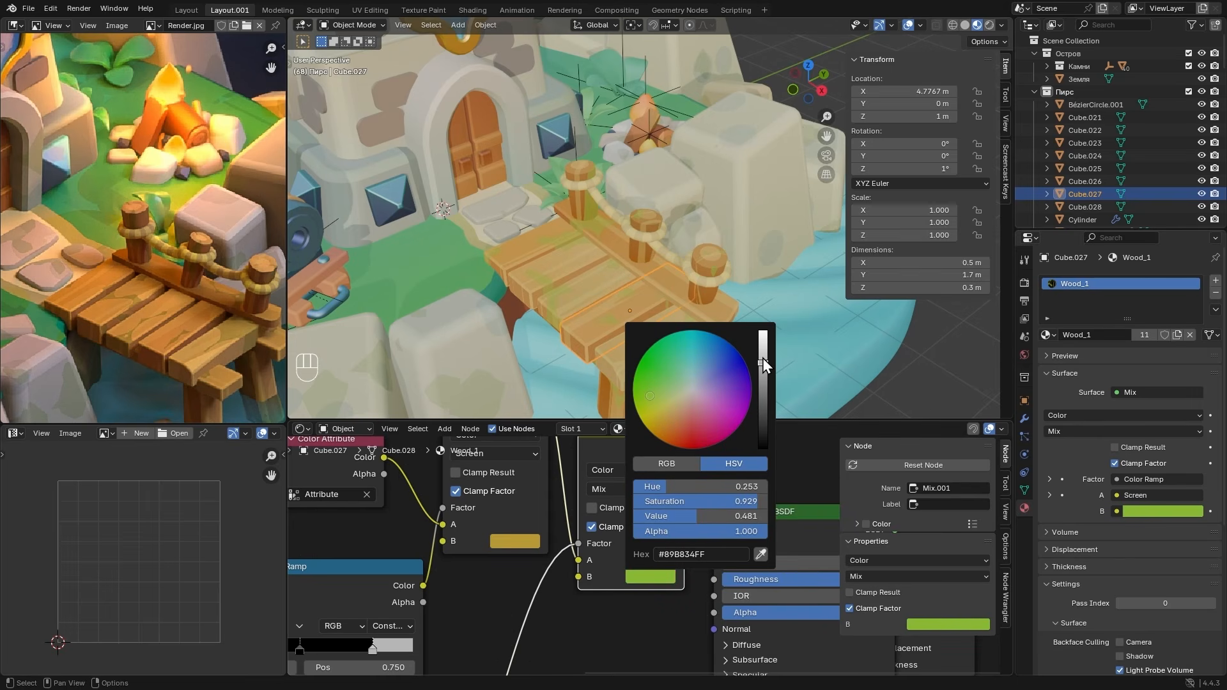
drag(763, 362, 763, 388)
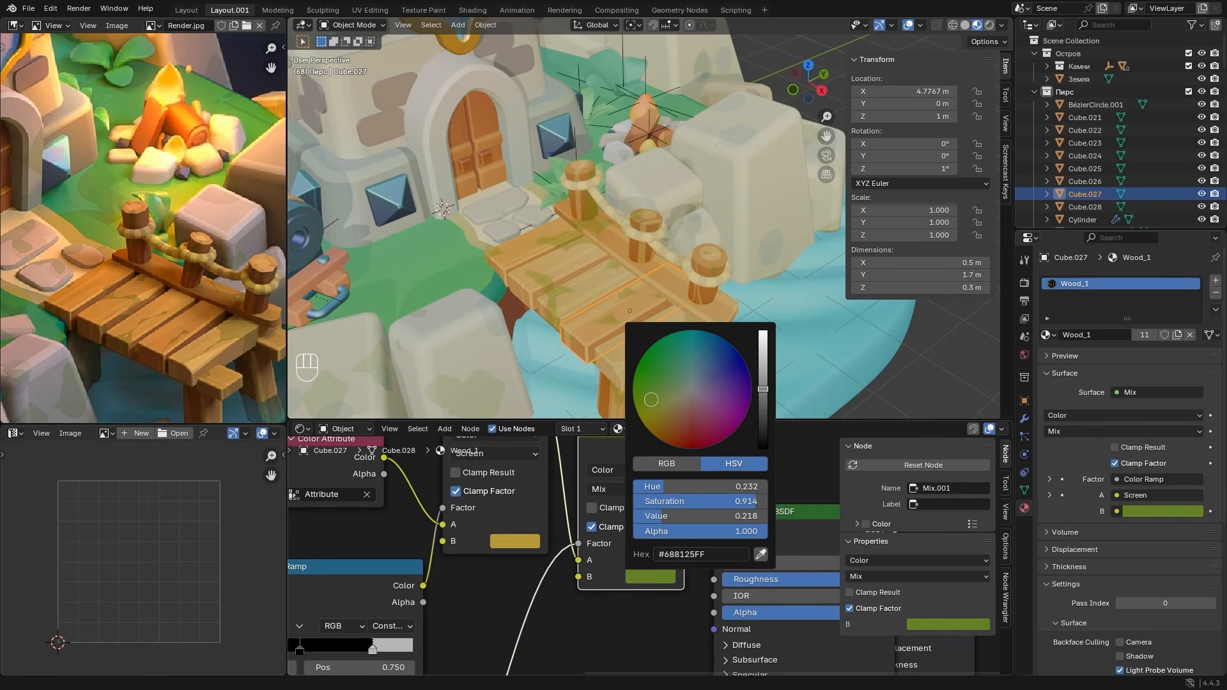
- Set the Scale of the Voronoi Texture that drives the color spots to about 6.99
scroll(623, 597, down, 5)
middle_drag(562, 632, 752, 448)
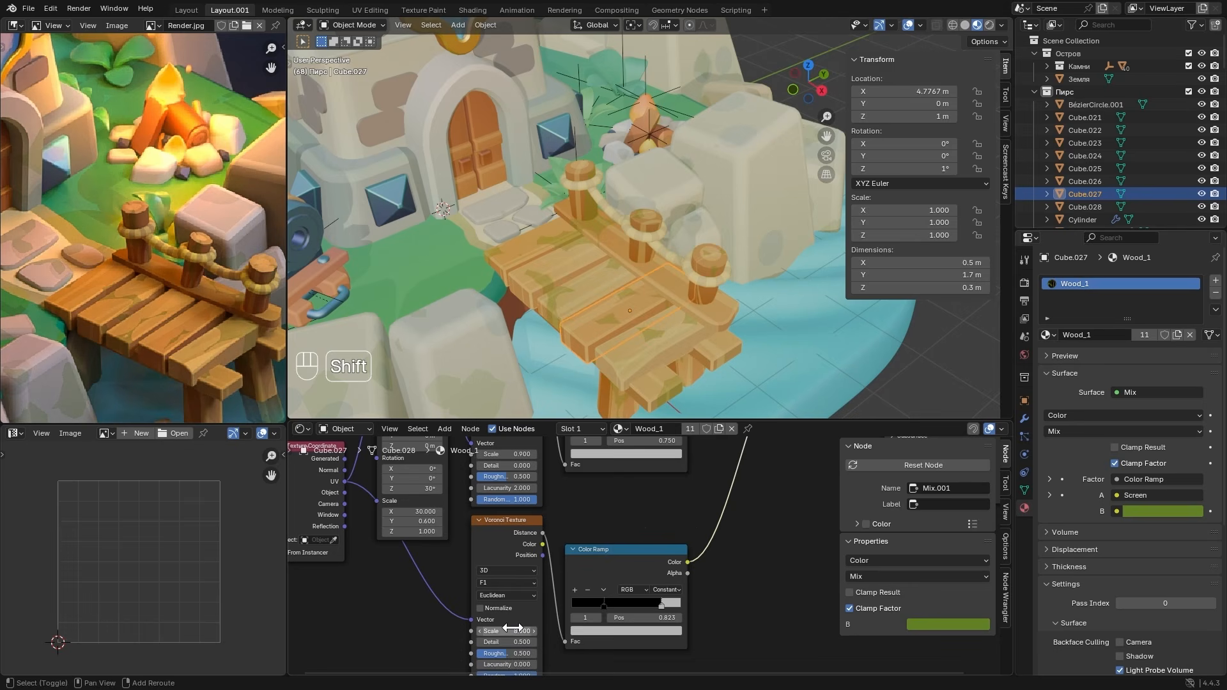
drag(513, 628, 495, 628)
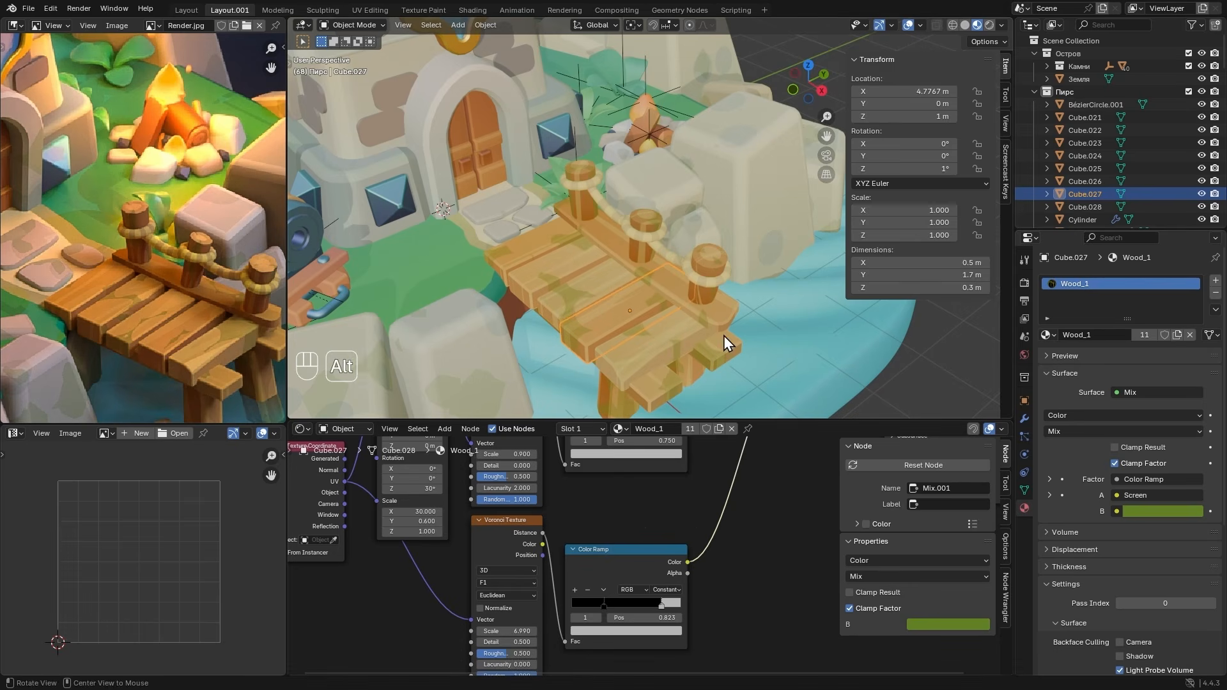
mouse_move(724, 335)
middle_down()
mouse_move(596, 270)
mouse_move(722, 296)
mouse_move(696, 328)
mouse_move(721, 334)
middle_up()
scroll(750, 575, down, 2)
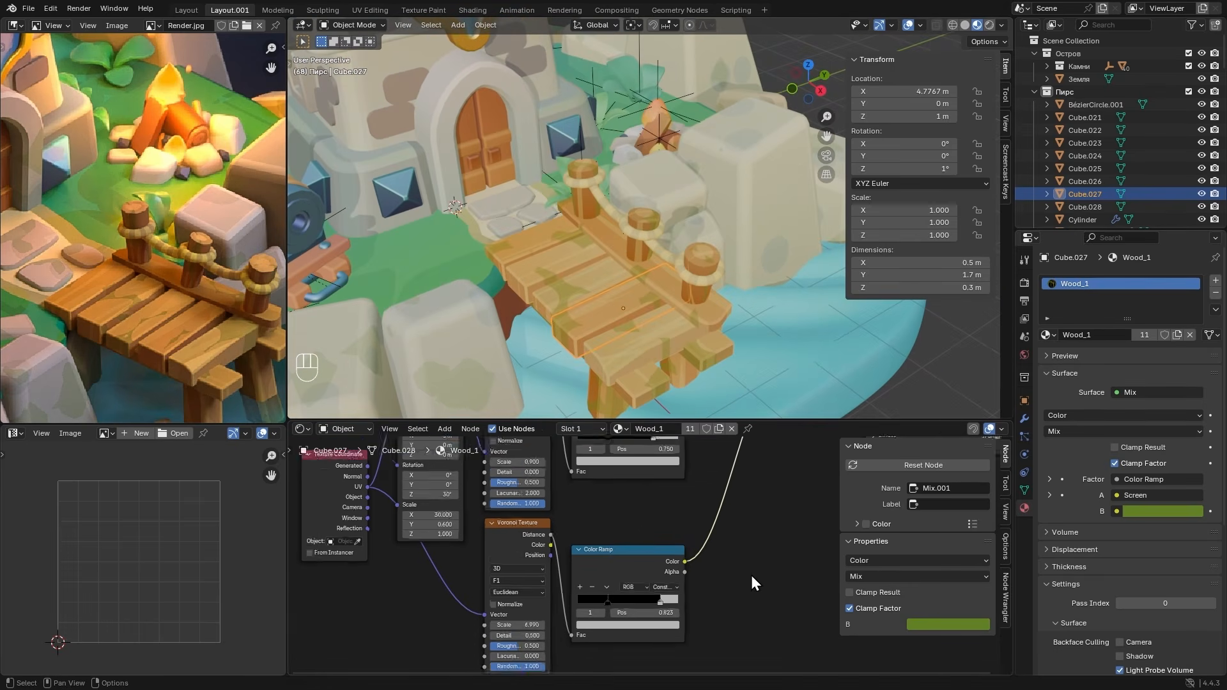
- Reconnect the Principled BSDF's output to the Material Output's Surface in the Wood_1 material
middle_drag(765, 527, 572, 628)
scroll(613, 594, up, 2)
click(756, 513)
drag(757, 512, 799, 471)
middle_drag(742, 481, 658, 516)
drag(653, 515, 684, 530)
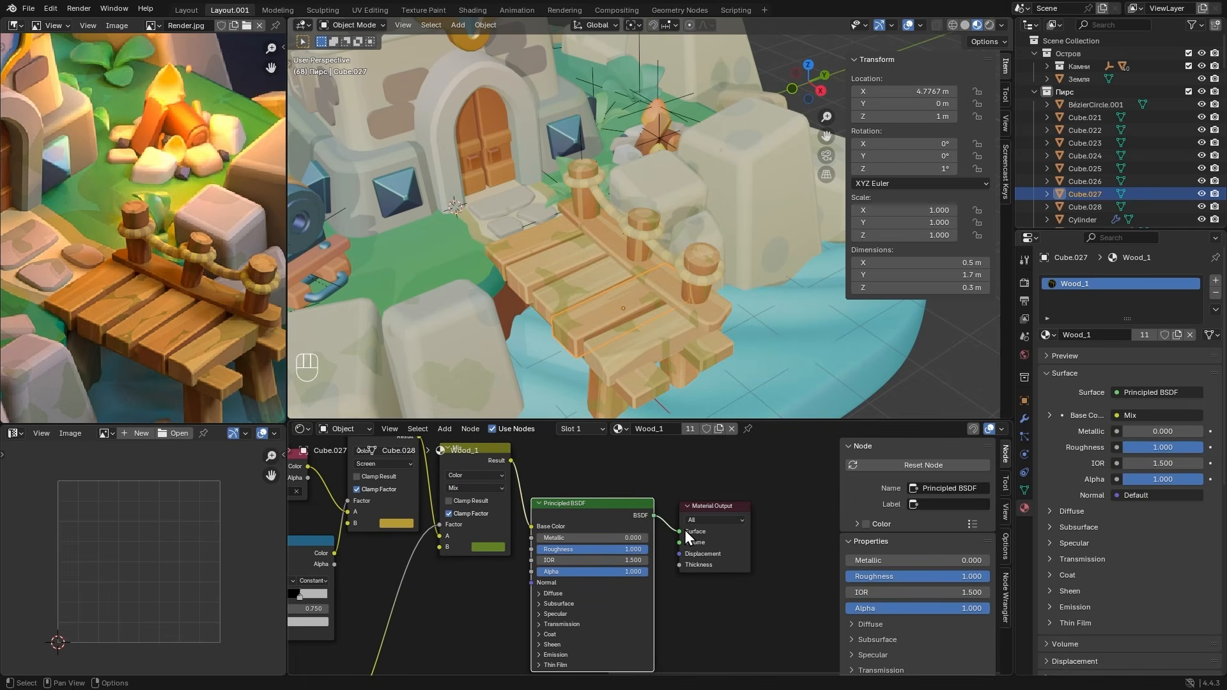
- Select the tower's door and assign the Wood_1 material to it
scroll(685, 330, down, 3)
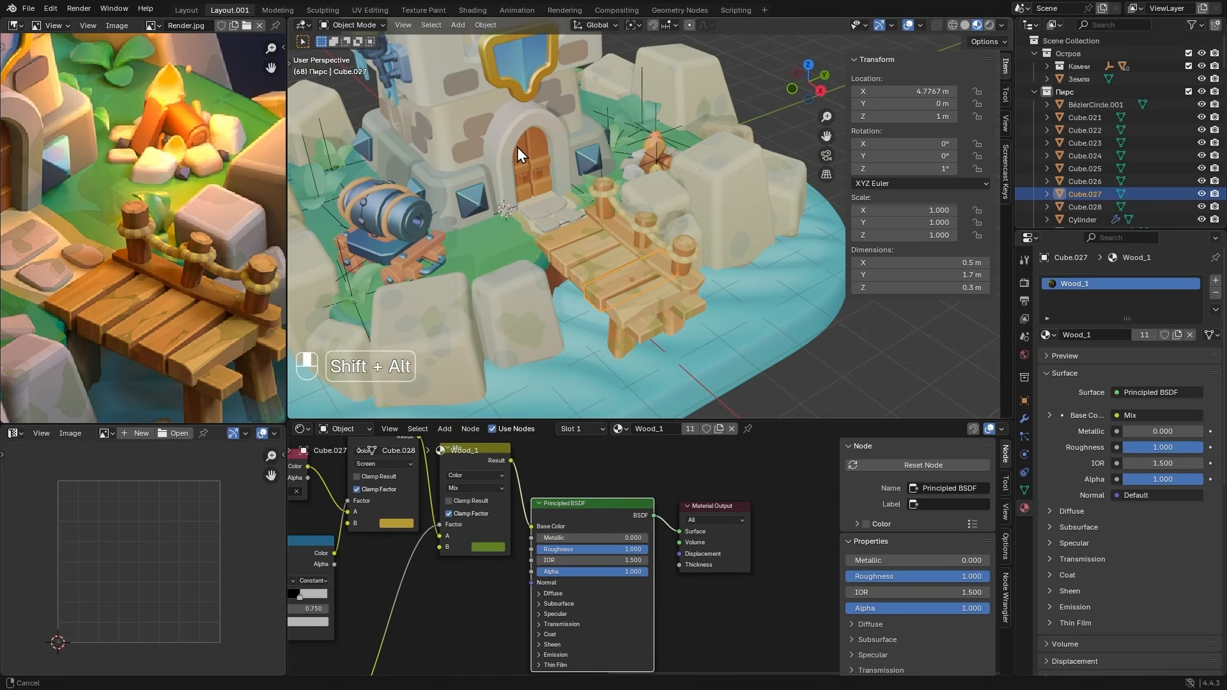
alt+shift+drag(517, 147, 601, 261)
scroll(616, 253, up, 3)
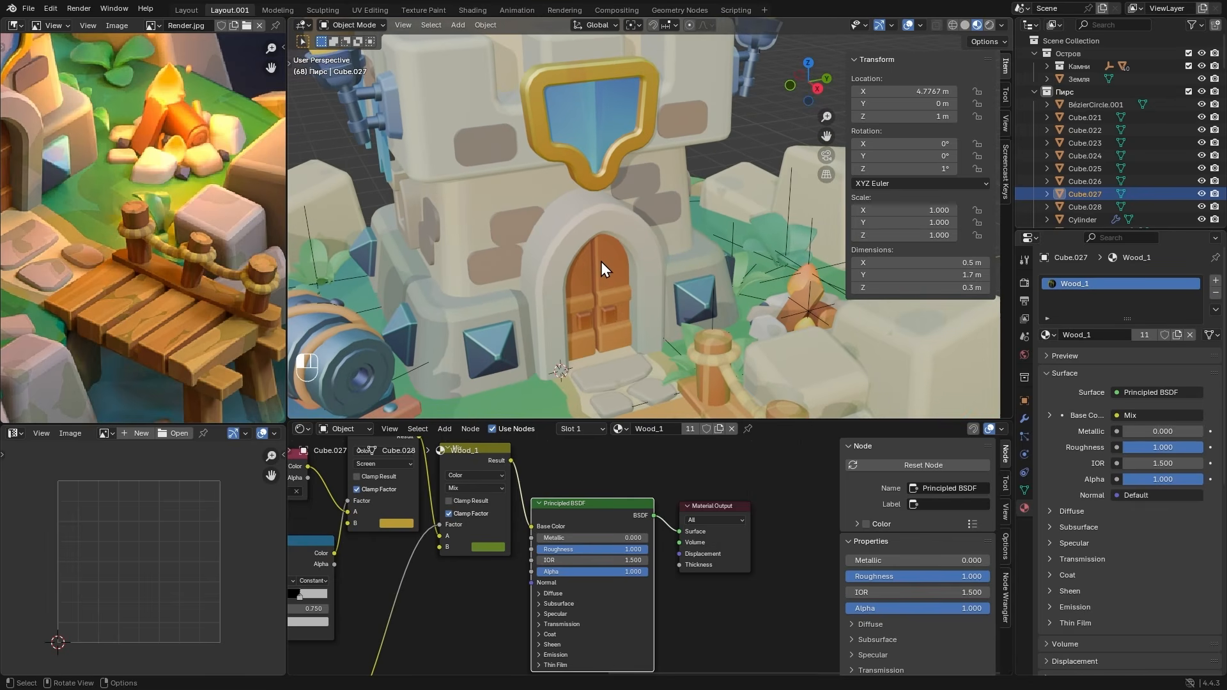
click(601, 262)
scroll(600, 239, down, 4)
alt+shift+drag(562, 165, 614, 302)
alt+drag(617, 215, 620, 148)
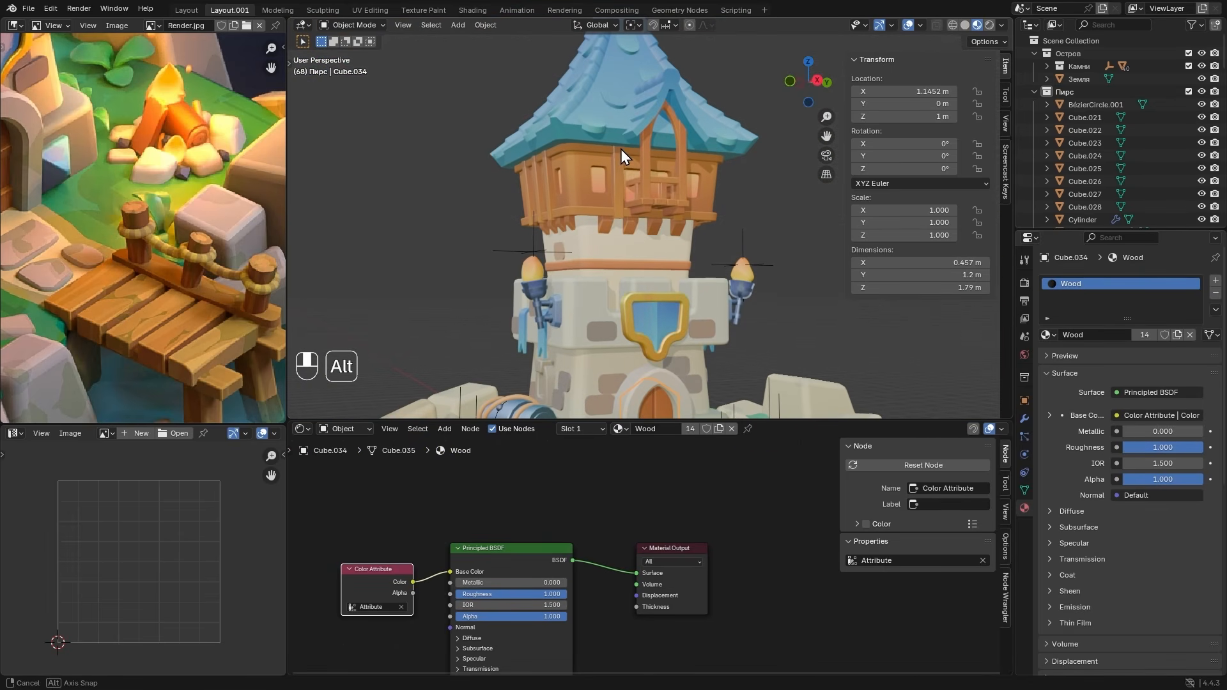
alt+drag(721, 218, 695, 164)
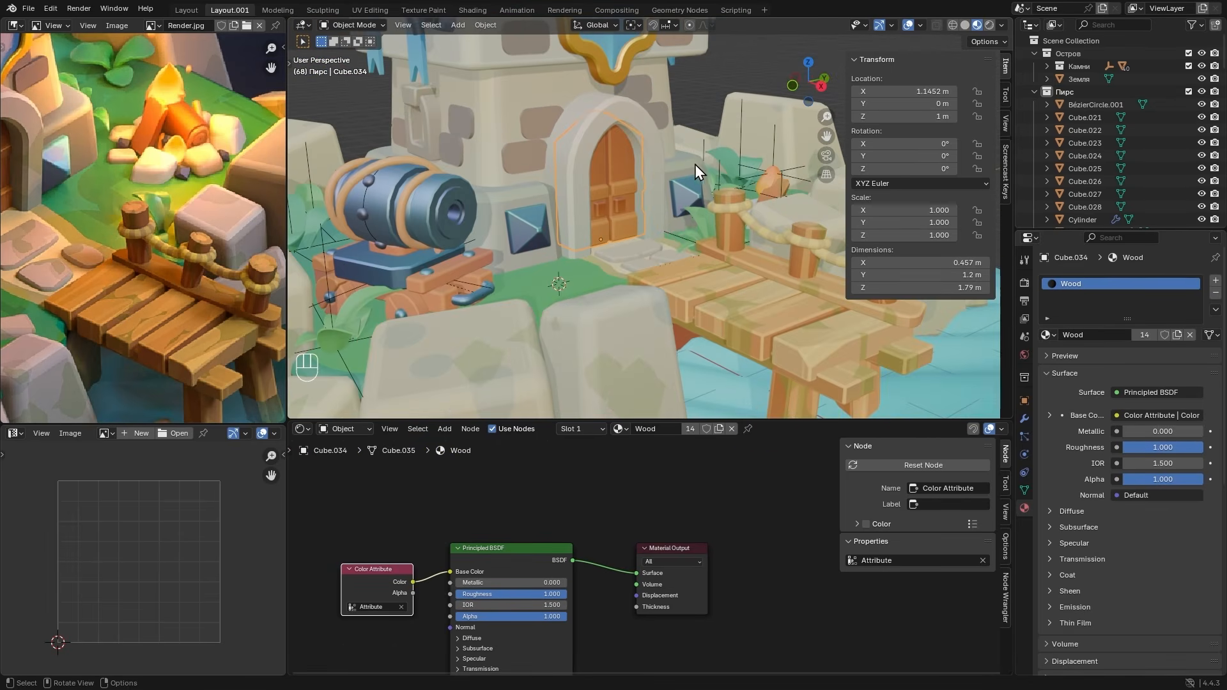
scroll(610, 170, up, 3)
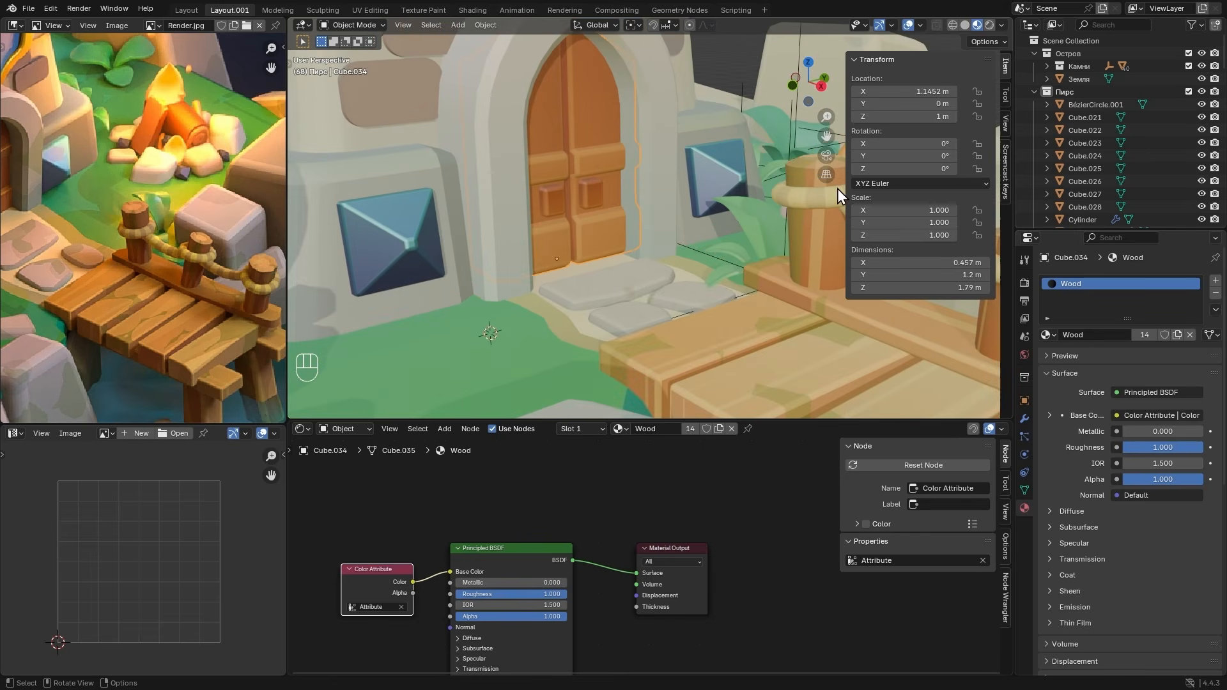
click(1045, 335)
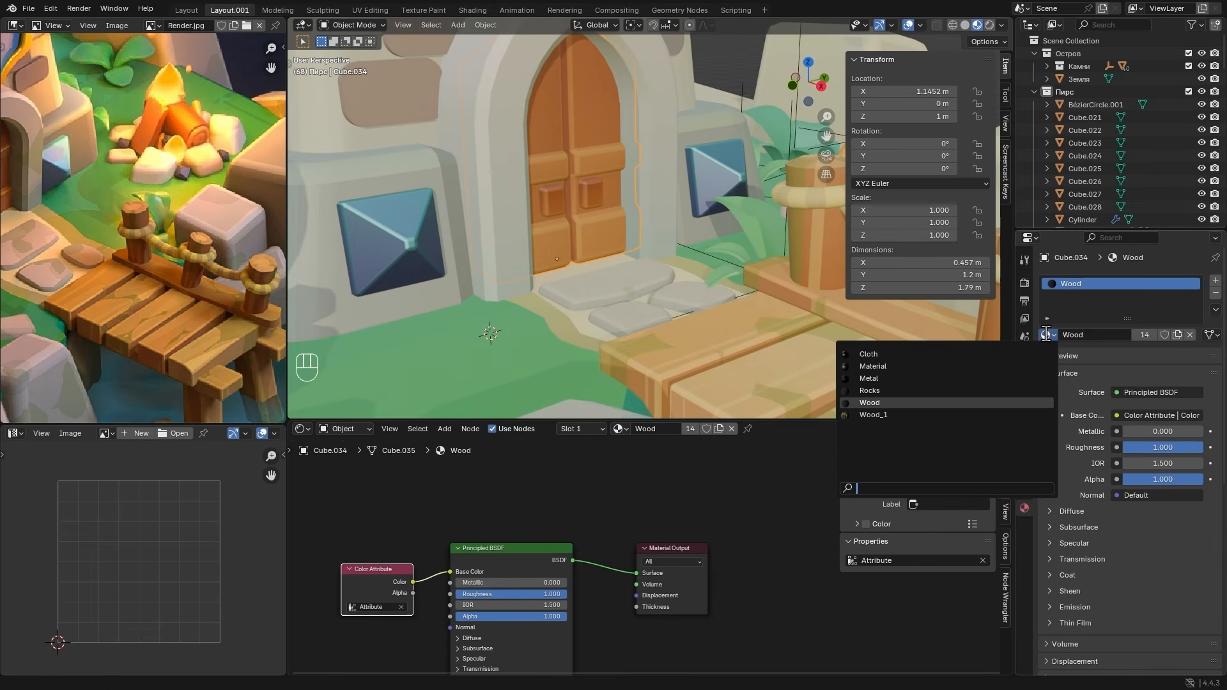
click(913, 414)
- Make the door's material a single-user copy and rename it Wood_2
click(1177, 335)
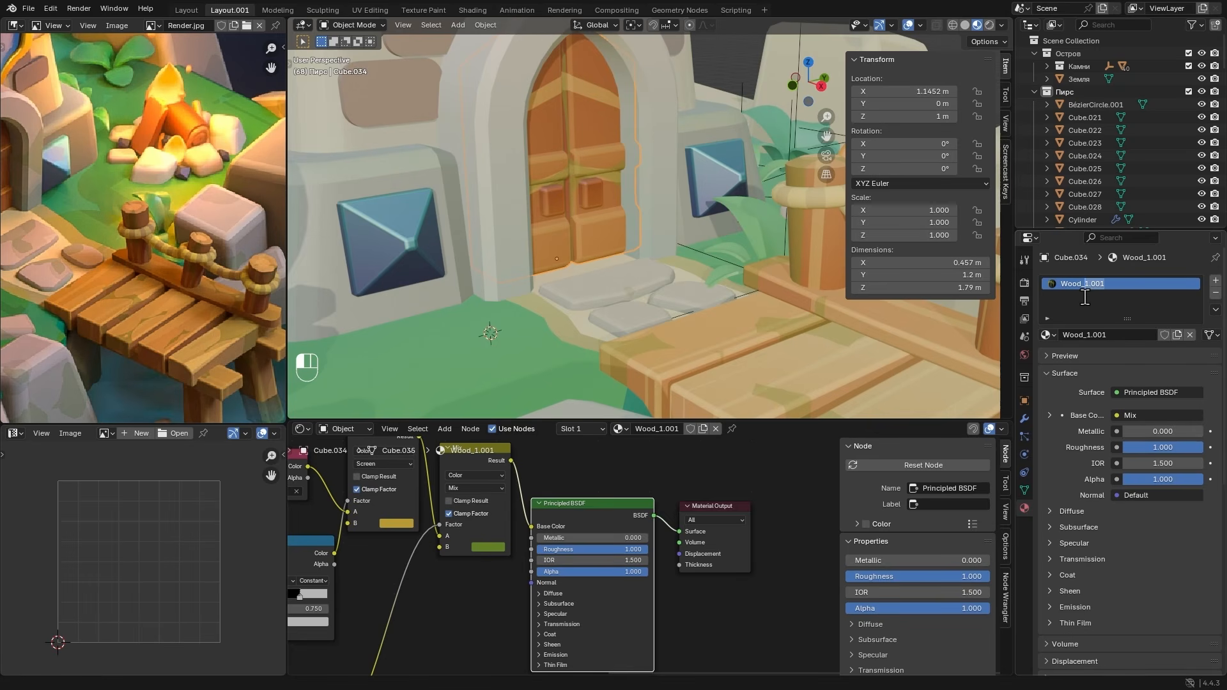
text(2)
key(Return)
- Unwrap the whole door with Project from View in the right view and enlarge its UVs to about twice the size
key(Tab)
key(a)
alt+middle_drag(587, 281, 623, 262)
key(u)
click(617, 341)
key(a)
key(s)
click(205, 543)
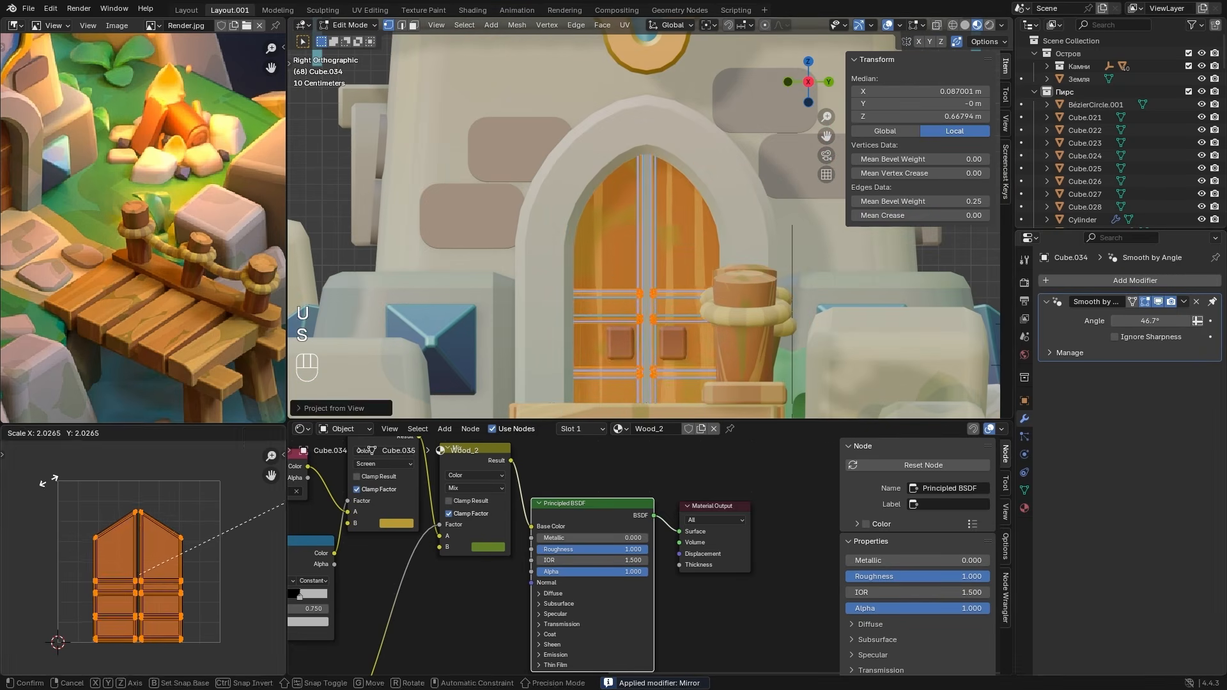
key(Tab)
- Recolor the door's grain stripes by adjusting the B color of the Screen node in Wood_2
middle_drag(480, 462, 695, 501)
click(608, 561)
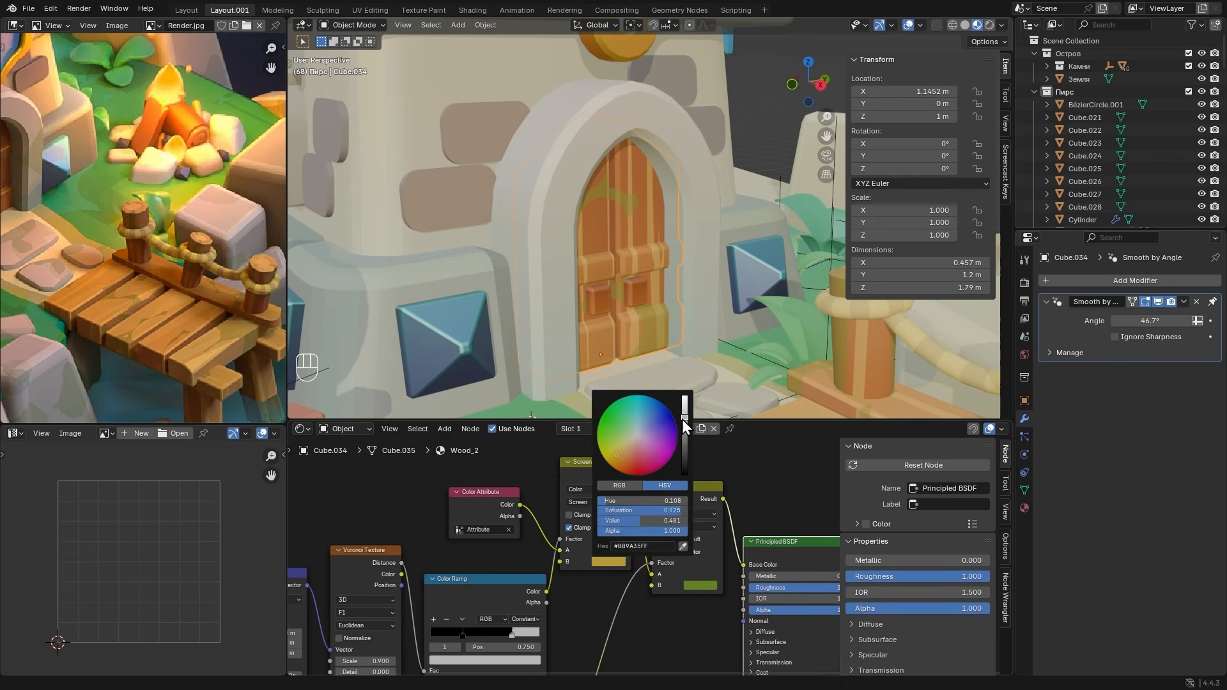
click(581, 502)
mouse_move(683, 420)
mouse_down()
mouse_move(684, 441)
mouse_move(630, 452)
mouse_move(685, 415)
mouse_up()
click(585, 555)
click(609, 561)
- Try a slightly different X Scale in the Mapping node of the Wood_2 material
middle_drag(396, 604, 582, 468)
scroll(469, 579, up, 4)
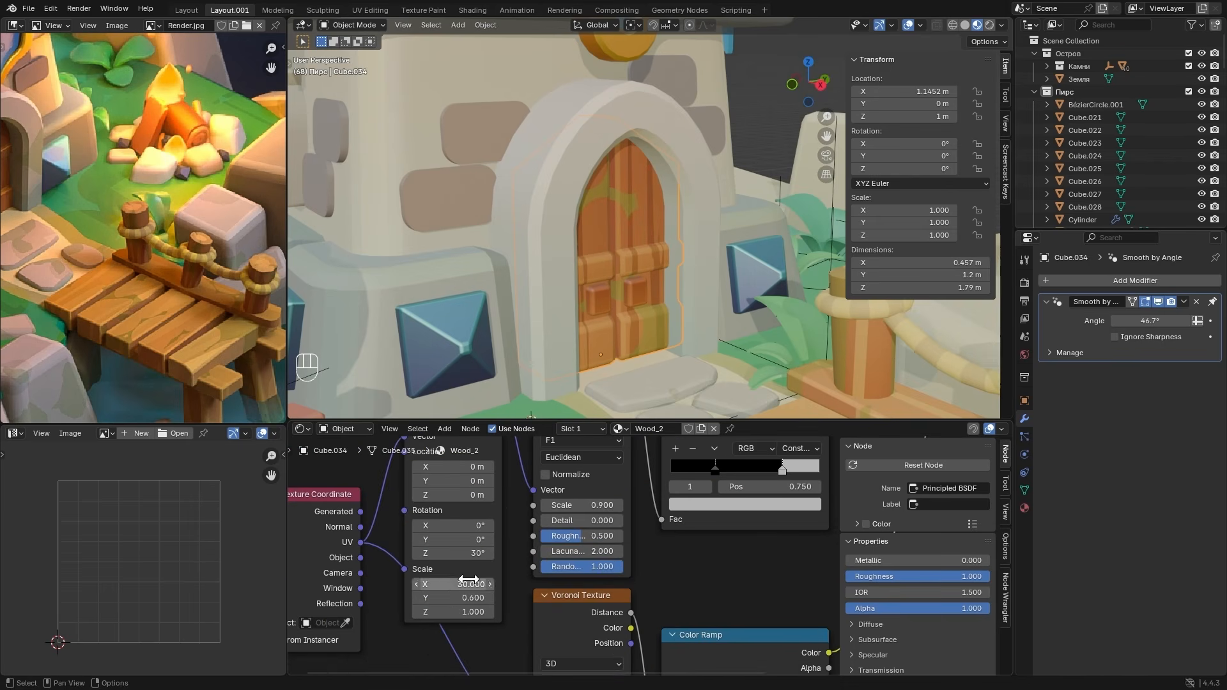
shift+drag(469, 579, 477, 582)
key(ctrl+z)
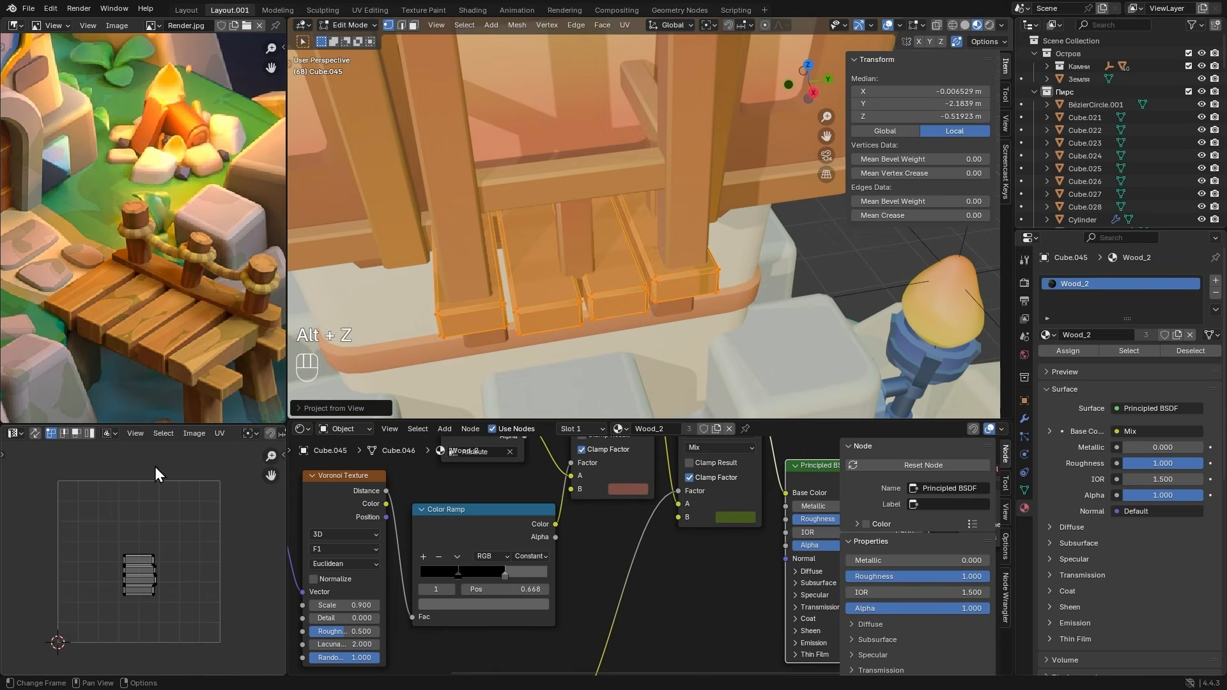
- Rotate the UVs of the balcony floor planks by 90°, enlarge them and reposition them within the UV tile
text(ar90)
key(Return)
key(s)
click(211, 572)
key(g)
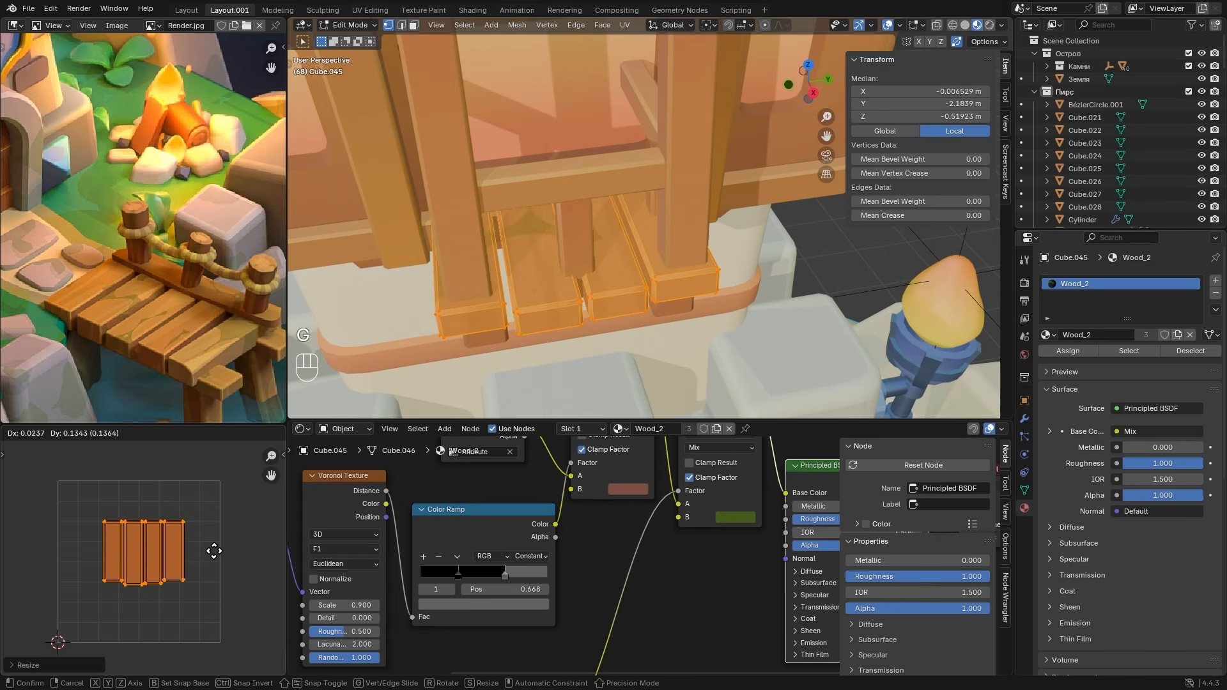
click(213, 551)
key(Tab)
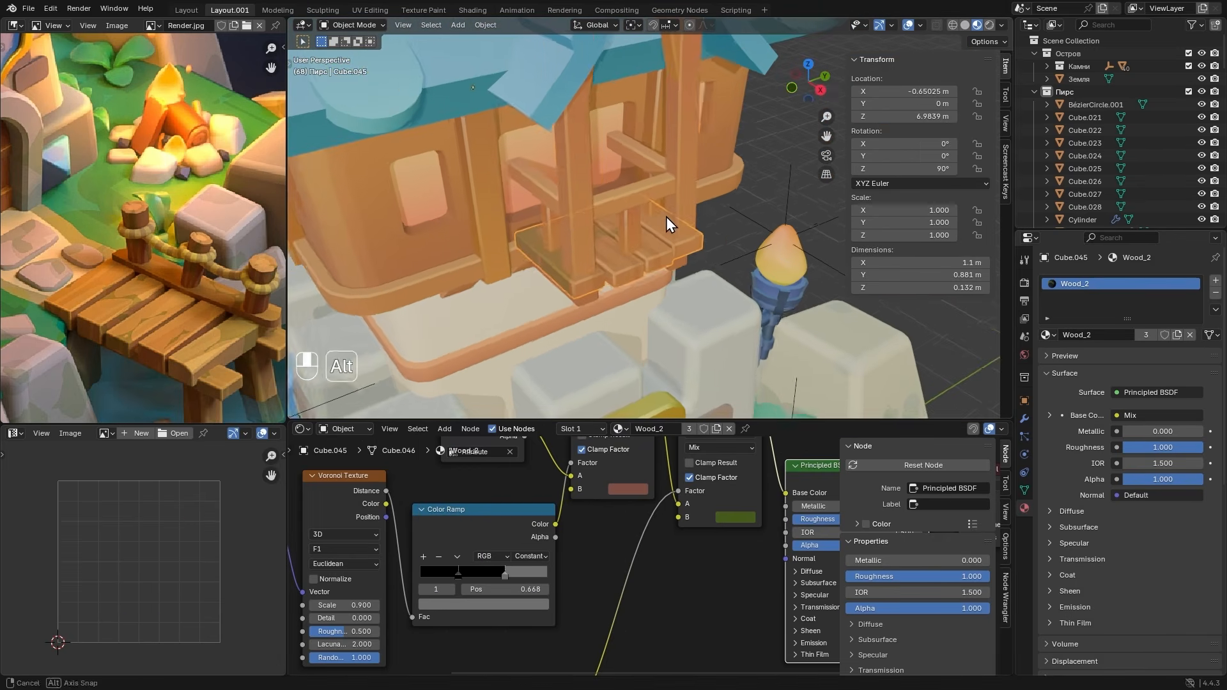
click(577, 274)
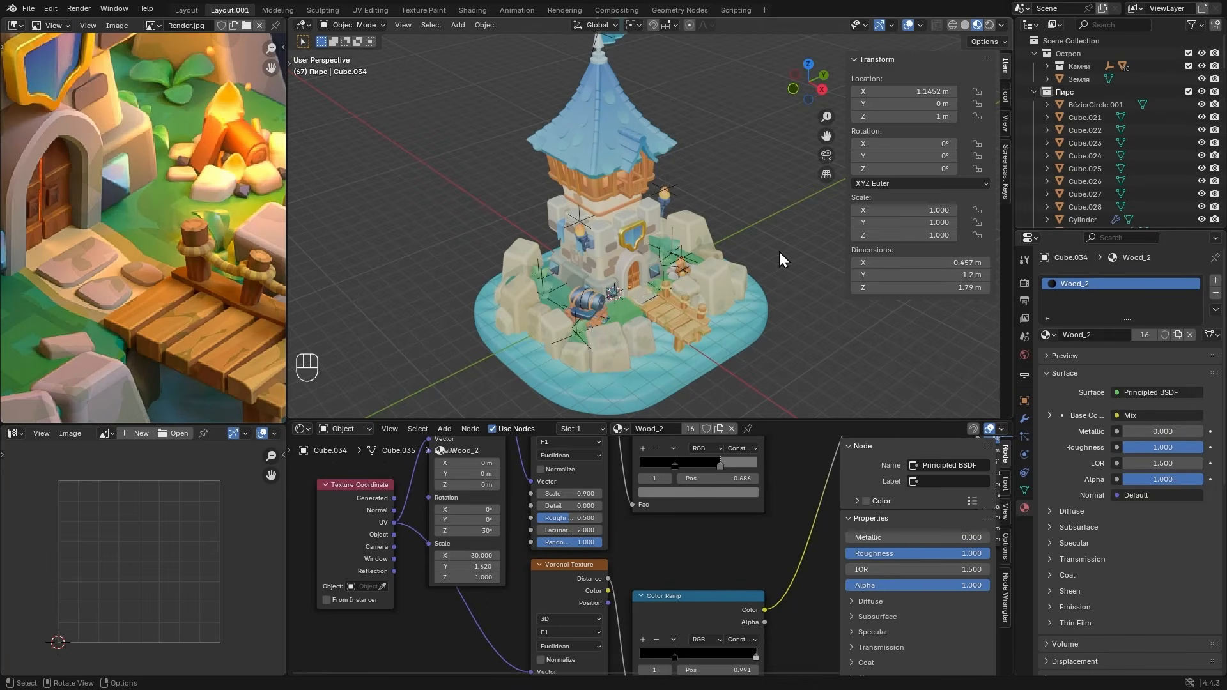
- Give the island's ground a single-user copy of its material and rename it Grass
middle_drag(55, 344, 196, 262)
scroll(194, 284, down, 2)
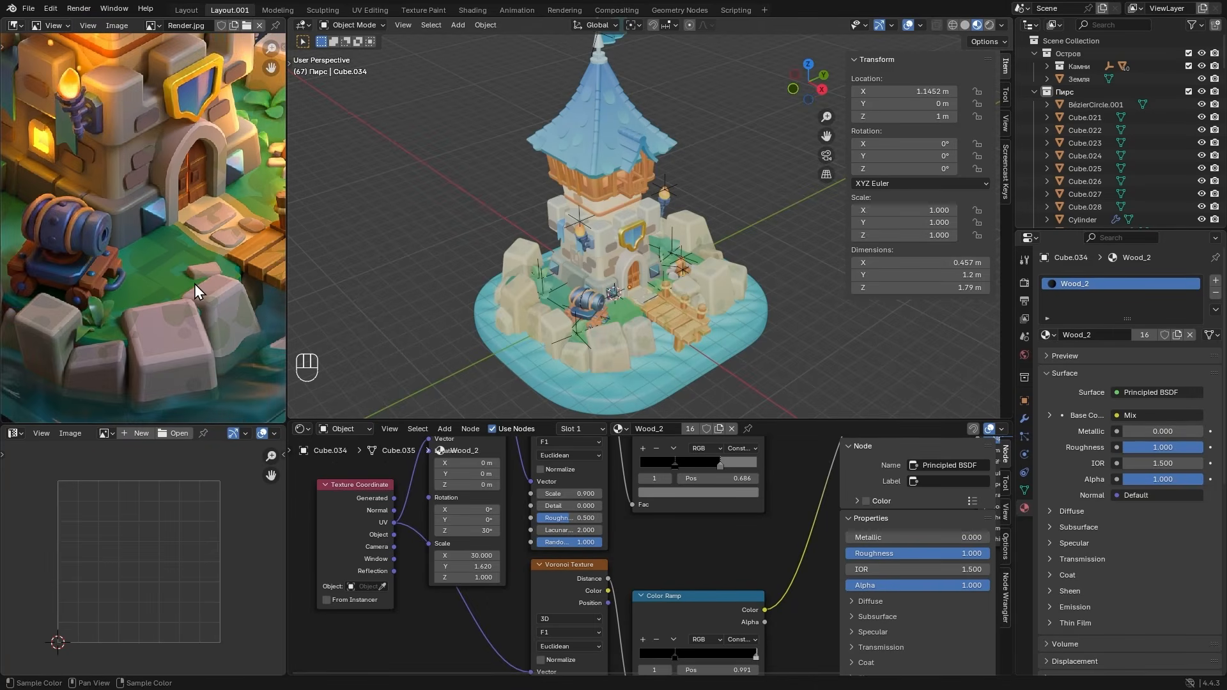
click(624, 310)
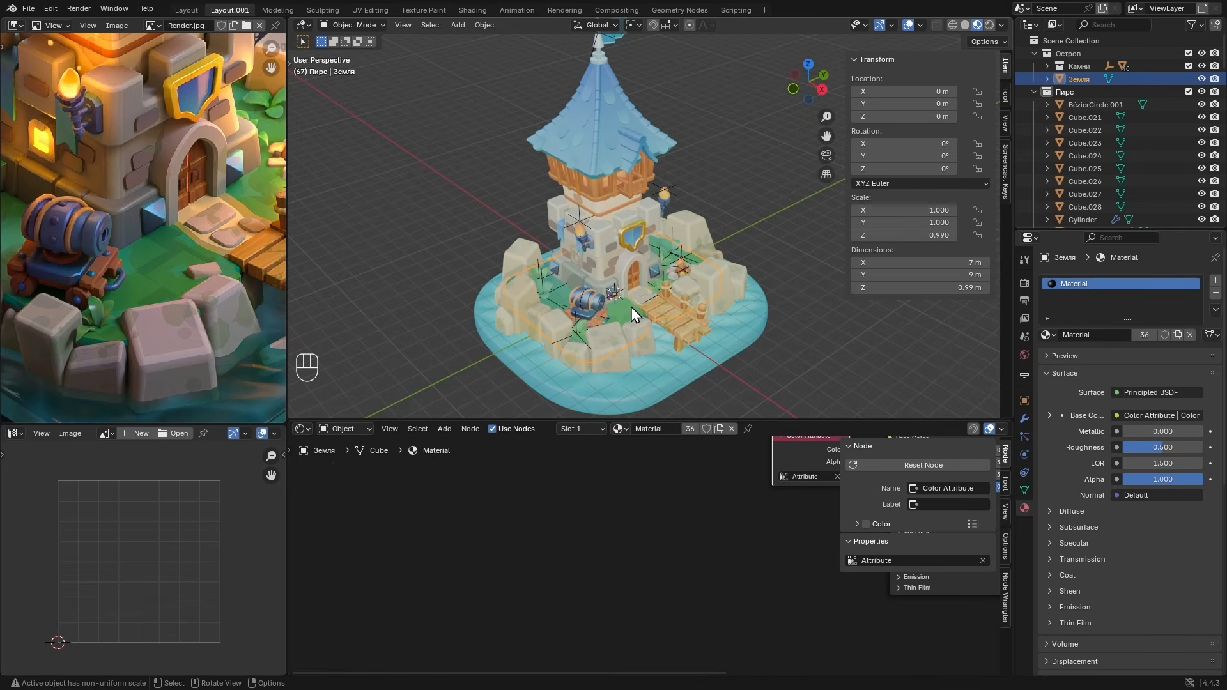
click(1177, 334)
double_click(1080, 283)
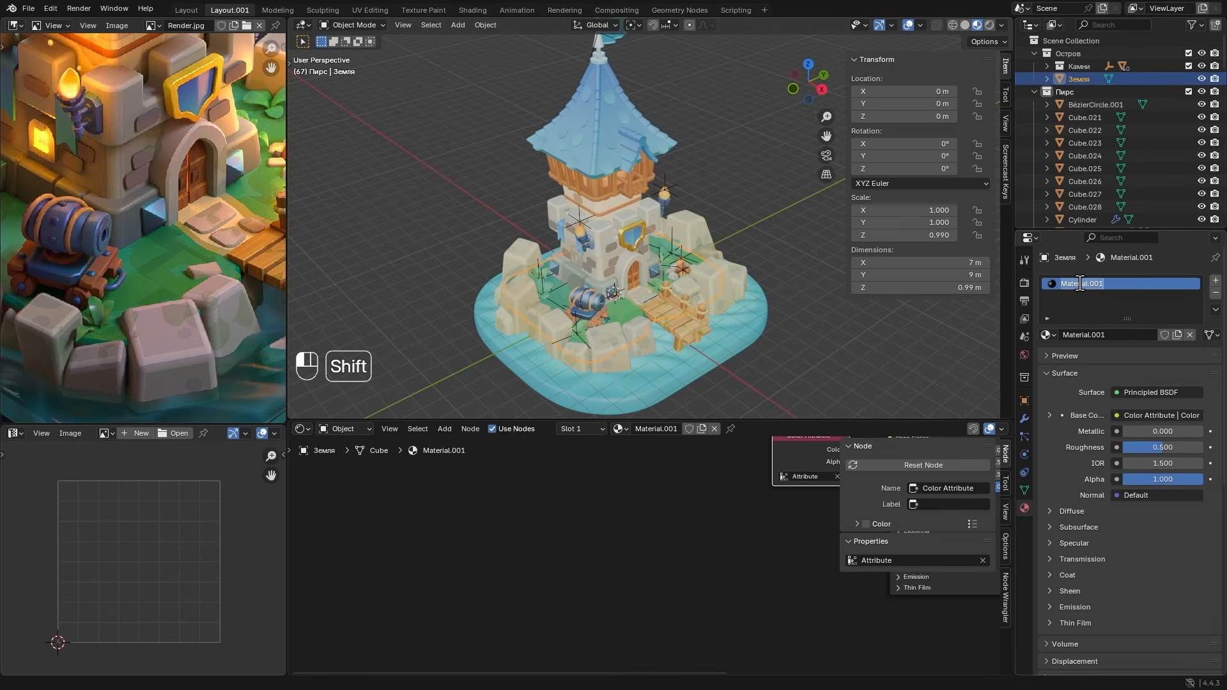
text(Gr)
key(Return)
- Add a Voronoi Texture node to the Grass material, with connected Mapping and Texture Coordinate nodes
scroll(741, 504, down, 3)
middle_drag(757, 492, 567, 531)
middle_drag(673, 495, 649, 504)
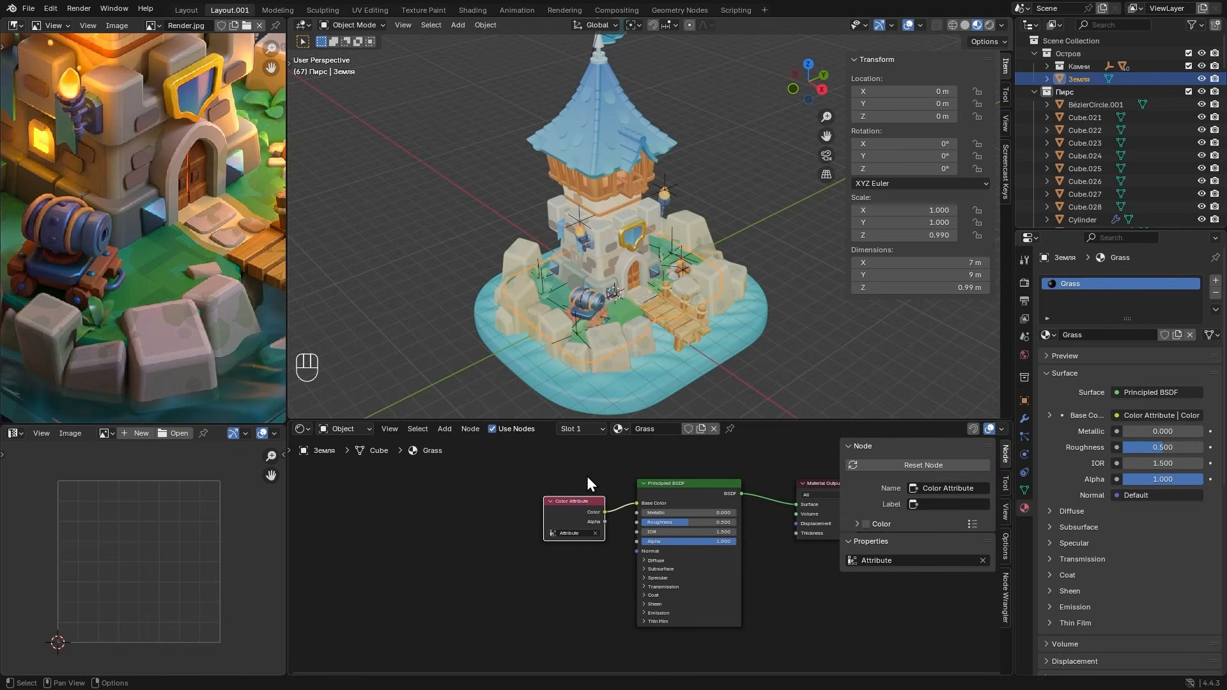
key(shift+a)
text(v)
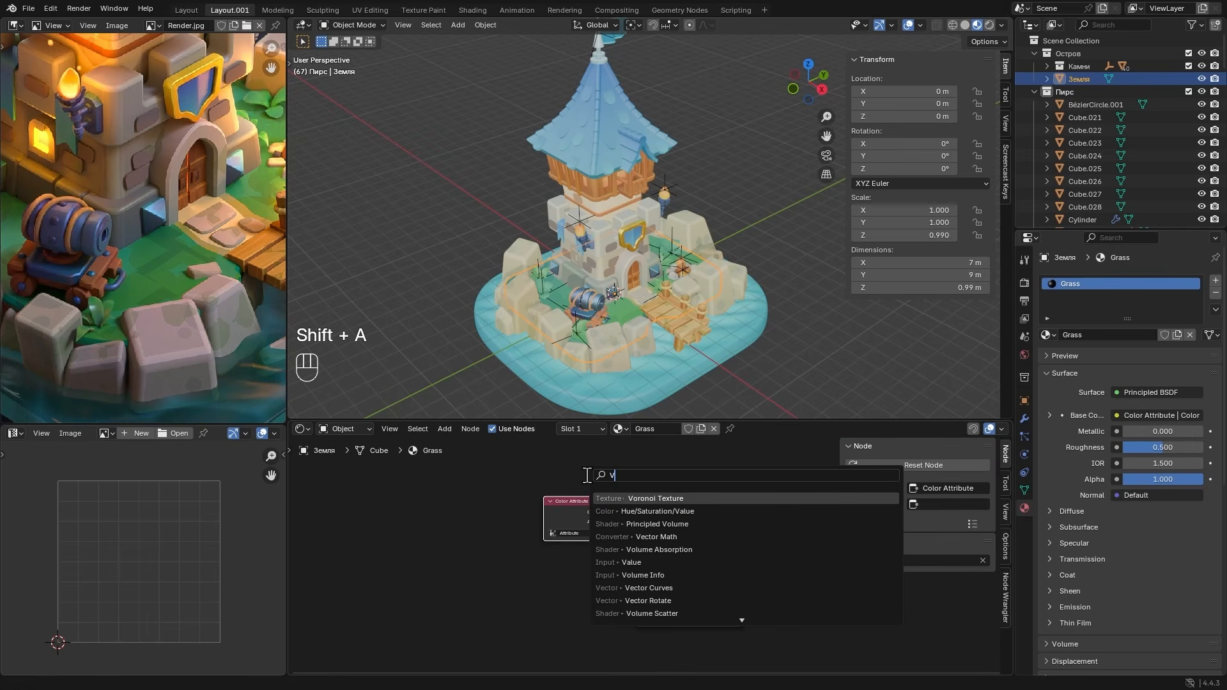
text(oro)
click(657, 501)
click(472, 521)
middle_drag(471, 522, 608, 493)
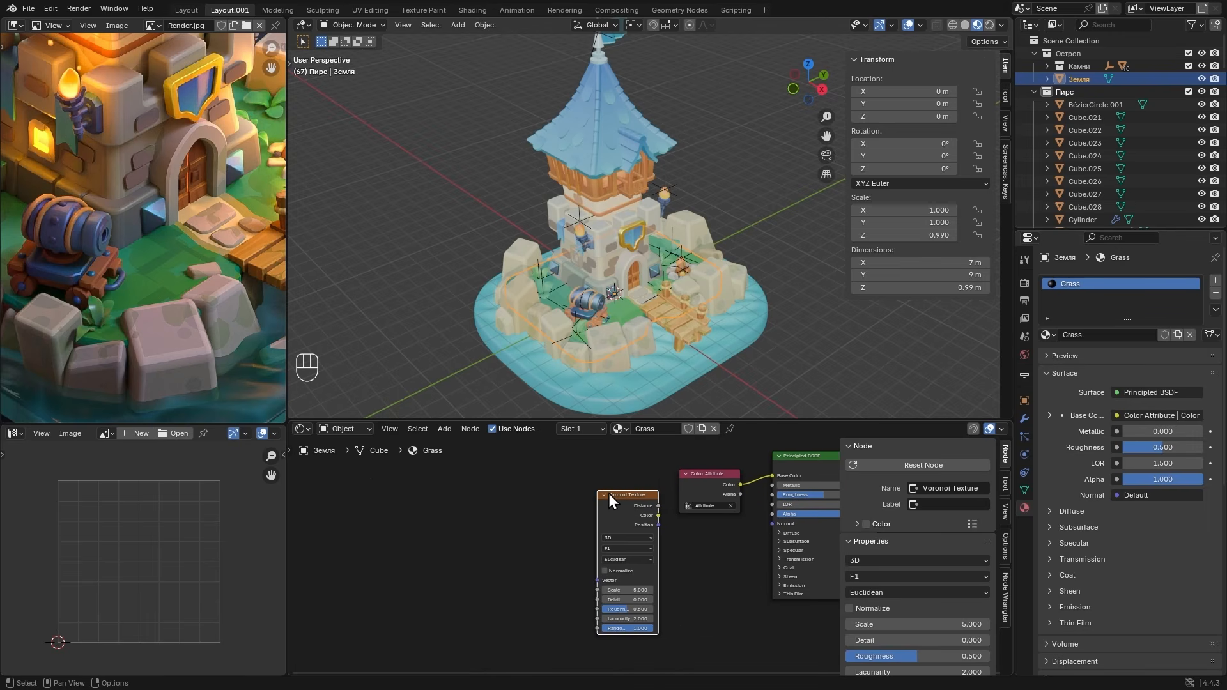
key(ctrl+t)
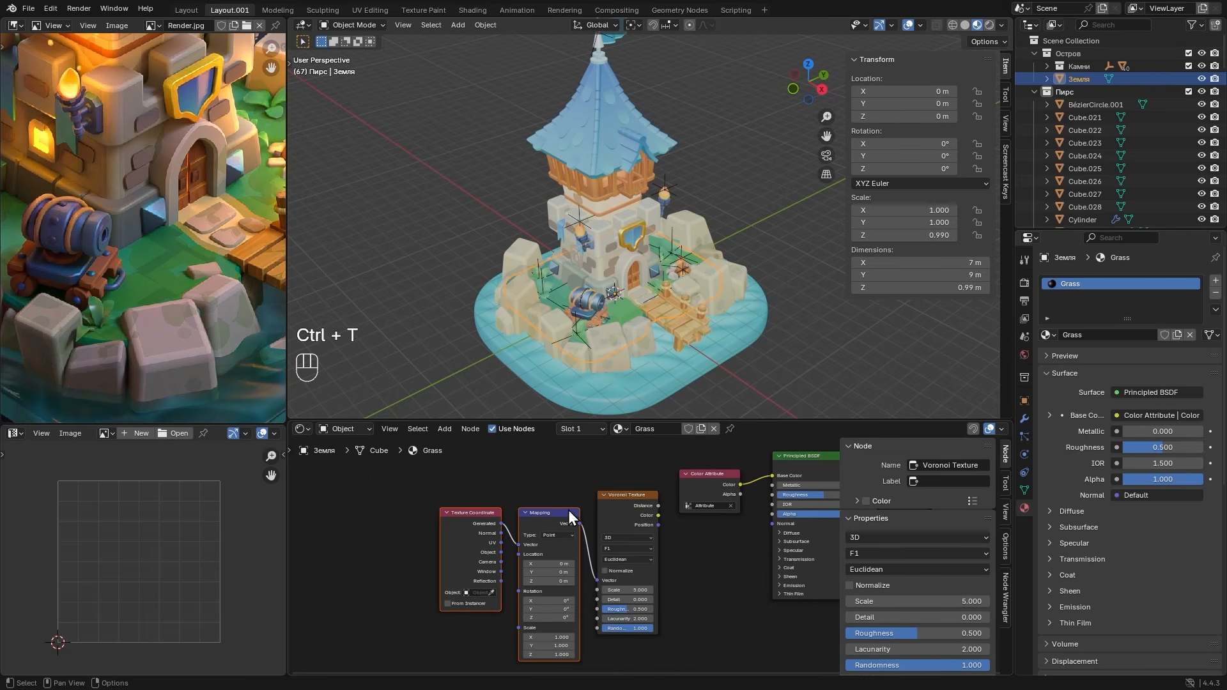
- Add a Color Ramp node and link the Voronoi Texture's Distance output to its Fac input
middle_drag(653, 510, 538, 499)
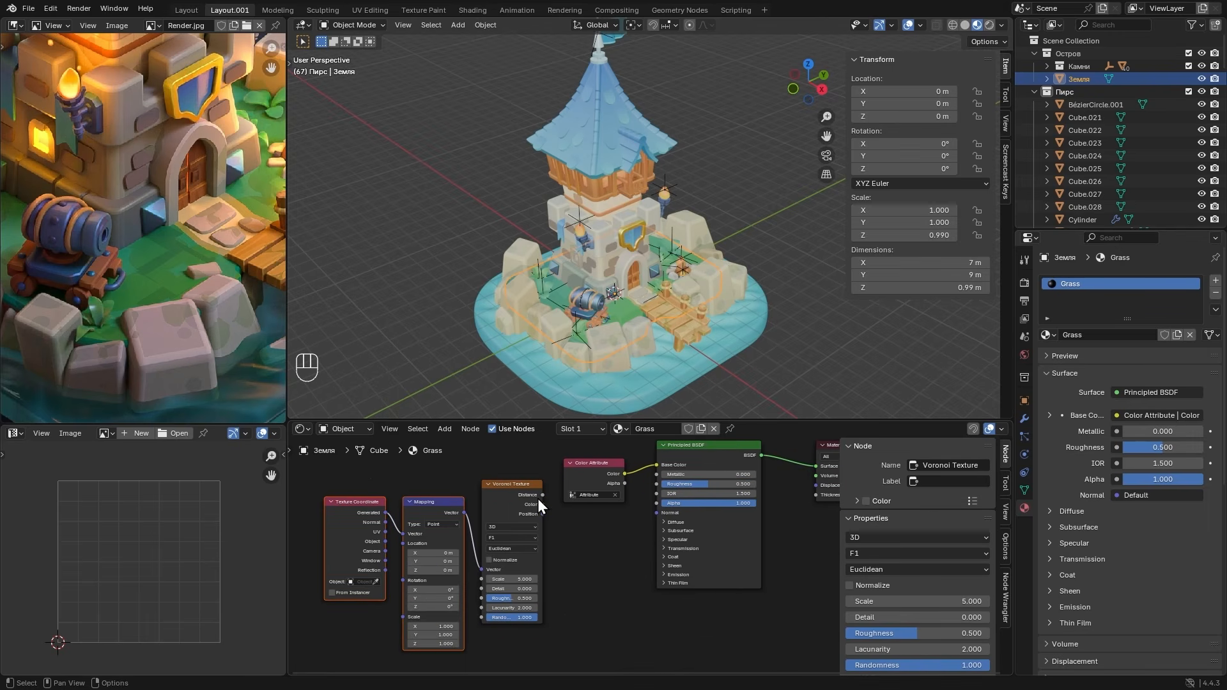
key(shift+a)
text(color ramp)
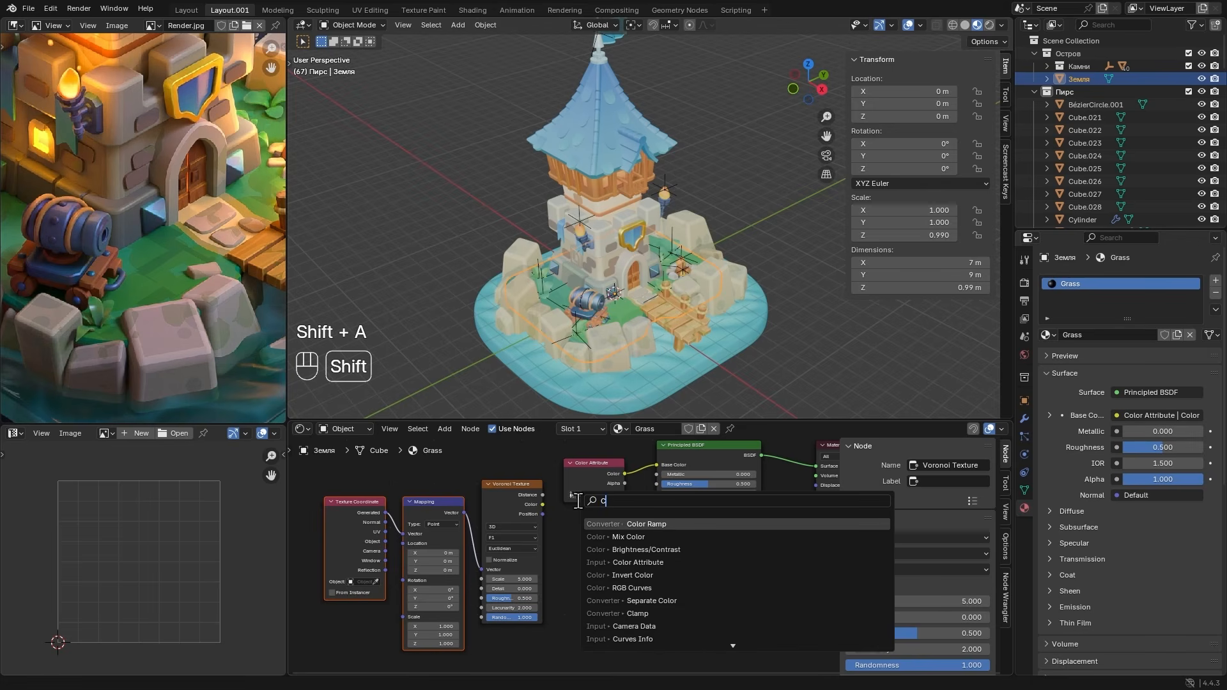
key(Return)
click(549, 521)
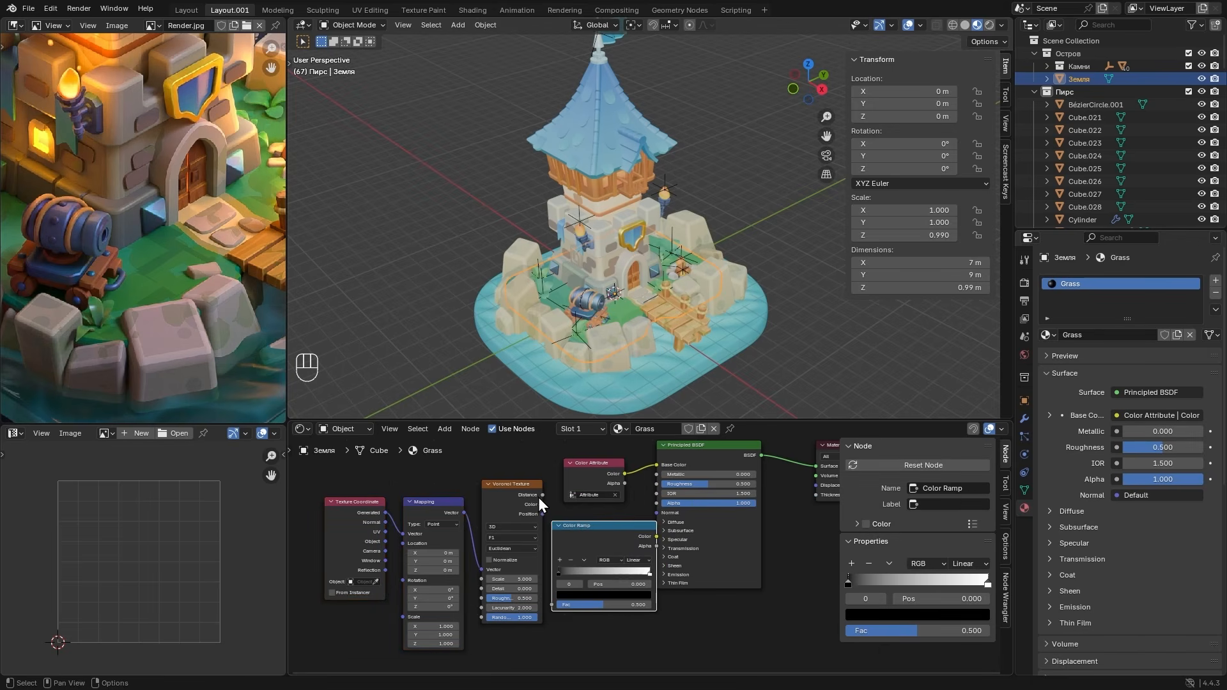
click(538, 497)
drag(543, 506, 554, 608)
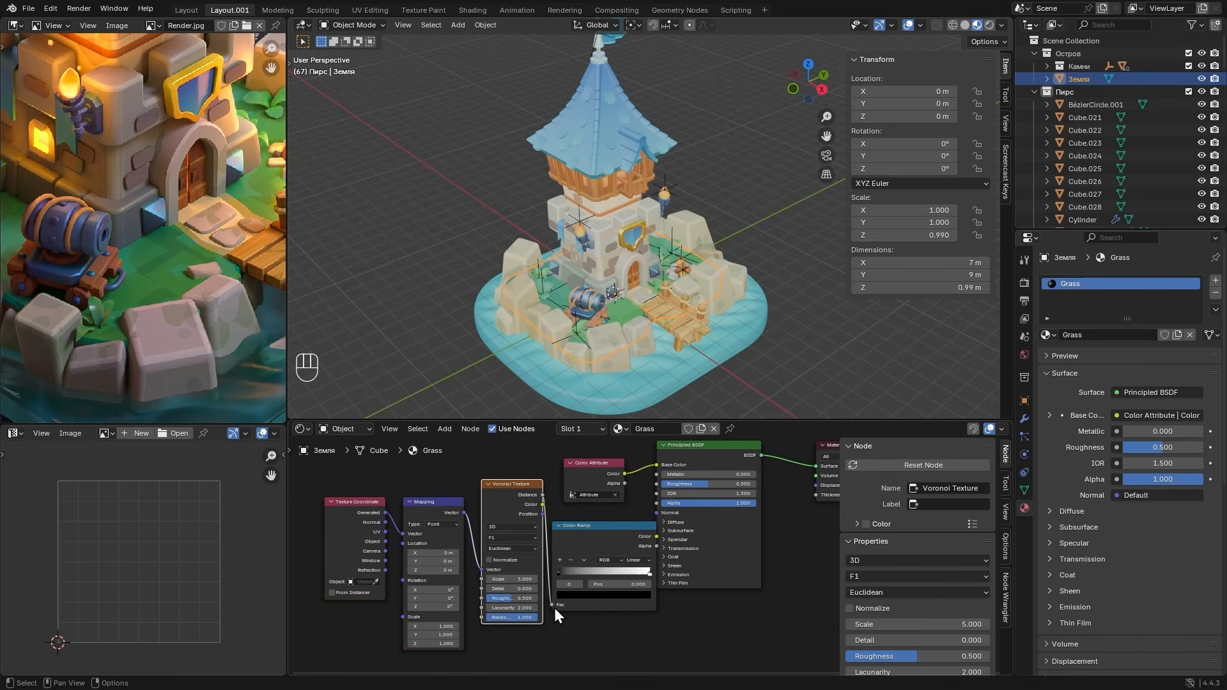
- Preview the Color Ramp's output on the island's ground
drag(607, 542, 600, 531)
ctrl+shift+click(600, 528)
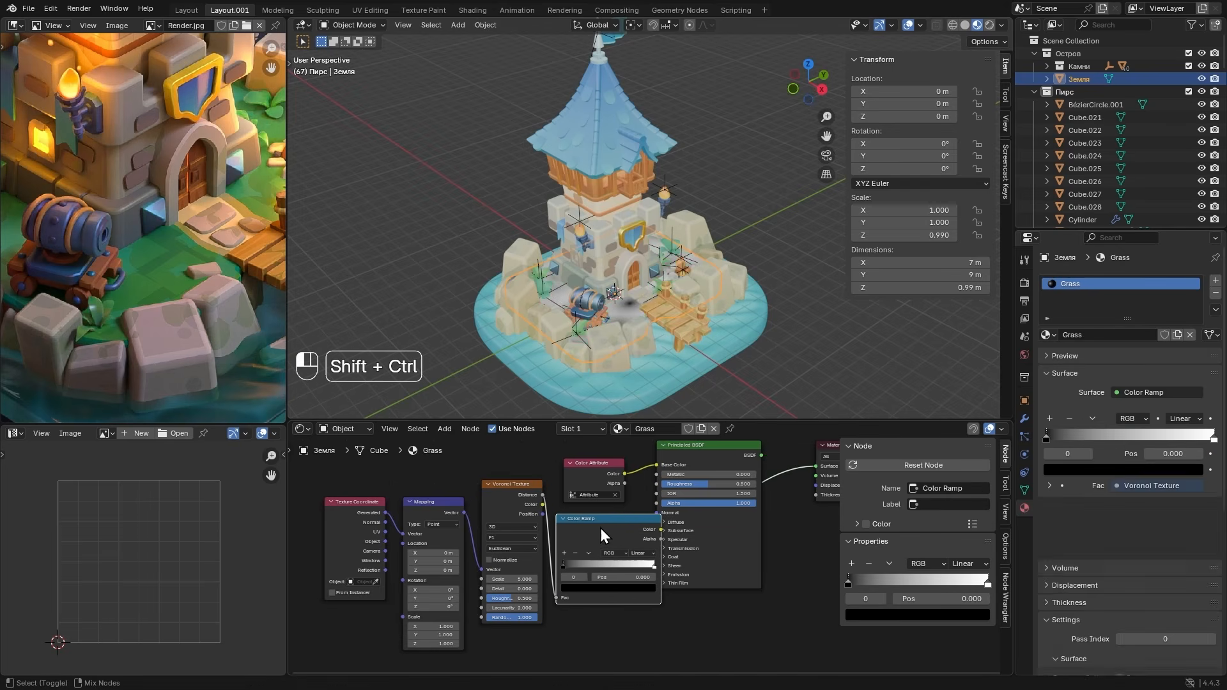
middle_drag(546, 522, 584, 489)
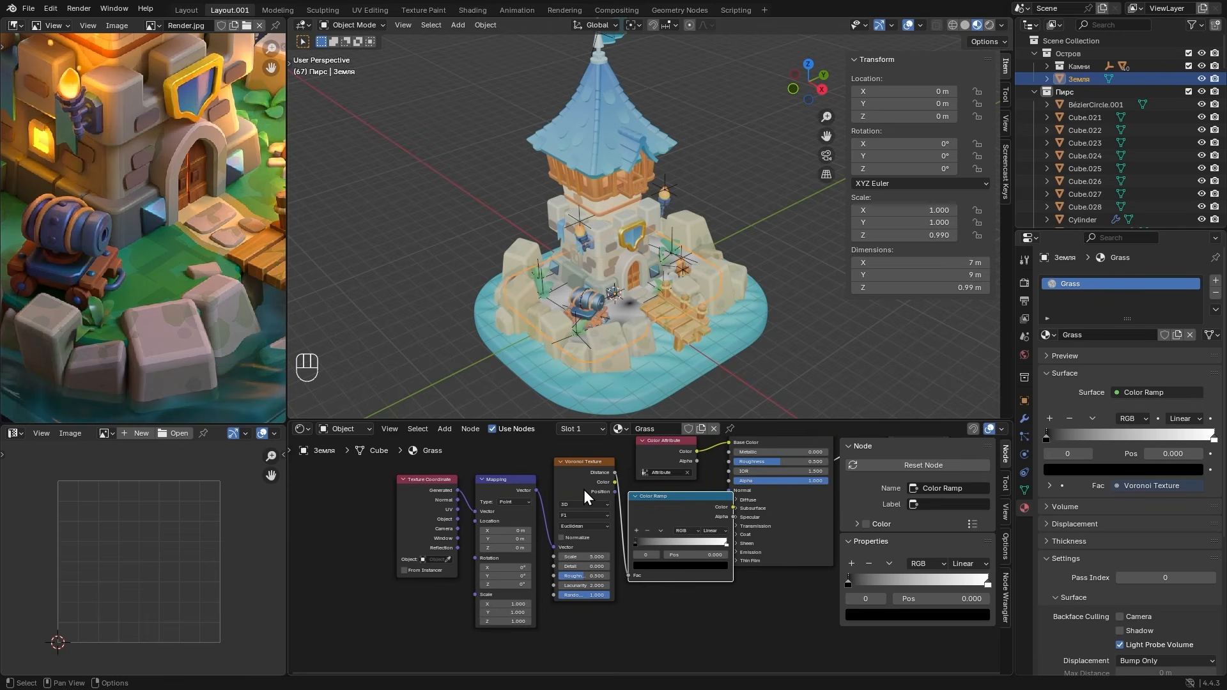
- Set the Color Ramp's interpolation to Constant and move its white stop to position 0.564
scroll(709, 543, up, 3)
click(718, 515)
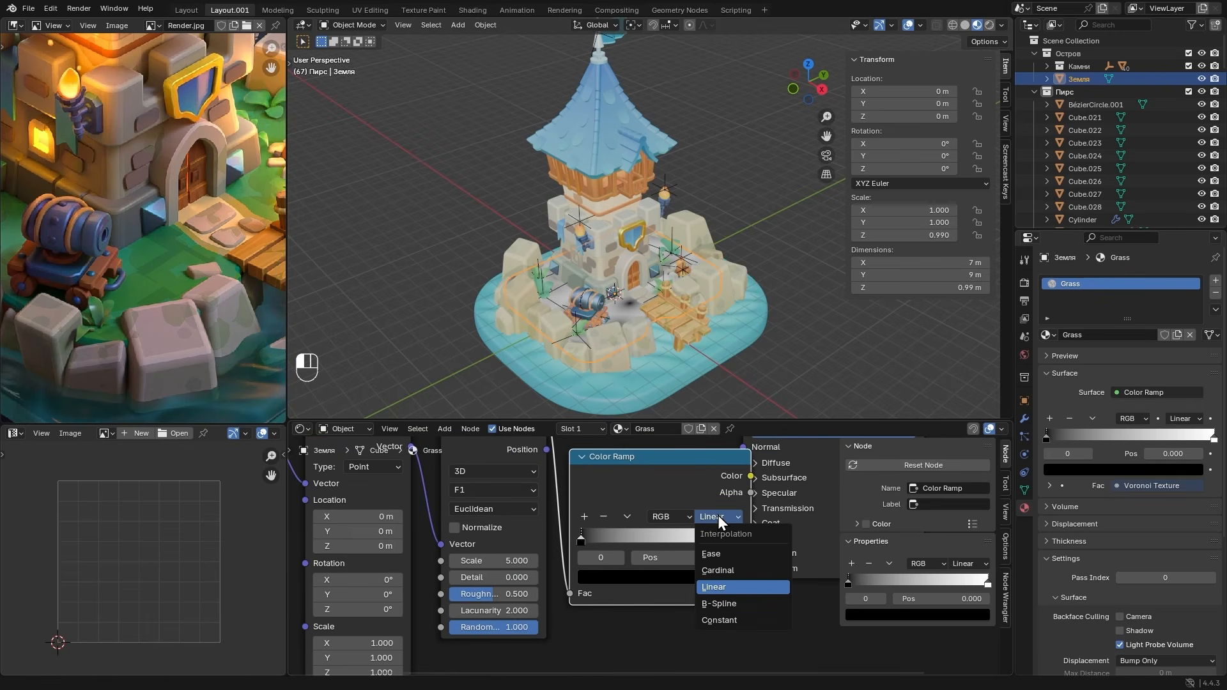
click(718, 620)
drag(739, 541, 668, 544)
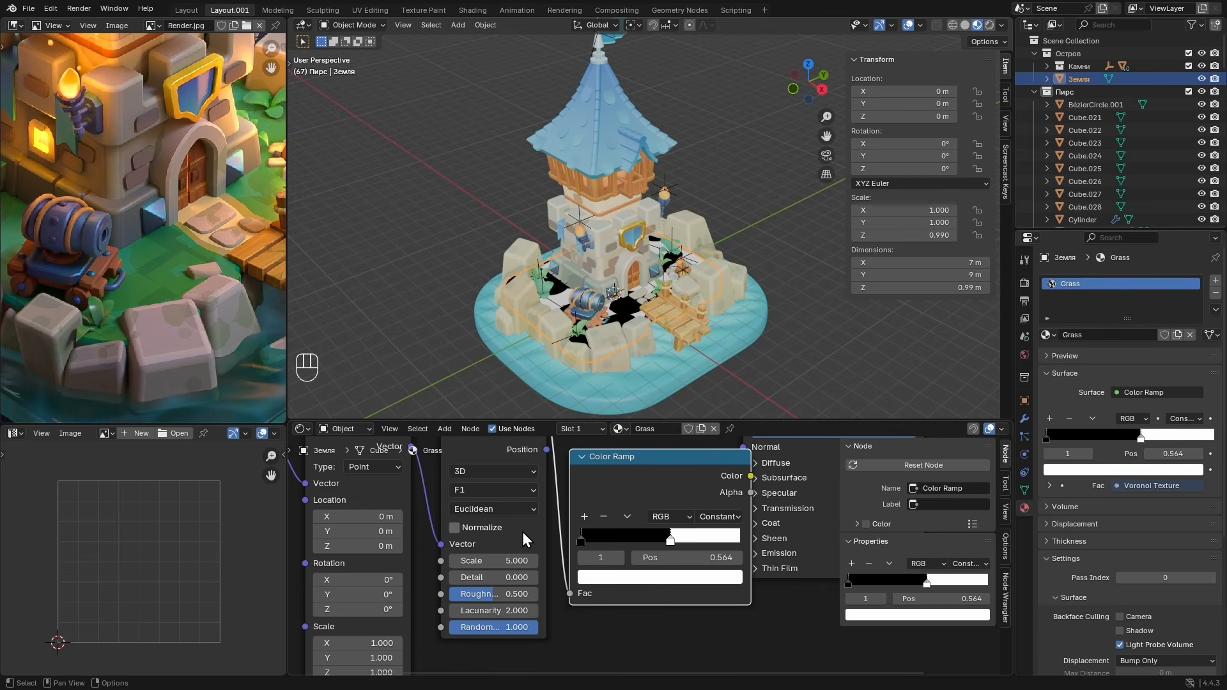
- Isolate the island's ground and set its Voronoi Texture to the Chebychev distance metric with a scale of 7.5
middle_drag(504, 523, 561, 556)
key(slash)
click(541, 542)
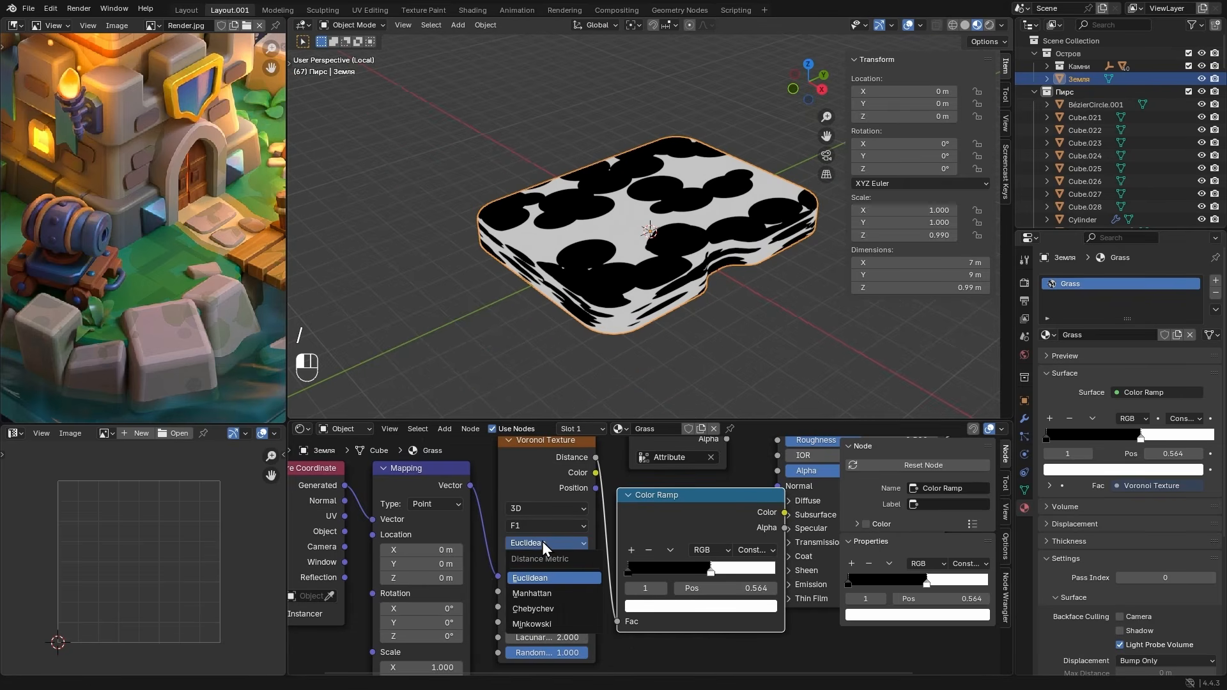
click(524, 609)
click(536, 591)
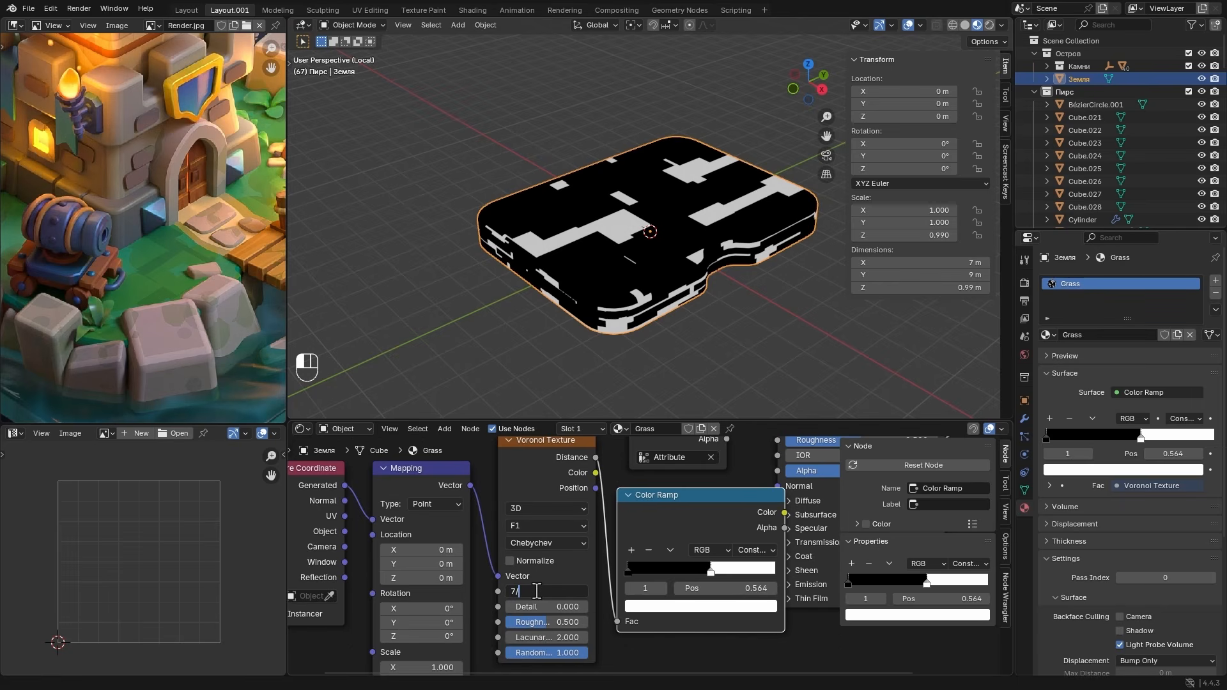
text(7.5)
key(Return)
- Set the Voronoi Texture's detail to 0.9 and its lacunarity to 0.1
drag(543, 607, 598, 607)
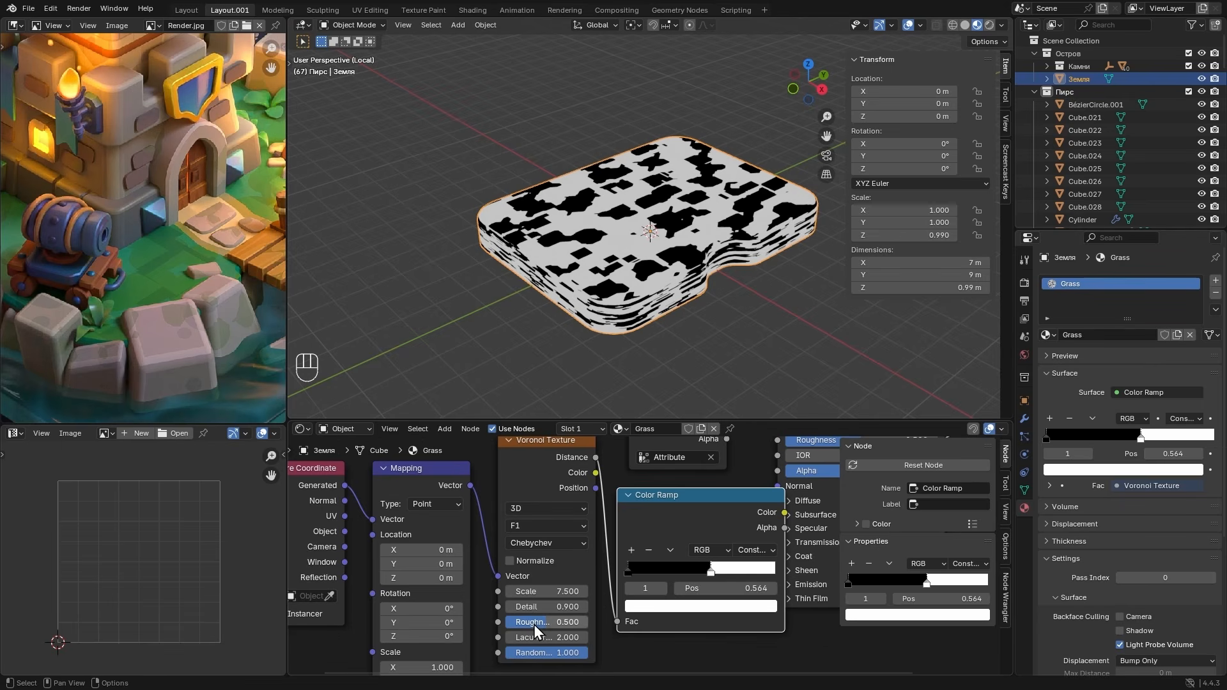
drag(548, 639, 442, 639)
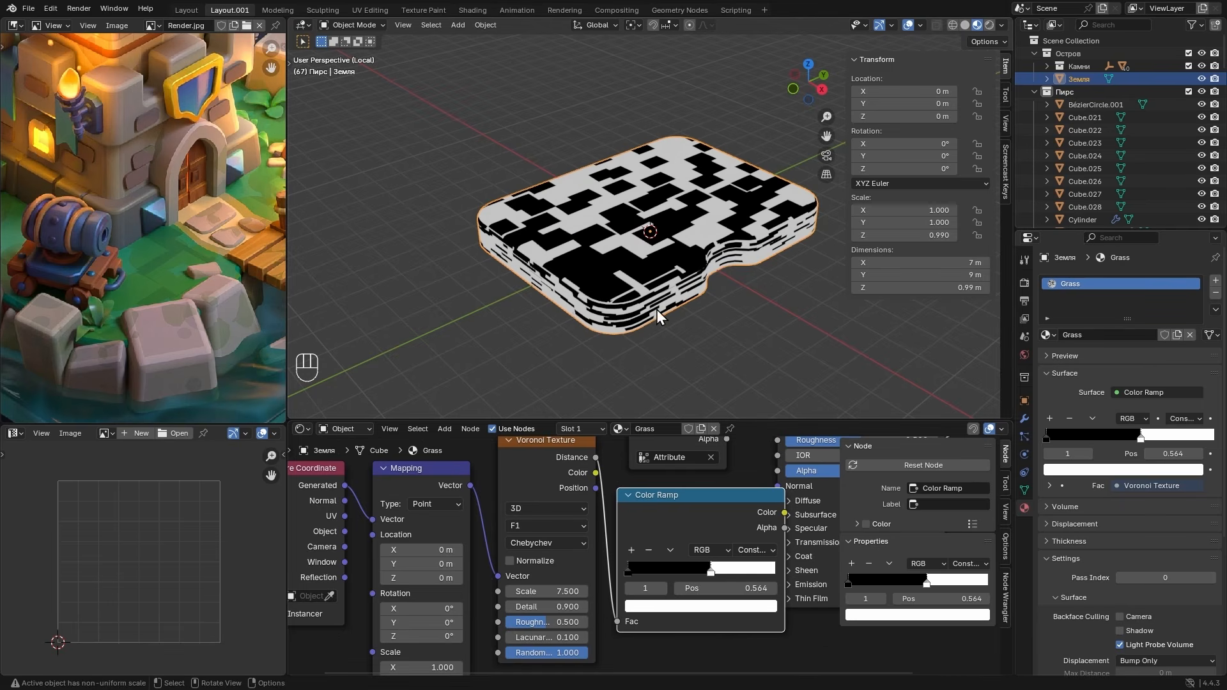
alt+middle_drag(656, 310, 675, 227)
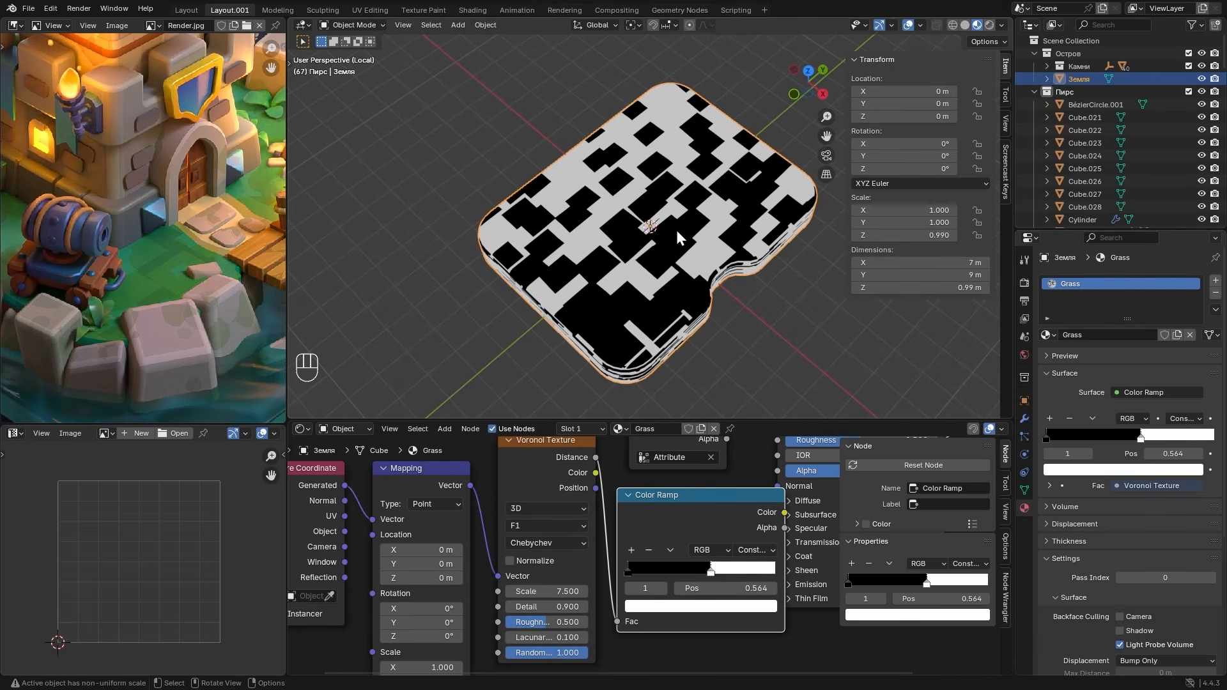
- Insert a Mix Color node between the Color Attribute and the Principled BSDF's Base Color
scroll(645, 536, down, 2)
middle_drag(710, 480, 611, 529)
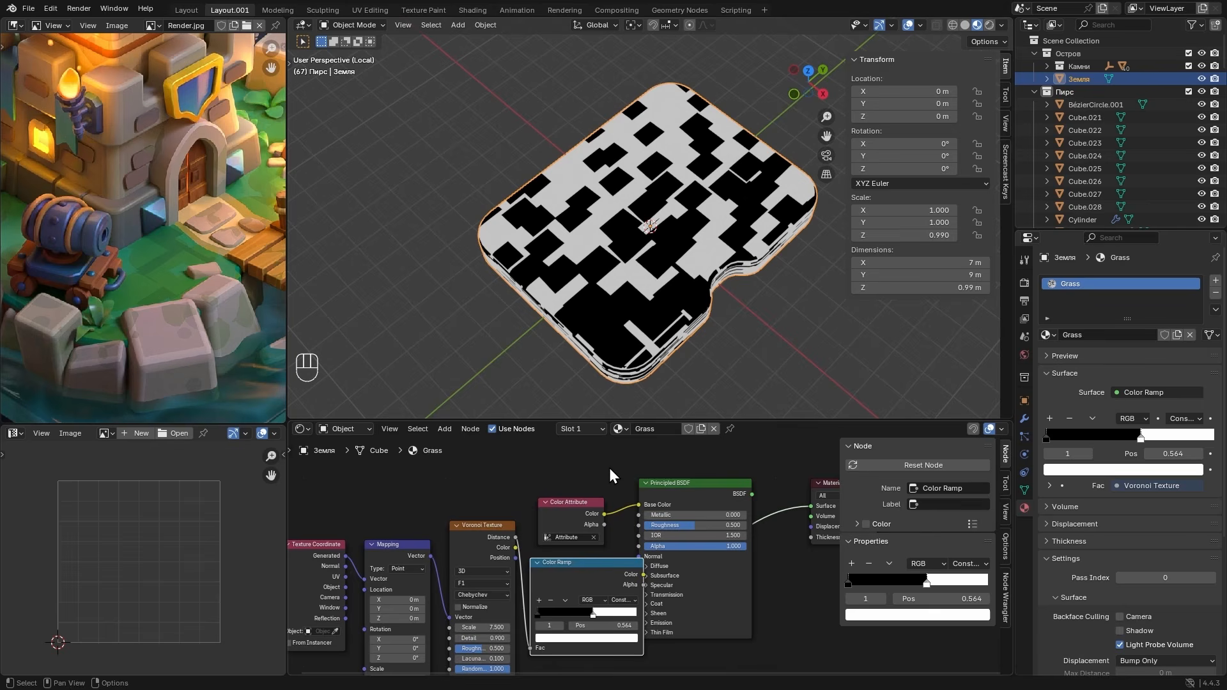
key(shift+a)
click(608, 466)
text(mix)
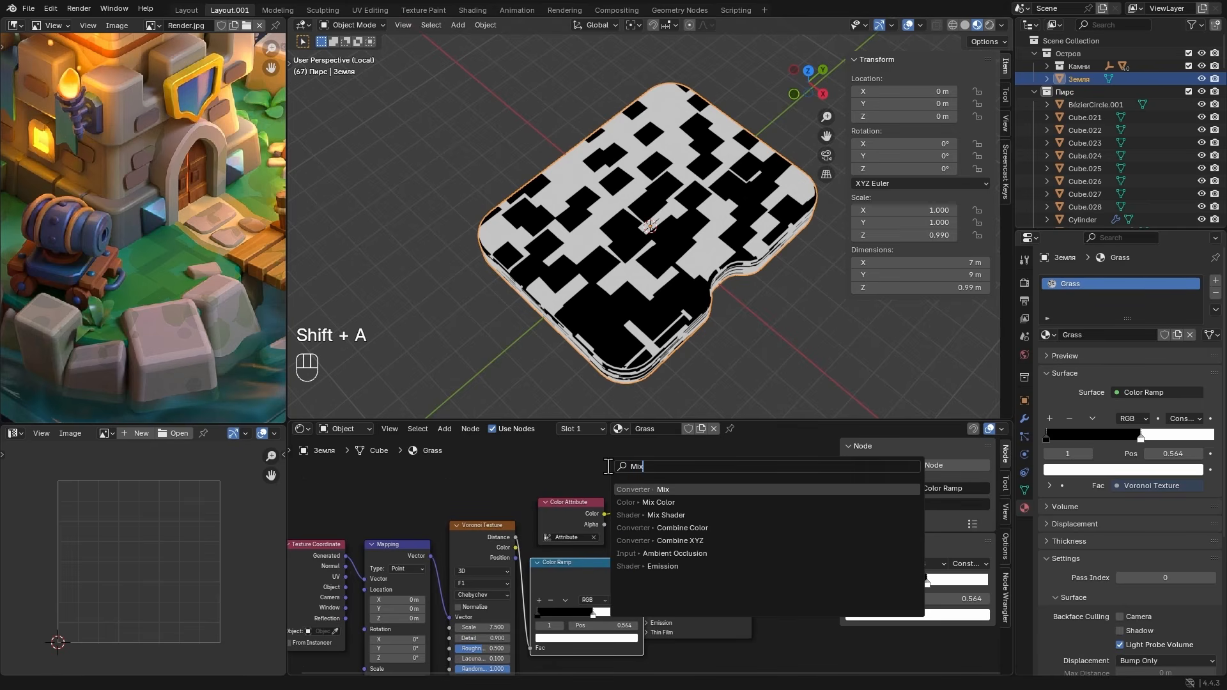
key(Return)
click(620, 487)
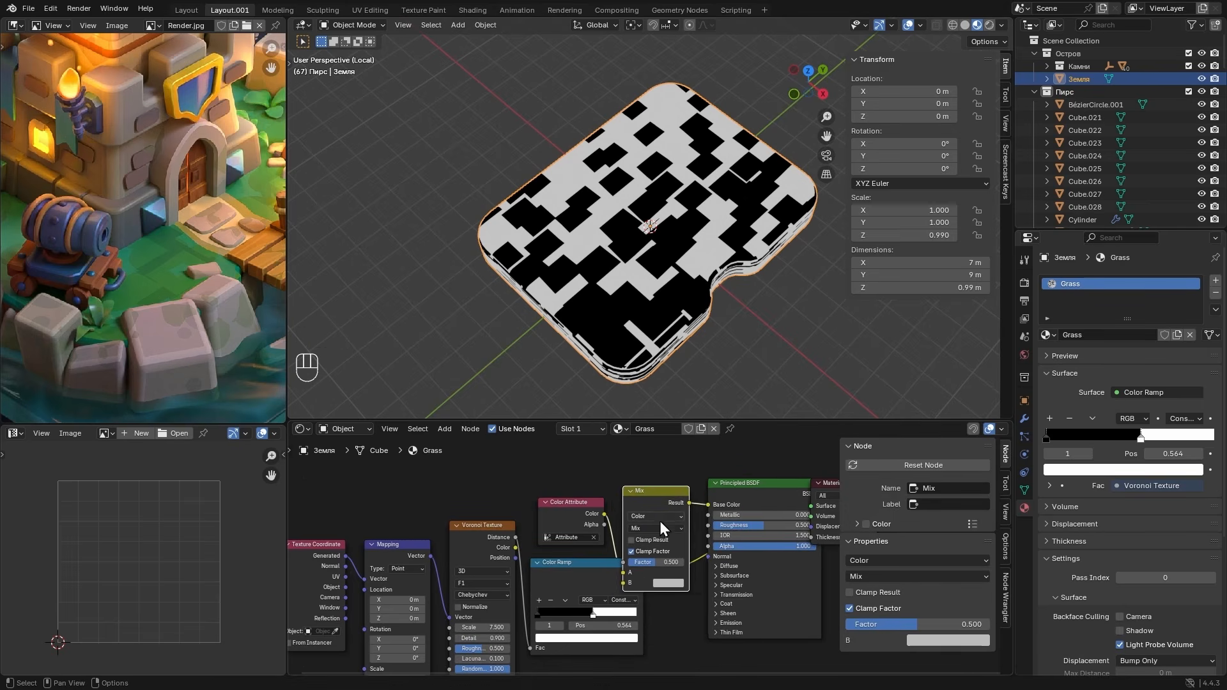
- Link the Color Ramp's Color output to the Mix node's Factor input
scroll(659, 520, down, 1)
shift+click(578, 574)
drag(589, 573, 533, 614)
scroll(651, 558, up, 5)
middle_drag(620, 614, 606, 579)
drag(546, 602, 610, 529)
- Preview the Mix node's result on the ground and set its blending mode to Multiply
middle_drag(642, 487, 580, 546)
scroll(580, 546, up, 3)
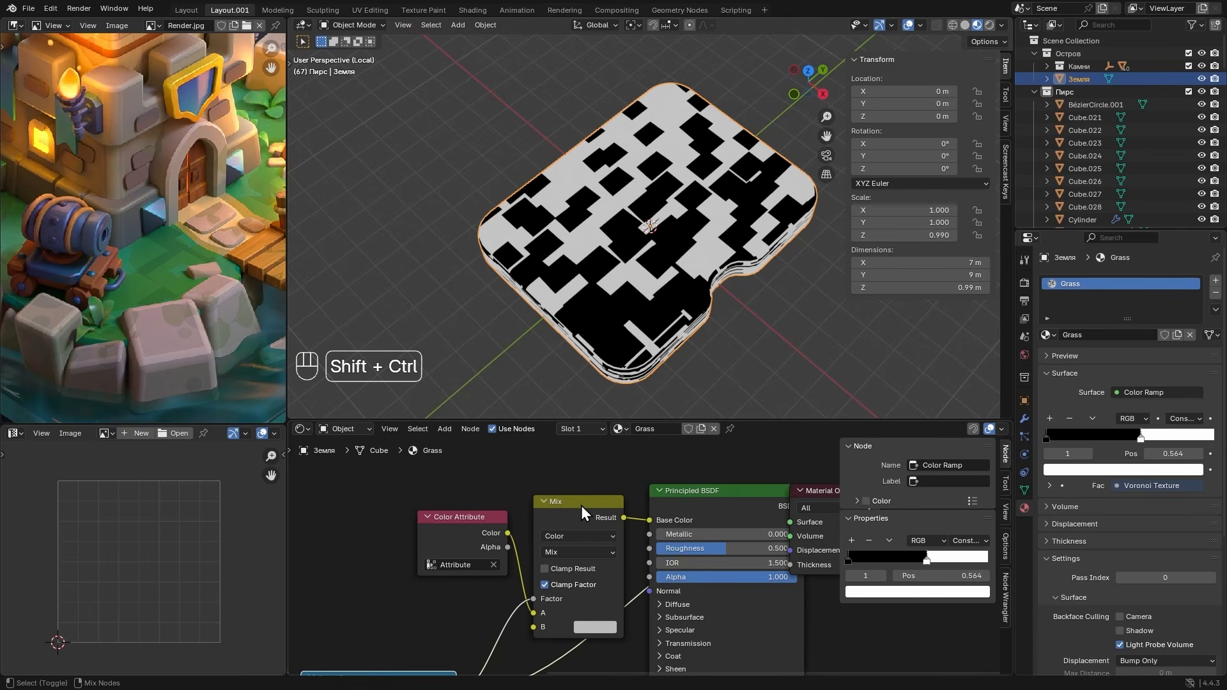
ctrl+shift+click(578, 516)
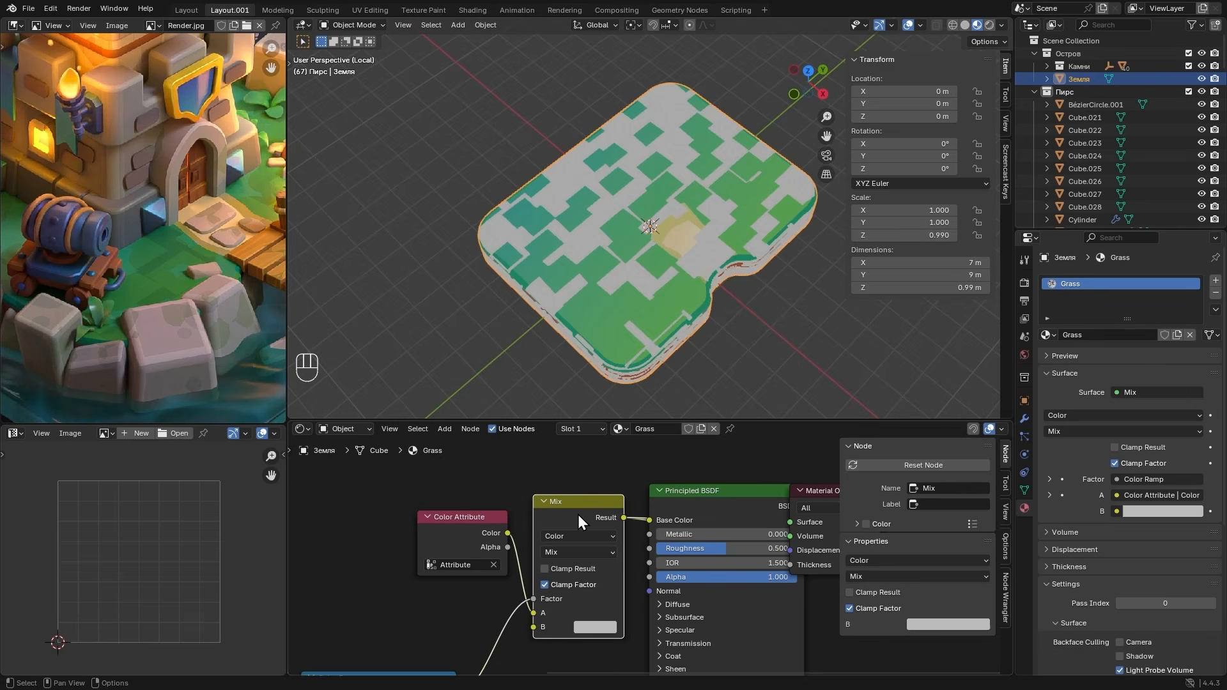
click(579, 554)
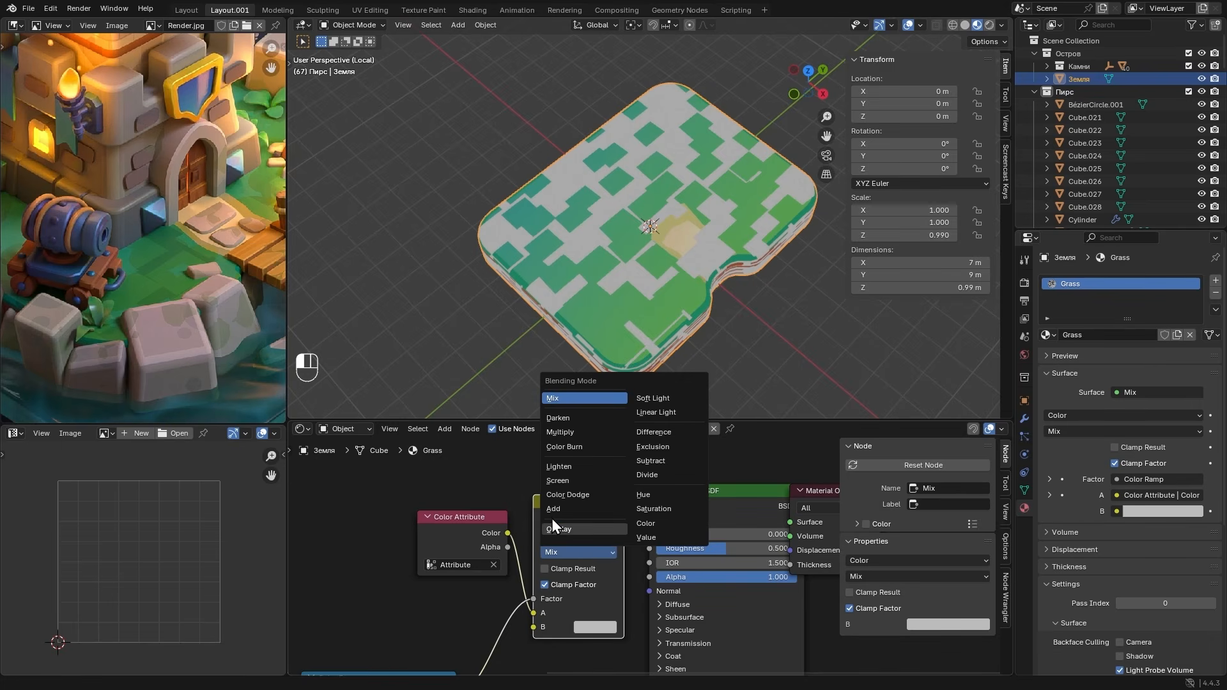
click(565, 432)
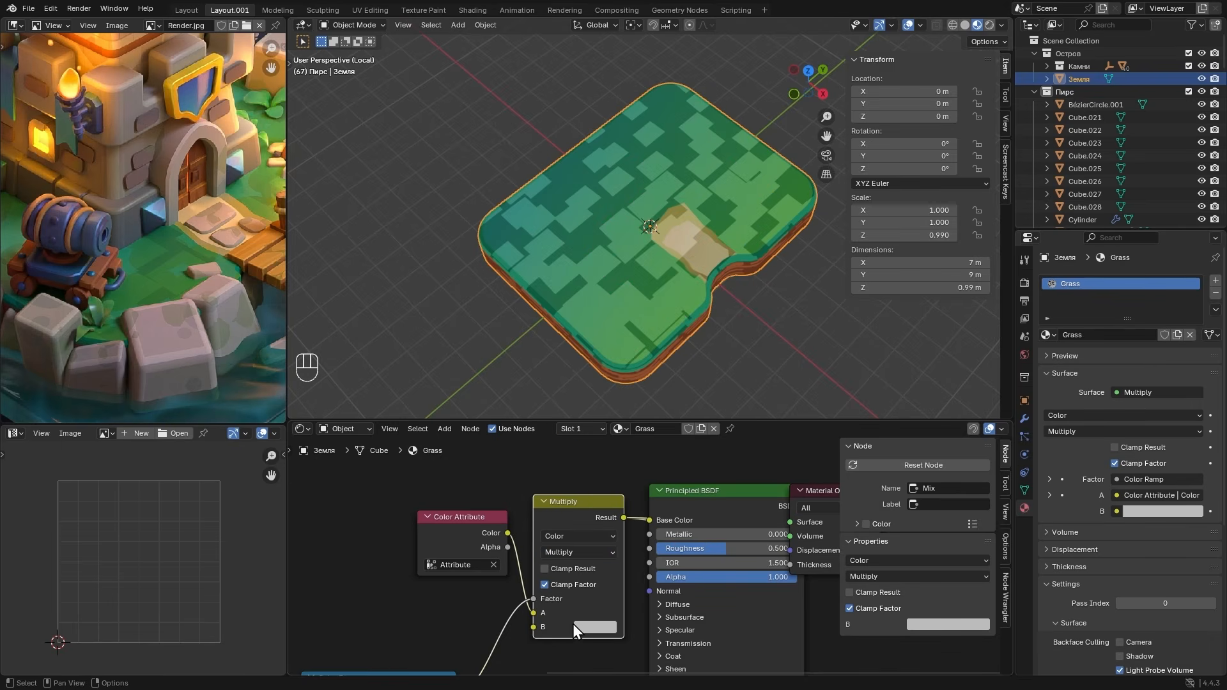
- Compare the Color Ramp and Multiply previews, and lighten the Multiply node's B color to near white
middle_drag(572, 623, 634, 569)
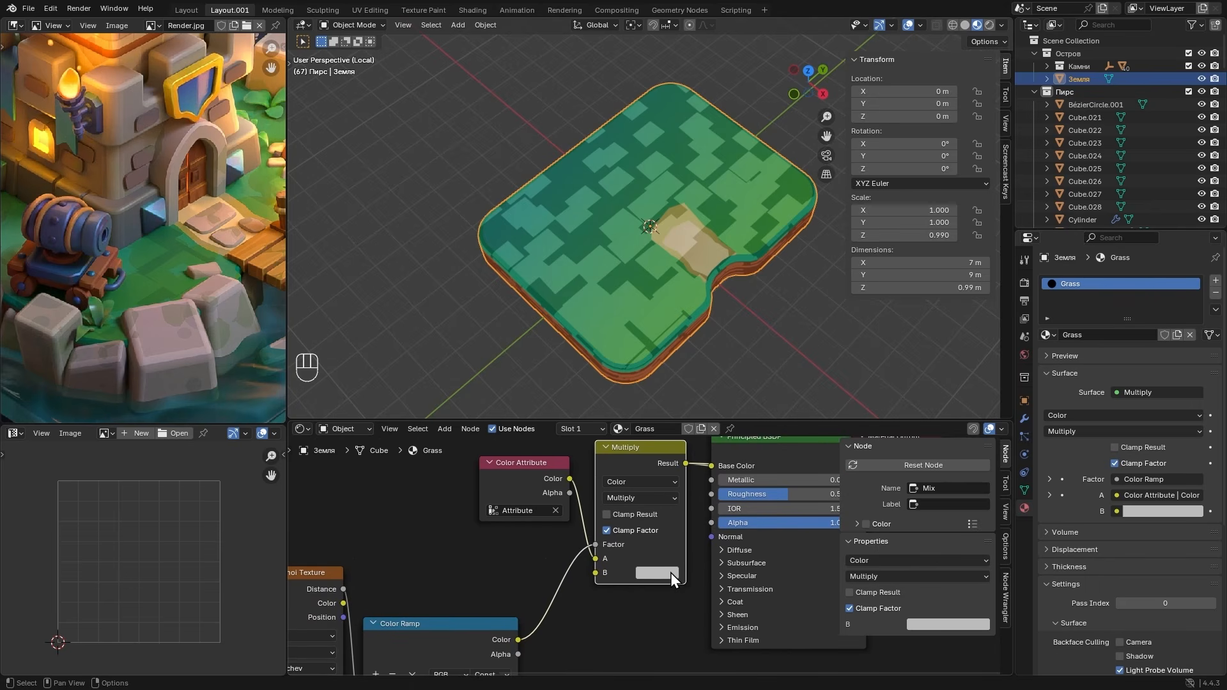
scroll(618, 530, down, 1)
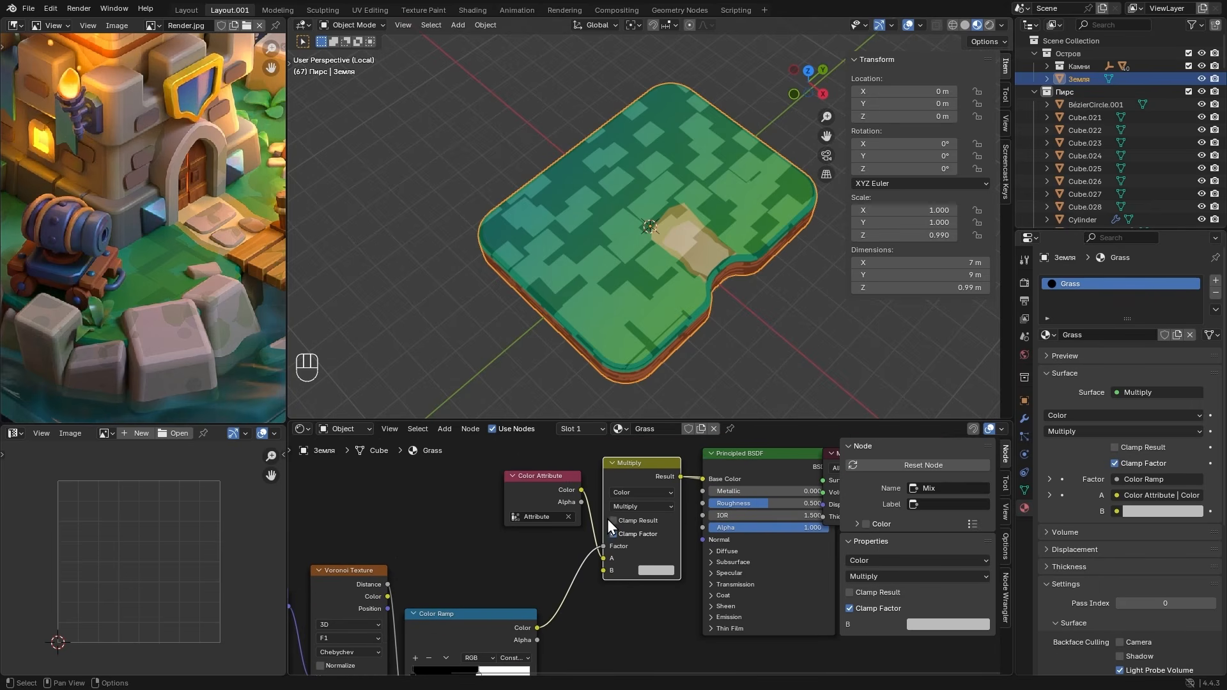
ctrl+shift+click(483, 625)
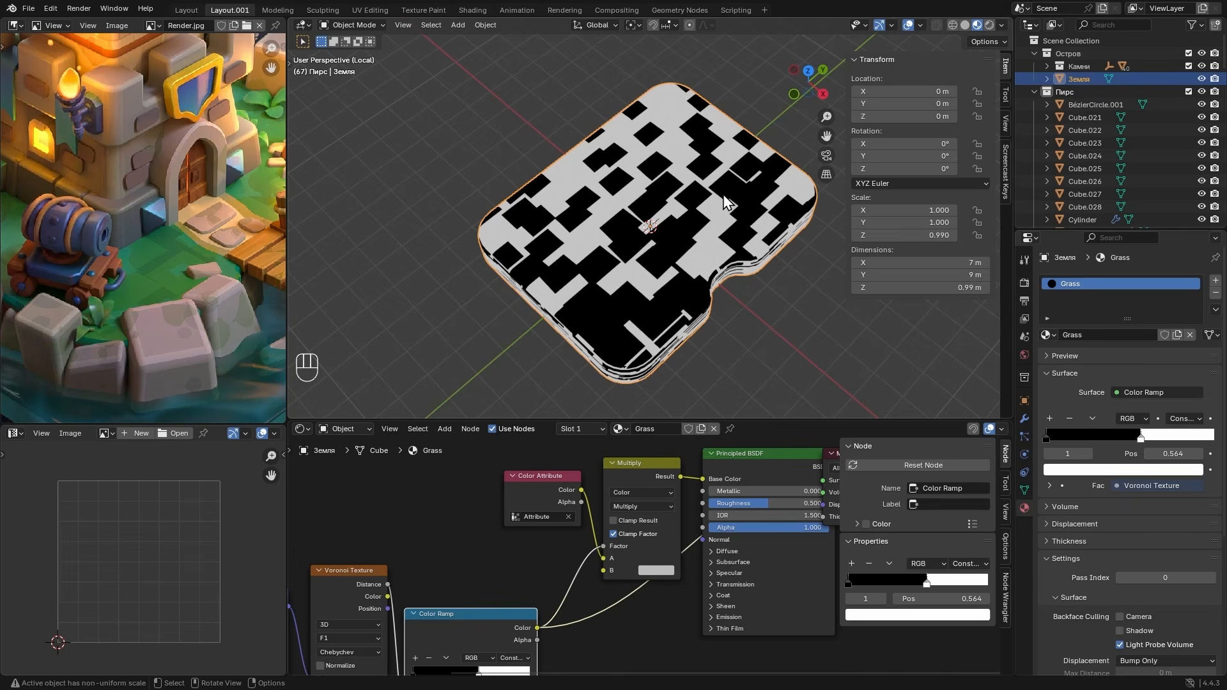
ctrl+shift+click(640, 470)
scroll(676, 577, up, 2)
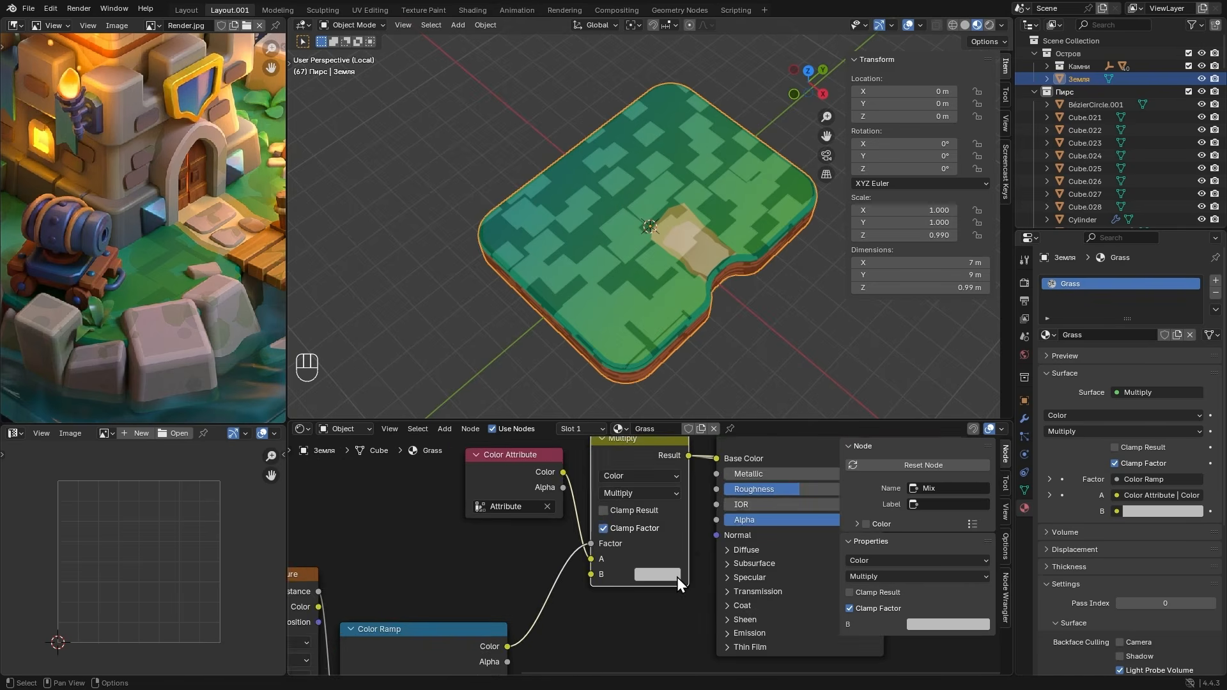
click(672, 576)
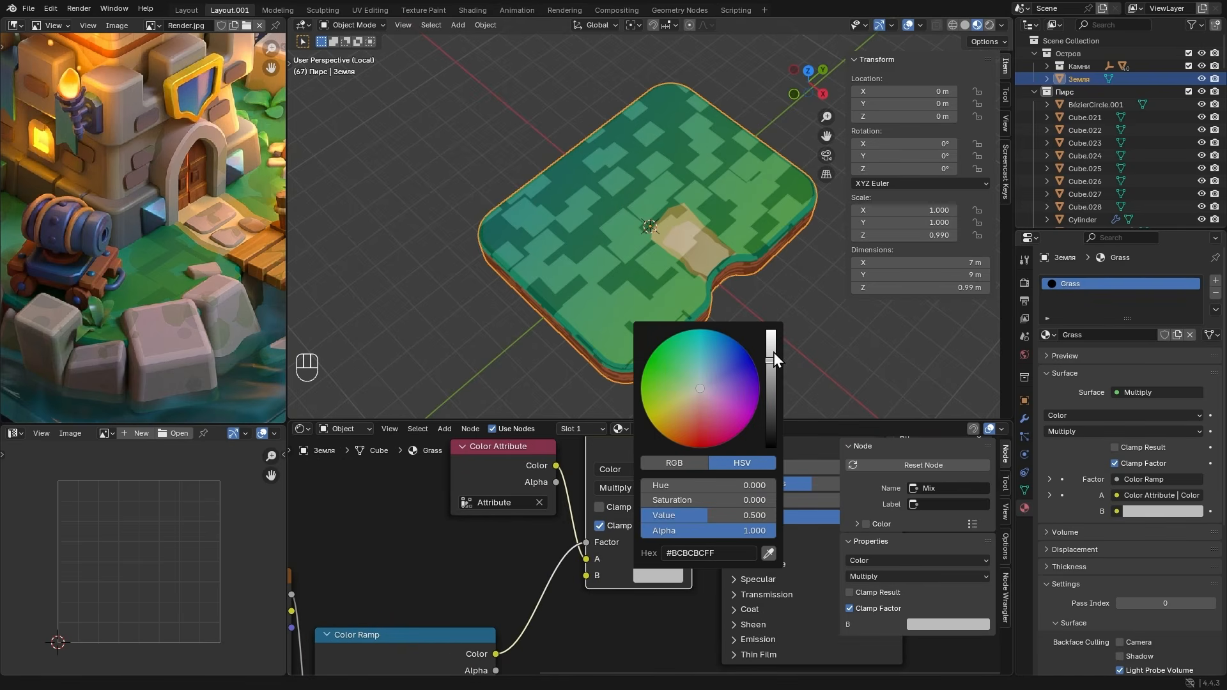
drag(774, 359, 770, 334)
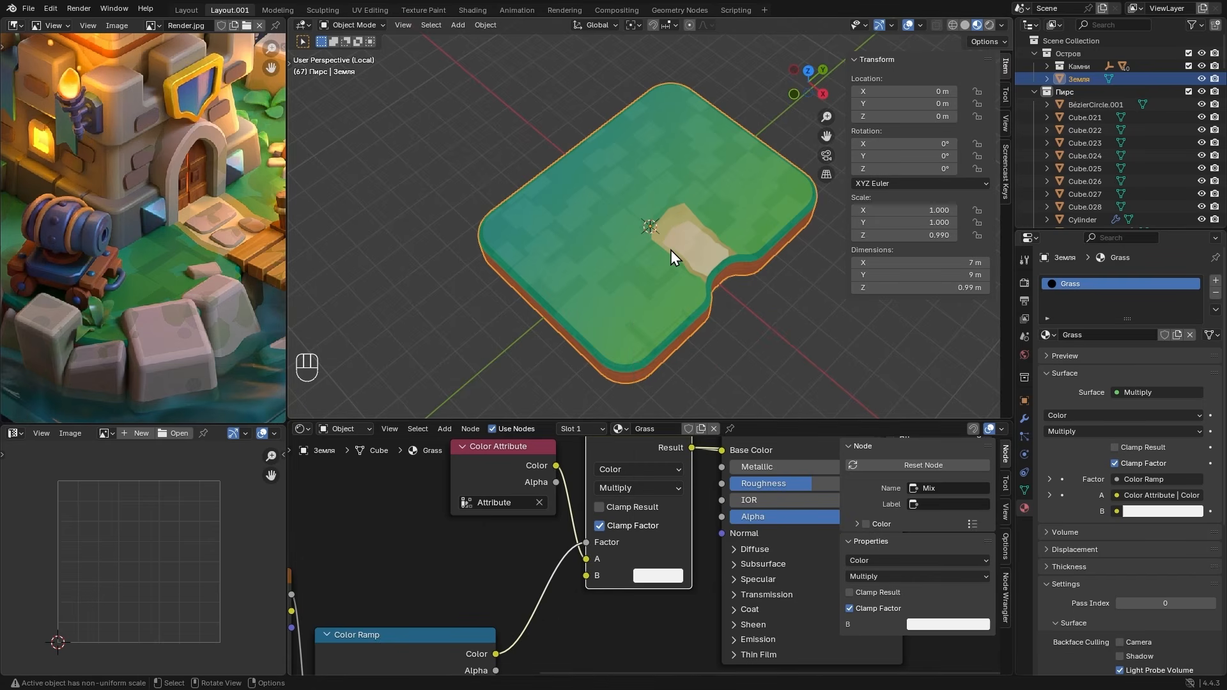
- Bring back the whole scene and shift the grass pattern by setting the Mapping node's X location to 0.63 m
key(KP_Divide)
scroll(640, 355, up, 4)
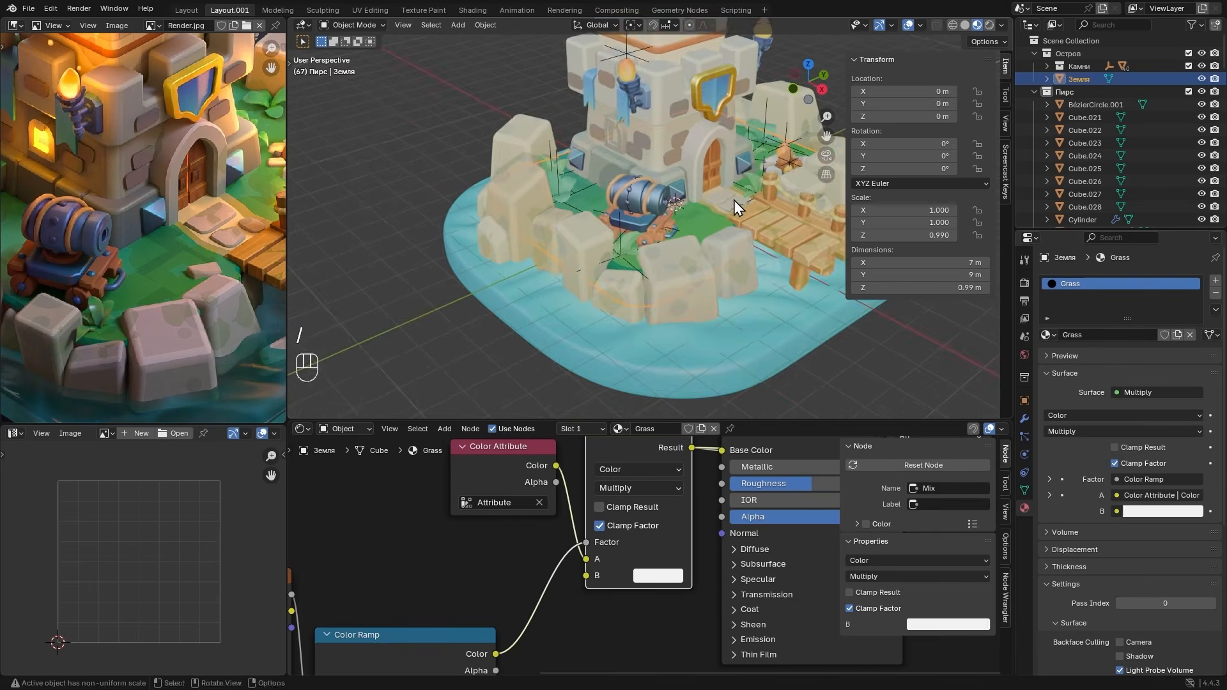
alt+middle_drag(734, 201, 694, 276)
scroll(358, 588, down, 7)
middle_drag(326, 600, 633, 462)
scroll(564, 519, up, 5)
shift+drag(503, 508, 530, 508)
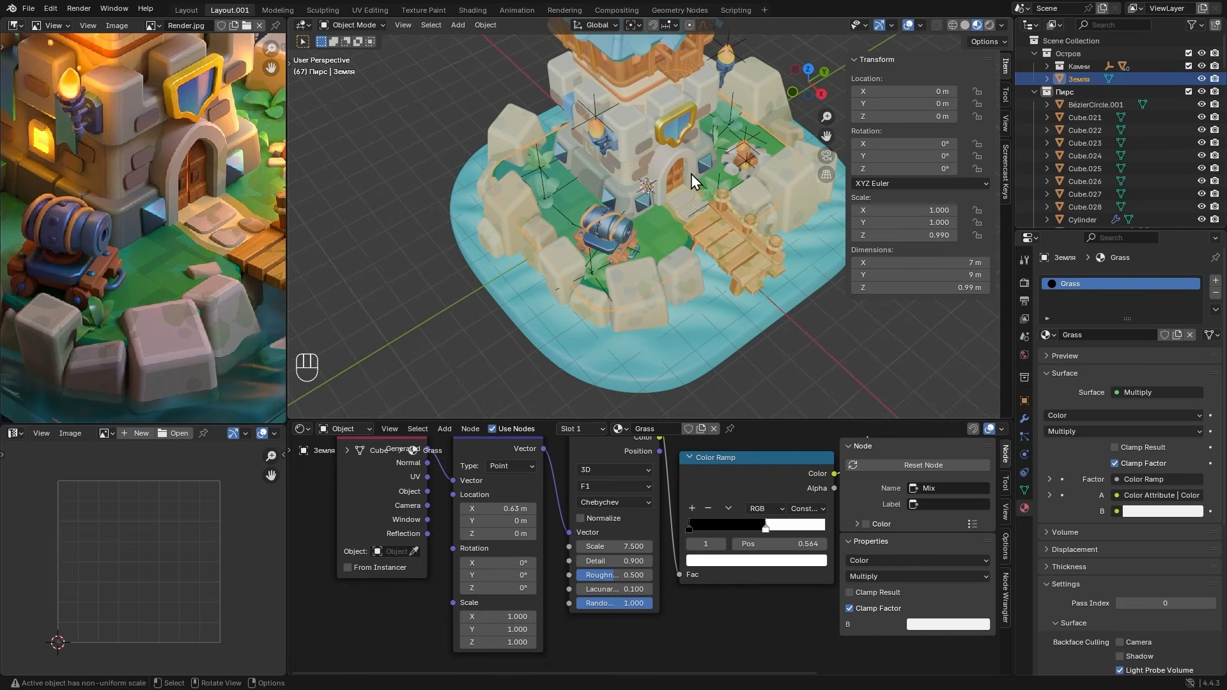
alt+shift+middle_drag(691, 174, 670, 289)
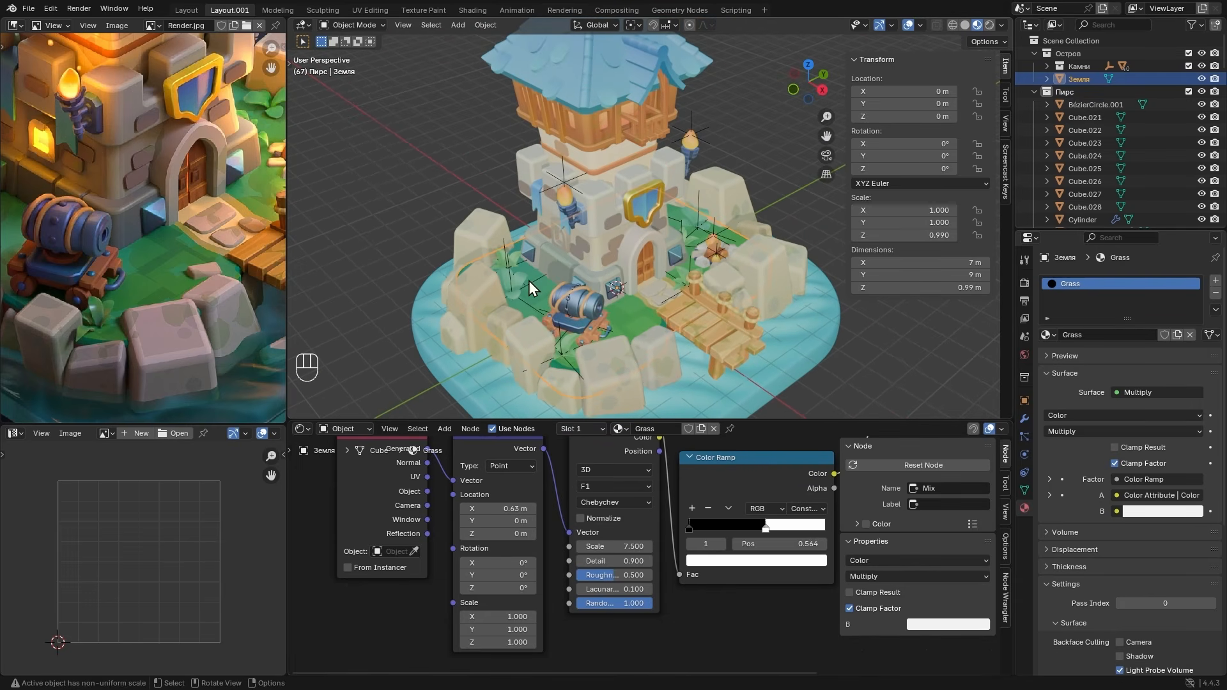
- Make the first material of the tower's wall section below the balcony a single-user copy and rename it Bricks
middle_drag(190, 200, 241, 398)
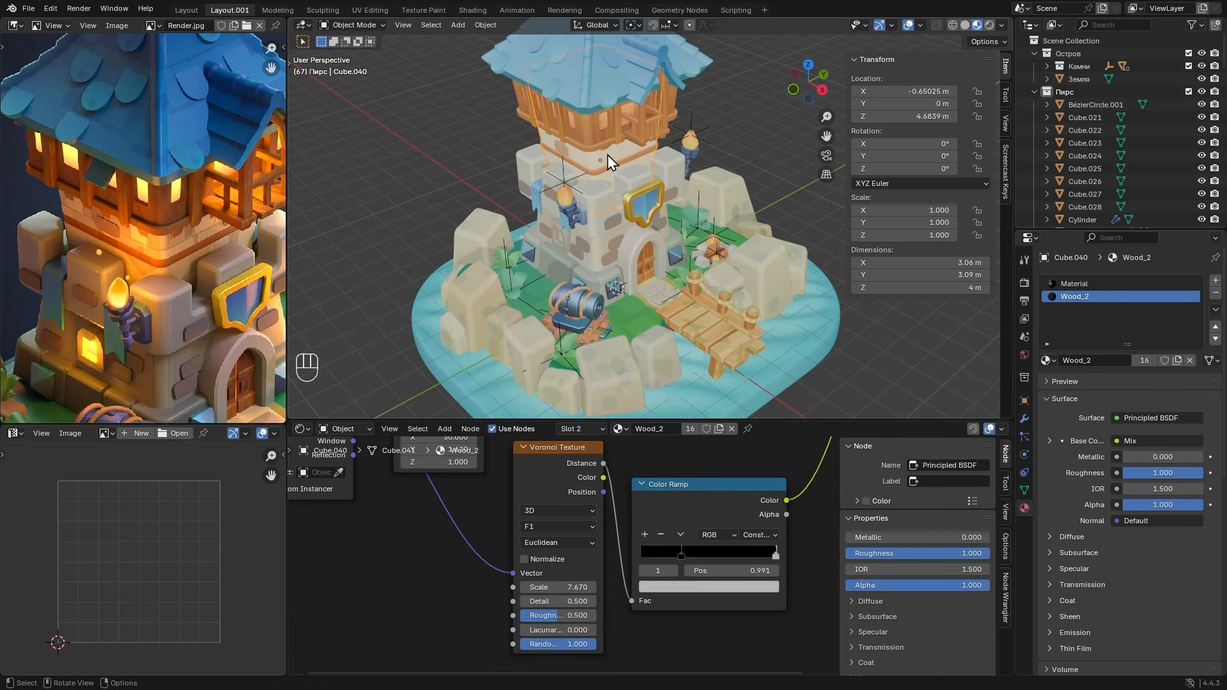
click(1116, 284)
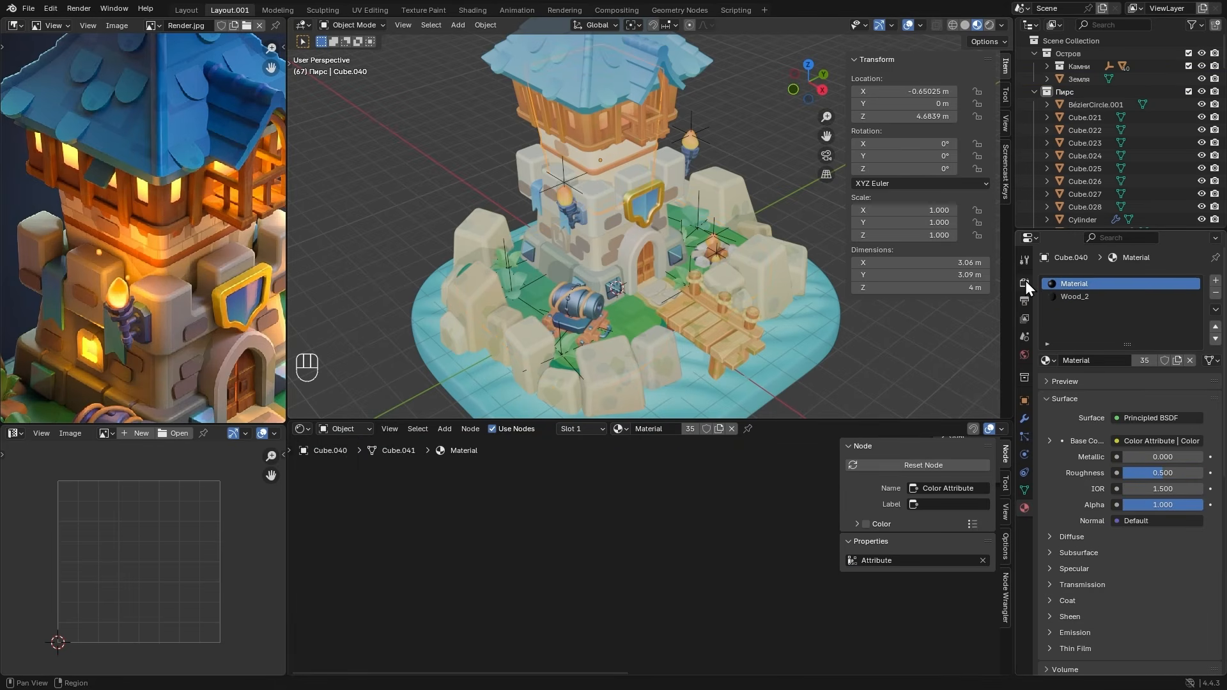
click(1177, 359)
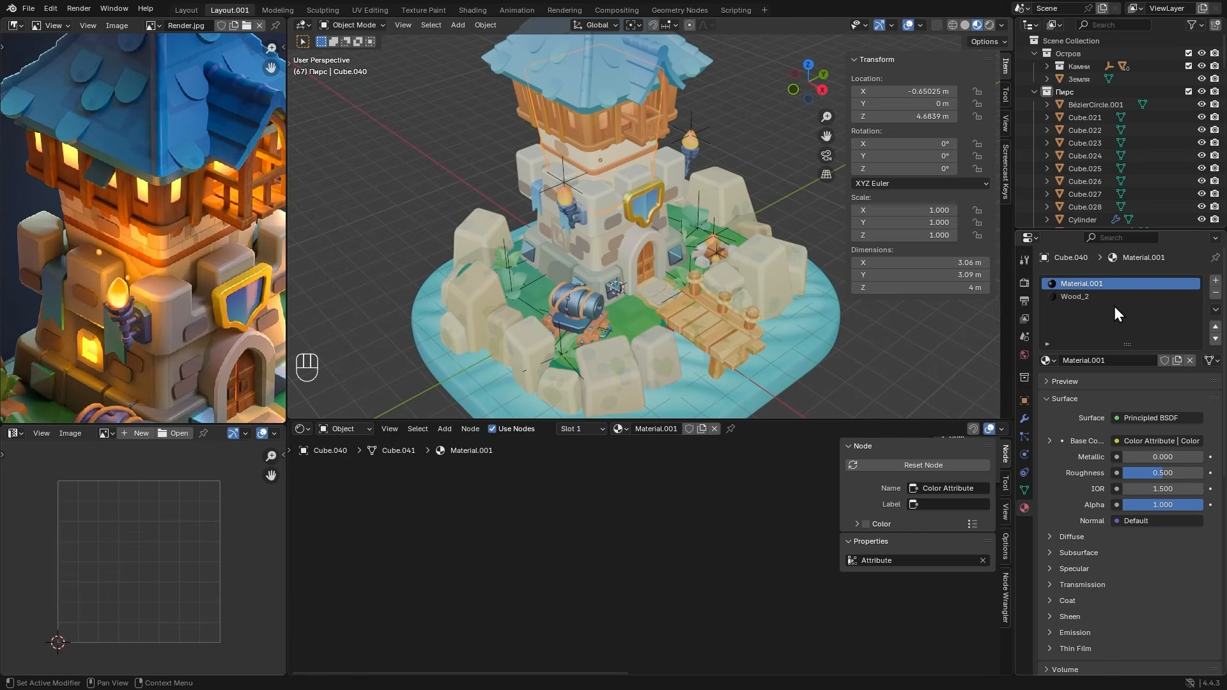
double_click(1086, 284)
text(b)
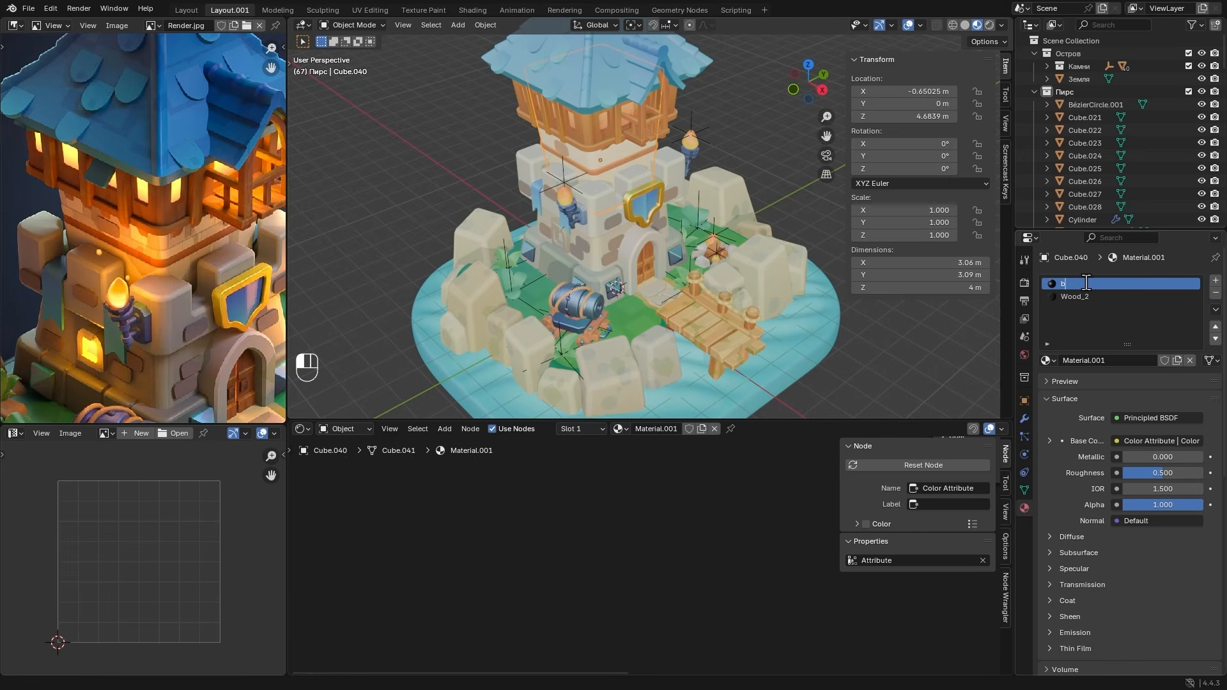
text(RI)
key(BackSpace)
key(BackSpace)
key(BackSpace)
text(Bricks)
key(Return)
- Add a Brick Texture node to the Bricks material and preview its output on the tower wall
scroll(727, 521, down, 8)
middle_drag(726, 521, 520, 657)
scroll(577, 569, up, 2)
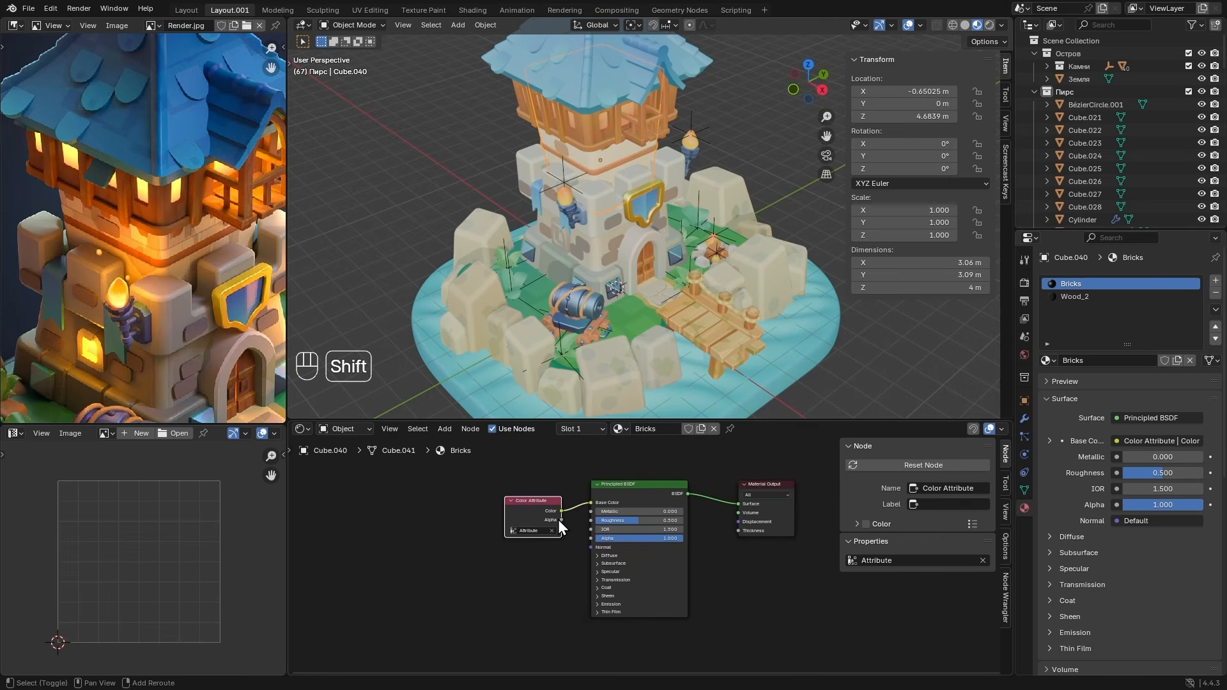
key(shift+a)
text(B)
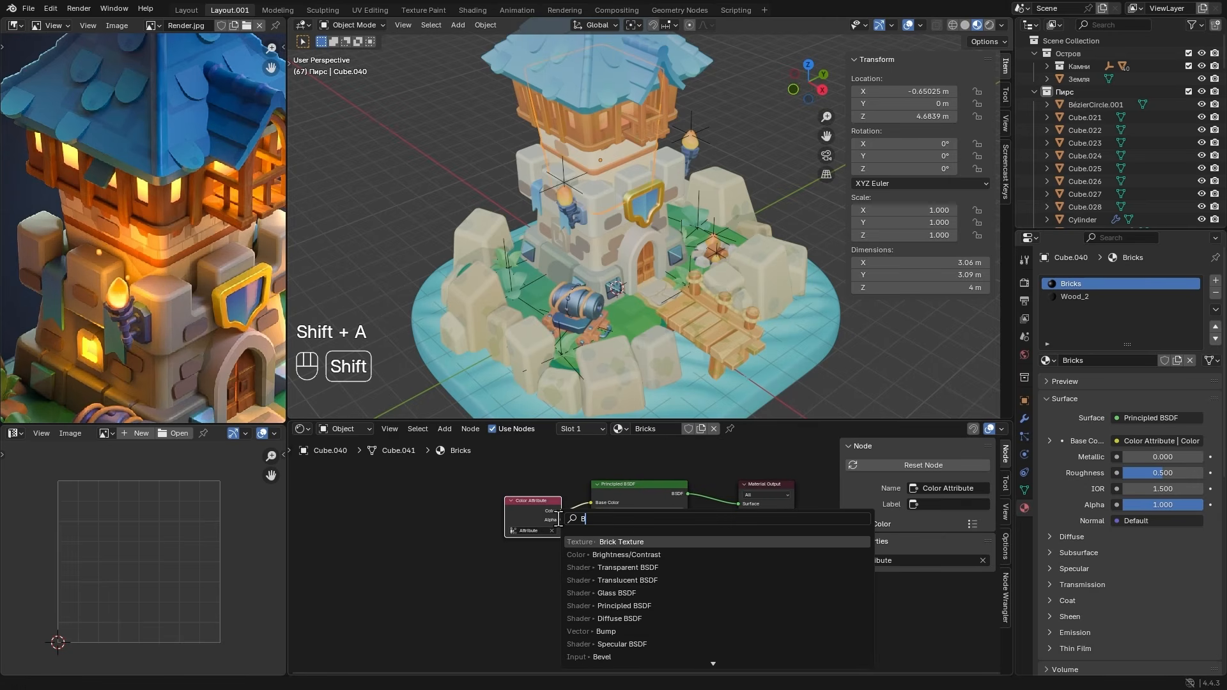
text(ri)
key(Return)
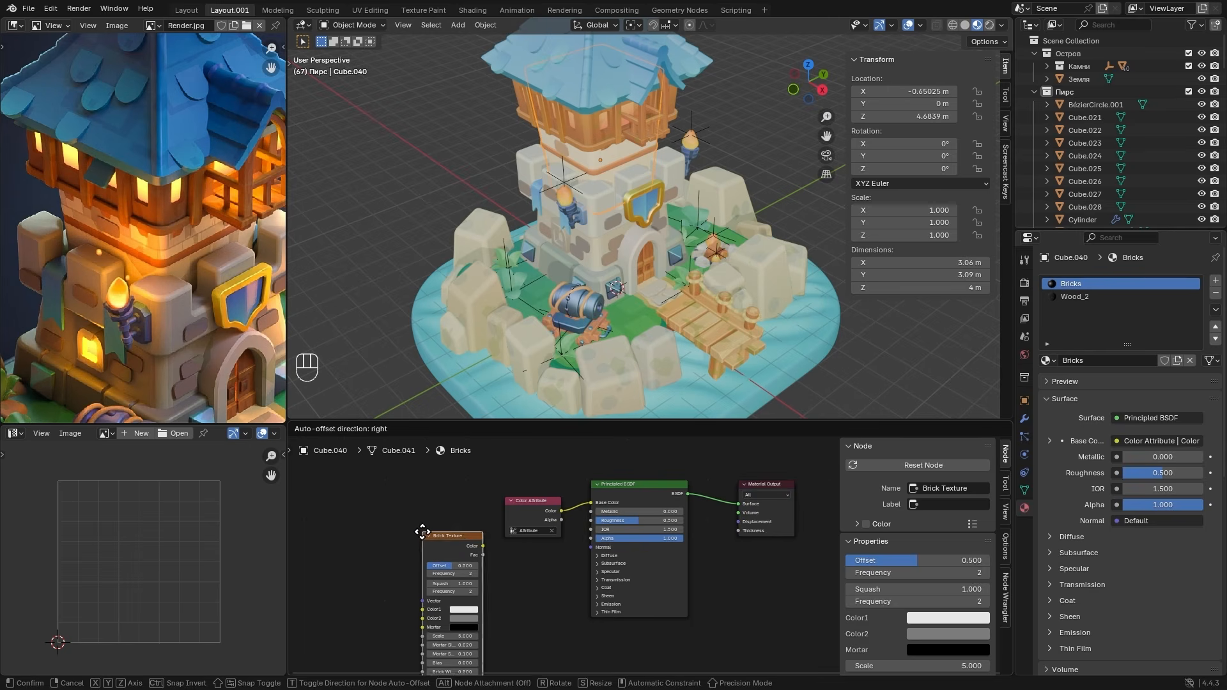
click(426, 530)
middle_drag(466, 524, 553, 501)
scroll(545, 507, up, 3)
ctrl+shift+click(512, 501)
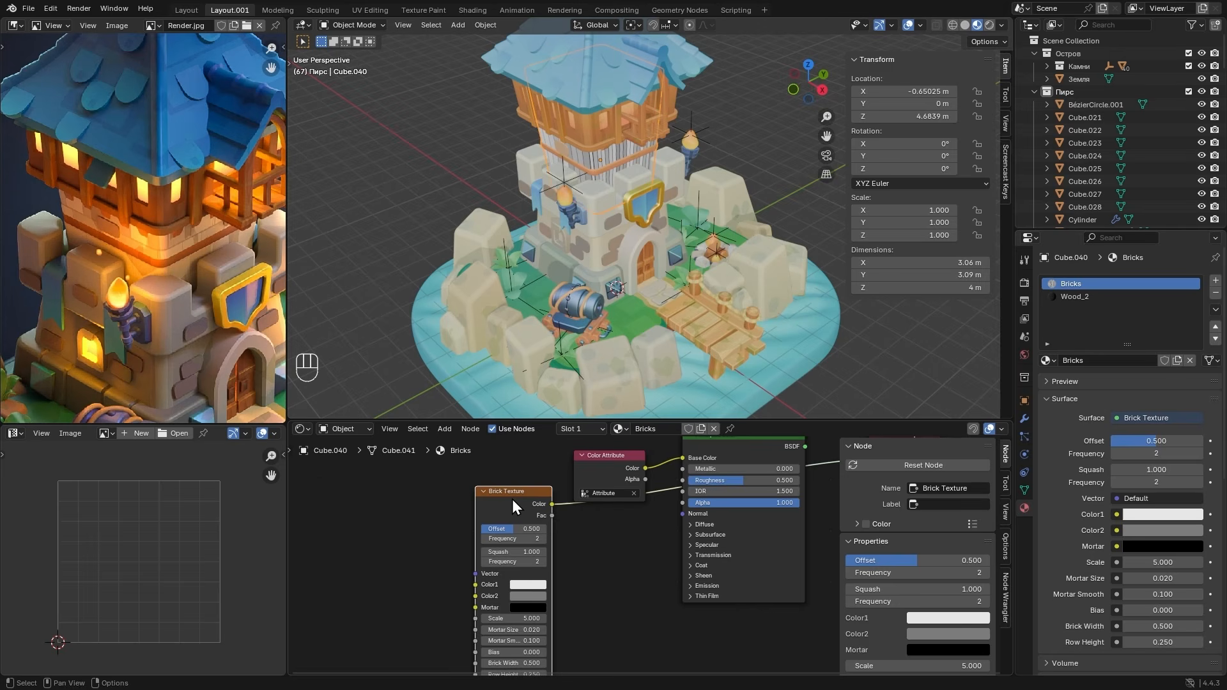
- Add Mapping and Texture Coordinate nodes to the Brick Texture and feed the UV output into the Mapping's Vector
scroll(601, 141, up, 4)
alt+shift+drag(601, 140, 681, 229)
key(ctrl+t)
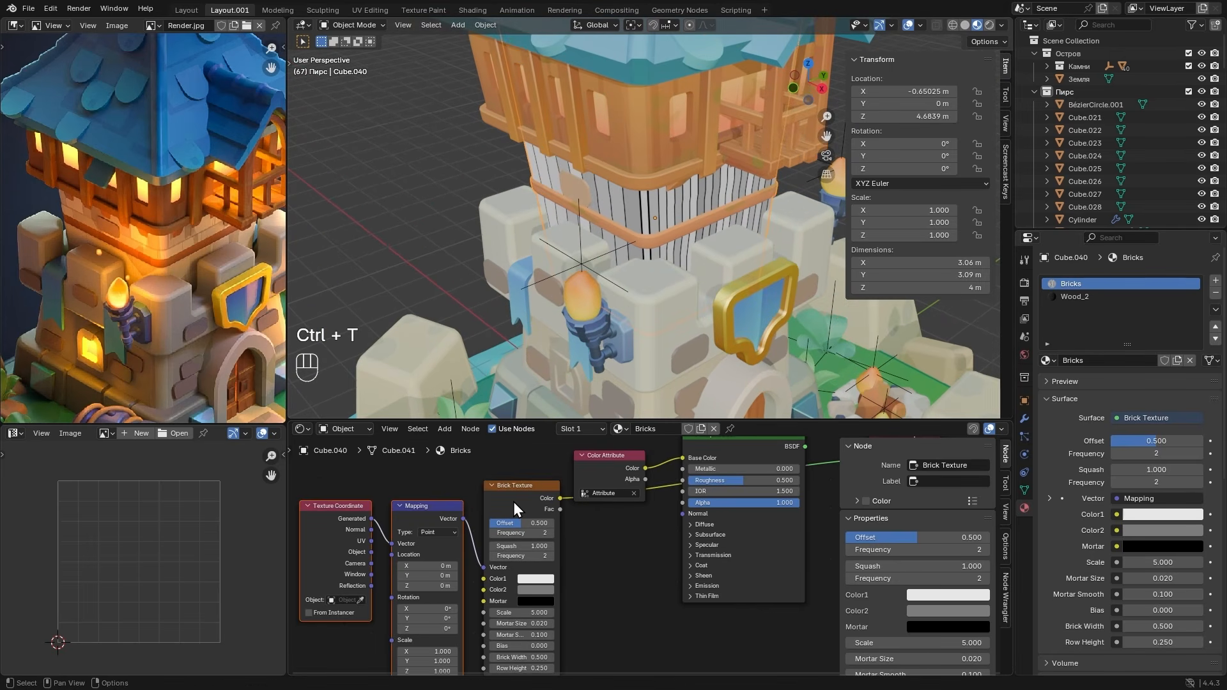
middle_drag(363, 516, 490, 502)
scroll(476, 500, up, 3)
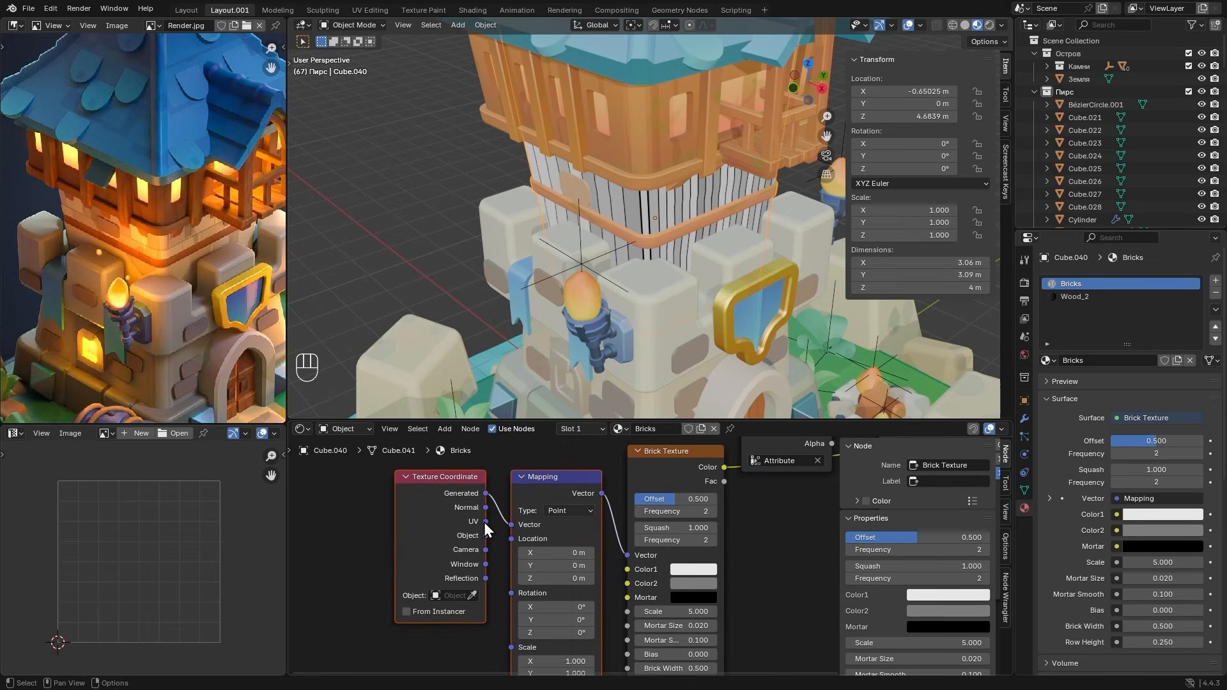
drag(486, 521, 519, 519)
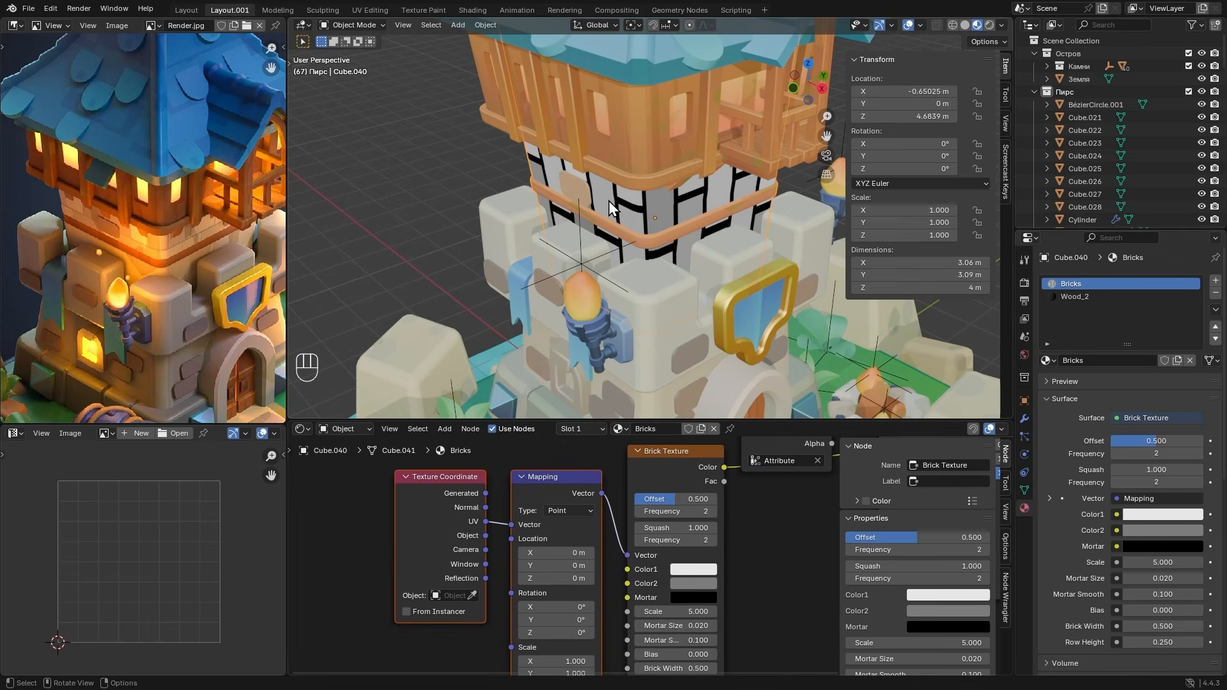
- Unwrap the tower wall section's faces in Edit Mode with Cube Projection
key(Tab)
key(ctrl+i)
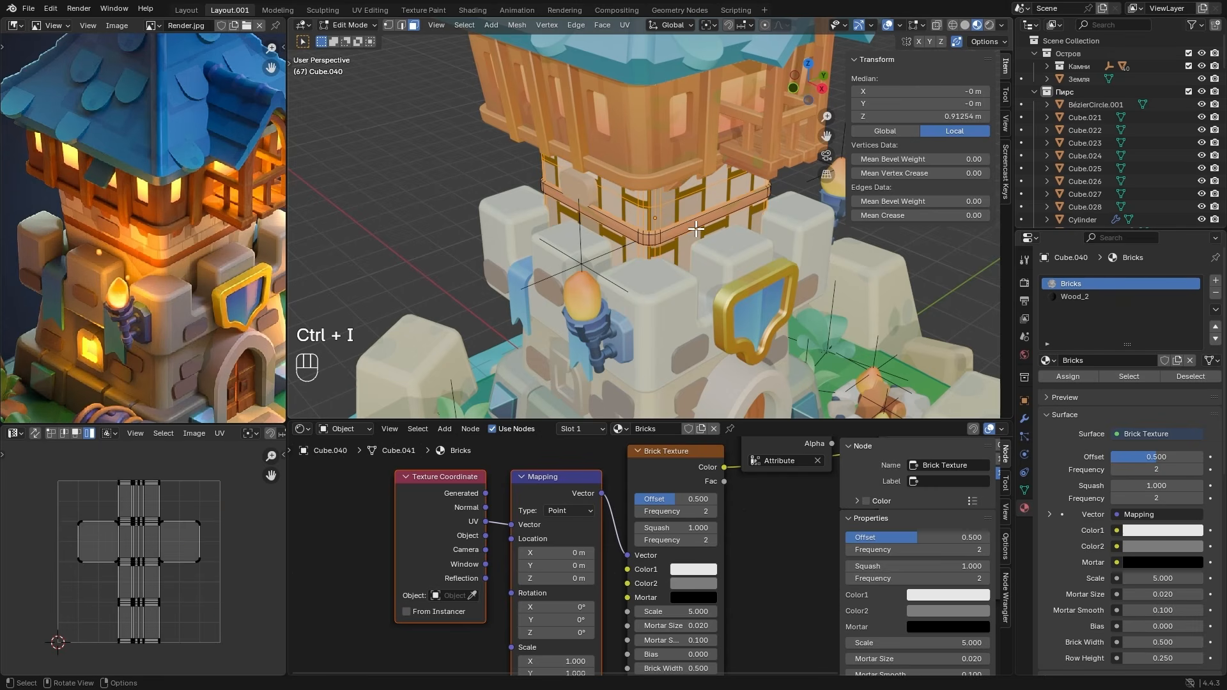
key(u)
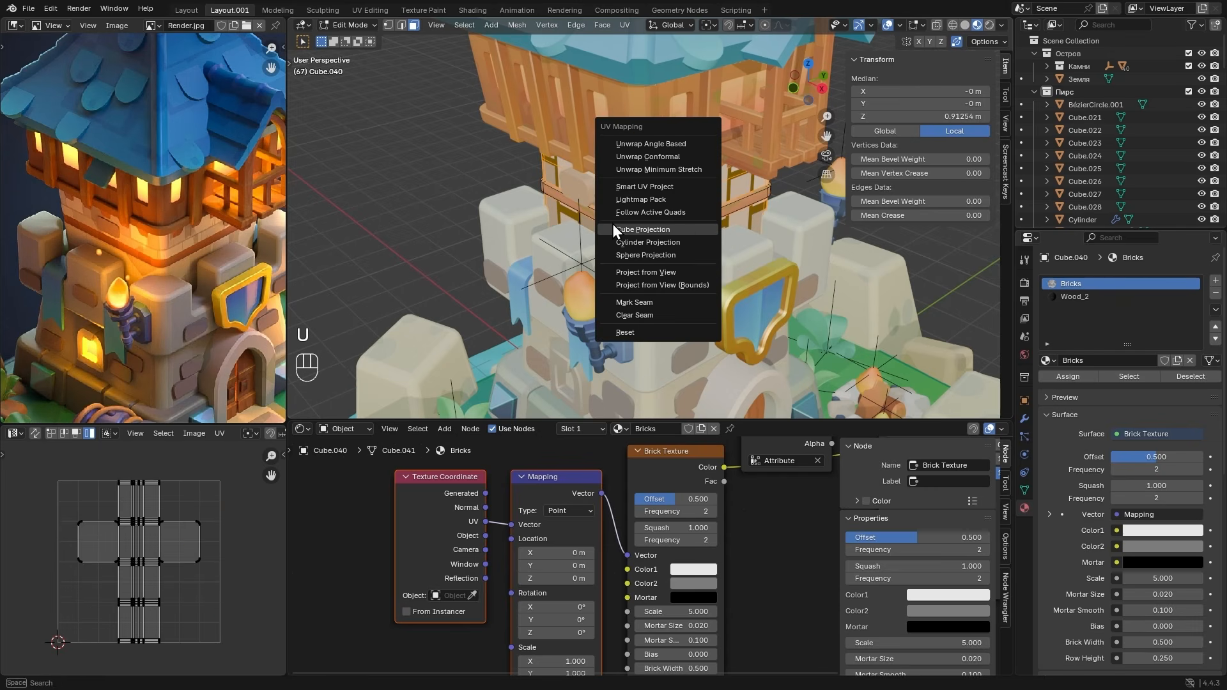
click(695, 229)
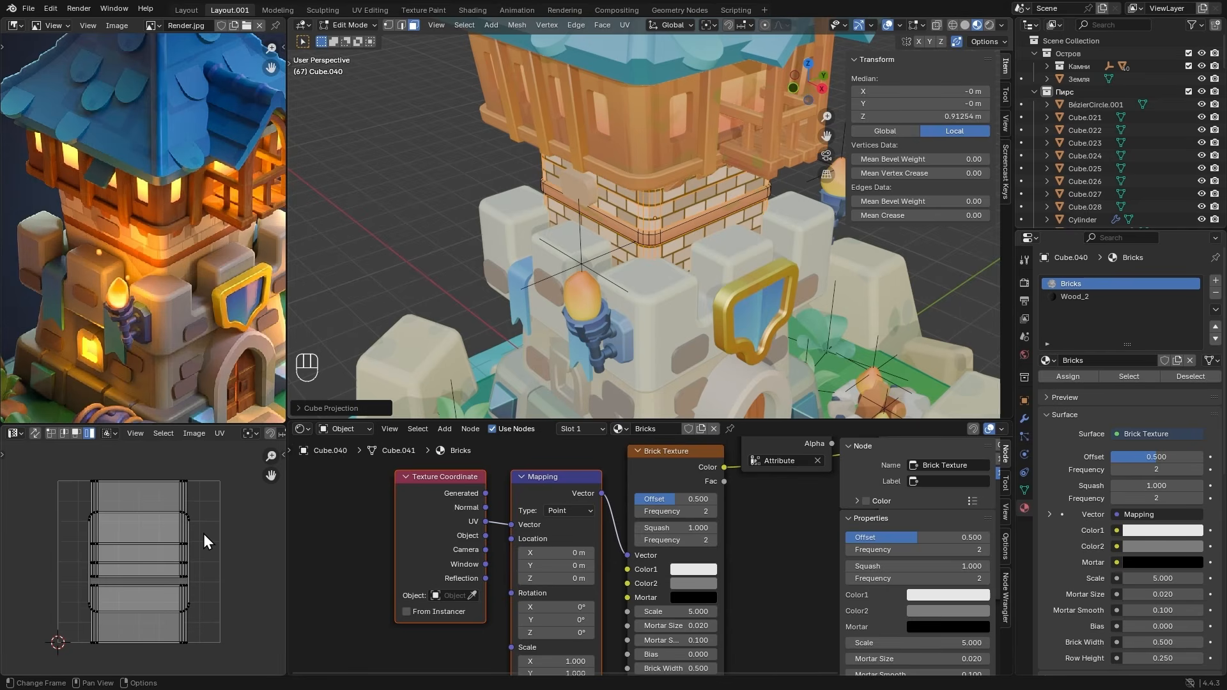
- Set the Brick Texture's Scale to 4 and scale all of the wall section's UVs to about 0.85
key(a)
key(s)
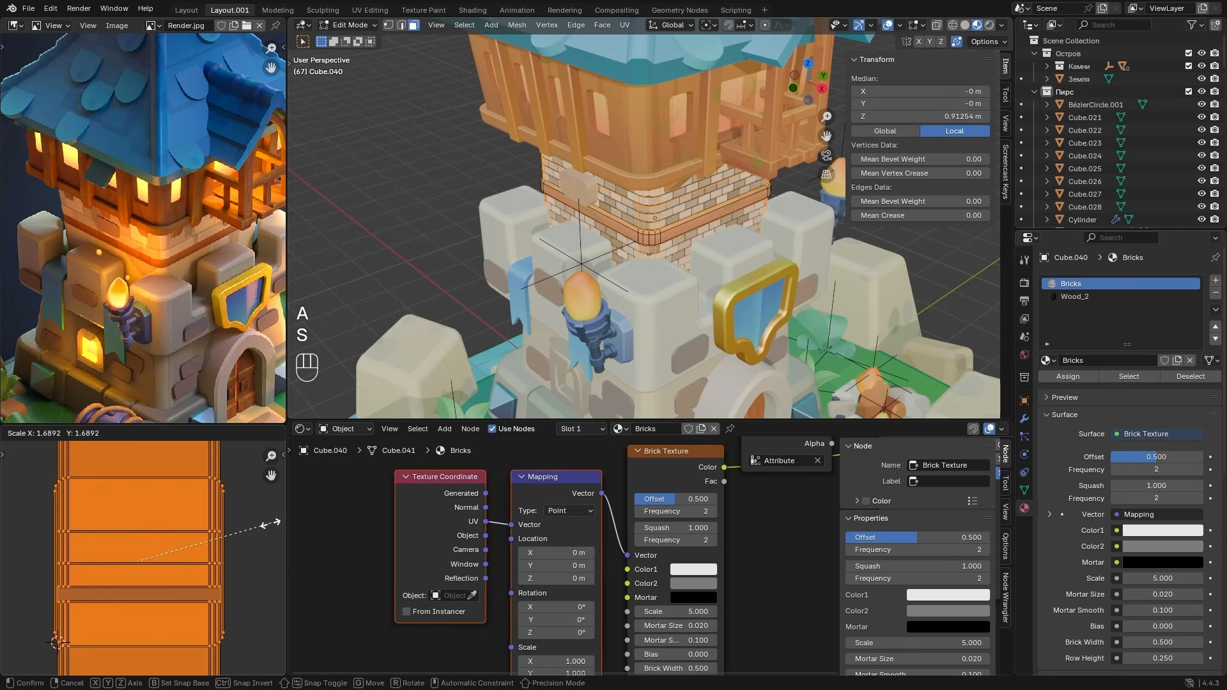
right_click(216, 533)
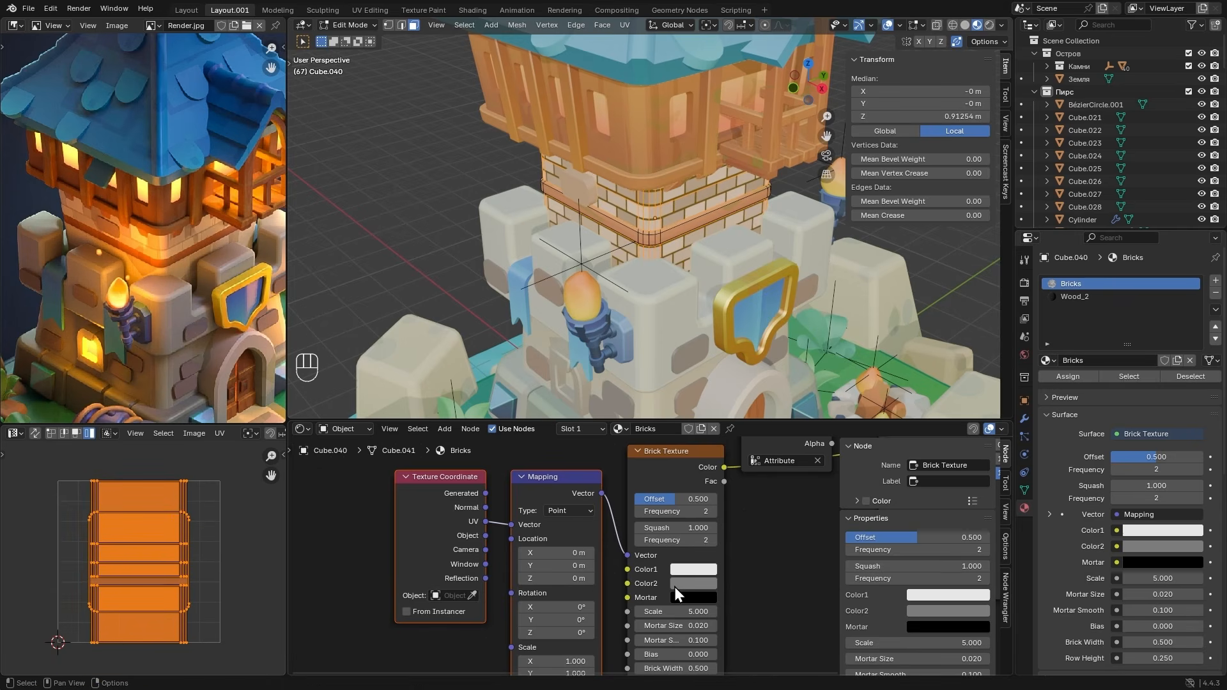
drag(695, 613, 683, 612)
click(698, 613)
text(4)
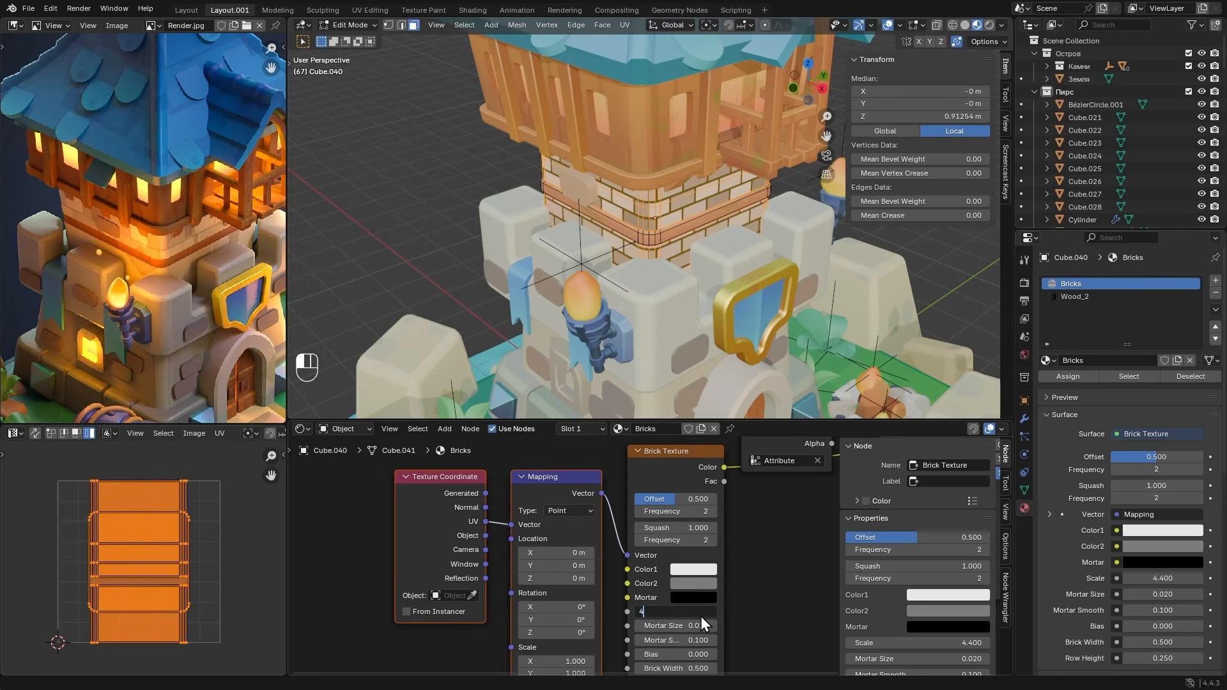
key(Return)
key(s)
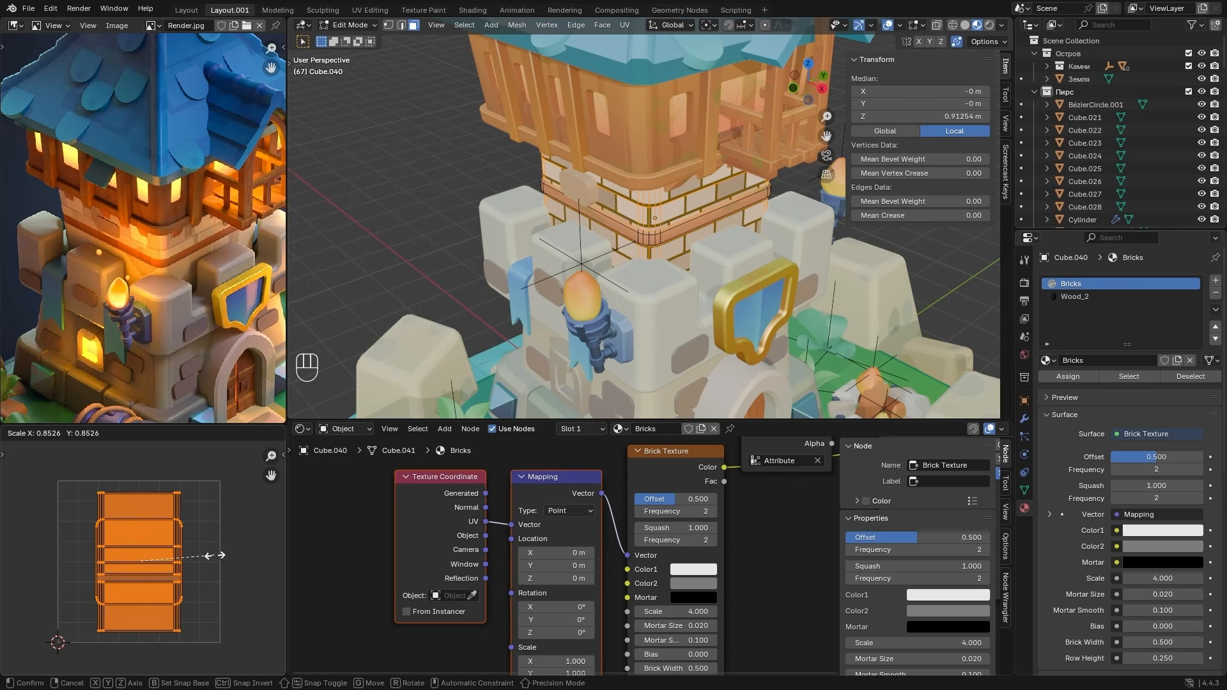
click(208, 556)
- Set the Brick Texture's Mortar Smooth to 0.8
middle_drag(745, 583, 688, 505)
scroll(684, 512, up, 2)
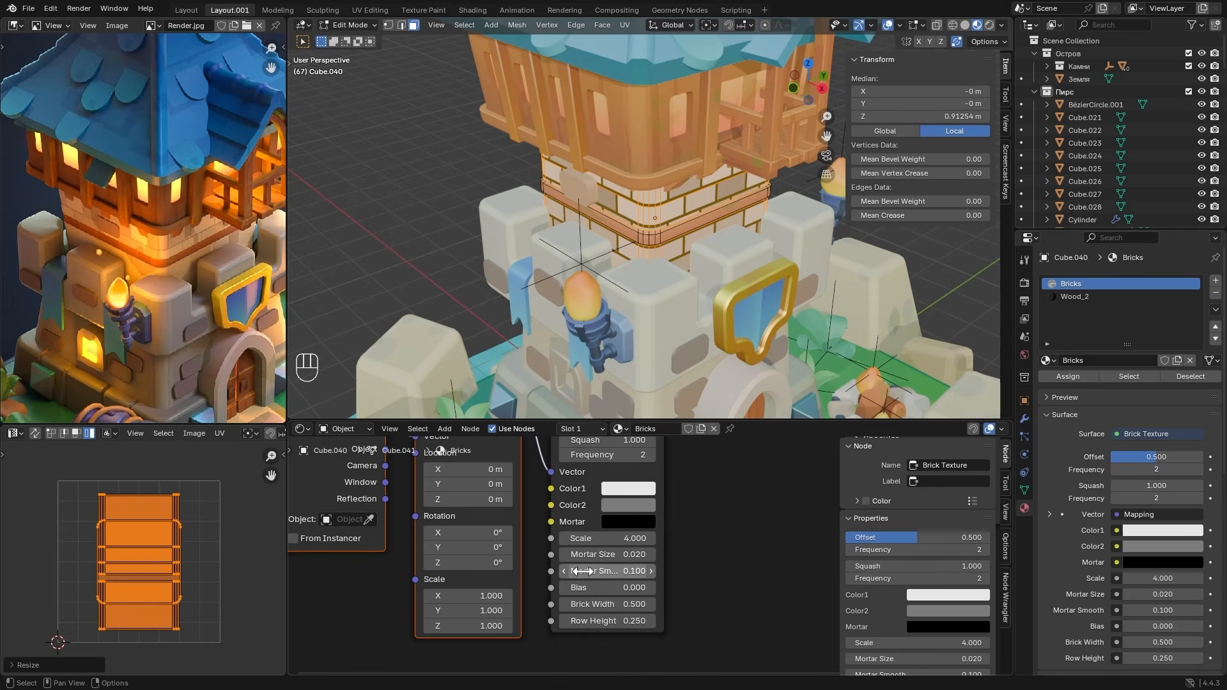
drag(578, 571, 628, 570)
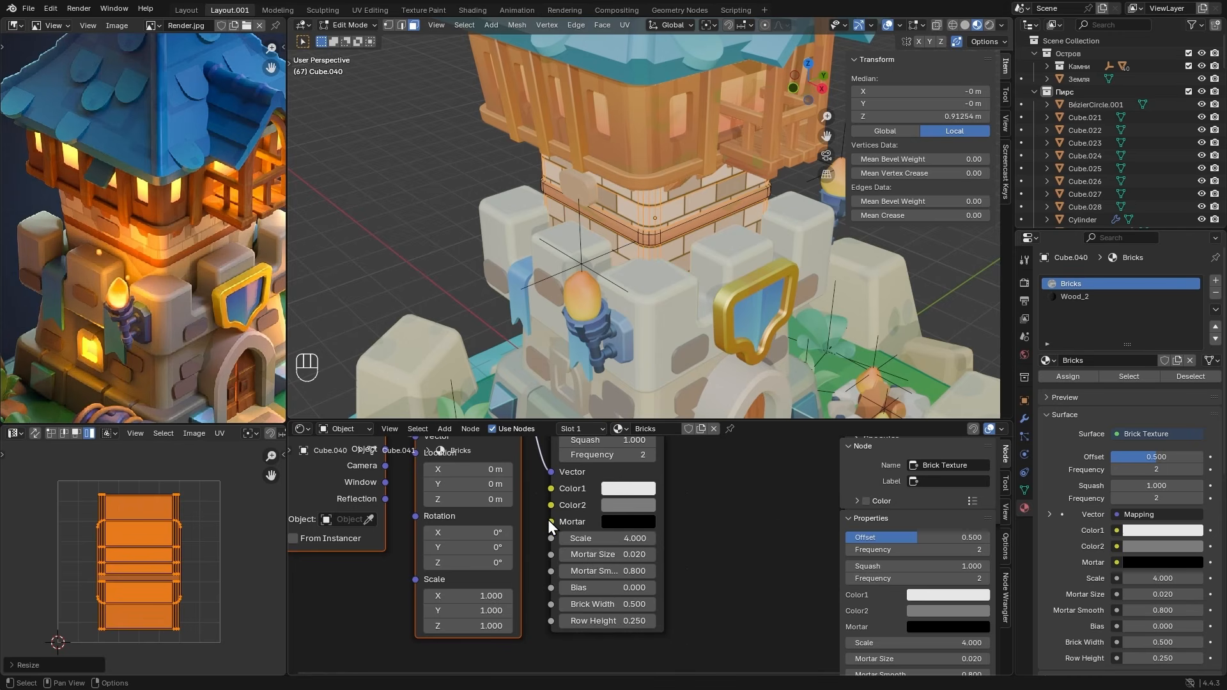
click(616, 523)
mouse_move(738, 392)
mouse_down()
mouse_move(738, 327)
mouse_move(739, 400)
mouse_up()
click(703, 544)
- Move the Color Attribute node out of the way and insert a Color Ramp on the Brick Texture's Color output
scroll(703, 501, down, 3)
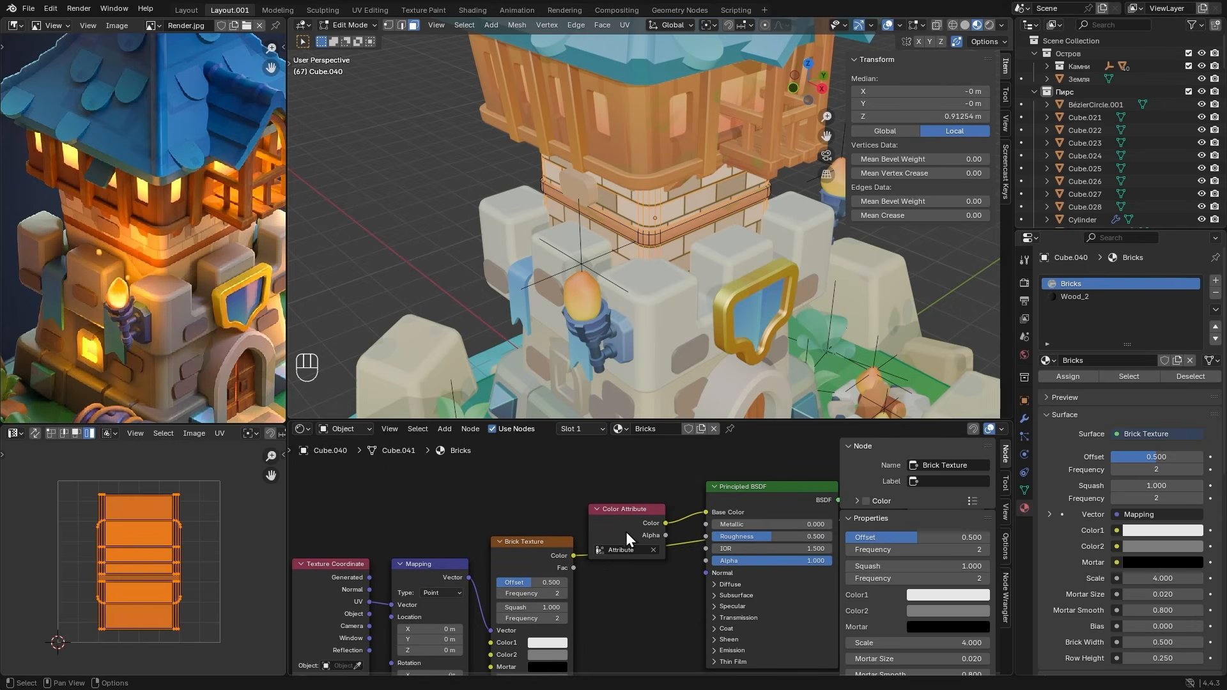
drag(626, 532, 566, 469)
middle_drag(602, 565, 703, 516)
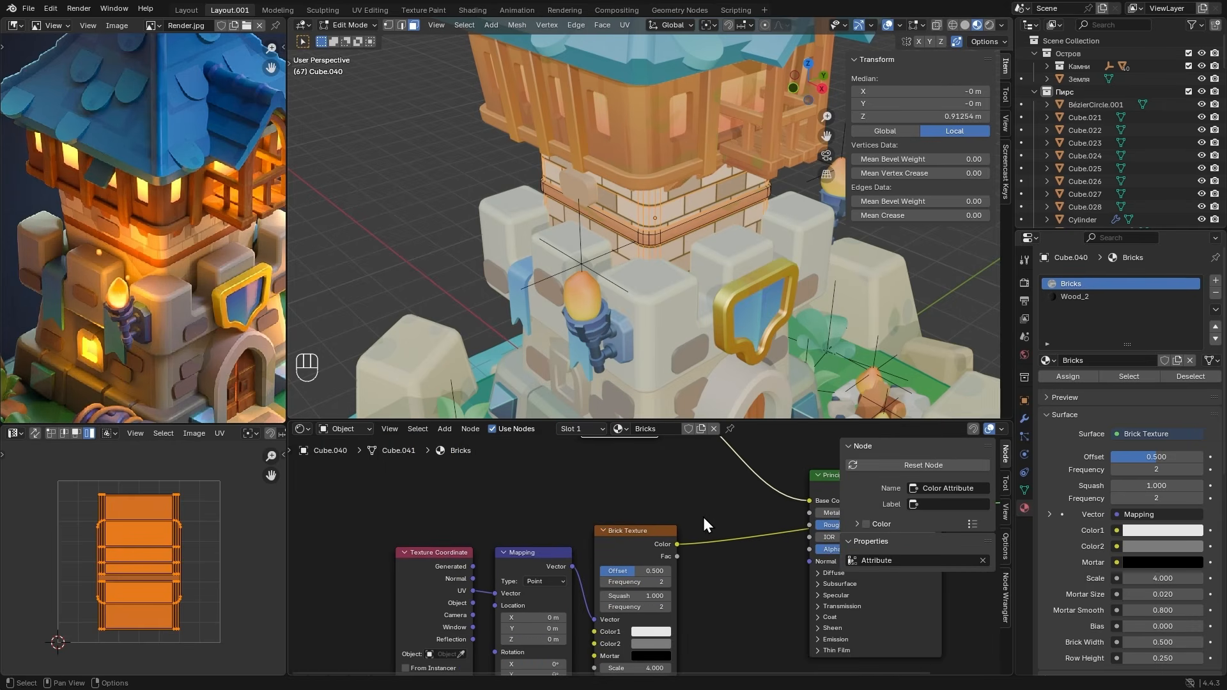
key(shift+a)
click(692, 511)
text(co)
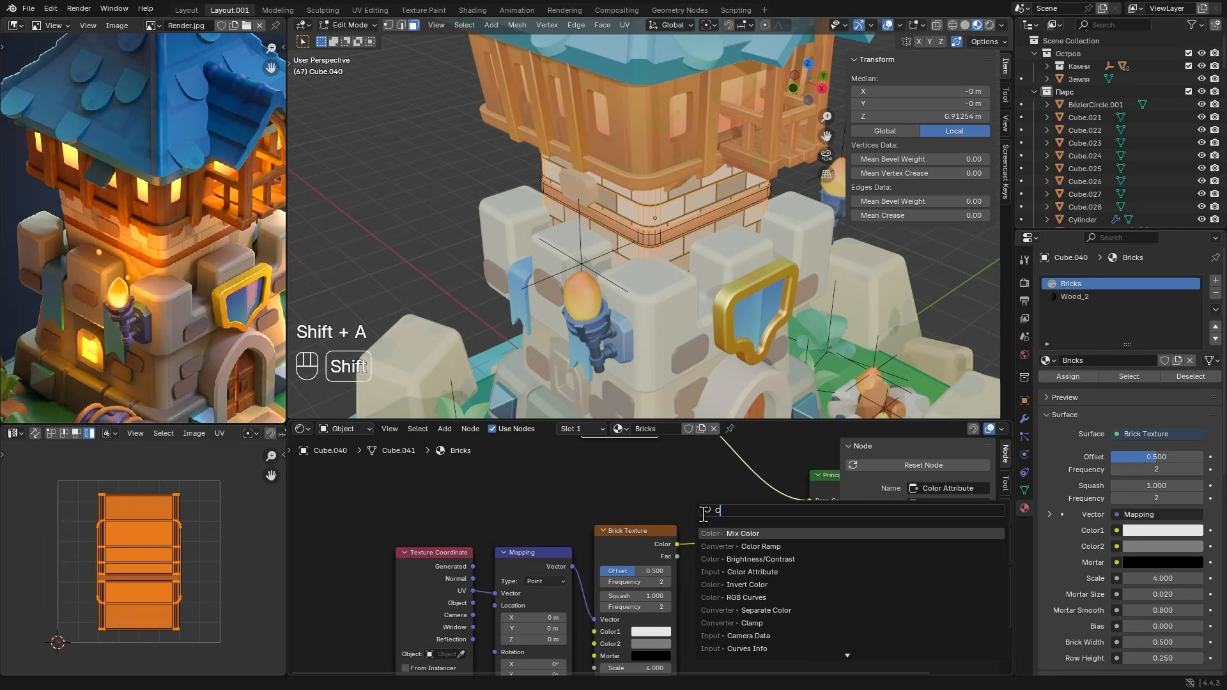
click(756, 546)
click(698, 512)
- Reverse the brick Color Ramp so white sits at position 0 and black at 0.677
middle_drag(722, 531, 603, 498)
scroll(604, 498, up, 3)
click(726, 557)
mouse_move(589, 558)
mouse_down()
mouse_move(698, 558)
mouse_move(581, 551)
mouse_up()
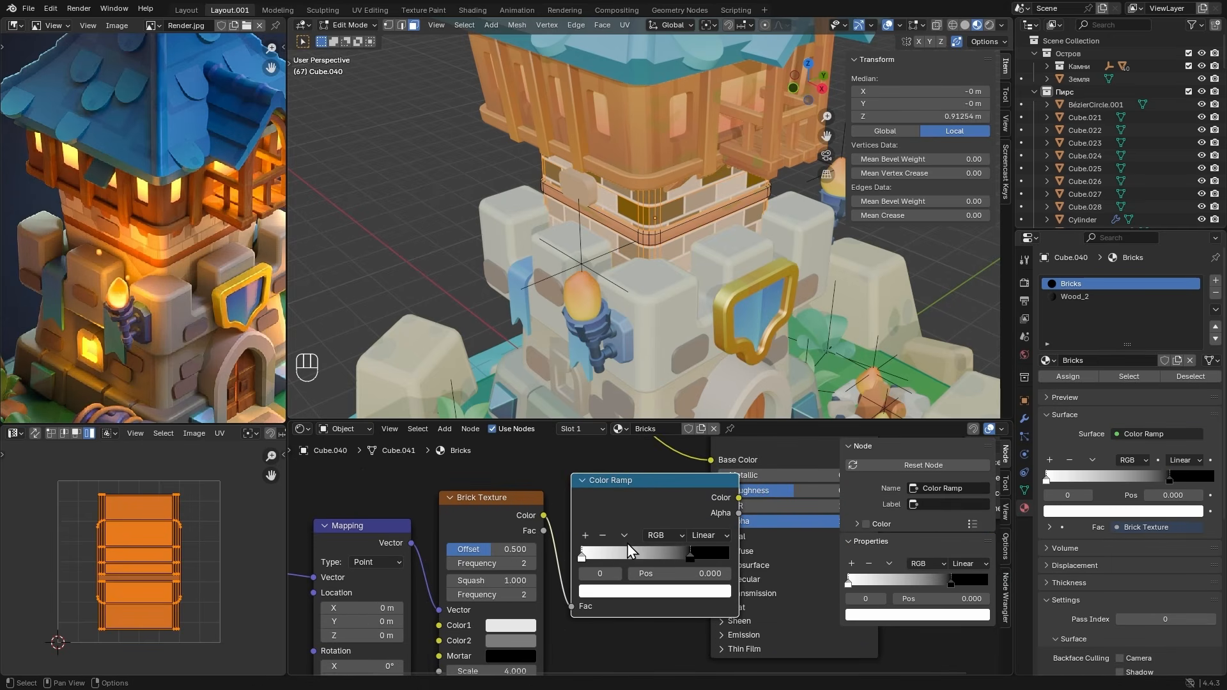
drag(689, 556, 672, 546)
- Move the brick nodes and Color Ramp away from the Principled BSDF, leaving free space between the texture nodes and the ramp
scroll(671, 546, down, 5)
middle_drag(671, 546, 772, 496)
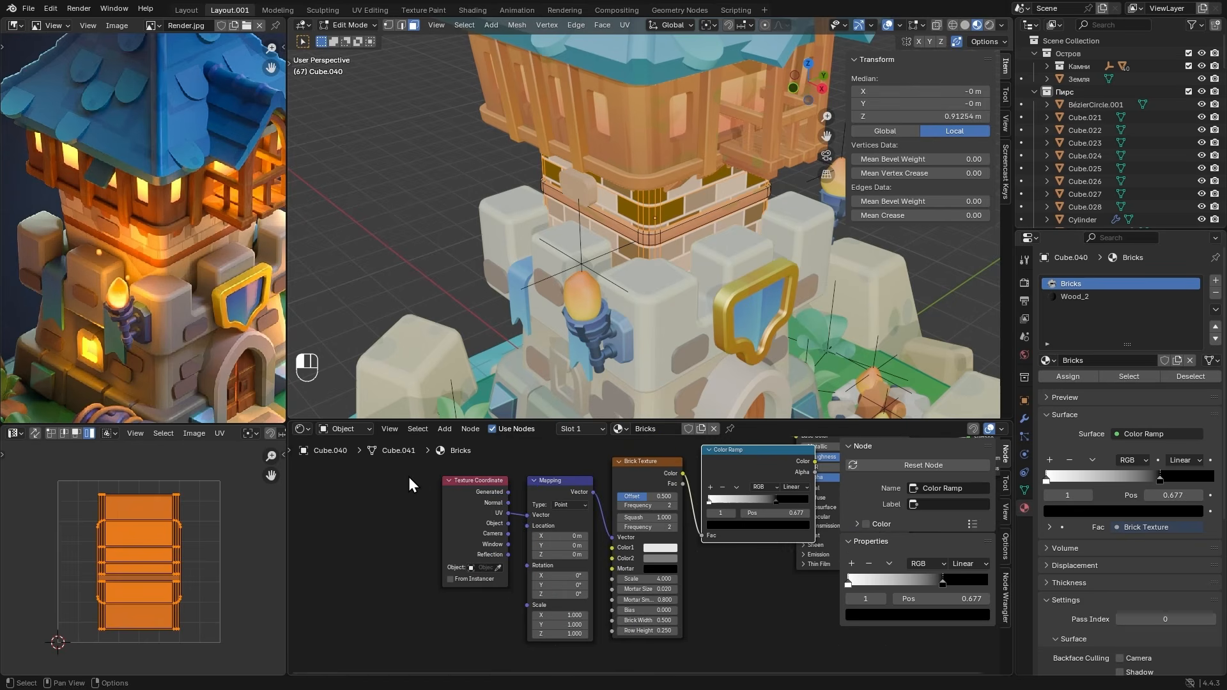
drag(408, 476, 714, 512)
drag(737, 474, 600, 482)
middle_drag(632, 506, 696, 515)
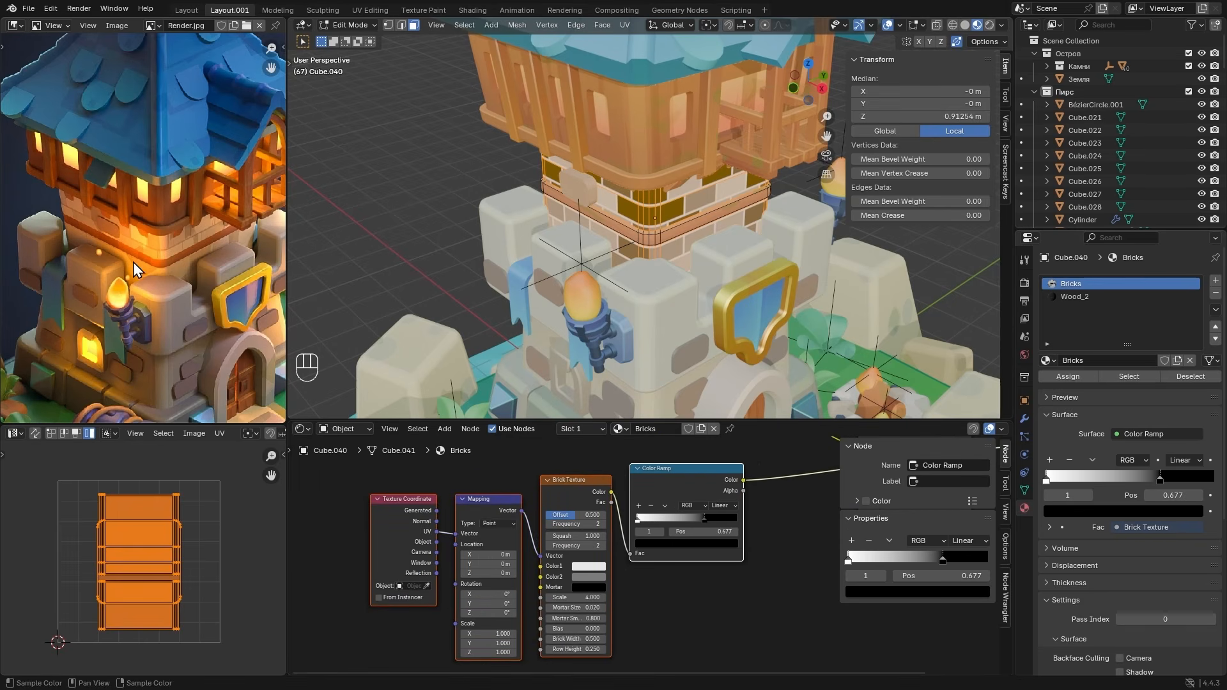
scroll(476, 501, down, 2)
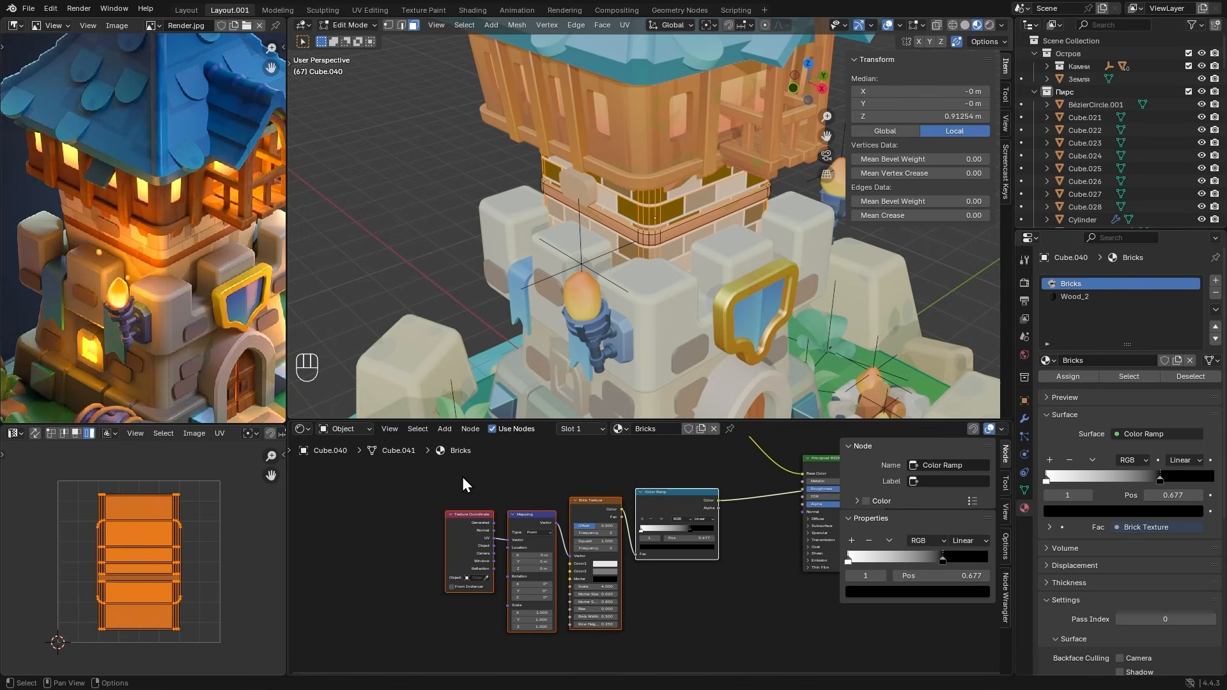
drag(450, 470, 574, 527)
drag(580, 499, 446, 441)
middle_drag(554, 544, 608, 520)
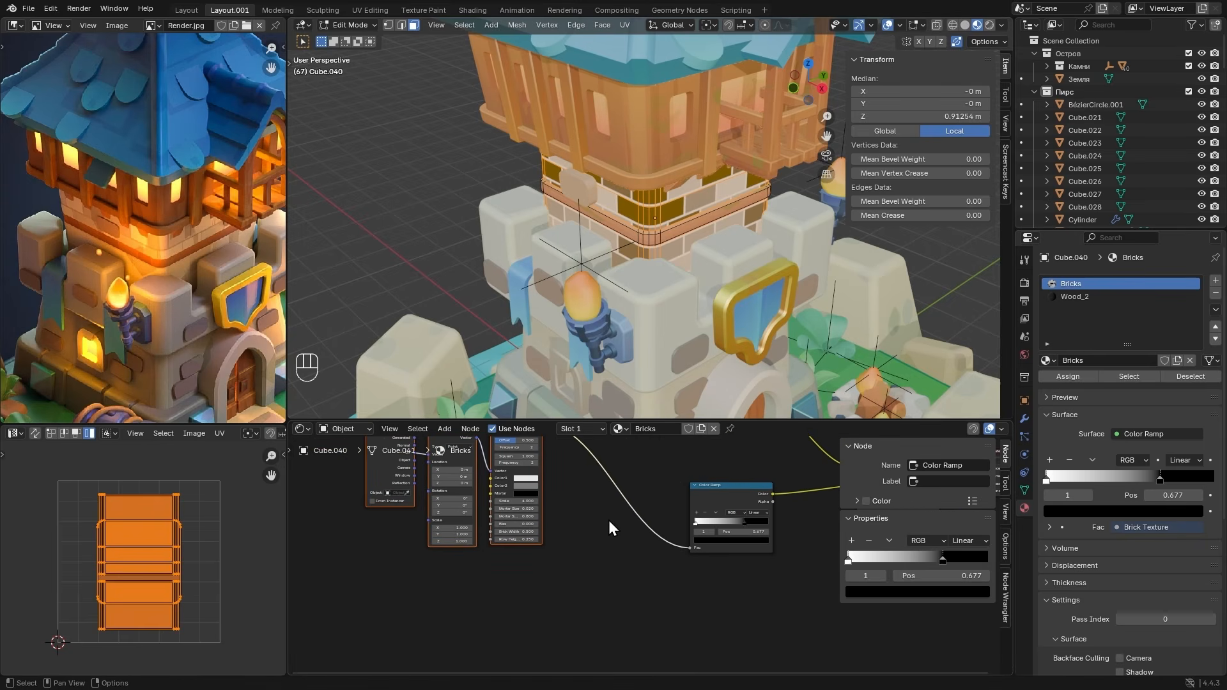
- Add a Gradient Texture node to the Bricks material, preview it on the wall and return to Object Mode
key(shift+a)
text(G)
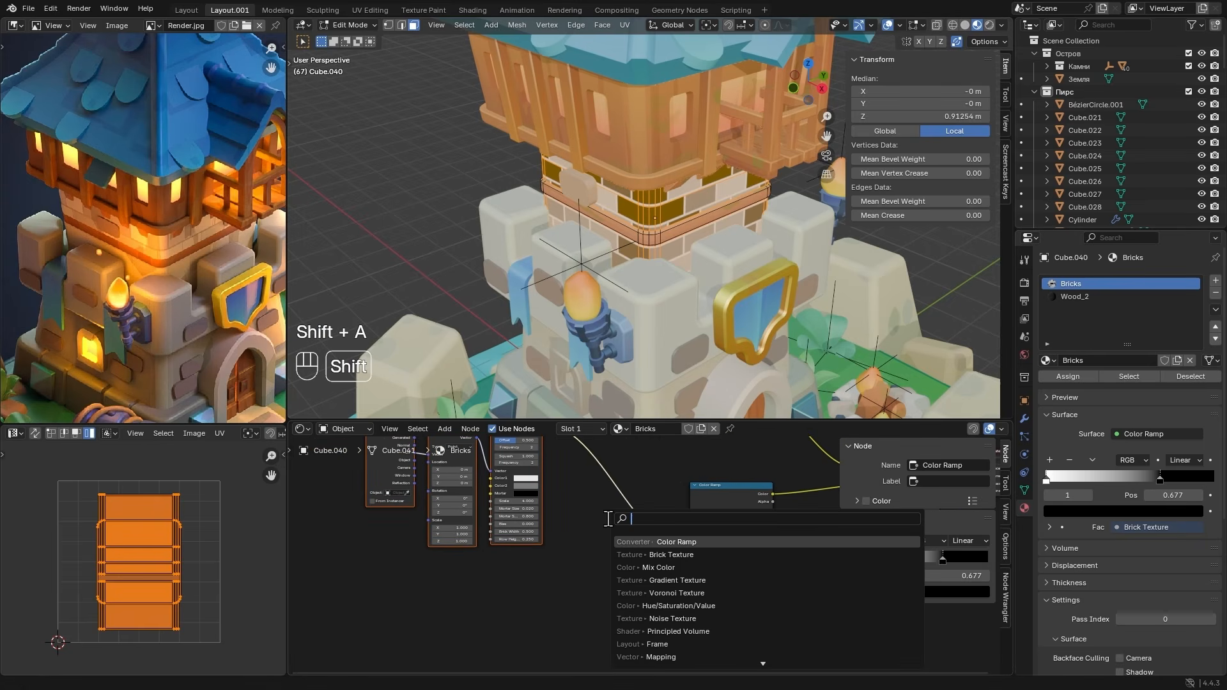
text(ra)
click(691, 541)
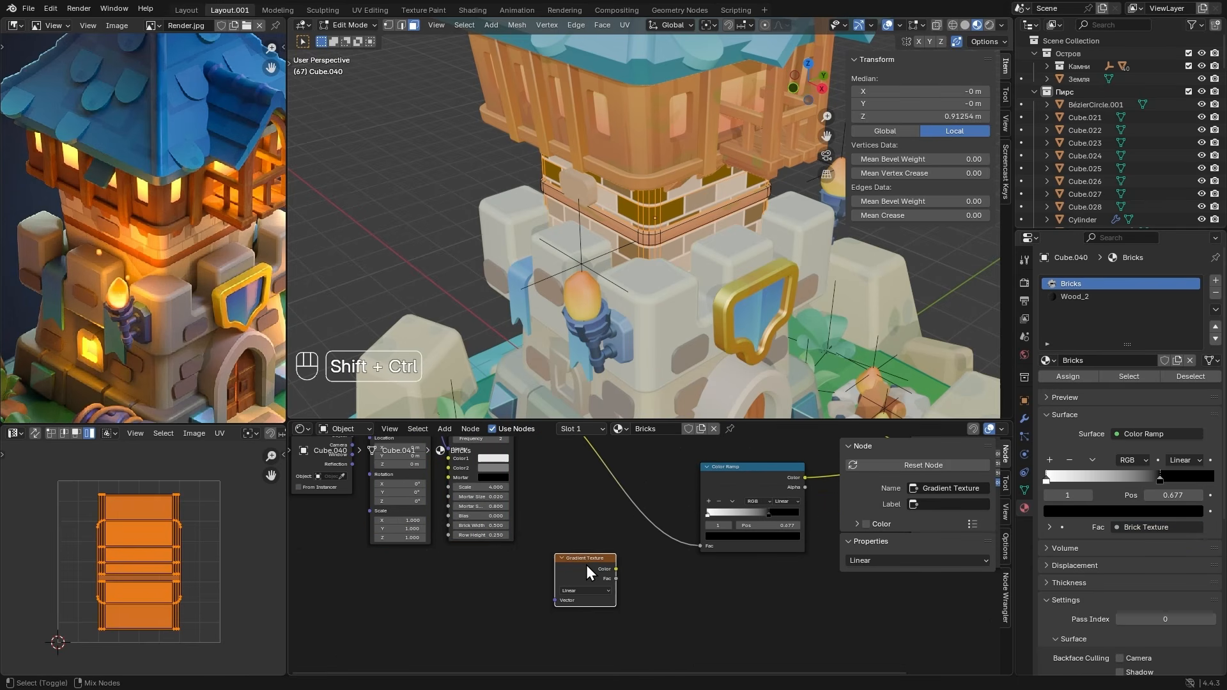
ctrl+shift+click(585, 565)
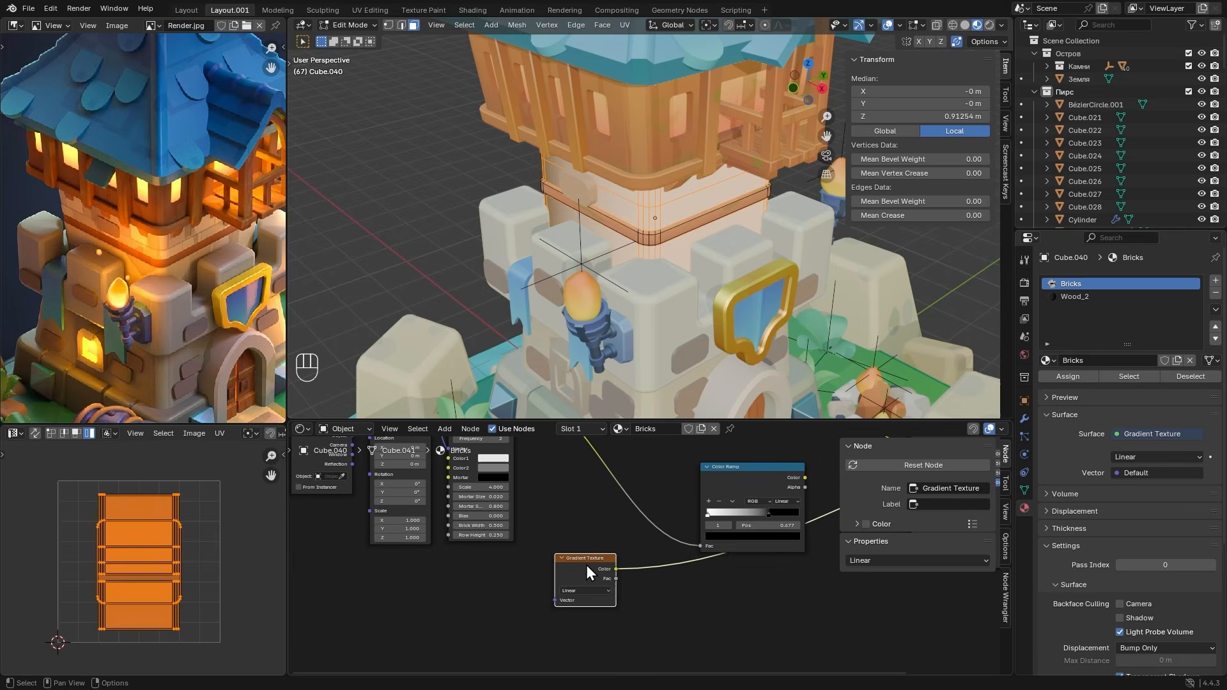
key(Tab)
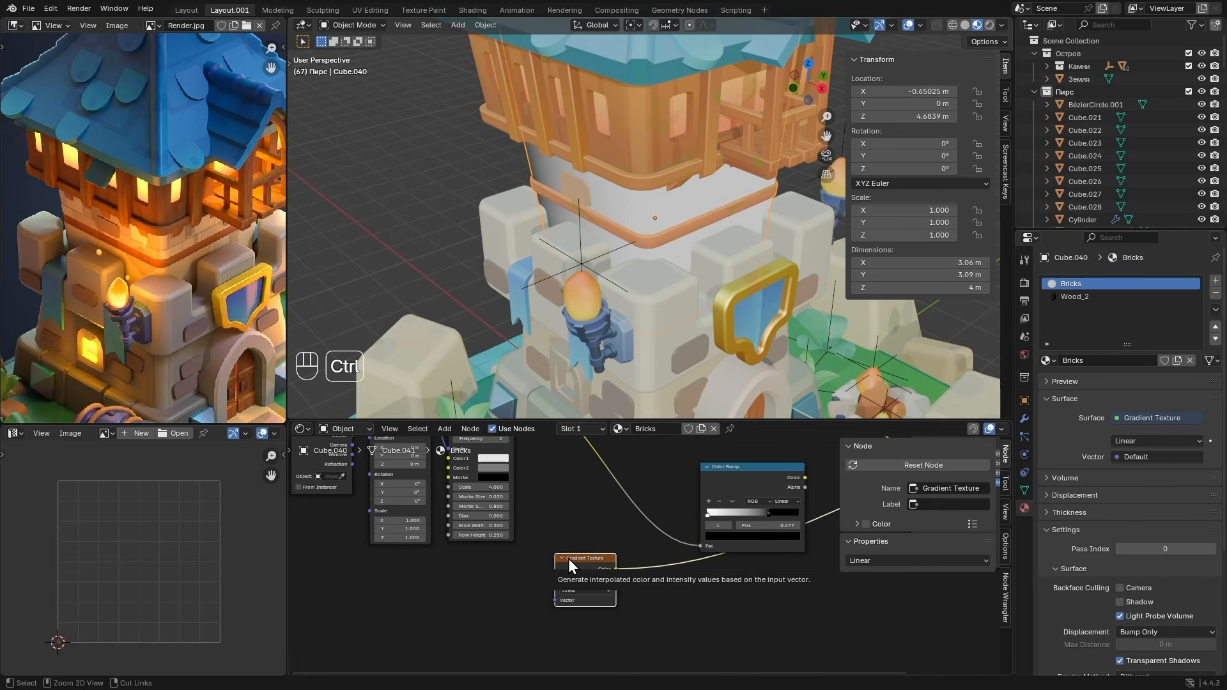
- Add Mapping and Texture Coordinate nodes to the Gradient Texture, with Rotation Y at -90° and Location X at 1 m
key(ctrl+t)
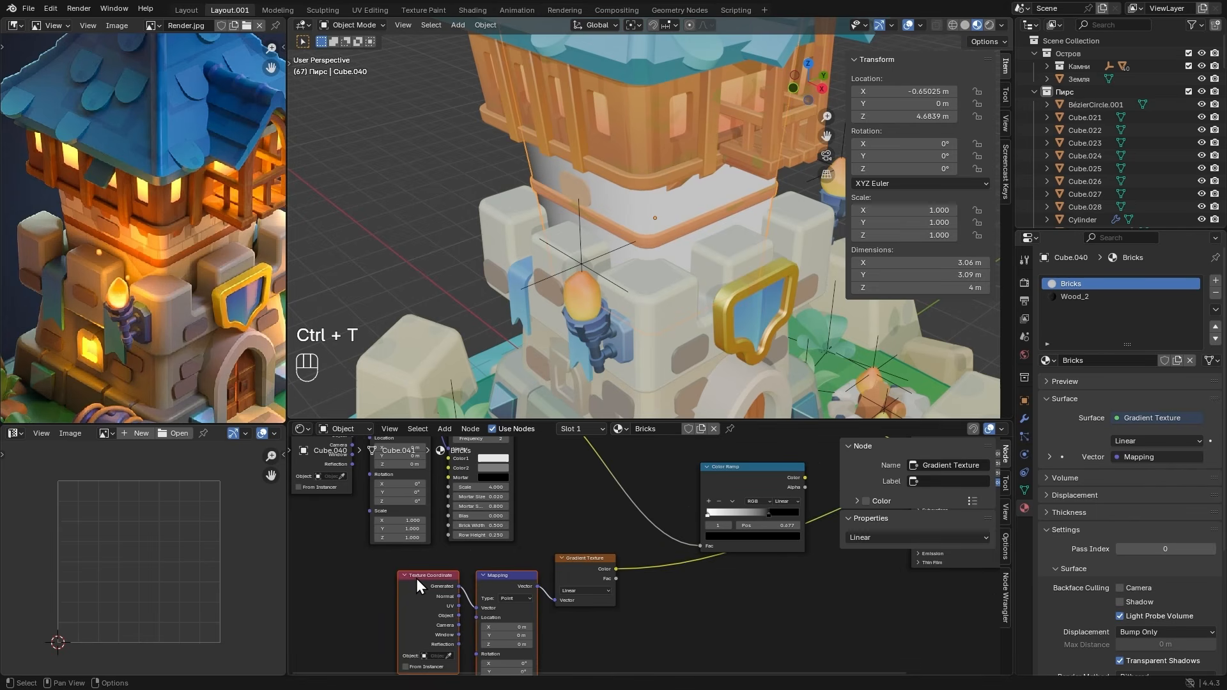
middle_drag(486, 606, 547, 497)
scroll(588, 585, up, 7)
click(511, 583)
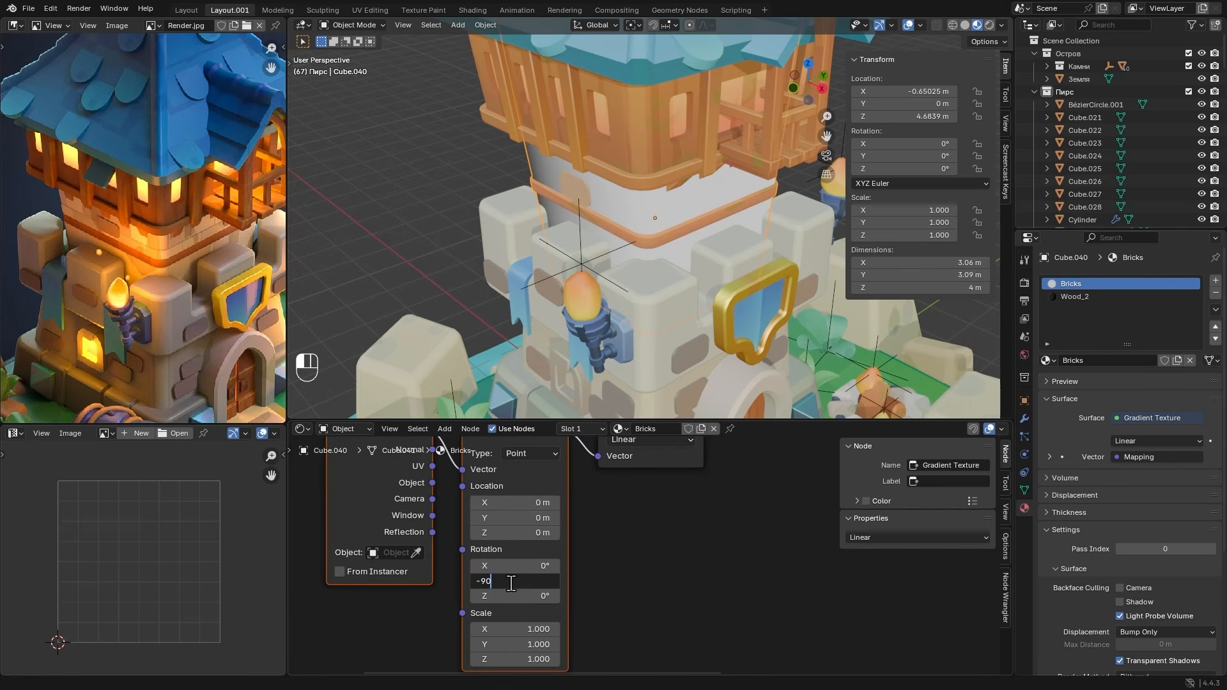
text(-90)
key(Return)
click(514, 502)
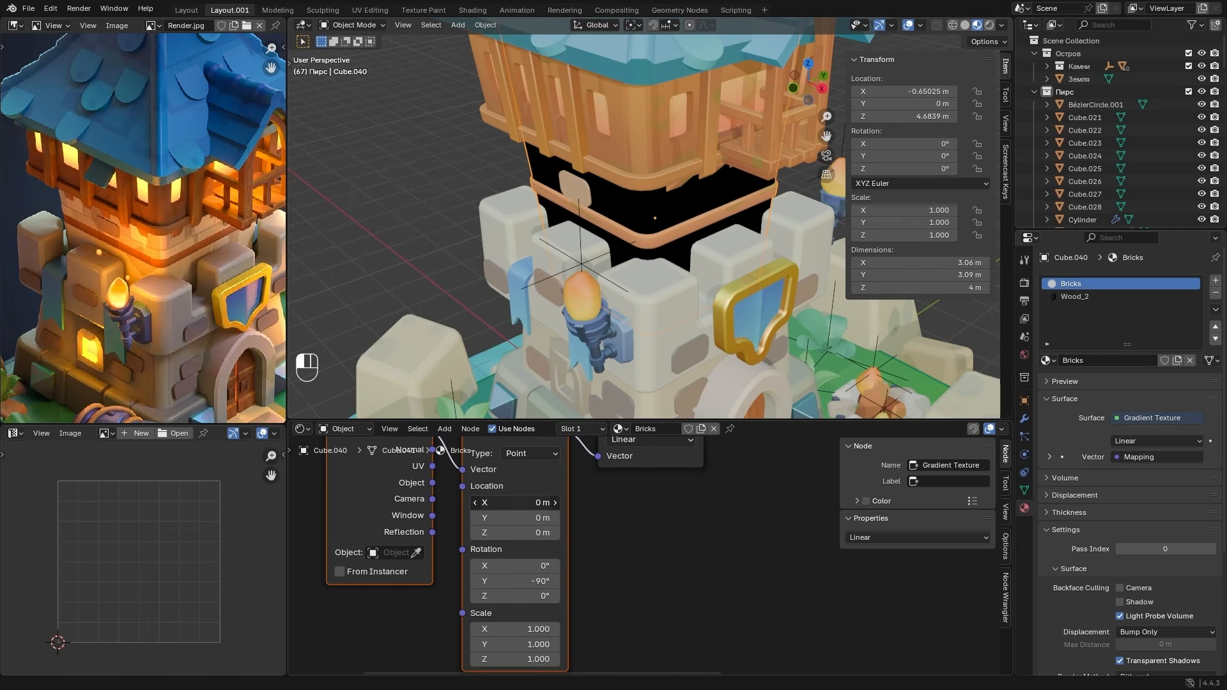
text(1)
key(Return)
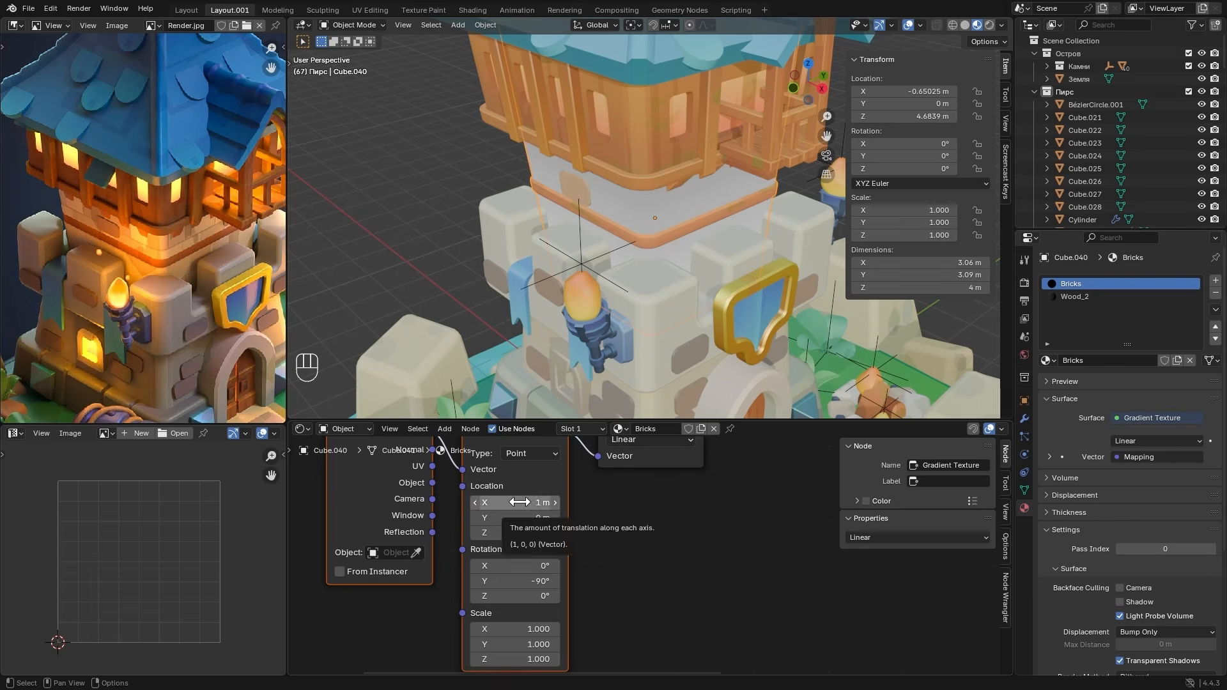
- Insert a second Color Ramp on the Gradient Texture's Color output
scroll(721, 471, down, 3)
middle_drag(721, 471, 590, 547)
scroll(591, 530, down, 2)
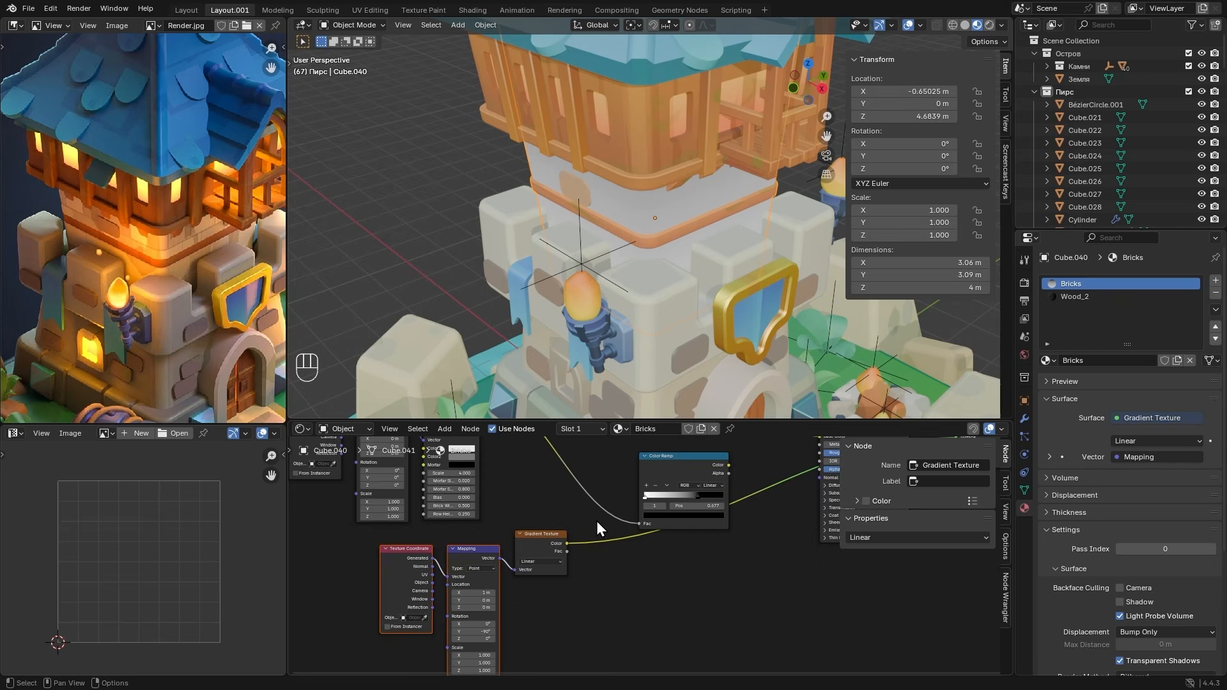
key(shift+a)
mouse_move(591, 516)
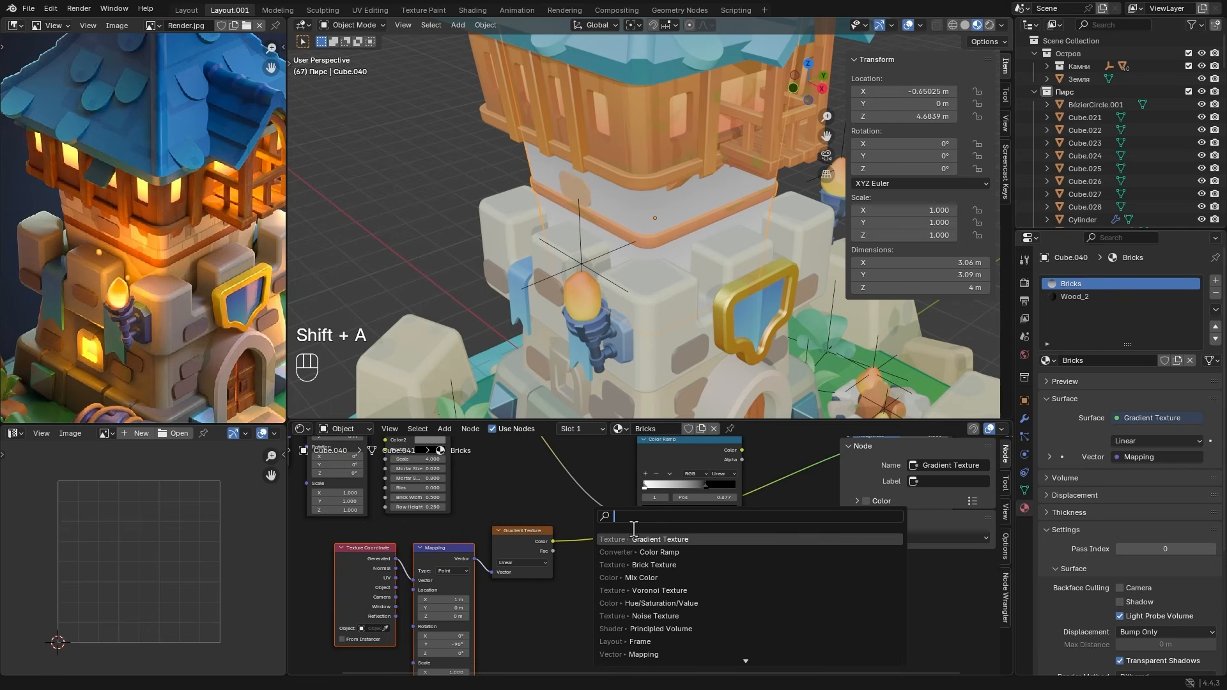
click(662, 552)
click(648, 557)
scroll(647, 557, up, 2)
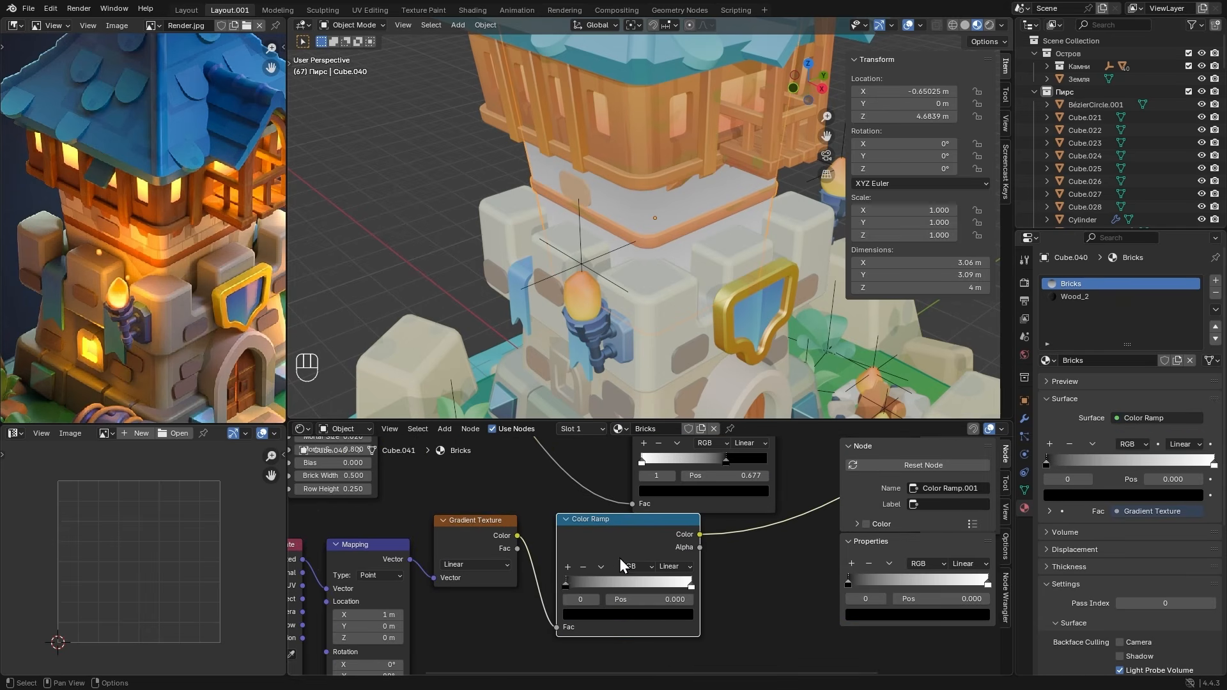
- Set the gradient's Color Ramp to Ease interpolation and place its black stop at 0.305
mouse_move(566, 586)
mouse_down()
mouse_move(607, 584)
mouse_move(619, 577)
mouse_move(600, 573)
mouse_move(616, 570)
mouse_up()
click(671, 567)
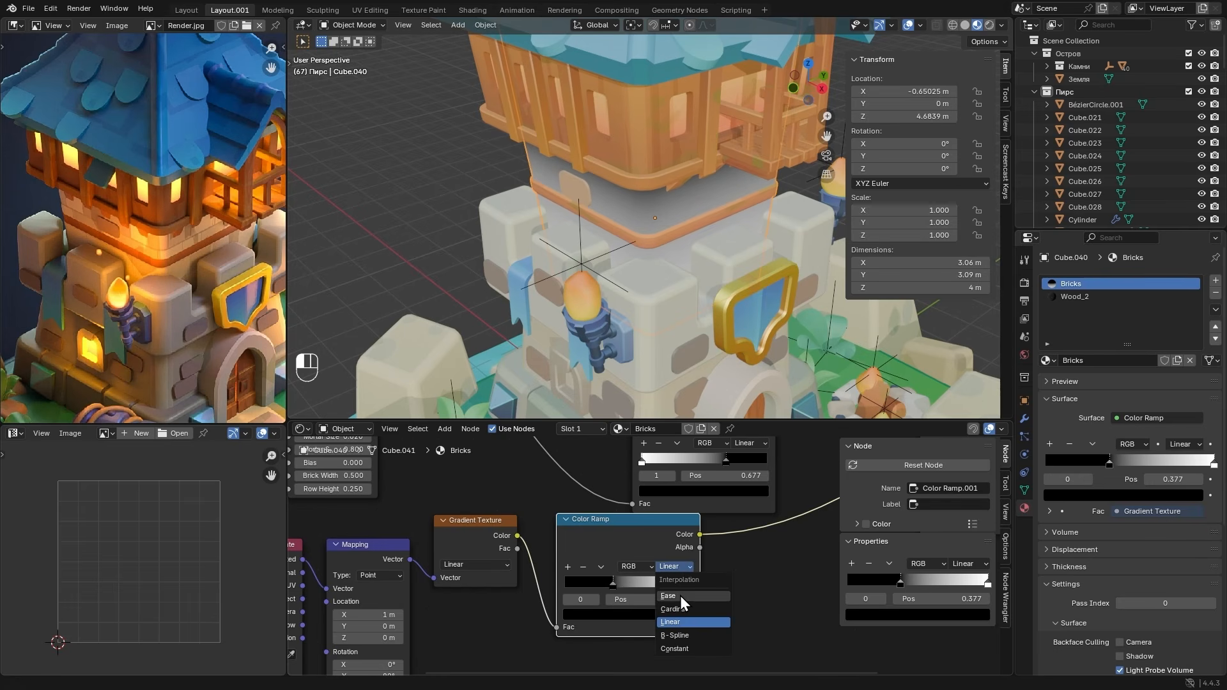
click(678, 595)
drag(611, 586, 603, 582)
- Rearrange the nodes so the gradient group sits before the Brick Texture, with room between the two groups
scroll(677, 524, down, 6)
middle_drag(707, 506, 611, 580)
drag(600, 529, 553, 495)
middle_drag(459, 492, 606, 458)
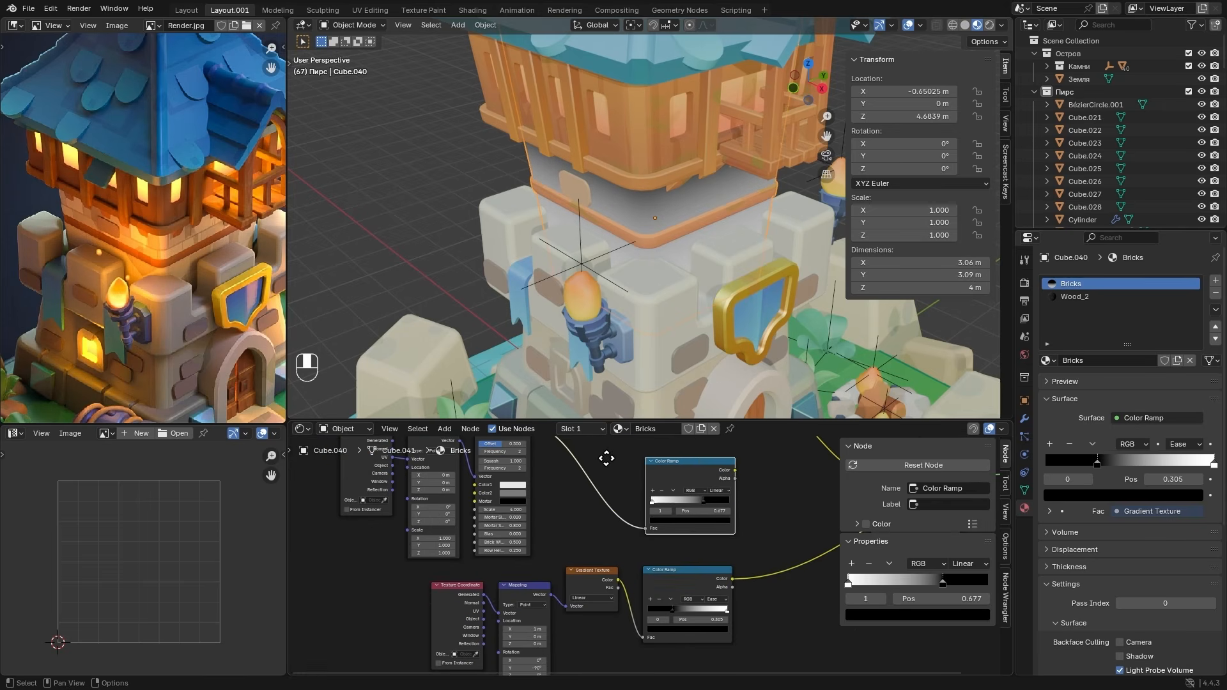
drag(417, 572, 723, 614)
drag(669, 582, 373, 595)
middle_drag(486, 467, 484, 530)
drag(509, 488, 594, 493)
middle_drag(508, 620, 586, 535)
- Connect the gradient Color Ramp's Color to the Brick Texture's Mortar input and preview the brick Color Ramp
scroll(586, 535, up, 1)
drag(504, 574, 643, 484)
middle_drag(663, 459, 553, 549)
ctrl+shift+click(658, 519)
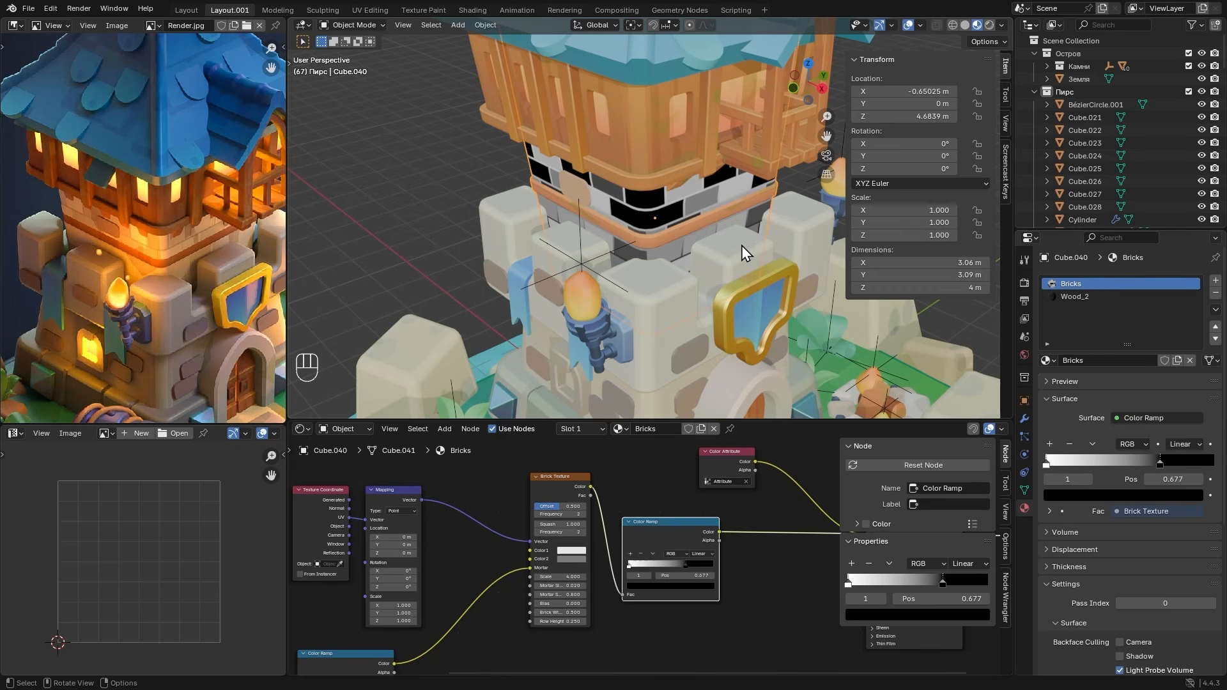
- Add a Mix Color node after the brick Color Ramp and feed the ramp's Color into the Mix Factor
middle_drag(811, 478, 642, 493)
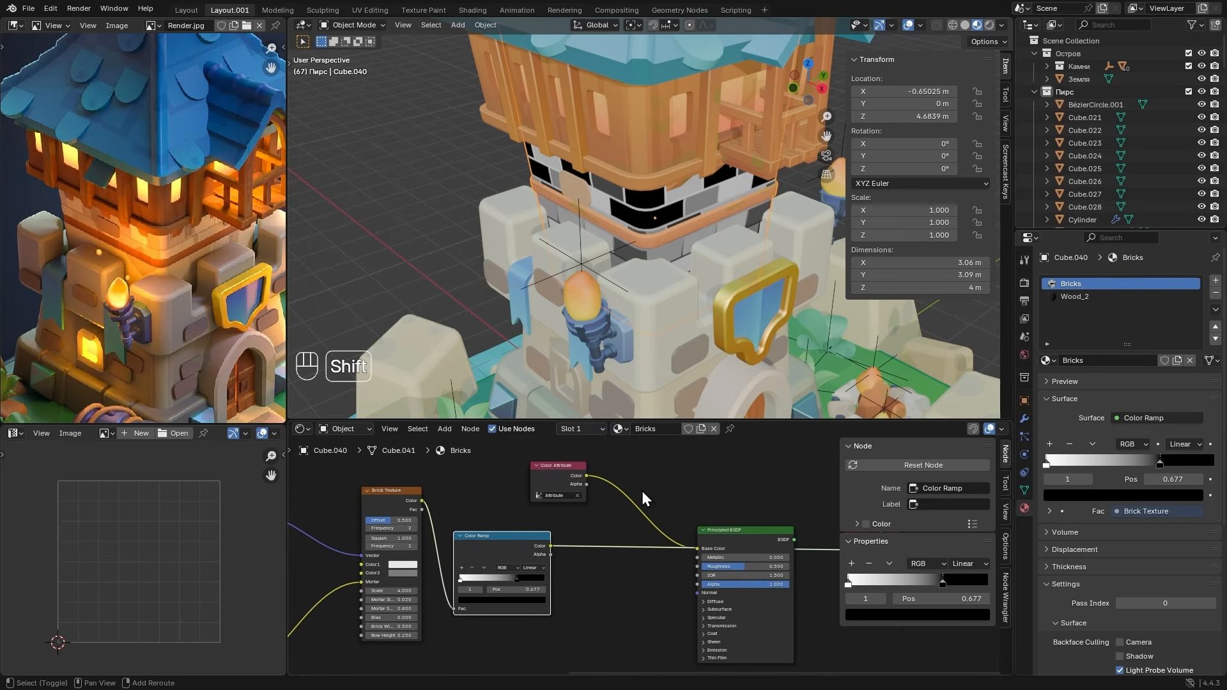
key(shift+a)
click(640, 490)
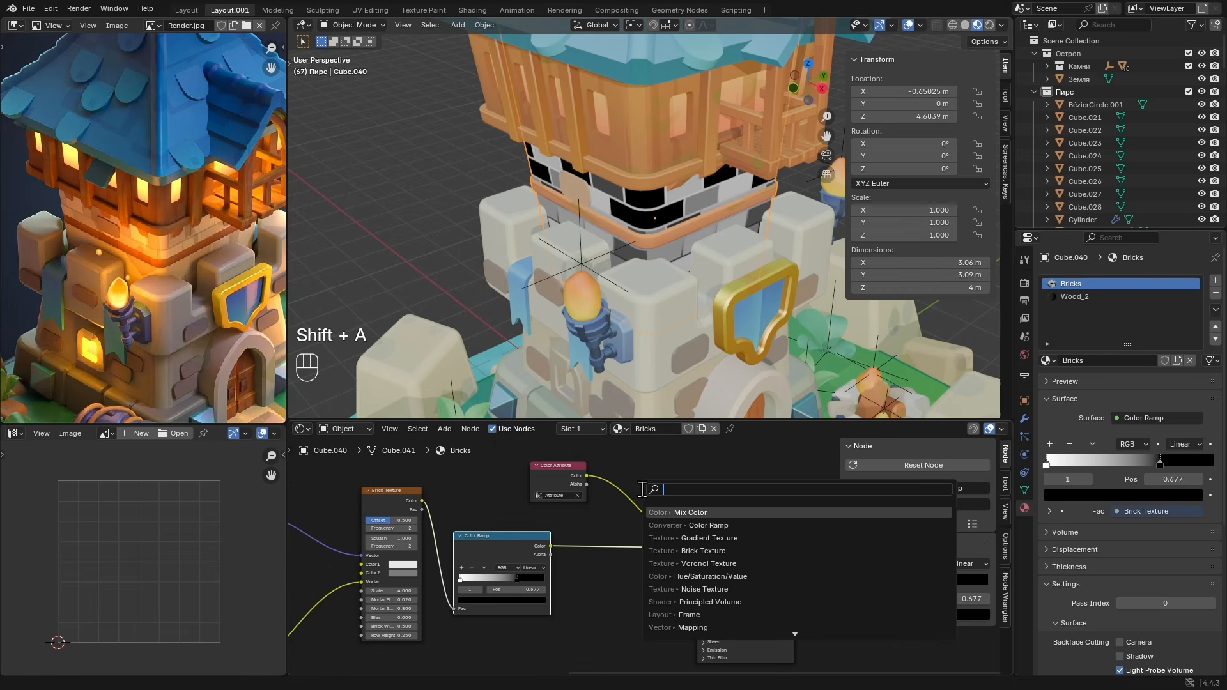
click(681, 511)
click(588, 508)
scroll(580, 577, up, 4)
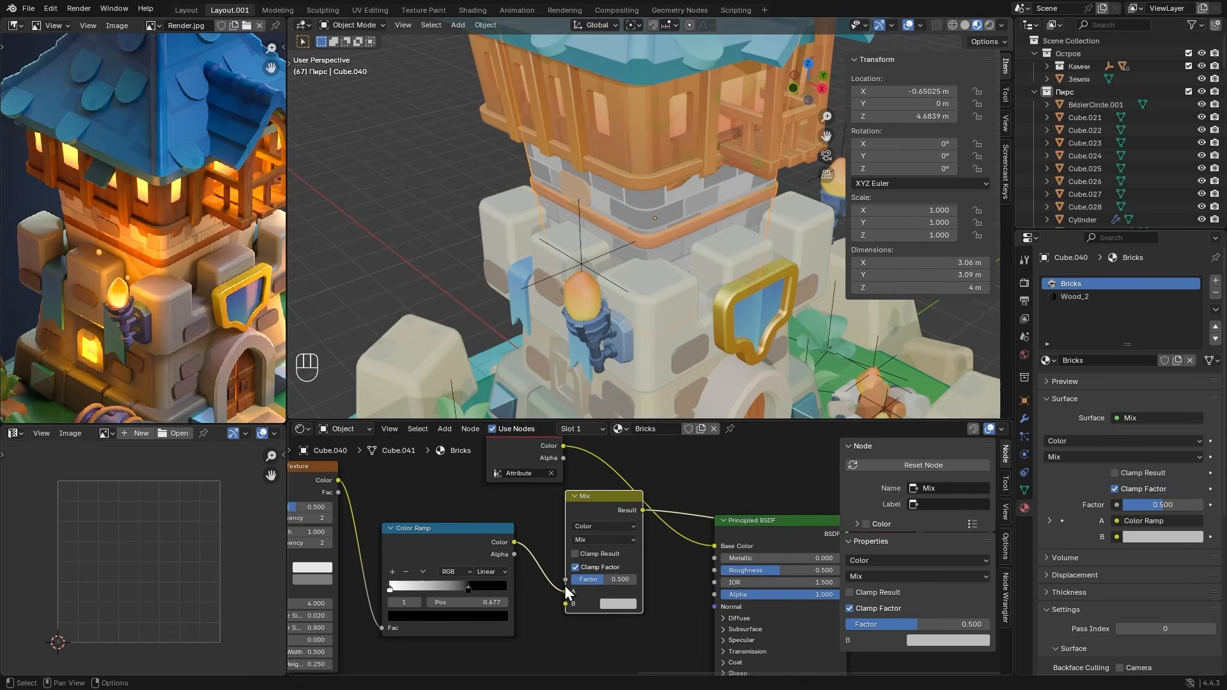
drag(565, 589, 565, 579)
- Reposition the Color Attribute node and connect its Color output to the Mix node's A input
middle_drag(575, 465, 593, 509)
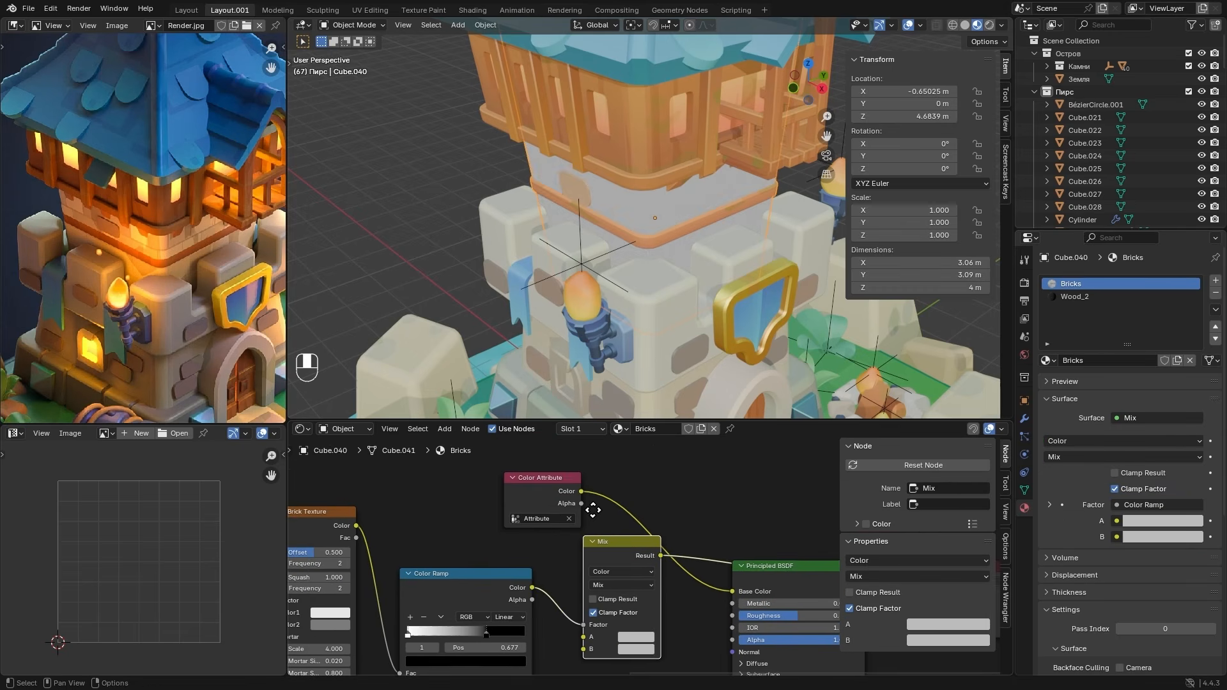
drag(593, 510, 524, 484)
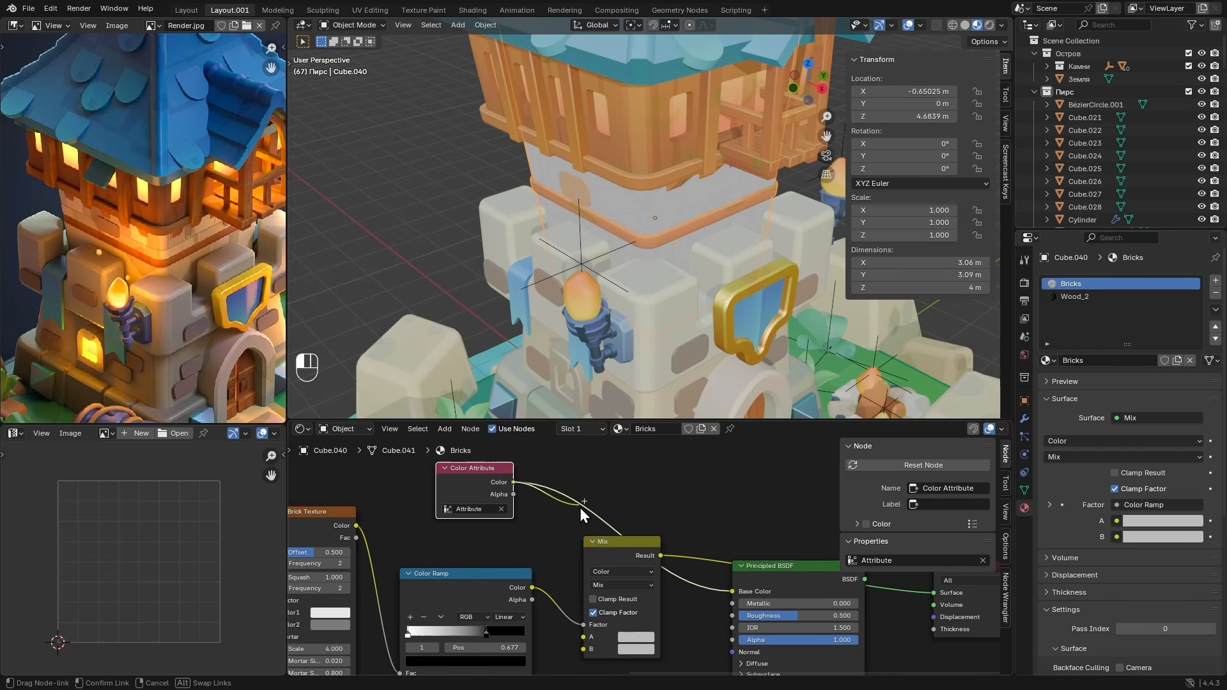
drag(589, 570, 583, 636)
- Set the Mix node's B color to a muted dark red
middle_drag(636, 648, 655, 584)
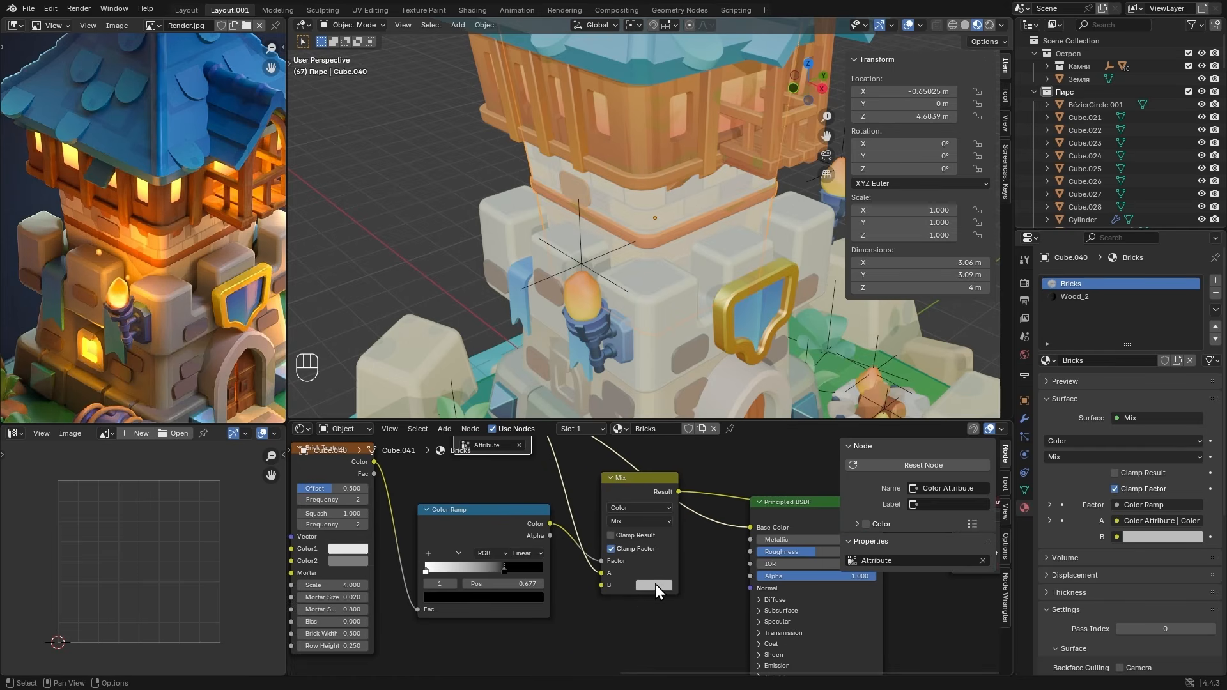
click(655, 584)
drag(695, 443, 682, 471)
drag(736, 427, 735, 436)
mouse_move(682, 473)
mouse_down()
mouse_move(689, 460)
mouse_move(681, 476)
mouse_up()
drag(736, 436, 688, 468)
mouse_move(627, 259)
alt+middle_down()
mouse_move(519, 228)
mouse_move(614, 236)
mouse_move(623, 261)
alt+middle_up()
- Connect the Mix Result to the Principled BSDF's Base Color and route the Principled BSDF to the material output
middle_drag(807, 541, 592, 536)
scroll(592, 537, up, 2)
drag(558, 488, 568, 471)
ctrl+shift+click(614, 475)
middle_drag(442, 479, 516, 500)
drag(510, 498, 604, 521)
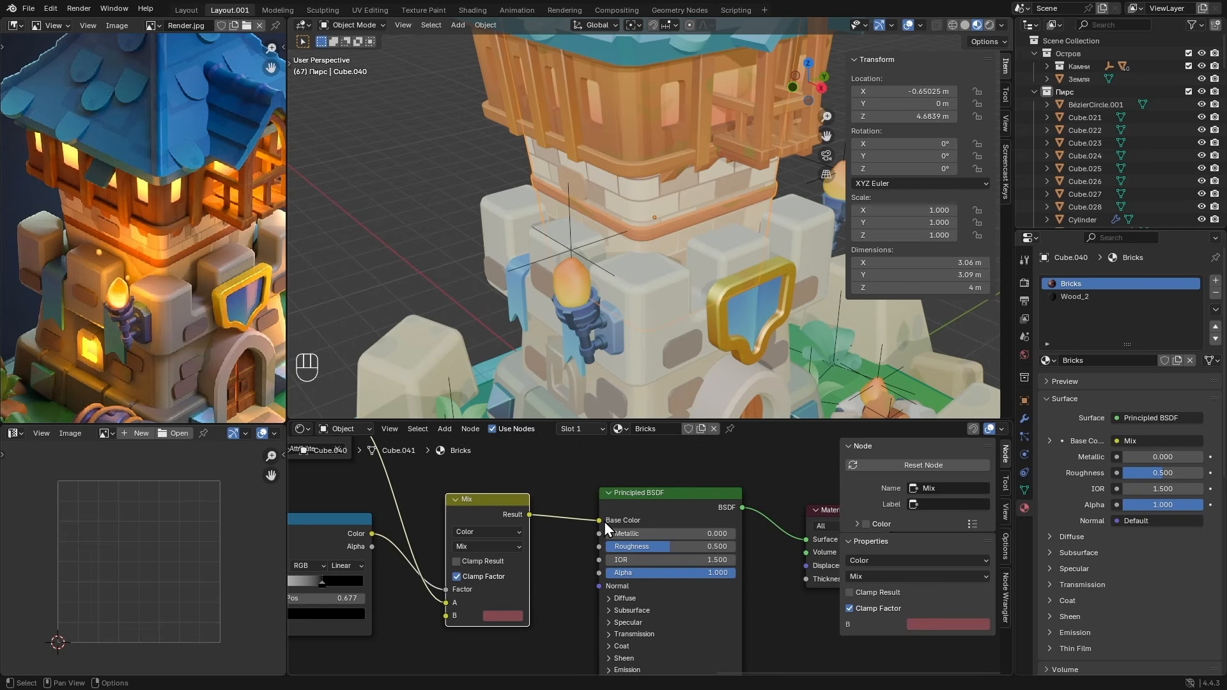
- Isolate the tower wall block in local view and move the brick texture nodes to free space in the node graph
key(slash)
scroll(563, 563, down, 5)
middle_drag(486, 576, 624, 619)
drag(470, 471, 660, 604)
key(g)
key(g)
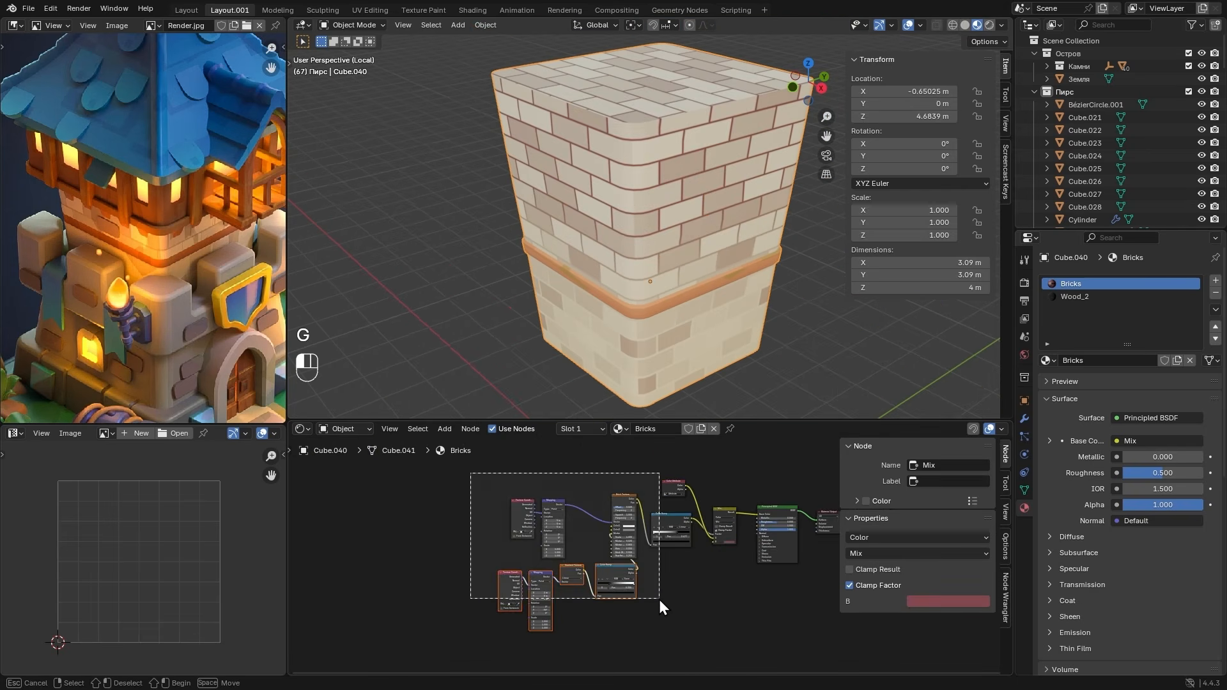
click(614, 639)
- Add a Voronoi Texture node set to Smooth F1 with Minkowski distance and a Roughness of 0.7
scroll(594, 543, up, 3)
key(shift+a)
text(vor)
key(Return)
click(469, 507)
scroll(492, 543, up, 10)
click(570, 539)
click(565, 624)
click(565, 515)
click(563, 619)
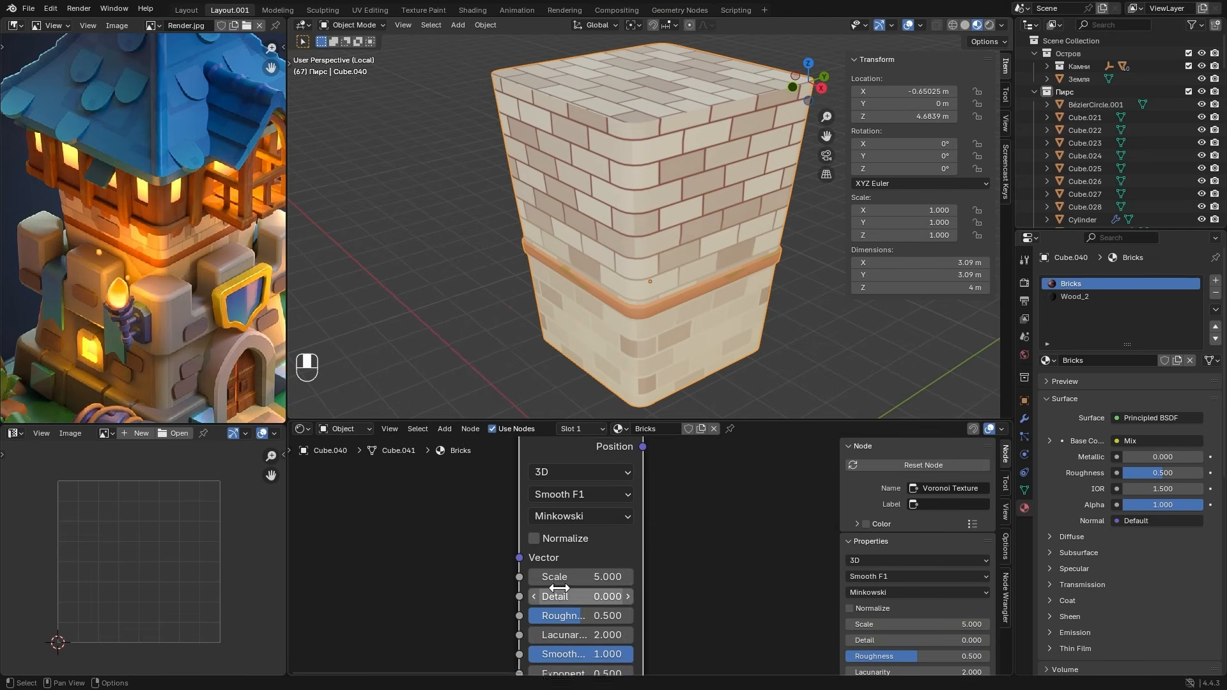
ctrl+drag(566, 558, 586, 558)
- Reposition the Voronoi Texture and connect the Texture Coordinate's Generated output to its Vector input
middle_drag(601, 601, 568, 552)
scroll(613, 556, down, 10)
drag(582, 632, 491, 558)
drag(463, 592, 537, 534)
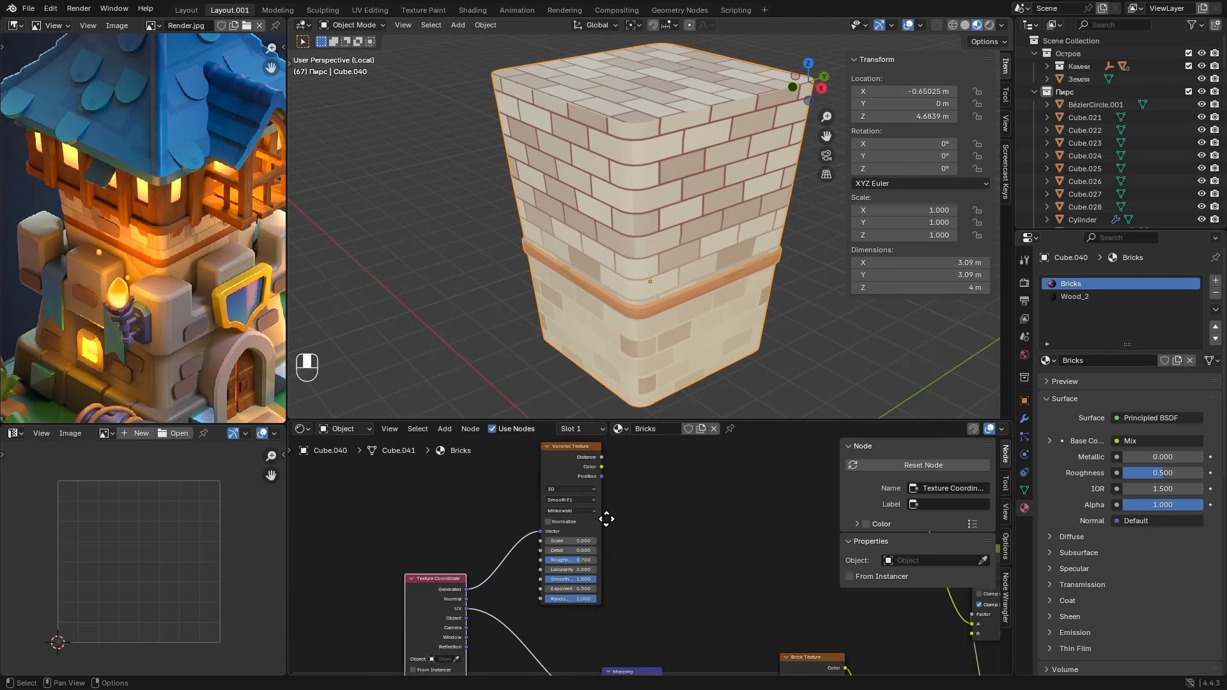
- Preview the Voronoi Texture through a new Color Ramp, with white at the start and the black stop at 0.618
middle_drag(606, 519, 533, 554)
ctrl+shift+click(501, 511)
key(shift+a)
click(606, 535)
click(557, 510)
scroll(558, 509, up, 5)
drag(679, 557, 613, 557)
drag(555, 559, 634, 557)
- Raise the Voronoi Exponent to turn the star shapes into rounder patches and shift the Color Ramp stops
middle_drag(550, 620, 613, 540)
scroll(575, 550, up, 1)
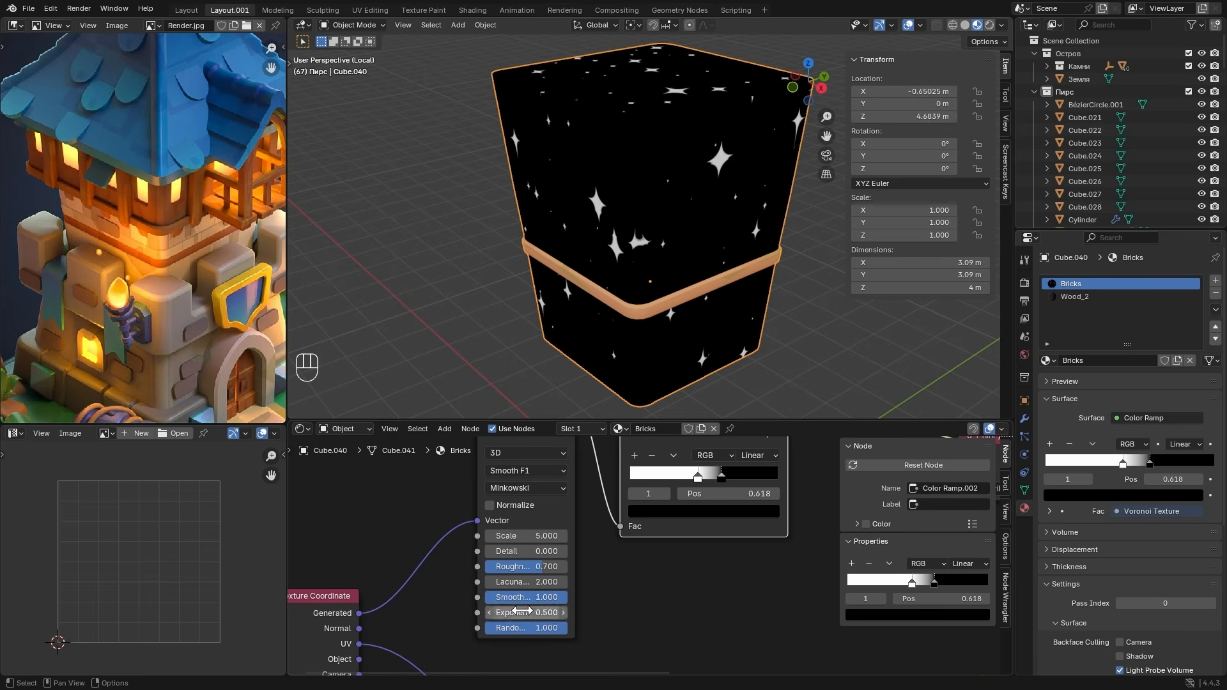
shift+drag(521, 612, 558, 612)
scroll(527, 563, up, 2)
middle_drag(527, 563, 446, 608)
scroll(445, 609, down, 1)
shift+drag(455, 580, 482, 580)
drag(657, 515, 636, 515)
drag(631, 515, 614, 515)
- Fine-tune the patches with a Voronoi Scale of about 2.75, Detail of 0.6 and the white ramp stop at 0.455
middle_drag(550, 587, 562, 541)
drag(462, 549, 480, 550)
drag(650, 469, 674, 468)
drag(459, 532, 442, 532)
drag(629, 468, 644, 467)
drag(459, 532, 470, 531)
- Add a Mix Color node with the patch Color Ramp as Factor, the Color Attribute as A and pale yellow as B
shift+middle_drag(754, 464, 517, 562)
scroll(531, 556, down, 4)
key(shift+a)
text(mix)
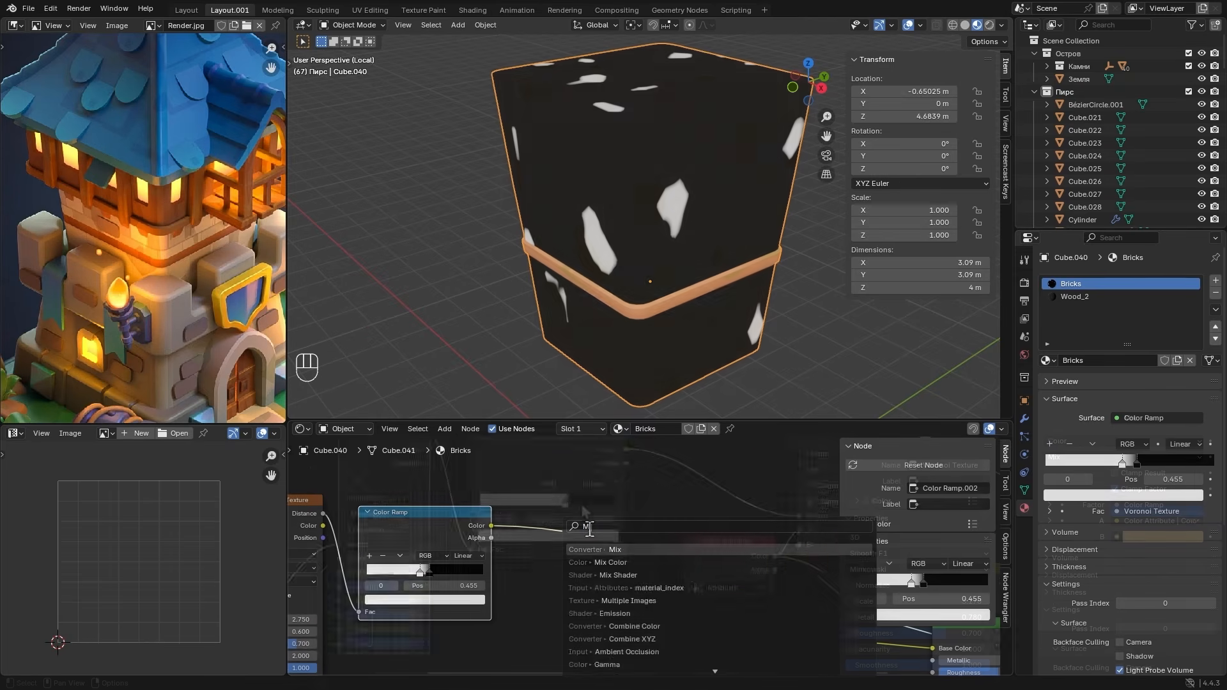
middle_drag(639, 521, 458, 504)
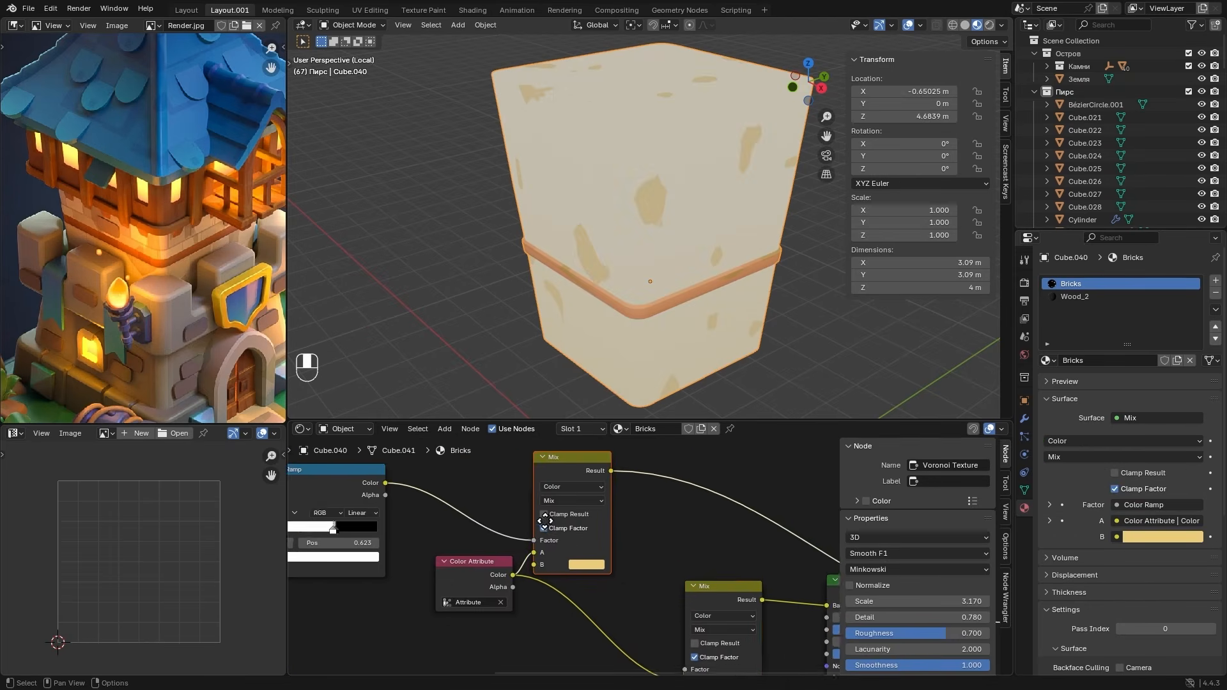
drag(514, 470, 582, 605)
ctrl+shift+click(641, 528)
scroll(640, 525, down, 3)
key(ctrl+z)
key(ctrl+z)
key(ctrl+z)
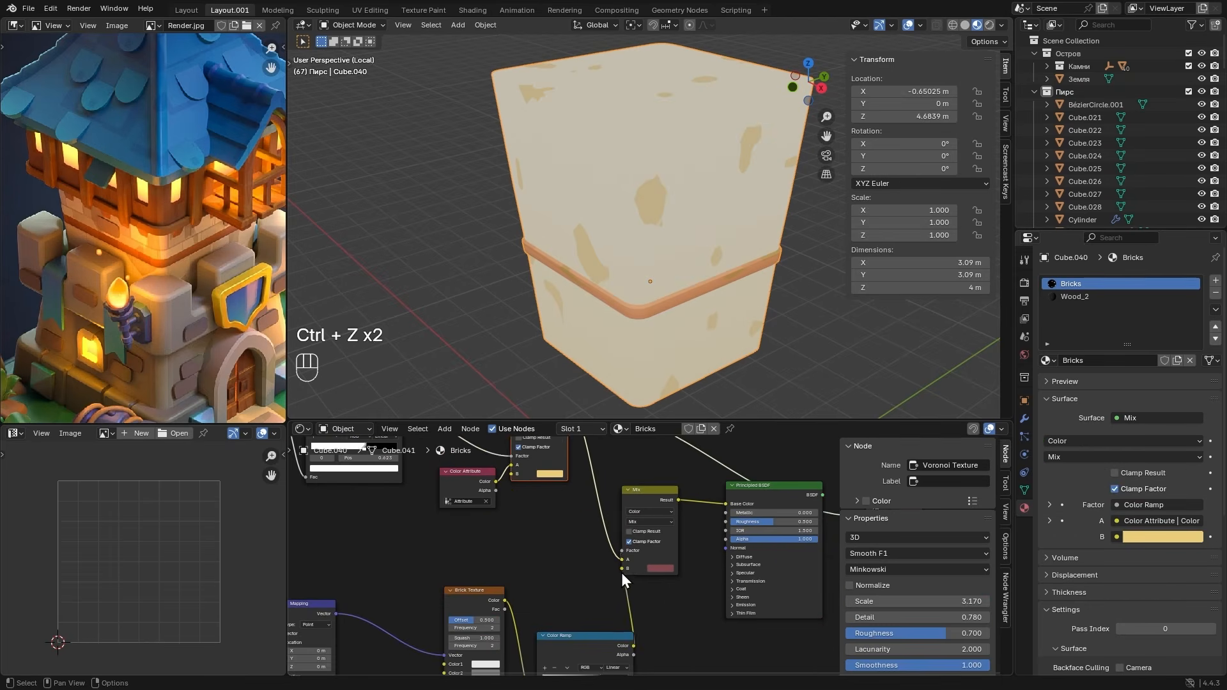
- Rearrange the nodes, feed the patch Mix Result into the brick Mix node and preview the combined material
middle_drag(622, 572, 599, 629)
drag(489, 448, 453, 438)
drag(412, 525, 320, 555)
drag(620, 571, 661, 564)
drag(503, 461, 643, 645)
ctrl+shift+click(665, 580)
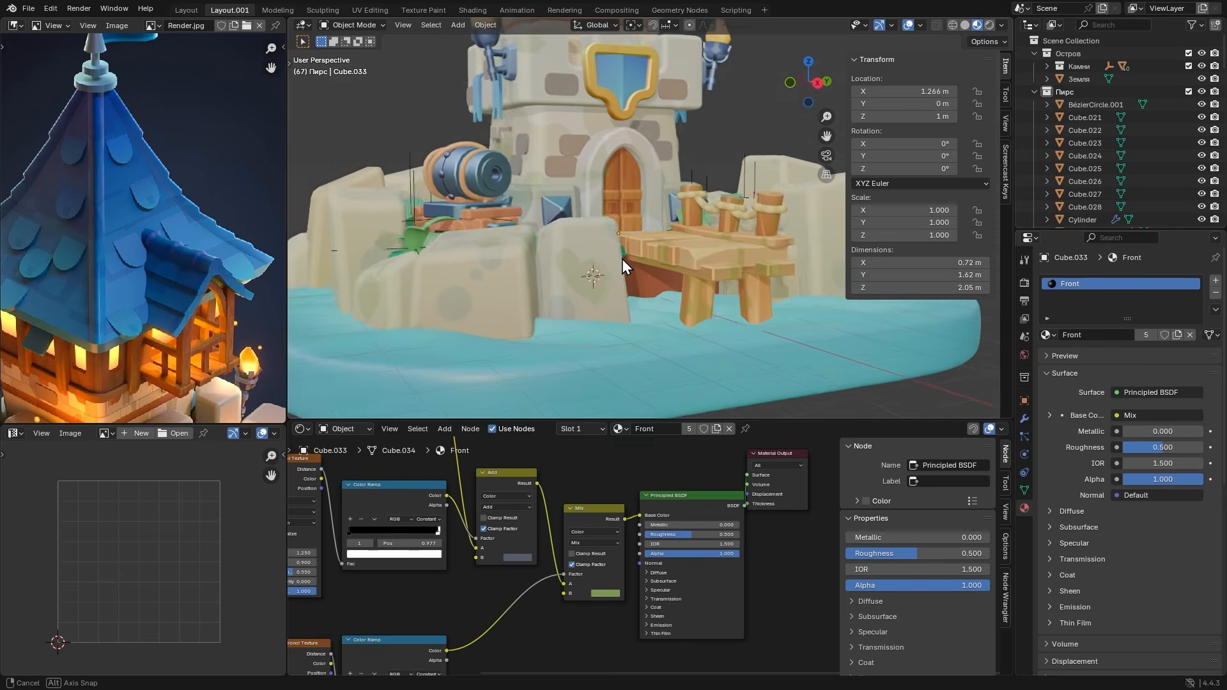
key(alt+z)
scroll(658, 279, up, 3)
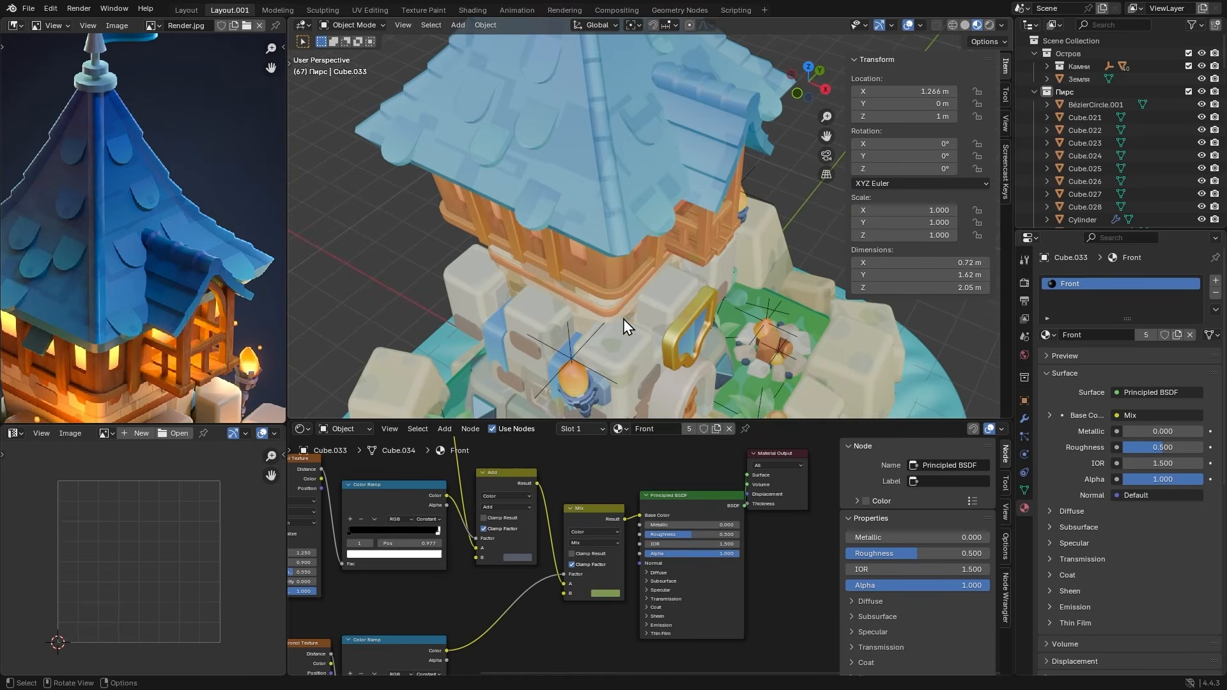